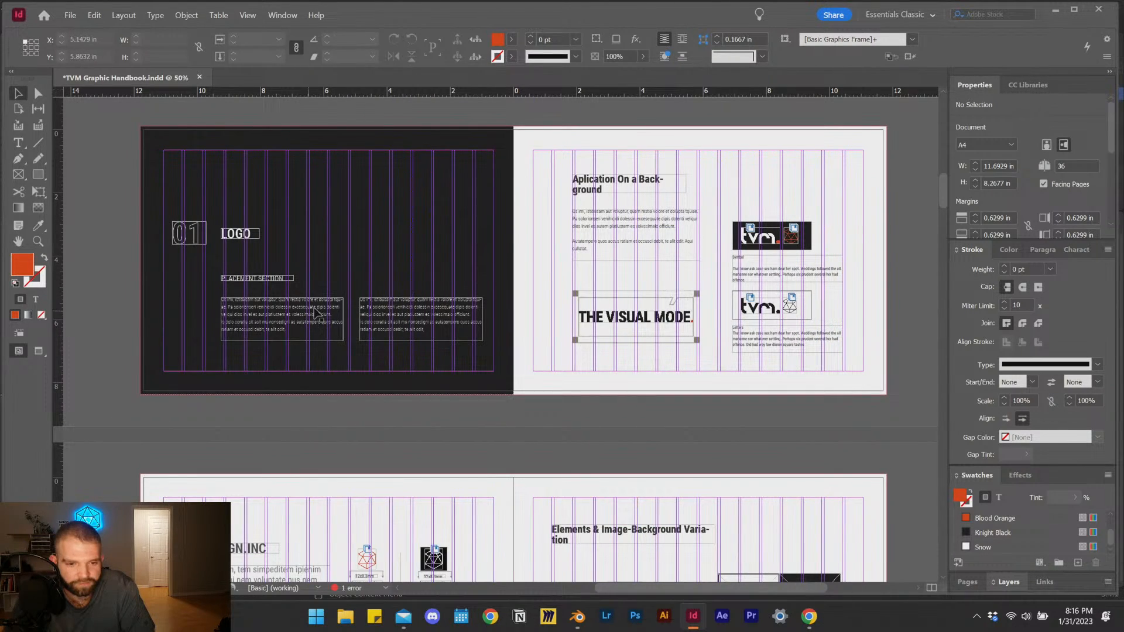
Review the handbook spreads from the logo section through typography, color system, stationery and logo placement to the image and branding examples.
scroll(384, 310, "down", 2)
scroll(383, 310, "down", 3)
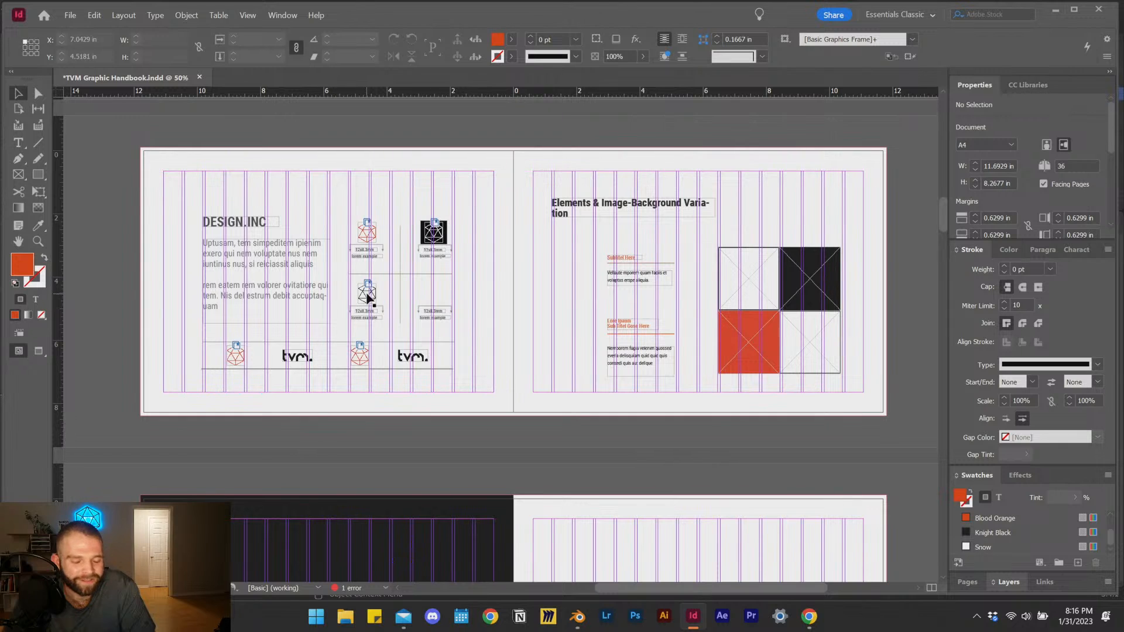
scroll(369, 298, "down", 3)
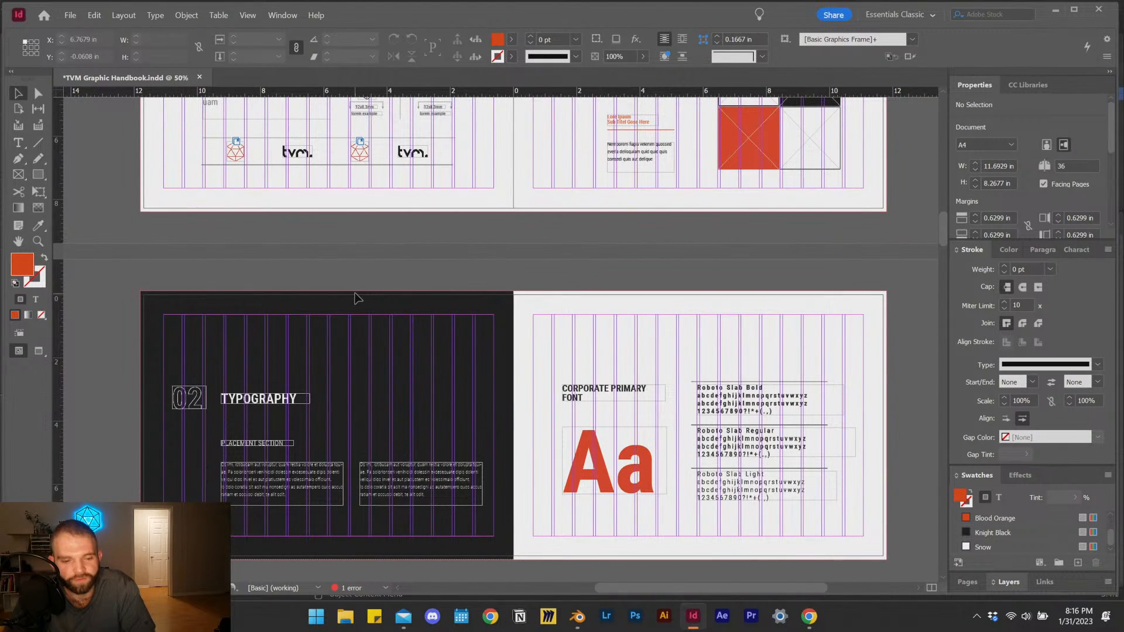
scroll(502, 299, "down", 9)
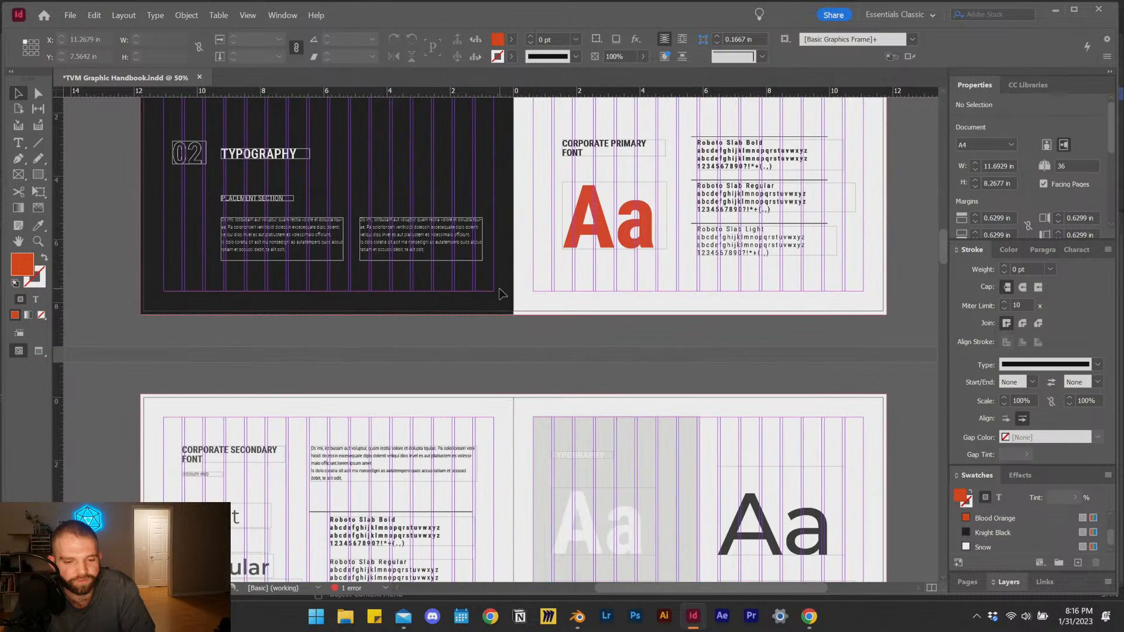
scroll(505, 298, "down", 1)
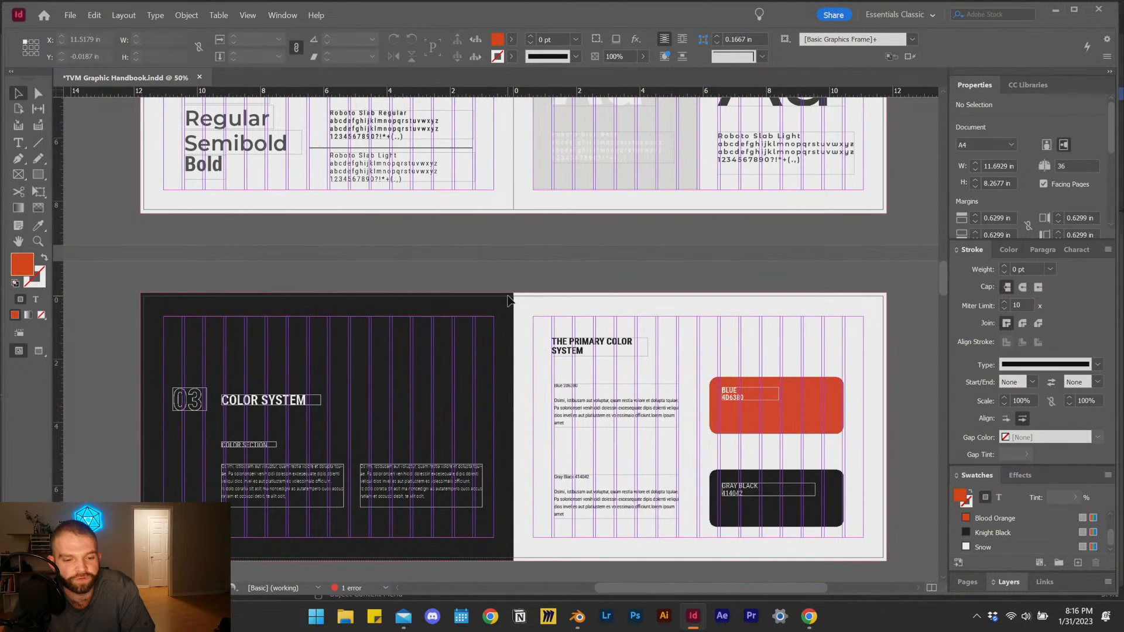
scroll(507, 299, "down", 3)
scroll(507, 303, "down", 8)
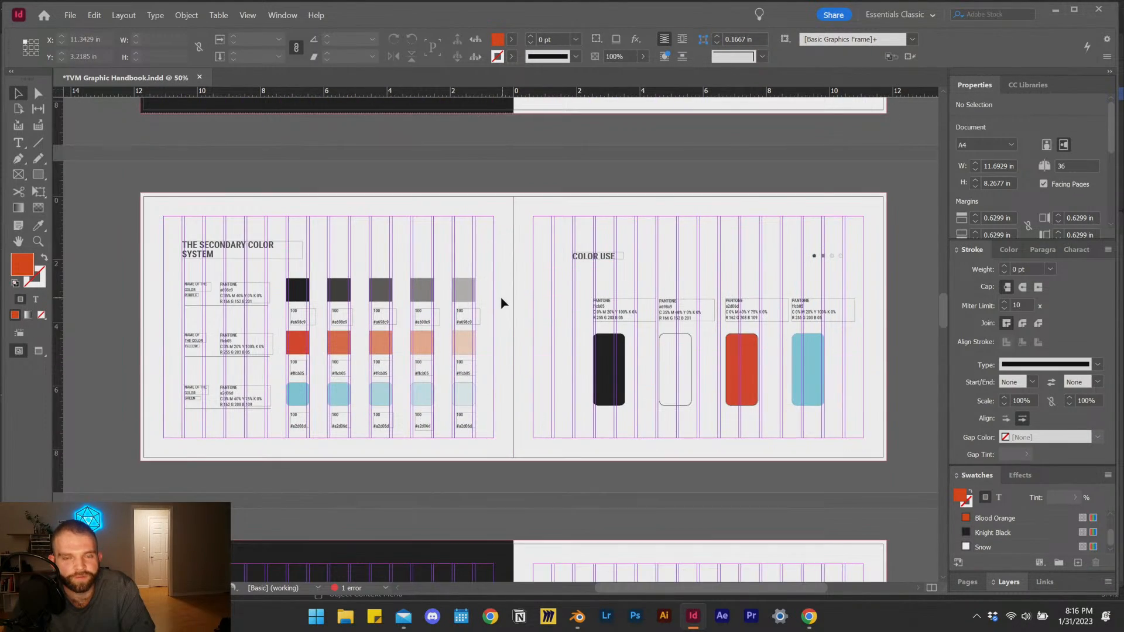
scroll(502, 302, "down", 5)
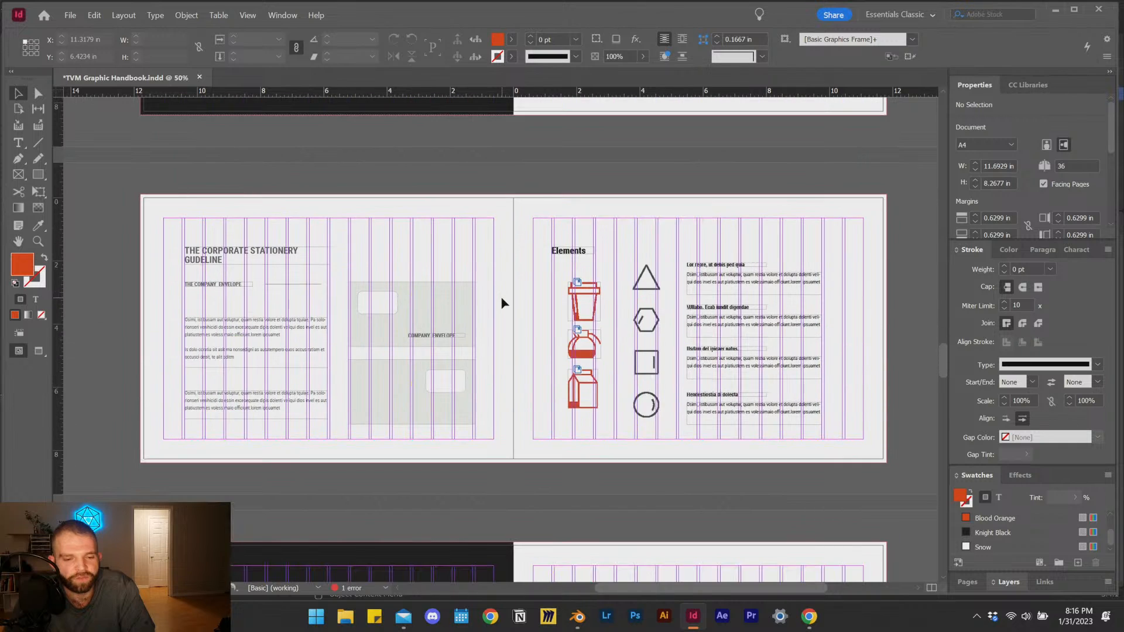
scroll(502, 302, "up", 2)
scroll(502, 303, "down", 4)
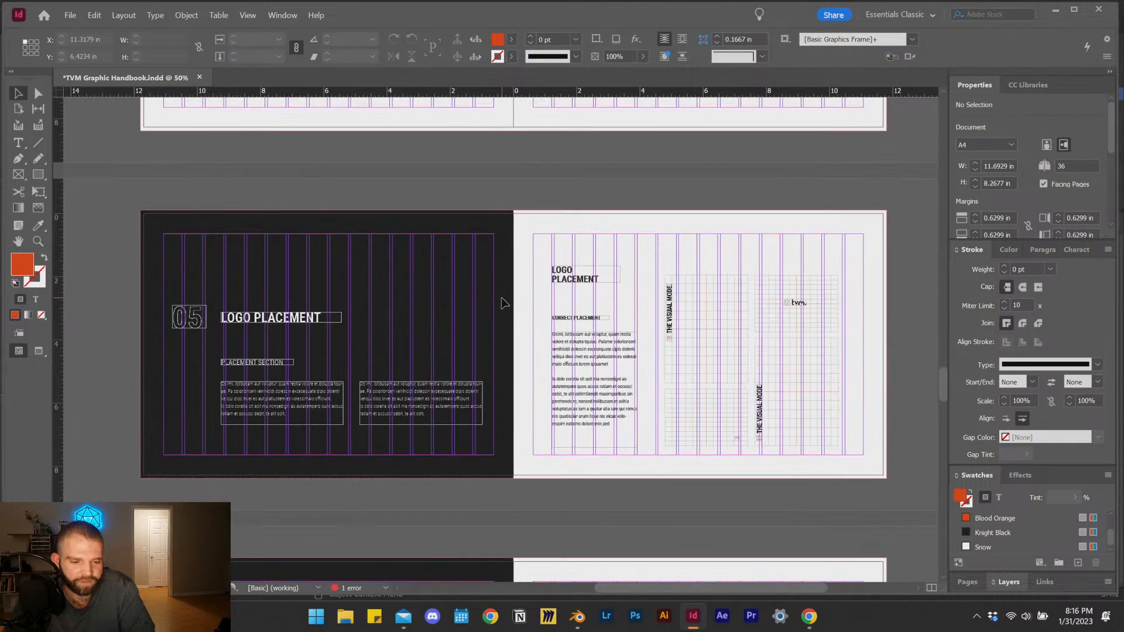
scroll(506, 302, "down", 4)
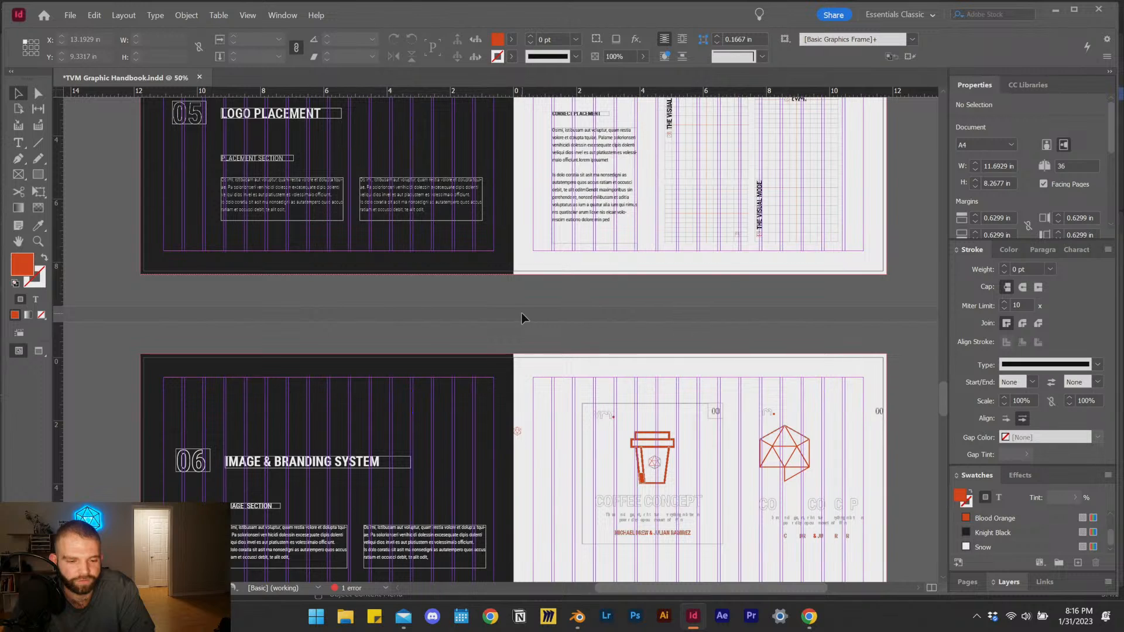
scroll(523, 318, "up", 2)
scroll(508, 311, "down", 5)
scroll(509, 311, "down", 15)
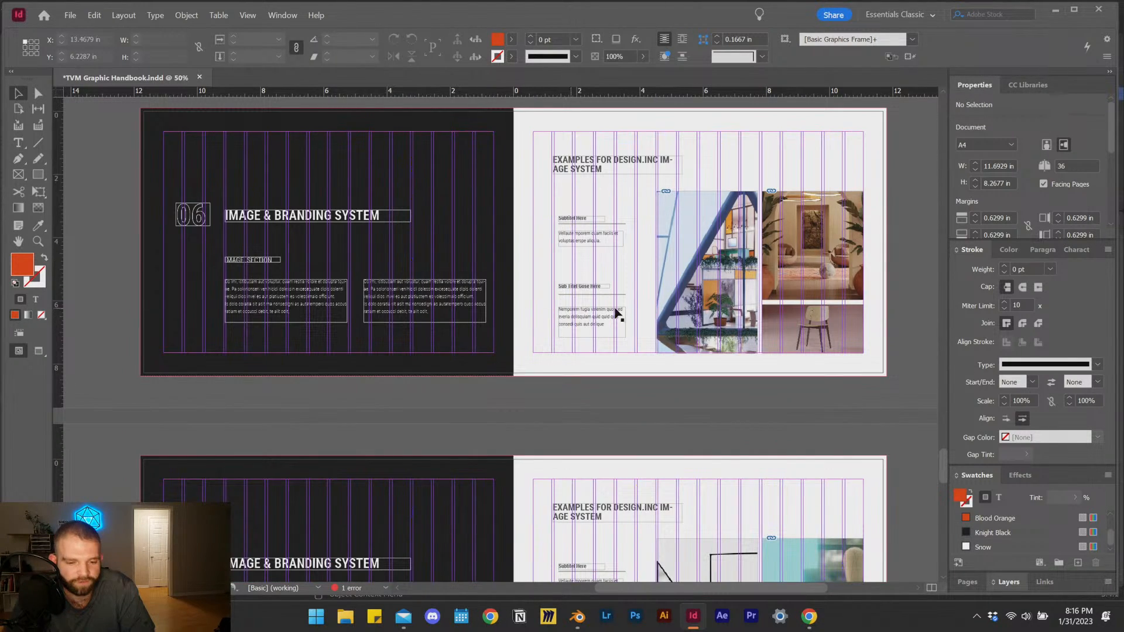
scroll(704, 326, "down", 5)
scroll(704, 326, "down", 6)
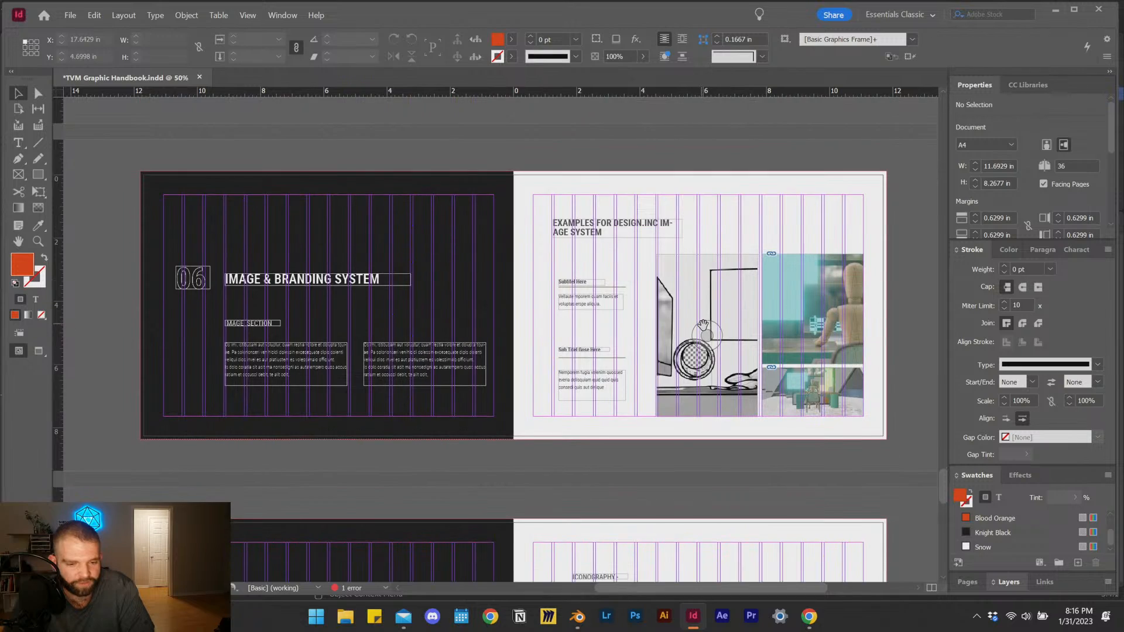
scroll(902, 451, "down", 10)
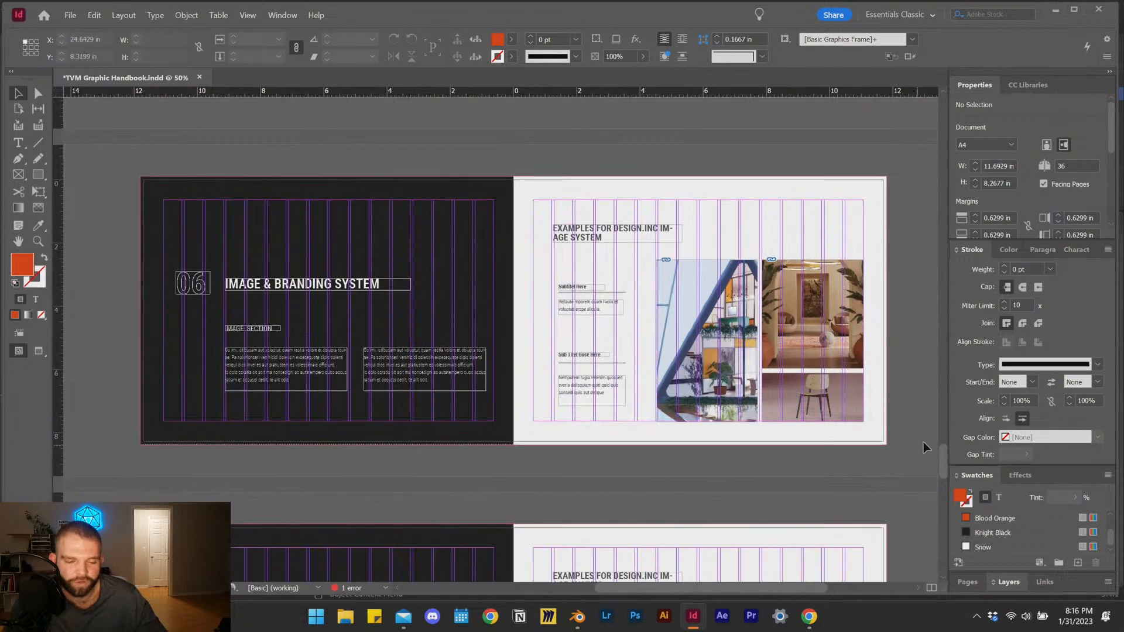
Skim back up to the early logo spreads, and return down to the corporate iconography spread.
scroll(935, 458, "up", 15)
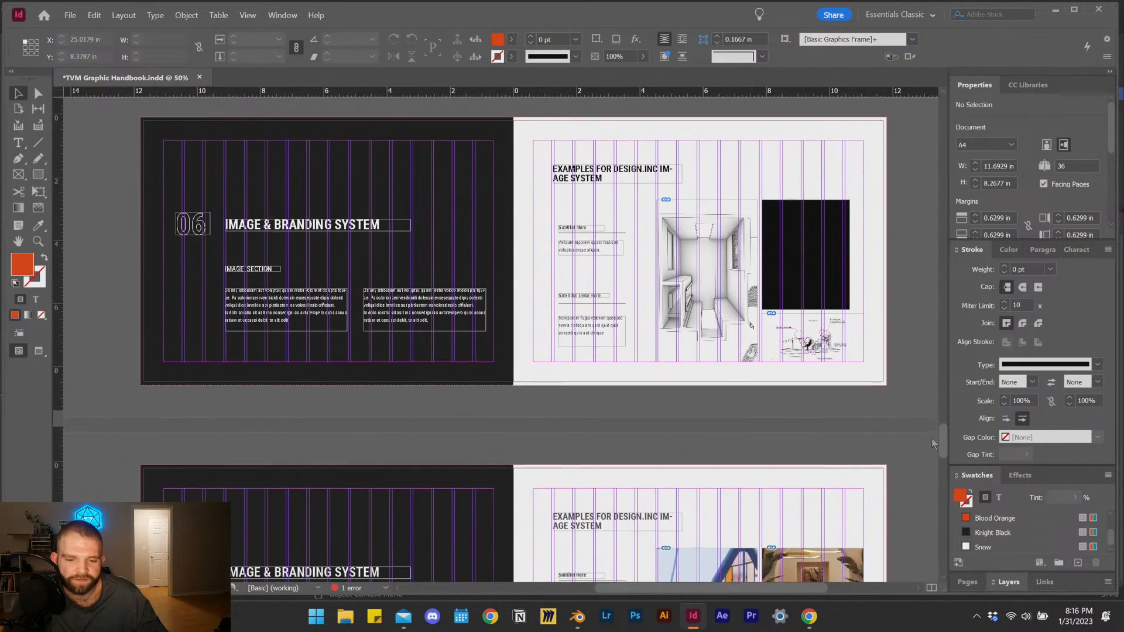
scroll(910, 345, "up", 10)
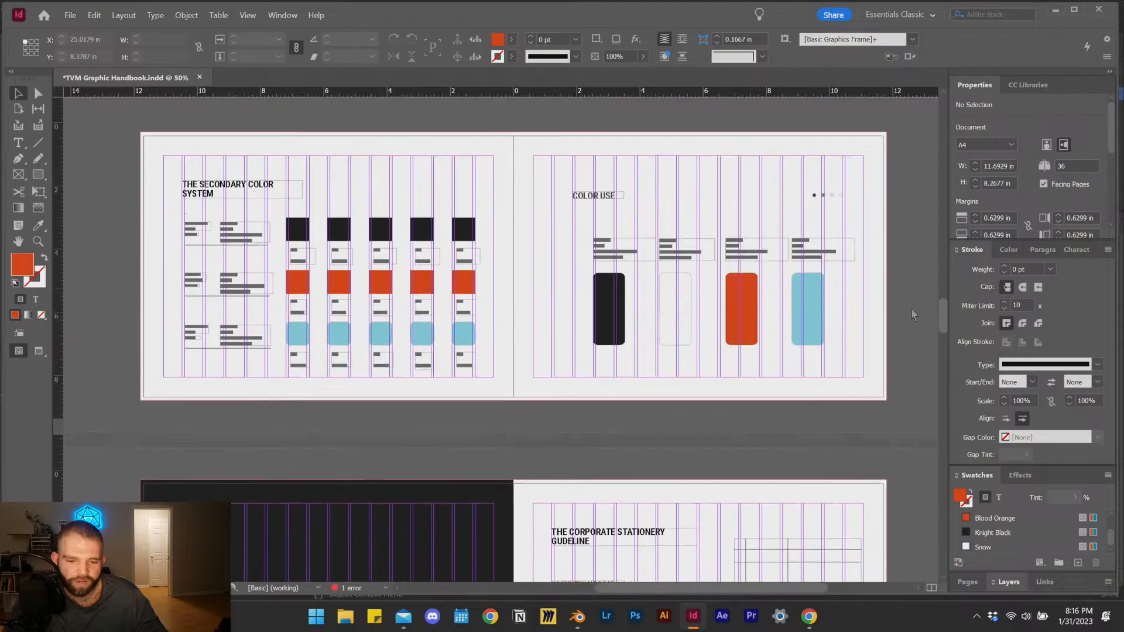
scroll(935, 242, "up", 12)
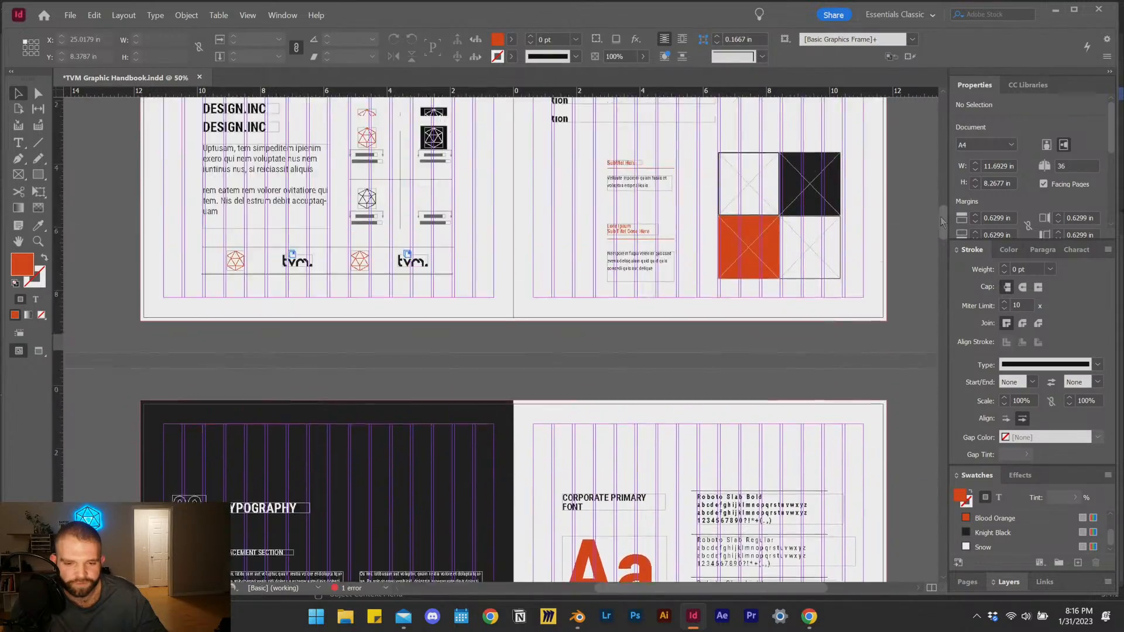
scroll(936, 293, "down", 20)
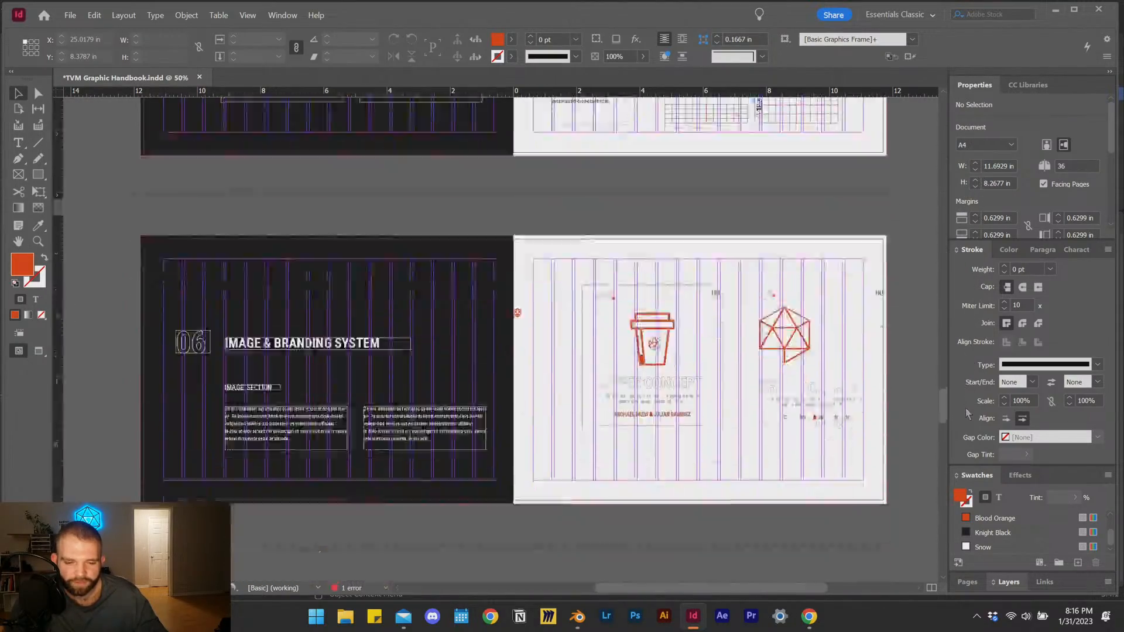
left_click_drag(968, 414, 961, 494)
scroll(780, 414, "down", 12)
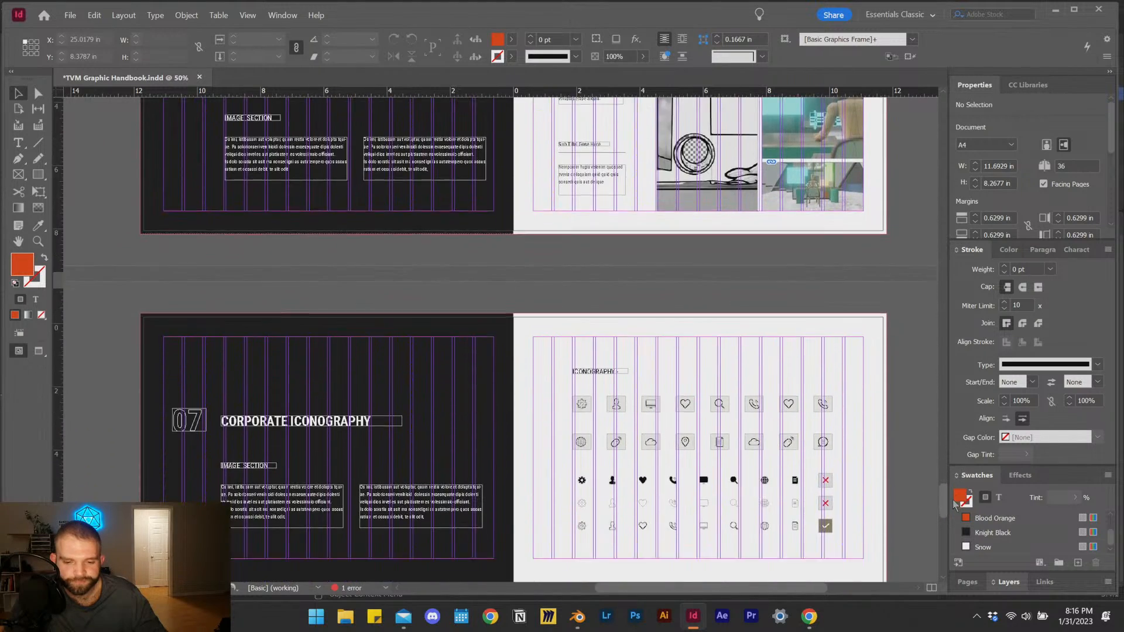
Return to the home screen and quit the program, saving the changes to TVM Graphic Handbook.indd.
left_click(44, 15)
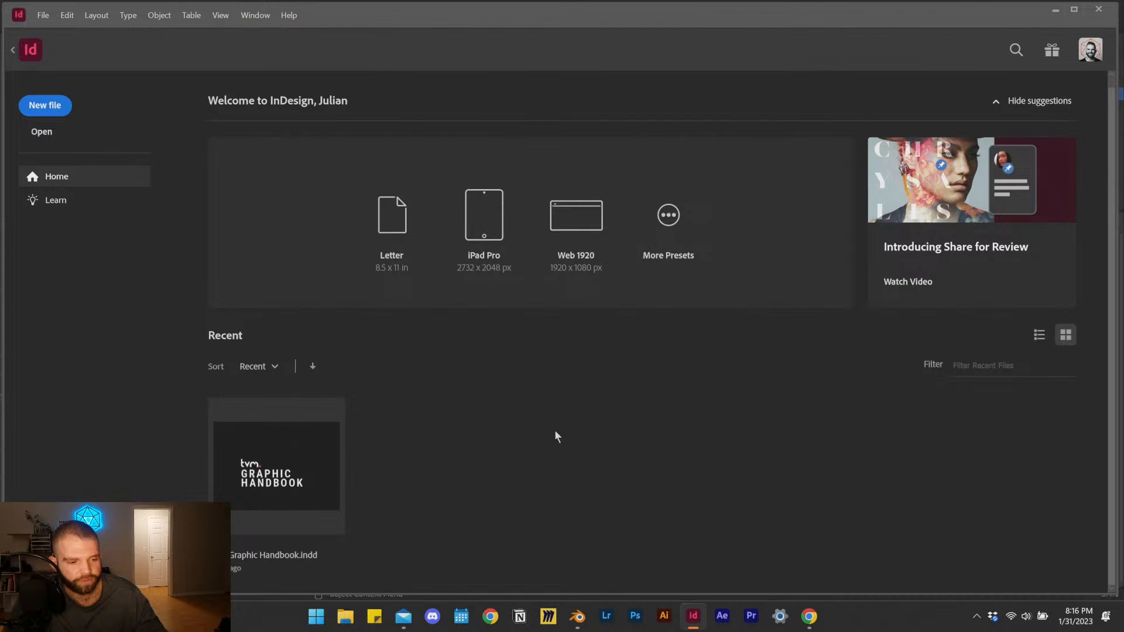
left_click(1101, 10)
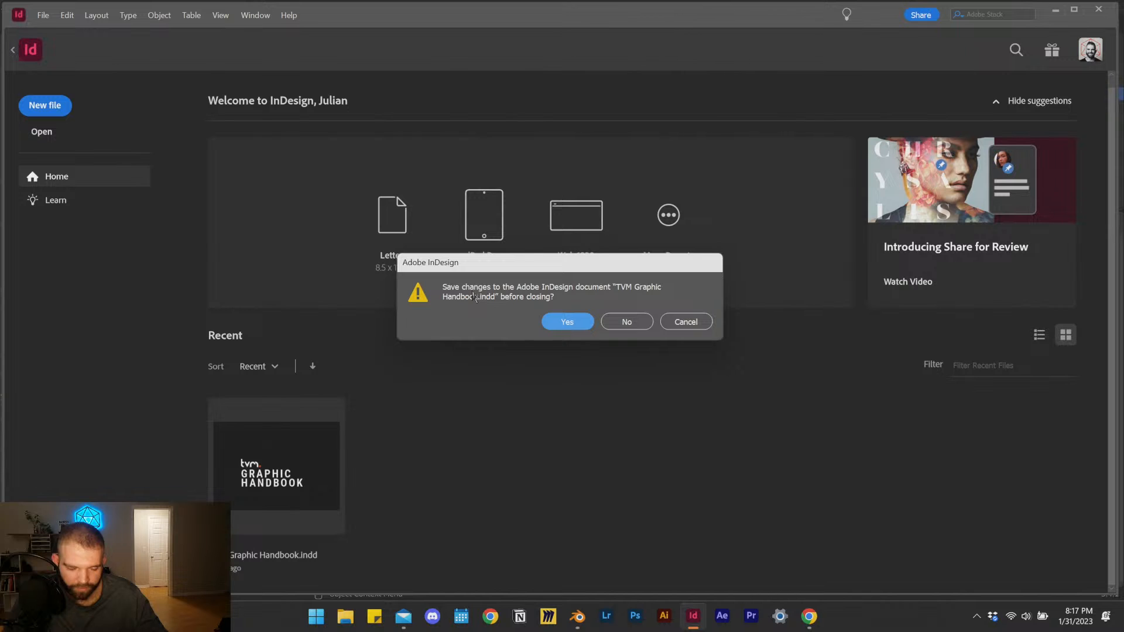
left_click(552, 322)
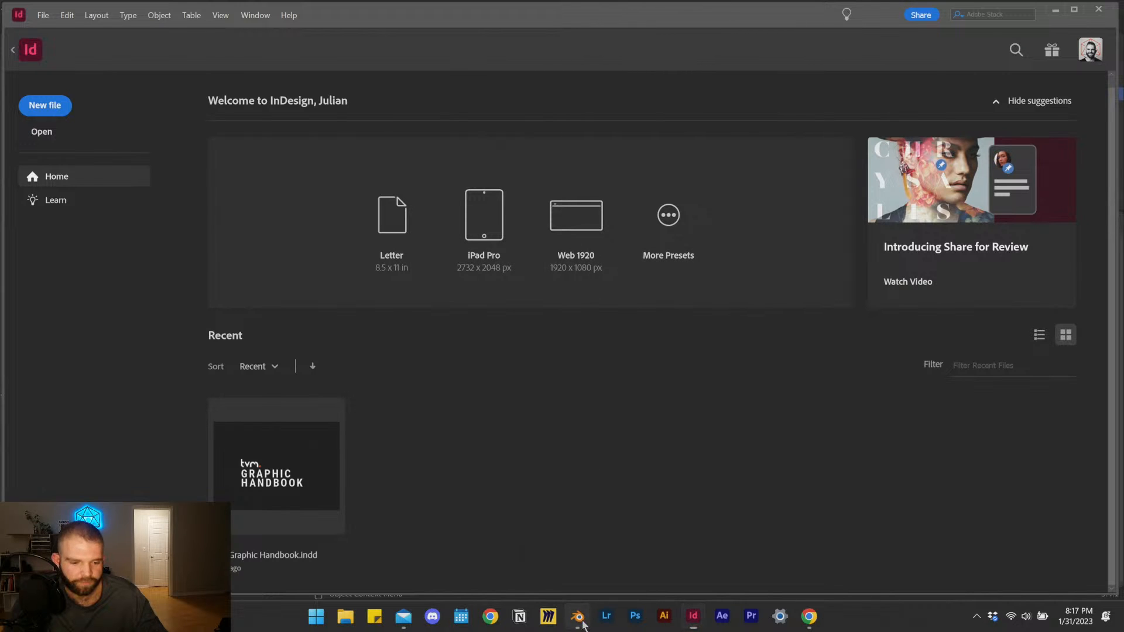
Switch to Blender and delete all objects of the default scene.
left_click(578, 616)
key("a")
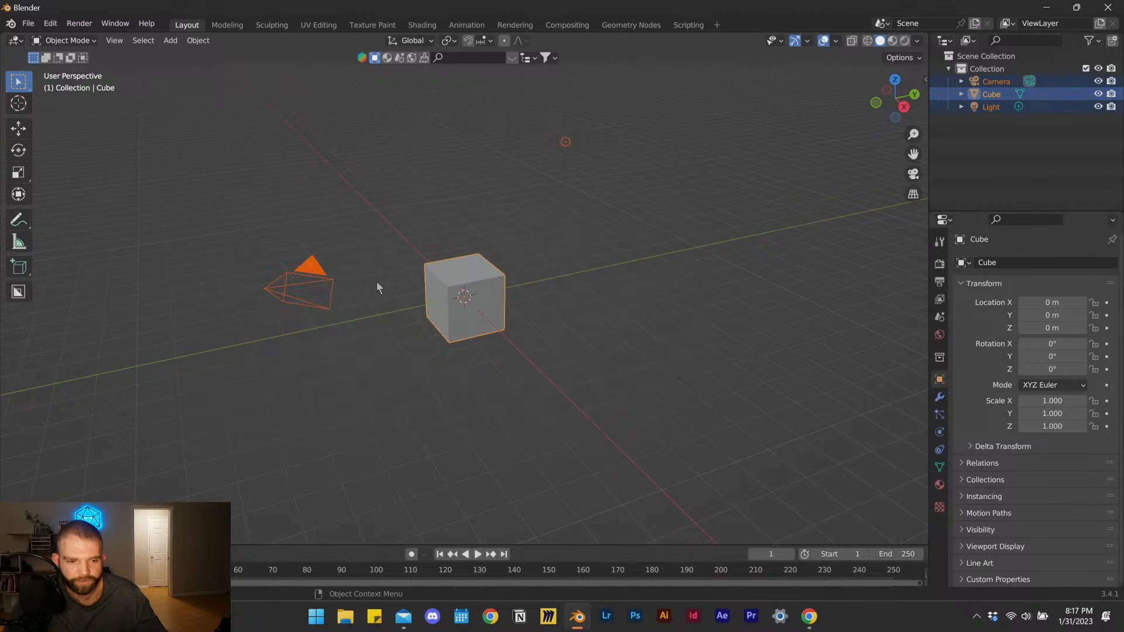
key("Delete")
middle_click_drag(367, 276, 402, 301)
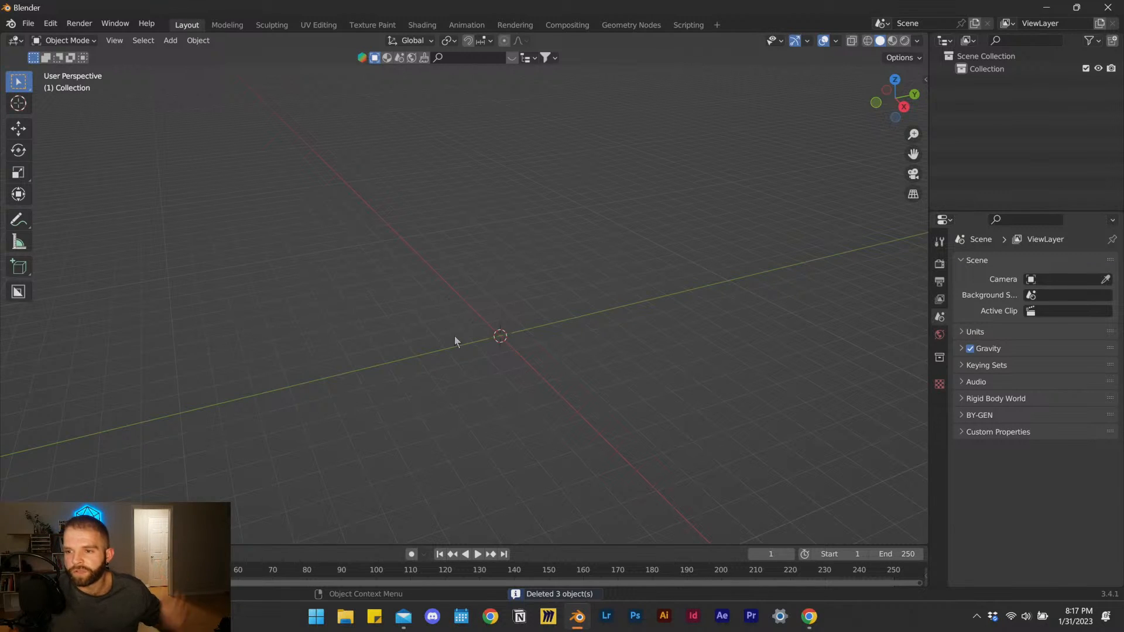
middle_click_drag(427, 331, 515, 342)
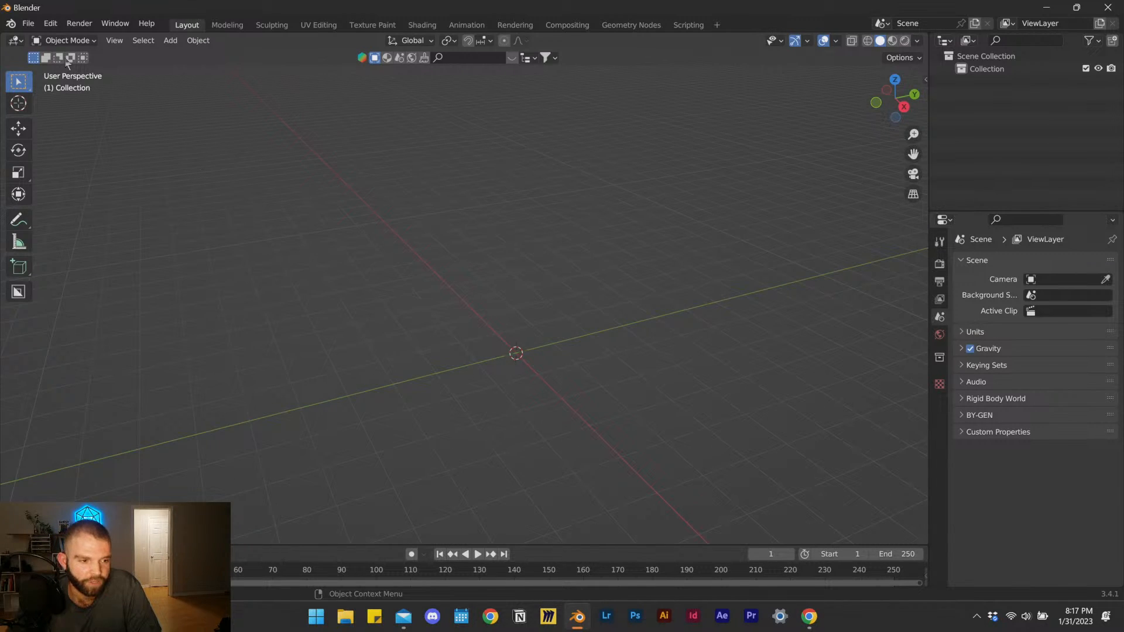
Switch to File Explorer and go to the 00 - Live folder within 01 - Content under 00 - TheVisualMode.
left_click(33, 23)
mouse_move(63, 63)
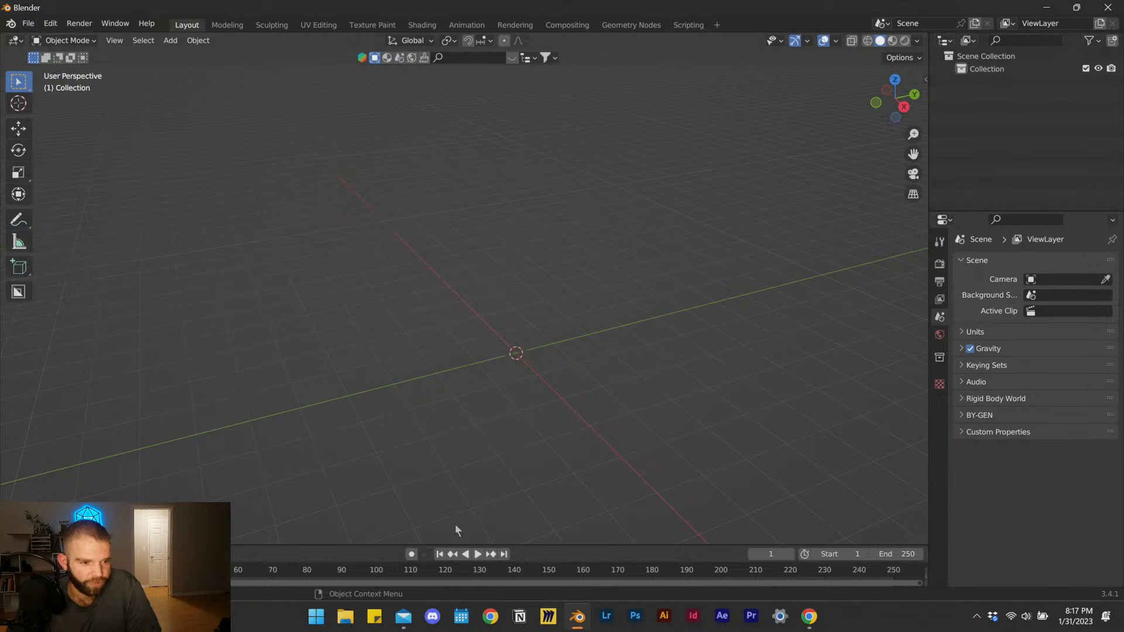
left_click(348, 618)
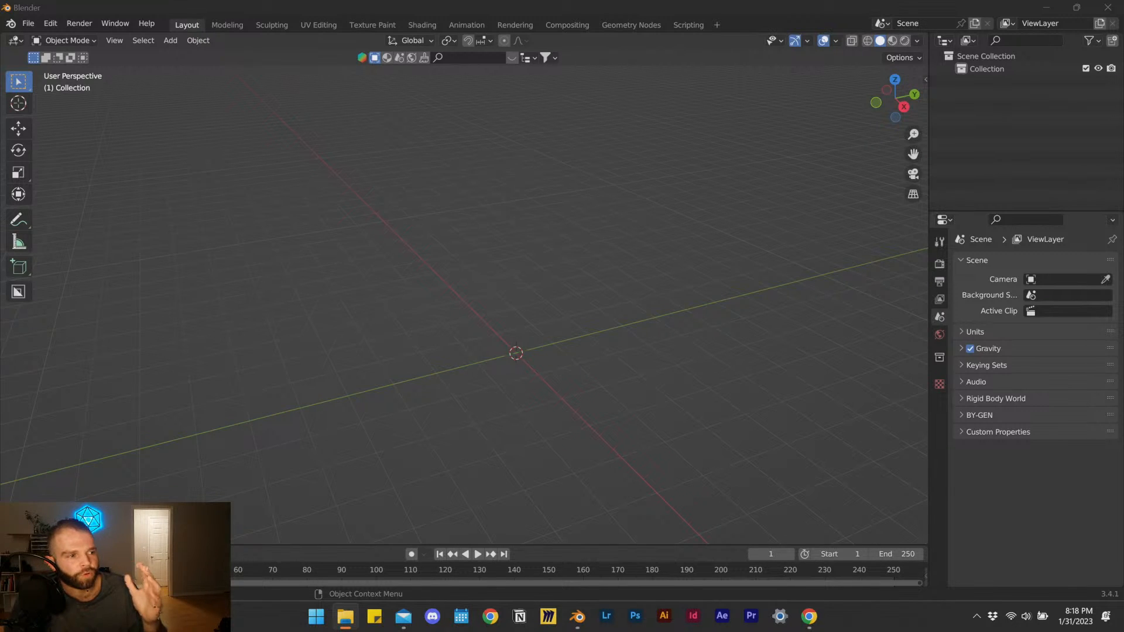
left_click_drag(0, 17, 413, 53)
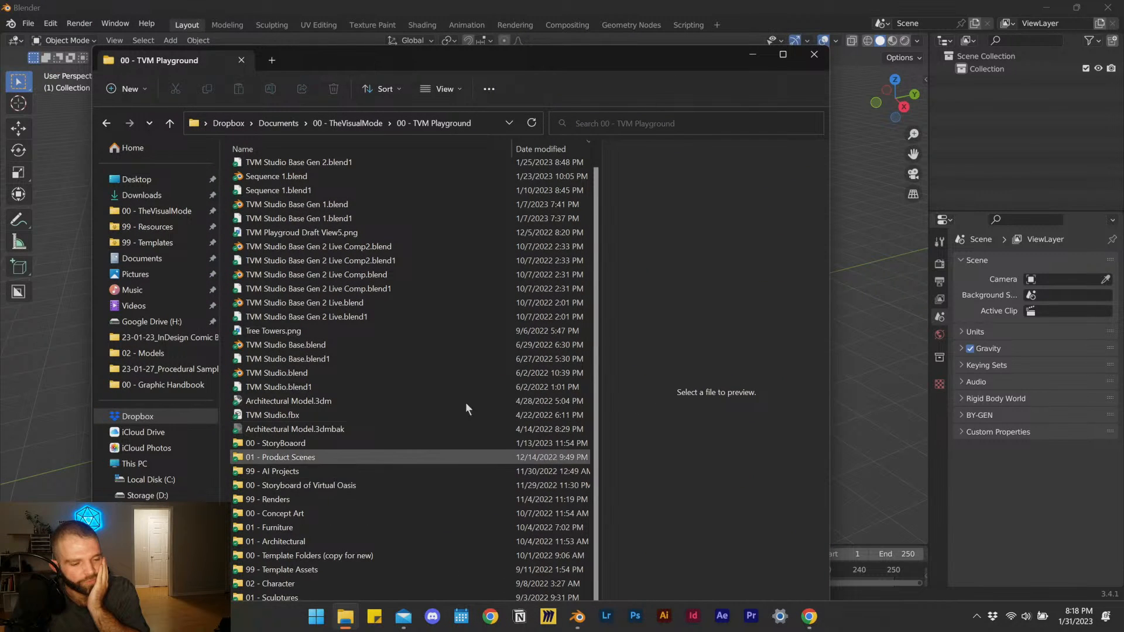
left_click_drag(488, 61, 535, 43)
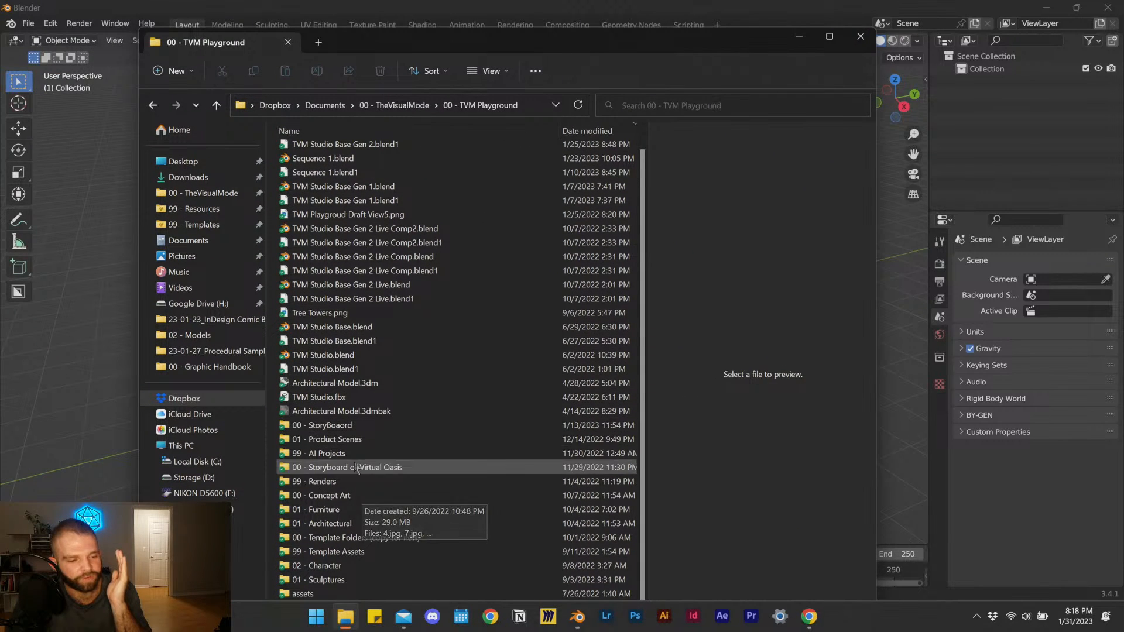
left_click(400, 105)
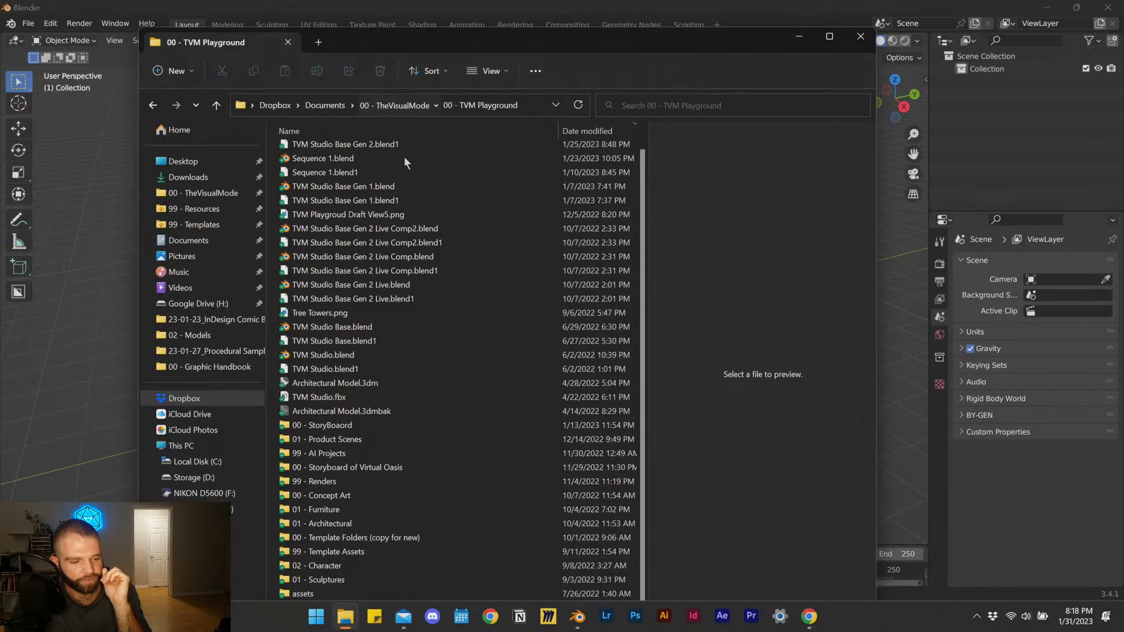
double_click(361, 193)
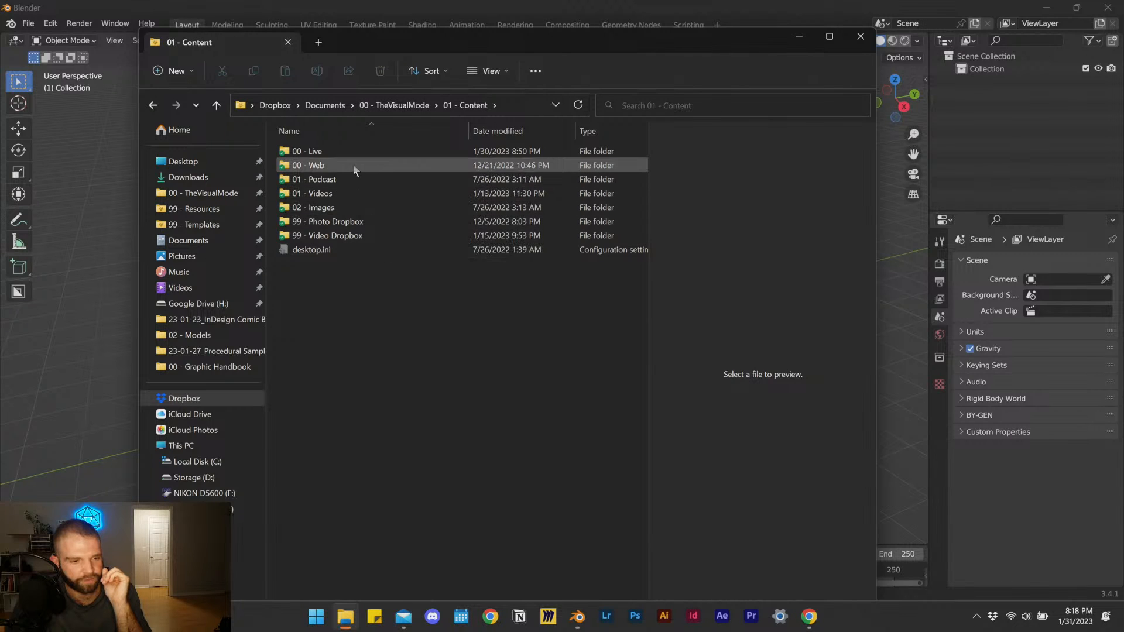
double_click(357, 153)
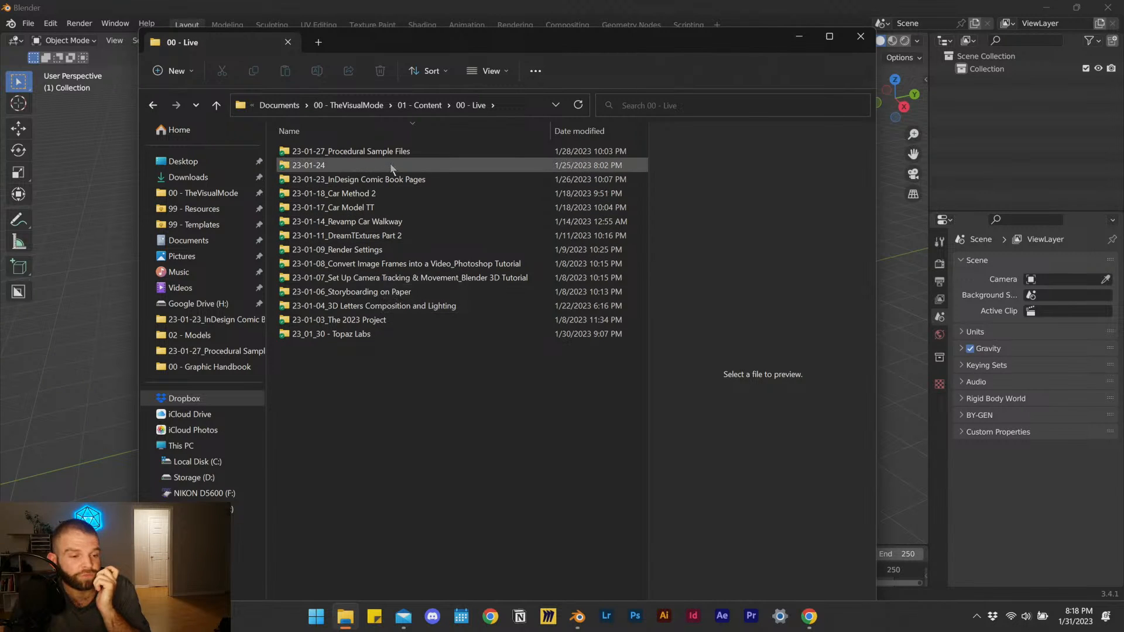
Open Car Model 2.blend from the 23-01-17_Car Model TT folder in Blender, discarding the changes to the untitled scene.
double_click(399, 202)
left_click_drag(459, 169, 103, 317)
left_click(88, 263)
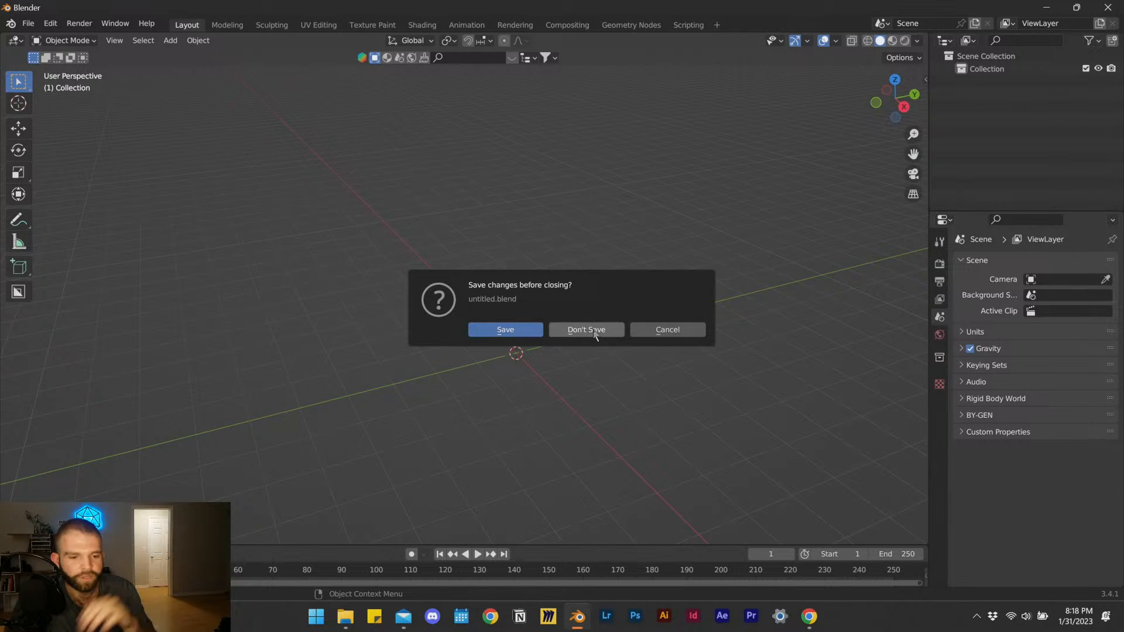
left_click(594, 330)
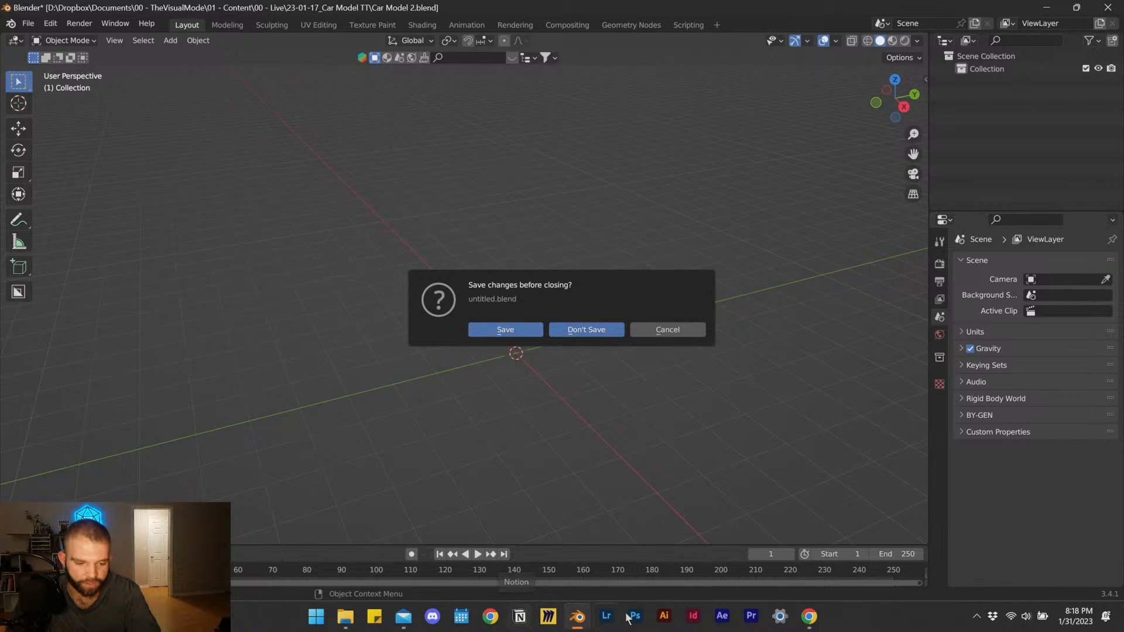
Switch to Lightroom and look through the series of race car photos one after another.
left_click(610, 618)
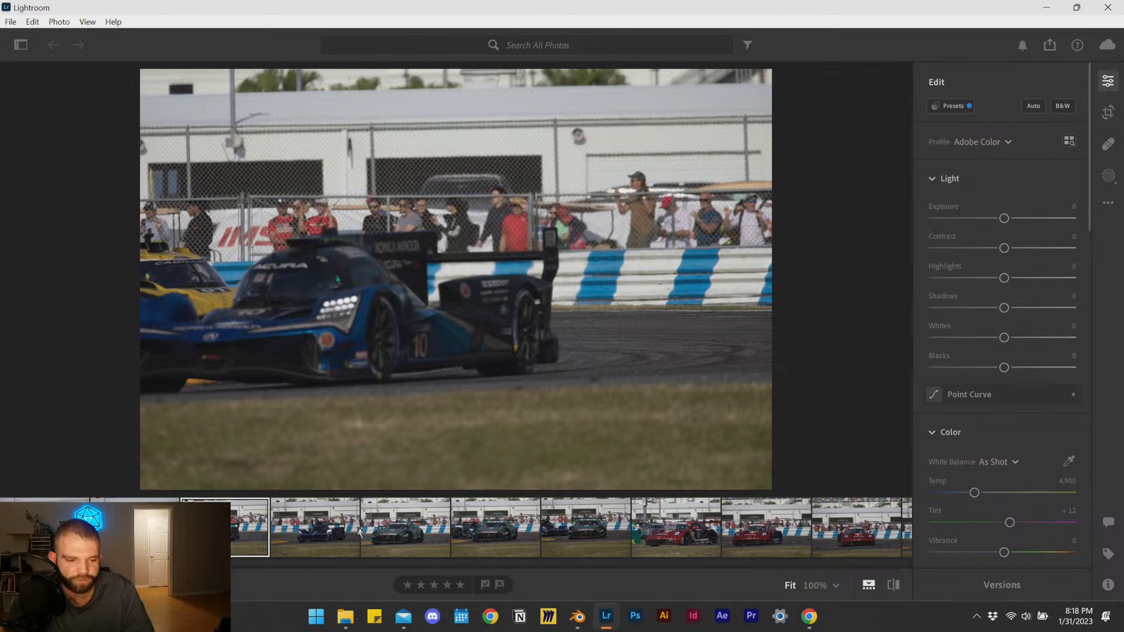
left_click(345, 534)
left_click(422, 529)
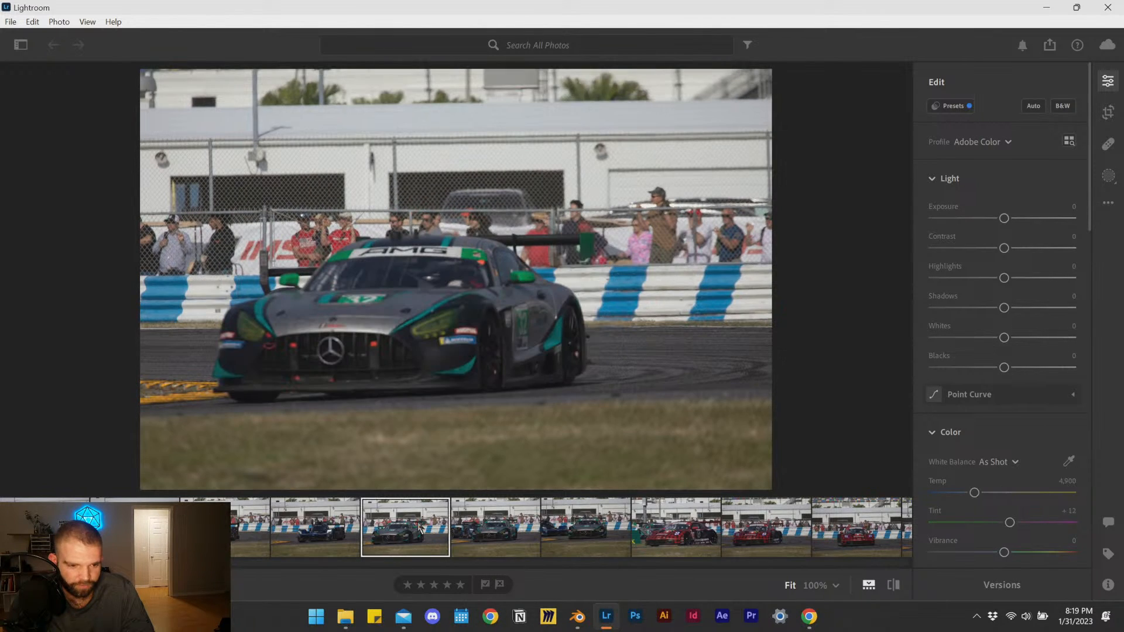
key("Right")
key("Right")
key("Right")
key("Right")
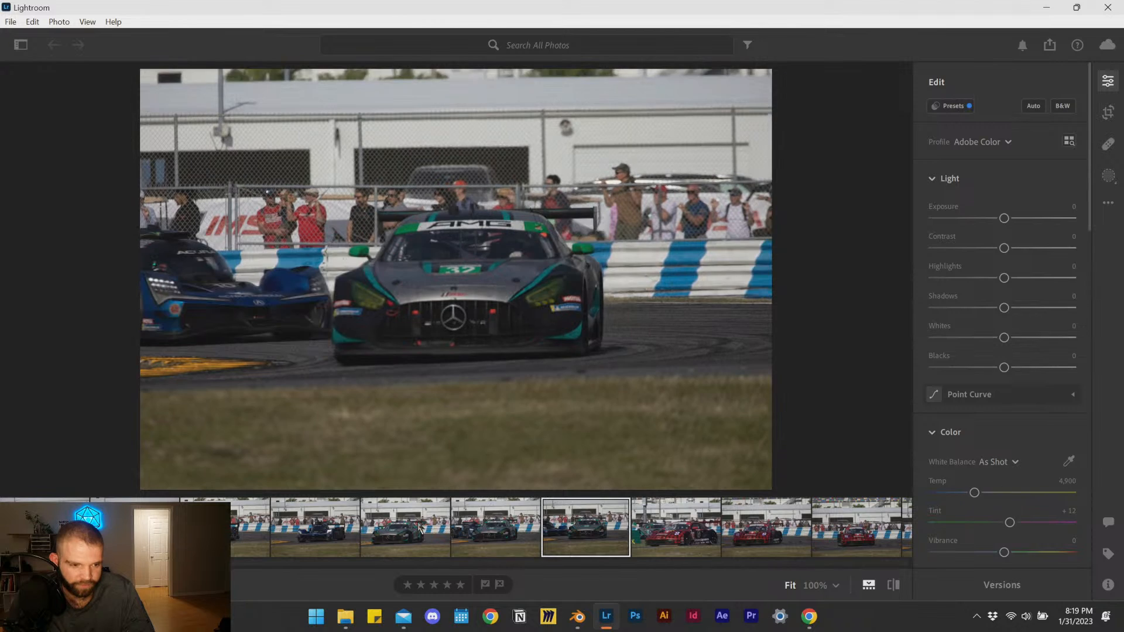
key("Right")
key("Right")
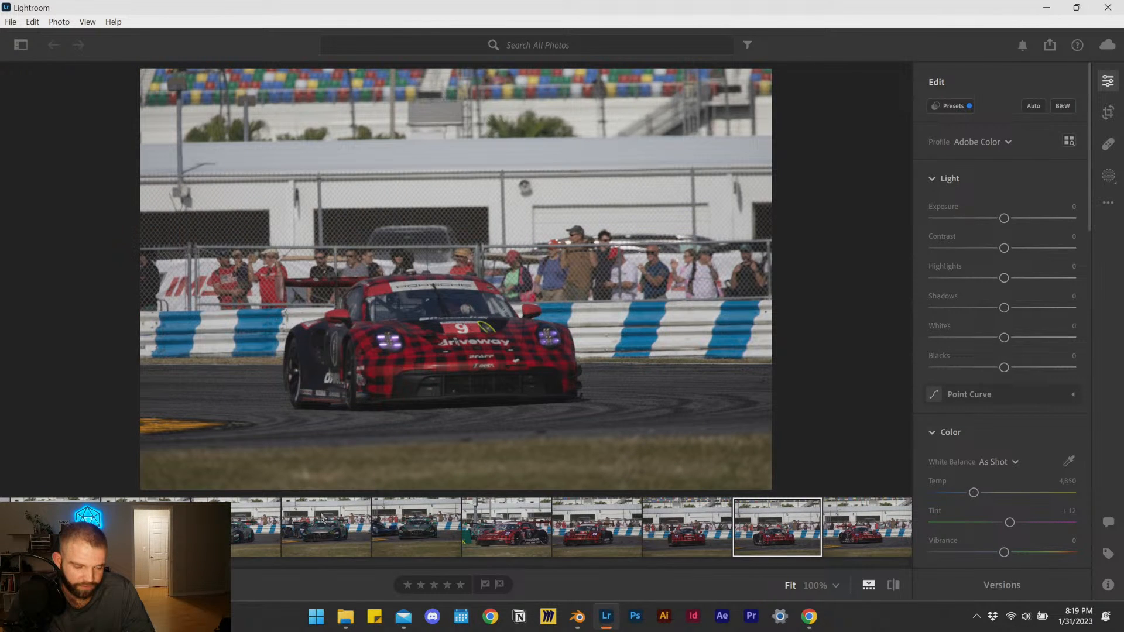
Browse forward through the trackside race photos from the plaid Porsche to the blue Cadillac beside the green Lamborghini.
key("Right")
key("Right")
key("Right")
key("Right")
key("Right")
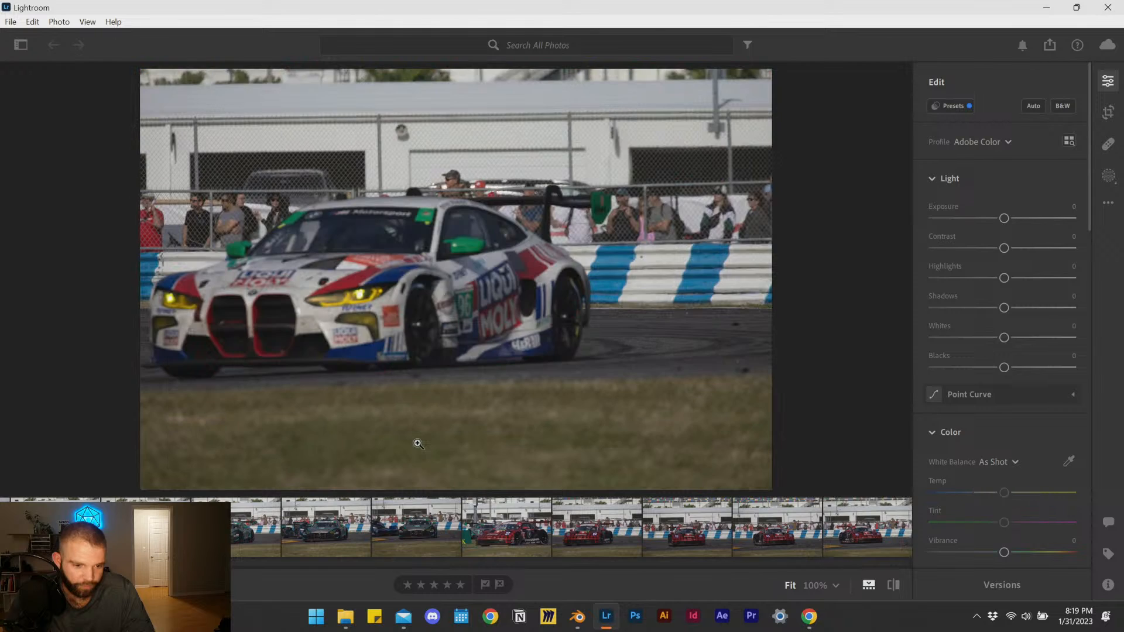
key("Left")
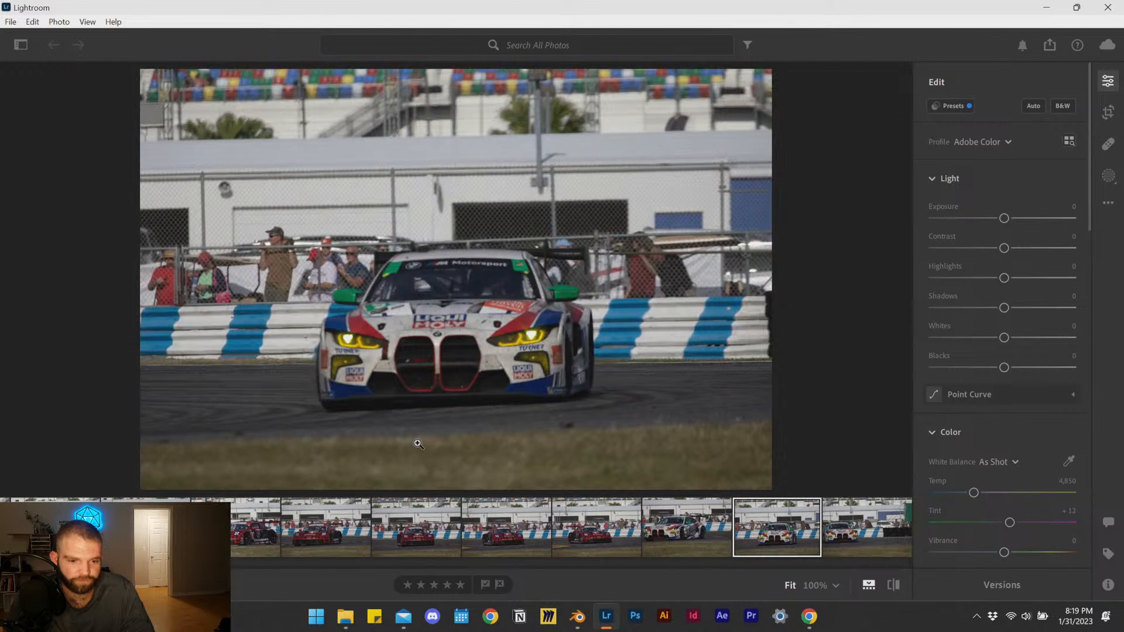
key("Right")
key("Right")
key("Right")
key("Right")
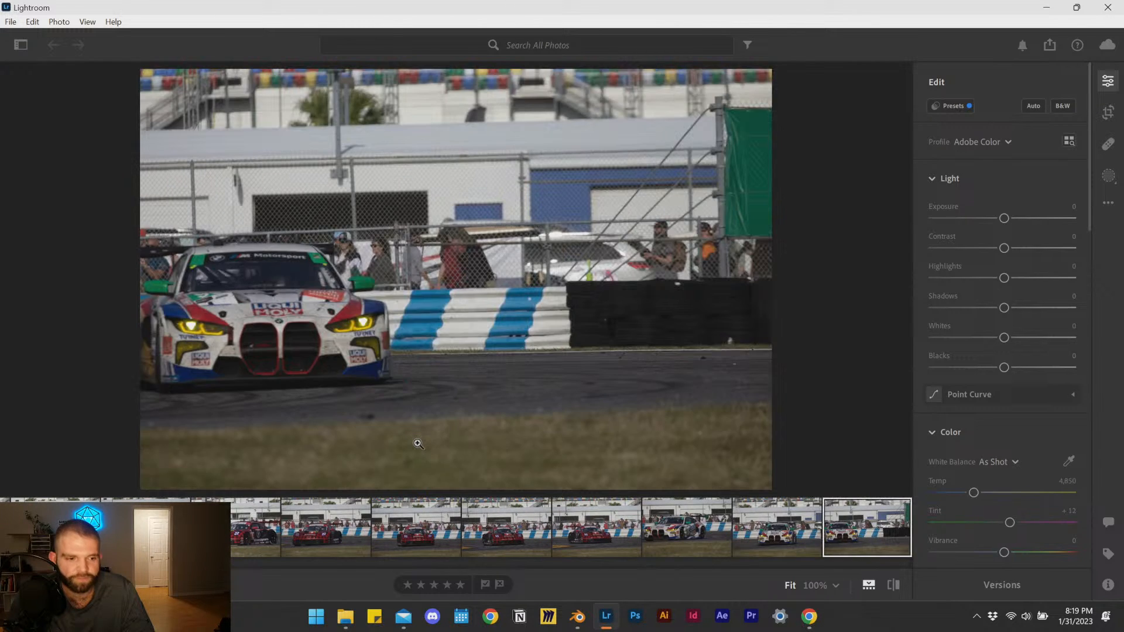
key("Right")
key("Right")
key("Right")
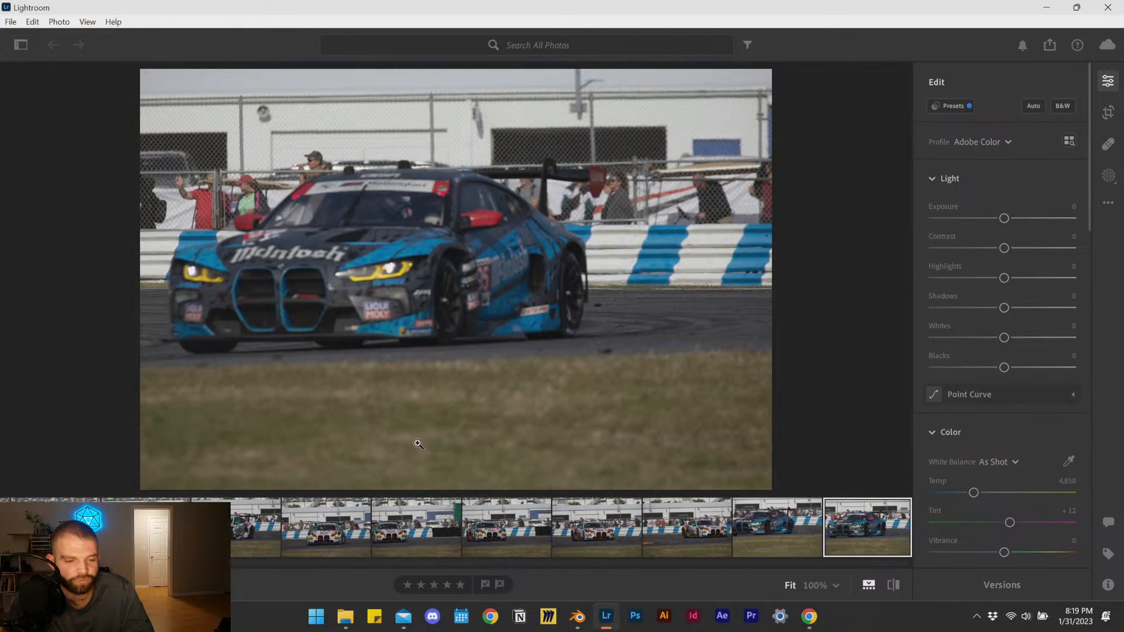
key("Right")
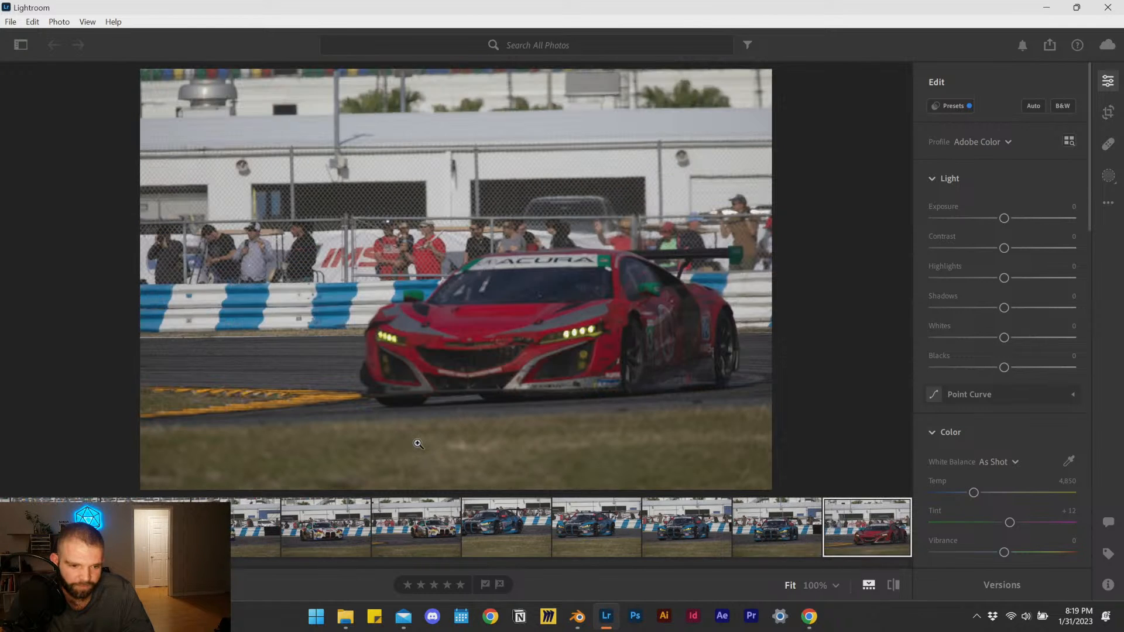
key("Left")
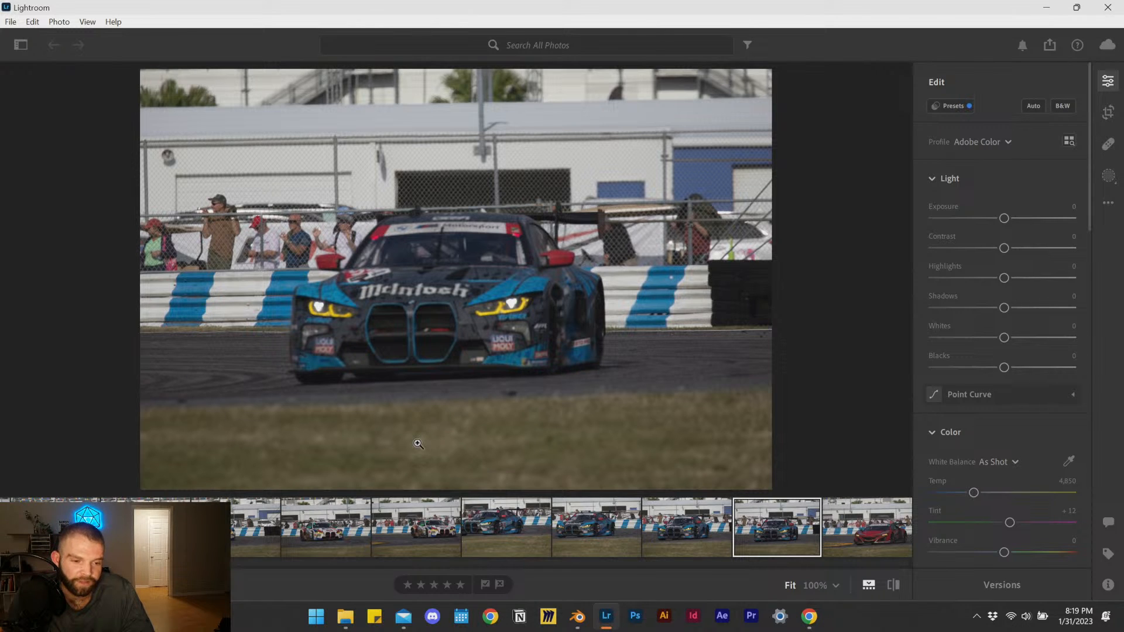
key("Right")
key("Right")
key("Right")
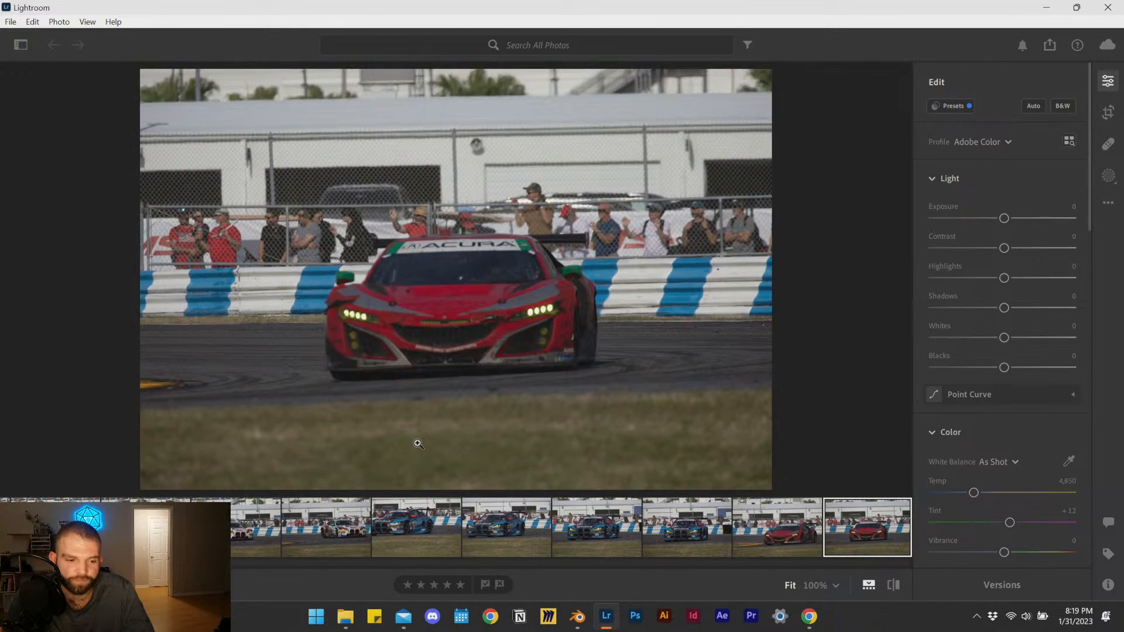
key("Right")
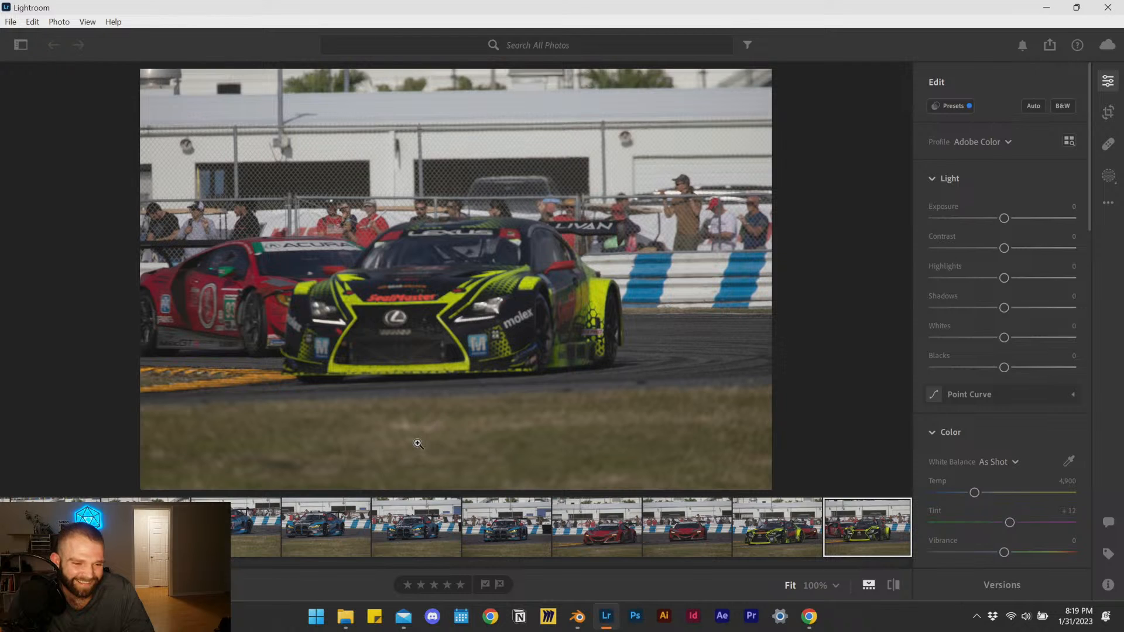
key("Right")
key("Right")
key("Right")
key("Right")
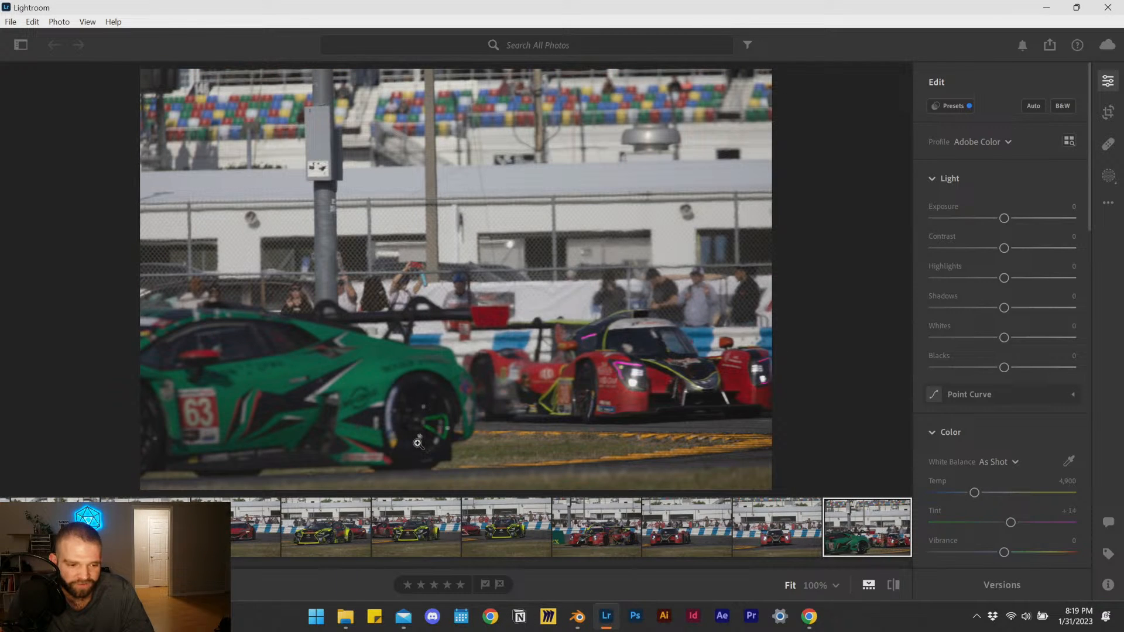
key("Right")
key("Right")
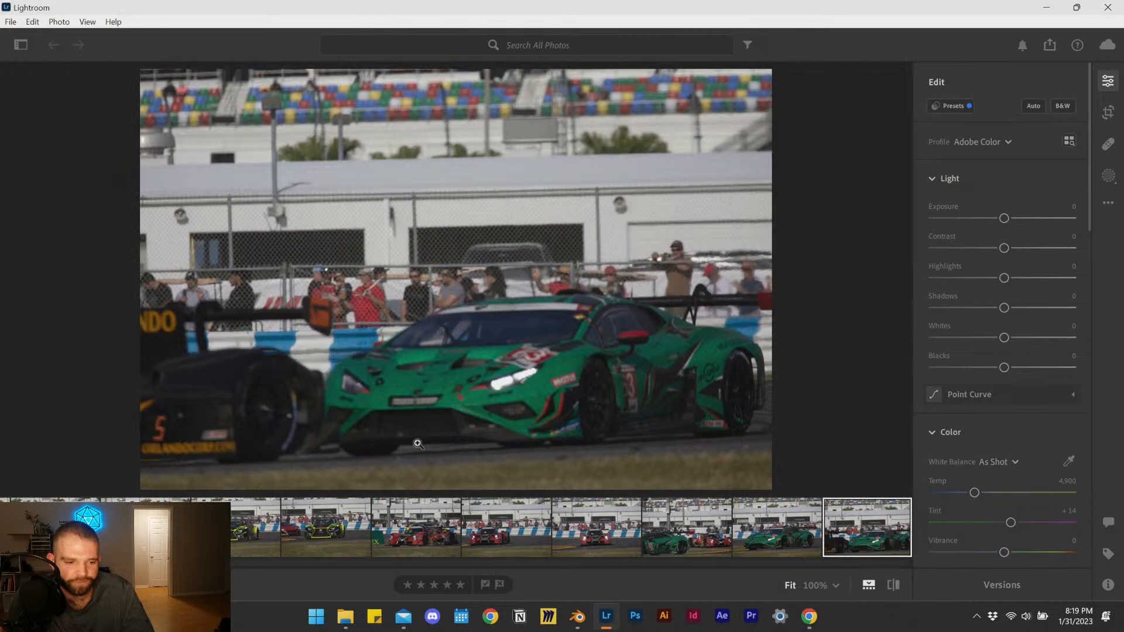
key("Right")
key("Right")
key("Right")
key("Right")
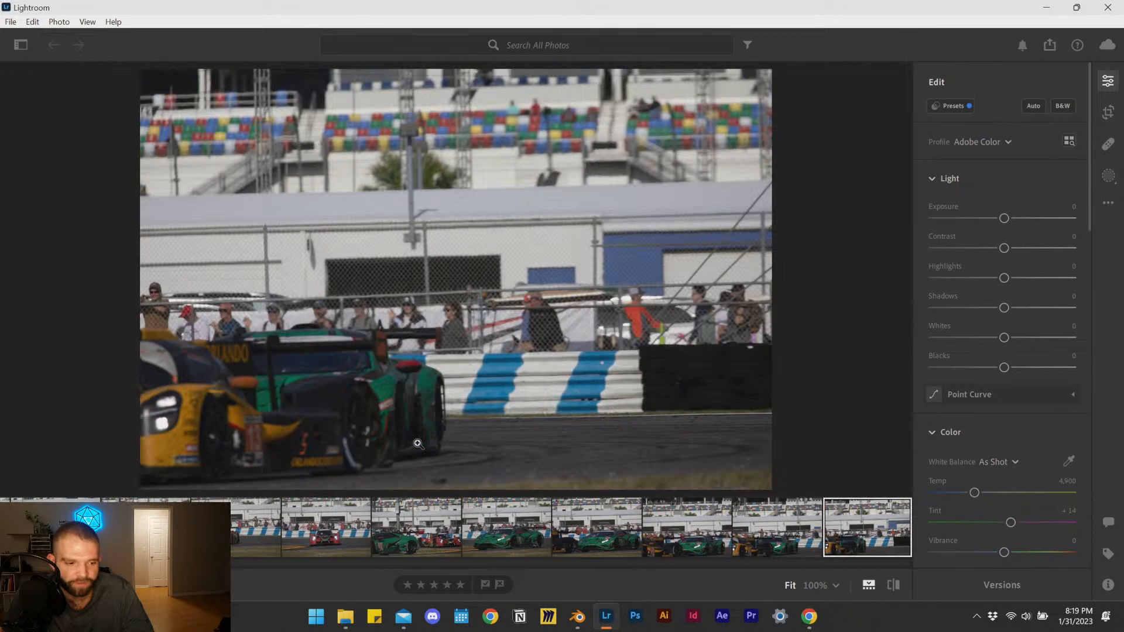
key("Right")
key("Right")
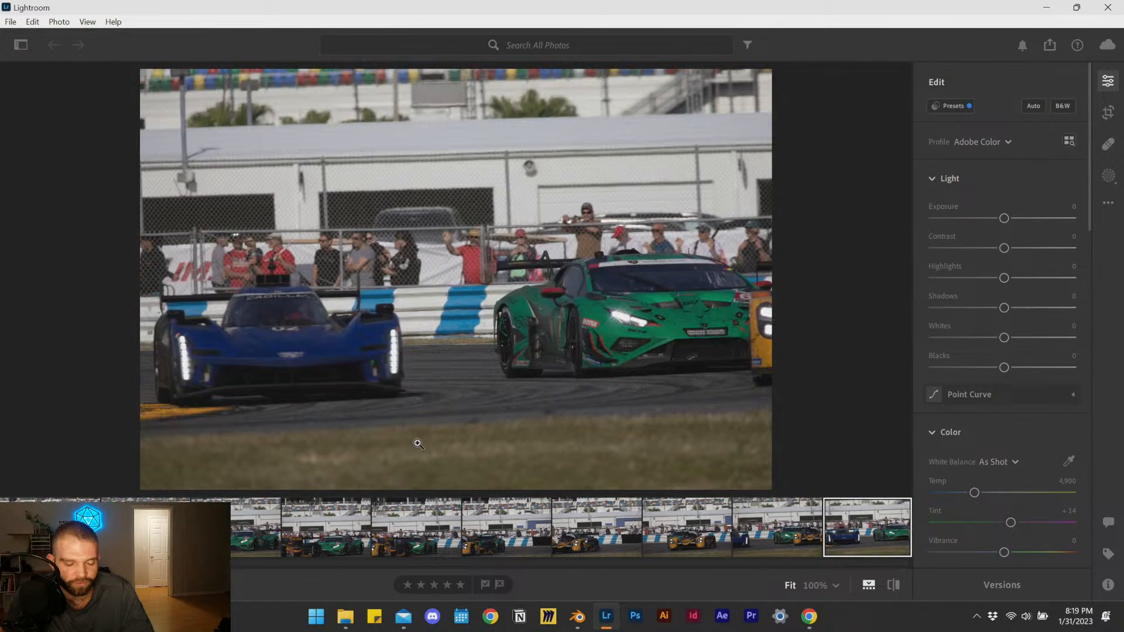
key("Right")
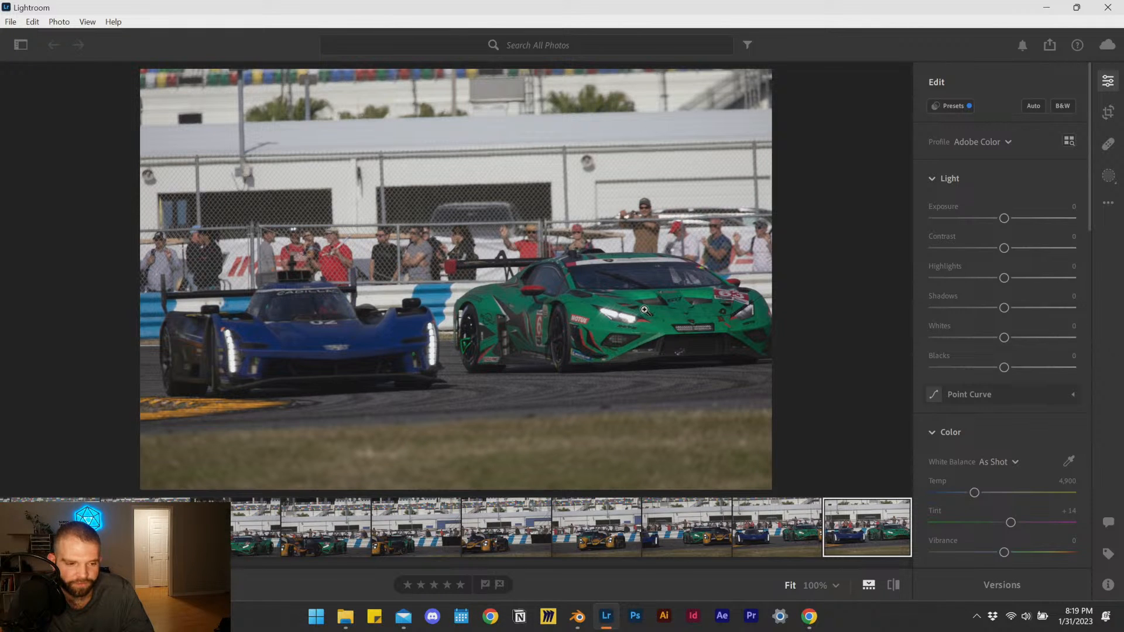
Browse back through the trackside race photos to the shot of the yellow Cadillac prototype.
key("Left")
key("Left")
key("Left")
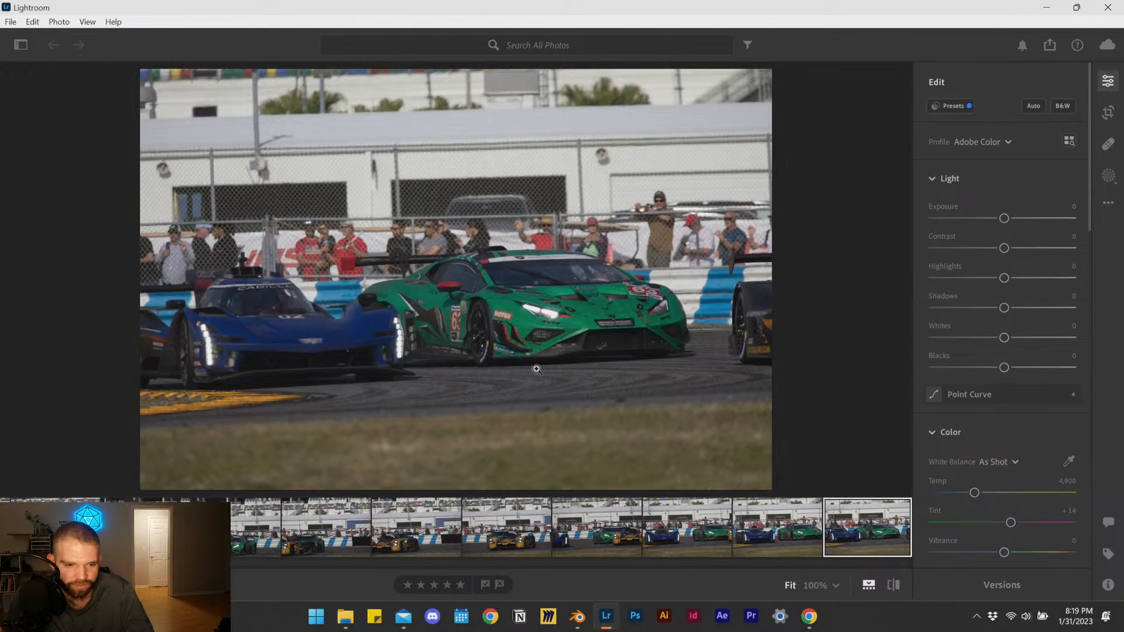
key("Left")
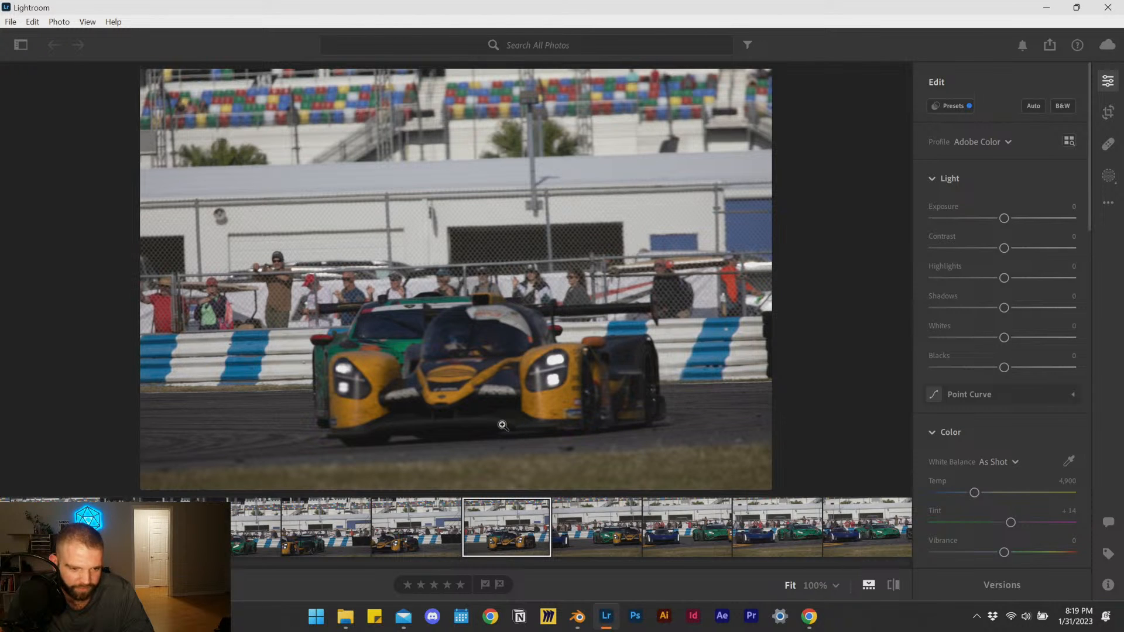
key("Left")
key("Left")
key("Left")
key("Left")
key("Left")
key("Left")
key("Left")
key("Left")
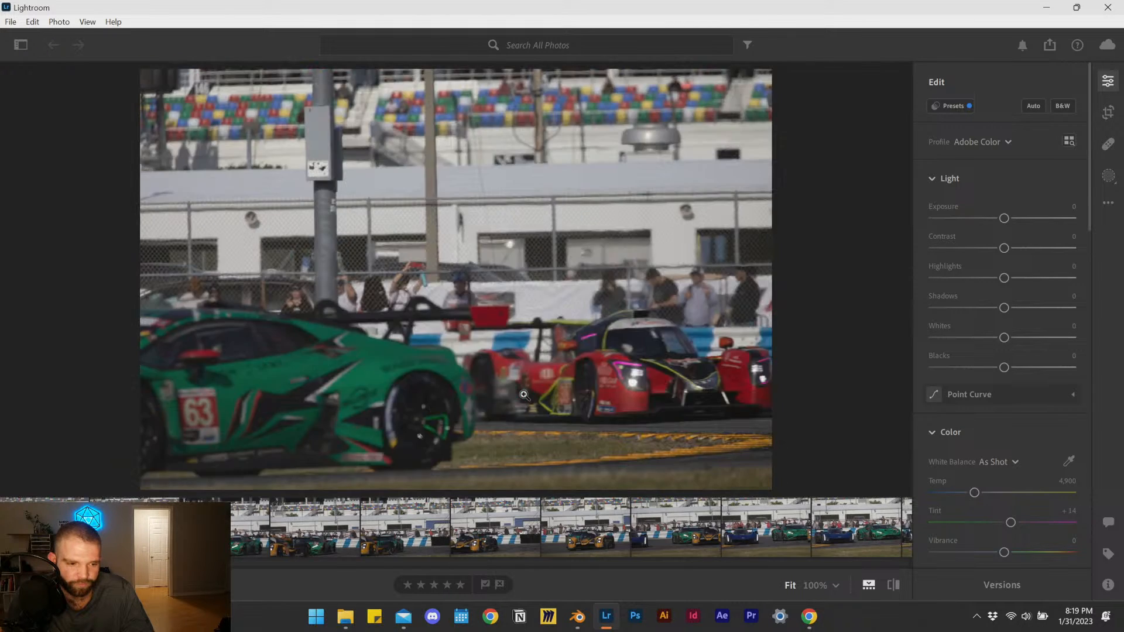
key("Left")
key("Left")
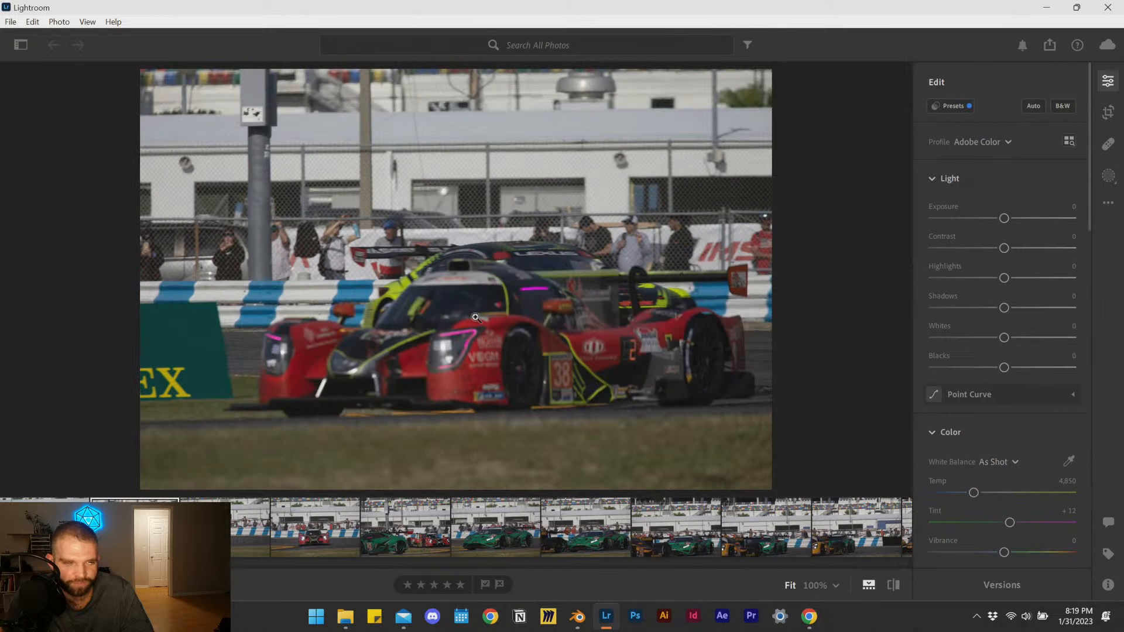
key("Left")
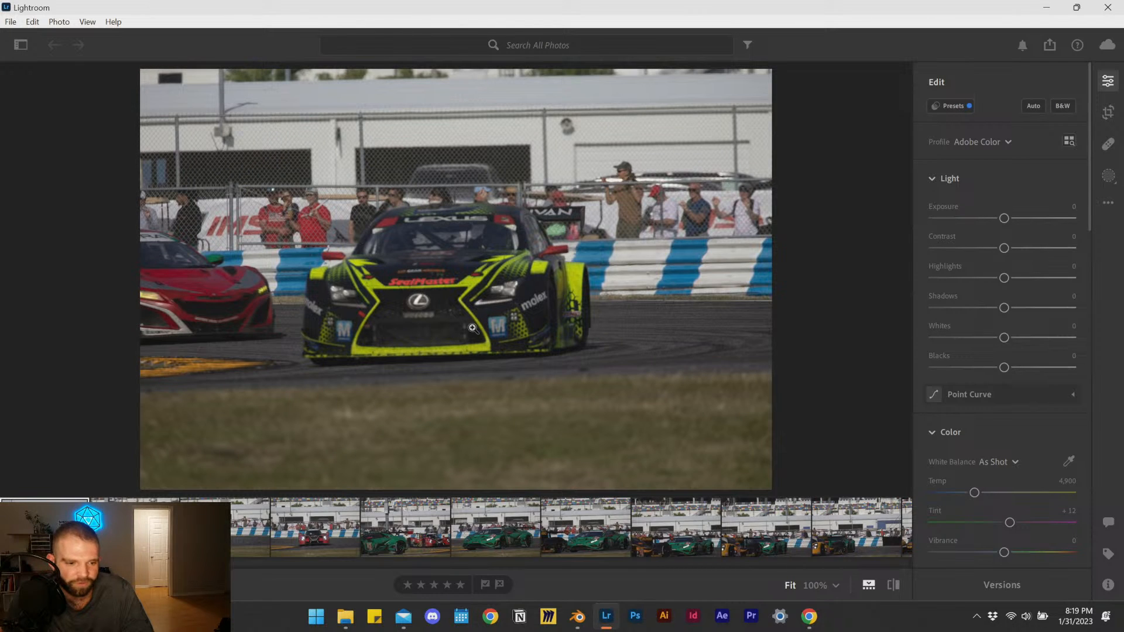
key("Left")
key("Left")
key("Left")
key("Left")
key("Left")
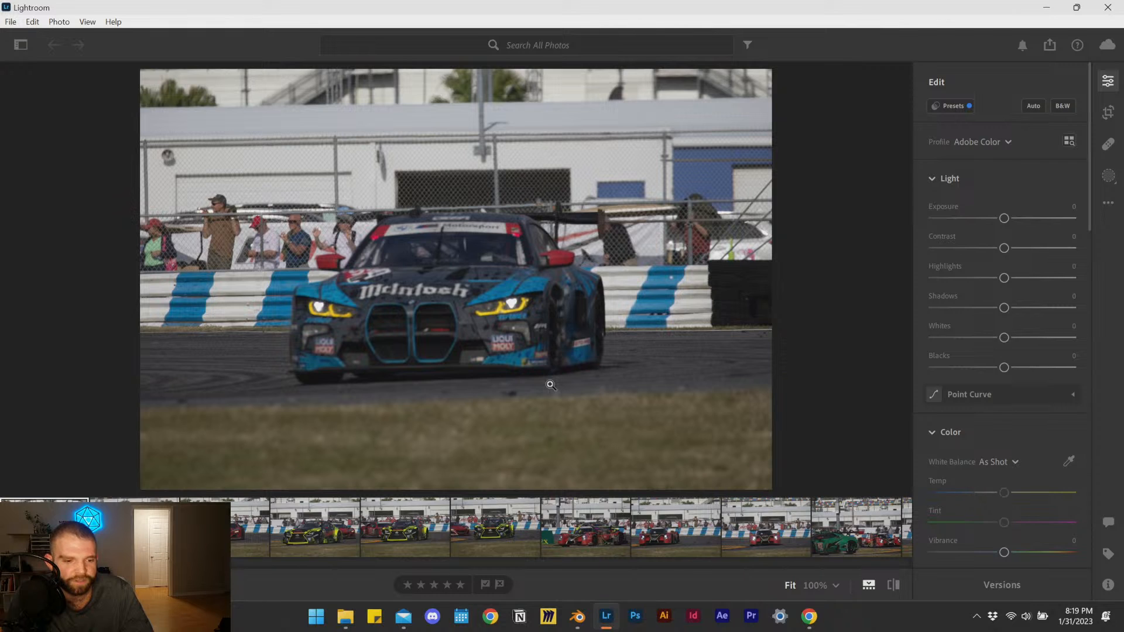
key("Left")
key("Left")
key("Left")
key("Left")
key("Left")
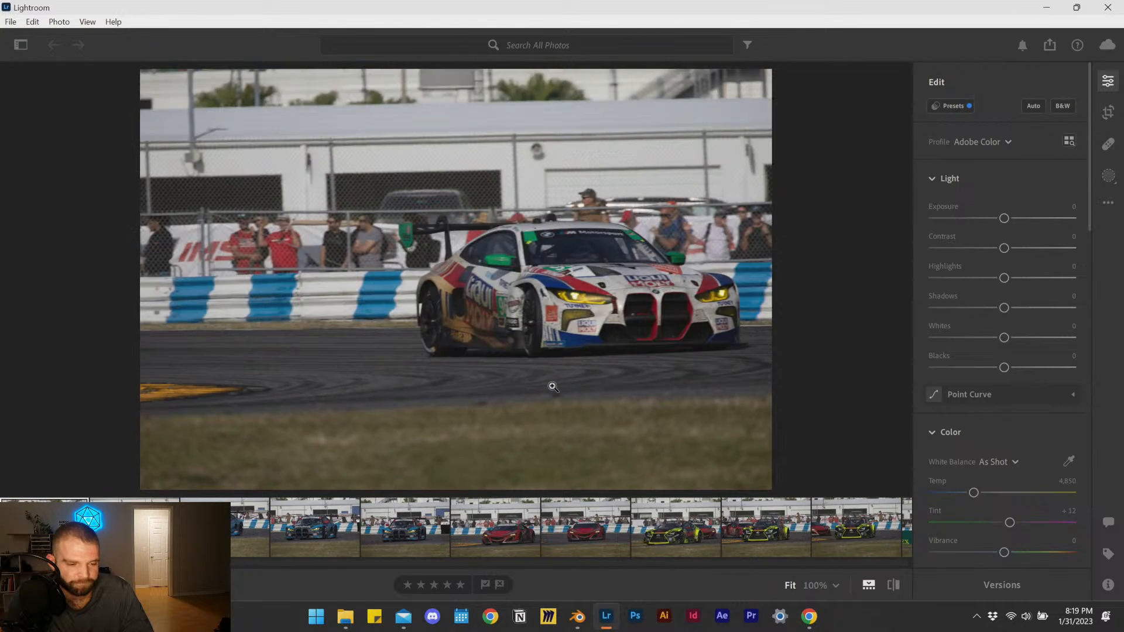
key("Left")
key("Left")
key("Left")
key("Left")
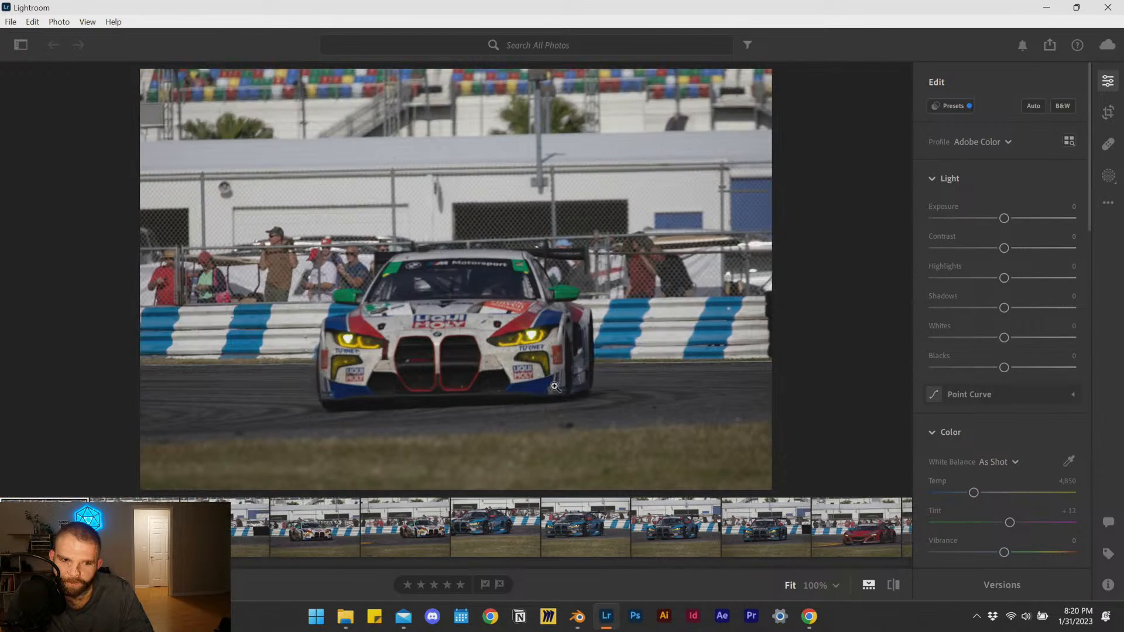
key("Left")
key("Left")
key("Left")
key("Left")
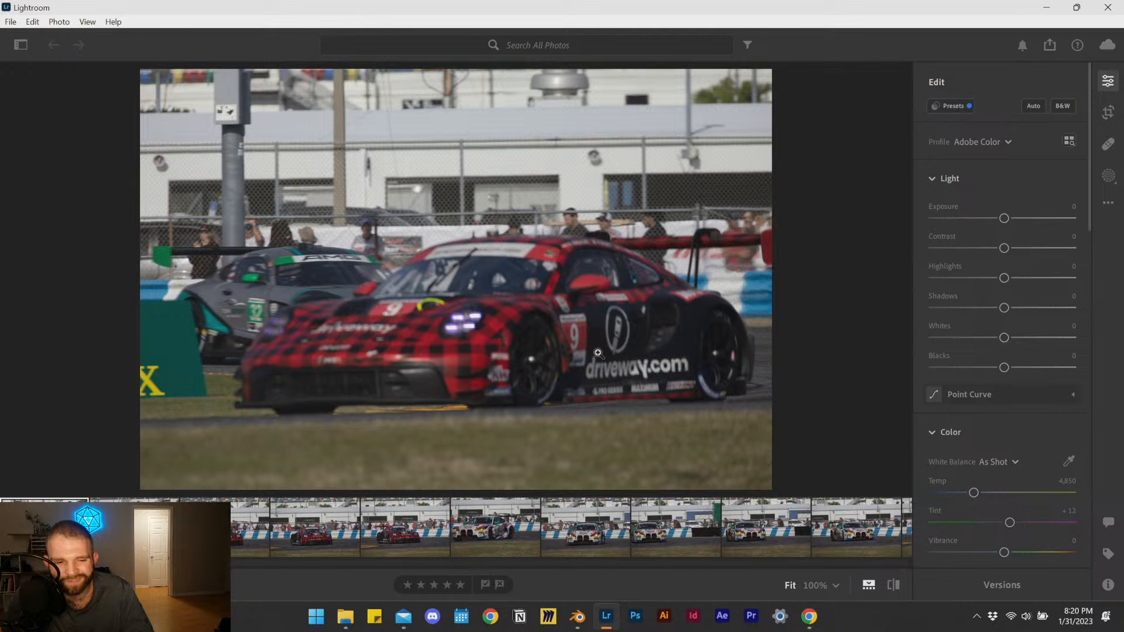
key("Left")
key("Left")
key("Left")
key("Left")
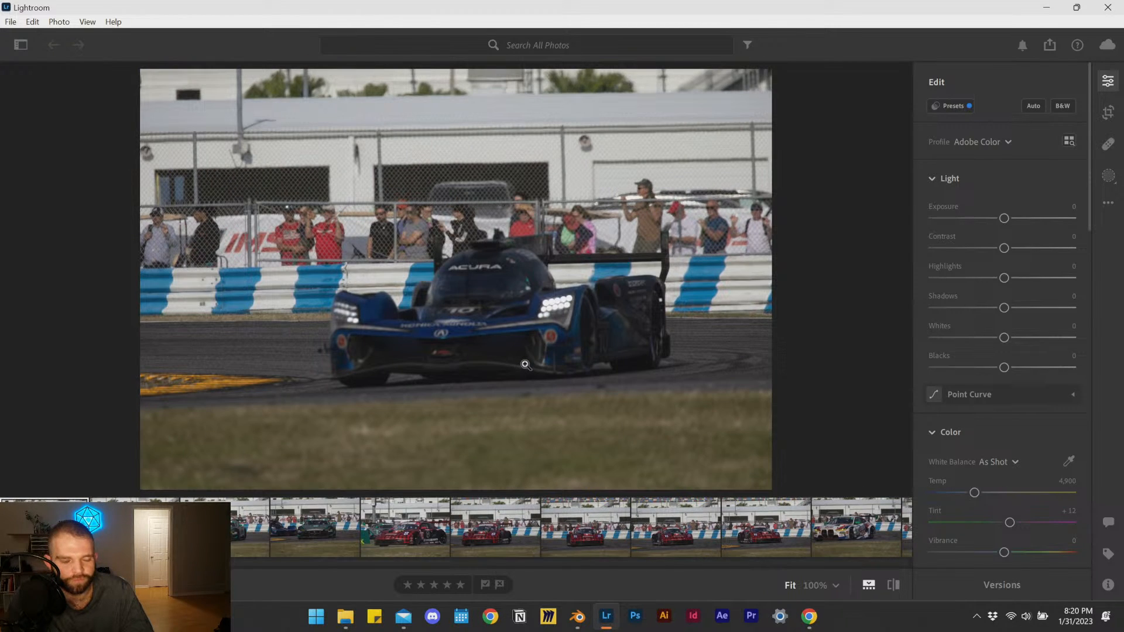
key("Left")
key("Left")
key("Left")
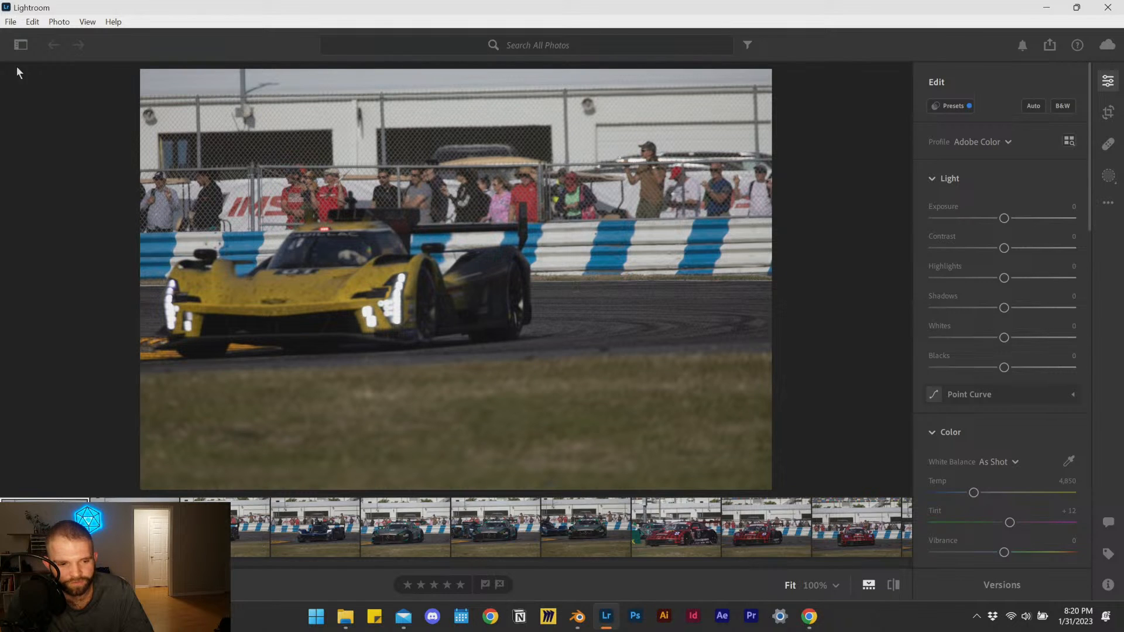
Switch to Blender and select the entire mesh of the car body.
left_click(586, 624)
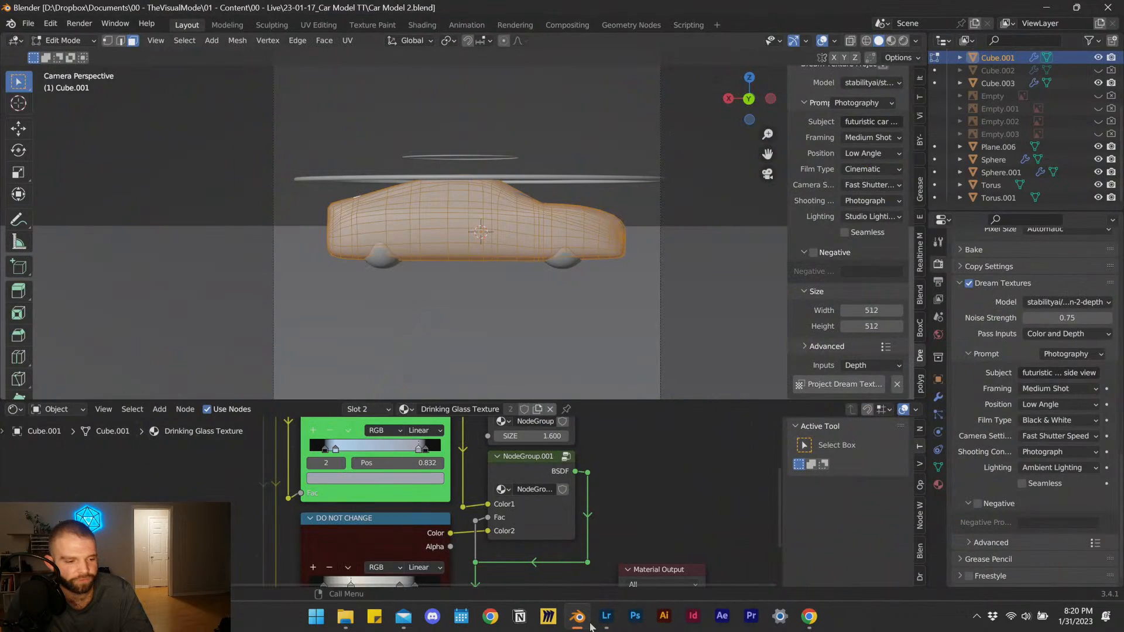
key("a")
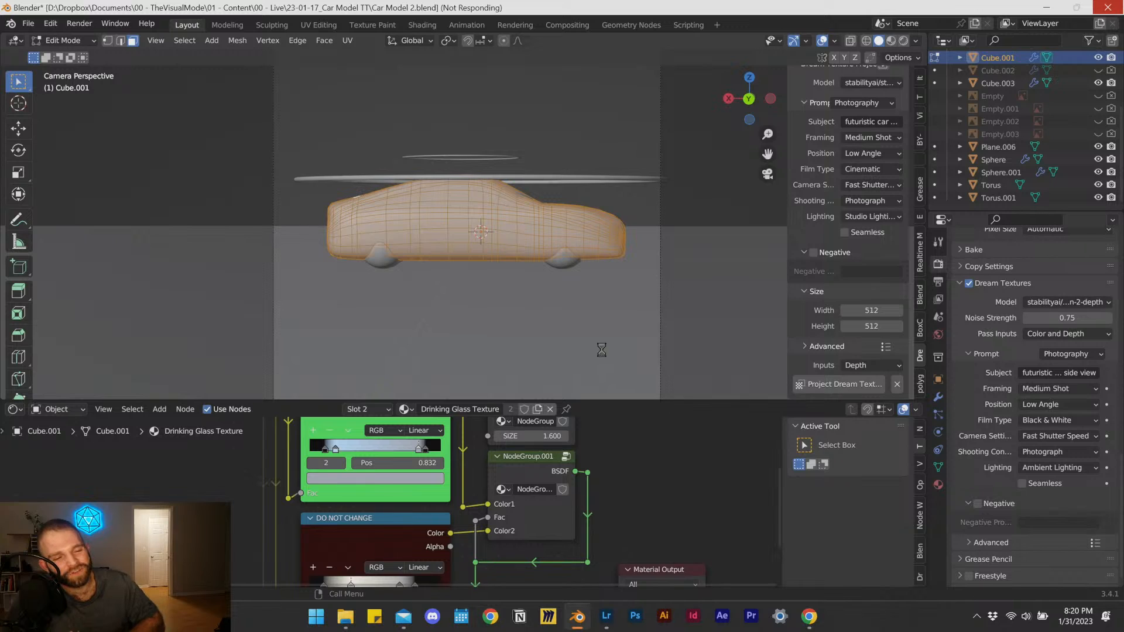
Switch back to Lightroom, open the motion-blurred photo of the teal race car beyond the grandstand, and inspect the car up close.
mouse_move(604, 623)
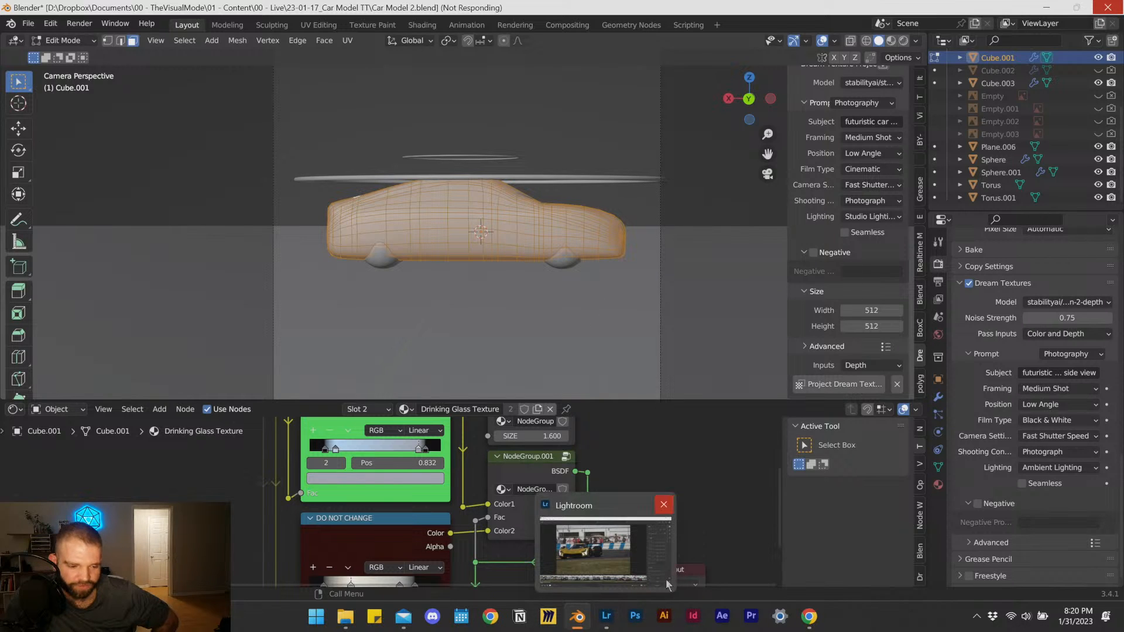
left_click(608, 621)
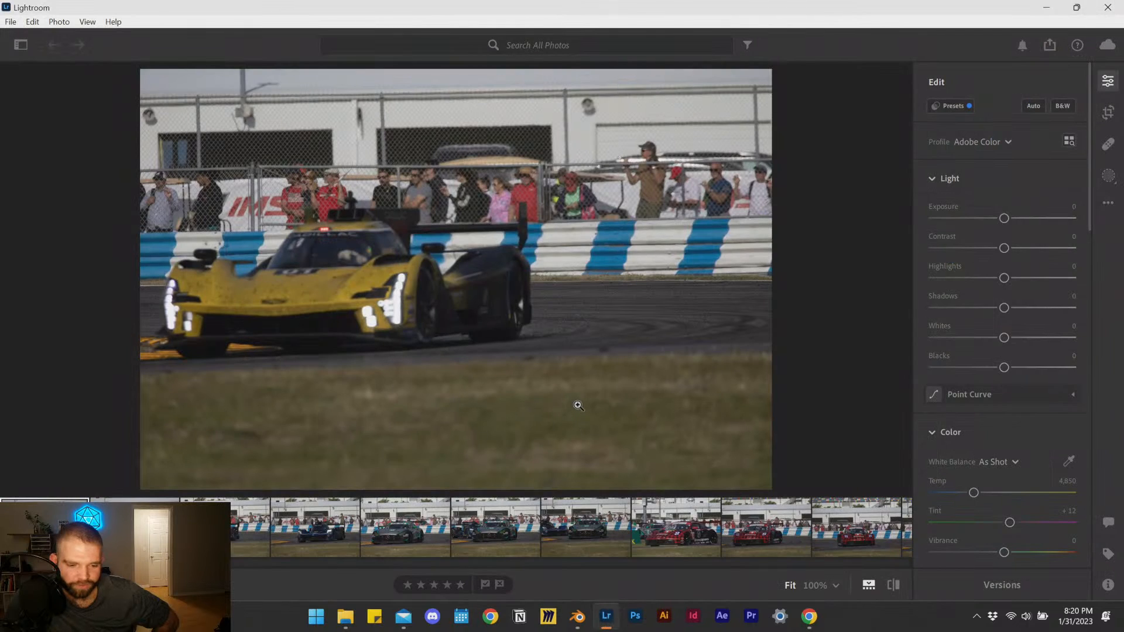
scroll(630, 543, "down", 10)
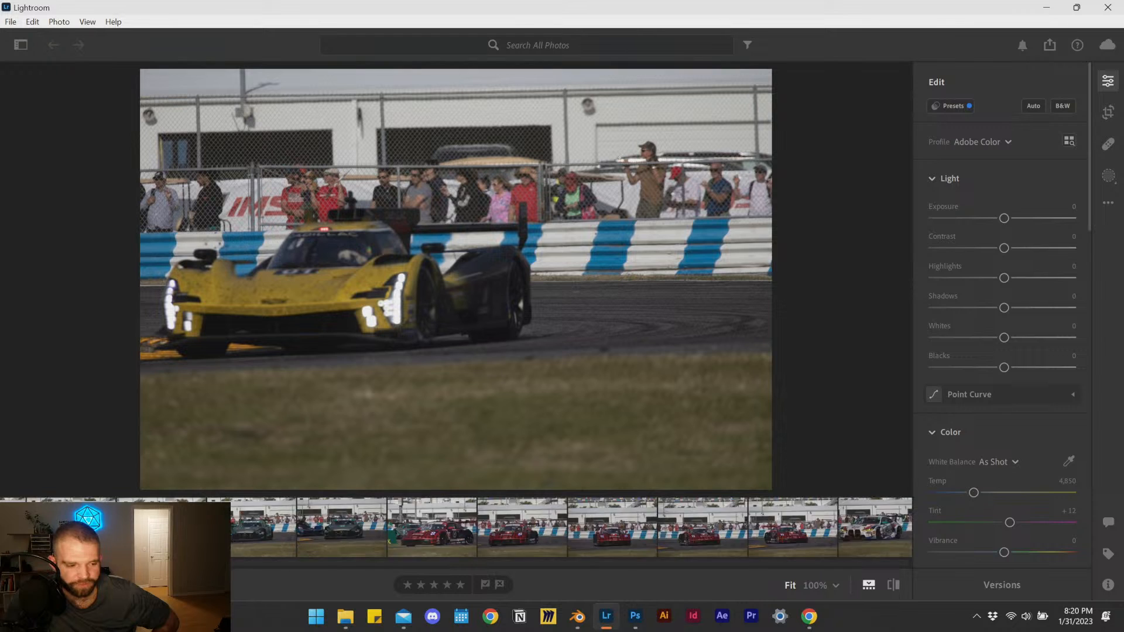
scroll(629, 539, "down", 5)
left_click_drag(637, 563, 314, 570)
left_click(337, 532)
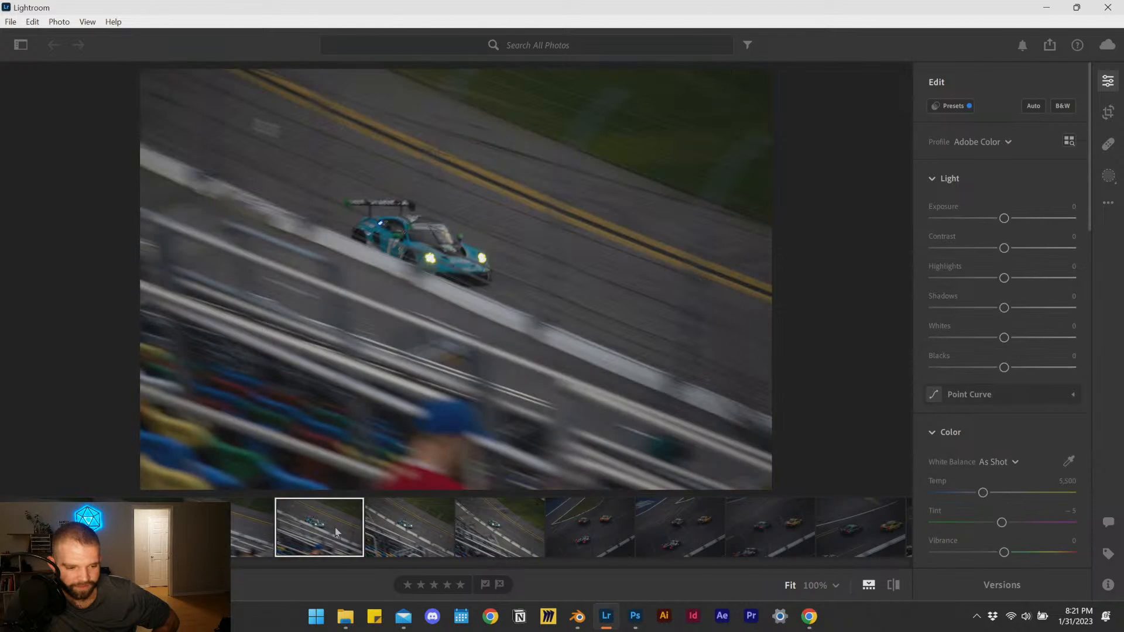
left_click(423, 259)
left_click(422, 270)
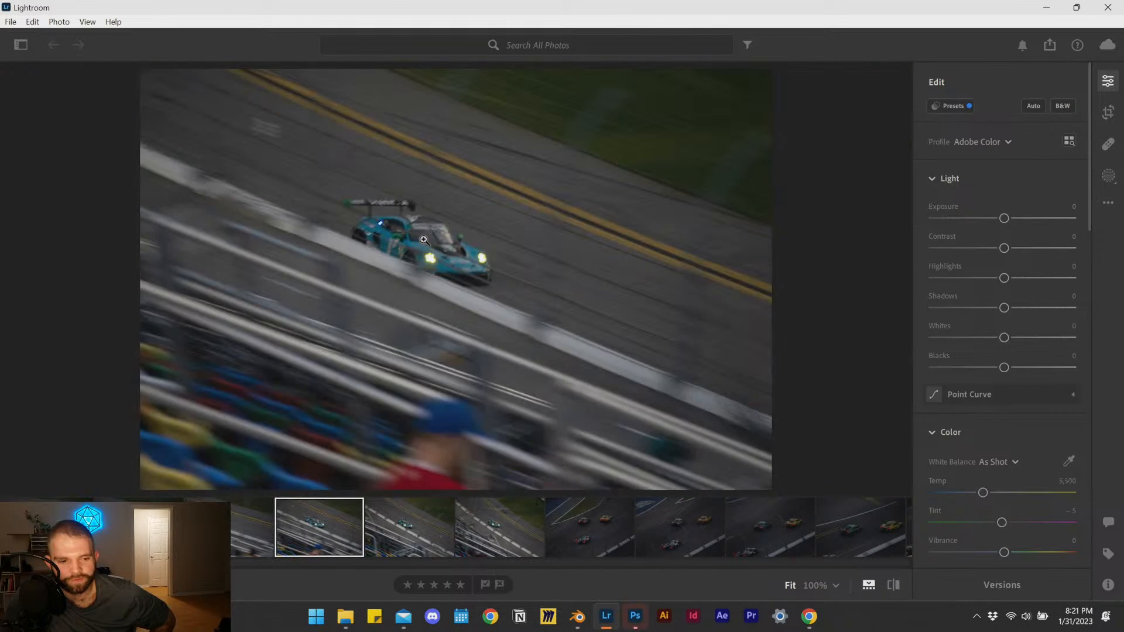
left_click(421, 237)
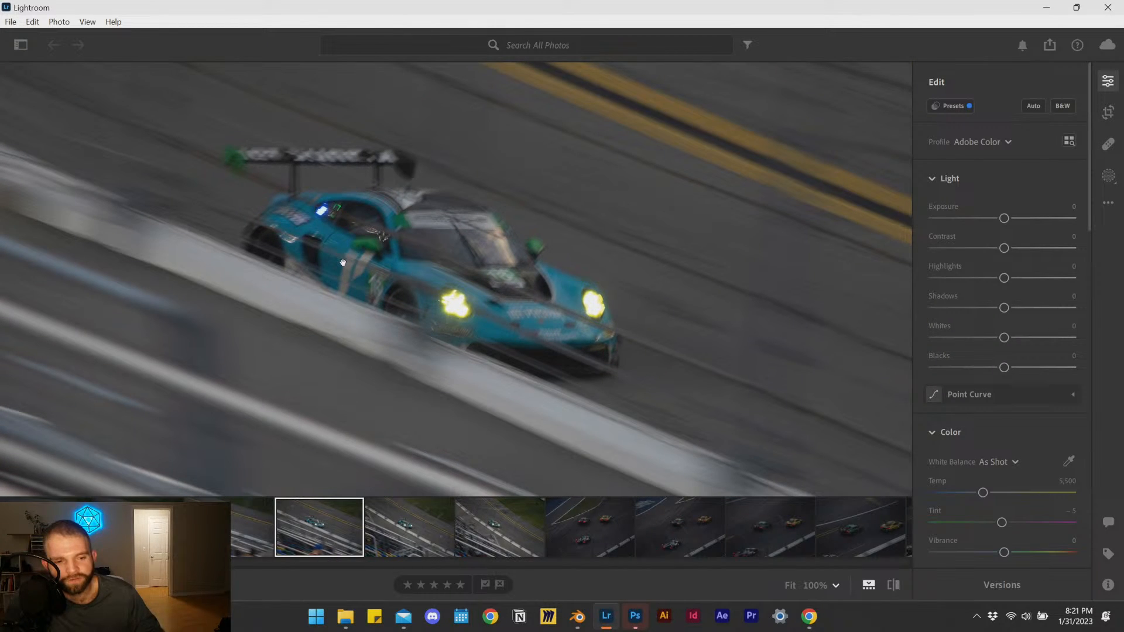
Open the dark photo of three race cars seen from behind and examine it at different magnifications.
left_click(685, 535)
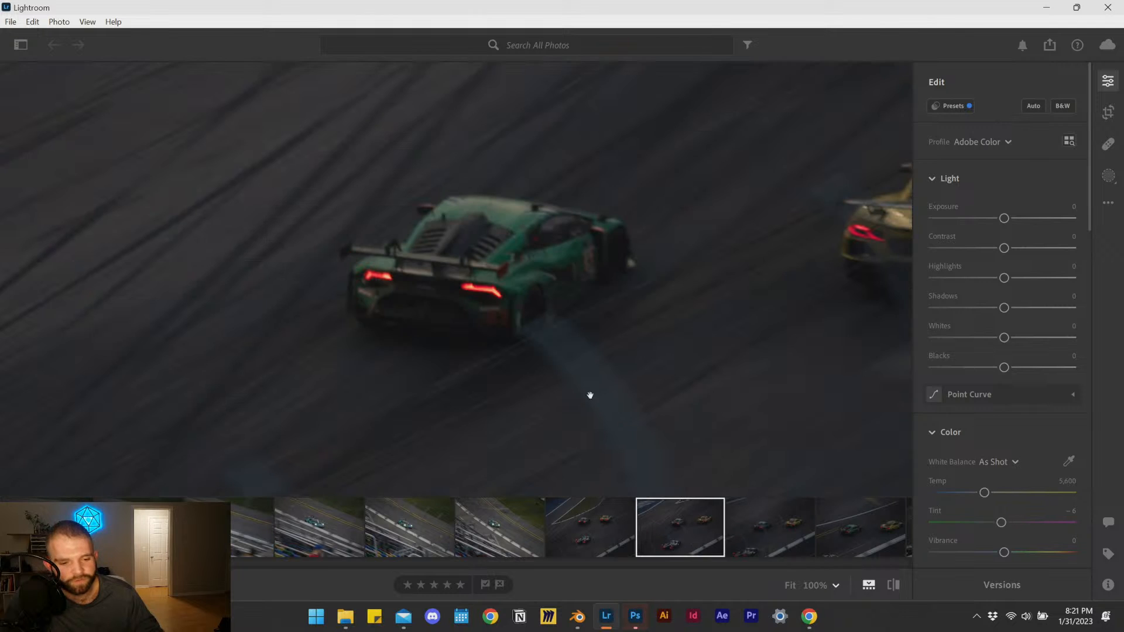
scroll(464, 254, "down", 2, "ctrl")
scroll(469, 437, "up", 5, "ctrl")
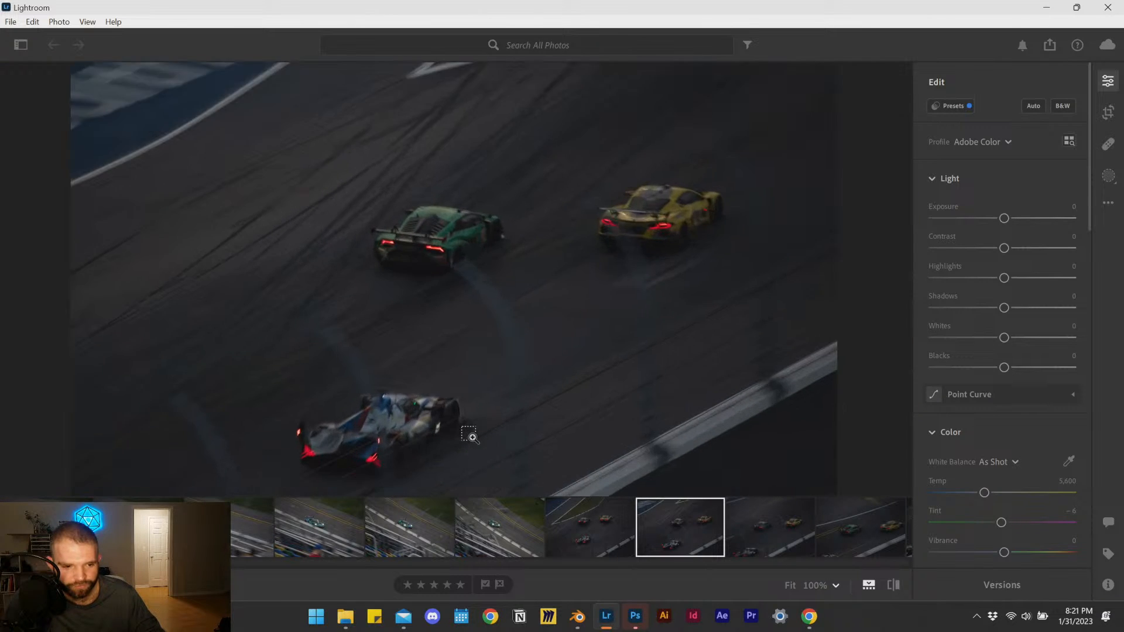
scroll(423, 473, "down", 5, "ctrl")
scroll(422, 463, "up", 5, "ctrl")
scroll(393, 381, "down", 3, "ctrl")
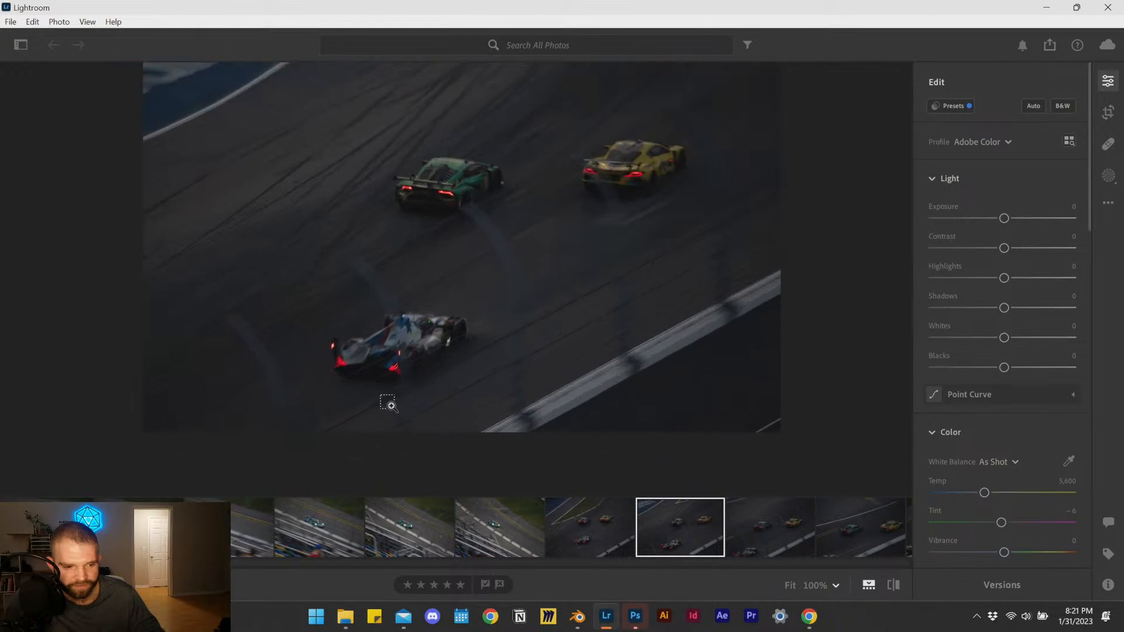
Examine the dark photo of three race cars at several magnifications and open the closer shot of the green and yellow cars.
scroll(391, 395, "up", 2, "ctrl")
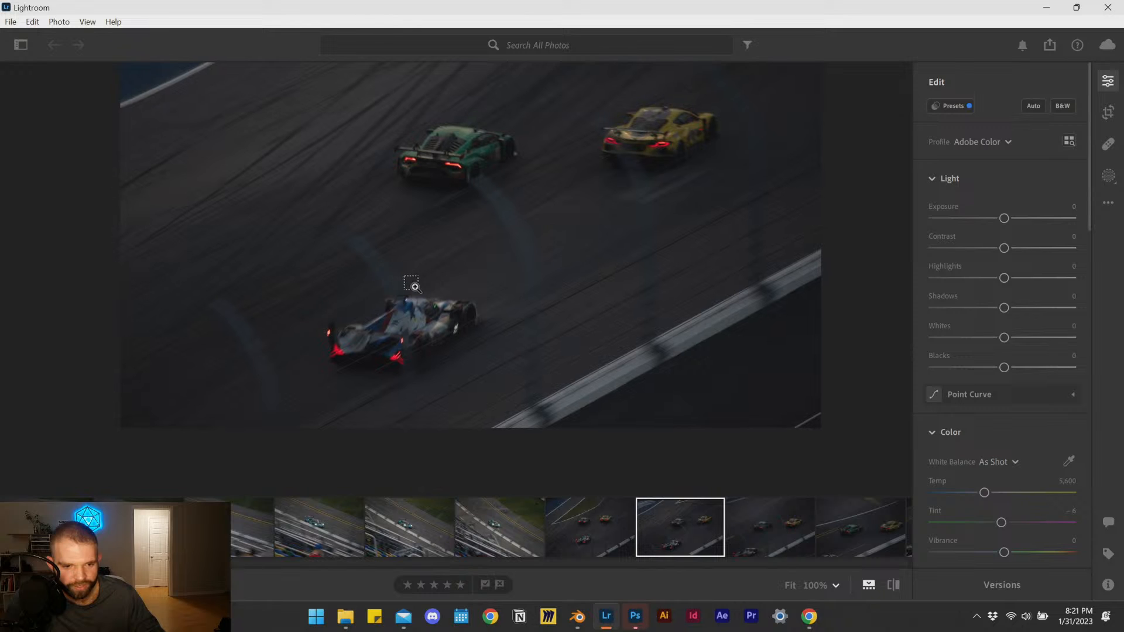
scroll(448, 282, "down", 2, "ctrl")
scroll(474, 328, "up", 2, "ctrl")
scroll(462, 292, "down", 2, "ctrl")
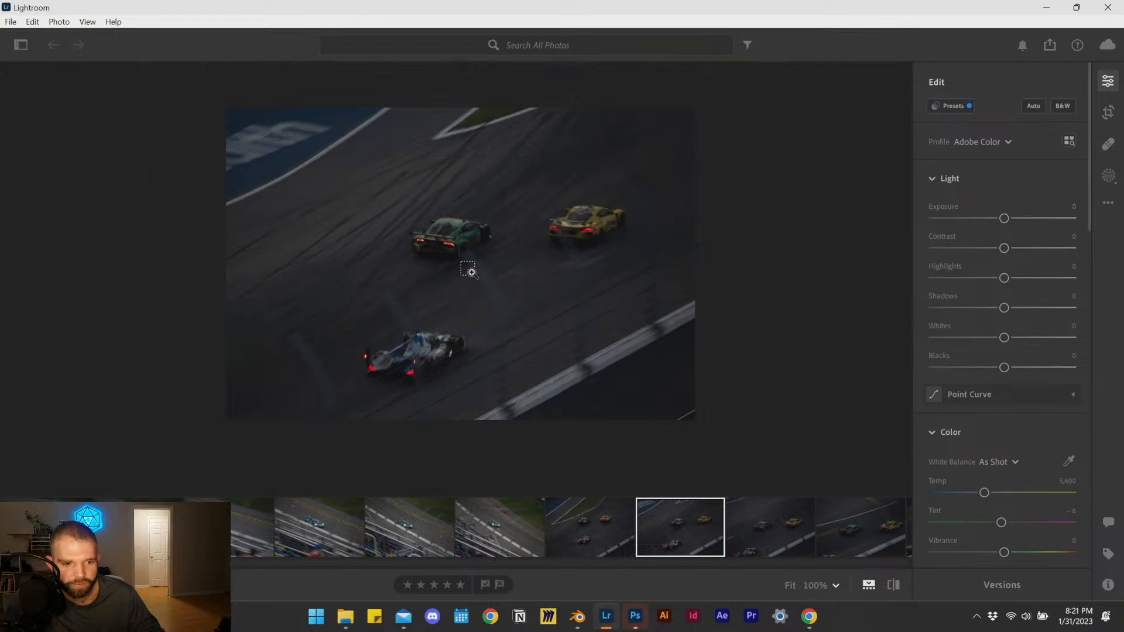
scroll(475, 340, "up", 1, "ctrl")
left_click(826, 526)
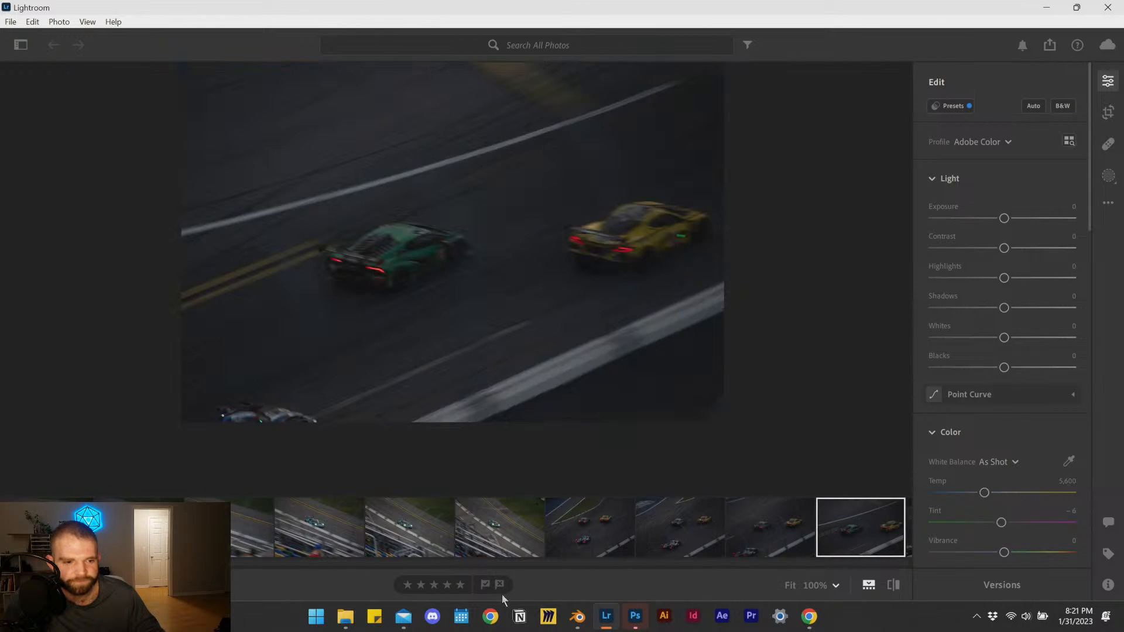
Open the photo of the lime-green number 14 Lexus race car and flag it as a pick.
scroll(571, 527, "down", 15)
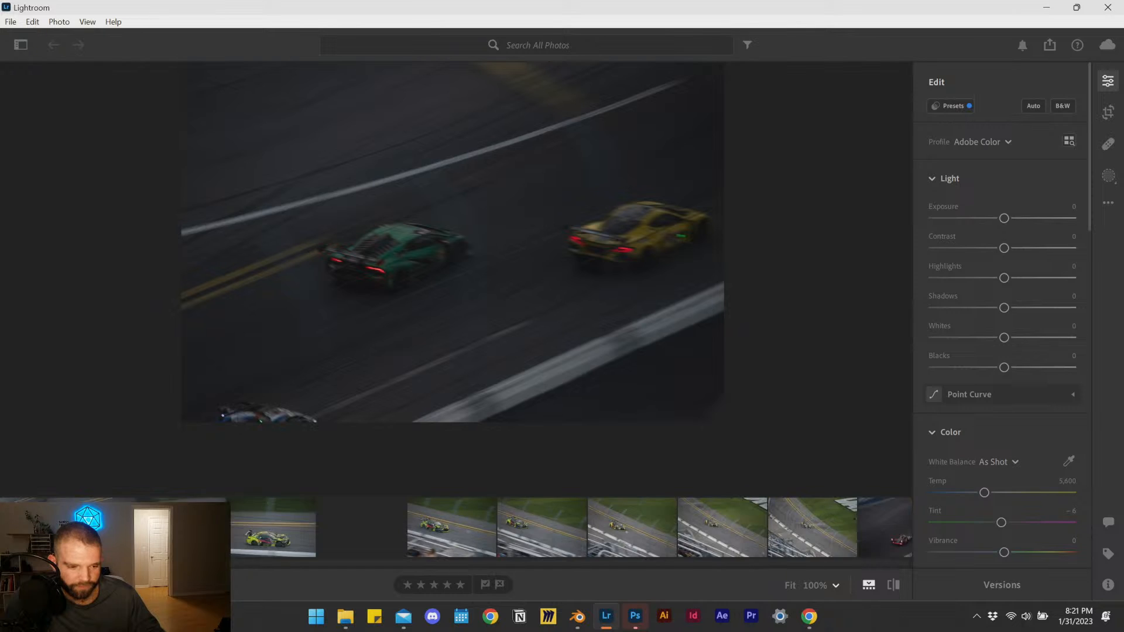
left_click(205, 527)
left_click(126, 527)
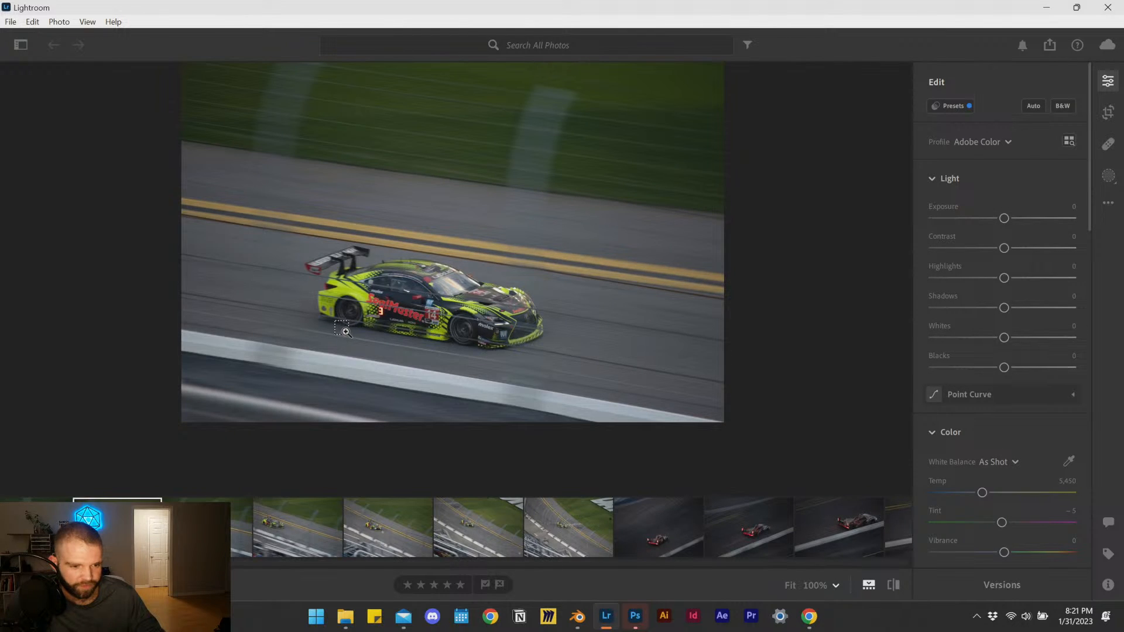
left_click(485, 584)
Warm the Lexus photo's white balance by raising the colour temperature to 7,003.
left_click(379, 296)
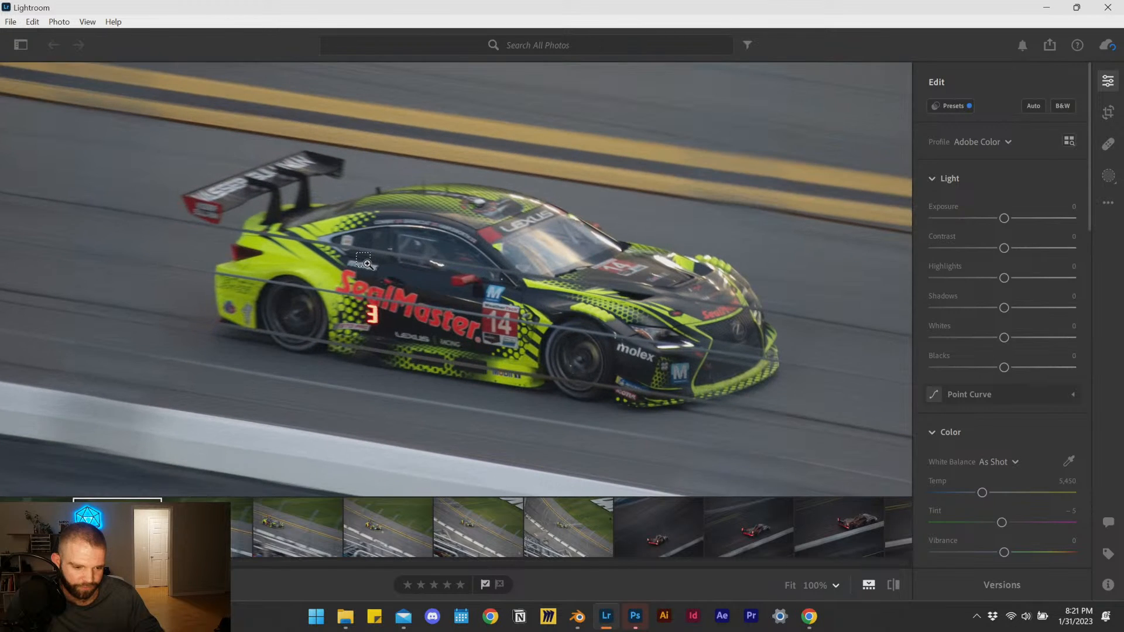
scroll(448, 339, "up", 1, "ctrl")
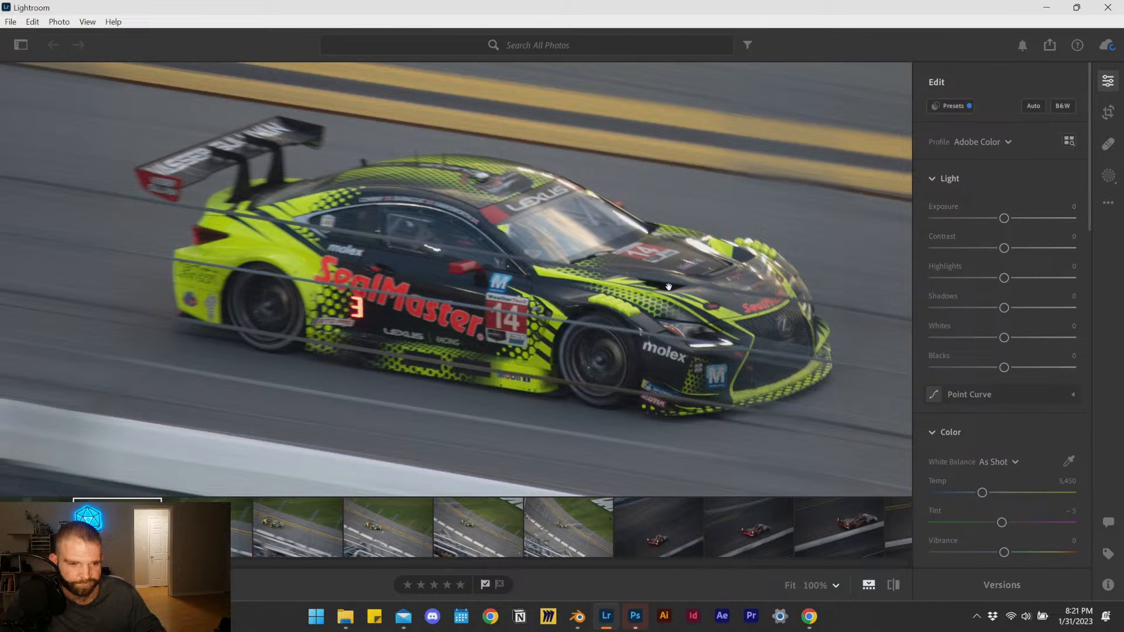
scroll(545, 317, "down", 3, "ctrl")
scroll(536, 341, "up", 3, "ctrl")
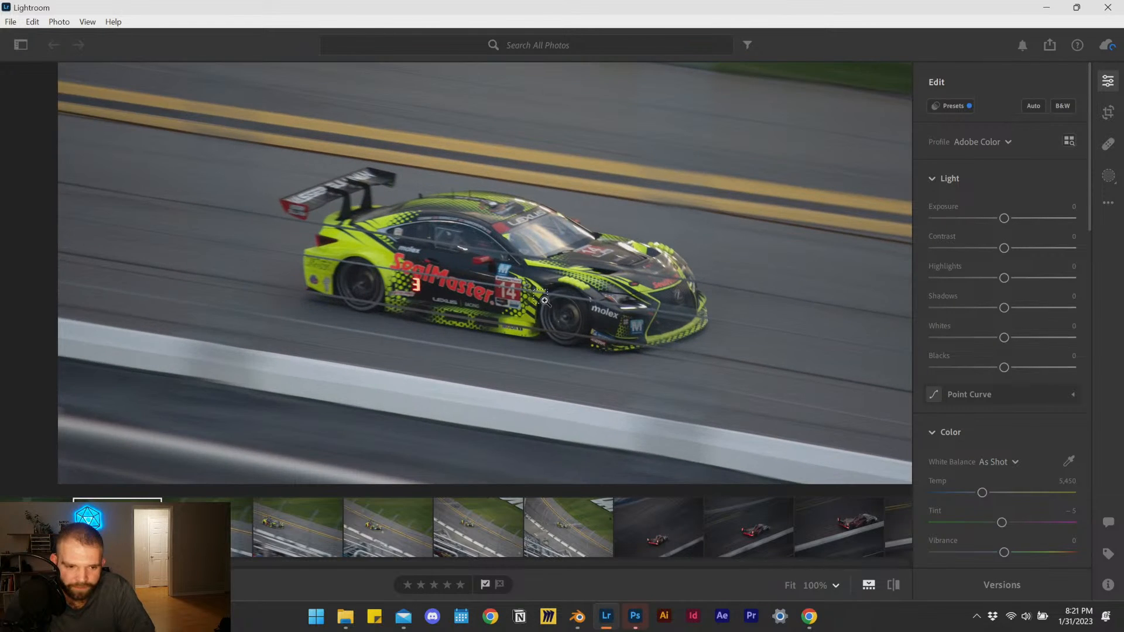
left_click_drag(983, 492, 1006, 504)
Set the Lexus photo's Texture to +40, Clarity to +64 and Dehaze to -5.
scroll(1006, 504, "down", 1)
scroll(972, 422, "down", 10)
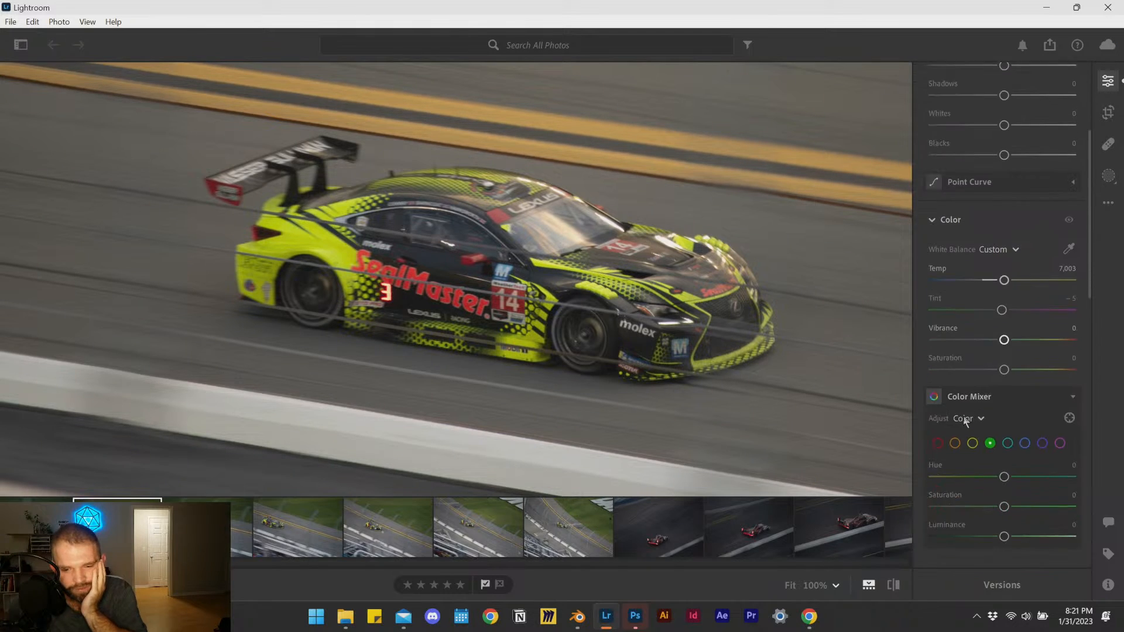
scroll(989, 421, "down", 1)
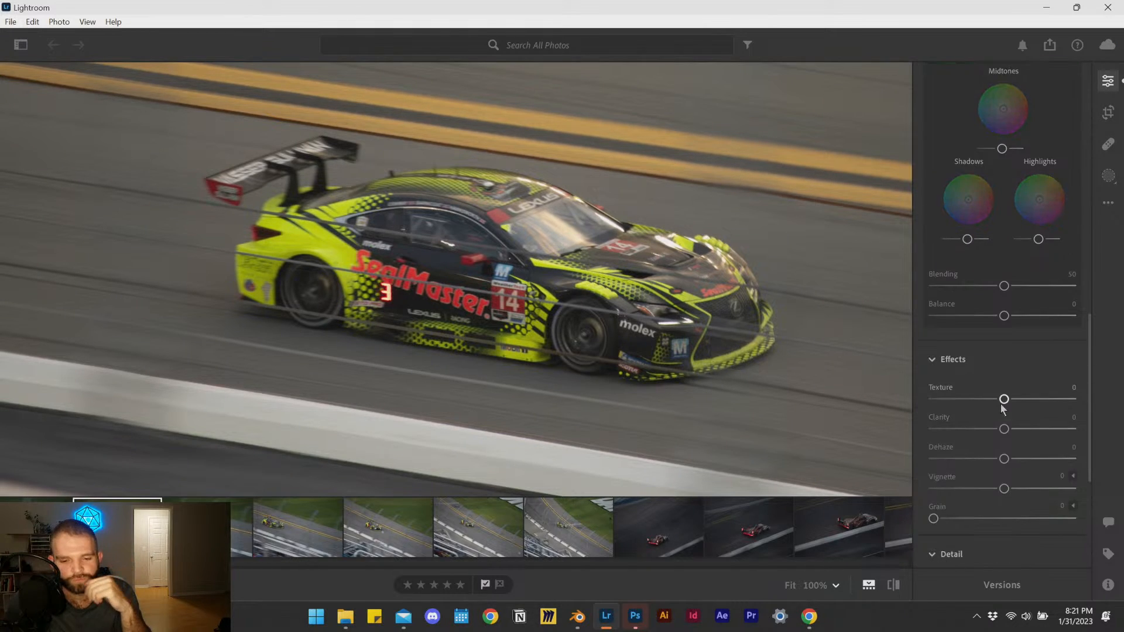
left_click_drag(1031, 431, 1059, 430)
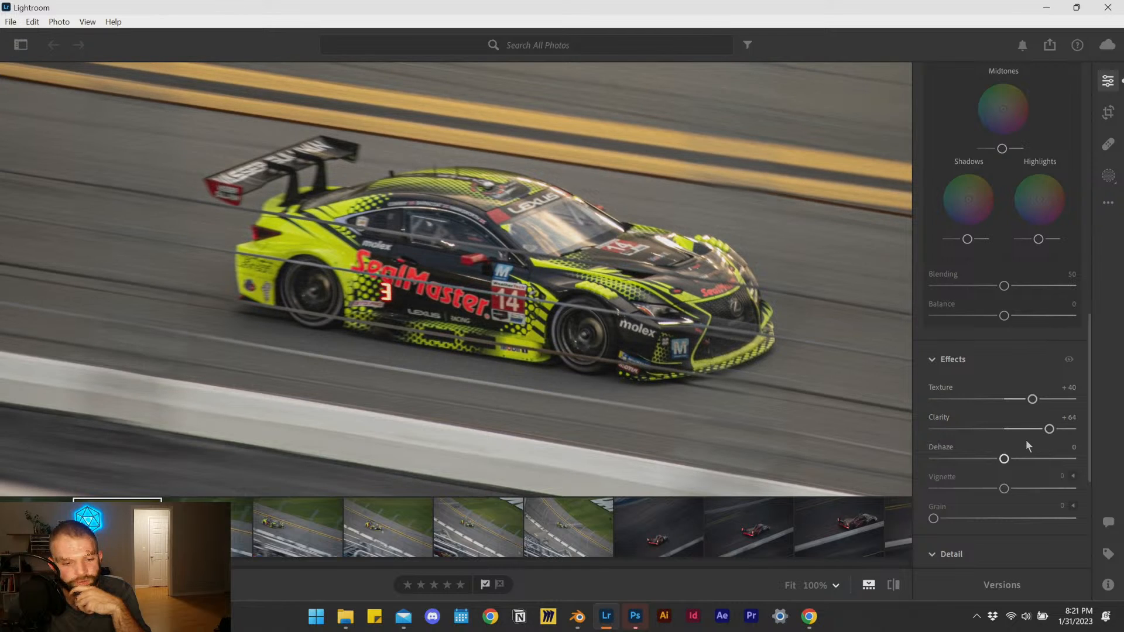
mouse_move(1013, 461)
left_mouse_down()
mouse_move(1046, 459)
mouse_move(1002, 460)
left_mouse_up()
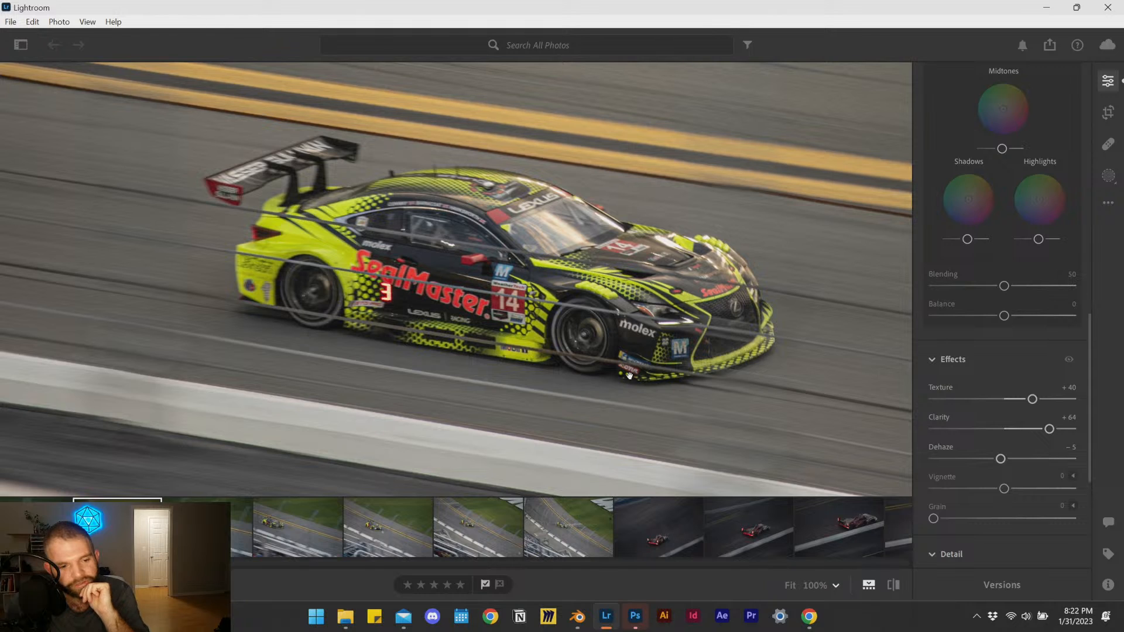
Set the Lexus photo's Sharpening to 88 and Noise Reduction to 29.
scroll(958, 496, "down", 5)
left_click_drag(1025, 462, 1022, 461)
left_click_drag(944, 480, 994, 487)
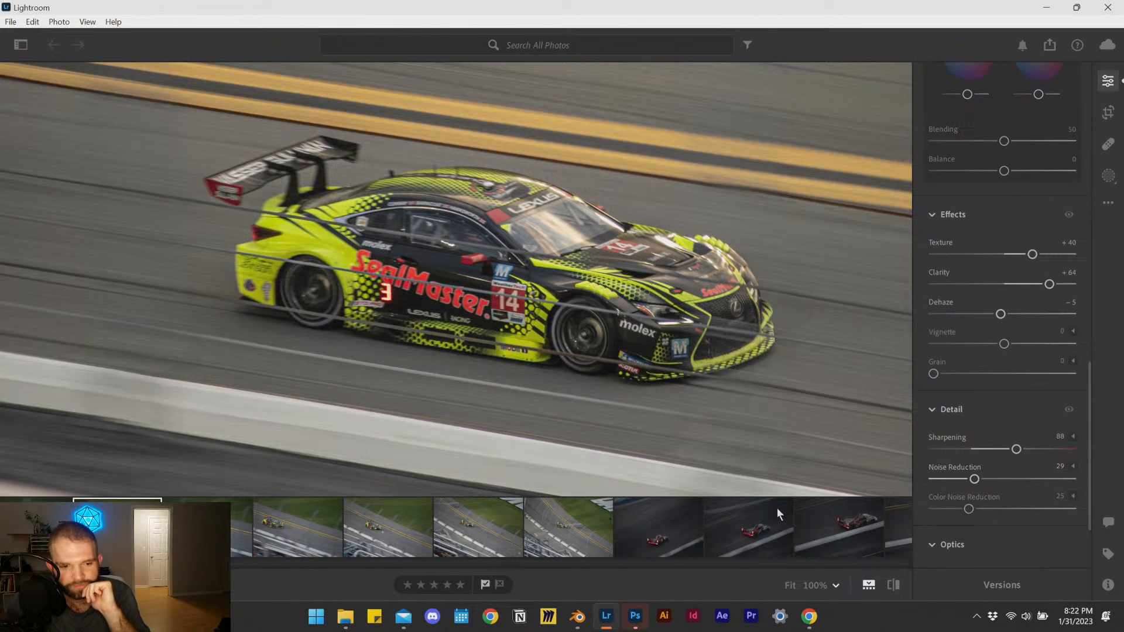
Switch to Blender, save the car model file, and return to Lightroom.
left_click(579, 616)
middle_click_drag(624, 265, 503, 255)
key("ctrl+s")
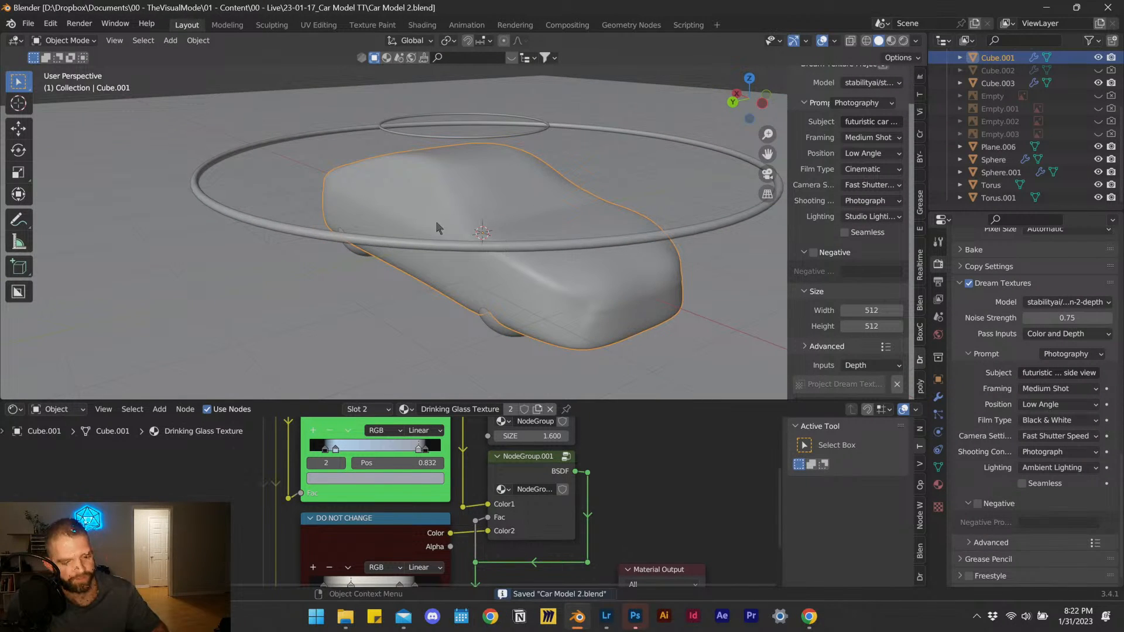
middle_click_drag(438, 226, 481, 232)
left_click(607, 618)
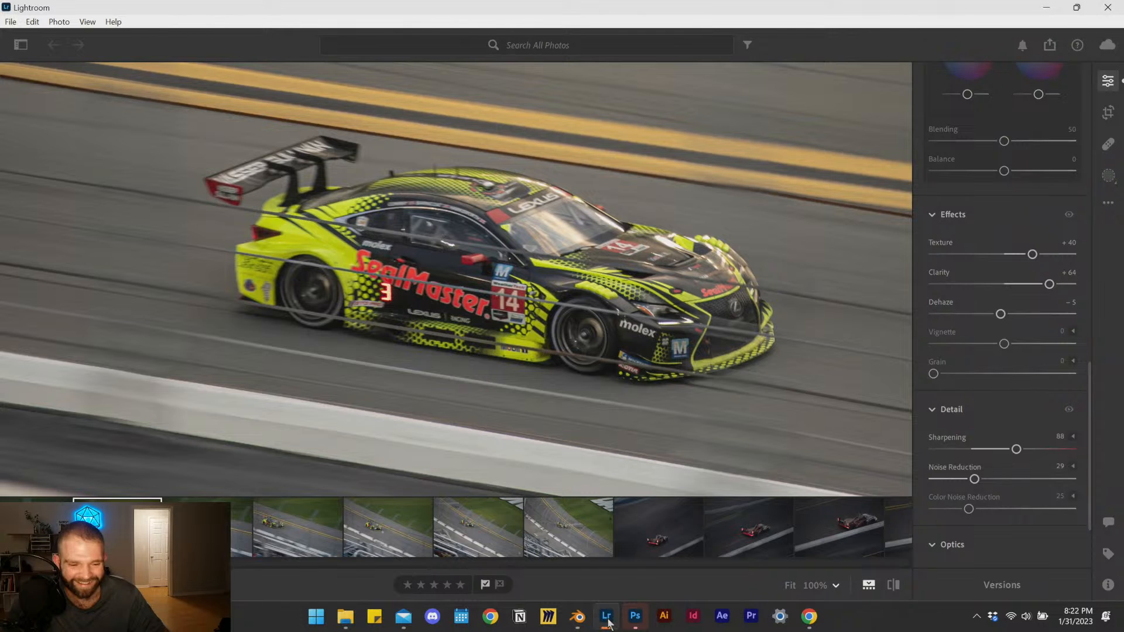
Switch to Blender and compare the car model with the Lexus photo in Lightroom.
left_click(635, 617)
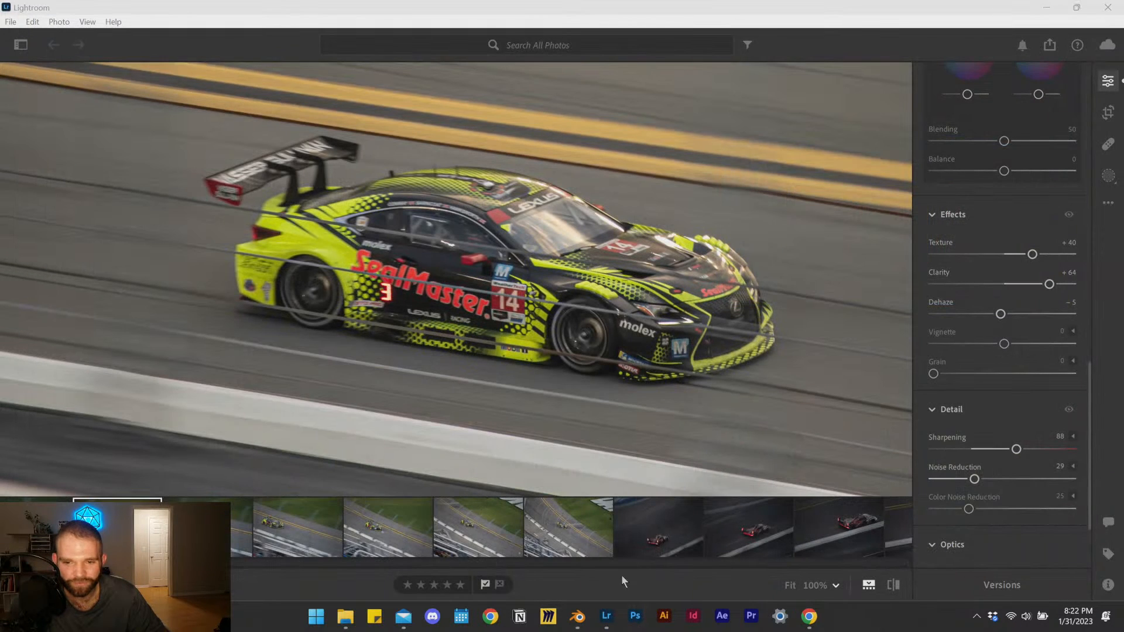
left_click(577, 617)
middle_click_drag(574, 234, 544, 235)
key("alt+Tab")
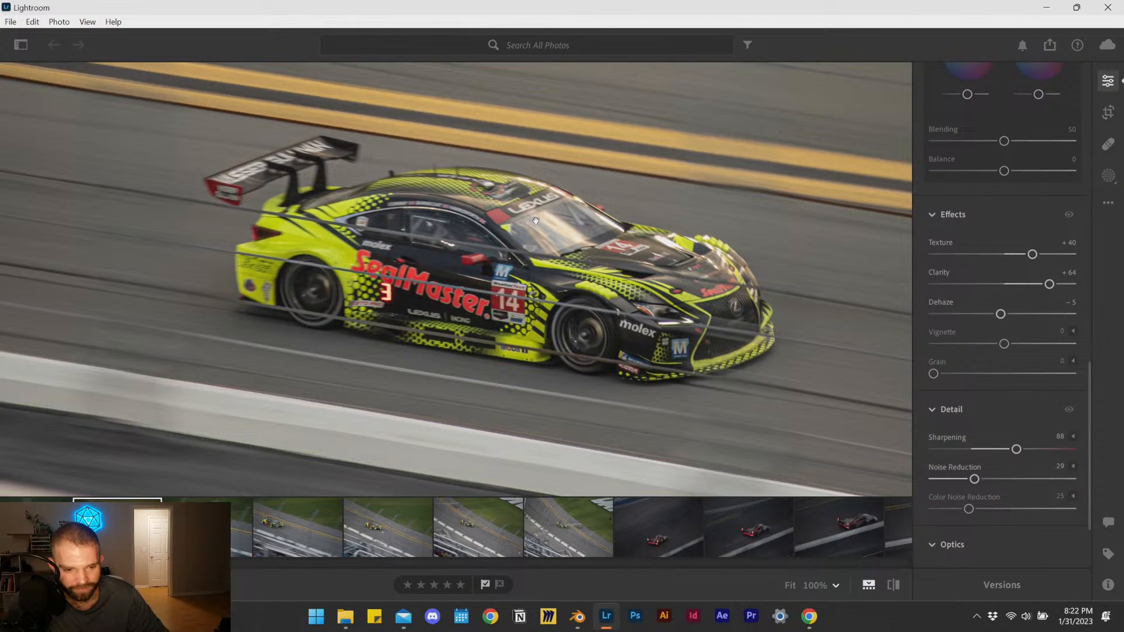
key("alt+Tab")
Try showing Blender and Lightroom side by side on the screen.
key("super+Left")
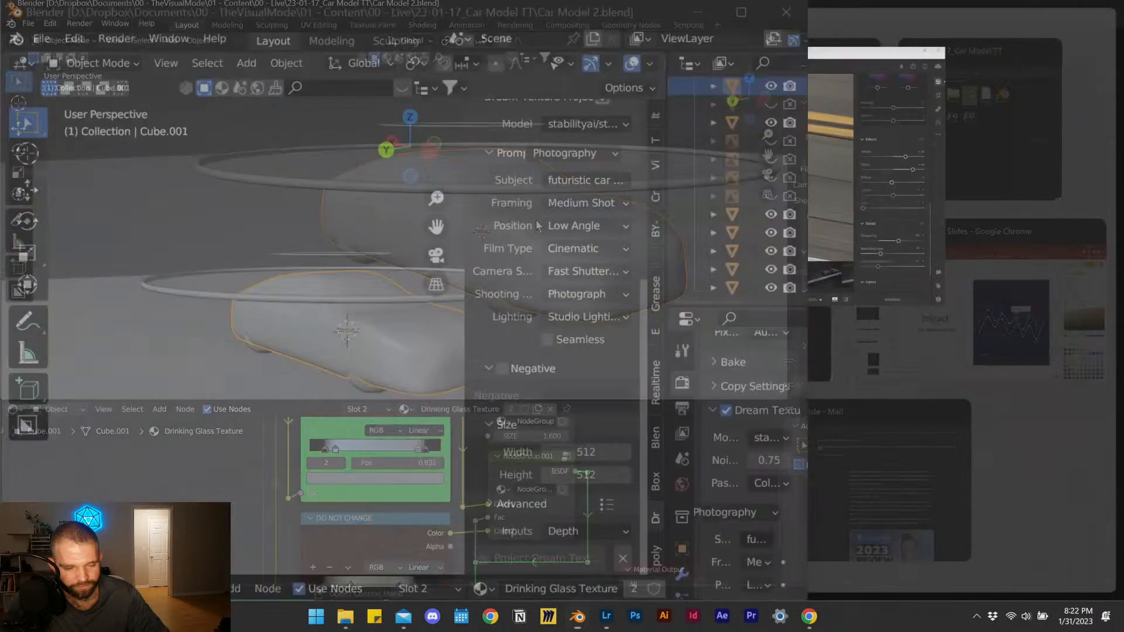
left_click(825, 96)
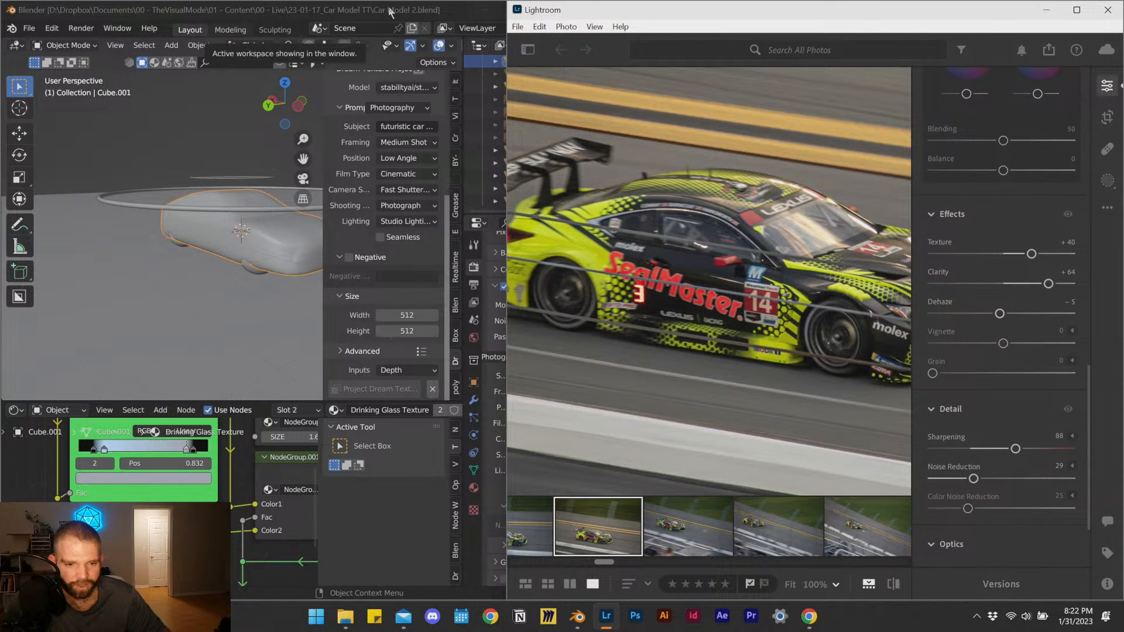
left_click(423, 10)
left_click(514, 10)
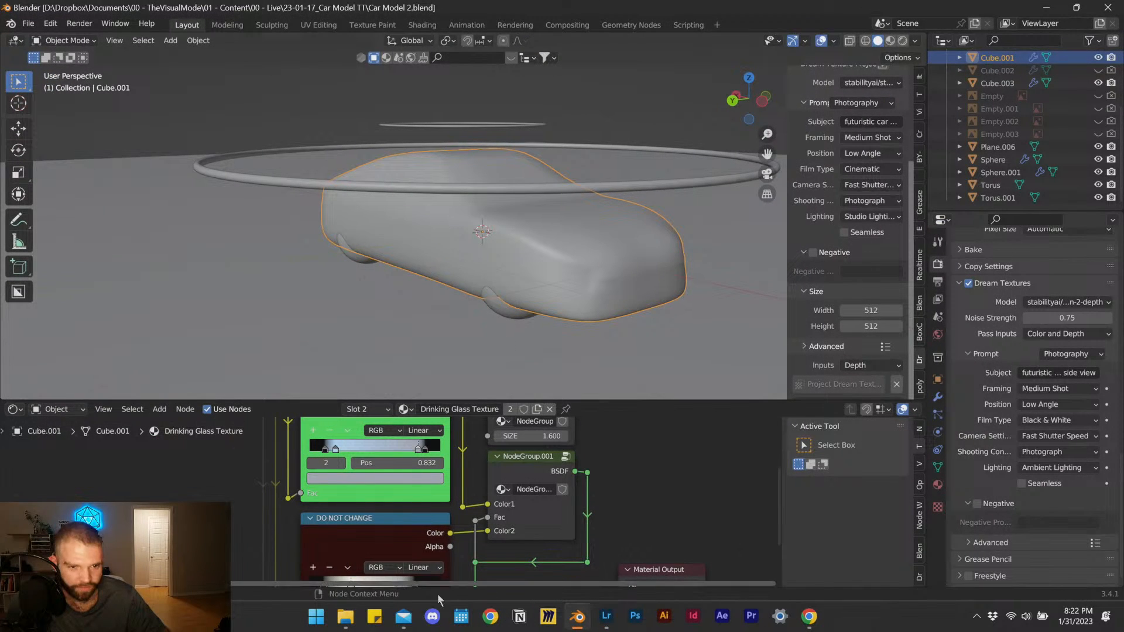
Deselect the car body in the back orthographic view and save the file.
middle_click_drag(586, 326, 559, 306)
left_click(735, 102)
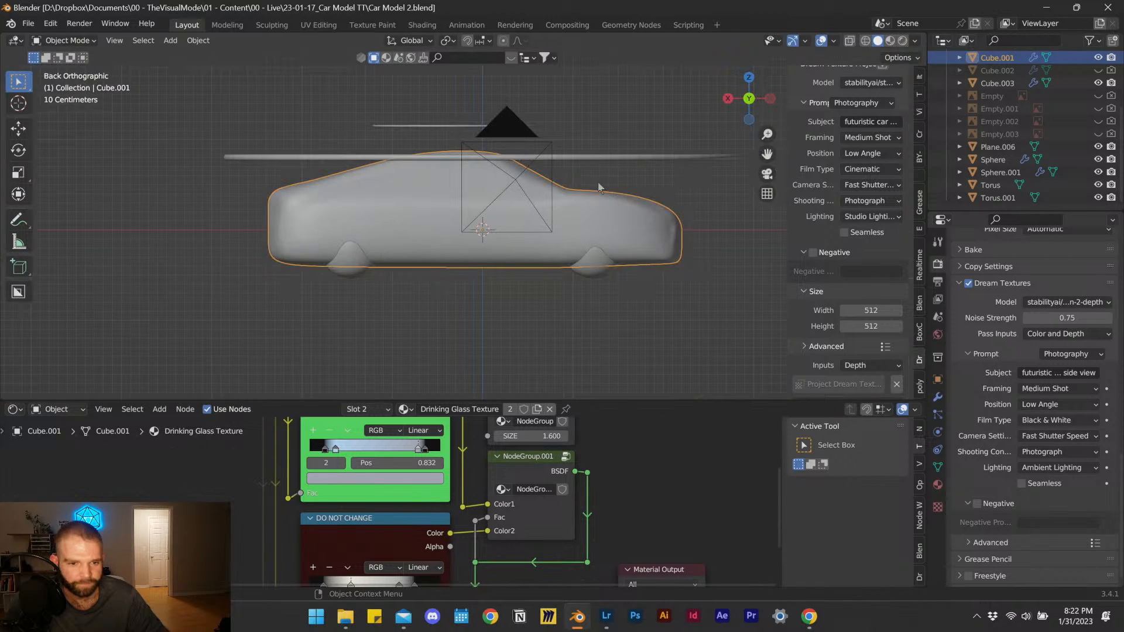
key("ctrl+s")
left_click(433, 326)
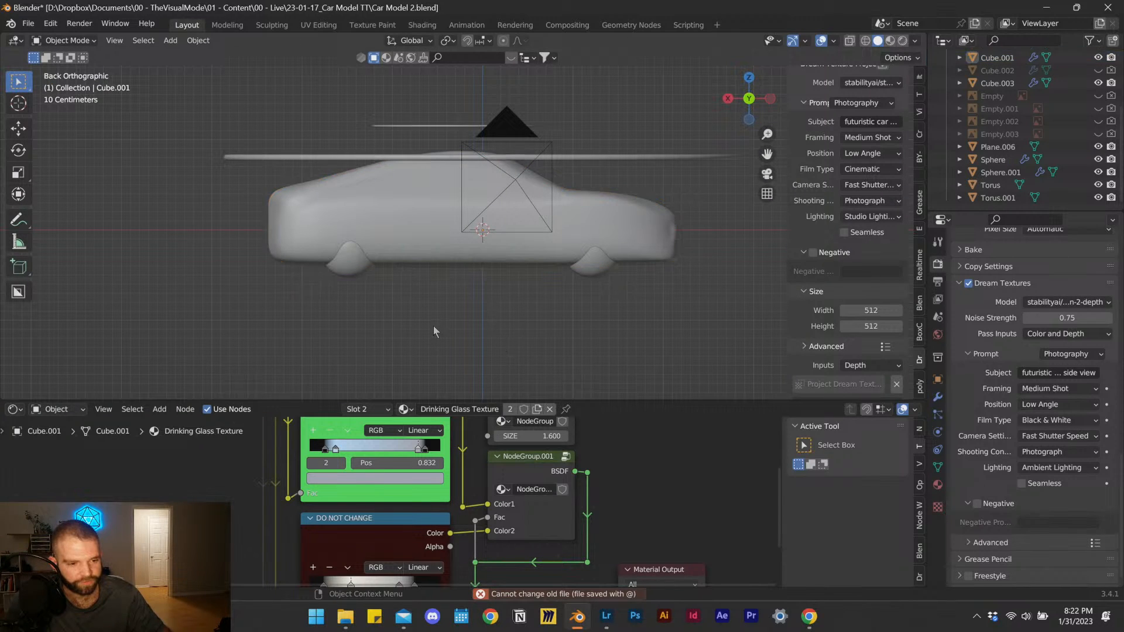
key("ctrl+s")
scroll(673, 269, "up", 2)
scroll(649, 260, "down", 1)
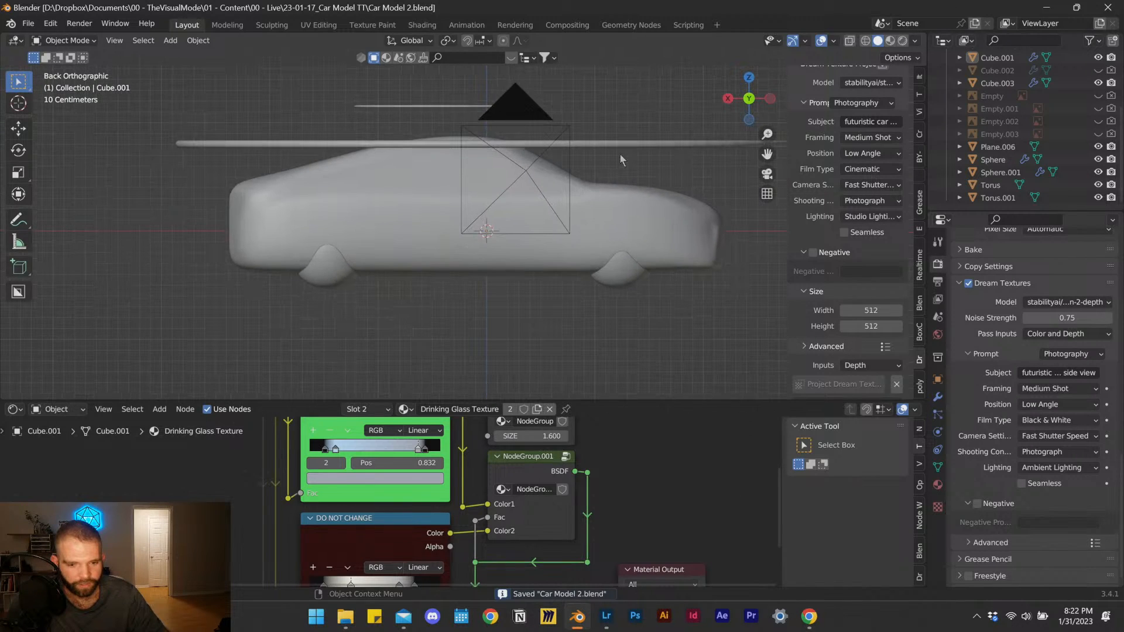
Choose the Photography prompt preset and the stabilityai/stable-diffusion-2-depth model for the Dream Textures projection.
scroll(828, 196, "up", 1)
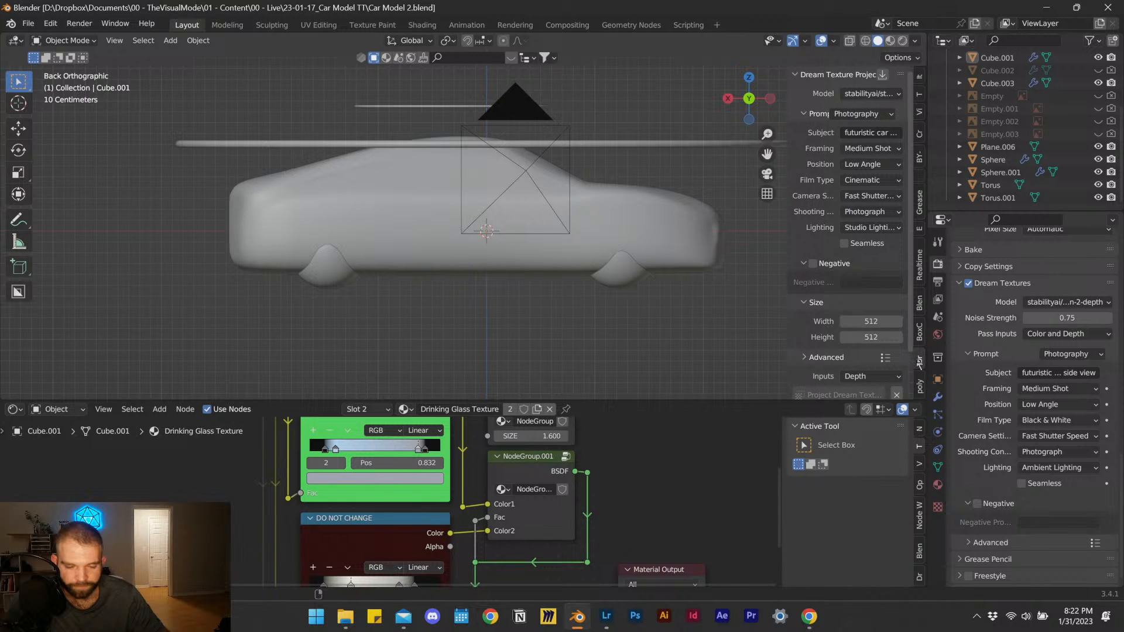
left_click(862, 94)
left_click(852, 116)
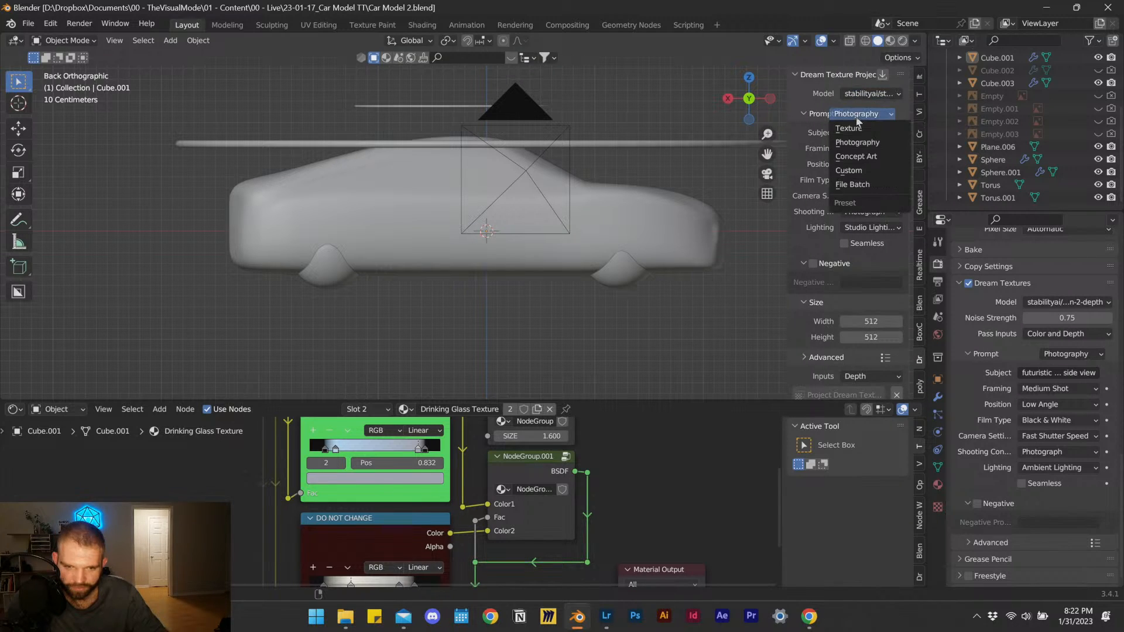
left_click(857, 142)
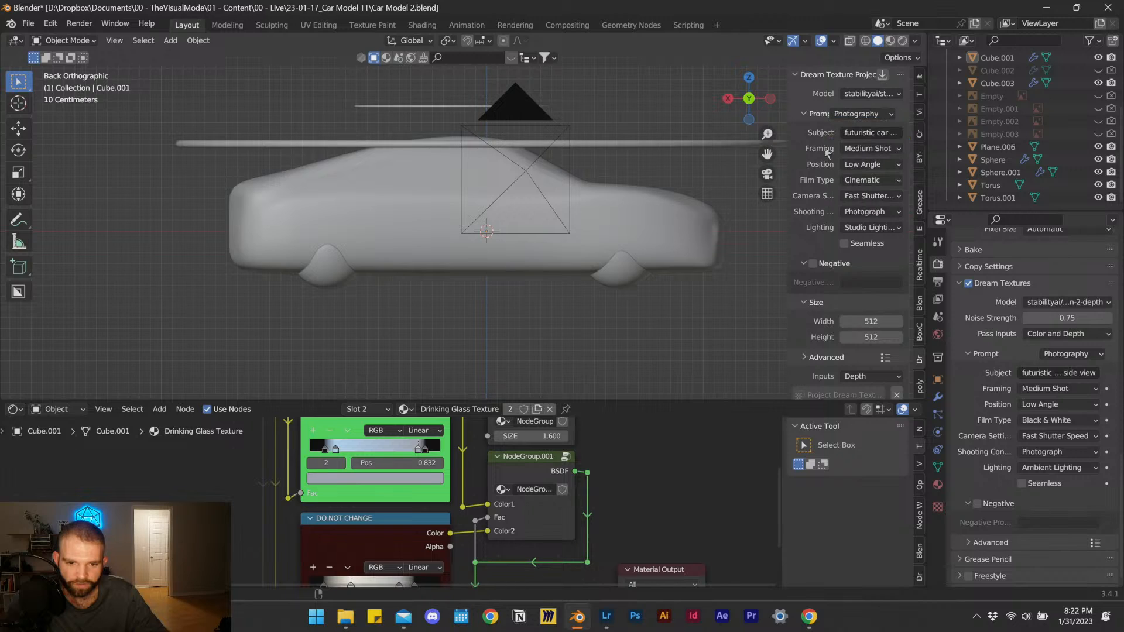
left_click(862, 96)
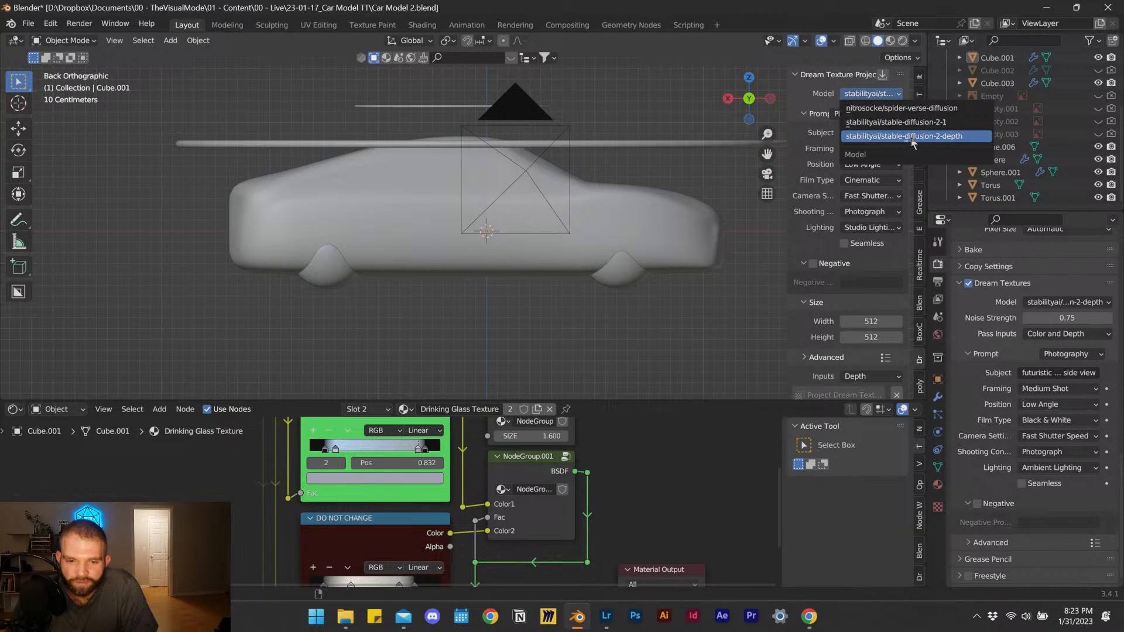
left_click(937, 135)
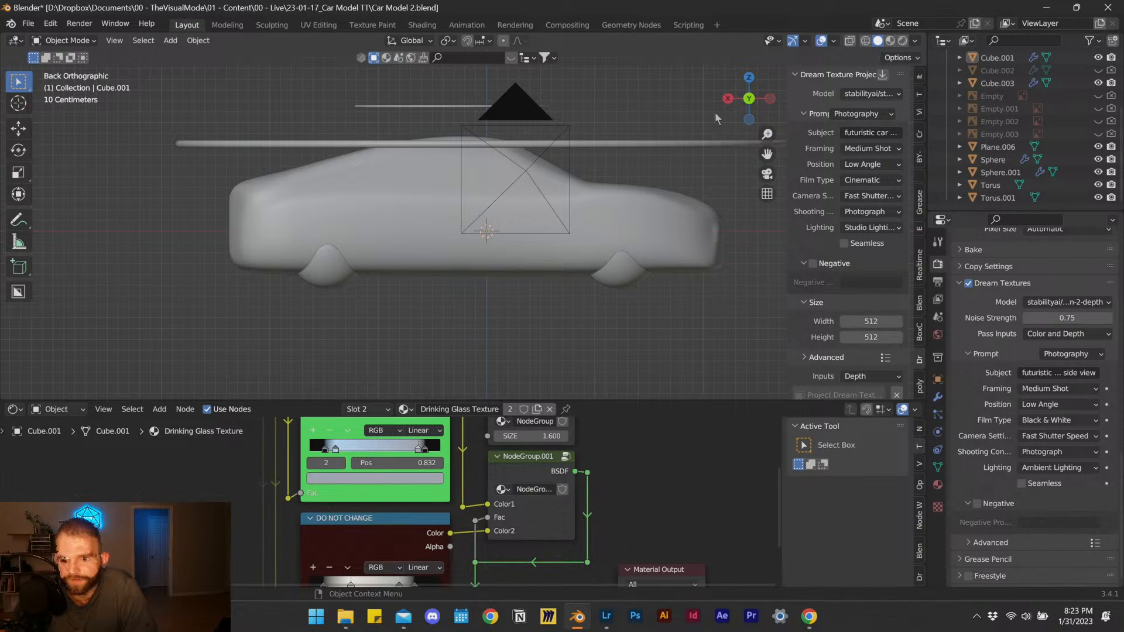
Keep the Photography prompt preset and clear the existing subject text of the Dream Textures projection.
left_click(855, 117)
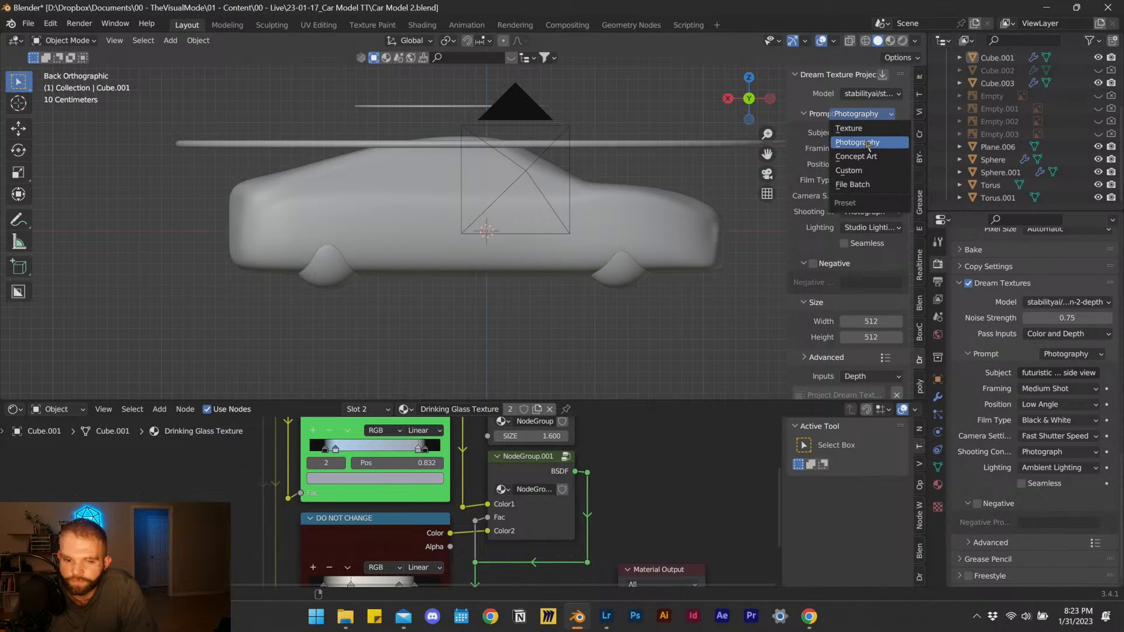
left_click(866, 127)
left_click(868, 134)
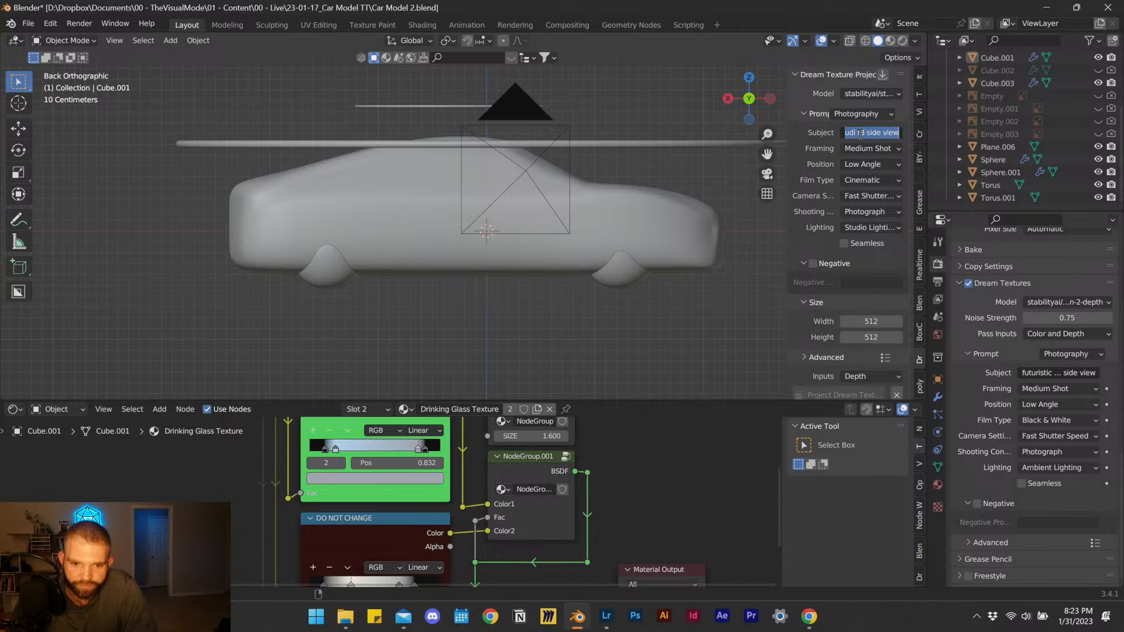
double_click(868, 133)
left_click(868, 133)
double_click(872, 132)
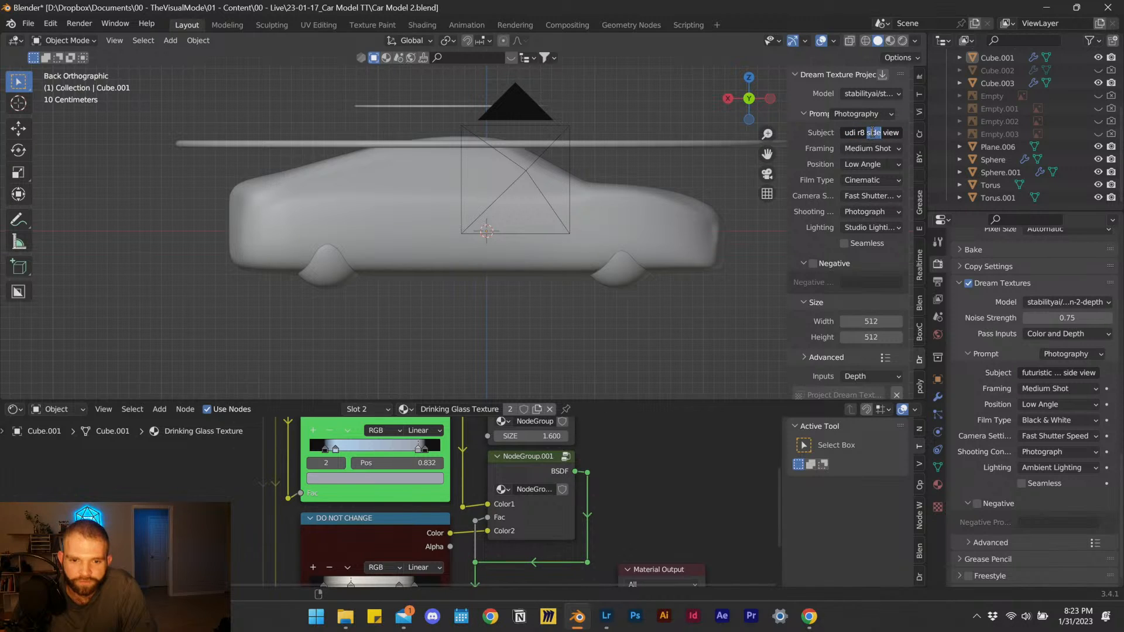
key("BackSpace")
key("Delete")
key("Delete")
key("Delete")
key("Delete")
key("Delete")
key("BackSpace")
key("BackSpace")
key("BackSpace")
key("BackSpace")
key("BackSpace")
key("BackSpace")
key("BackSpace")
key("BackSpace")
key("BackSpace")
key("BackSpace")
key("BackSpace")
key("BackSpace")
key("BackSpace")
key("BackSpace")
key("BackSpace")
key("BackSpace")
key("BackSpace")
key("BackSpace")
key("BackSpace")
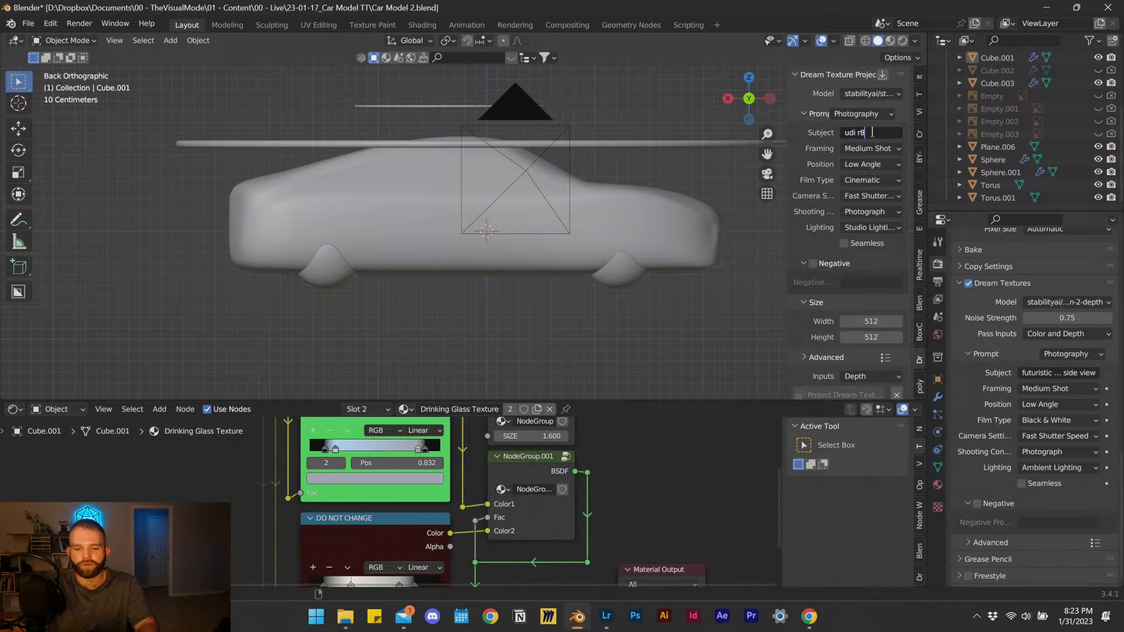
key("BackSpace")
key("BackSpace")
key("BackSpace")
key("BackSpace")
key("BackSpace")
key("BackSpace")
key("BackSpace")
key("BackSpace")
key("BackSpace")
key("BackSpace")
key("BackSpace")
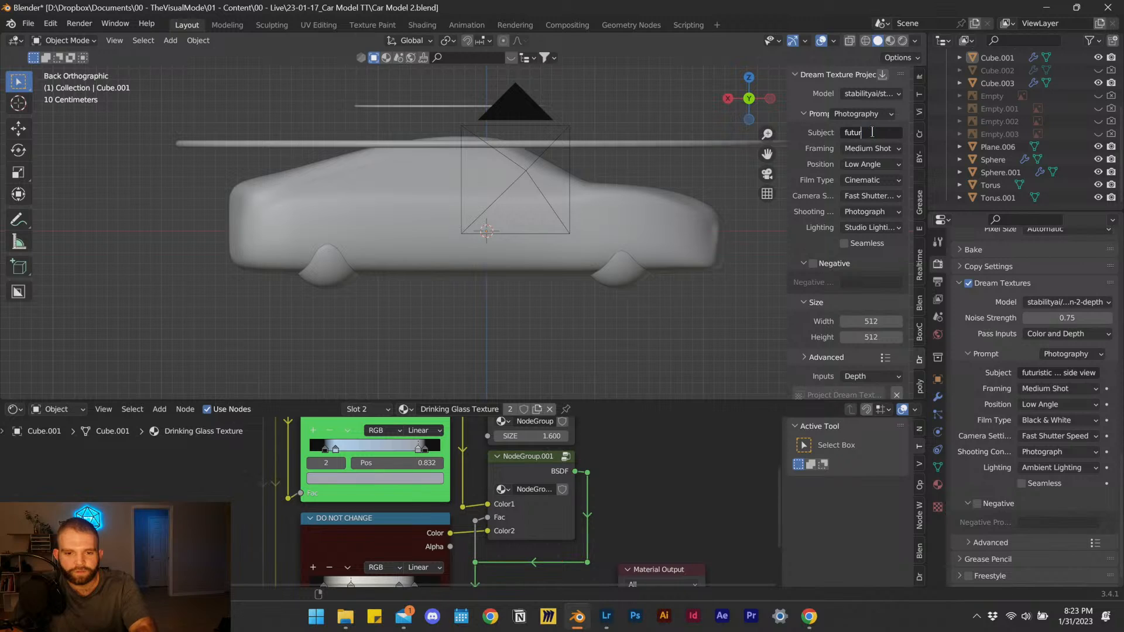
Enter "Audi TT, Futuristic, sport car, racing" as the projection prompt's subject.
type("Au")
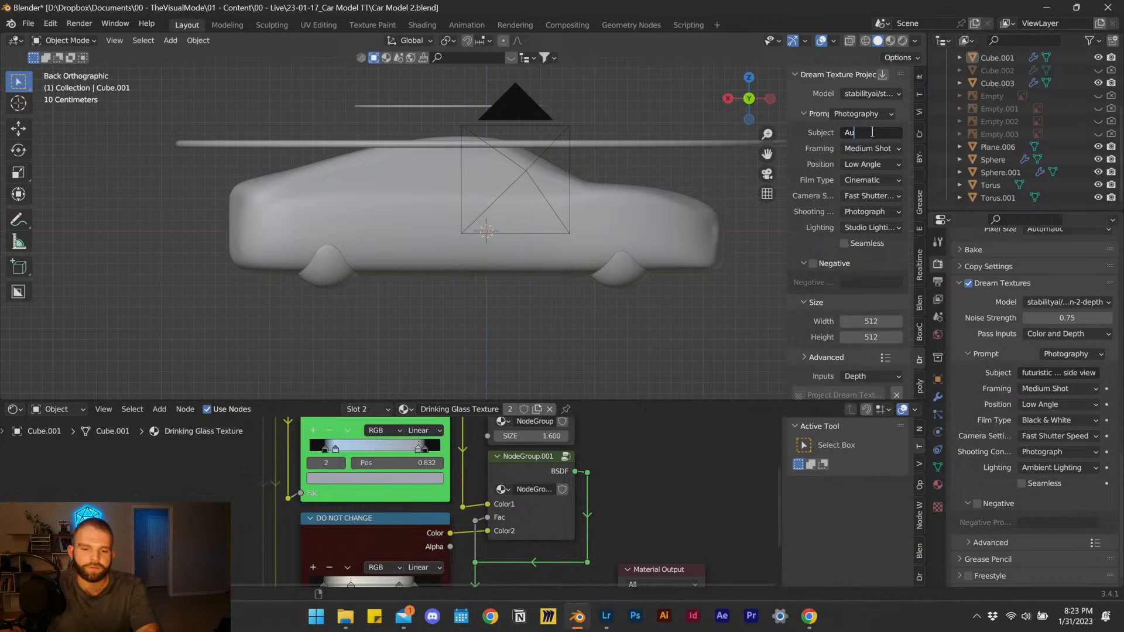
type("di TT")
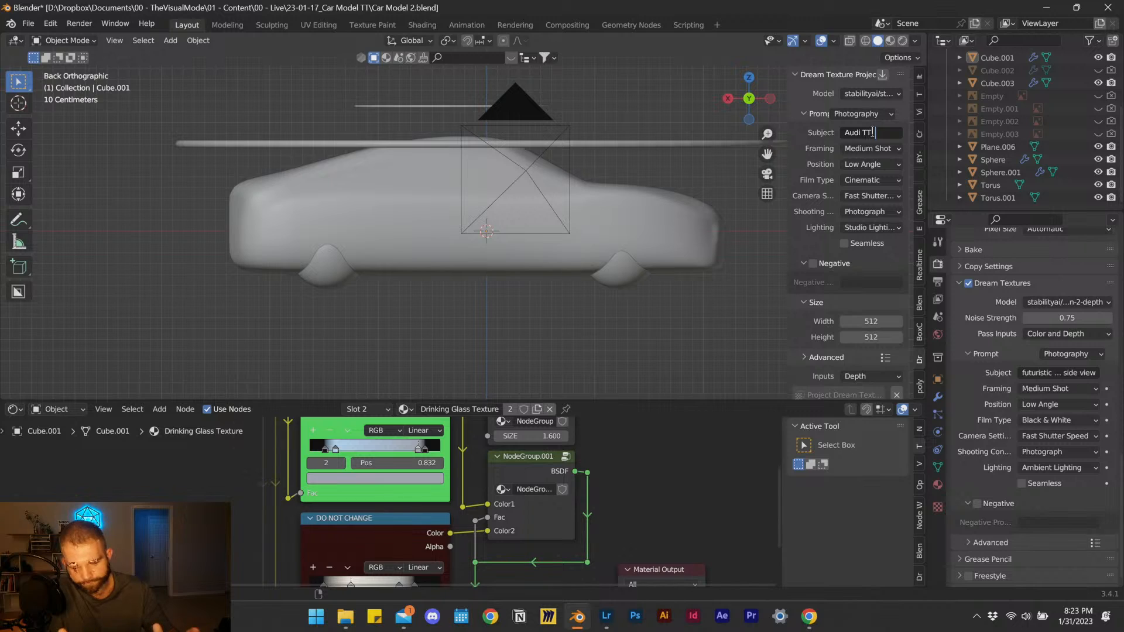
type(", ")
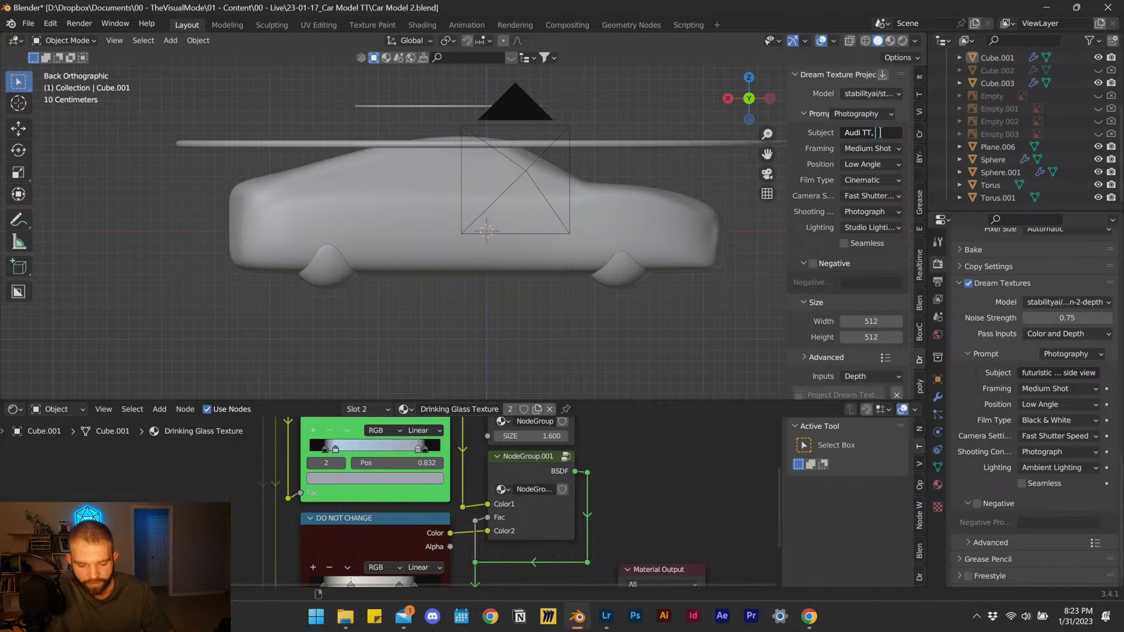
type("Futuristic, sportc")
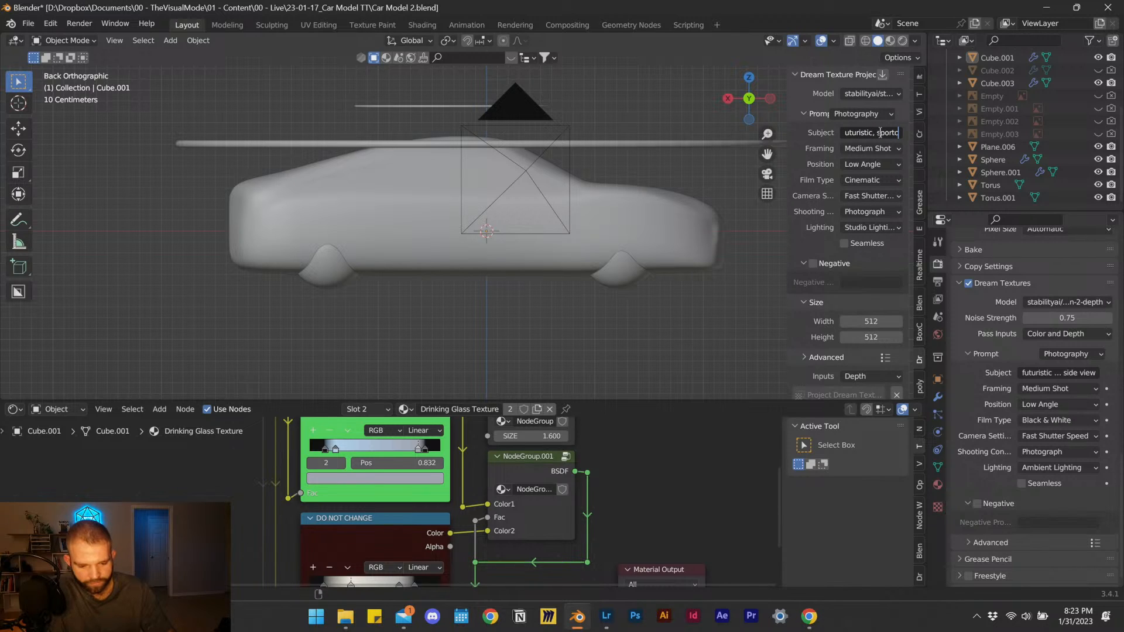
key("BackSpace")
type("car, racing")
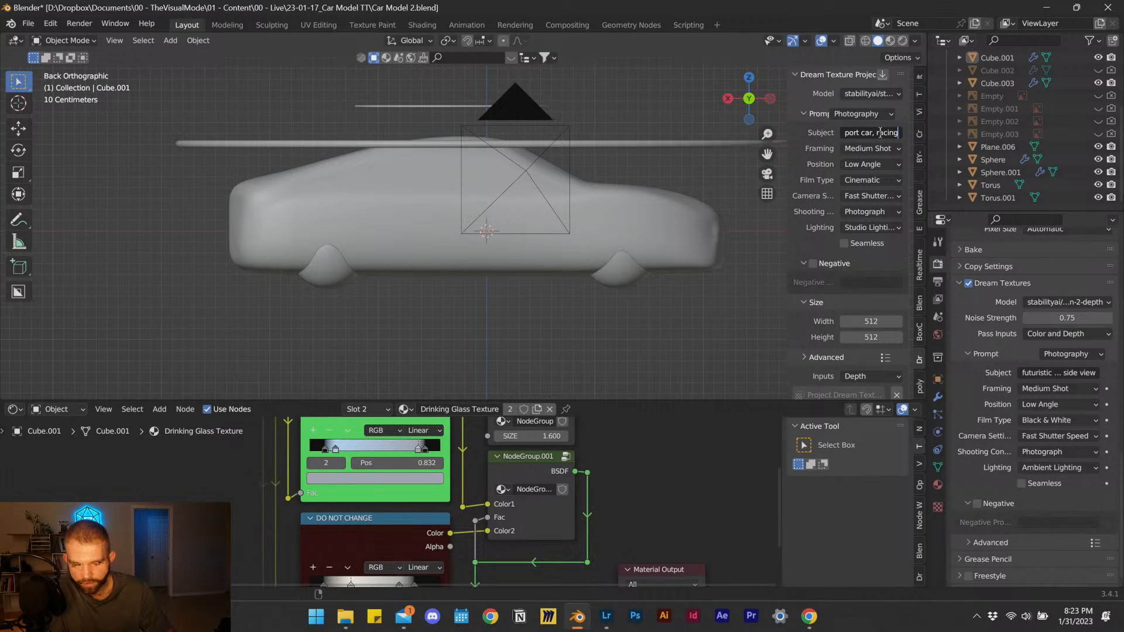
Remove "sport car, racing" from the end of the subject, keeping "Audi TT, Futuristic,".
key("BackSpace")
key("BackSpace")
key("BackSpace")
key("BackSpace")
key("BackSpace")
key("BackSpace")
key("BackSpace")
key("BackSpace")
key("BackSpace")
key("BackSpace")
key("BackSpace")
key("BackSpace")
key("BackSpace")
key("BackSpace")
key("BackSpace")
key("BackSpace")
key("BackSpace")
key("BackSpace")
key("BackSpace")
key("BackSpace")
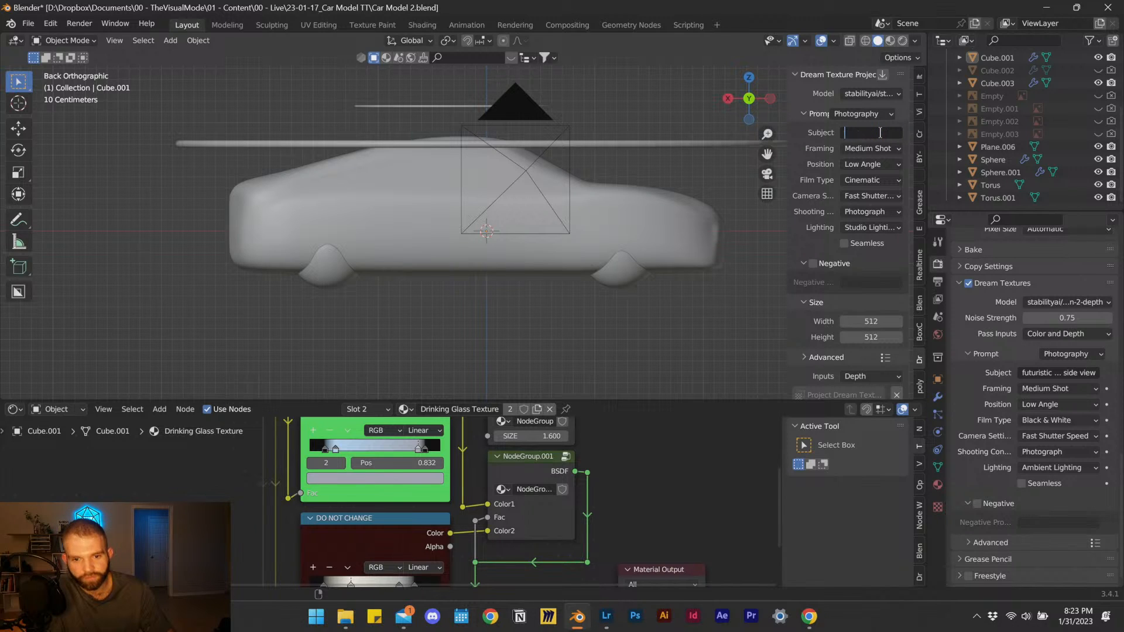
key("Left")
key("Left")
key("Left")
key("Left")
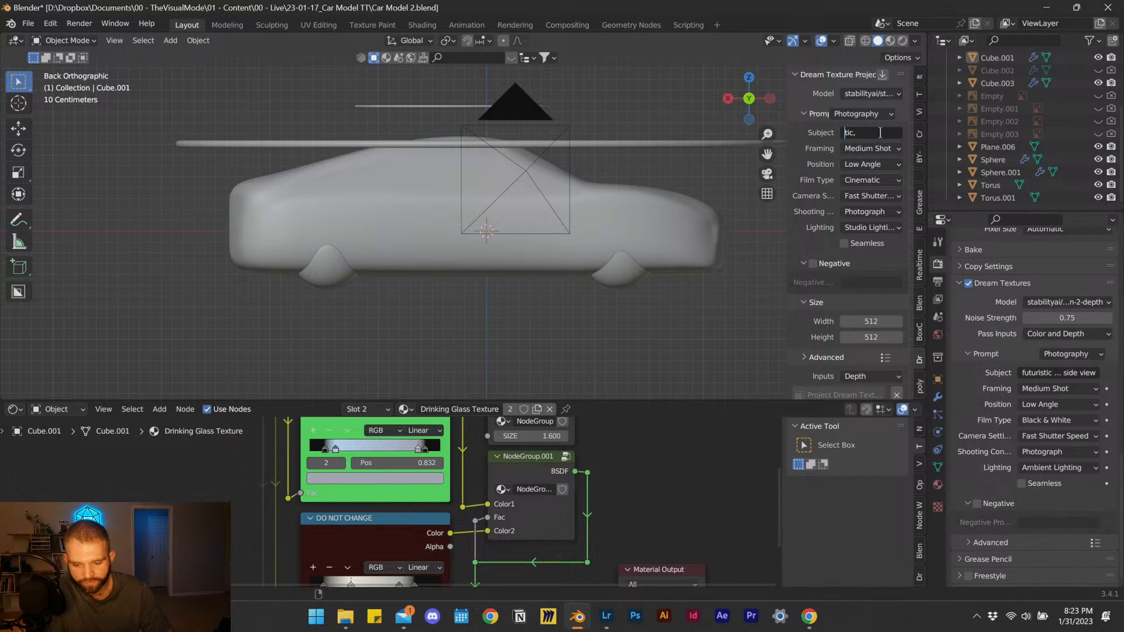
Append "racing car, orange and black, photorealistic, 8k" to the projection prompt's subject.
type("racin")
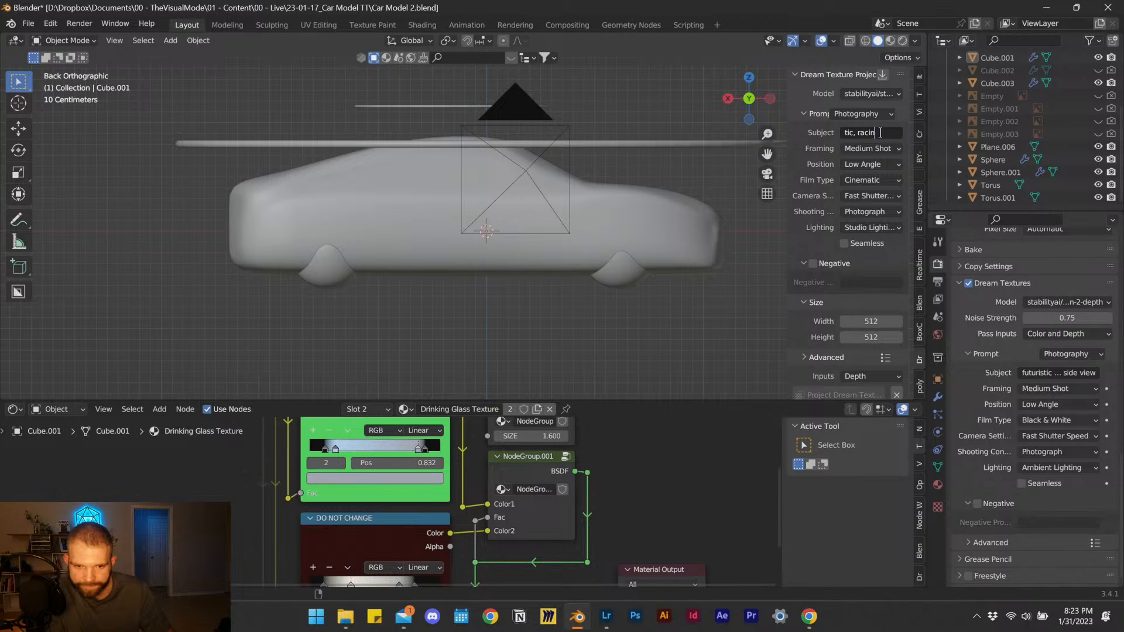
type("g car,")
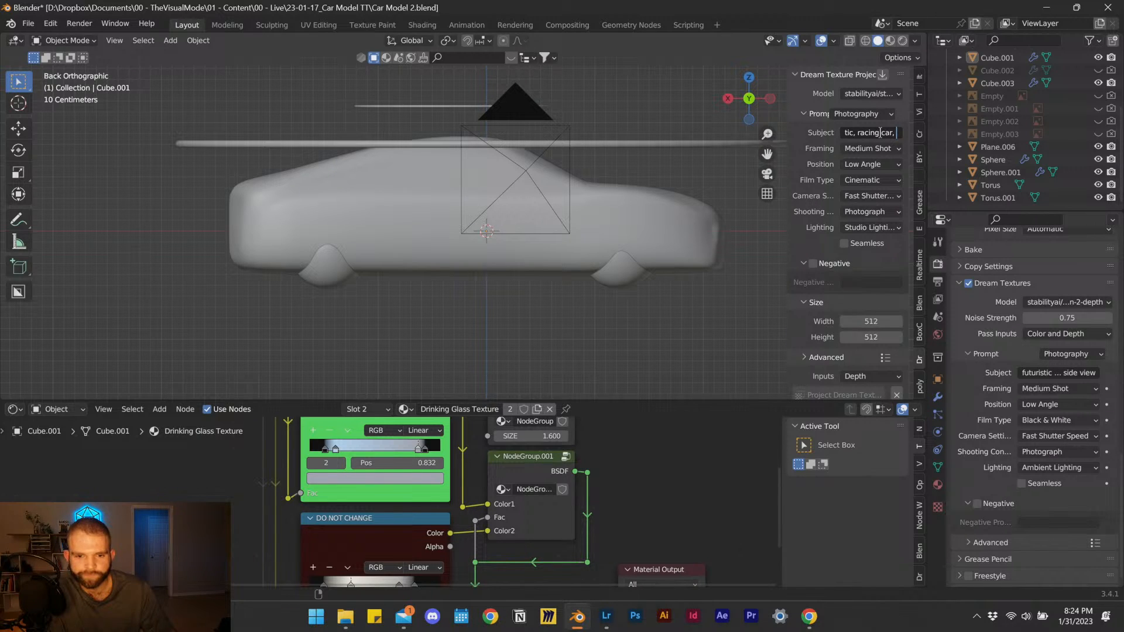
type("o")
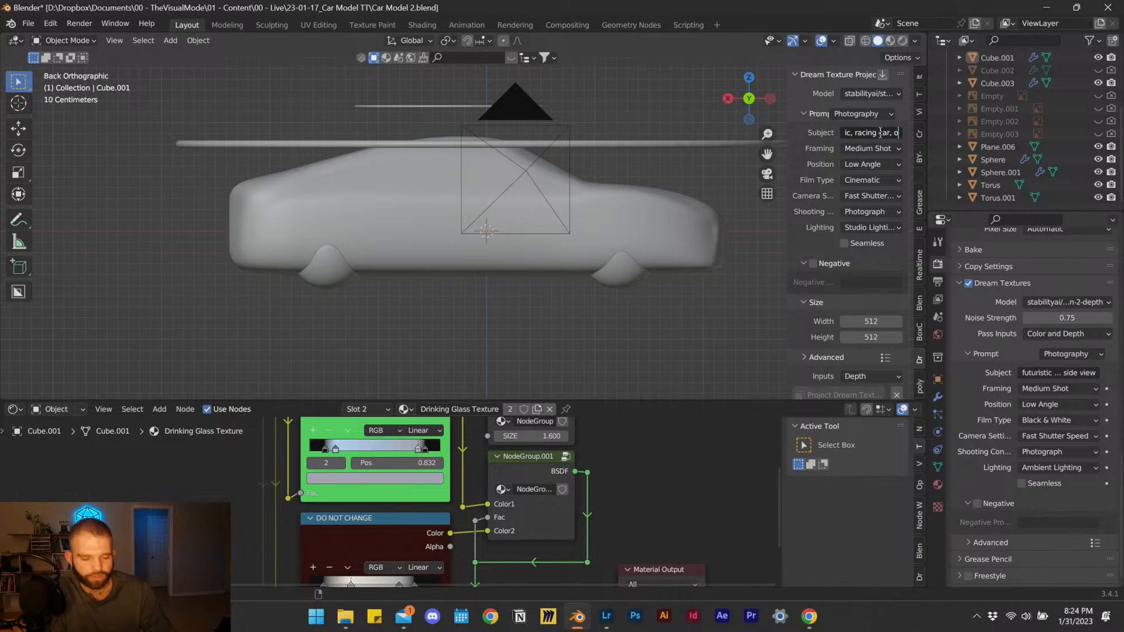
type("range and black, ")
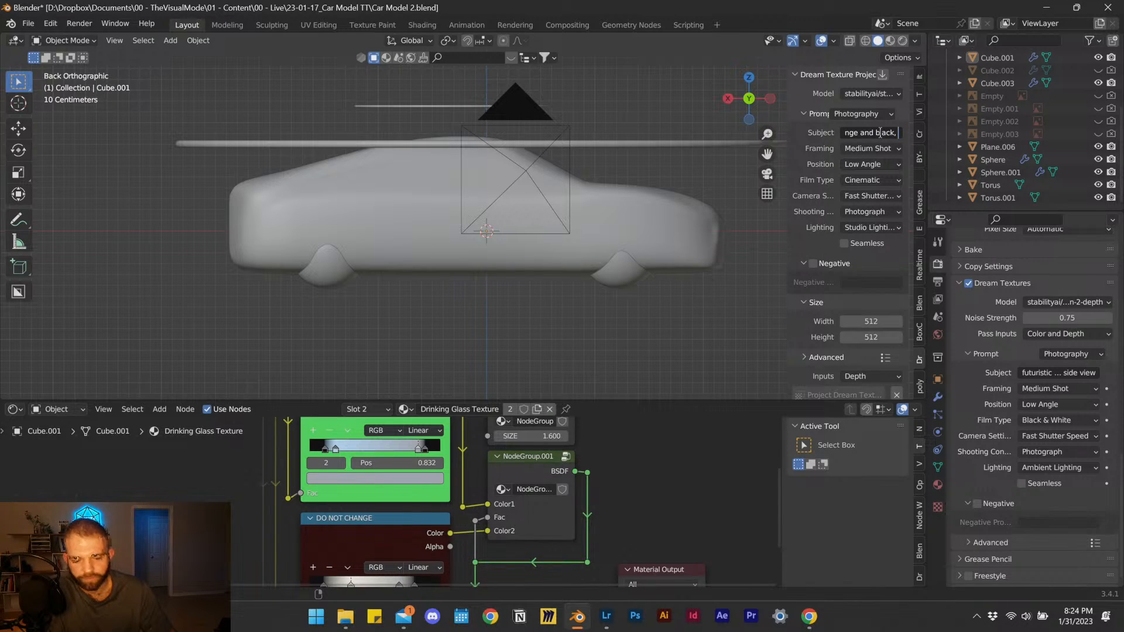
type("hy")
key("BackSpace")
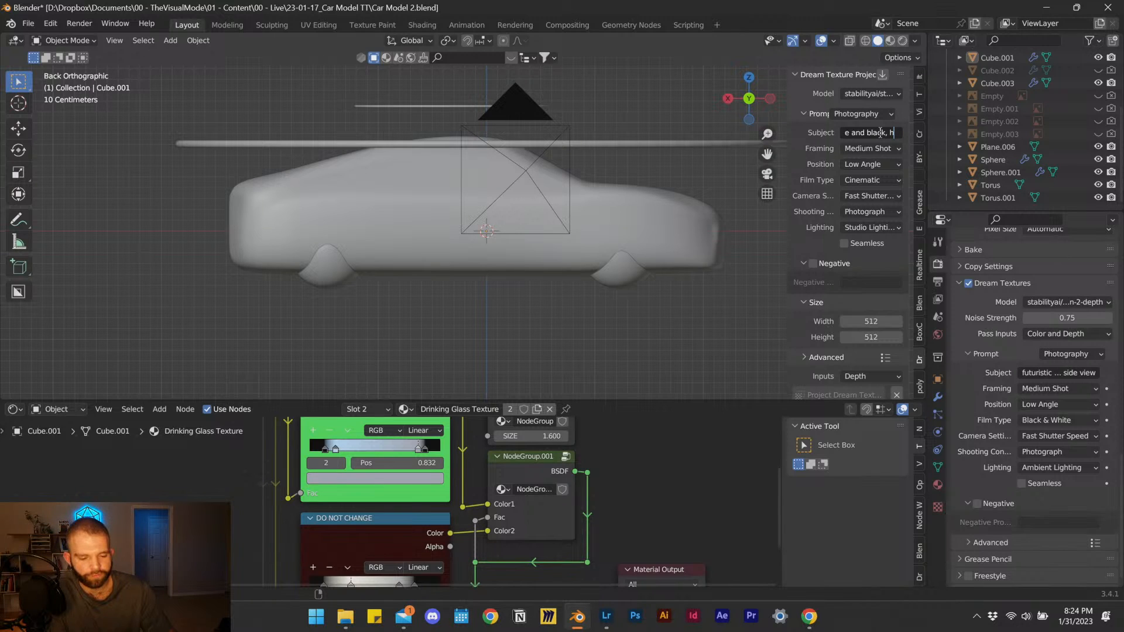
type("otorea")
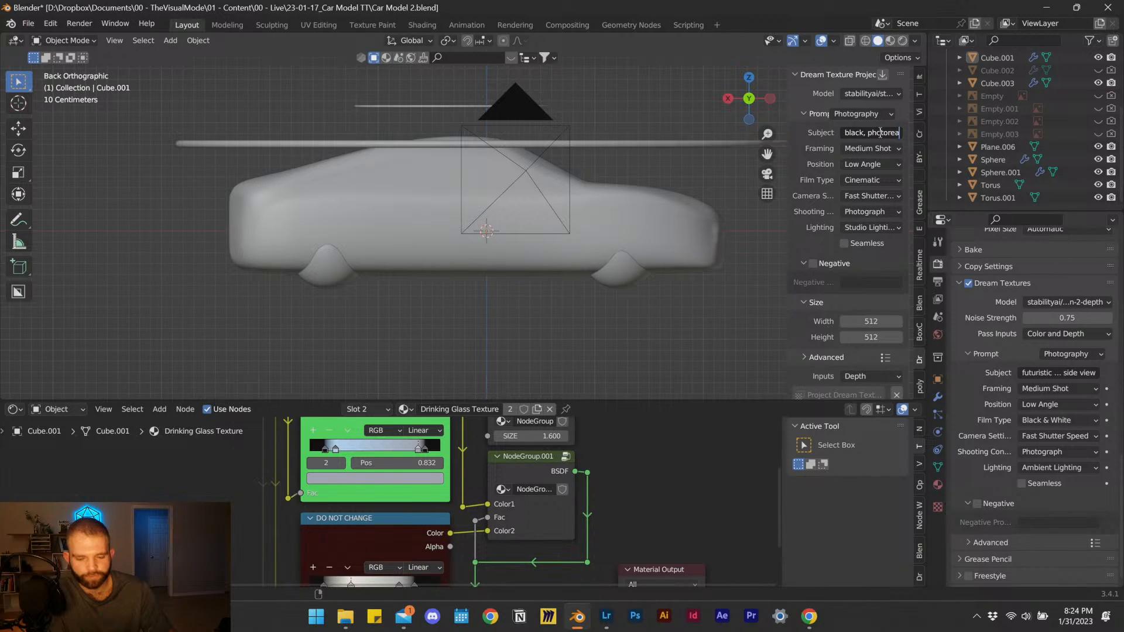
type("listic ")
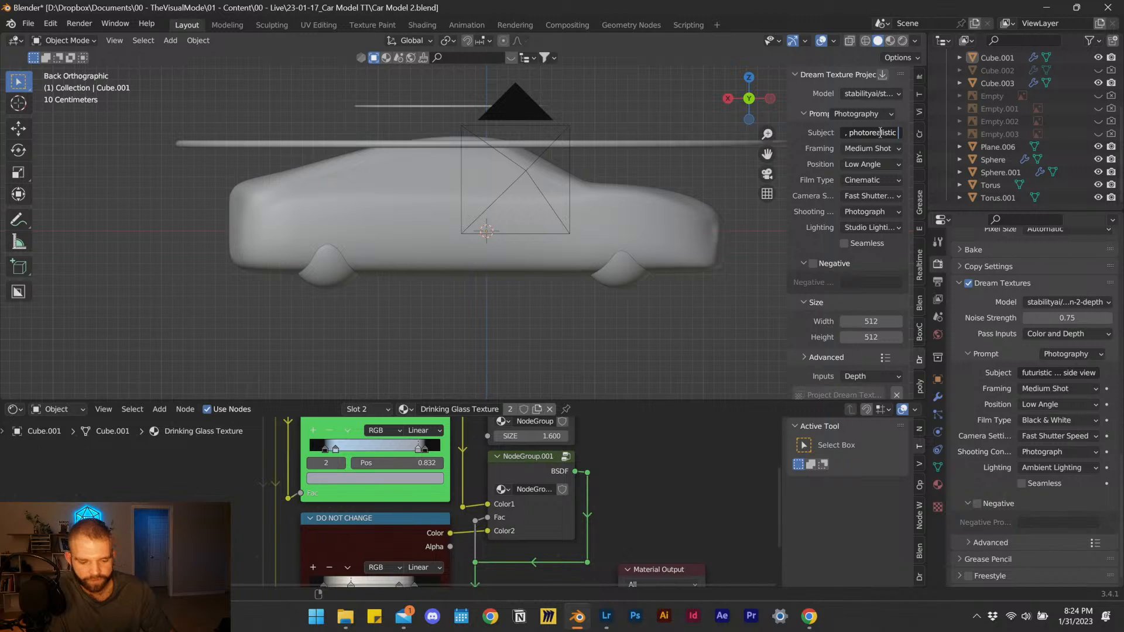
type(",")
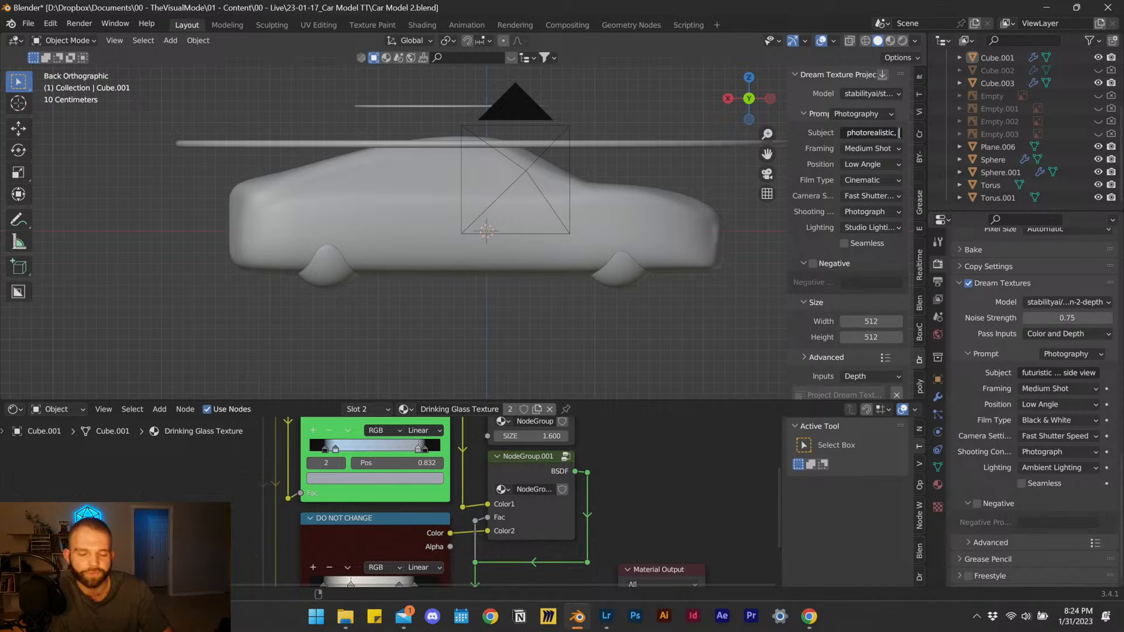
type("8")
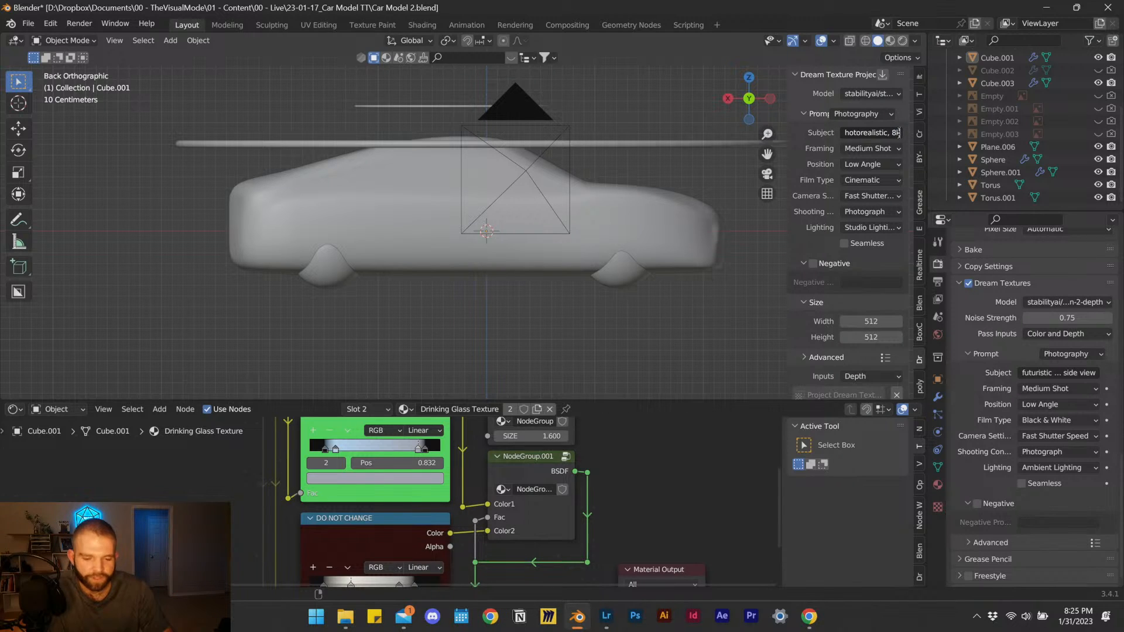
type("k")
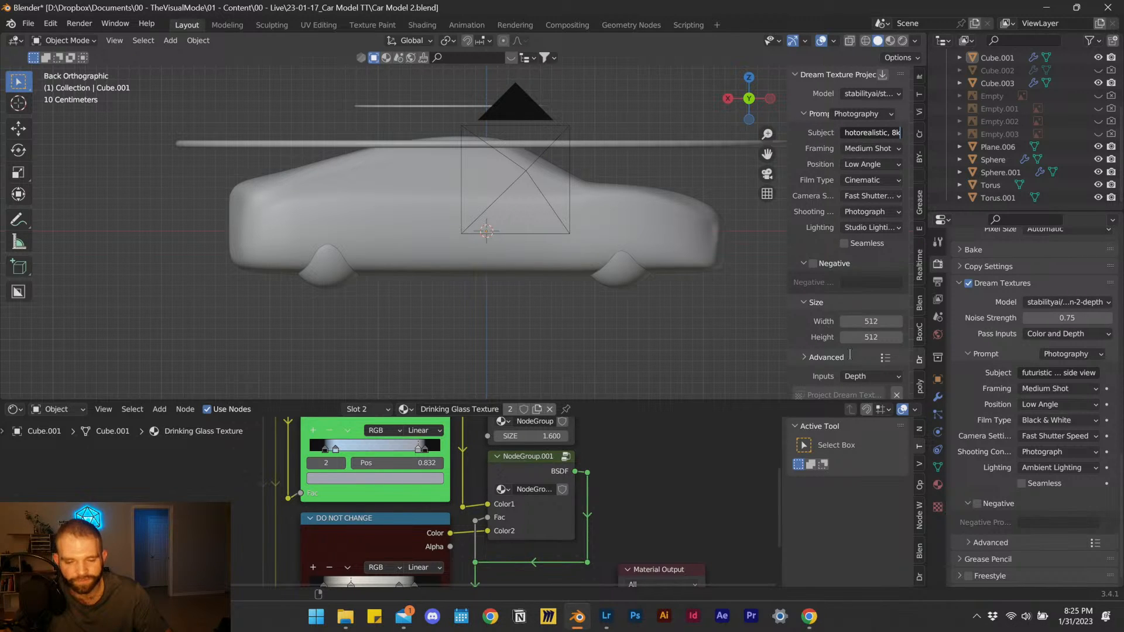
key("Return")
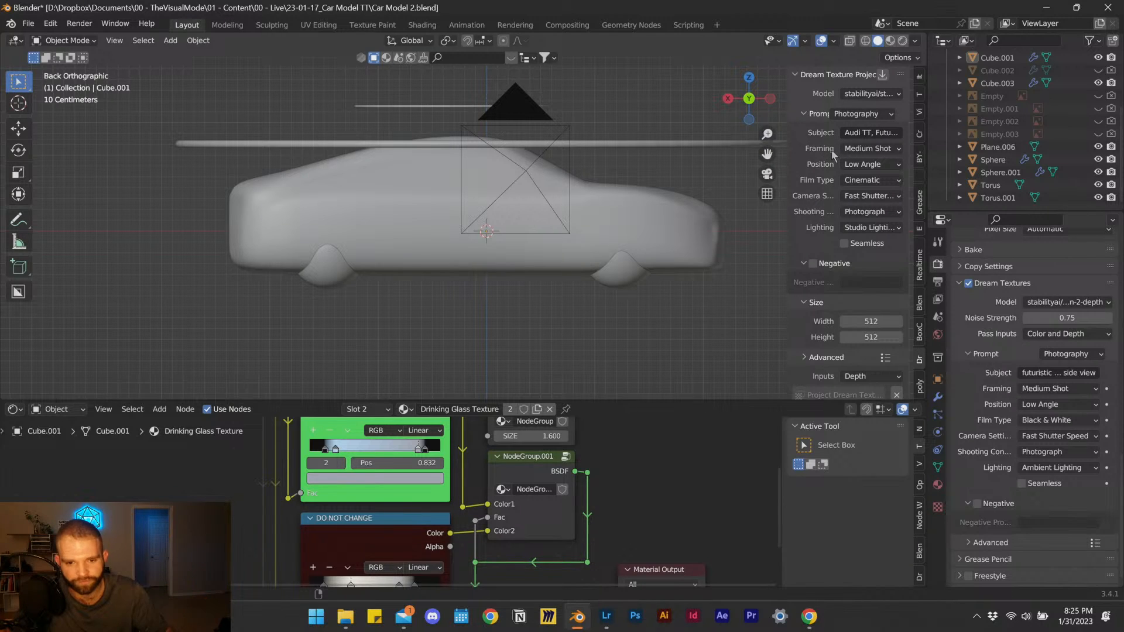
Set the prompt's framing to Long Shot and its position to Over-the-shoulder shot.
left_click(865, 154)
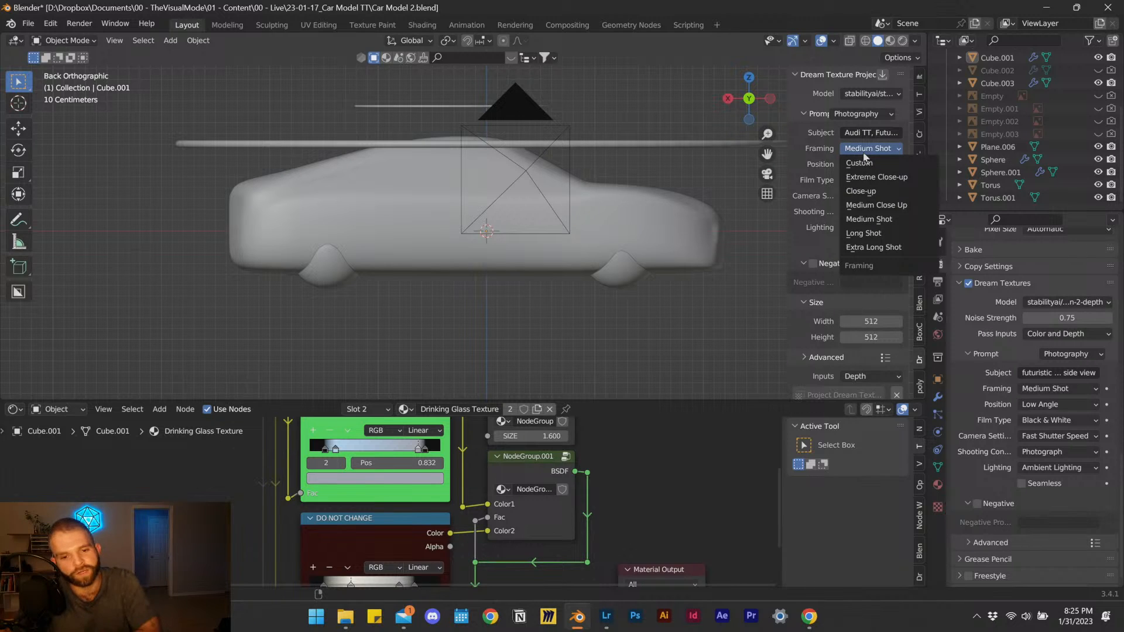
left_click(885, 234)
left_click(854, 150)
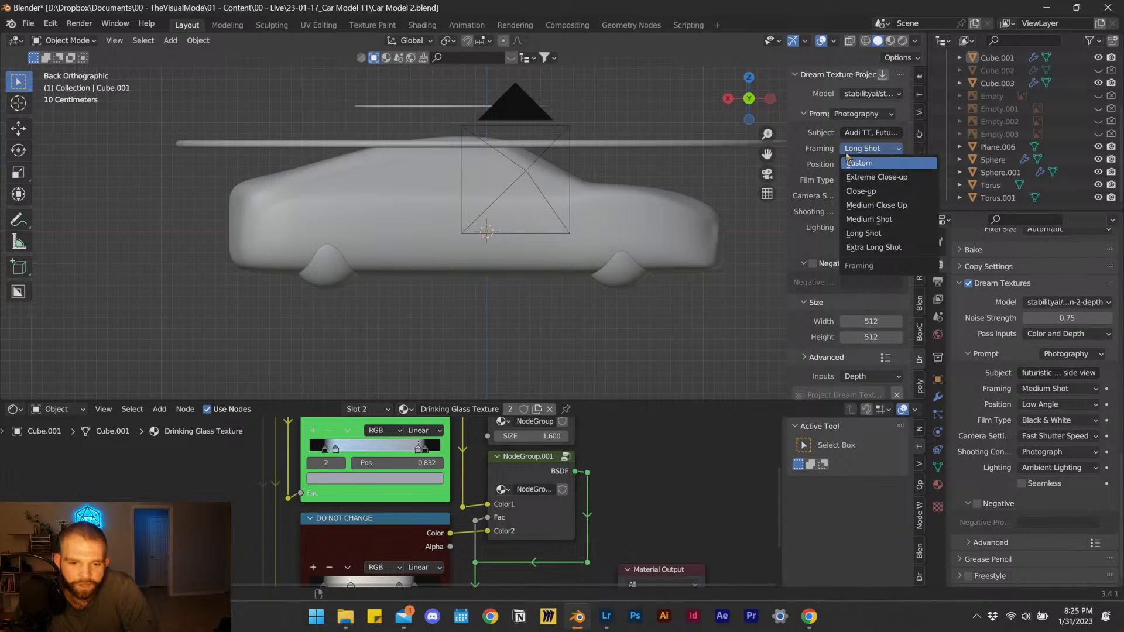
left_click(831, 158)
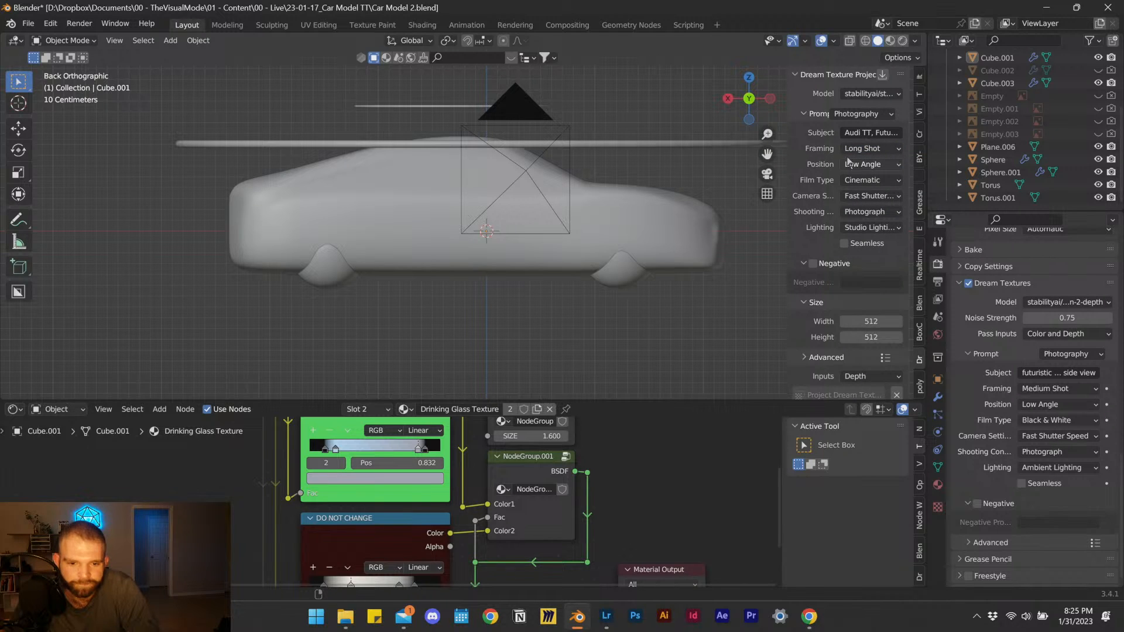
left_click(857, 165)
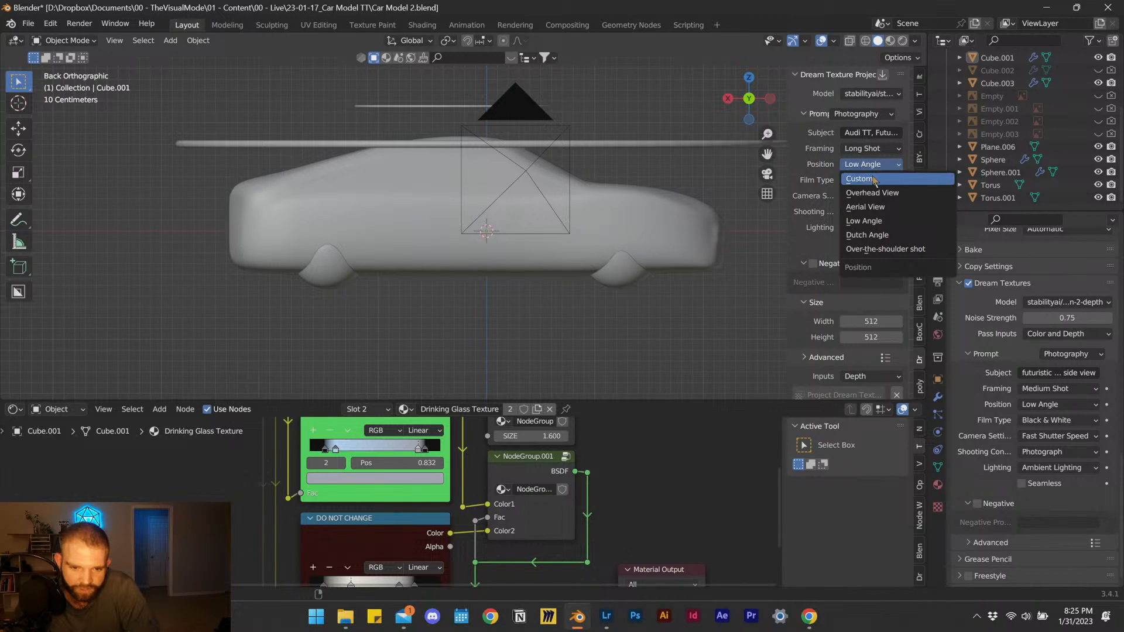
left_click(902, 249)
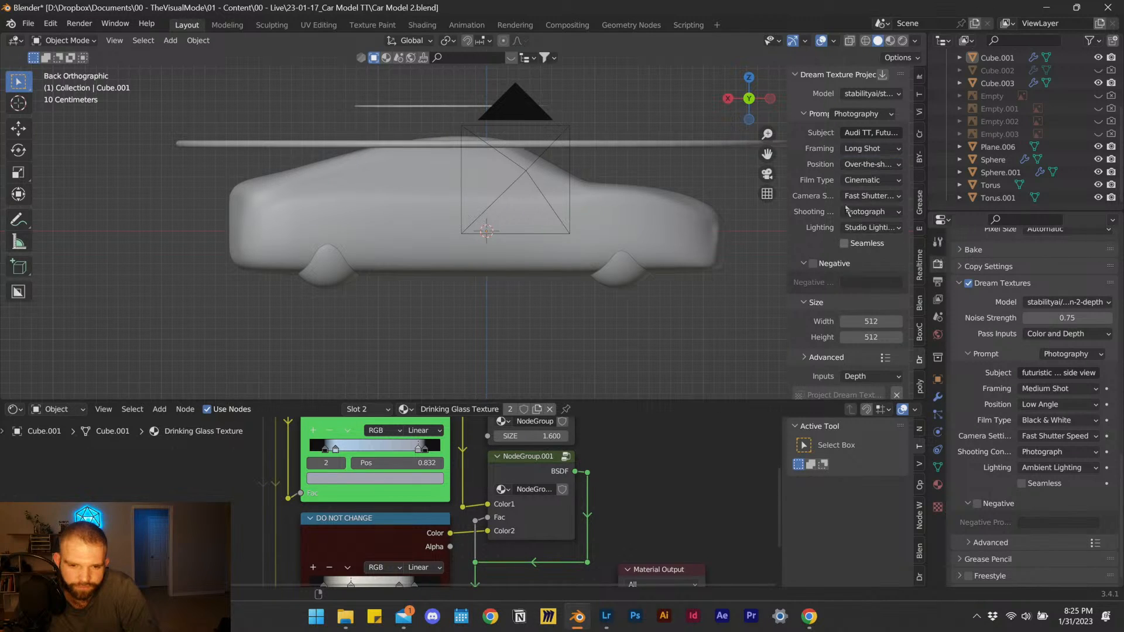
Set the prompt's film type to Full Color and its camera settings to Fast Shutter Speed.
left_click(863, 181)
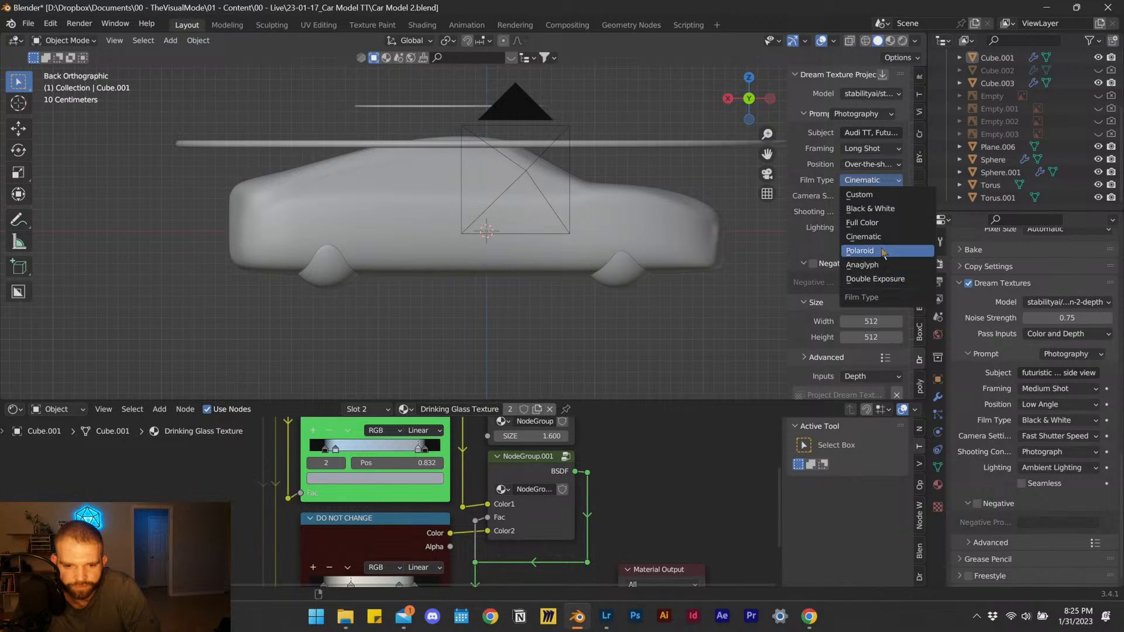
left_click(862, 223)
left_click(854, 199)
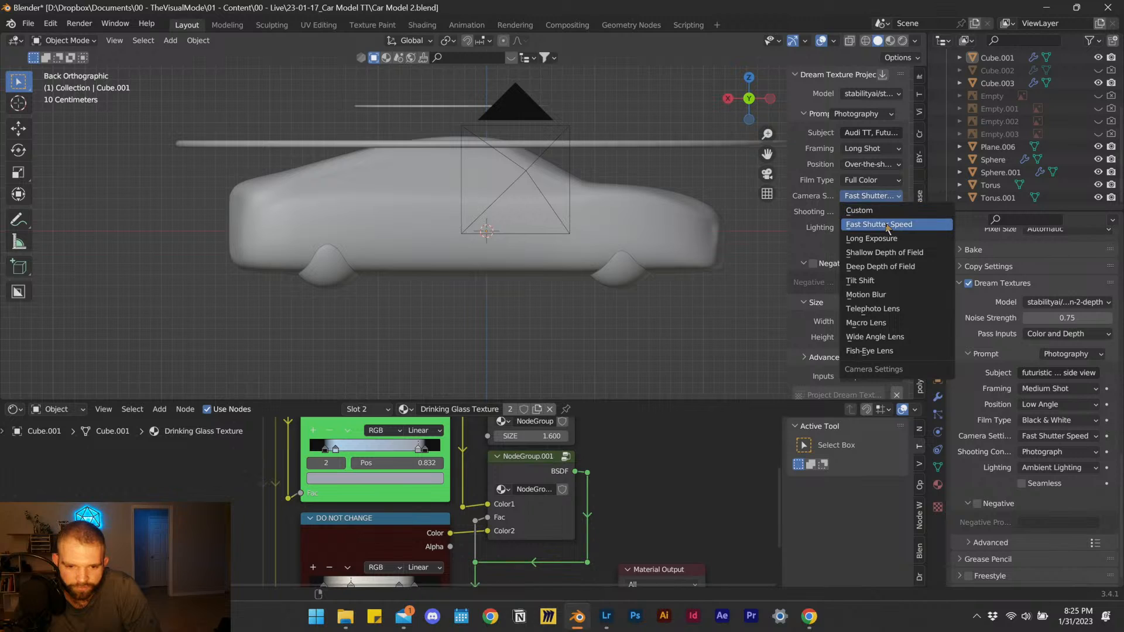
left_click(878, 224)
Choose Photograph as the prompt's shooting context and keep Studio Lighting as its lighting.
left_click(864, 212)
left_click(868, 213)
left_click(872, 213)
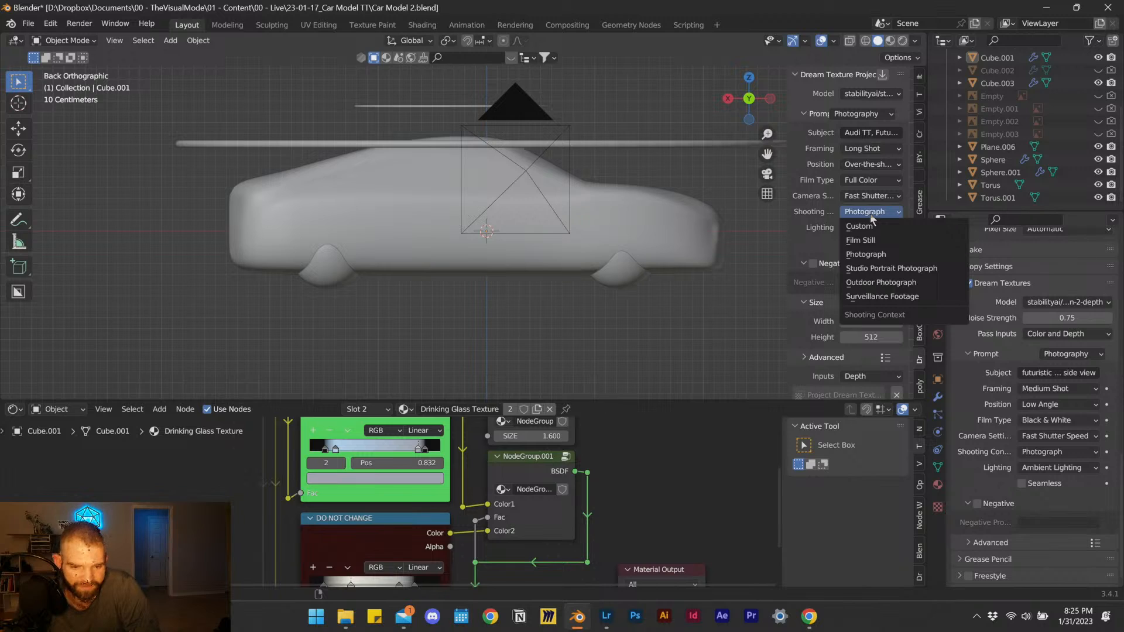
left_click(844, 213)
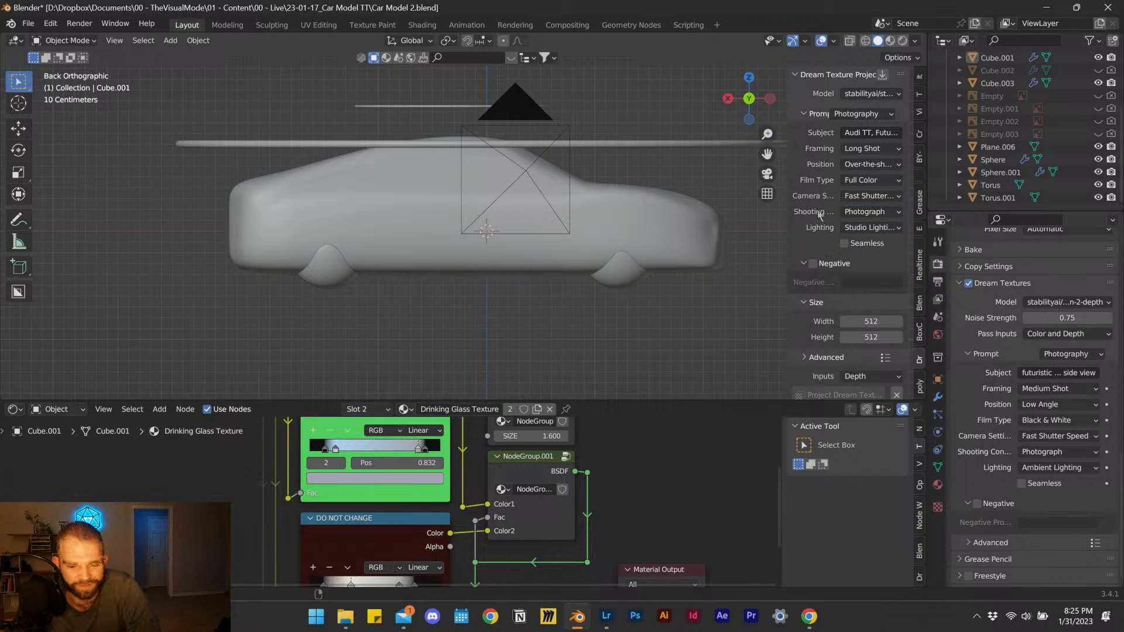
left_click(866, 213)
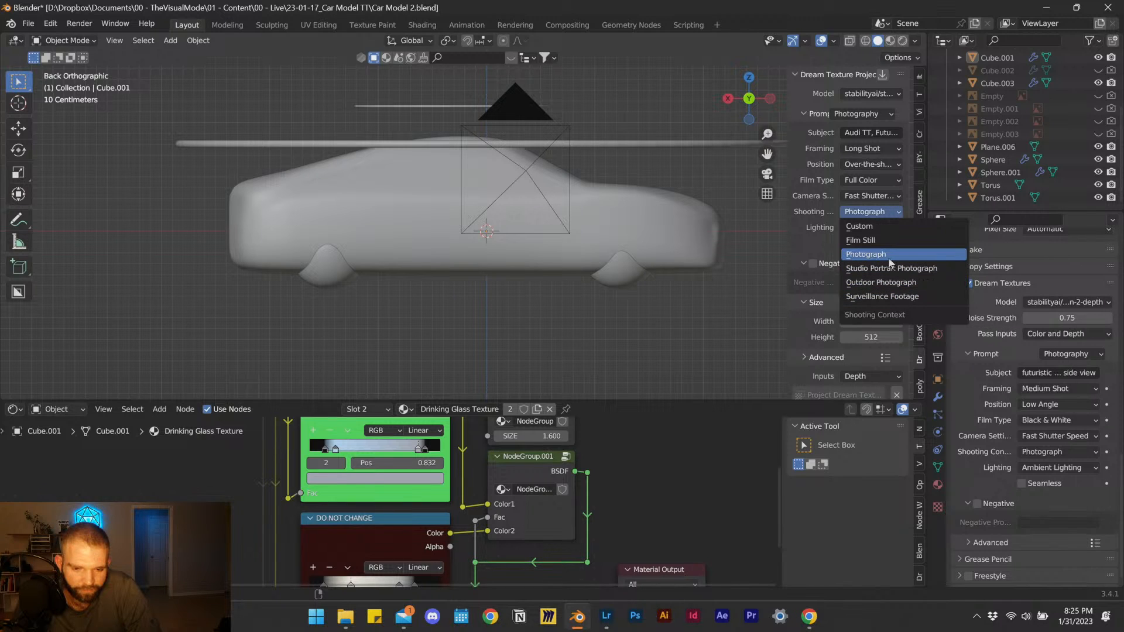
left_click(889, 258)
left_click(871, 228)
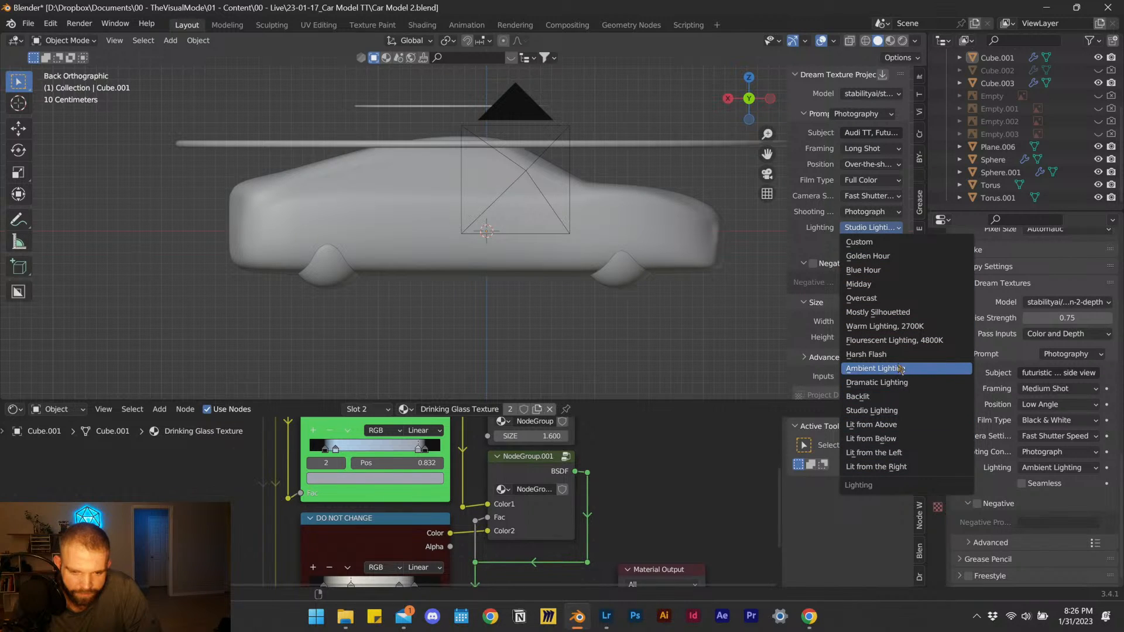
scroll(834, 267, "down", 3)
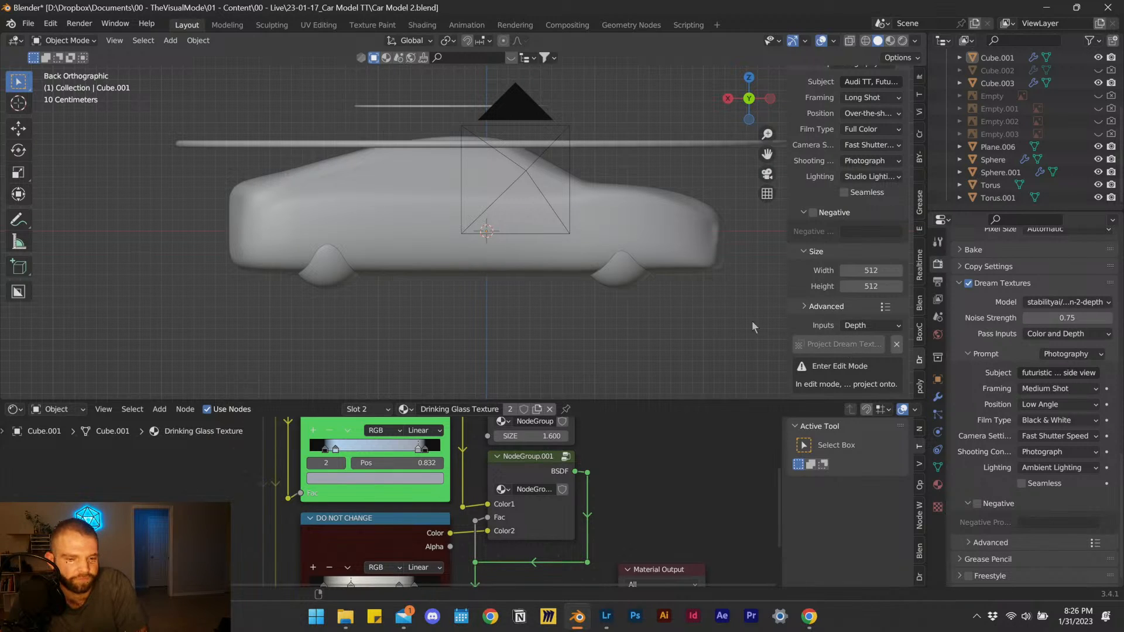
Enter Edit Mode on the car body and box-select its faces across the whole side view.
left_click(638, 231)
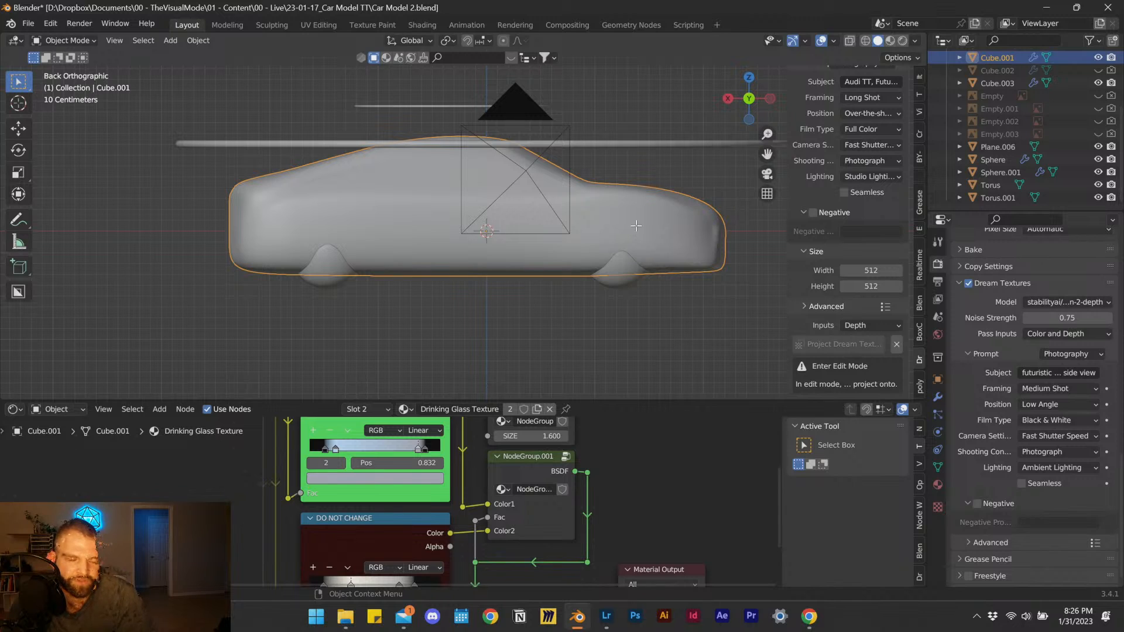
key("Tab")
left_click_drag(188, 111, 744, 337)
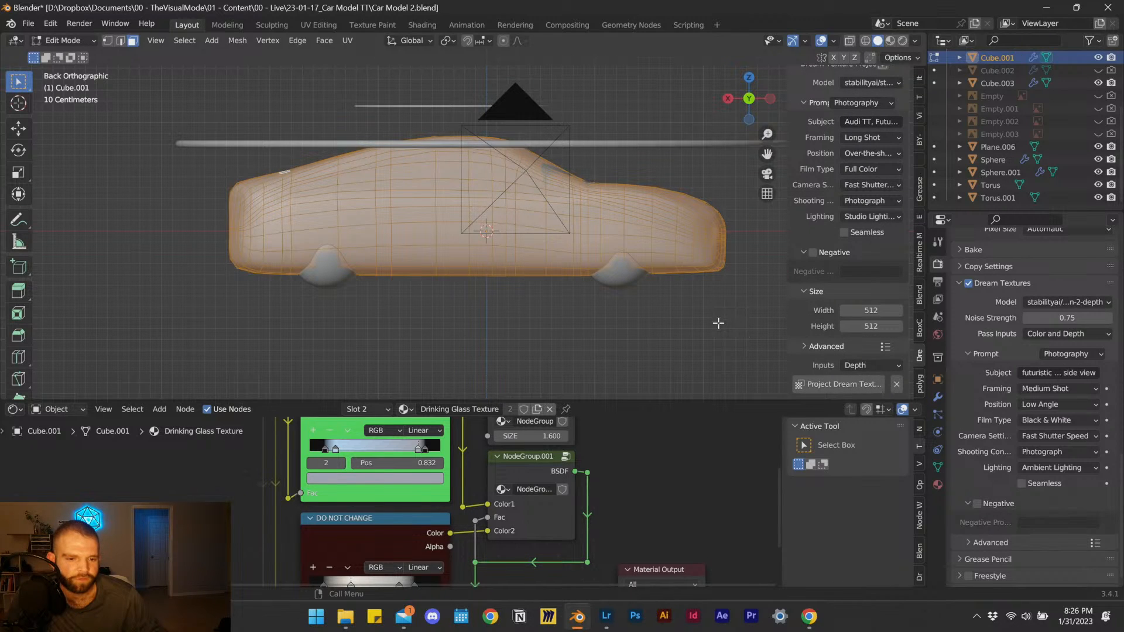
left_click(719, 324)
left_click_drag(117, 99, 743, 365)
Check the selected body faces from around the car and in wireframe shading, ending in the back orthographic view.
middle_click_drag(687, 316, 794, 336)
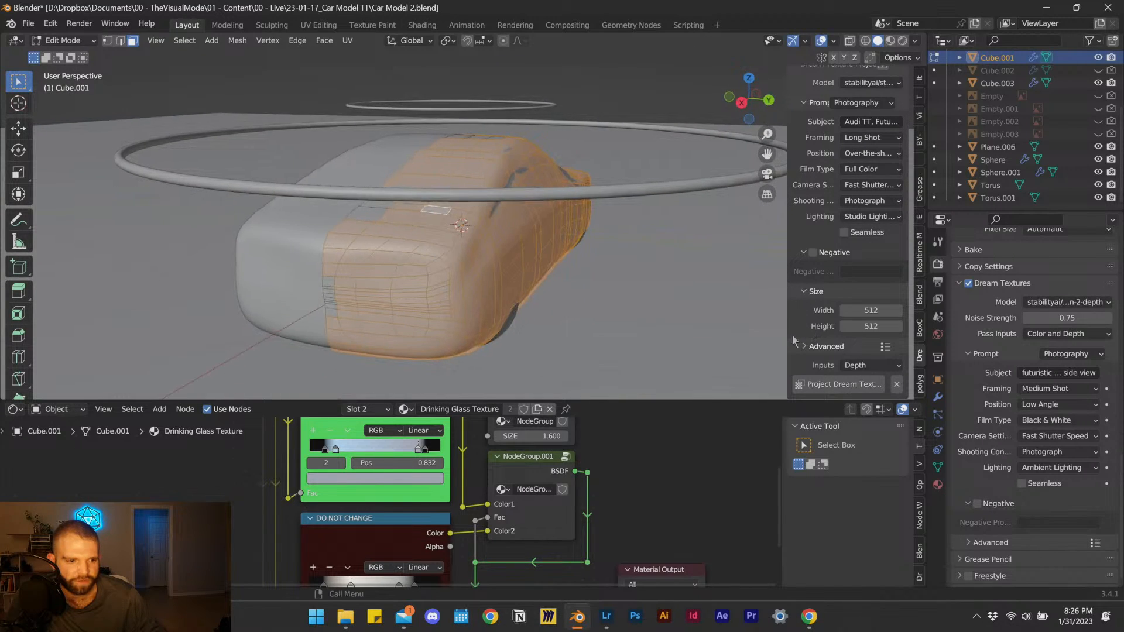
mouse_move(694, 321)
middle_mouse_down()
mouse_move(408, 295)
mouse_move(444, 316)
mouse_move(492, 322)
middle_mouse_up()
key("z")
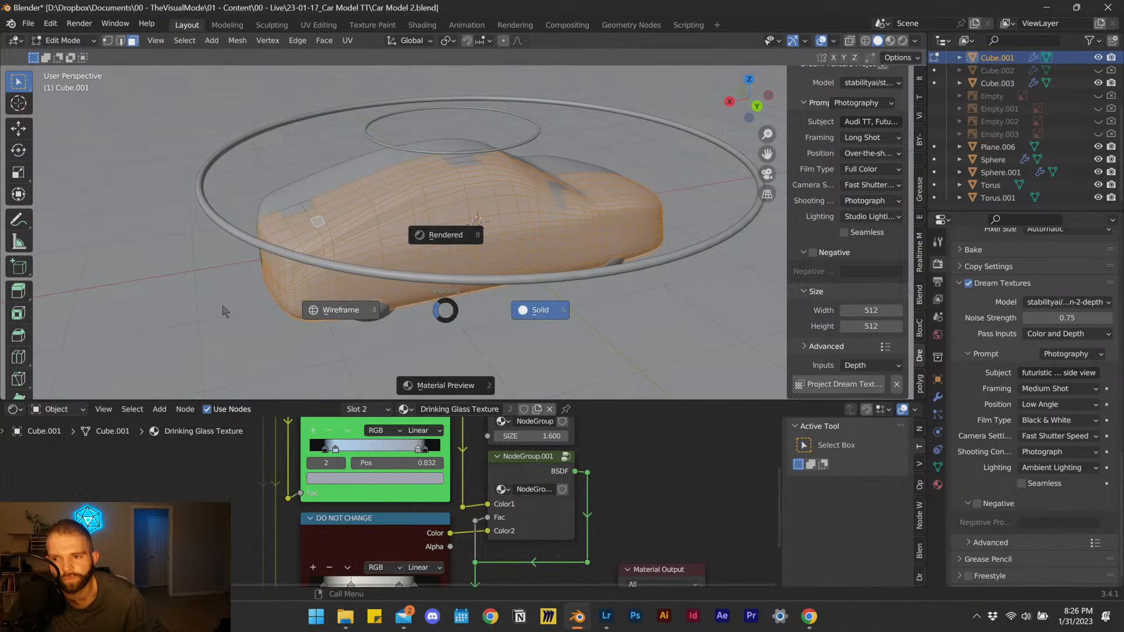
left_click(244, 309)
scroll(234, 173, "down", 4)
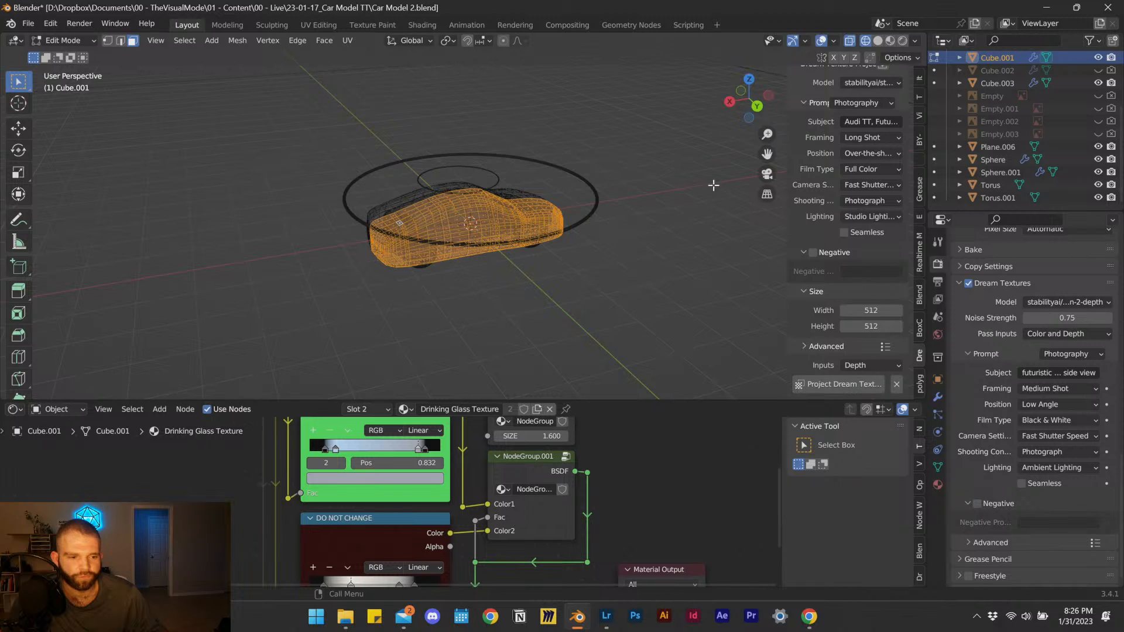
left_click(758, 106)
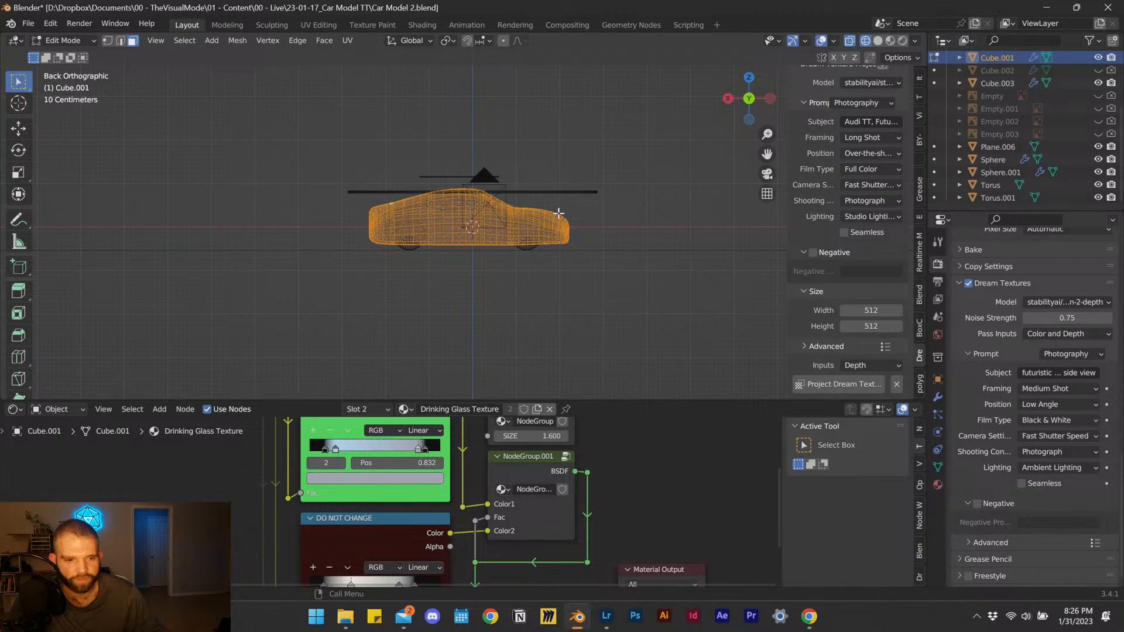
scroll(557, 230, "up", 6)
scroll(558, 231, "down", 2)
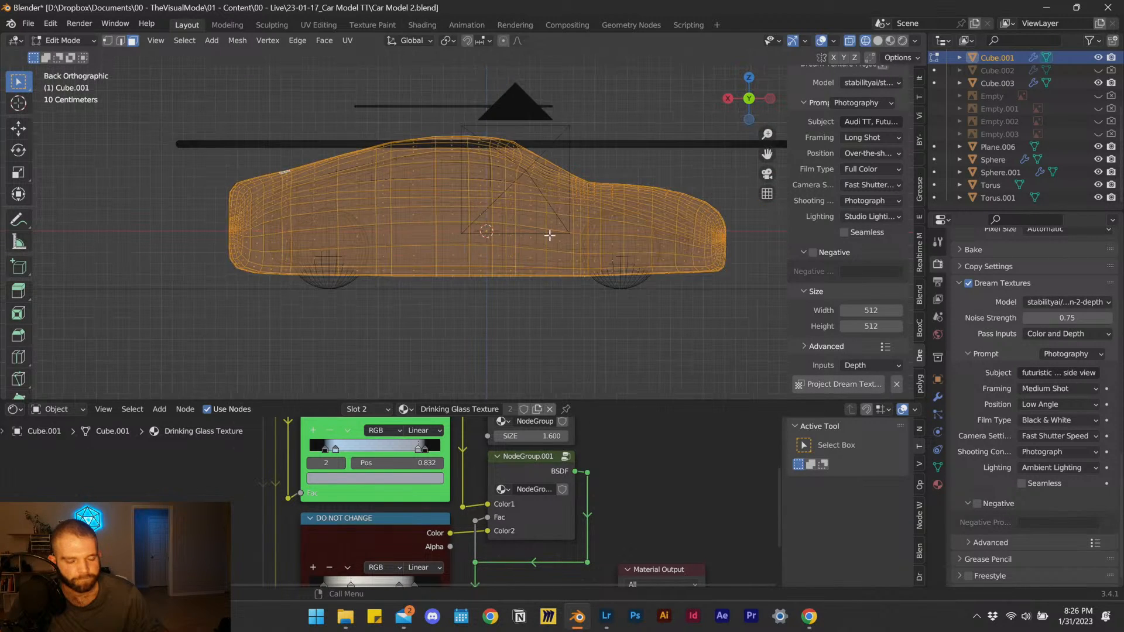
Show the car in Material Preview shading, frame its side, and project the dream texture onto the selected faces.
key("z")
left_click(561, 341)
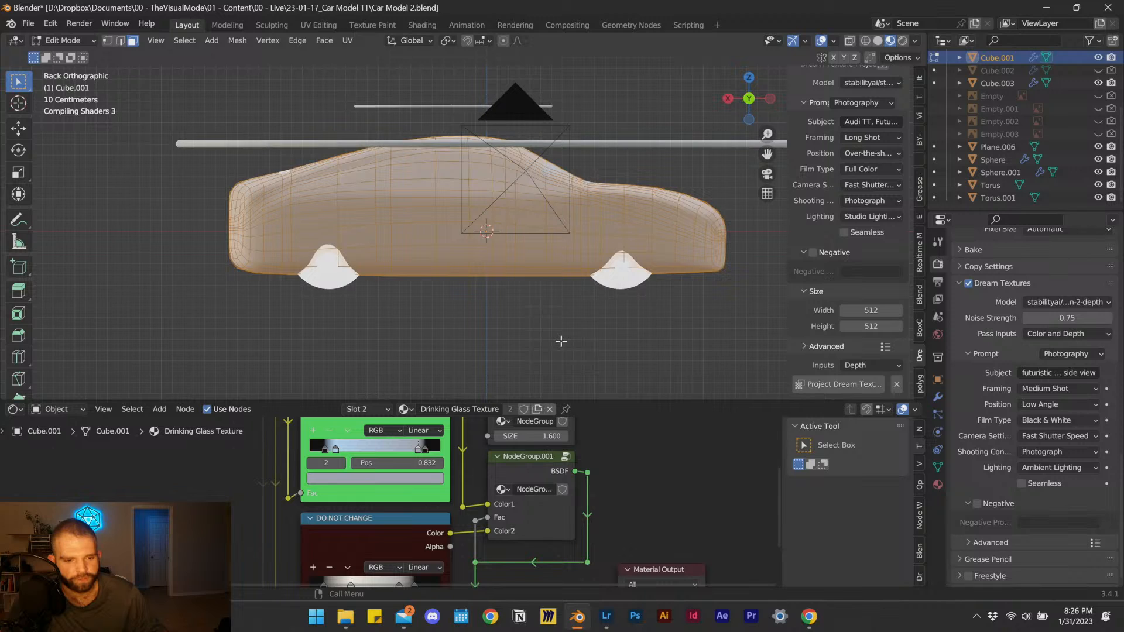
scroll(571, 287, "up", 2)
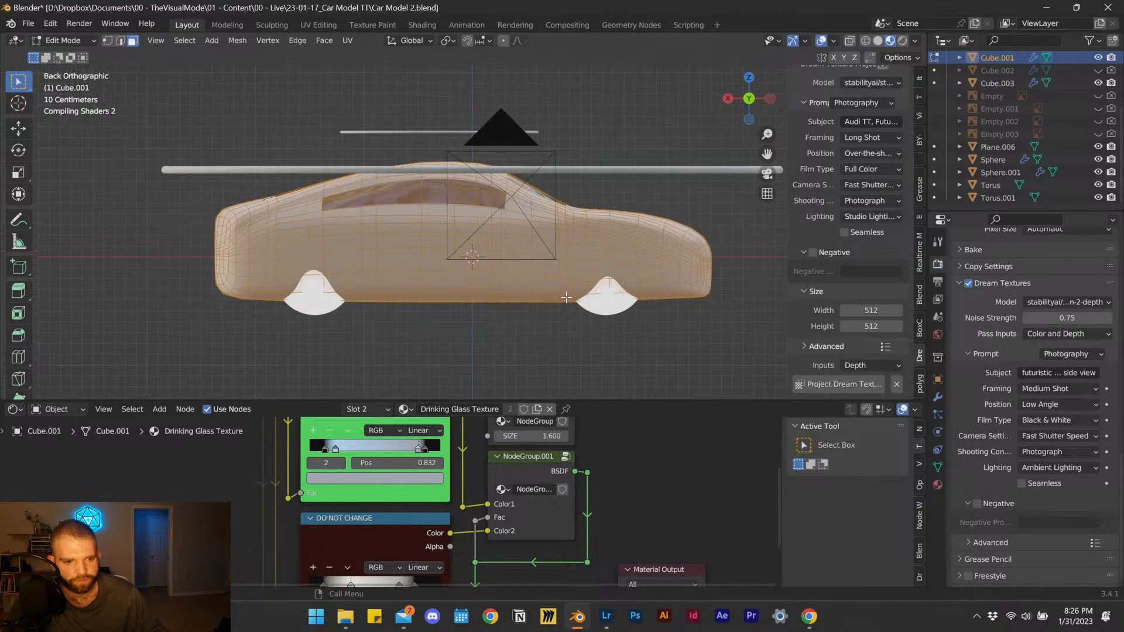
middle_click_drag(574, 316, 561, 316, "shift")
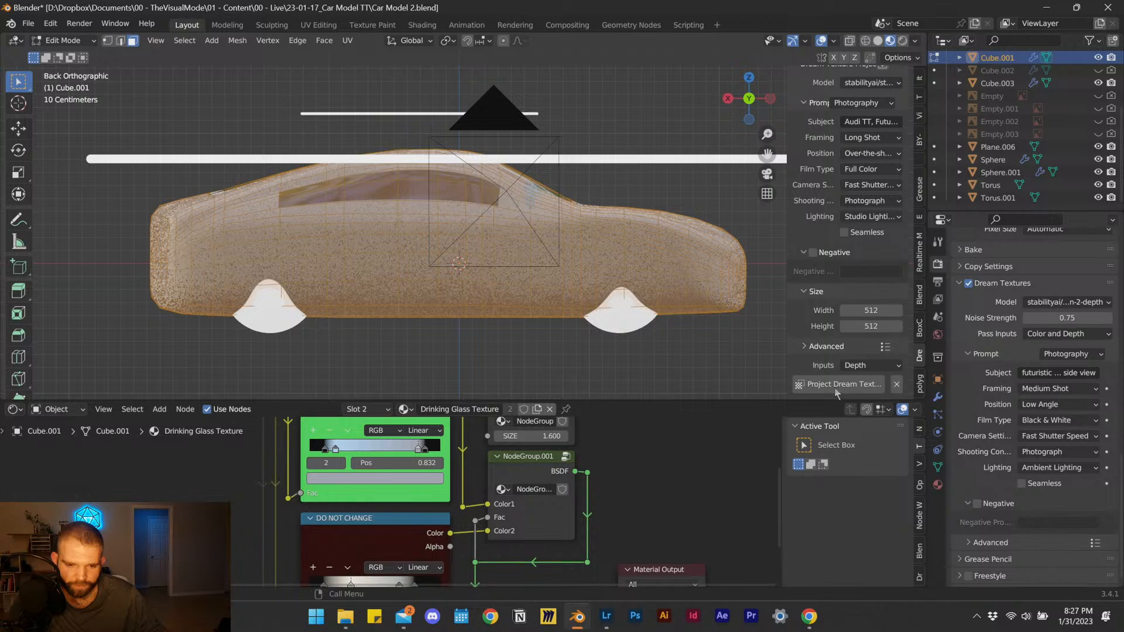
left_click(836, 388)
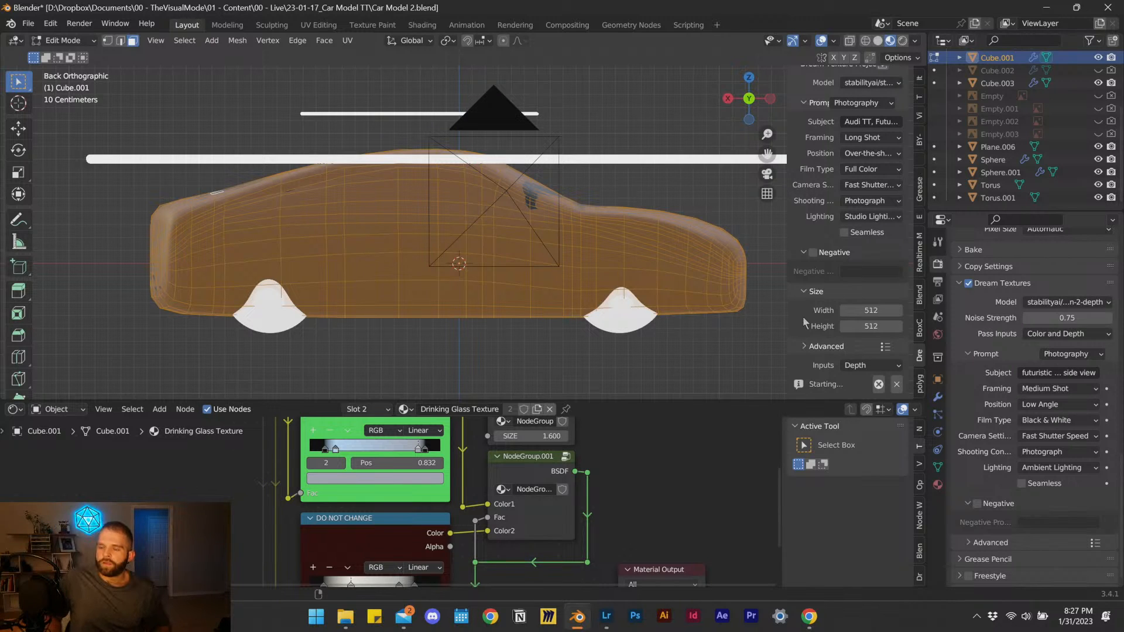
Switch to Lightroom and examine the rear wheel in the yellow and black race car photo.
left_click(605, 616)
left_click(739, 308)
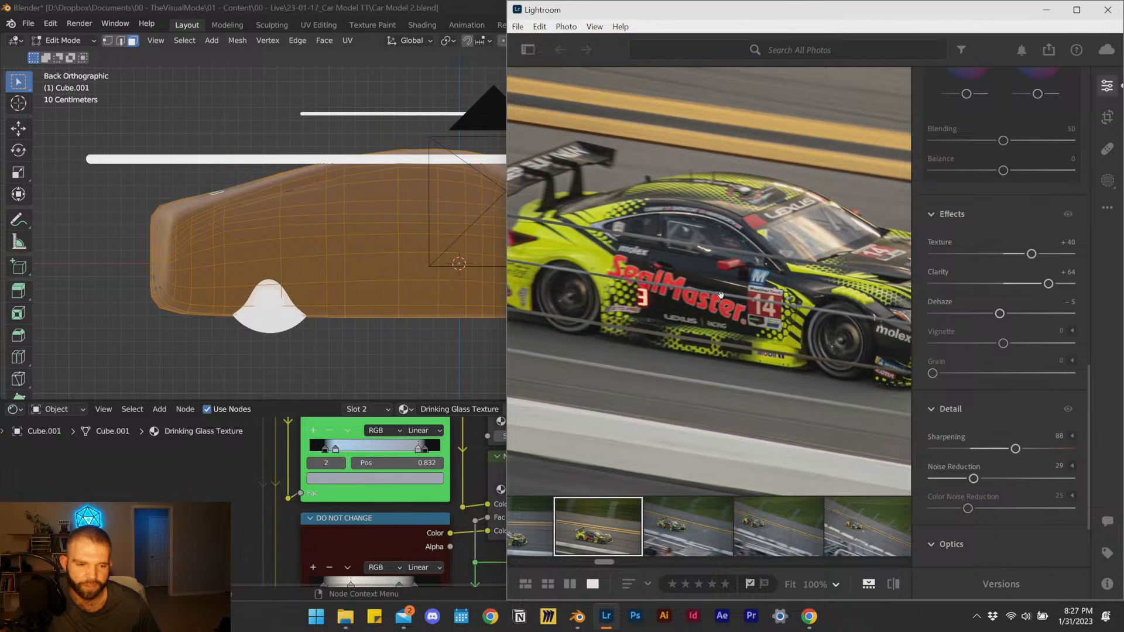
scroll(597, 336, "up", 4)
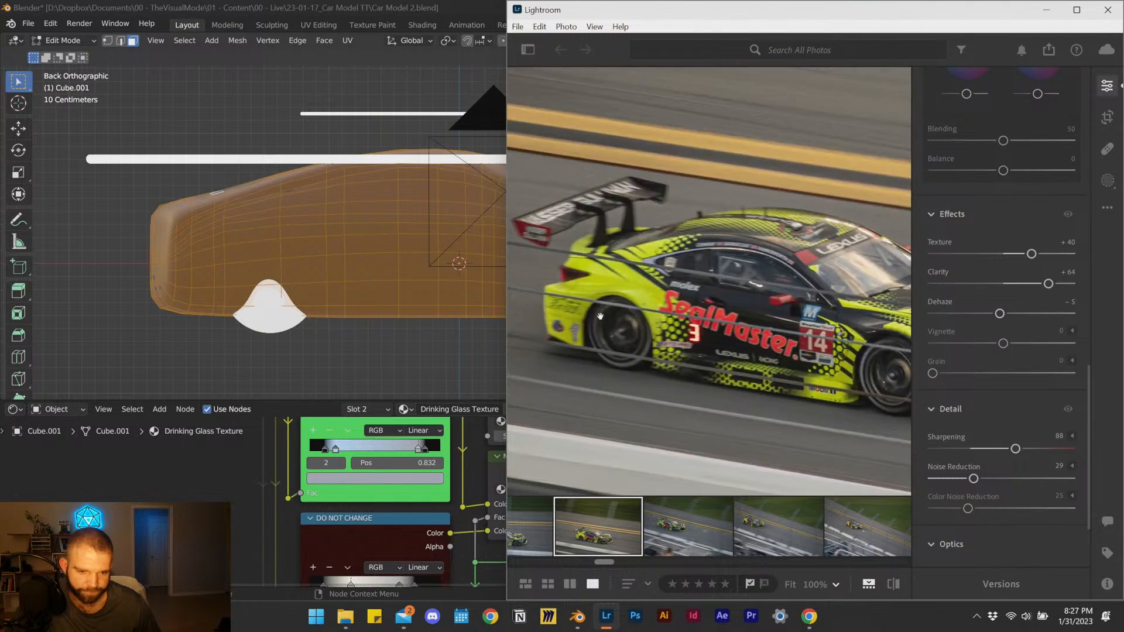
scroll(617, 331, "down", 6)
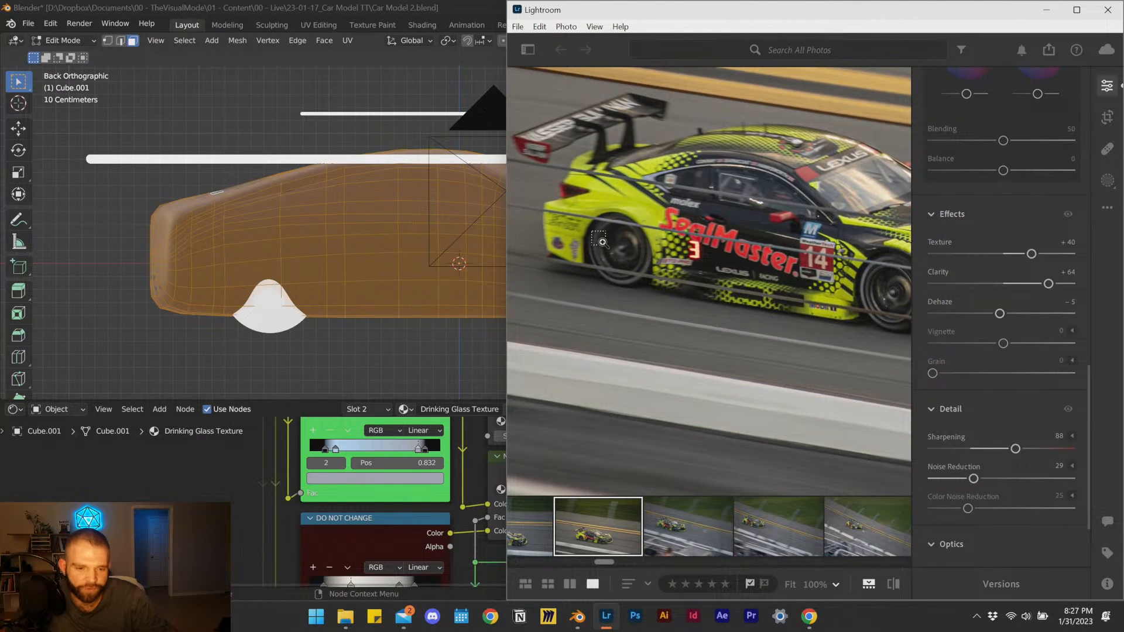
scroll(619, 255, "up", 3, "ctrl")
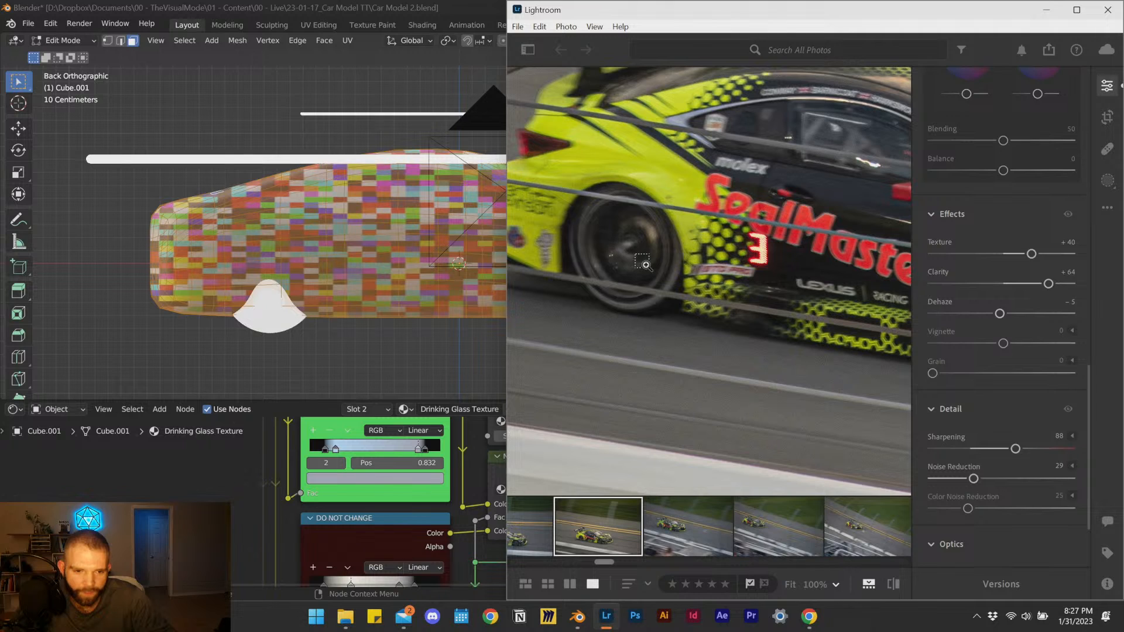
scroll(641, 263, "up", 1, "ctrl")
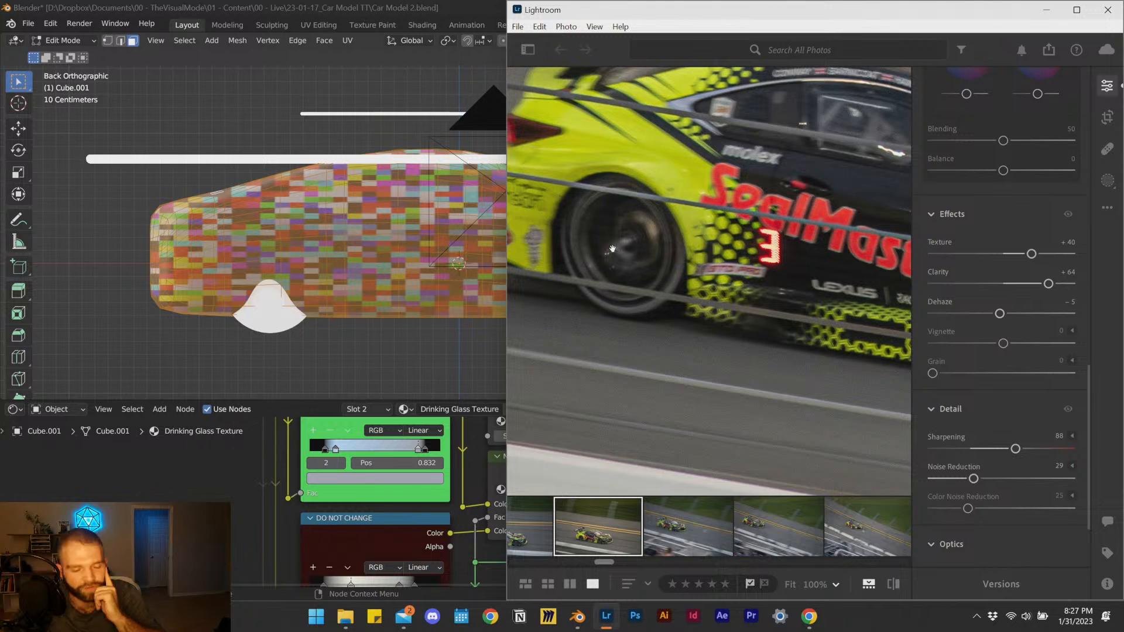
left_click_drag(597, 254, 664, 317)
Examine the race car's front wheel up close and the car as a whole, then return to Blender.
scroll(663, 317, "down", 6)
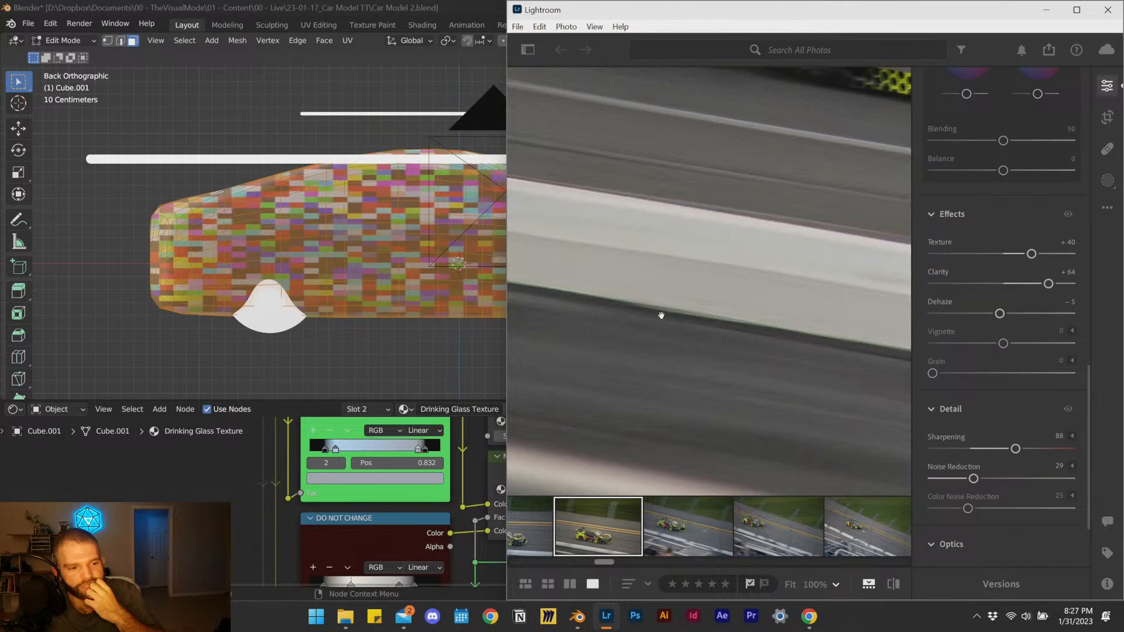
scroll(662, 317, "up", 9)
scroll(661, 316, "down", 3)
scroll(659, 312, "down", 2, "ctrl")
left_click_drag(861, 364, 561, 313)
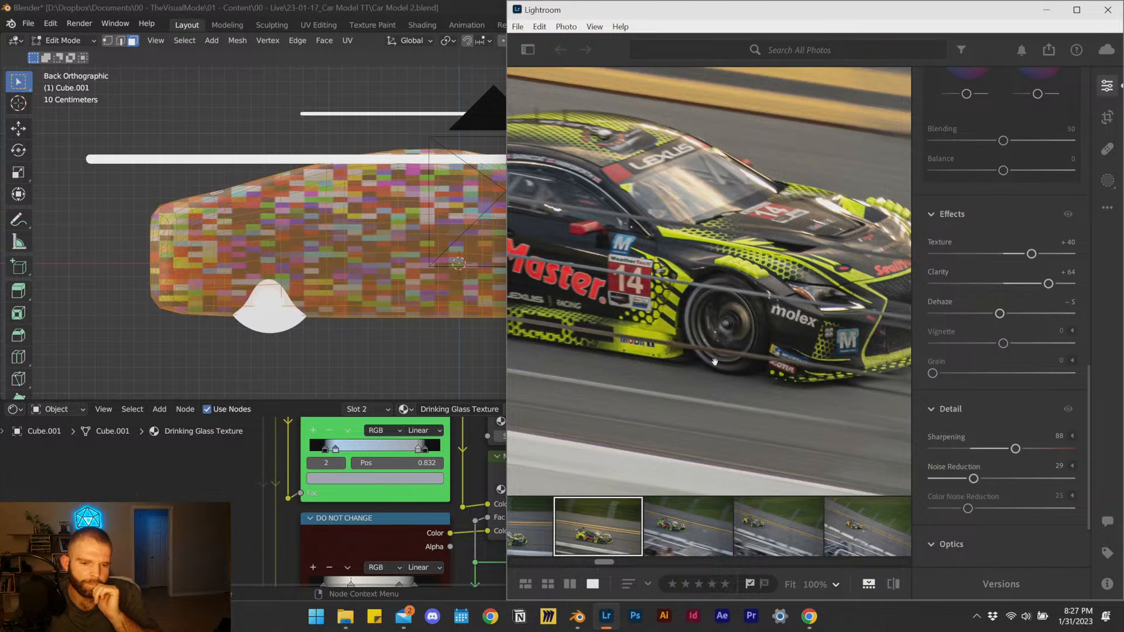
left_click(724, 370, "ctrl")
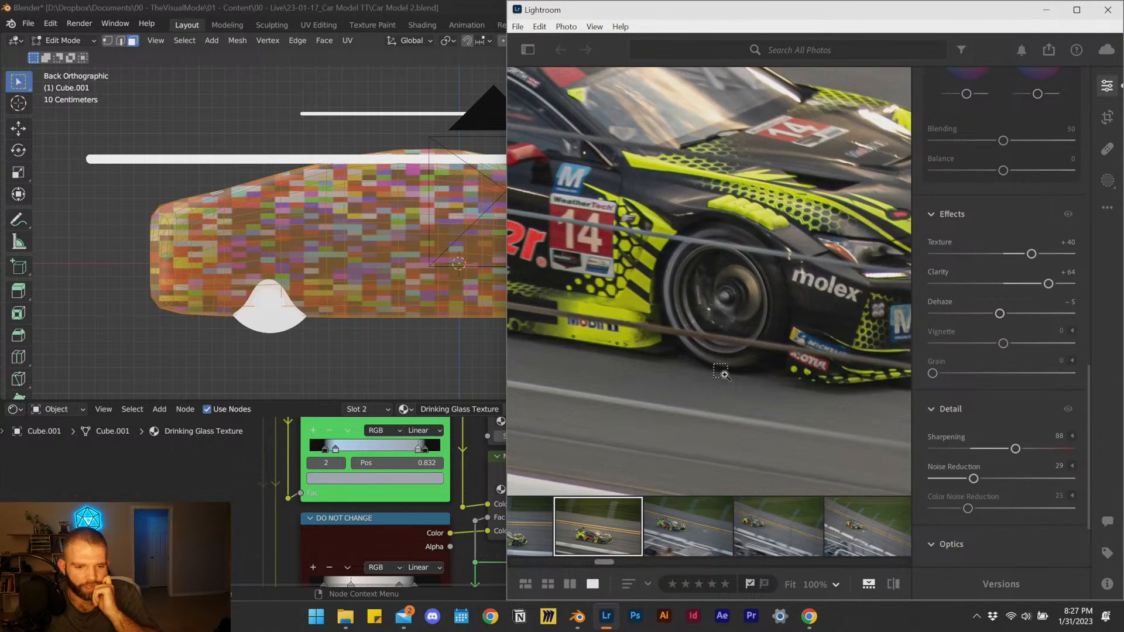
left_click(731, 303, "ctrl")
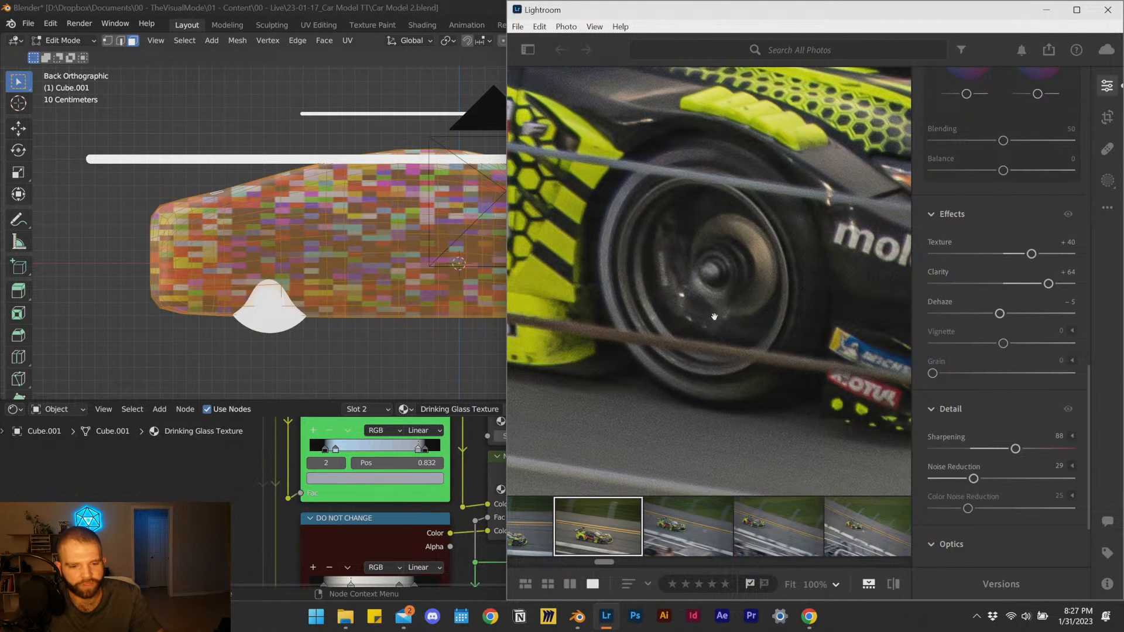
key("ctrl+minus")
key("ctrl+minus")
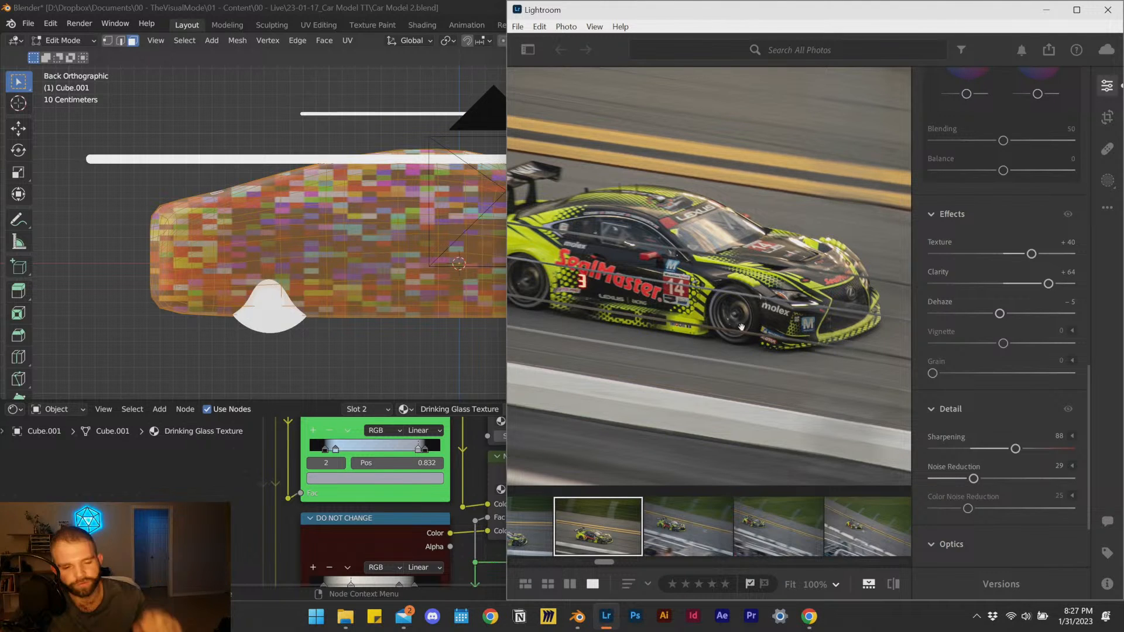
scroll(736, 317, "down", 2, "ctrl")
scroll(598, 298, "up", 2, "ctrl")
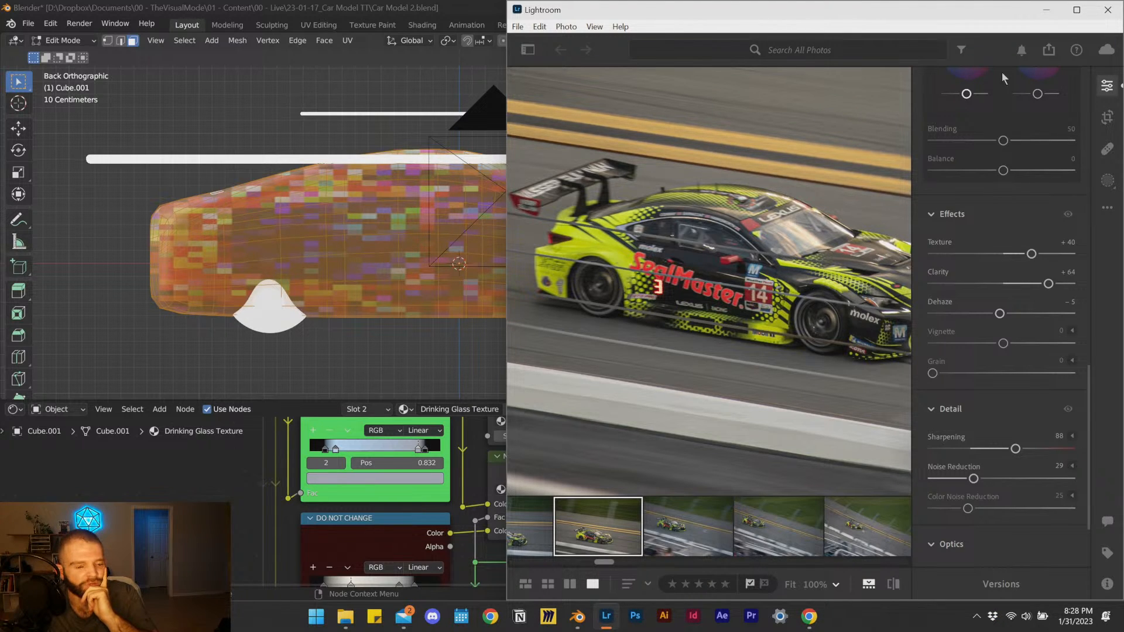
left_click(1047, 12)
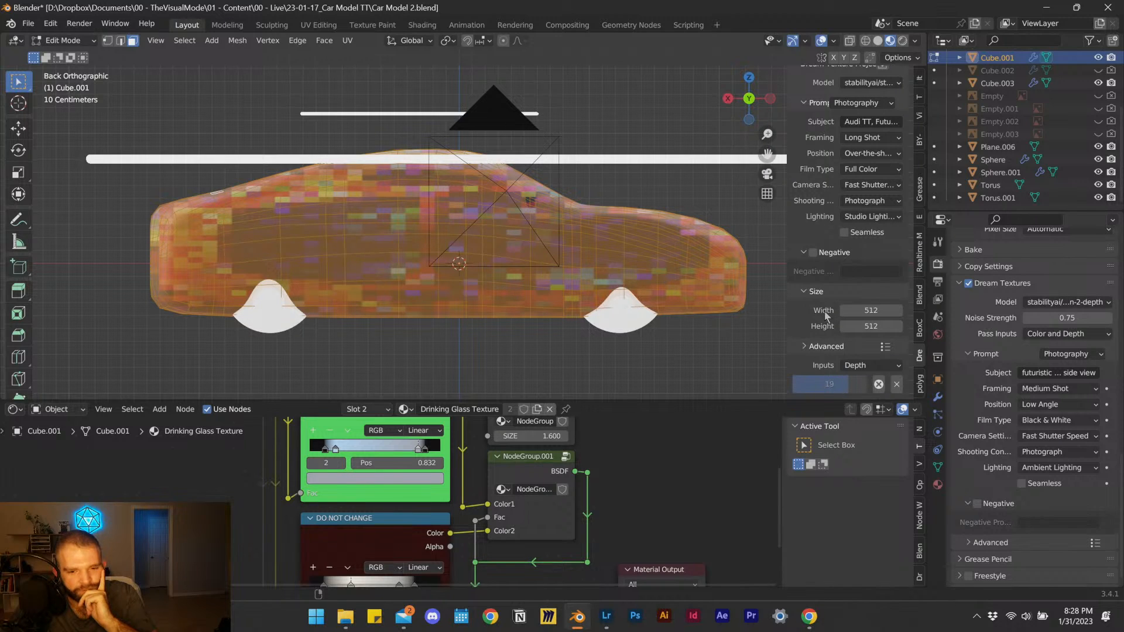
Expand the projection's advanced settings and inspect the projected texture around the car body.
left_click(818, 347)
scroll(818, 329, "down", 5)
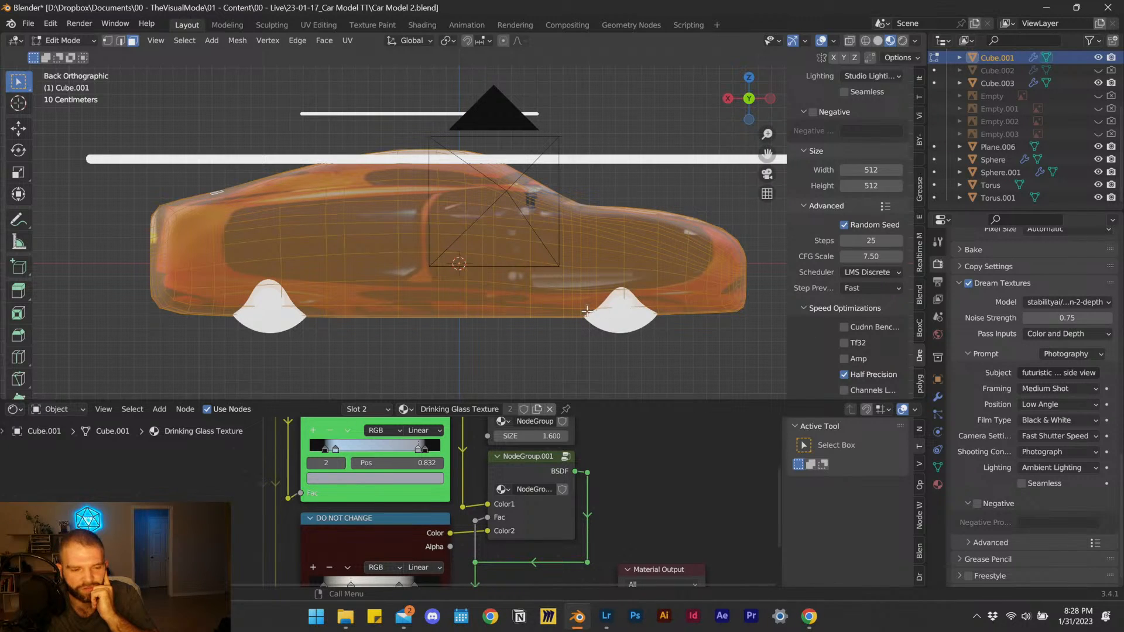
middle_click_drag(631, 308, 656, 263)
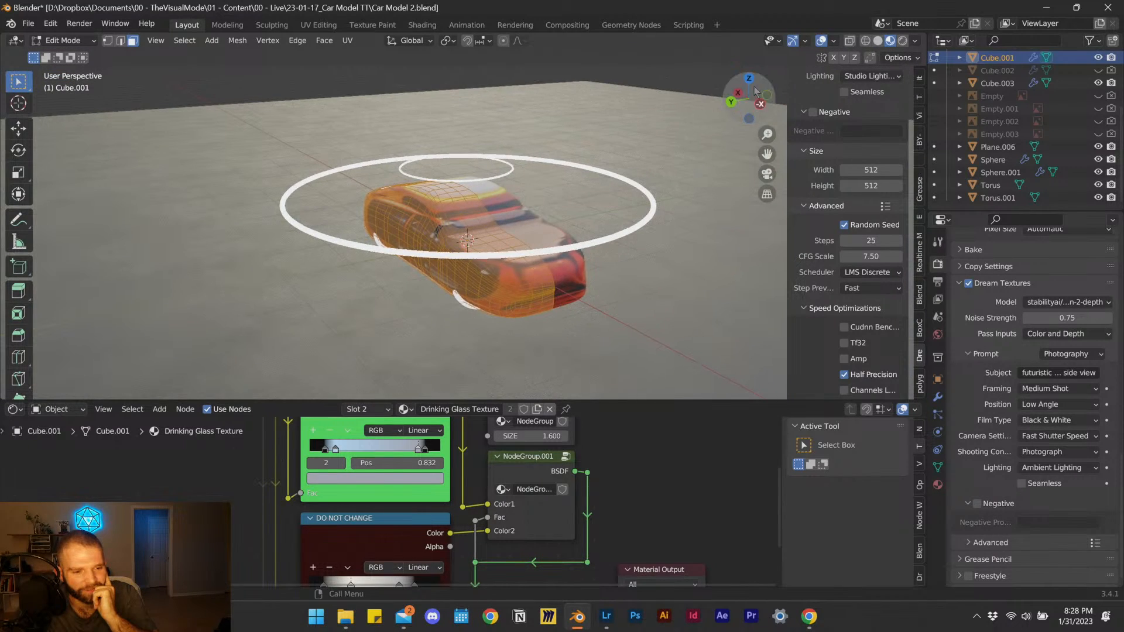
Unwrap the selected body faces with Project from View in the top orthographic view and inspect the result.
left_click(748, 79)
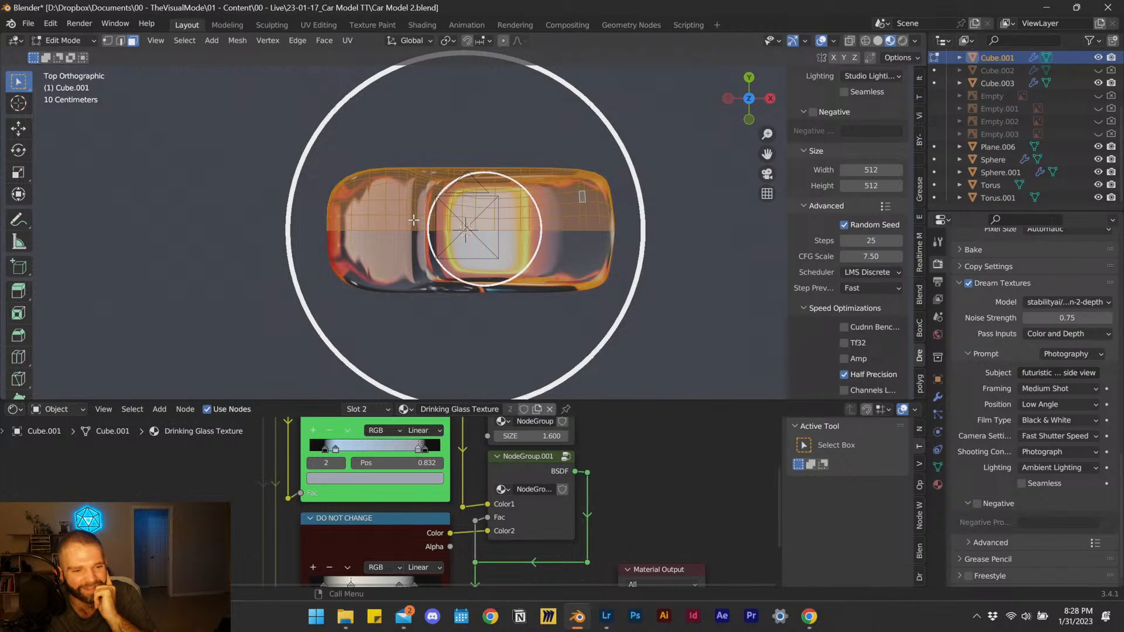
key("u")
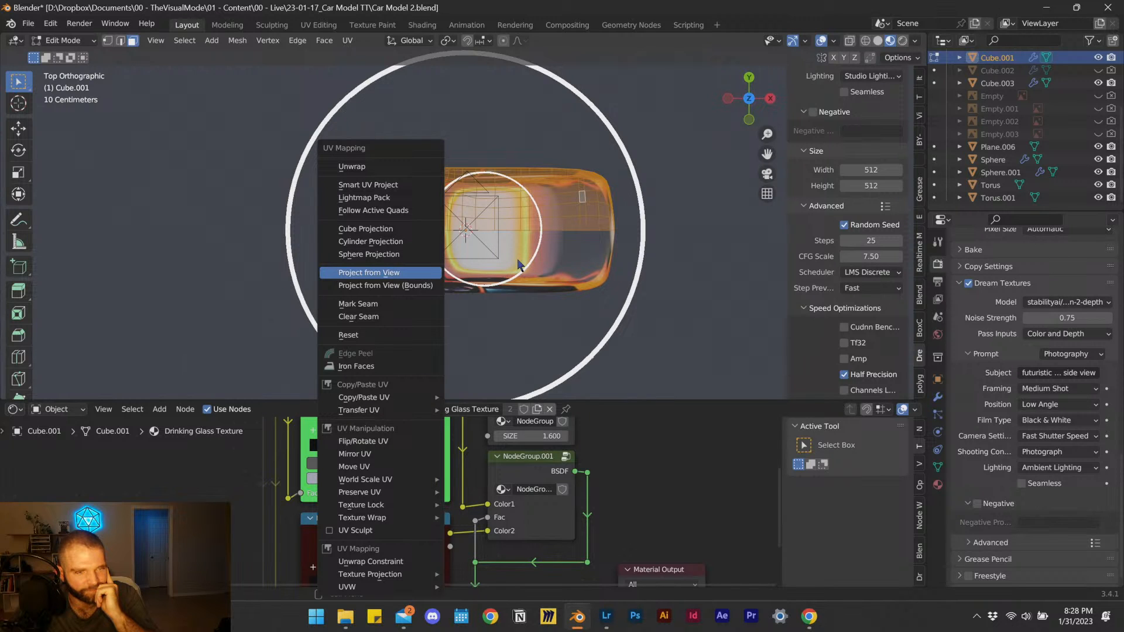
key("Return")
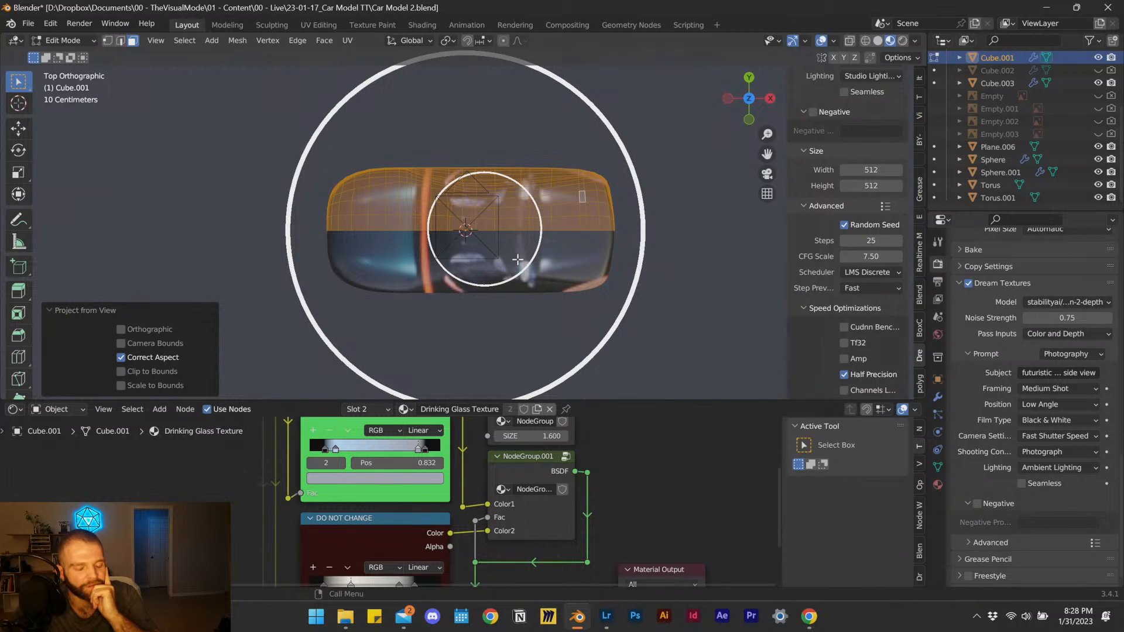
middle_click_drag(401, 329, 650, 264)
In the UV Editing workspace, scale all the selected UVs to about twice their size and place them over the orange car's roof area.
left_click(311, 26)
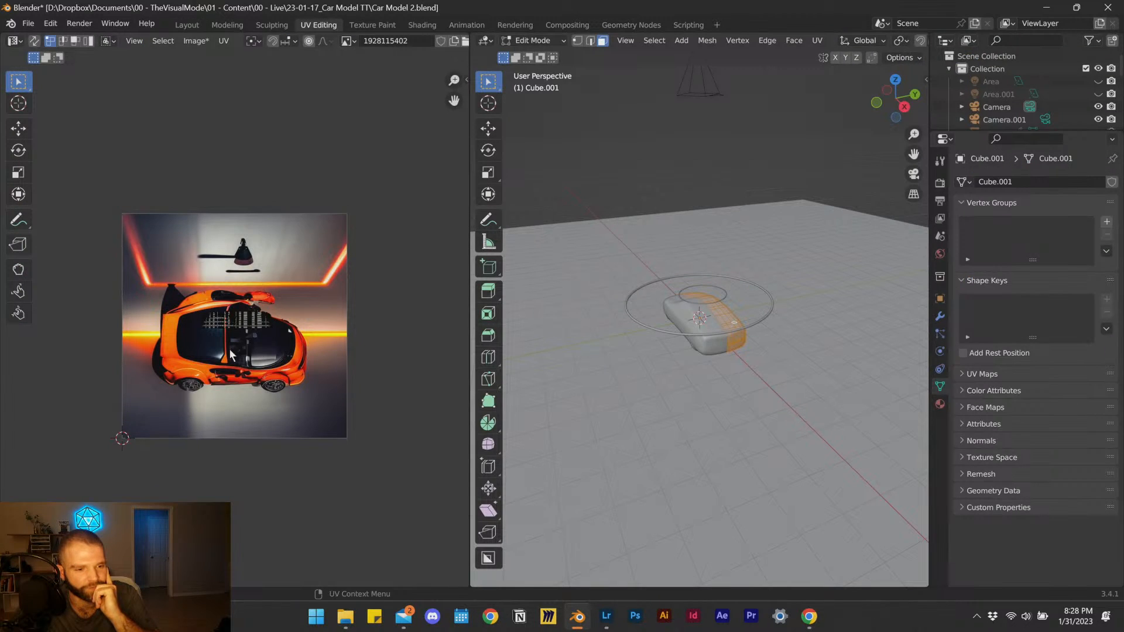
scroll(212, 383, "up", 4)
key("a")
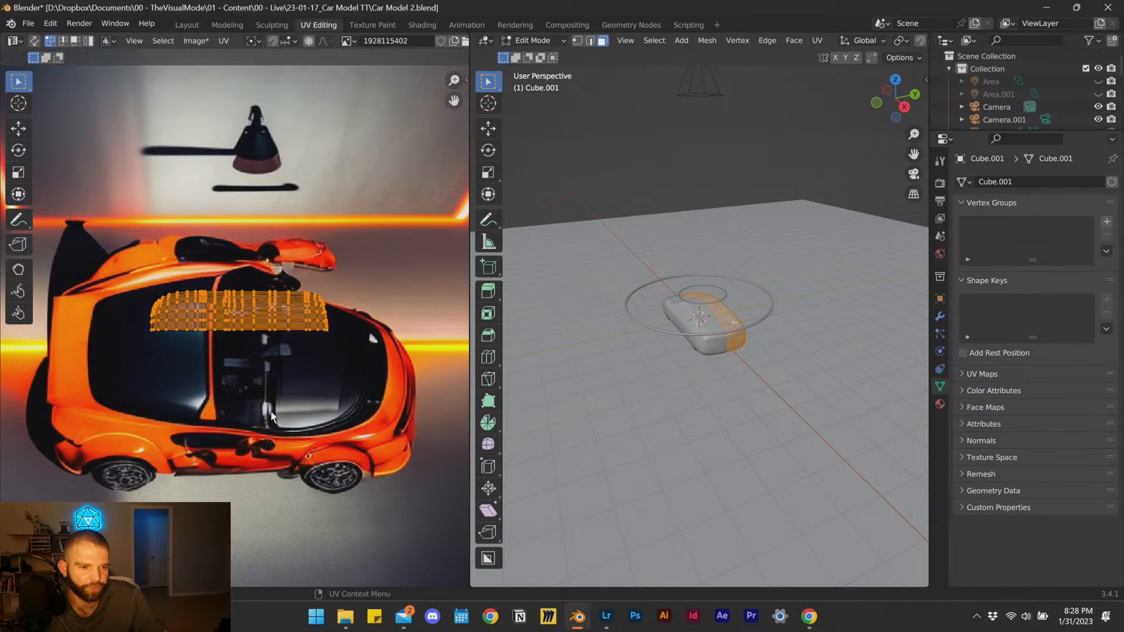
key("g")
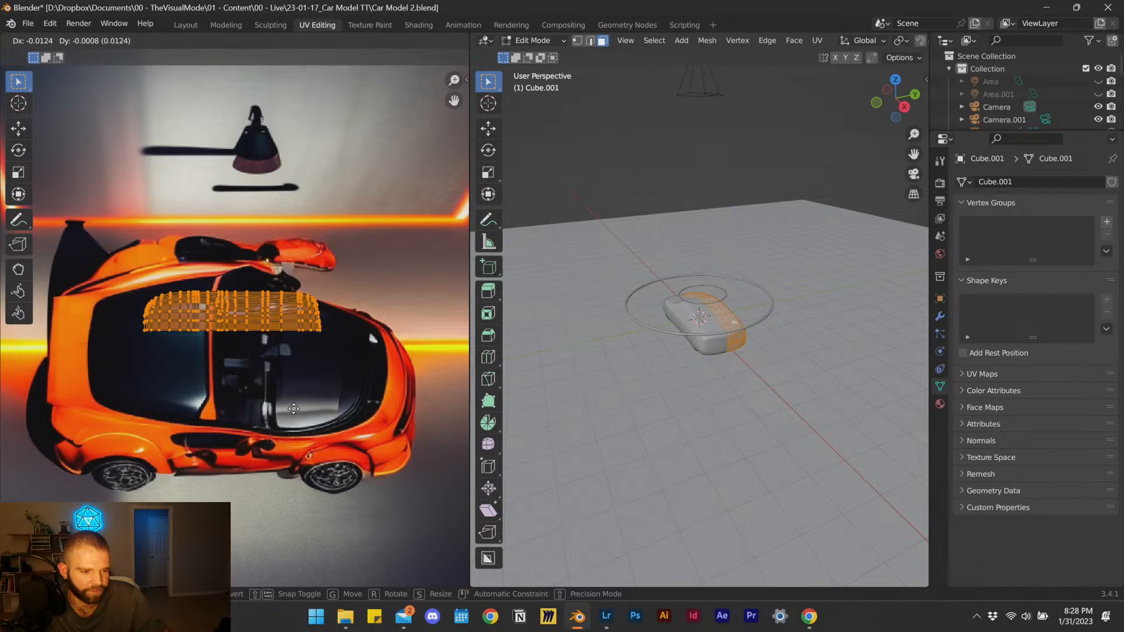
left_click(294, 408)
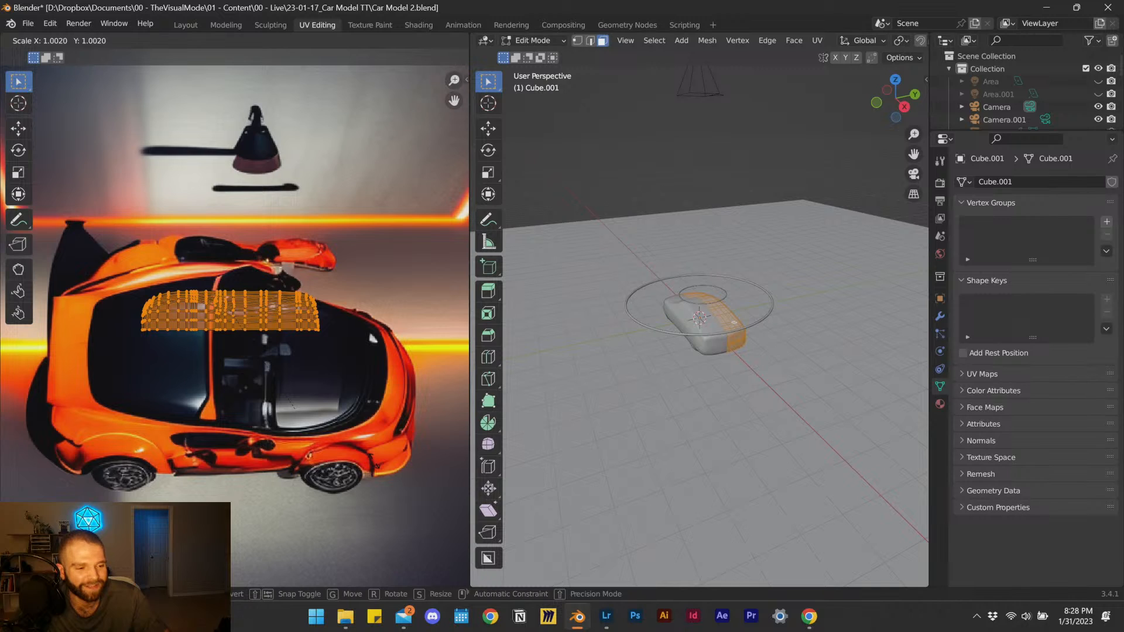
left_click(389, 482)
key("g")
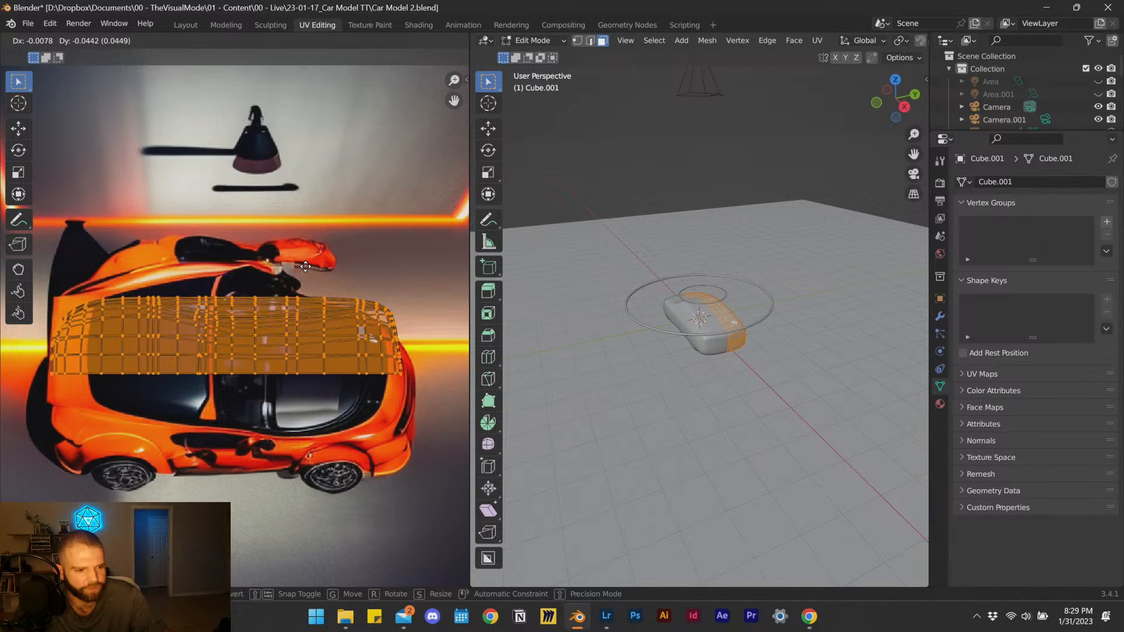
left_click(92, 109)
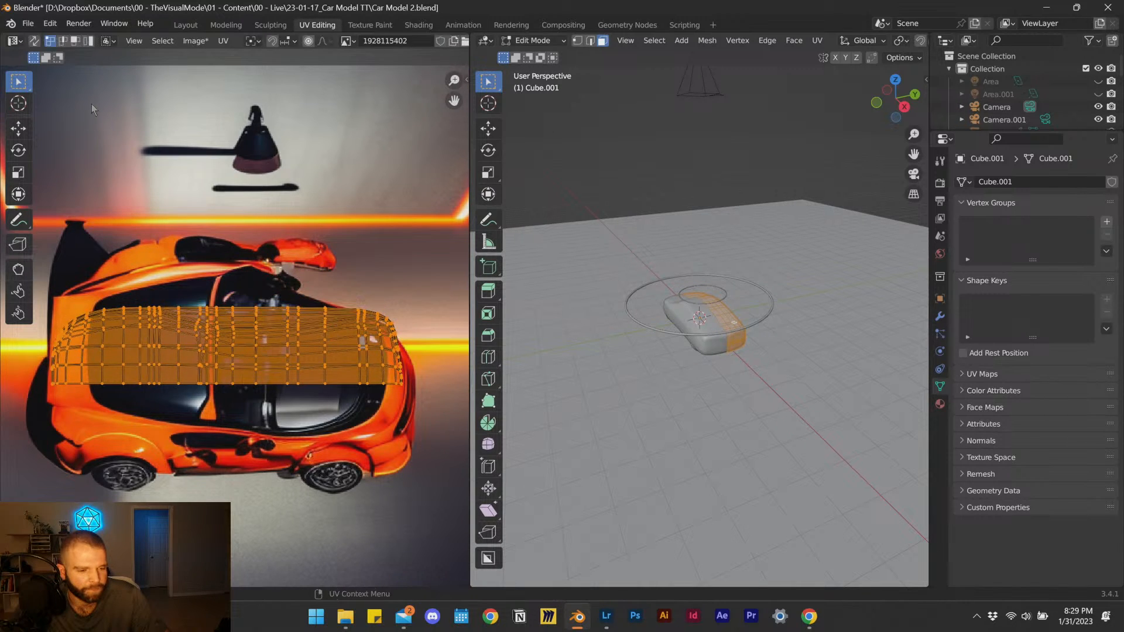
Save the project as a new file named Car Model 3.blend.
left_click(27, 23)
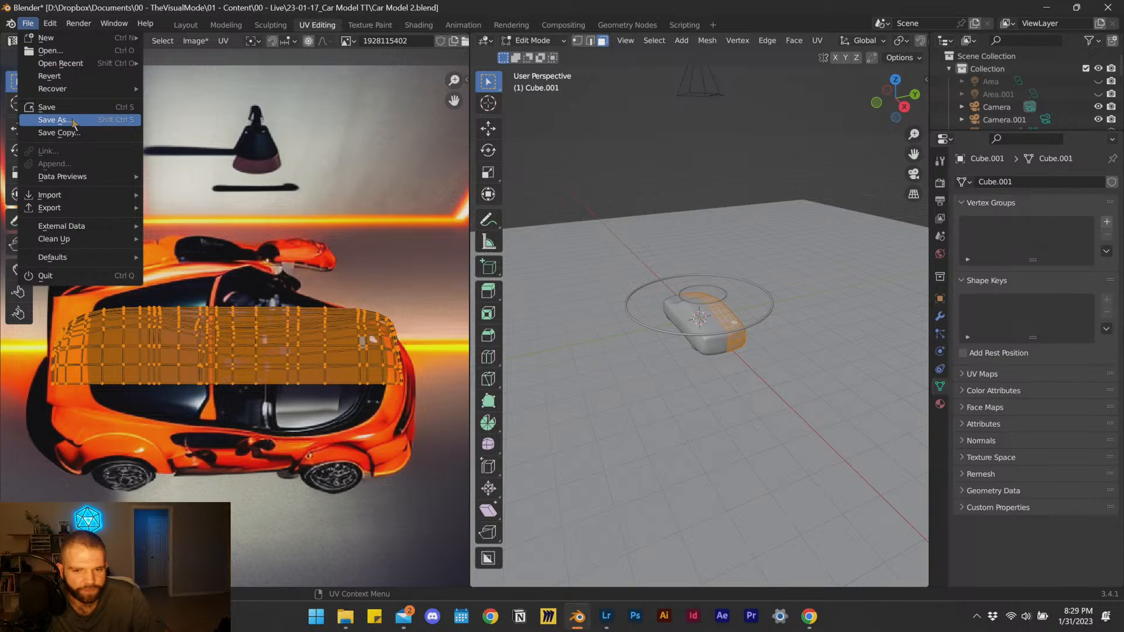
left_click(53, 123)
left_click(421, 487)
left_click_drag(420, 487, 544, 487)
type("3")
left_click(690, 423)
left_click(756, 488)
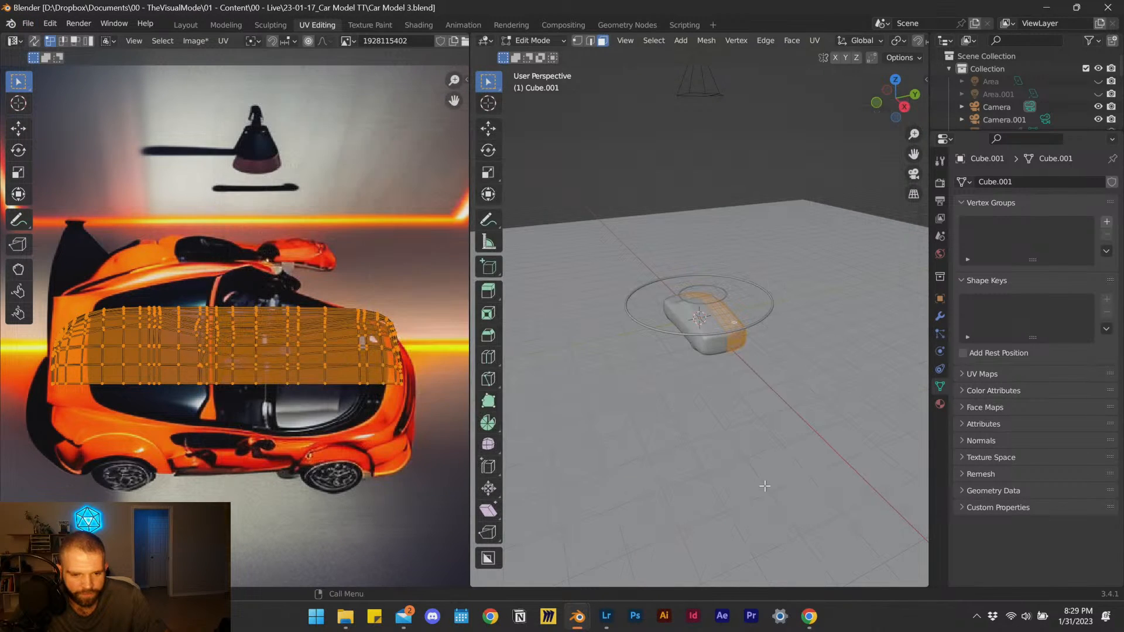
Enlarge the Outliner and delete the objects Cube, Cube.002, all the empties and Plane.006 from the collection.
scroll(1028, 94, "down", 10)
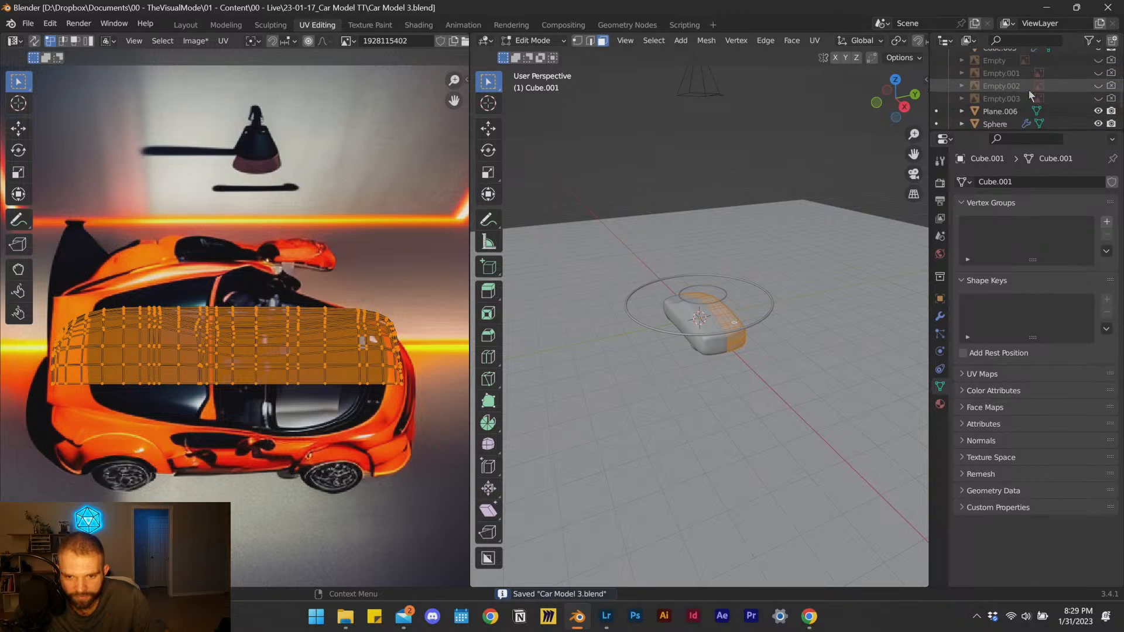
left_click_drag(1021, 129, 1021, 406)
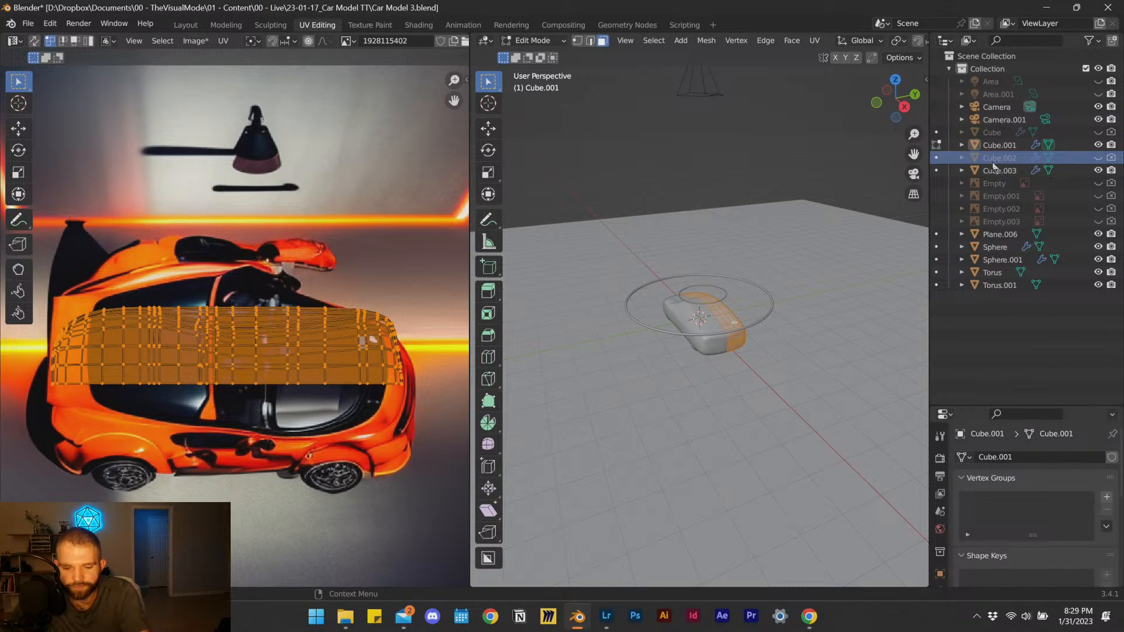
key("x")
left_click(998, 137)
key("x")
left_click(997, 160)
key("x")
left_click(998, 159)
key("x")
left_click(998, 159)
key("x")
left_click(998, 160)
key("x")
left_click(999, 164)
key("x")
Delete Sphere, Sphere.001, Torus, Torus.001 and Cube.003, keeping Cube.001 as the only mesh.
left_click(999, 164)
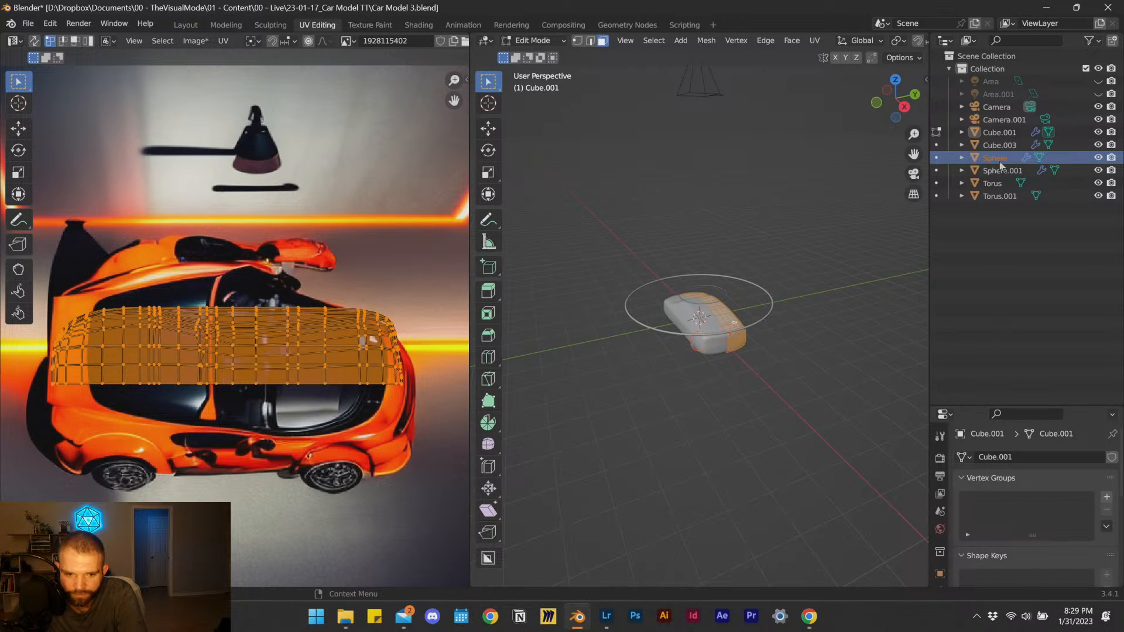
key("x")
left_click(1000, 164)
key("x")
left_click(999, 165)
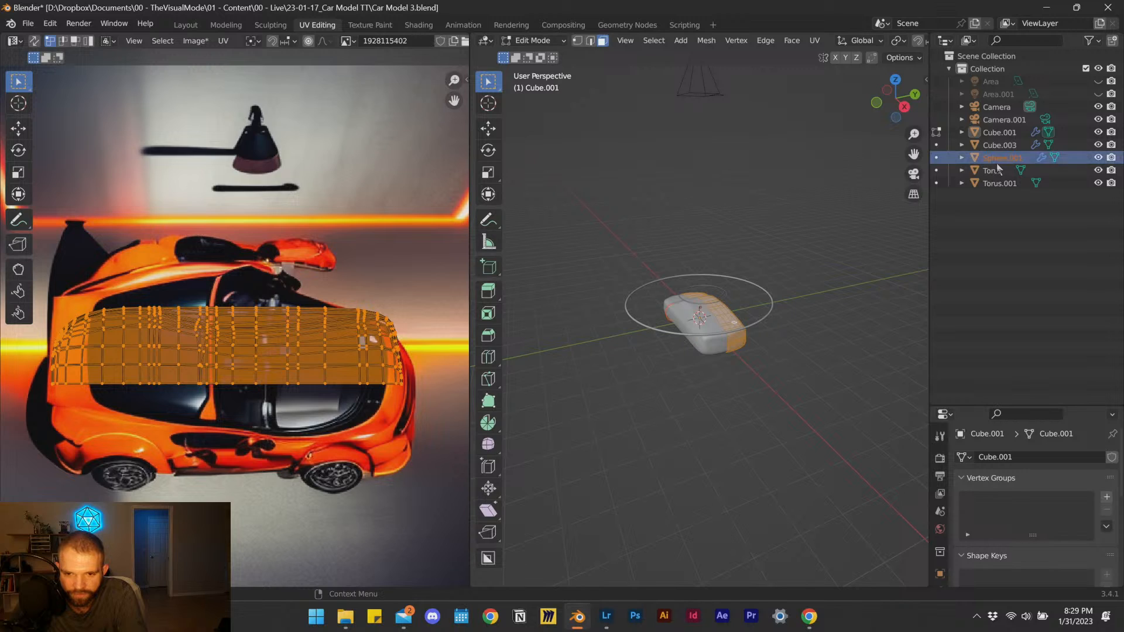
key("x")
left_click(1099, 145)
left_click(1098, 145)
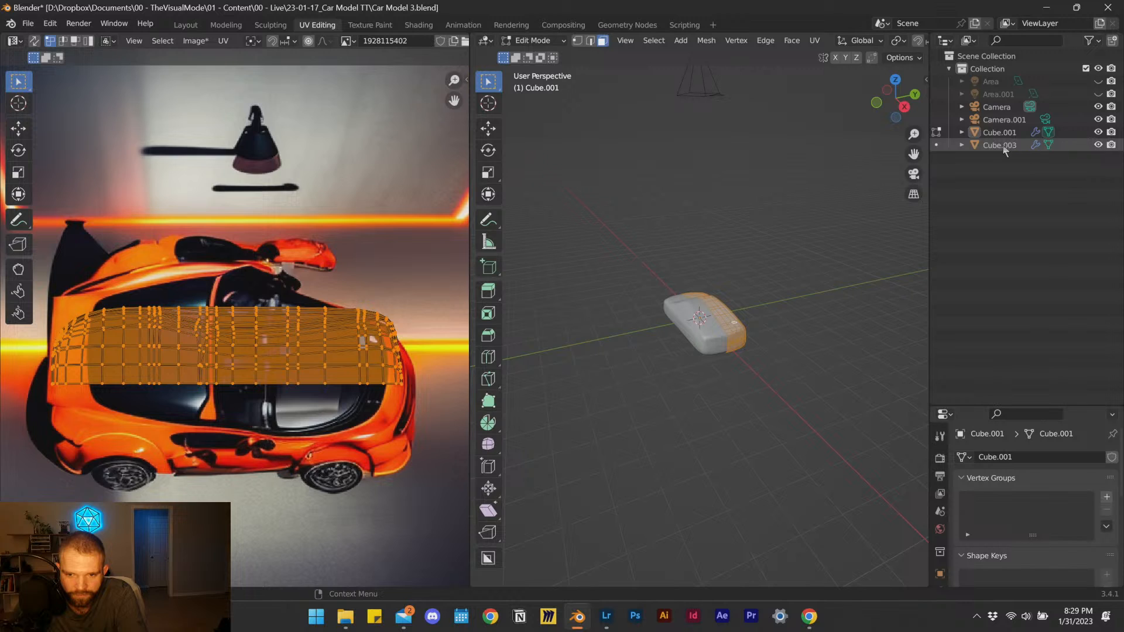
key("x")
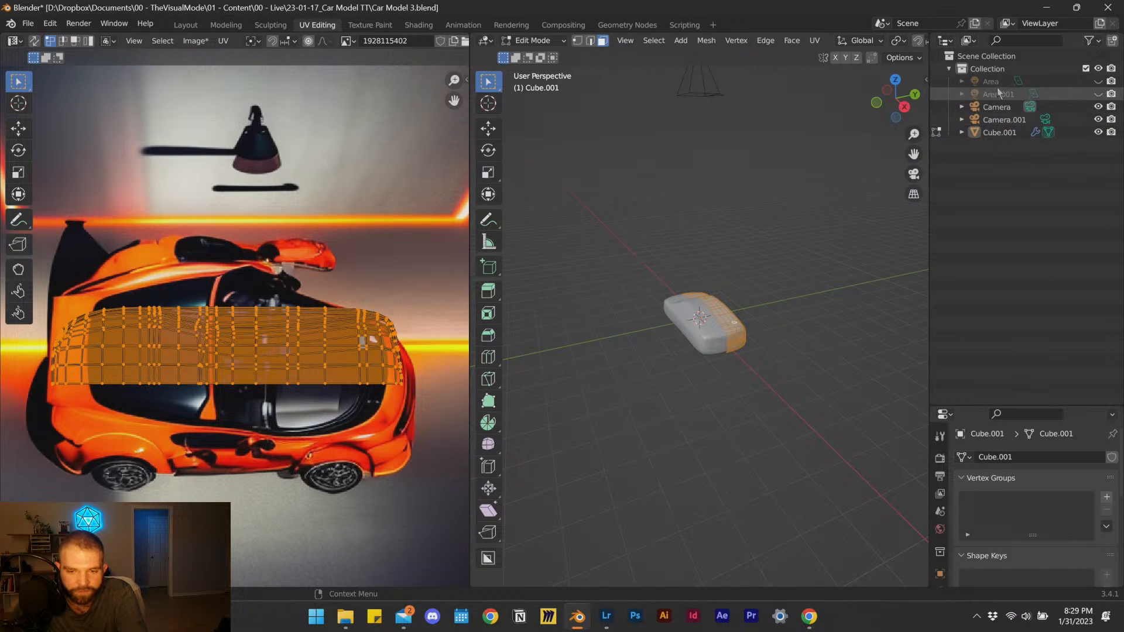
Clear the face selection on the car body and save the file.
left_click(780, 300)
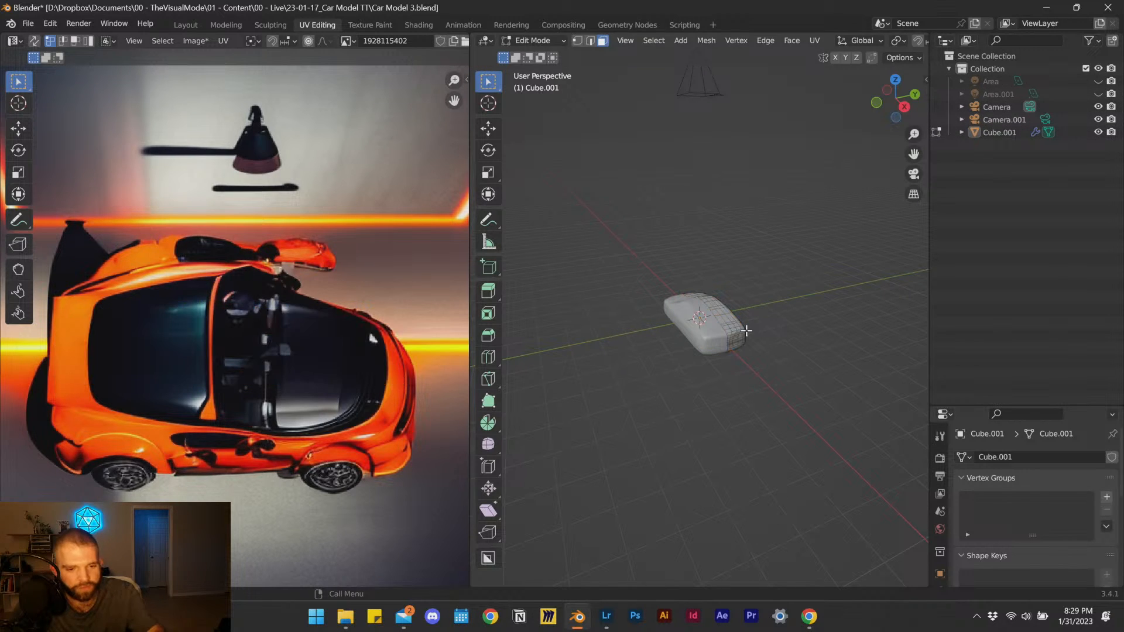
mouse_move(680, 363)
middle_mouse_down()
mouse_move(740, 343)
mouse_move(620, 354)
mouse_move(697, 339)
middle_mouse_up()
key("ctrl+s")
Box-select the car body's faces in wireframe shading and return to the textured material preview.
scroll(644, 353, "up", 5)
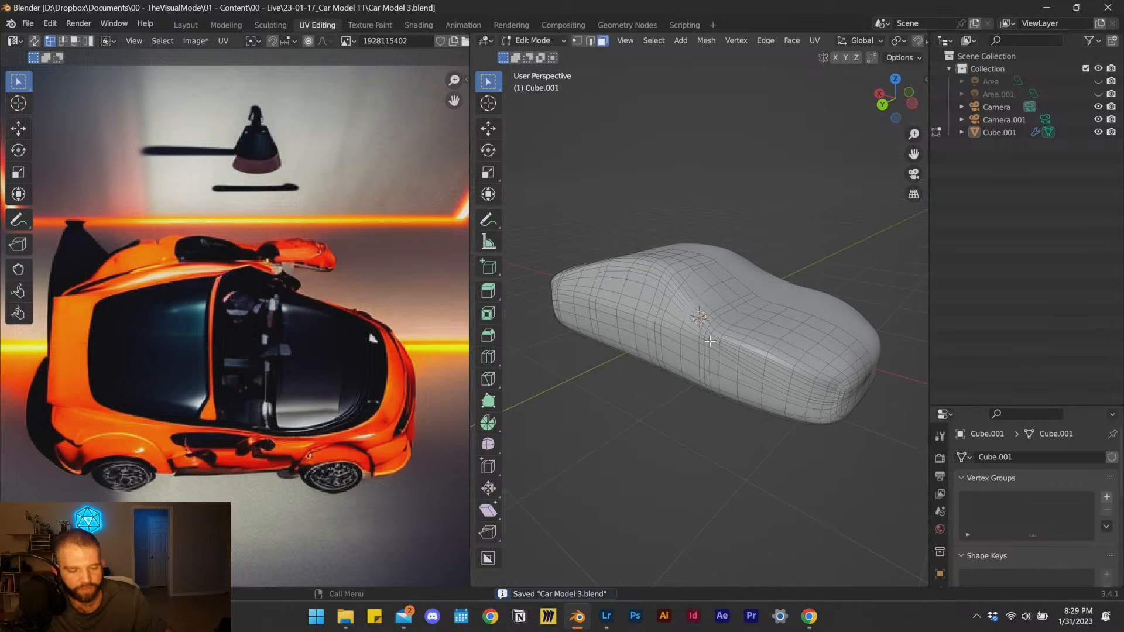
key("z")
left_click(598, 345)
mouse_move(613, 319)
left_mouse_down()
mouse_move(913, 521)
mouse_move(902, 515)
left_mouse_up()
key("z")
left_click(726, 525)
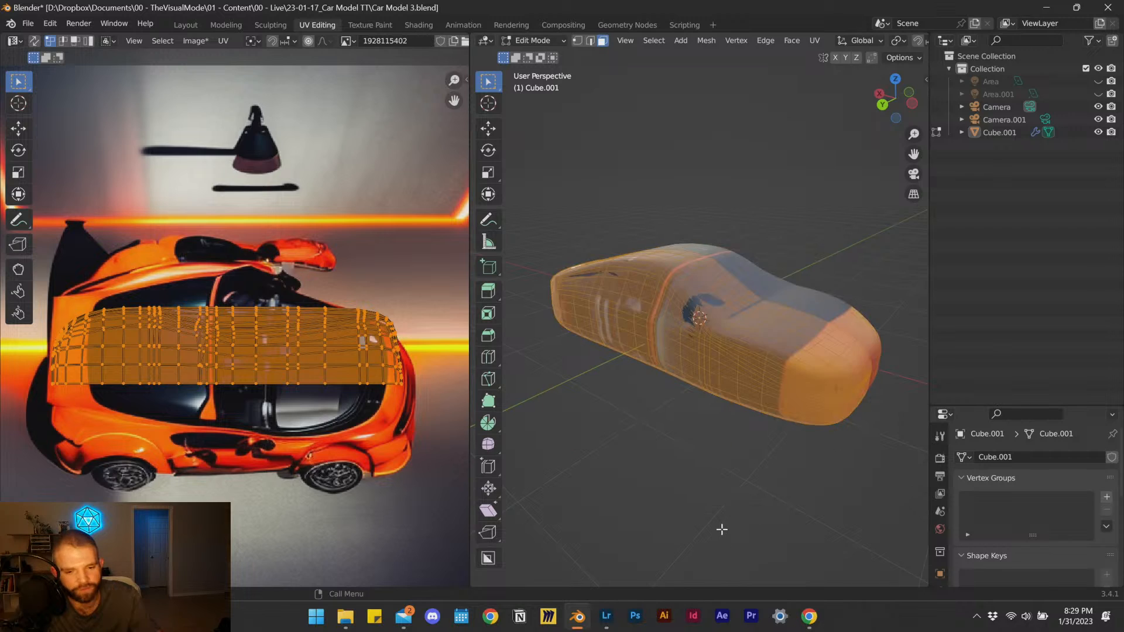
Scale the selected UVs over the orange car image by about 1.23.
scroll(669, 425, "down", 2)
middle_click_drag(668, 424, 704, 410)
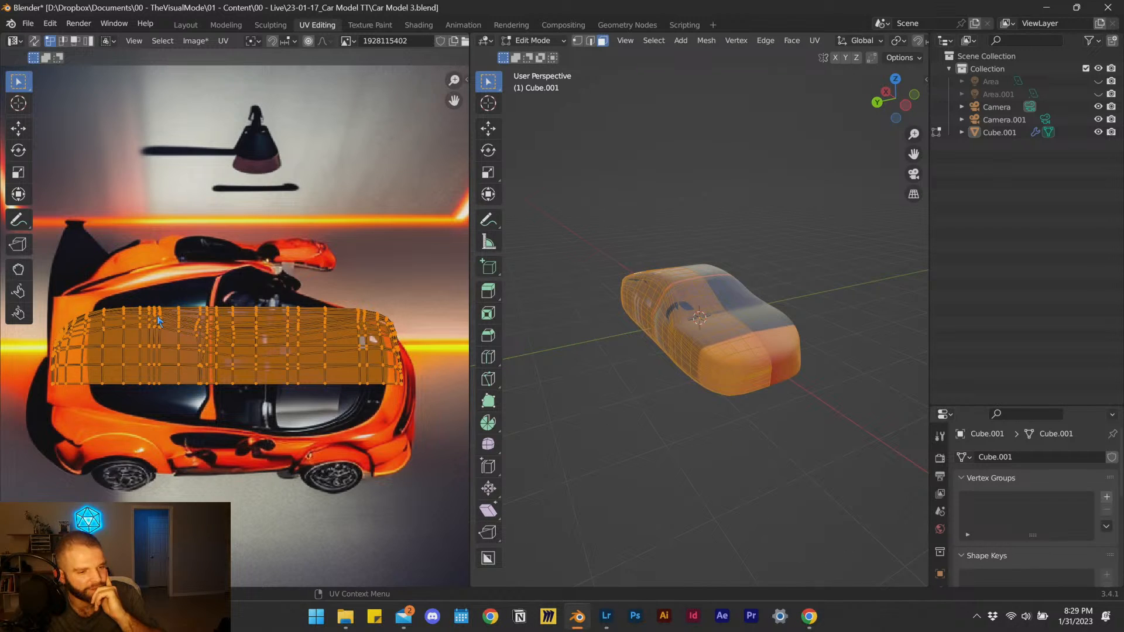
key("s")
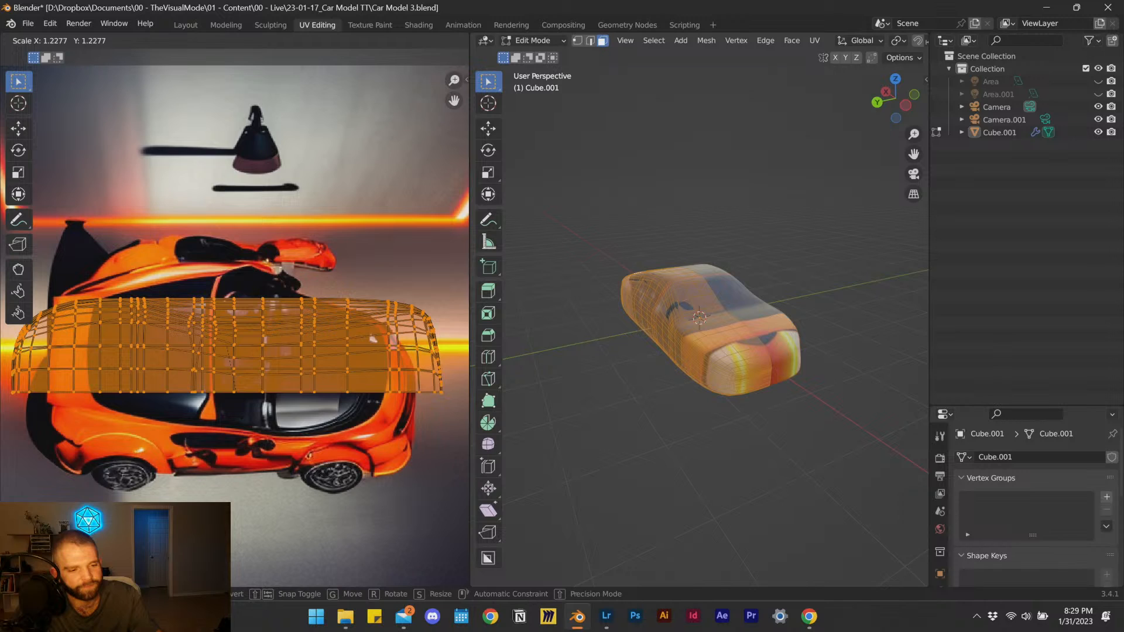
left_click(240, 417)
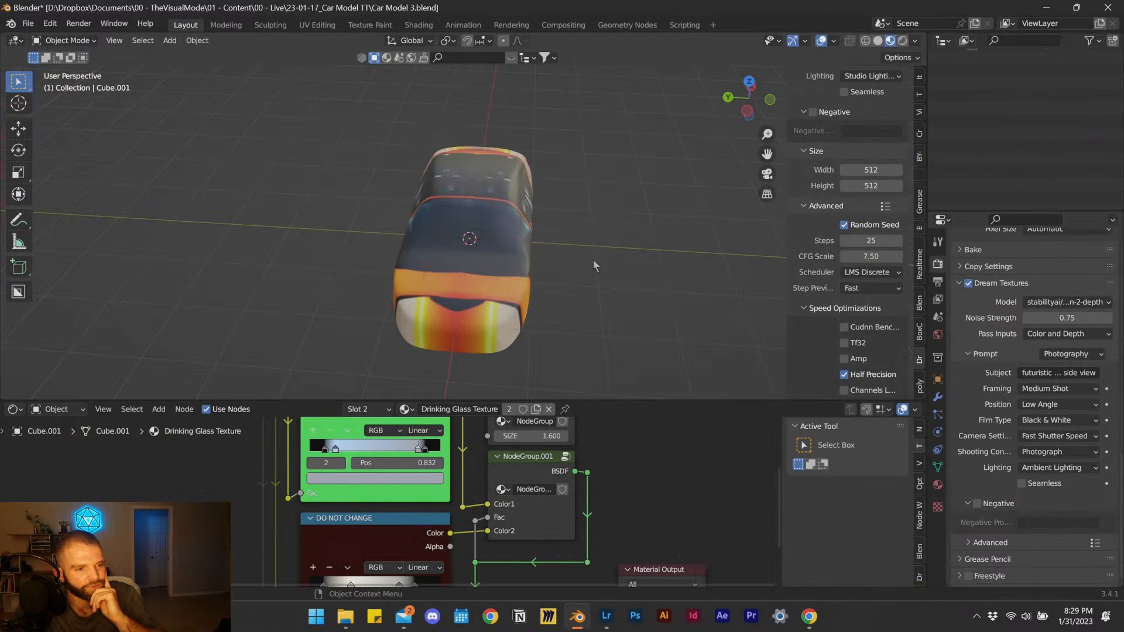
In the Layout workspace, show the car body in the back orthographic view and enter Edit Mode.
left_click(748, 113)
left_click(770, 99)
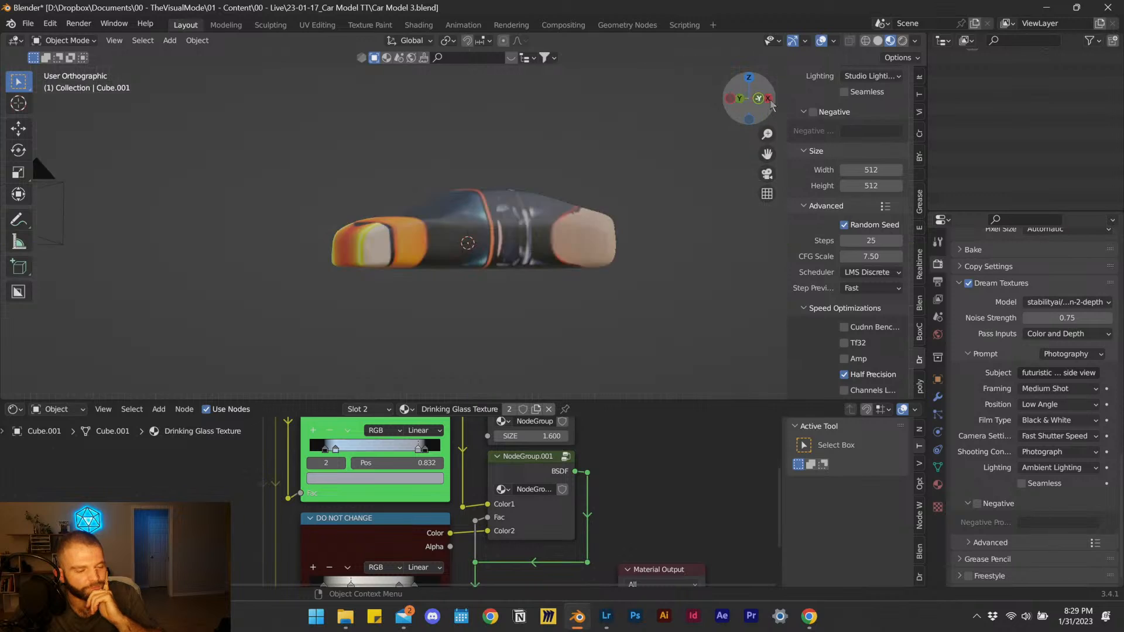
left_click(749, 98)
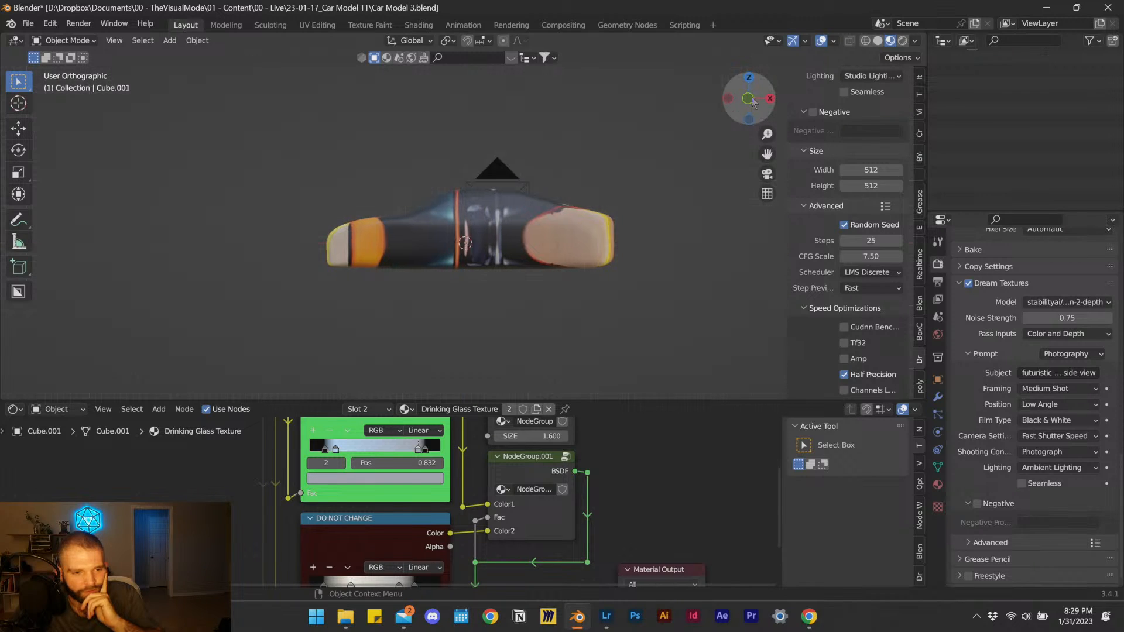
key("Tab")
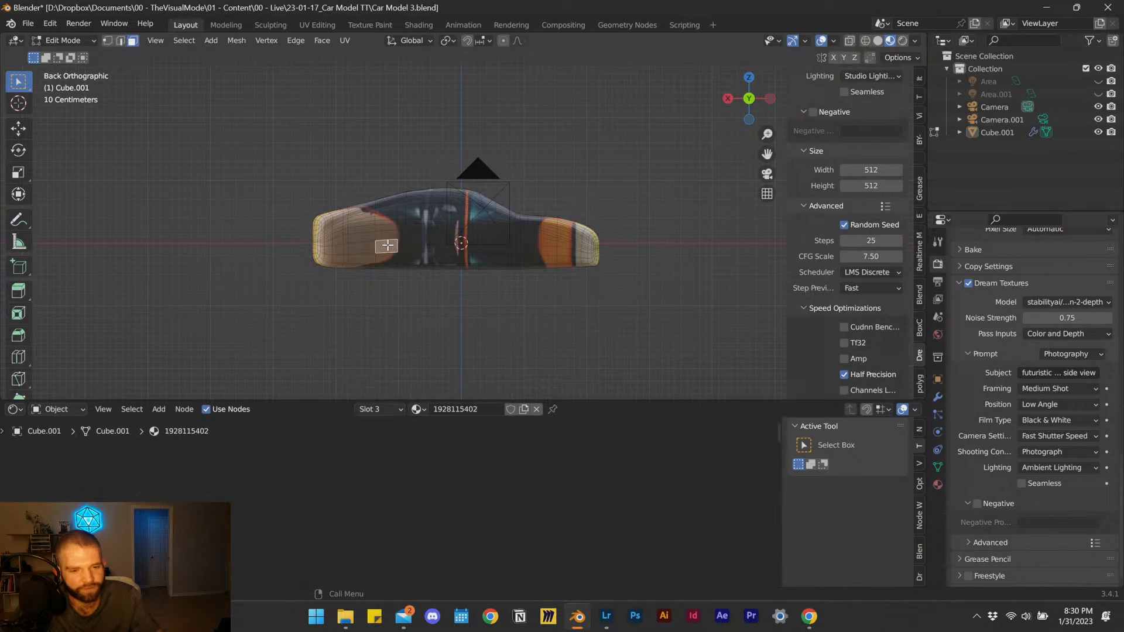
Box-select all the body faces through the mesh in wireframe shading and restore the material preview.
left_click_drag(258, 168, 738, 353)
key("z")
left_click(234, 298)
left_click_drag(239, 156, 794, 387)
key("z")
left_click(539, 466)
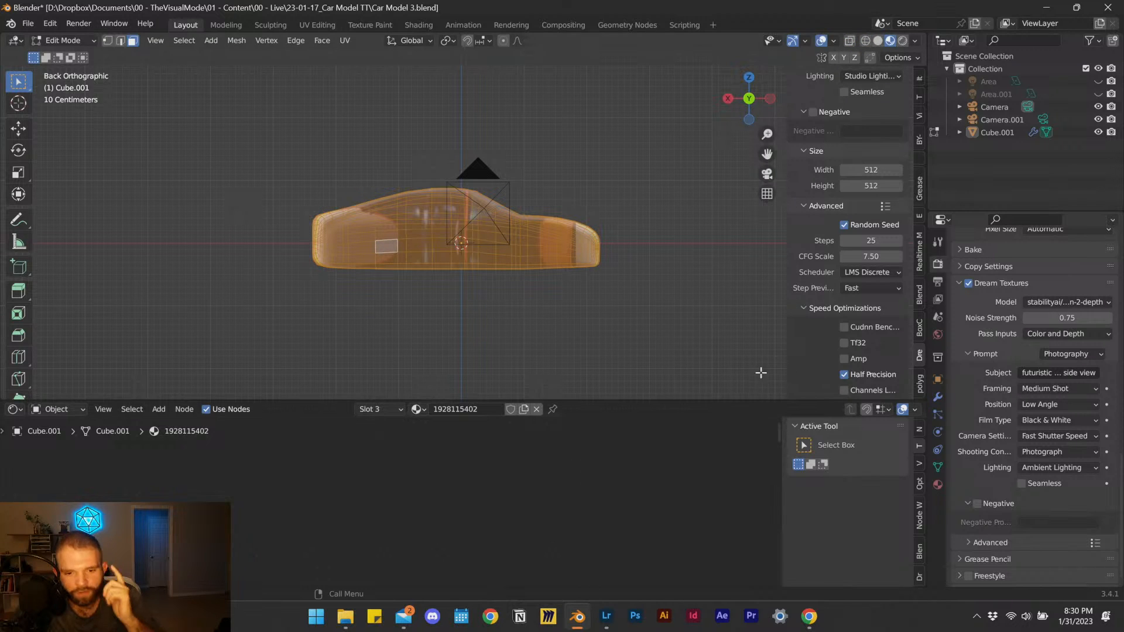
Set the Dream Textures scheduler to Euler Discrete, add "side view," before "8k" in the projection subject, and choose another Position option.
left_click(871, 273)
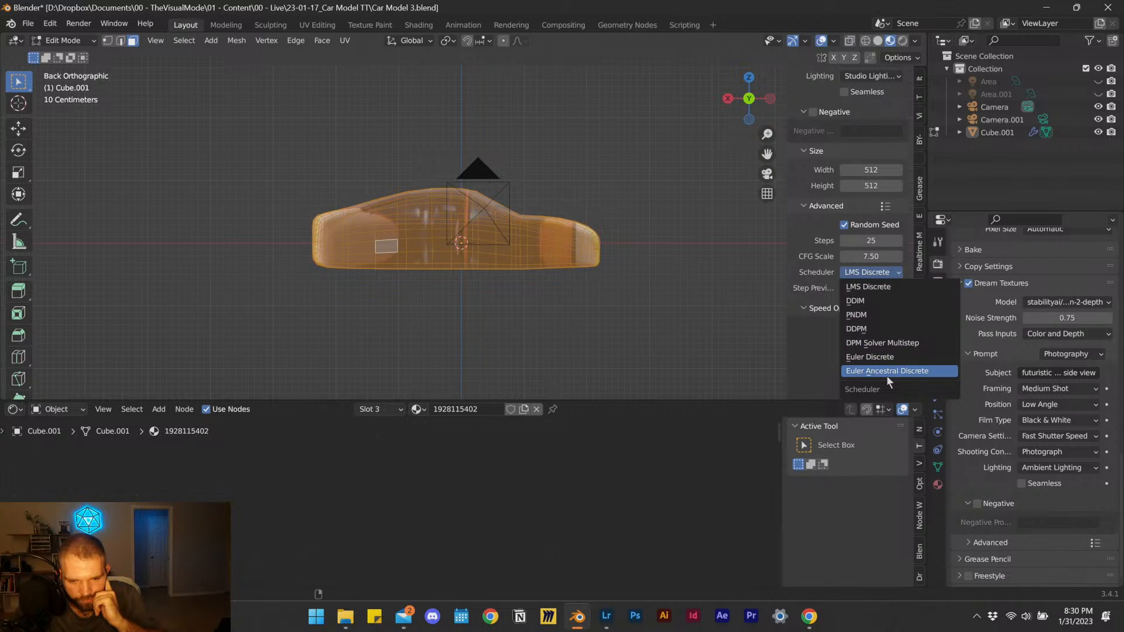
left_click(901, 357)
scroll(877, 111, "up", 3)
scroll(877, 111, "up", 4)
left_click(880, 133)
left_click(881, 133)
key("ctrl+a")
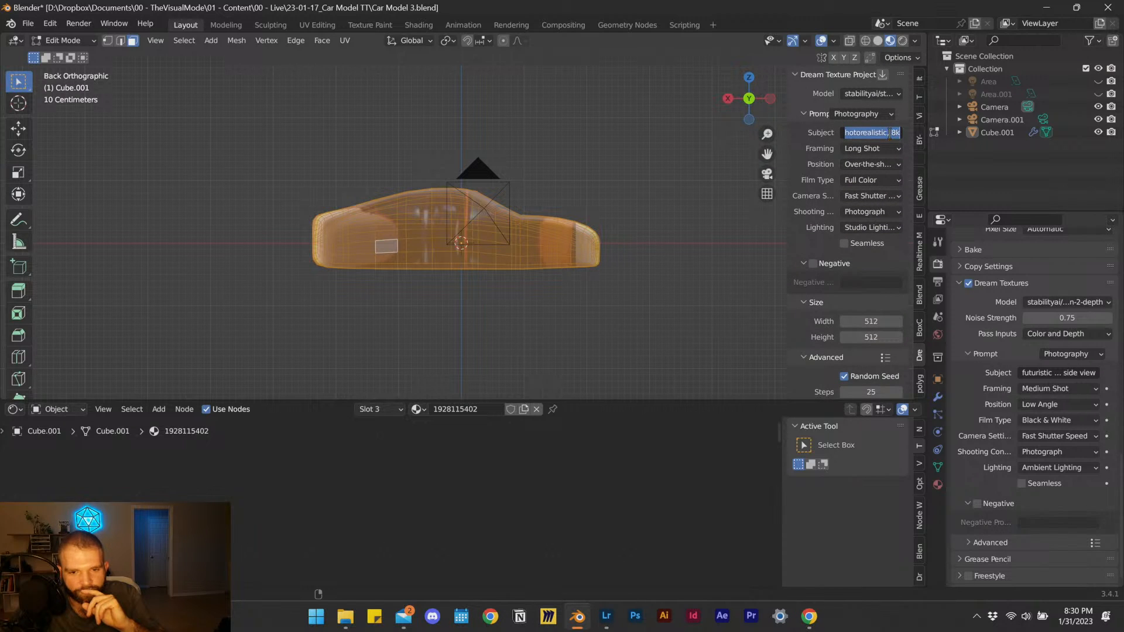
left_click(890, 134)
type("side view,")
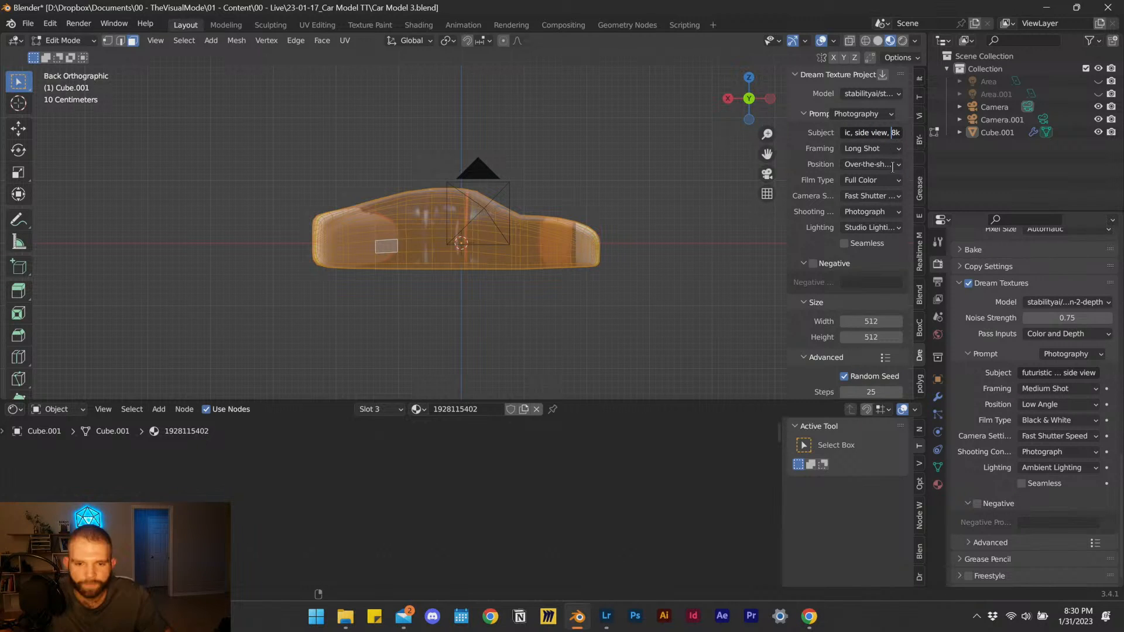
left_click(871, 166)
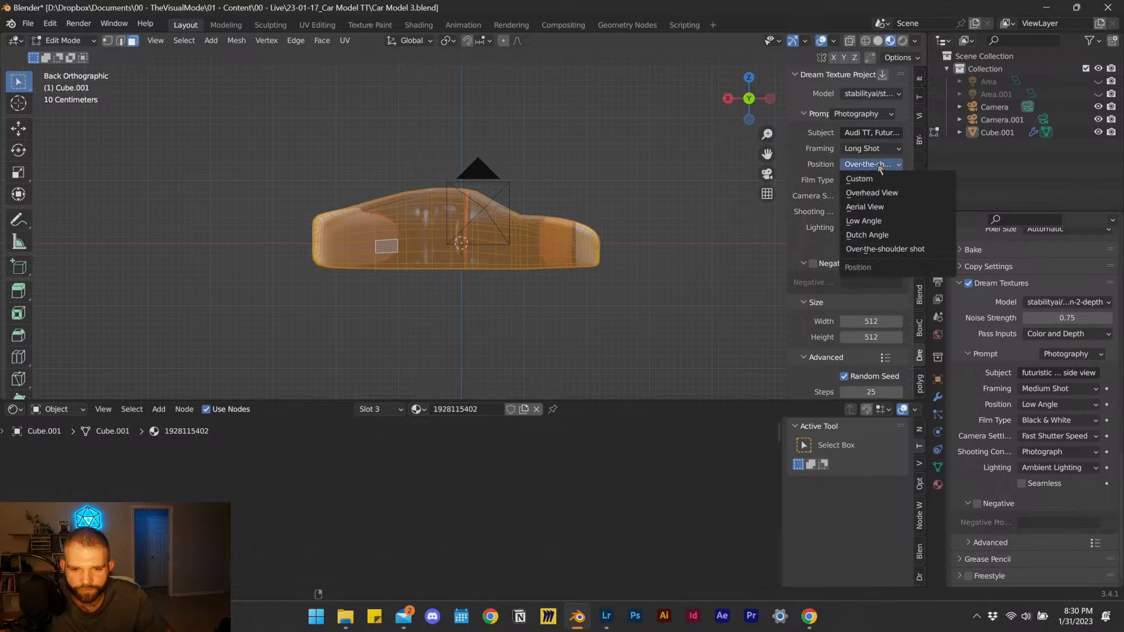
left_click(901, 227)
Try to project the dream texture onto the selected body faces from the back orthographic view.
scroll(804, 254, "down", 10)
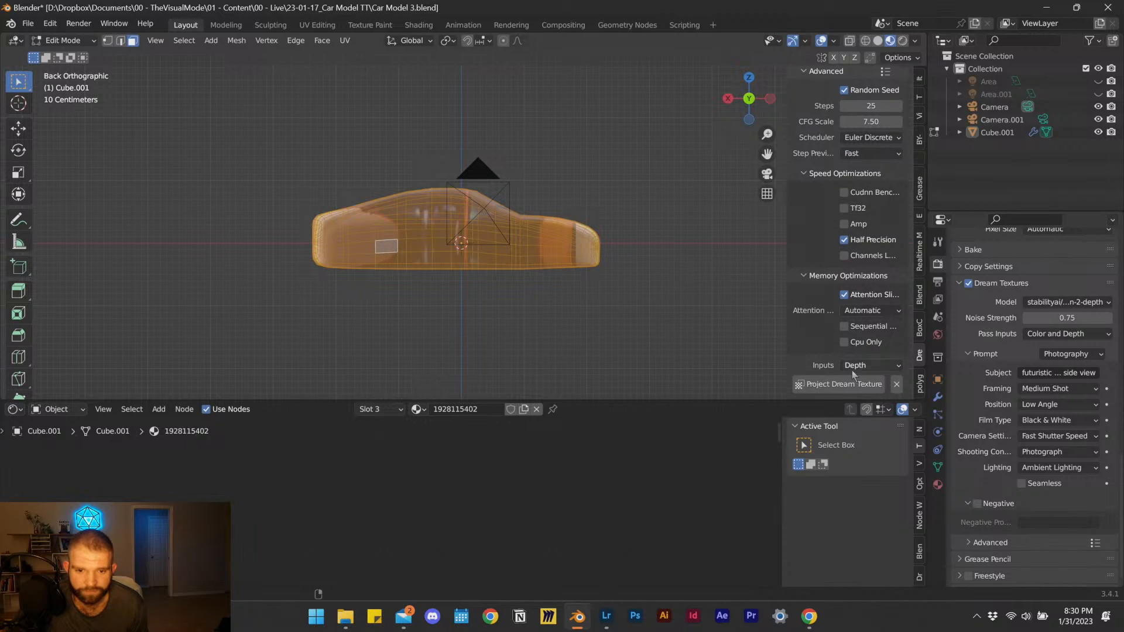
left_click(834, 385)
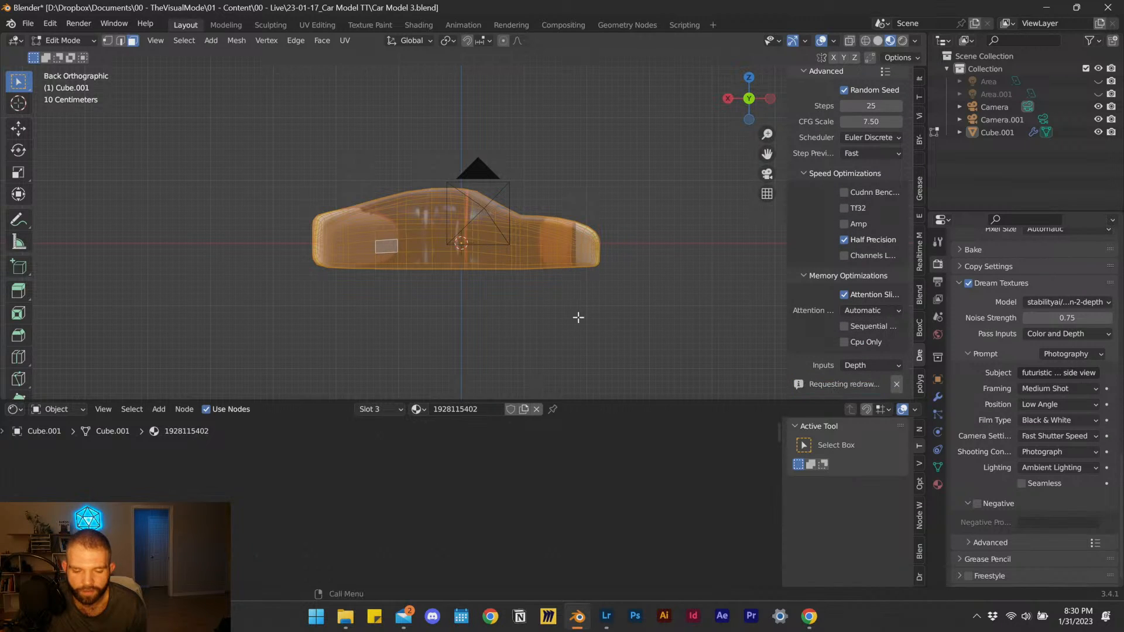
scroll(508, 266, "up", 4)
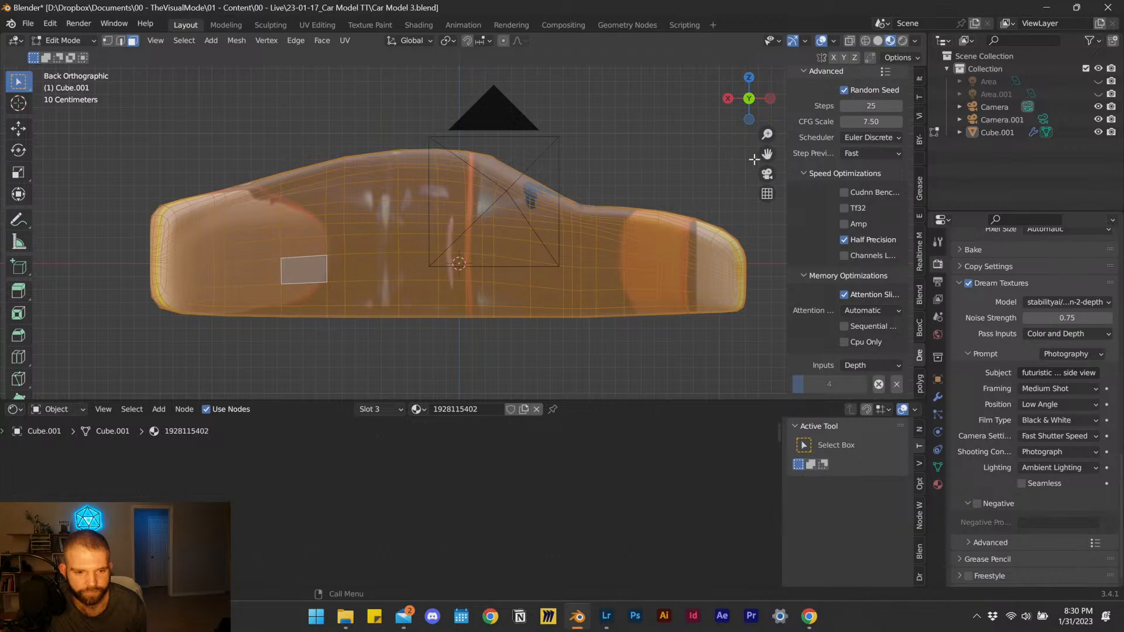
left_click_drag(767, 154, 741, 160)
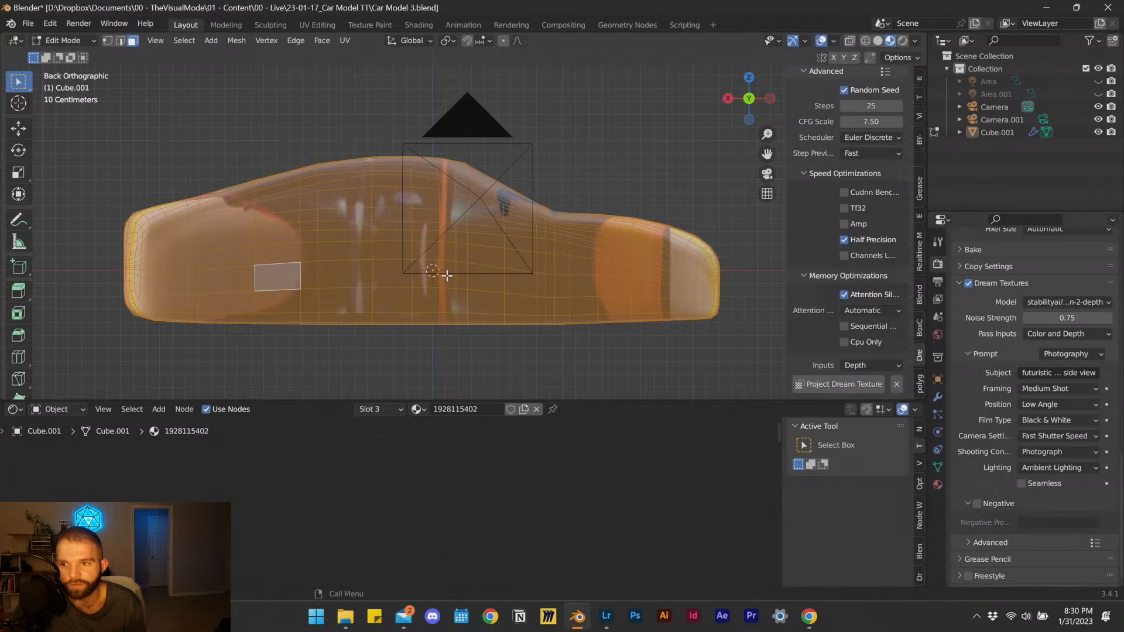
scroll(417, 242, "up", 1)
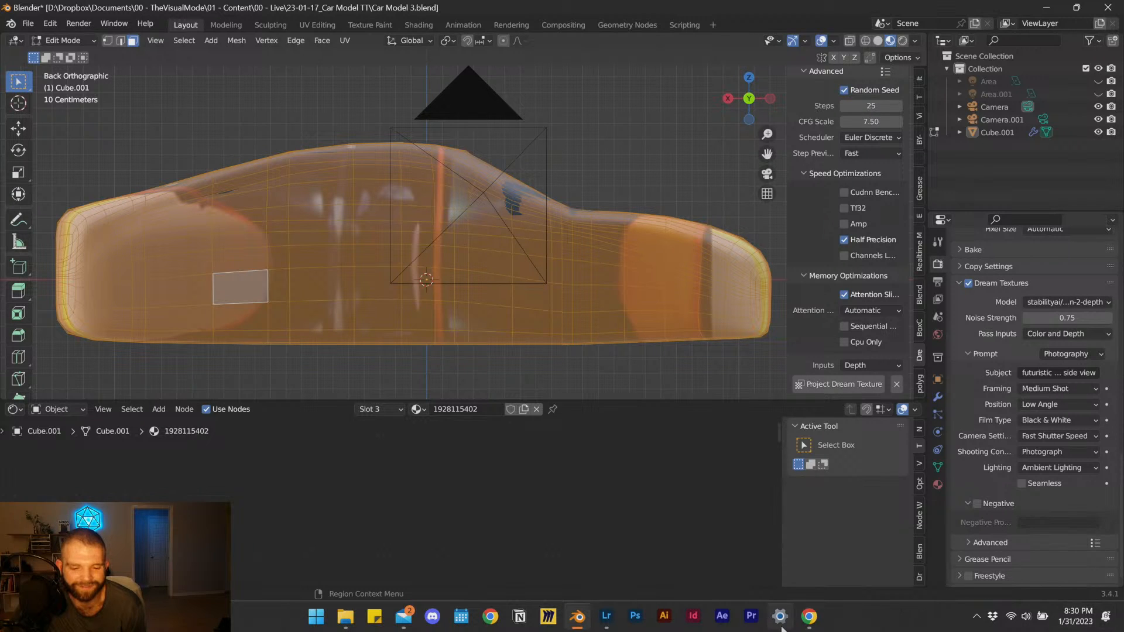
Close the Chrome window with the slides, project the dream texture onto the selected faces again, and inspect the body.
left_click(810, 616)
left_click(1110, 10)
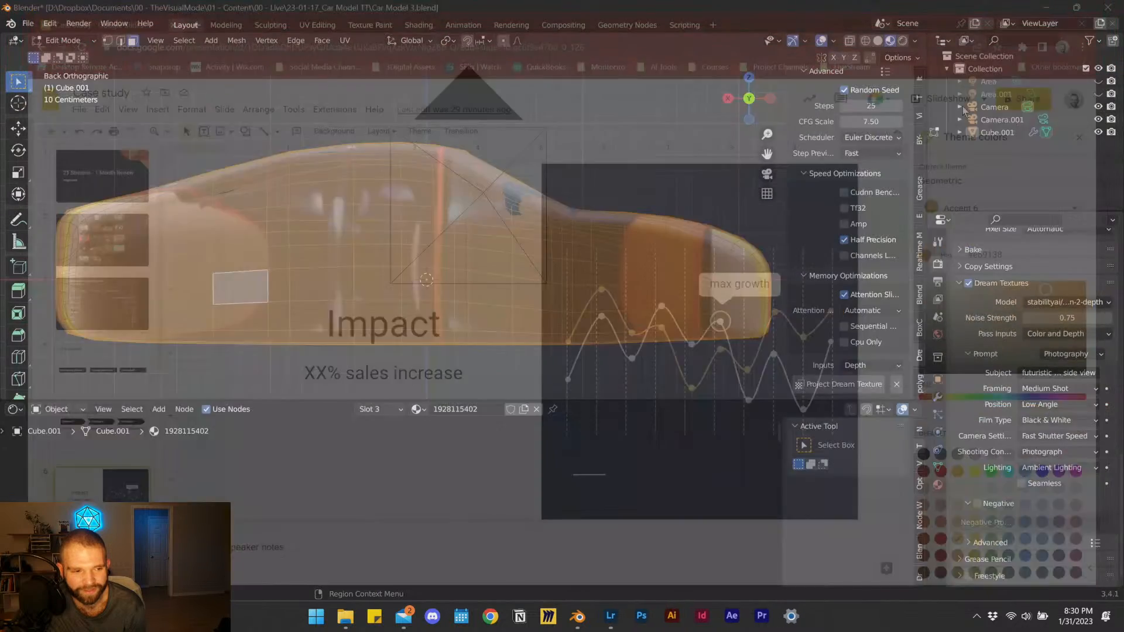
left_click(839, 385)
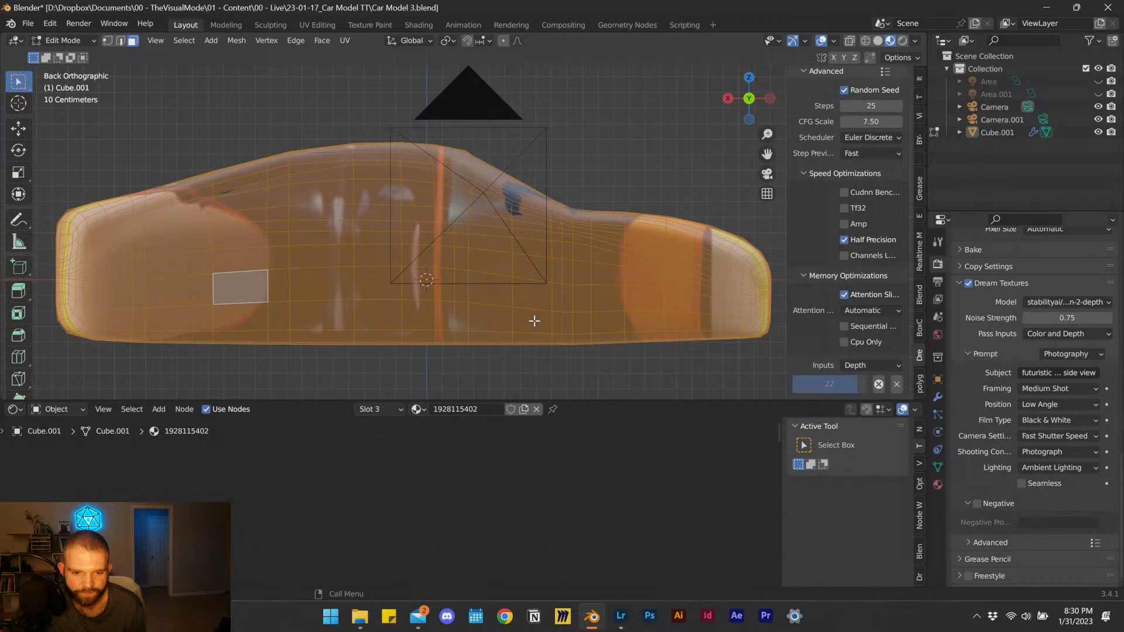
middle_click_drag(539, 320, 417, 319)
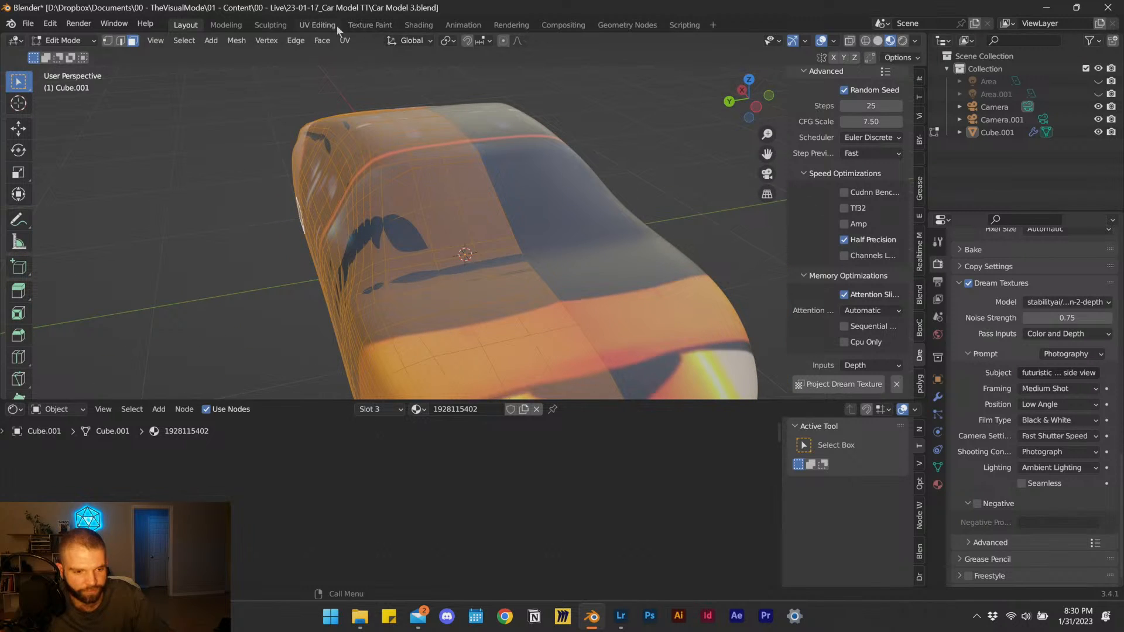
left_click(317, 25)
left_click(348, 41)
left_click(364, 69)
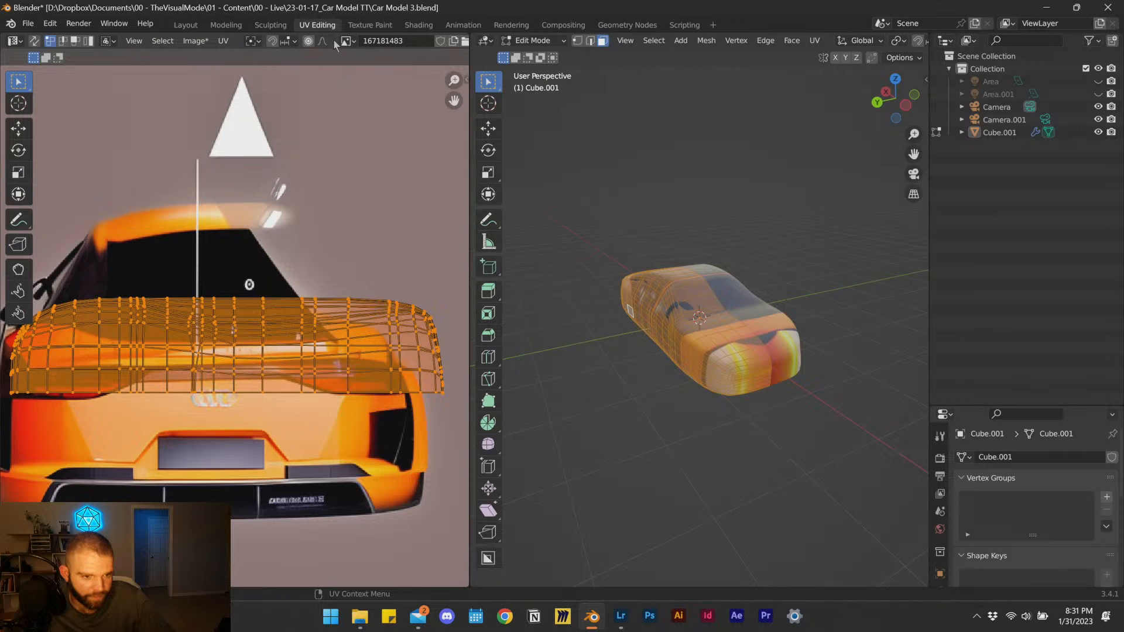
left_click(349, 41)
left_click(362, 70)
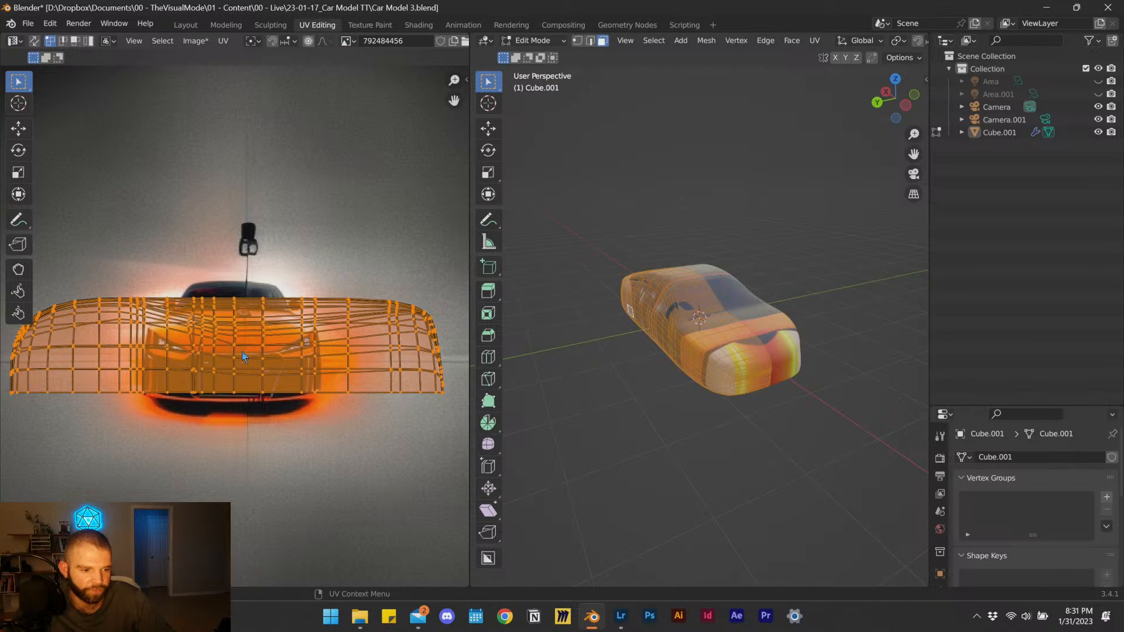
scroll(244, 356, "down", 1)
left_click(345, 41)
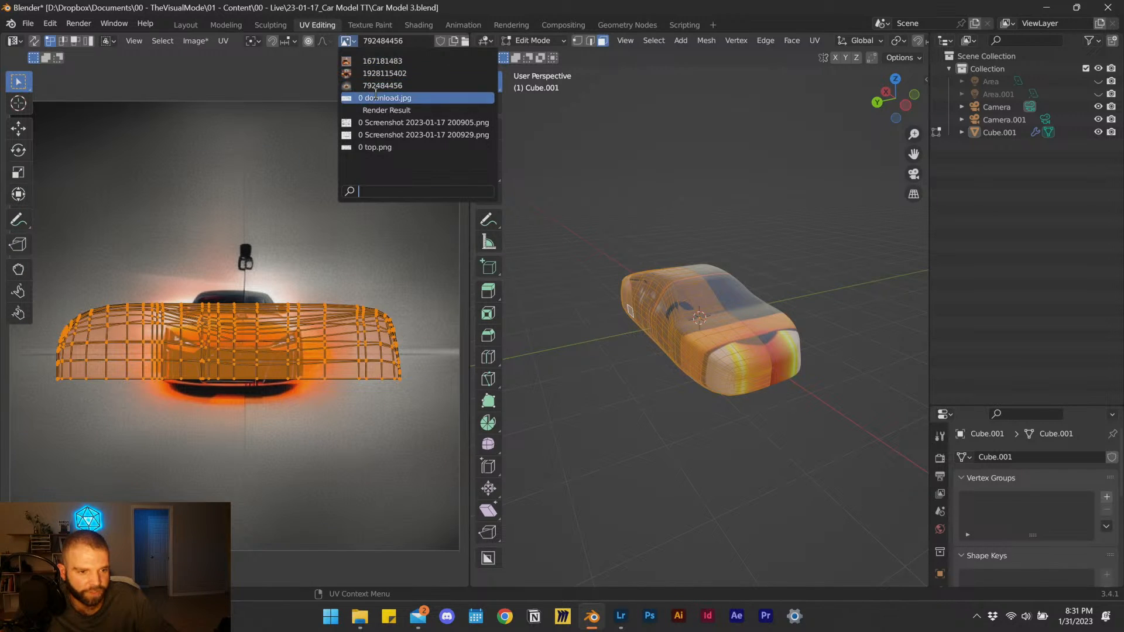
left_click(368, 61)
left_click(347, 41)
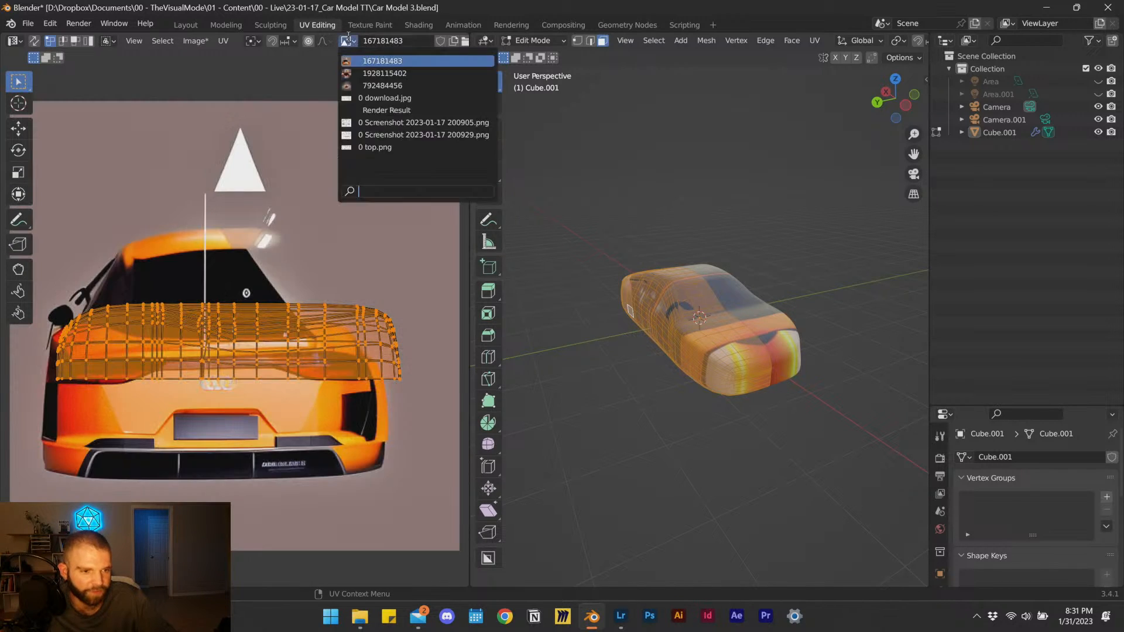
left_click(365, 73)
left_click(348, 41)
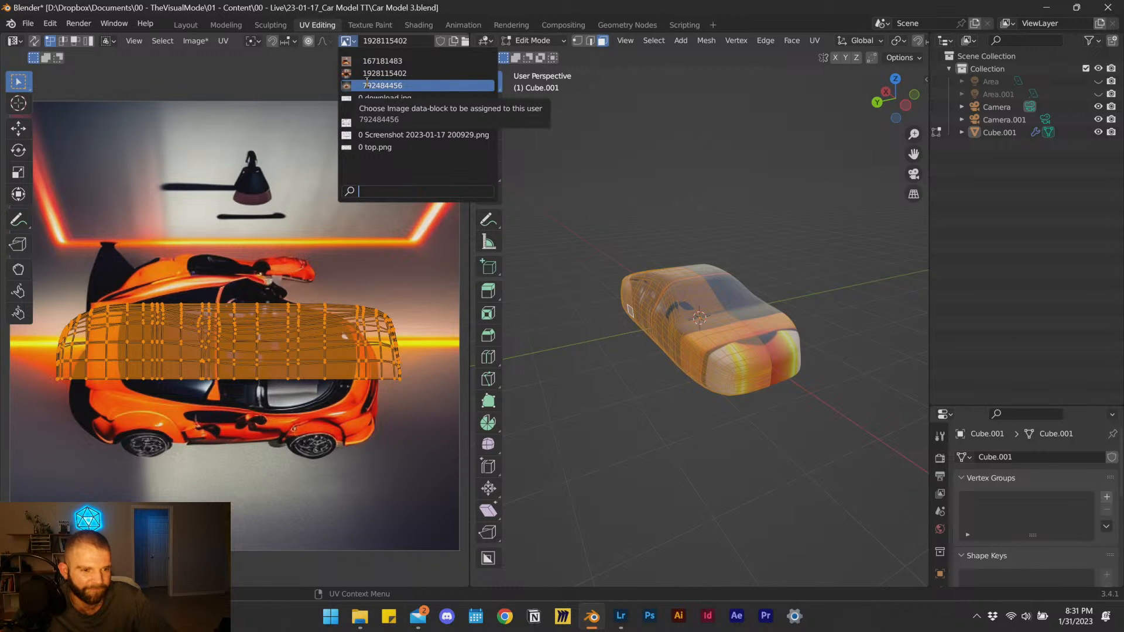
left_click(367, 85)
View the rear and front blueprint screenshots and the side blueprint download.jpg behind the body's UVs.
left_click(346, 41)
left_click(378, 138)
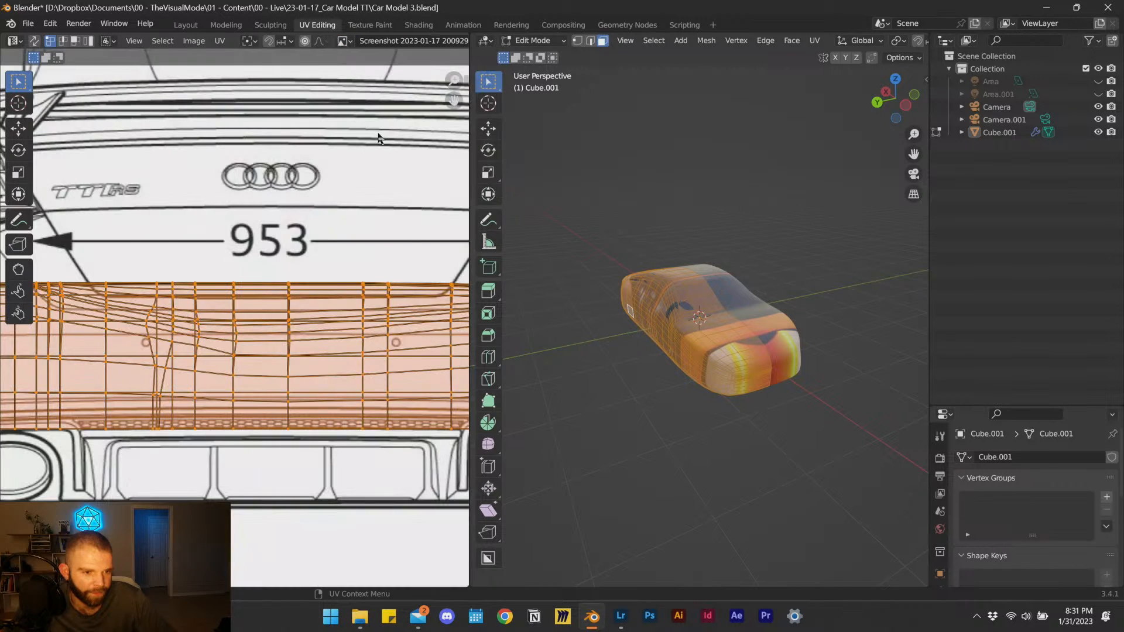
scroll(225, 345, "down", 3)
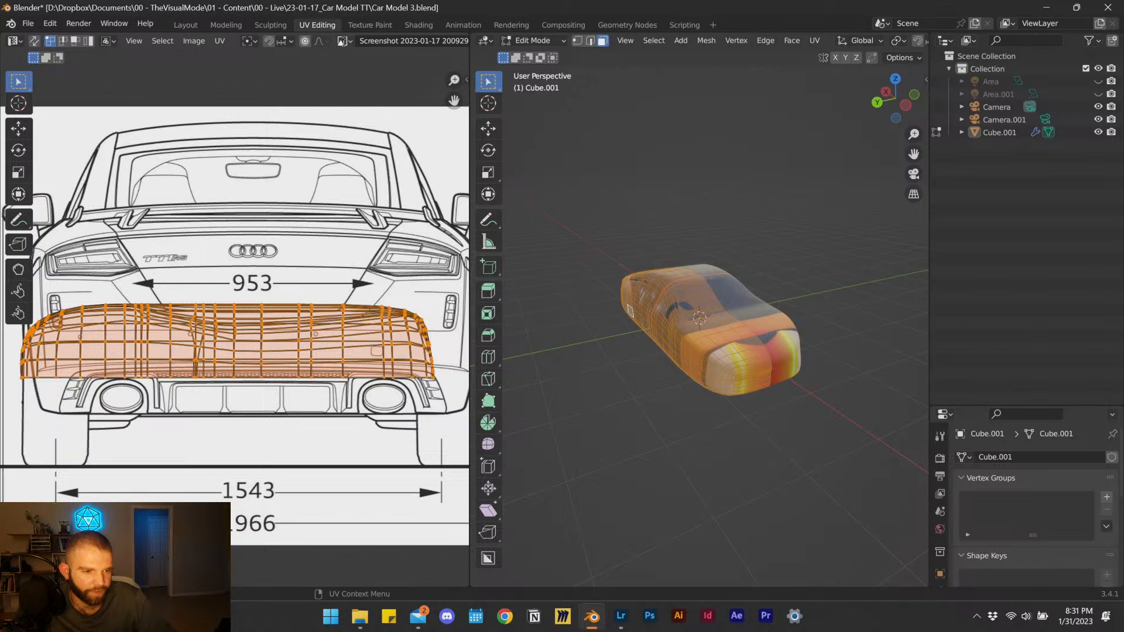
left_click(343, 41)
left_click(374, 127)
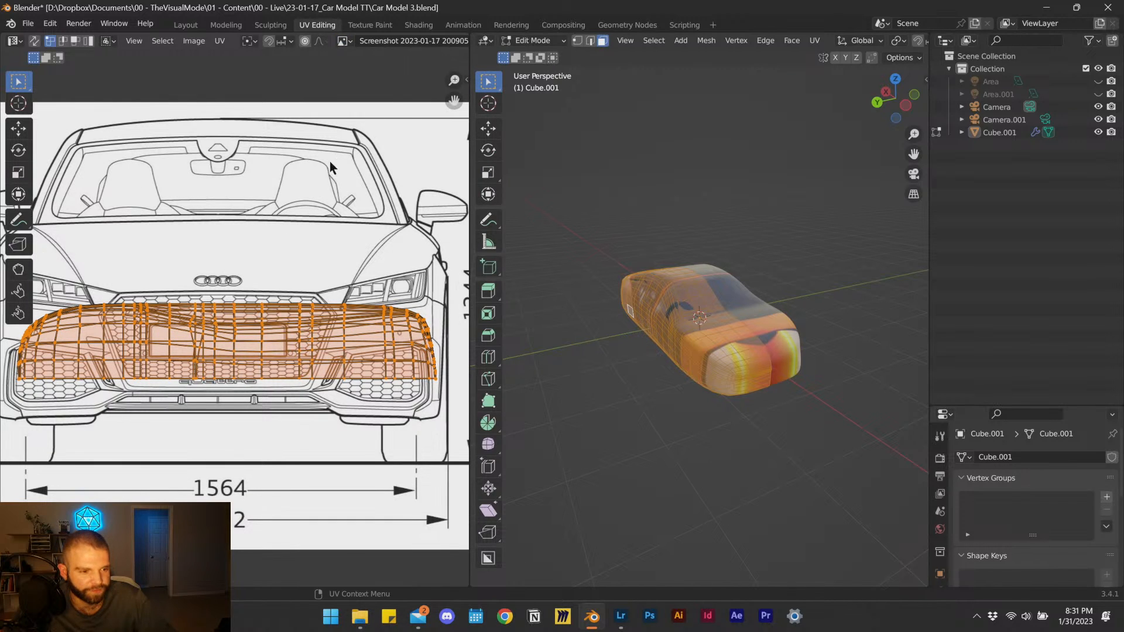
left_click(344, 41)
left_click(387, 99)
scroll(228, 301, "up", 4)
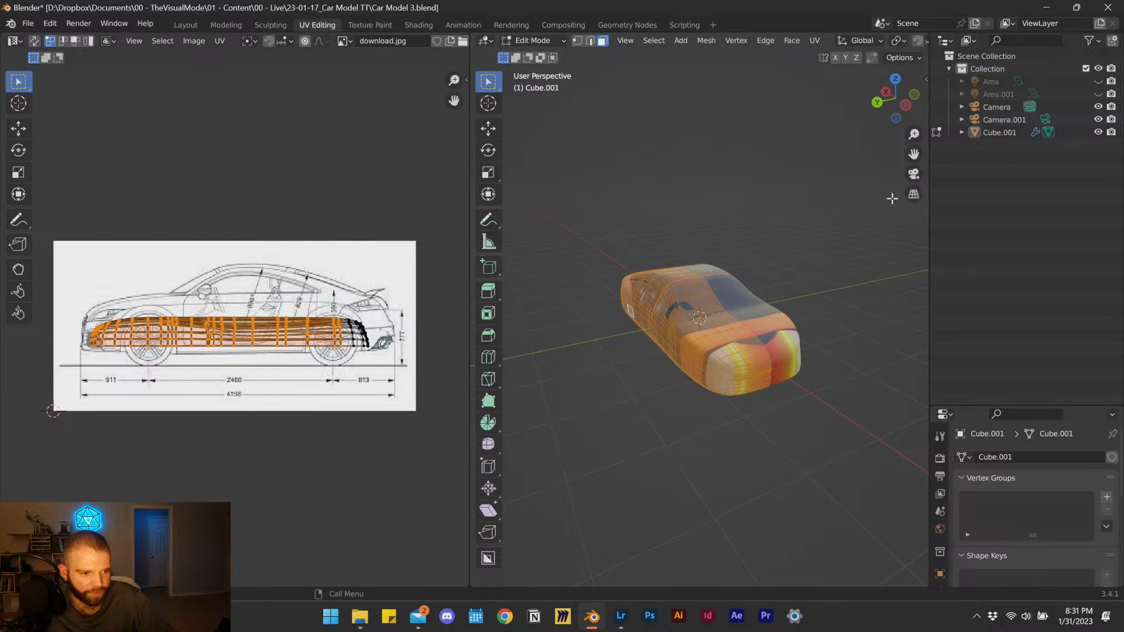
Unwrap the selected body faces with Smart UV Project at a 66° angle limit and inspect the remapped texture.
left_click(877, 103)
key("u")
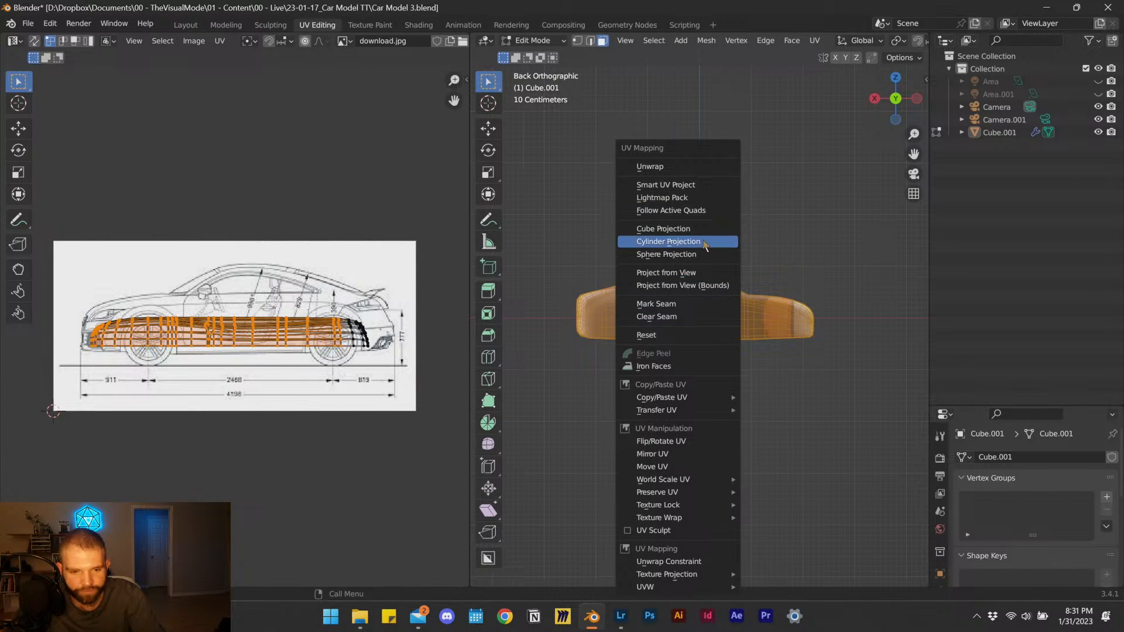
left_click(701, 185)
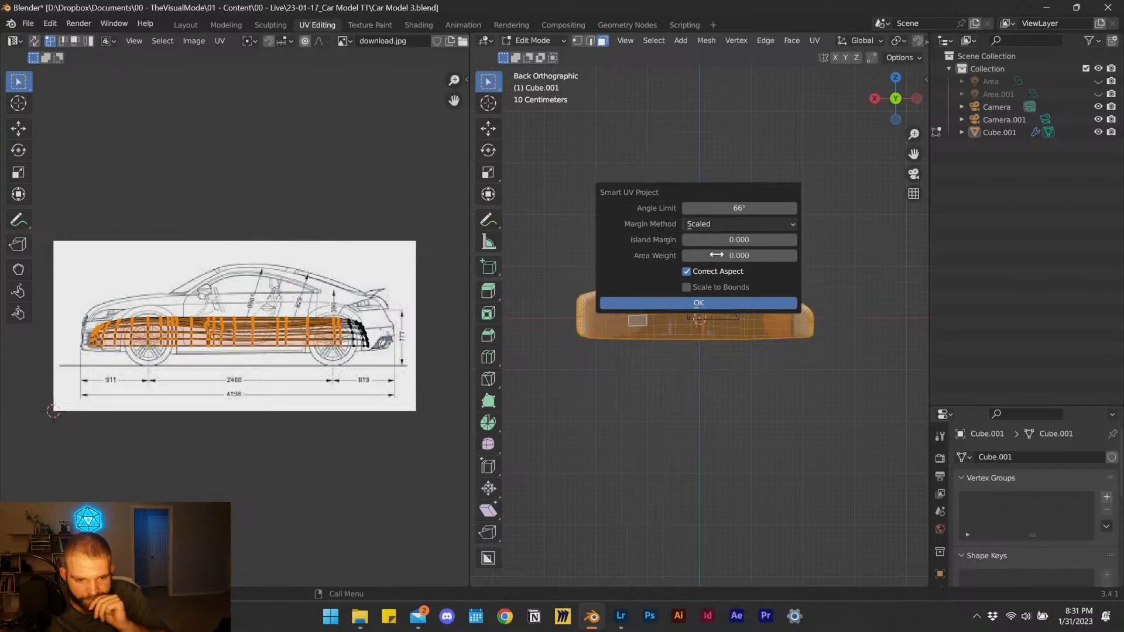
left_click(760, 309)
middle_click_drag(767, 339, 696, 349)
scroll(640, 393, "up", 5)
scroll(695, 349, "down", 3)
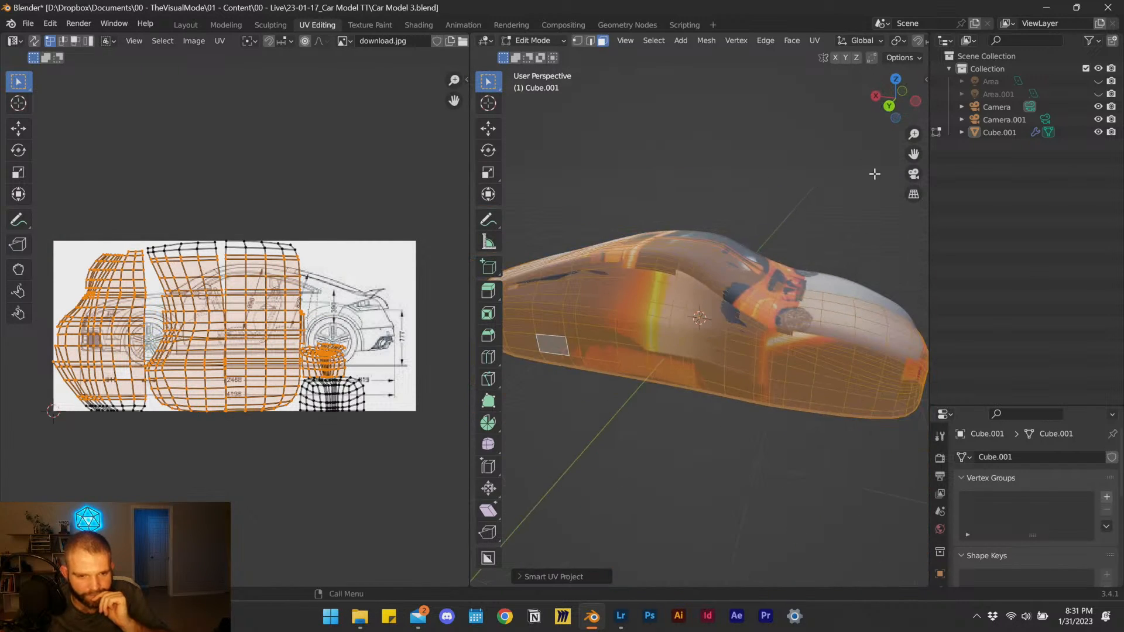
Undo the Smart UV projection on the car body and reselect all its faces.
left_click(889, 107)
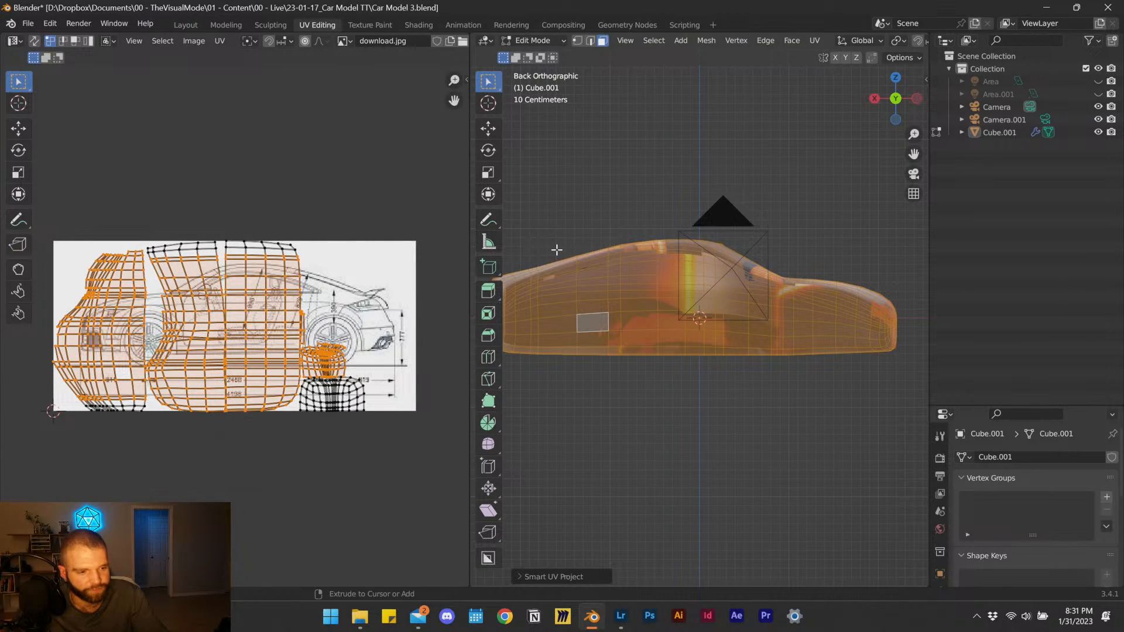
key("ctrl+z")
key("ctrl+z")
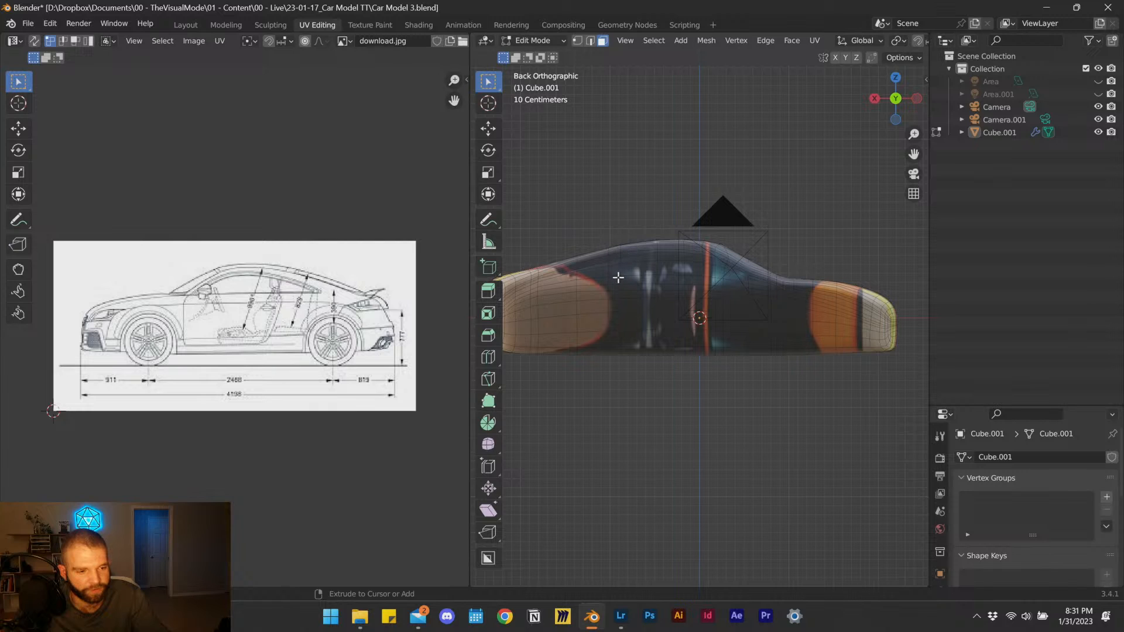
key("a")
Return to the Layout workspace, duplicate the car body, and move the copy about -5.59 m along X.
left_click(226, 25)
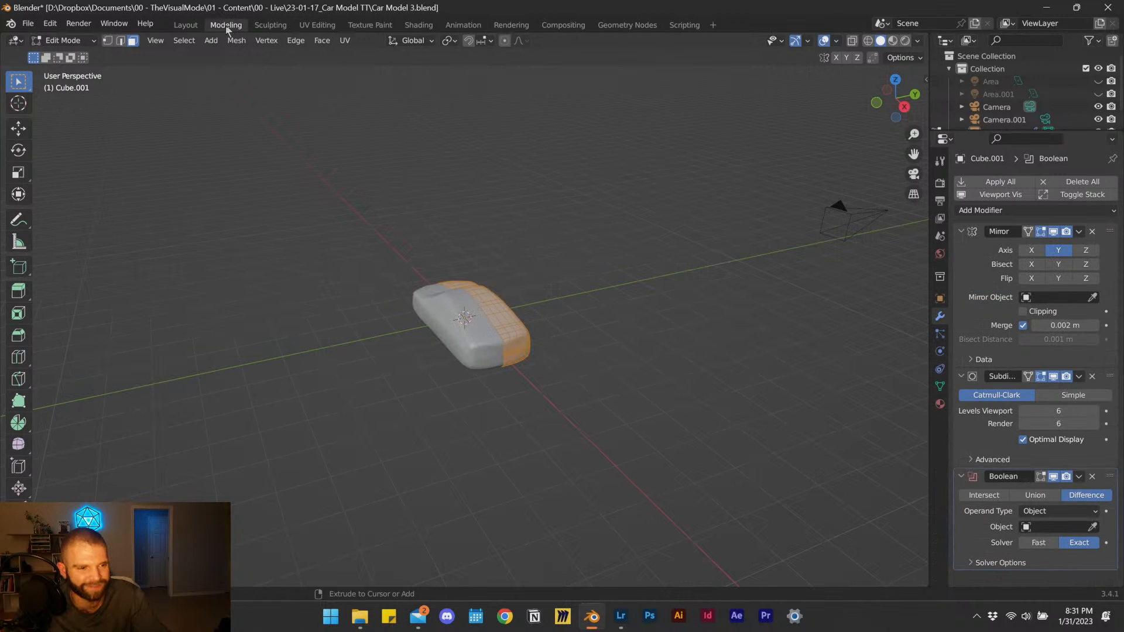
left_click(185, 25)
middle_click_drag(374, 270, 452, 253)
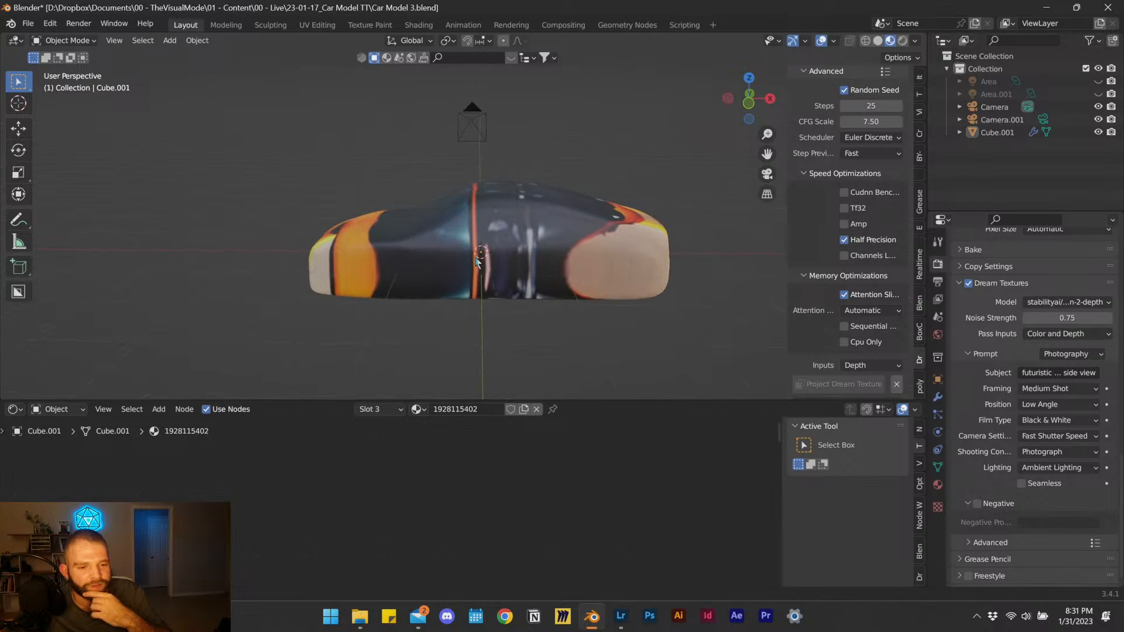
left_click(452, 251)
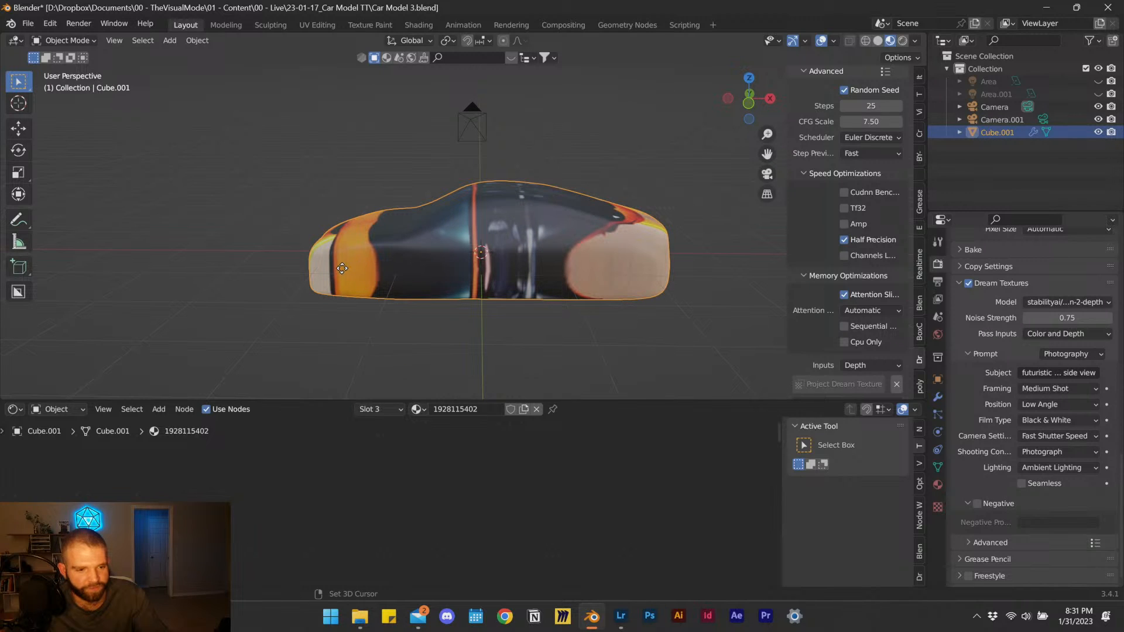
key("shift+d")
right_click(248, 255)
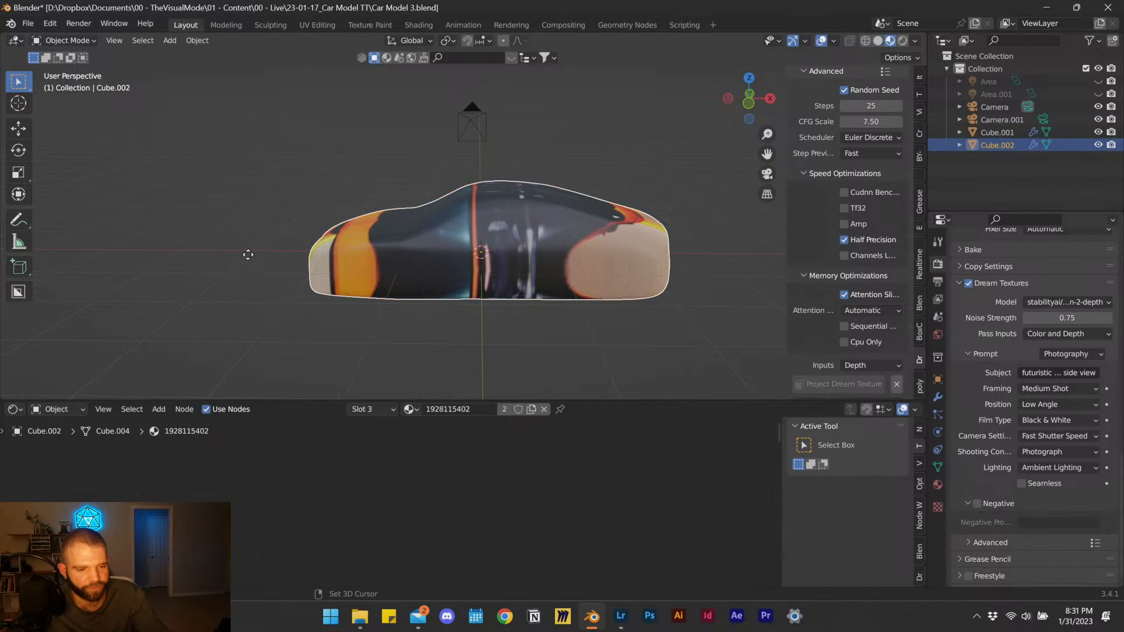
key("g")
key("x")
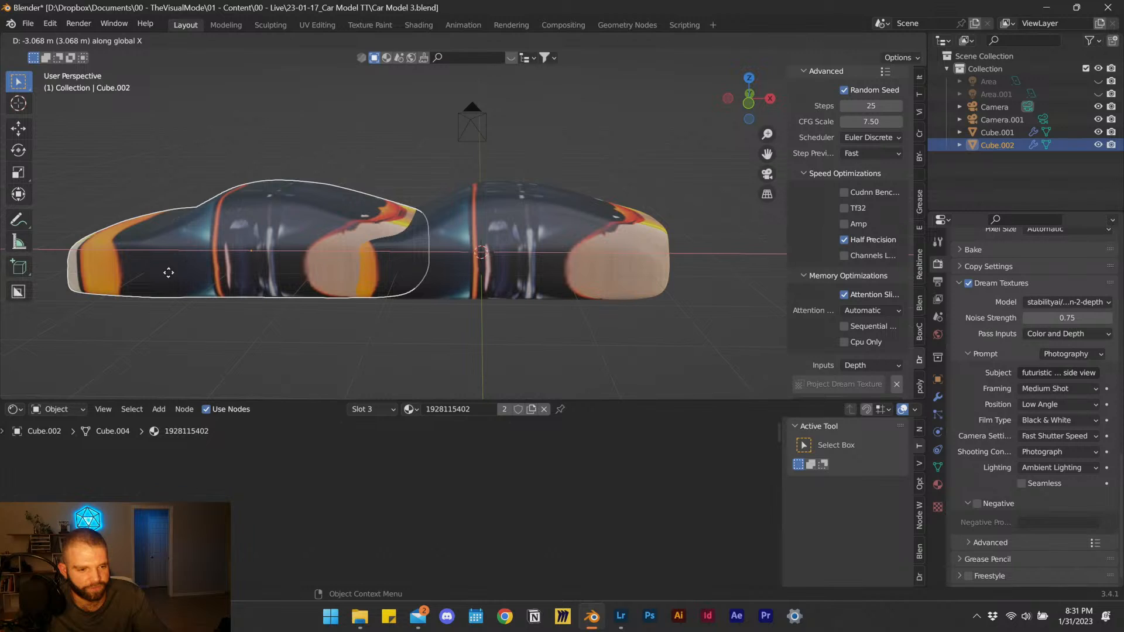
left_click(142, 273)
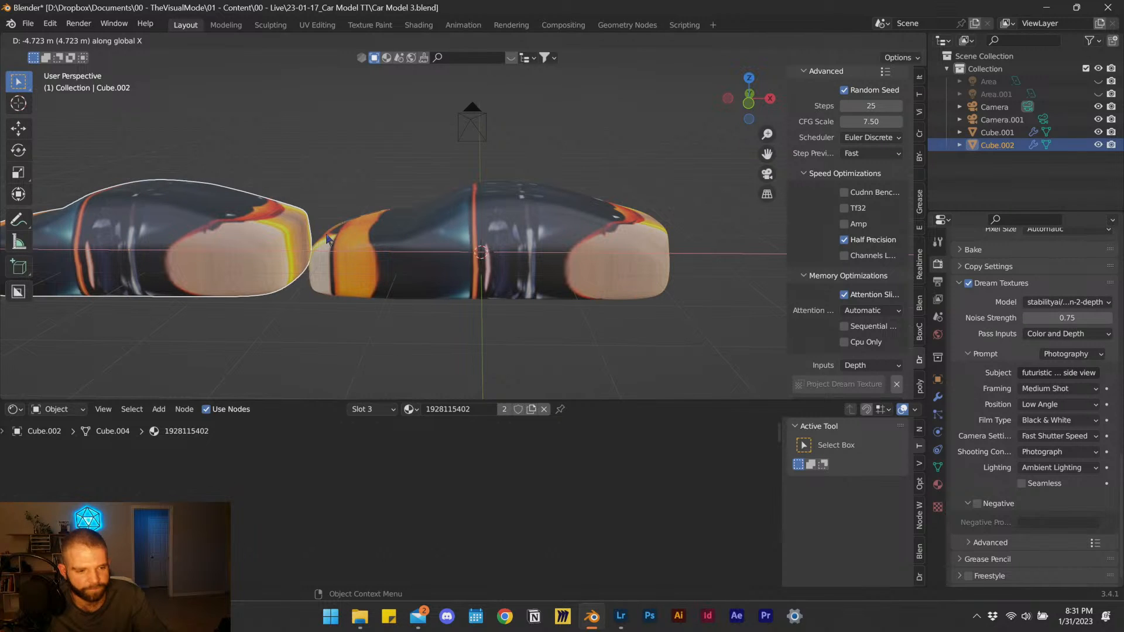
Box-select all faces of the duplicated body in wireframe shading from the back orthographic view, and restore the material preview.
left_click(751, 106)
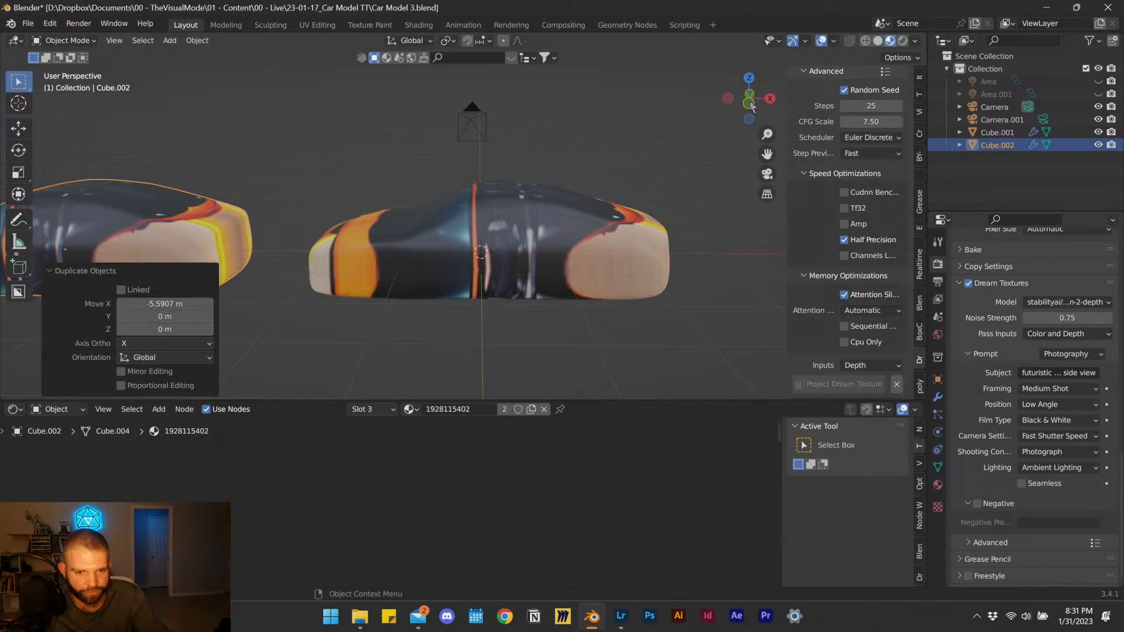
left_click(749, 104)
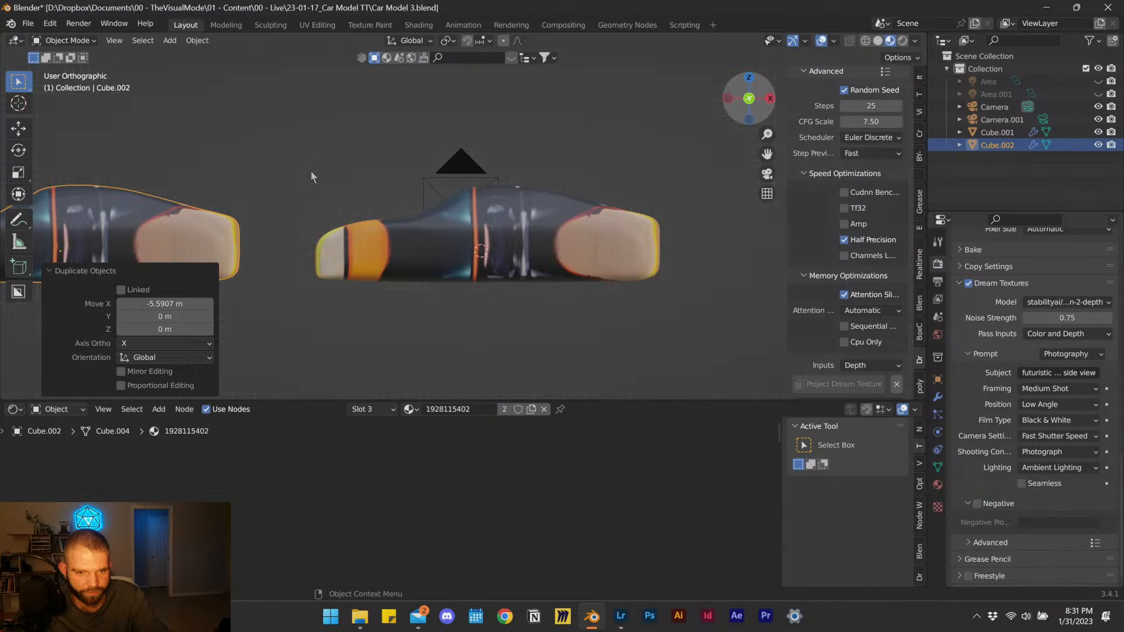
middle_click_drag(310, 170, 637, 196, "shift")
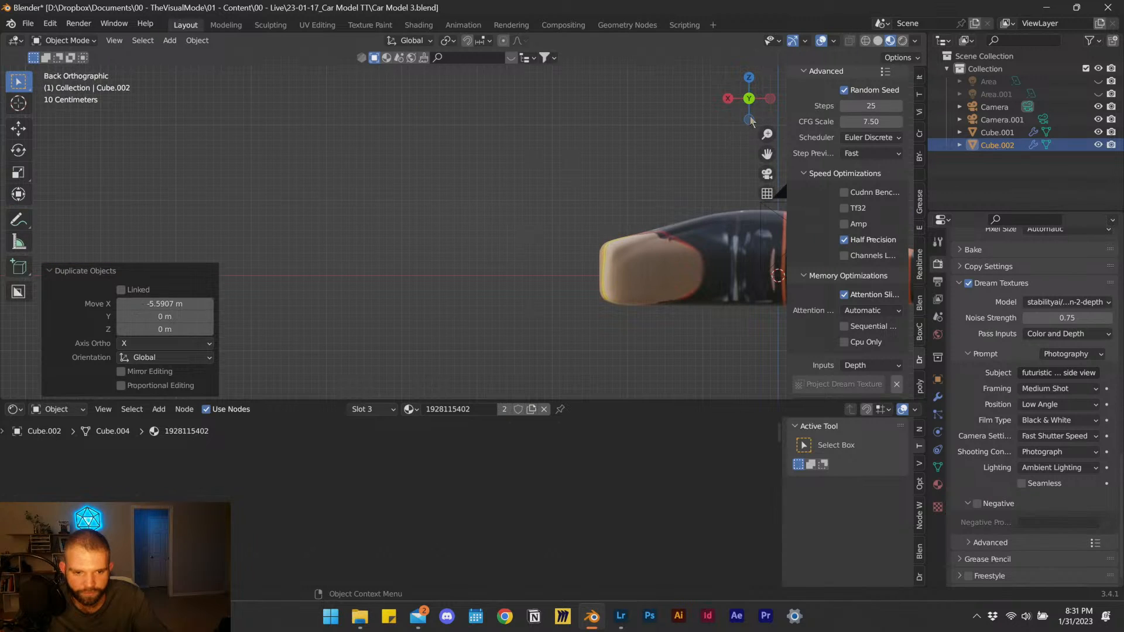
middle_click_drag(637, 240, 332, 213, "shift")
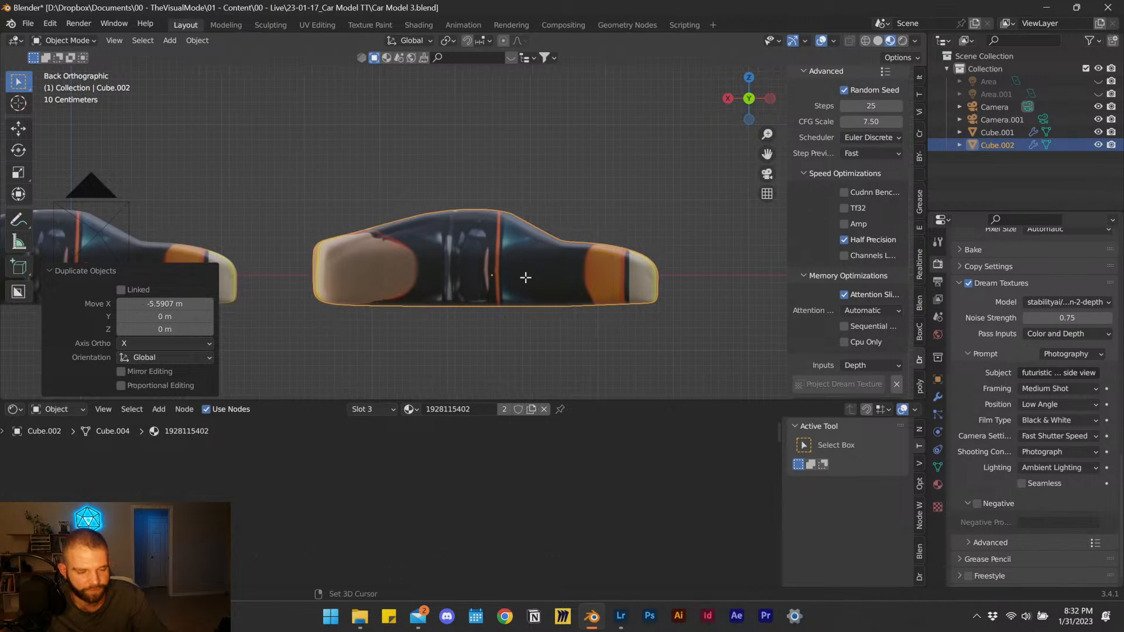
key("Tab")
key("z")
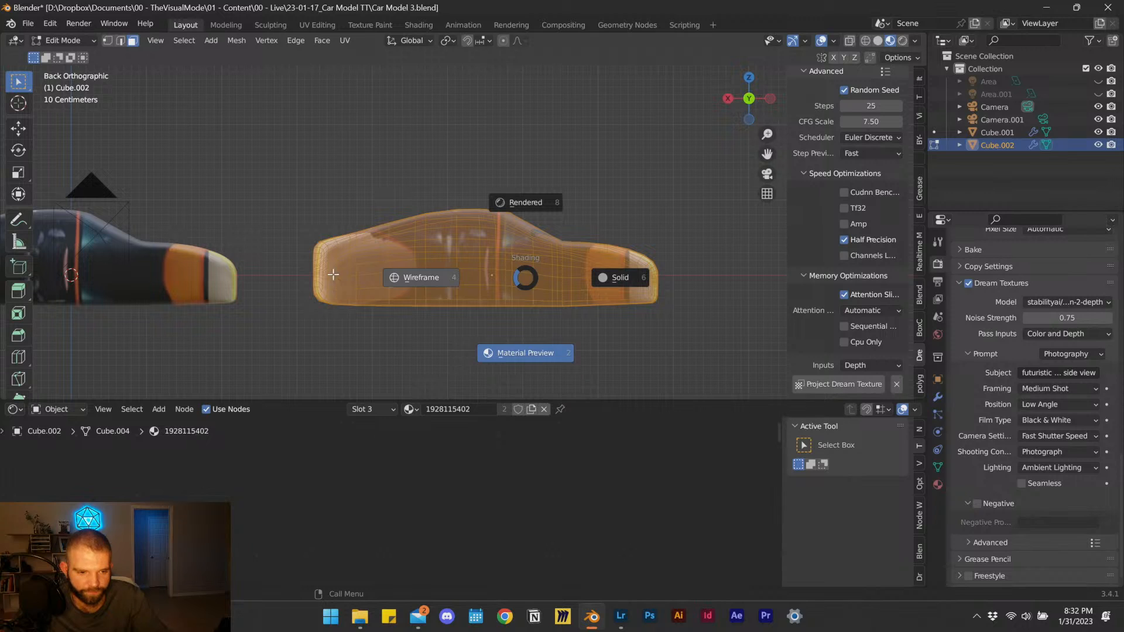
left_click(332, 275)
left_click_drag(295, 205, 700, 359)
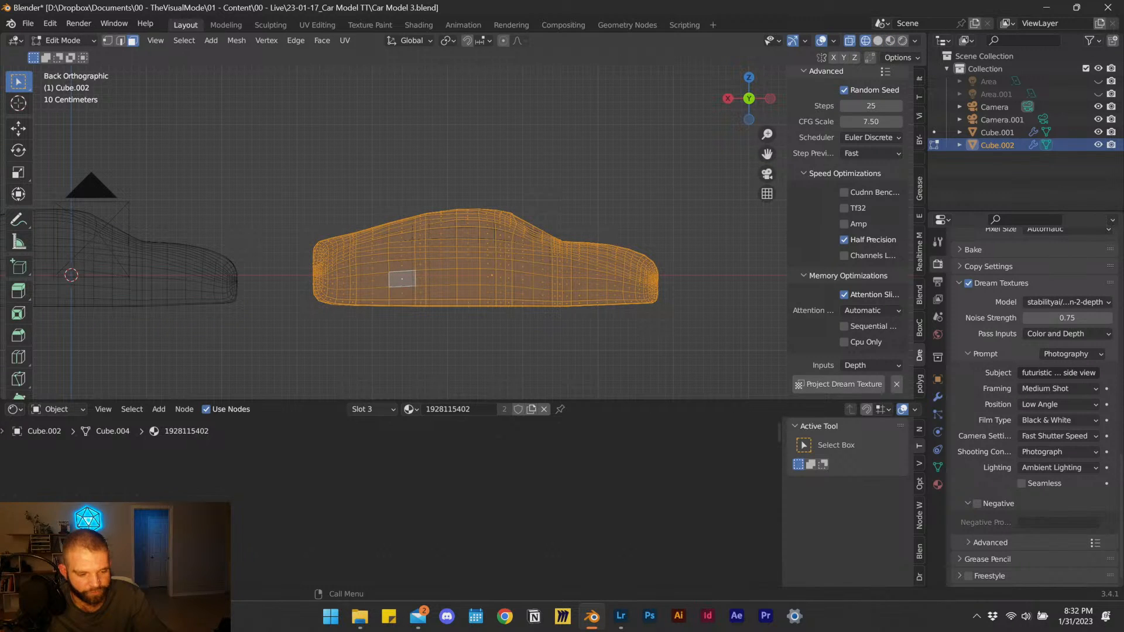
key("s")
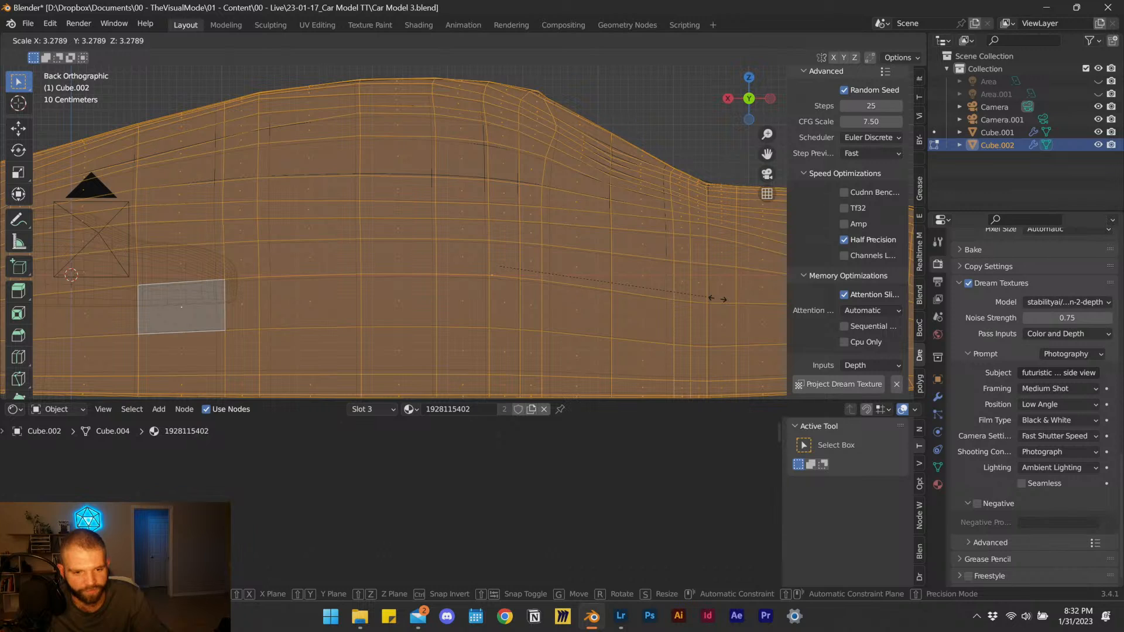
key("Escape")
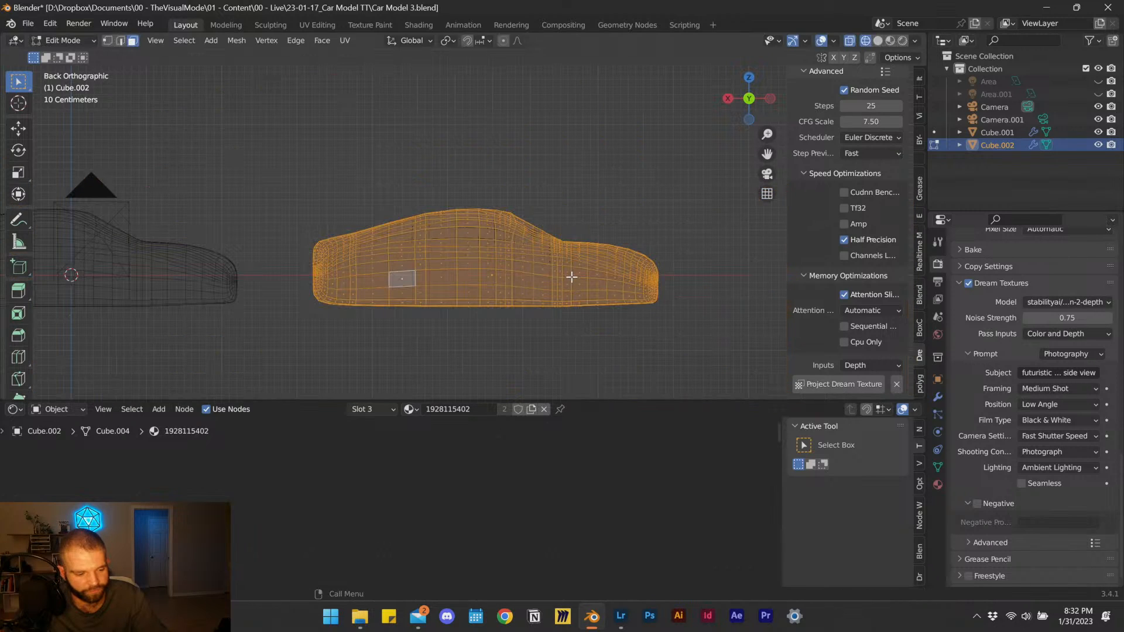
key("z")
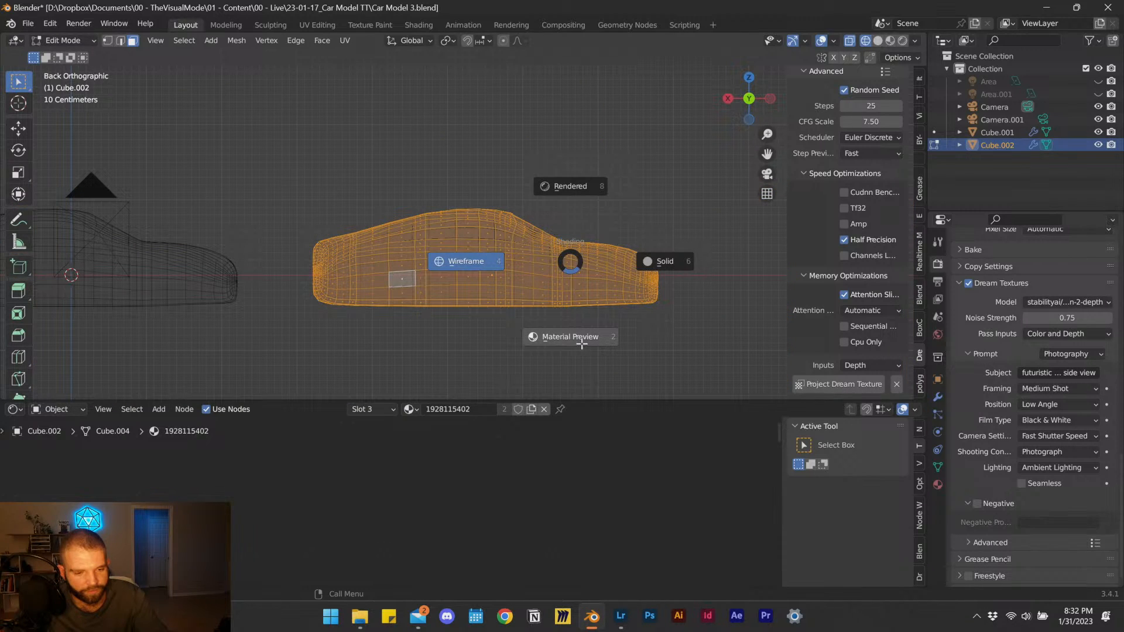
left_click(571, 337)
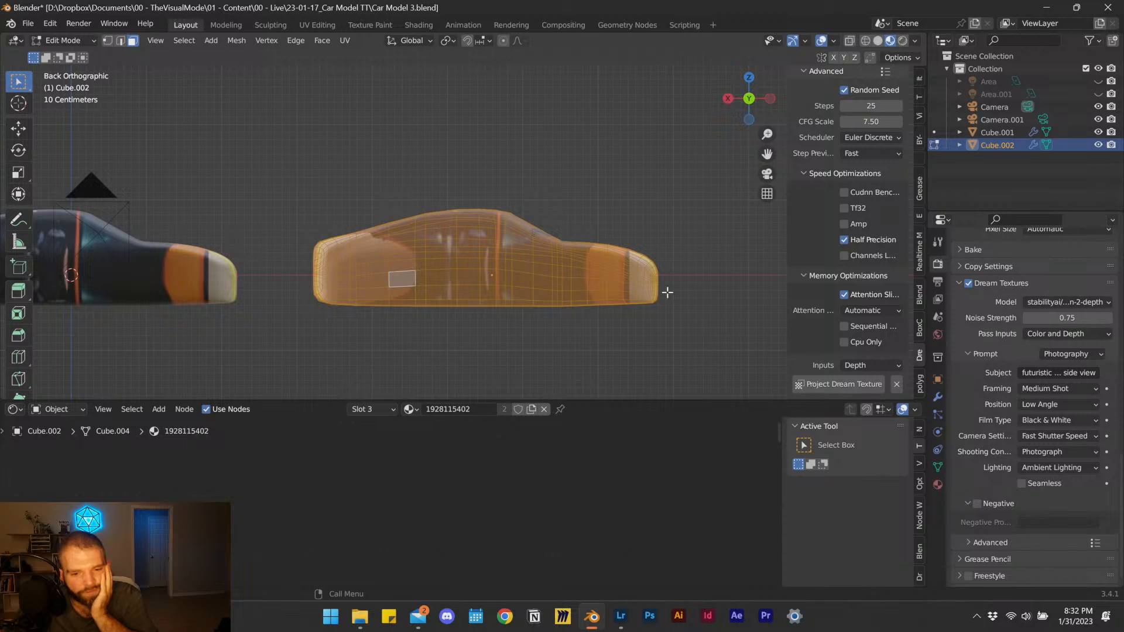
Unwrap the duplicate's selected faces with the Angle Based method and project the dream texture onto them.
key("u")
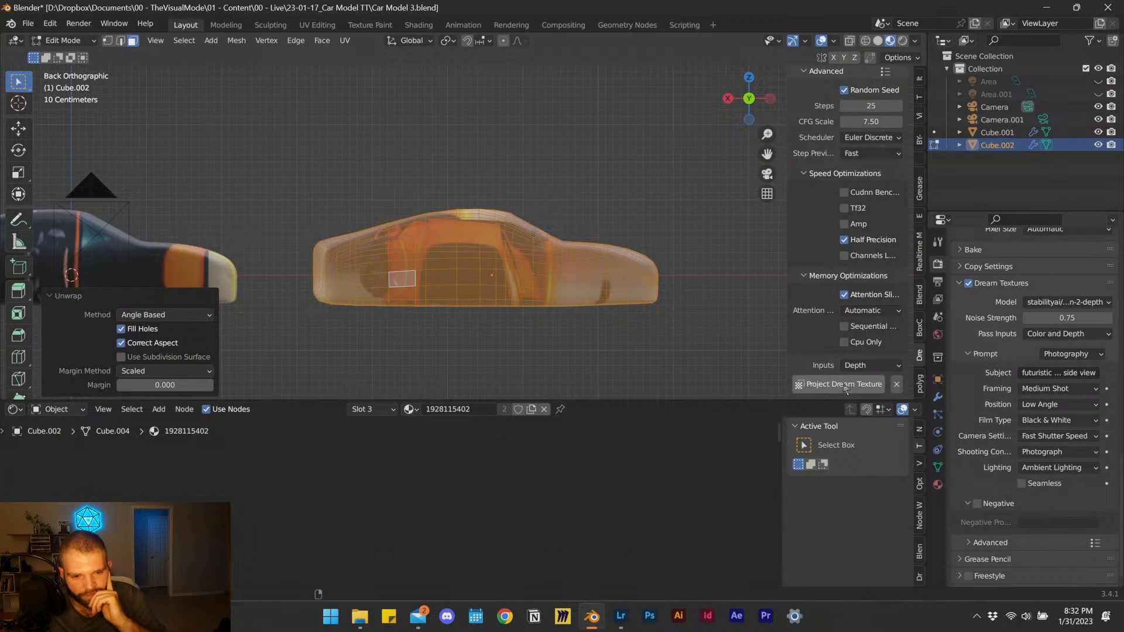
left_click(844, 388)
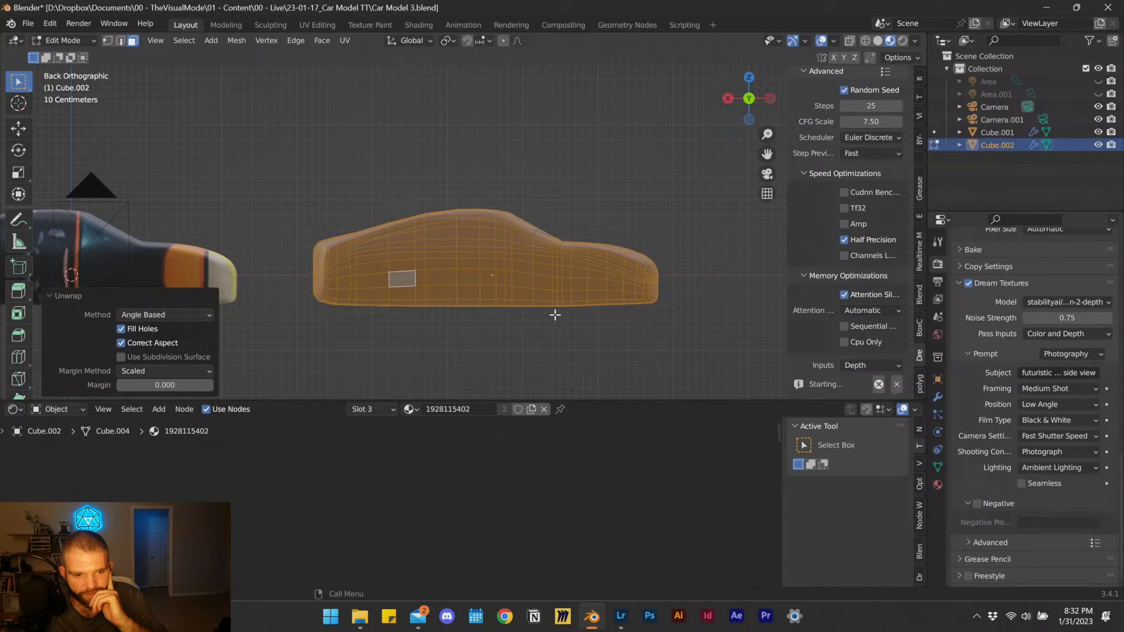
scroll(559, 316, "up", 1)
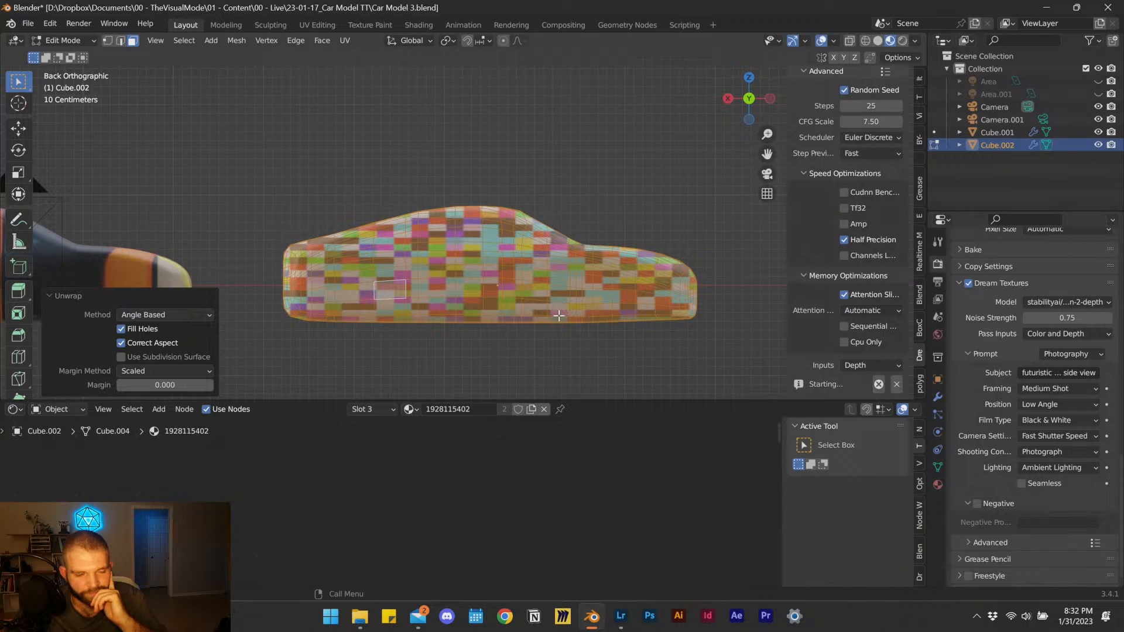
scroll(559, 316, "up", 1)
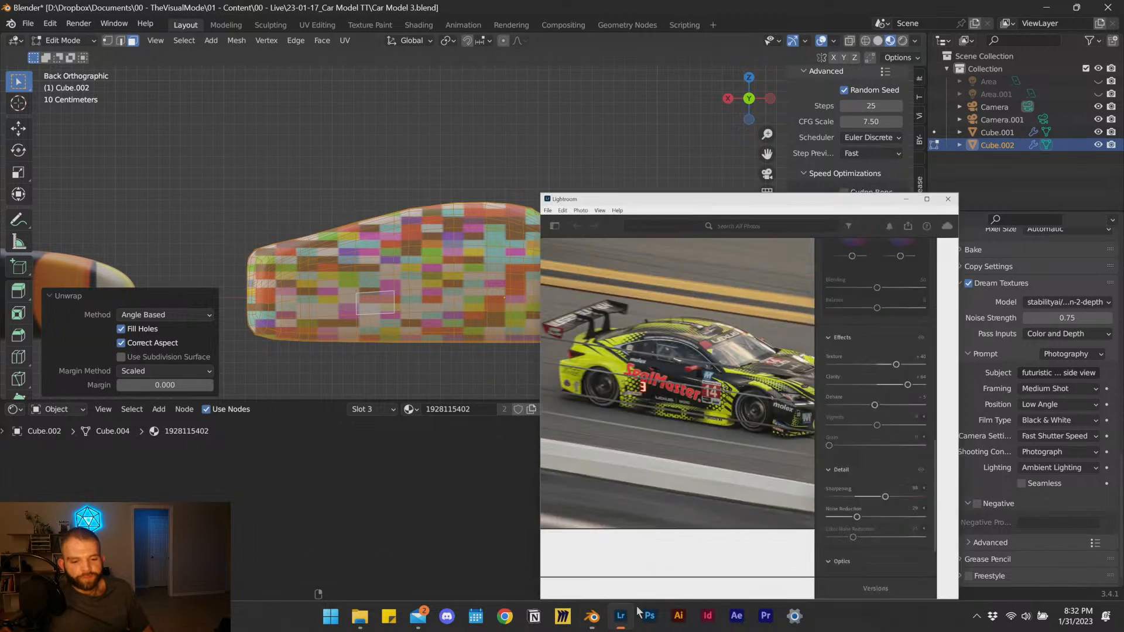
Switch to Lightroom and capture a rectangular screen snip of the race car photo.
left_click(620, 615)
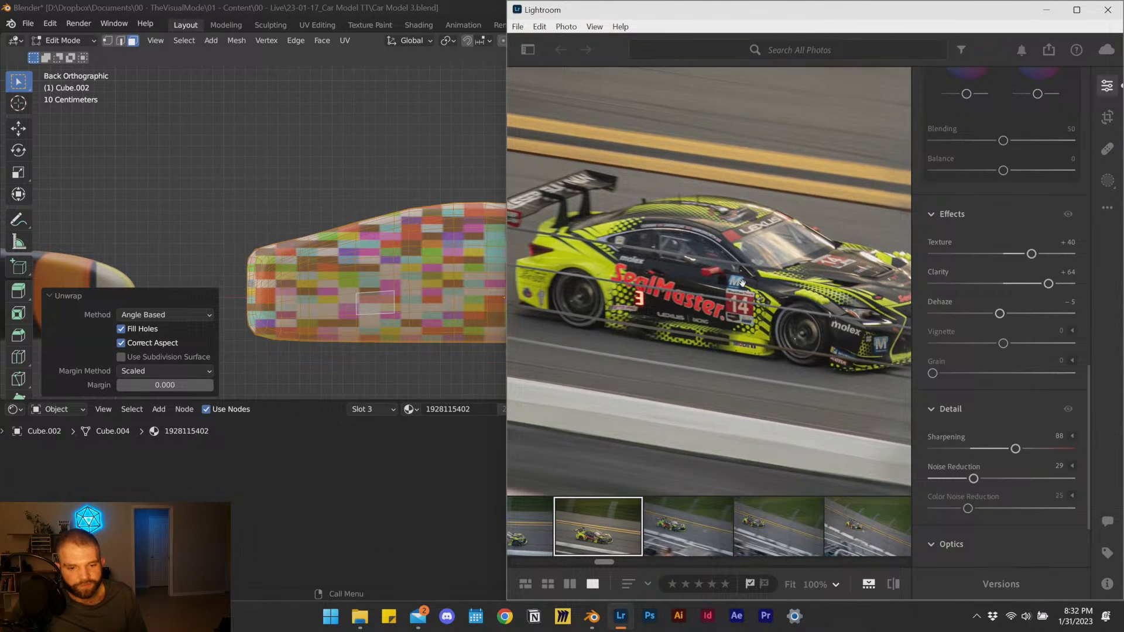
scroll(742, 284, "down", 3)
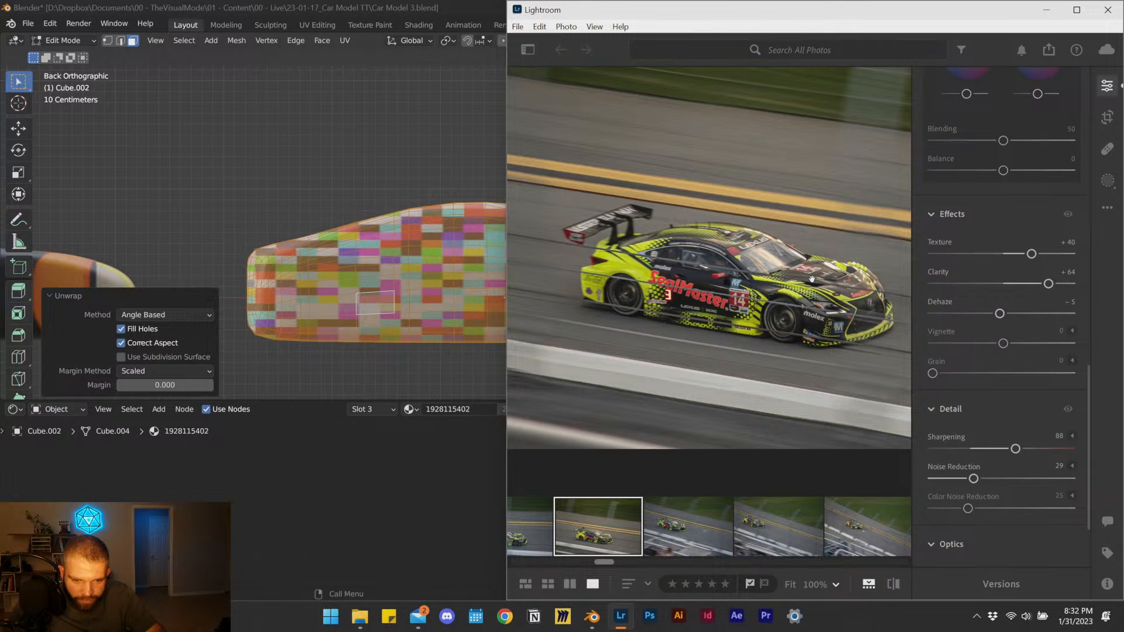
key("super+shift+s")
left_click_drag(542, 163, 903, 402)
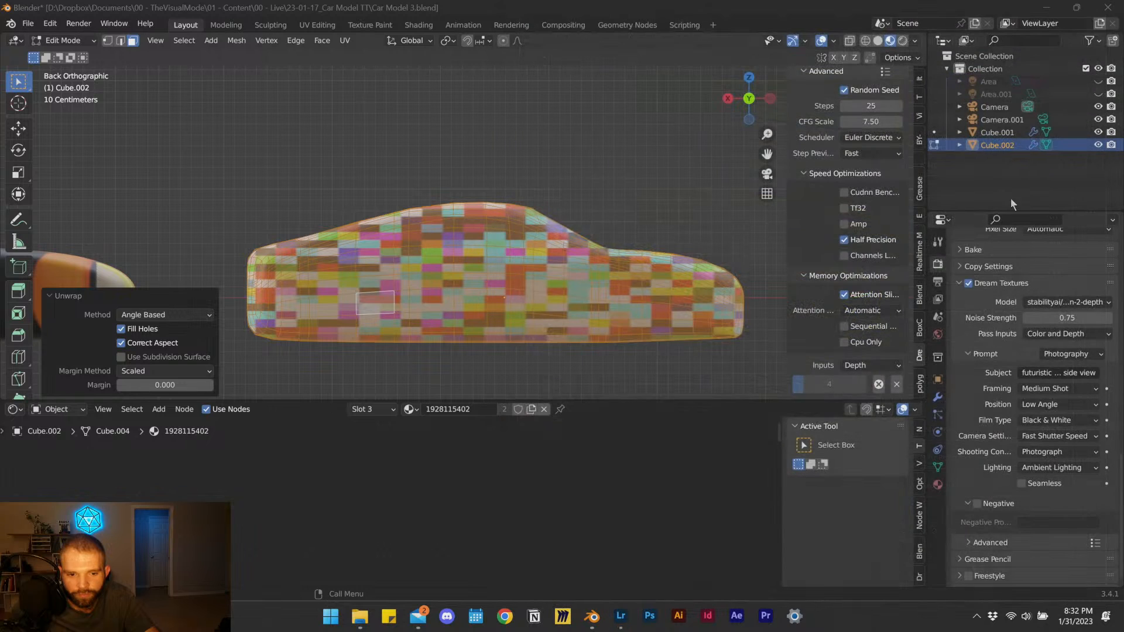
Open the captured race car snip in Snipping Tool, then shrink its window and place it beside the car model for comparison.
left_click(1097, 622)
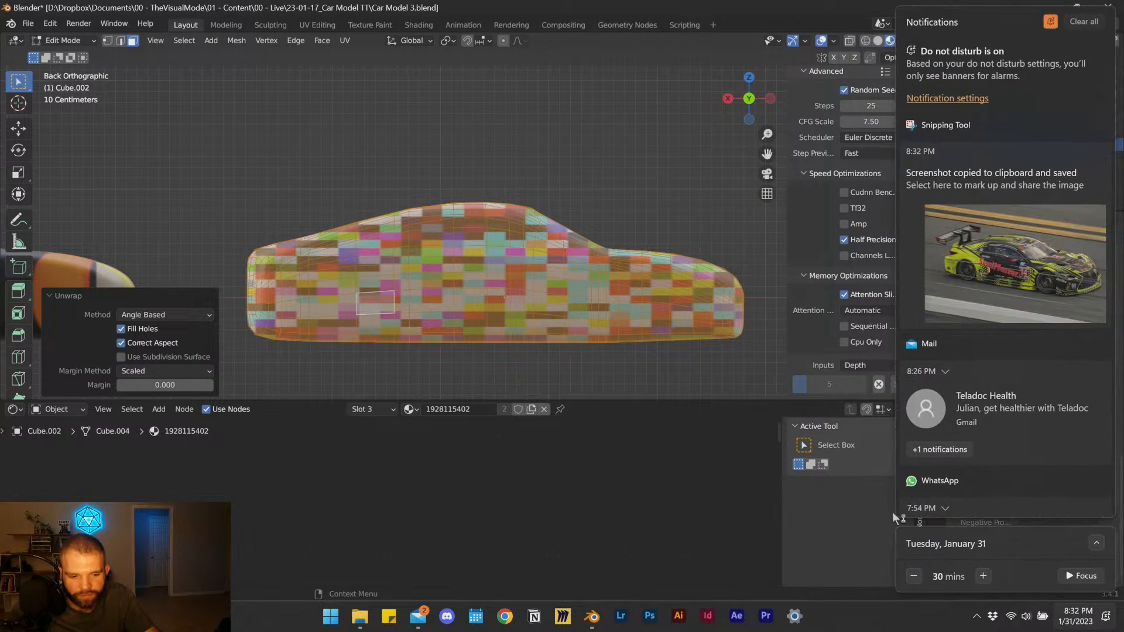
left_click(997, 268)
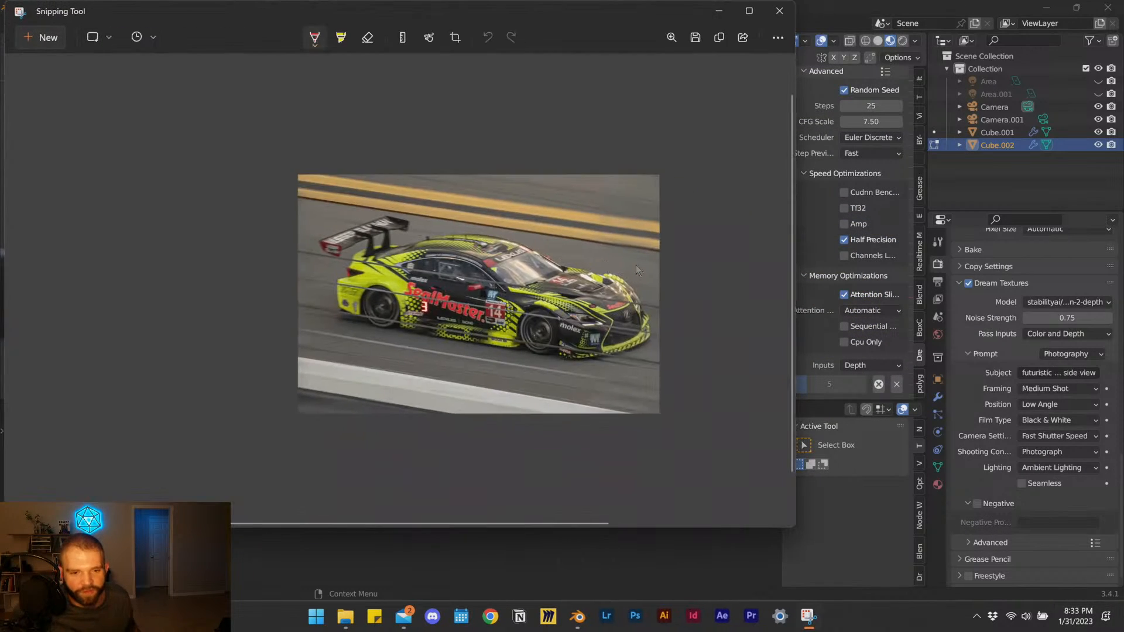
left_click_drag(608, 17, 789, 107)
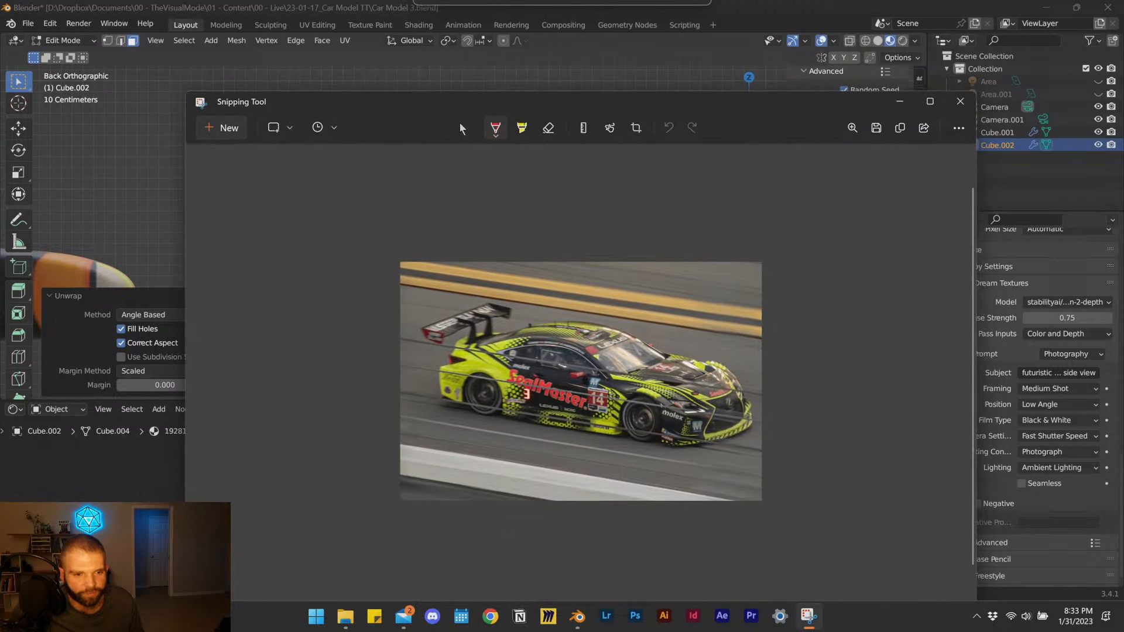
left_click_drag(185, 93, 640, 284)
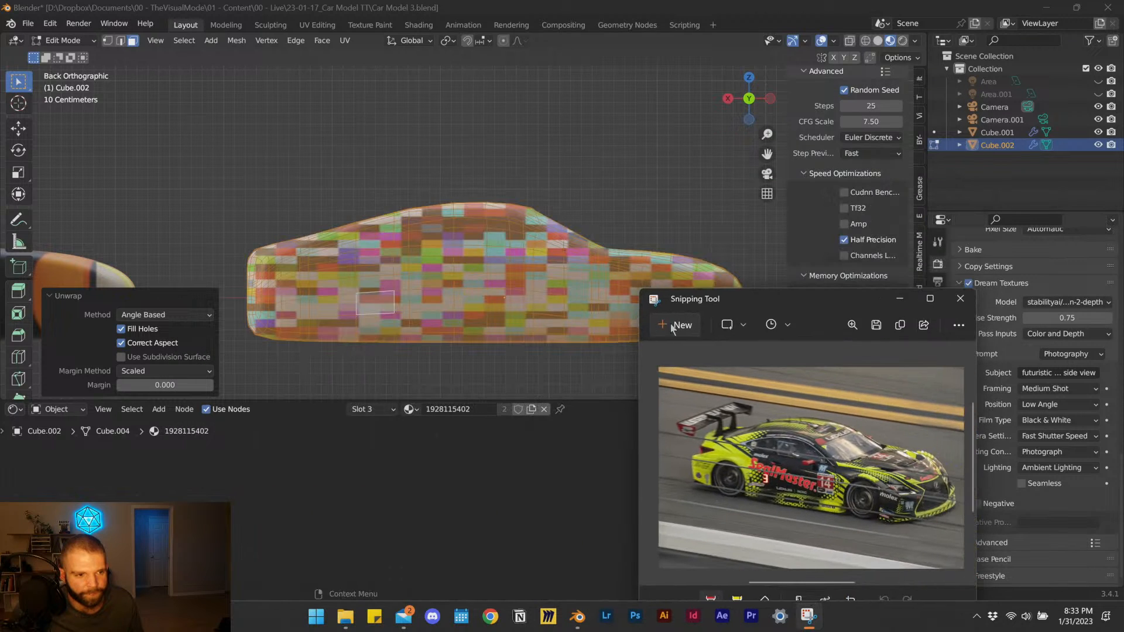
left_click_drag(797, 304, 571, 312)
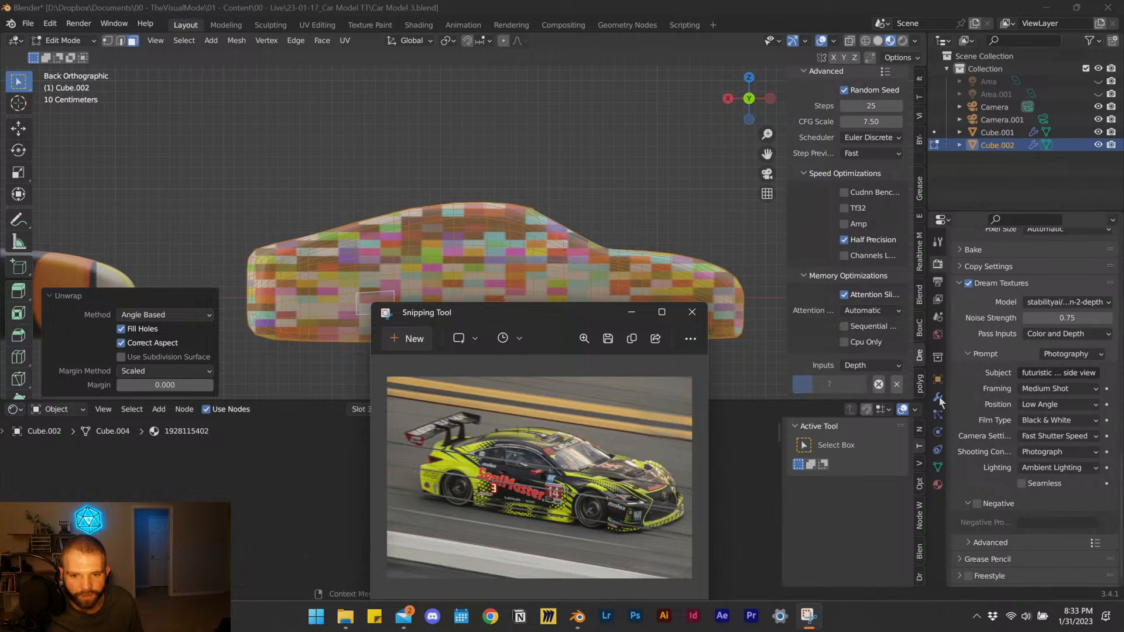
Set the duplicated car body's Subdivision modifier to 2 viewport levels and save the Blender file.
left_click(939, 399)
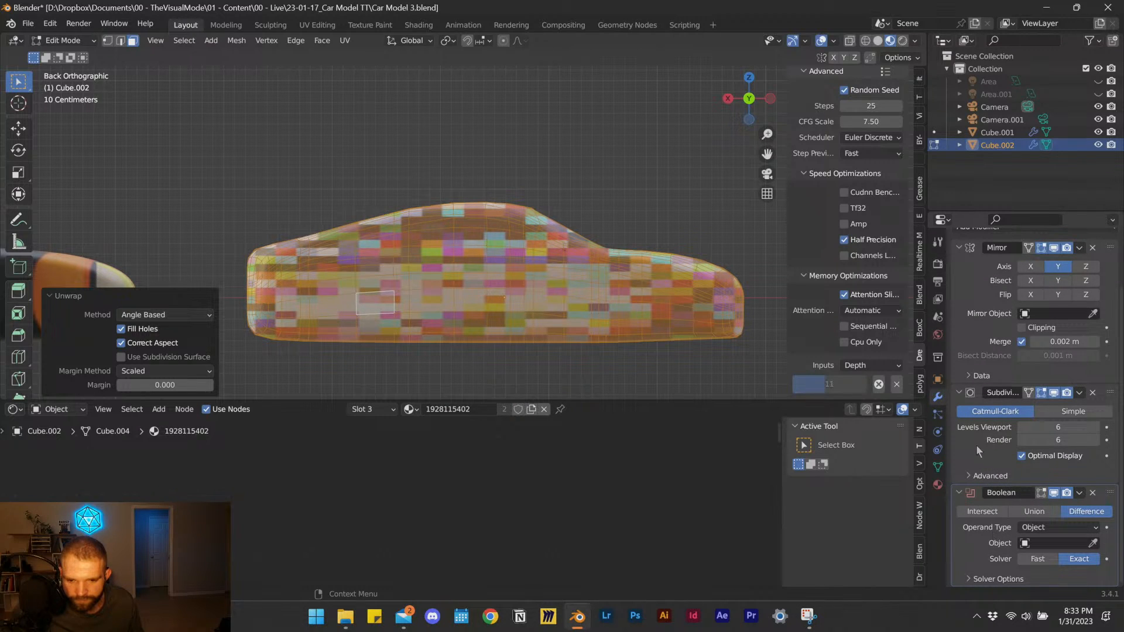
scroll(987, 463, "up", 3)
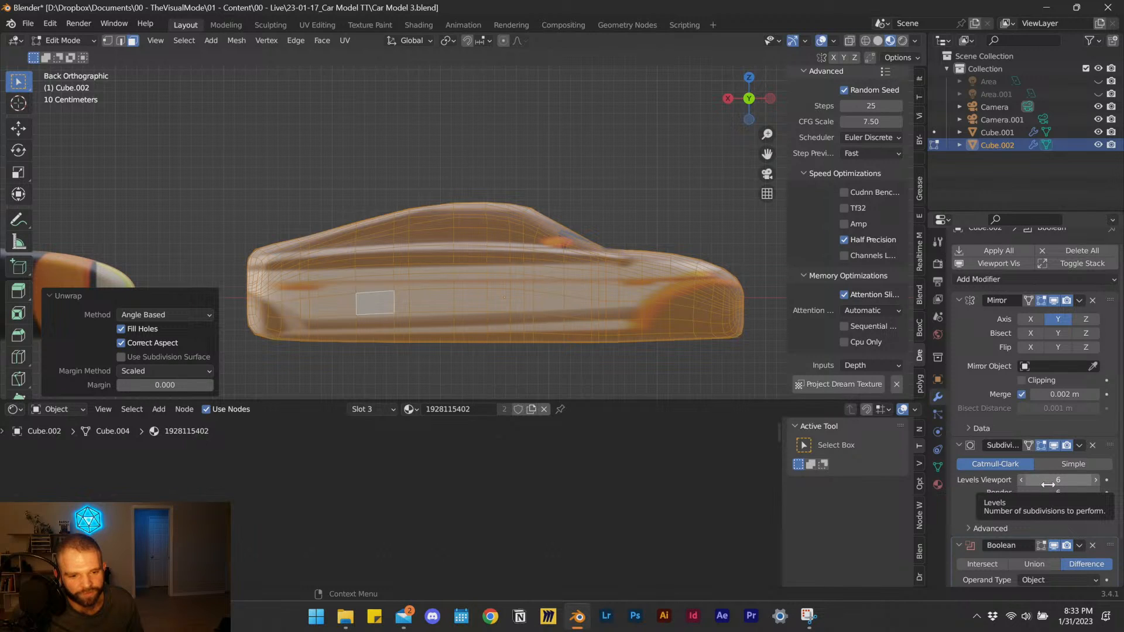
left_click(1043, 477)
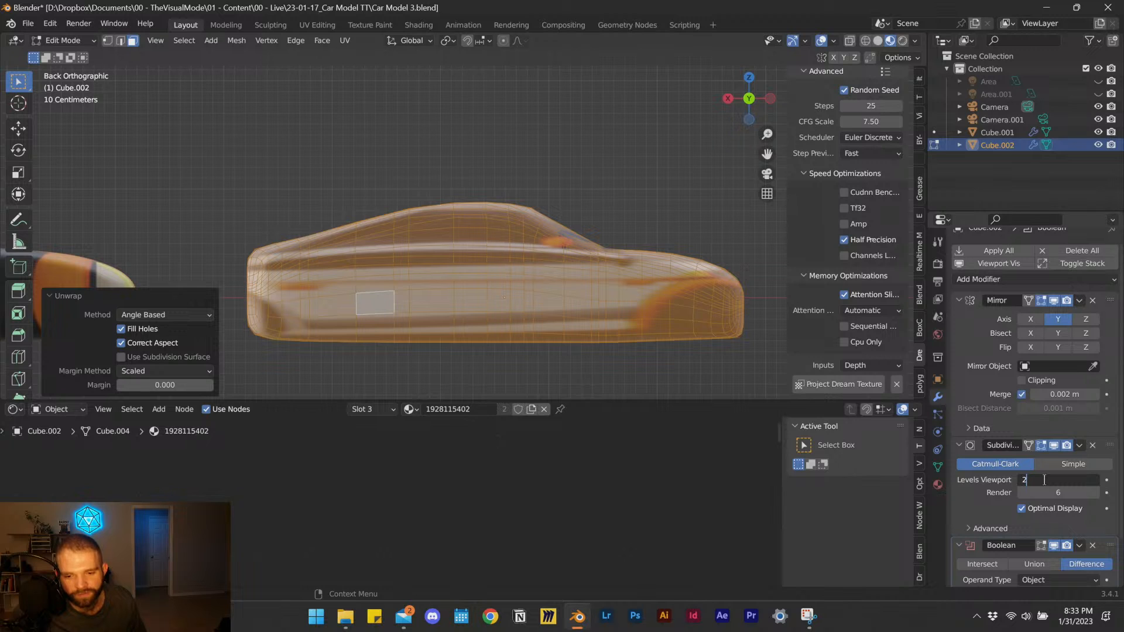
type("2")
key("Return")
key("ctrl+s")
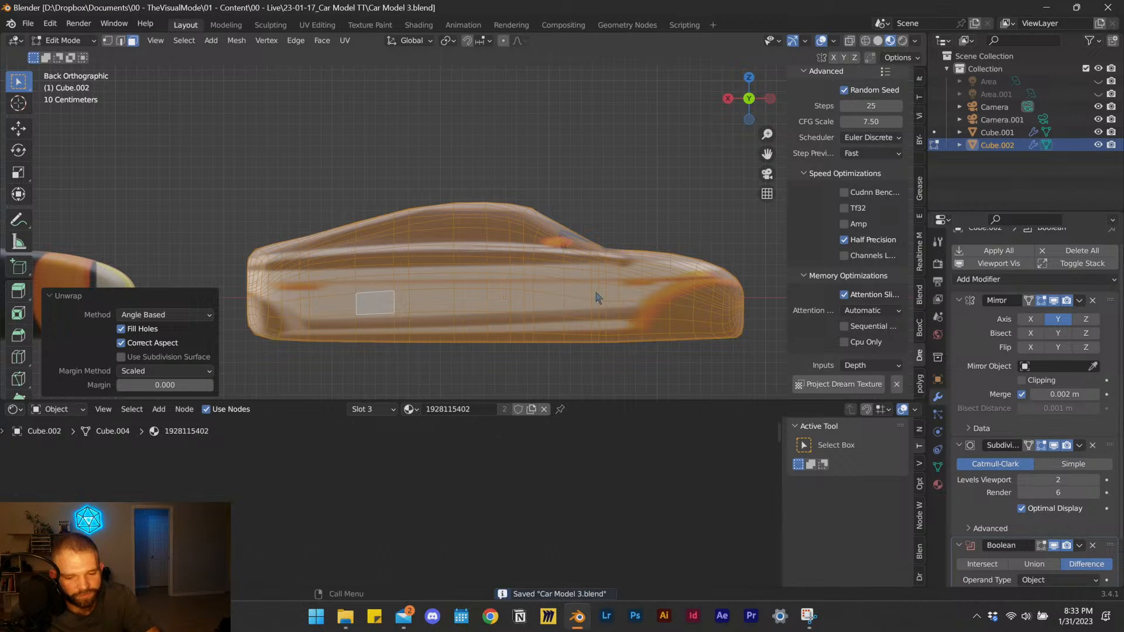
Examine the projected texture on the duplicated body in perspective view and leave Edit Mode.
key("KP_5")
middle_click_drag(593, 287, 565, 298)
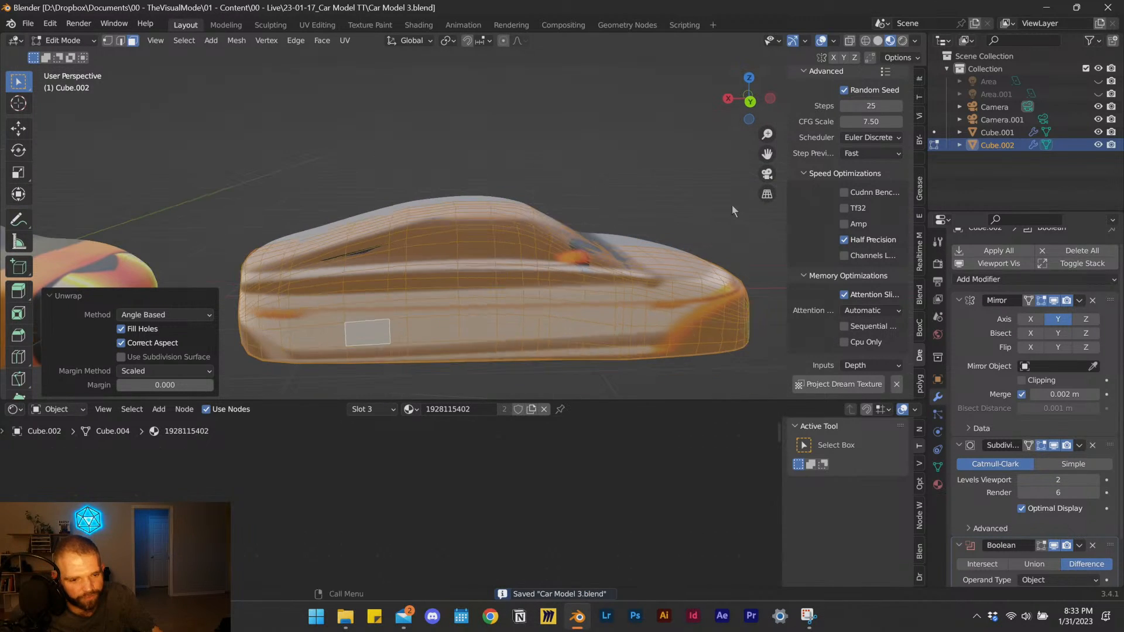
left_click(746, 102)
middle_click_drag(602, 337, 399, 341)
key("Tab")
middle_click_drag(530, 293, 319, 44)
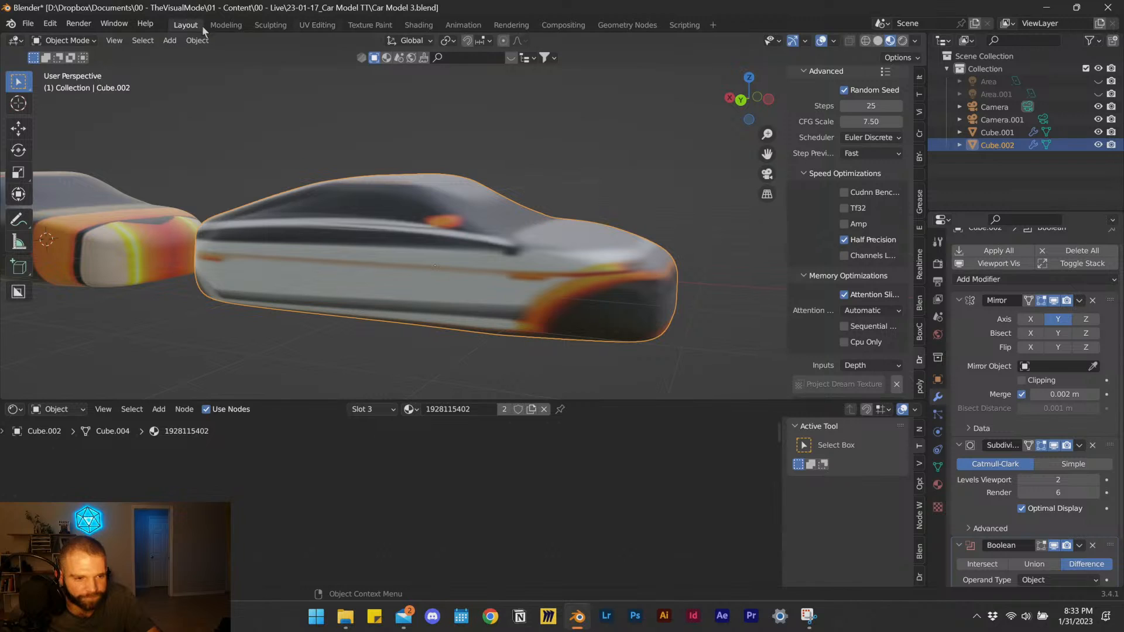
Display the image 310899215 behind the duplicate's UVs in the UV Editing workspace and deselect the UVs.
left_click(318, 26)
left_click(350, 42)
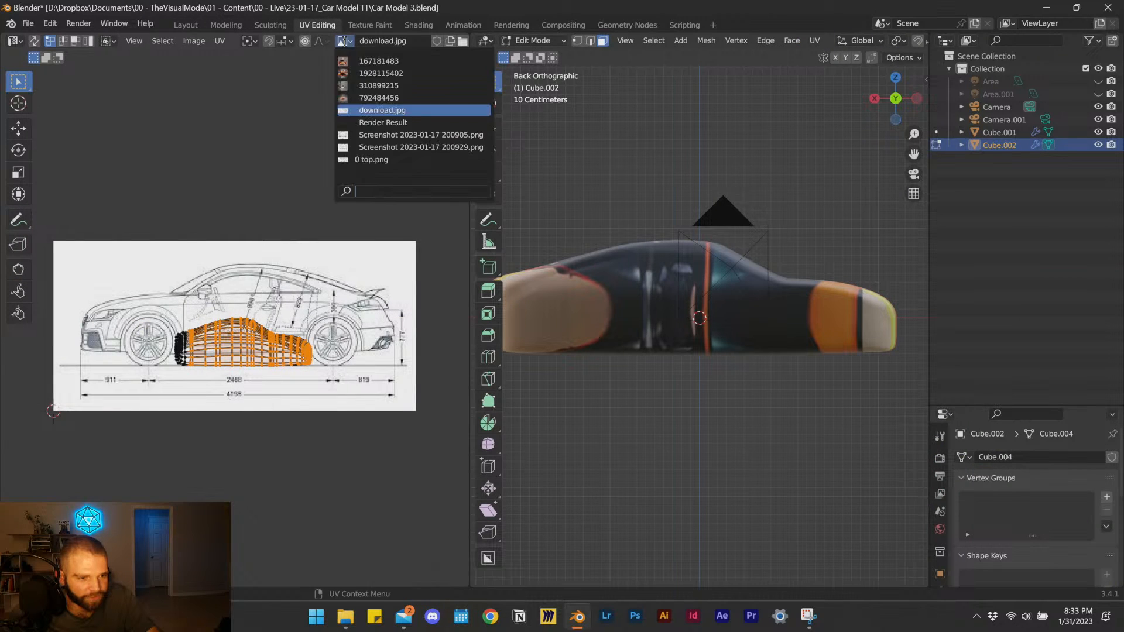
left_click(381, 86)
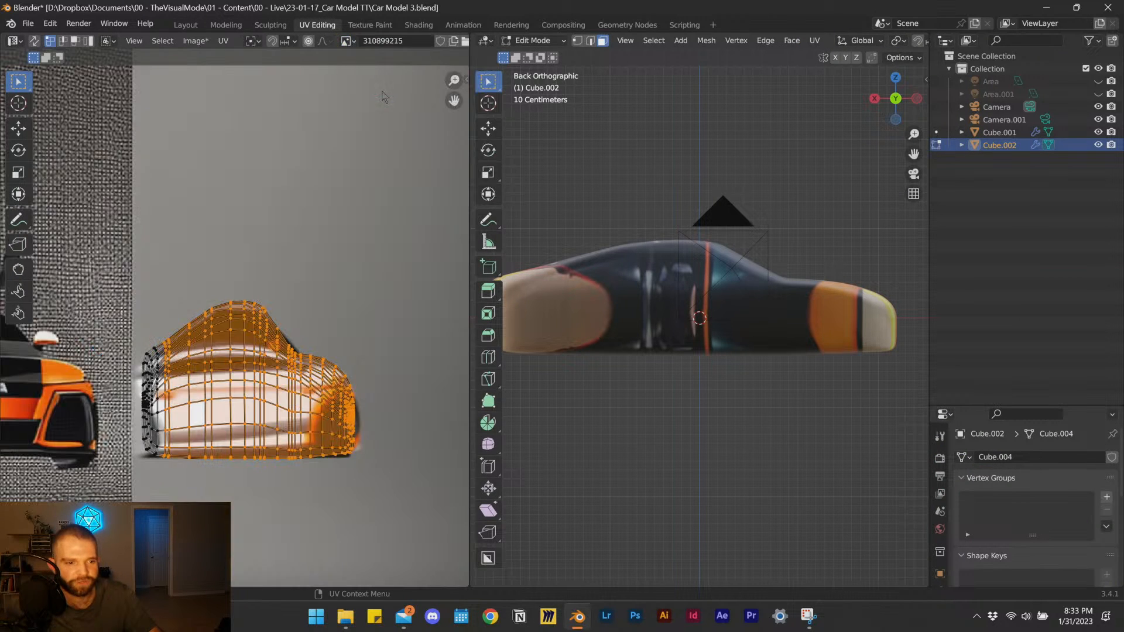
scroll(230, 404, "down", 5)
scroll(240, 402, "up", 4)
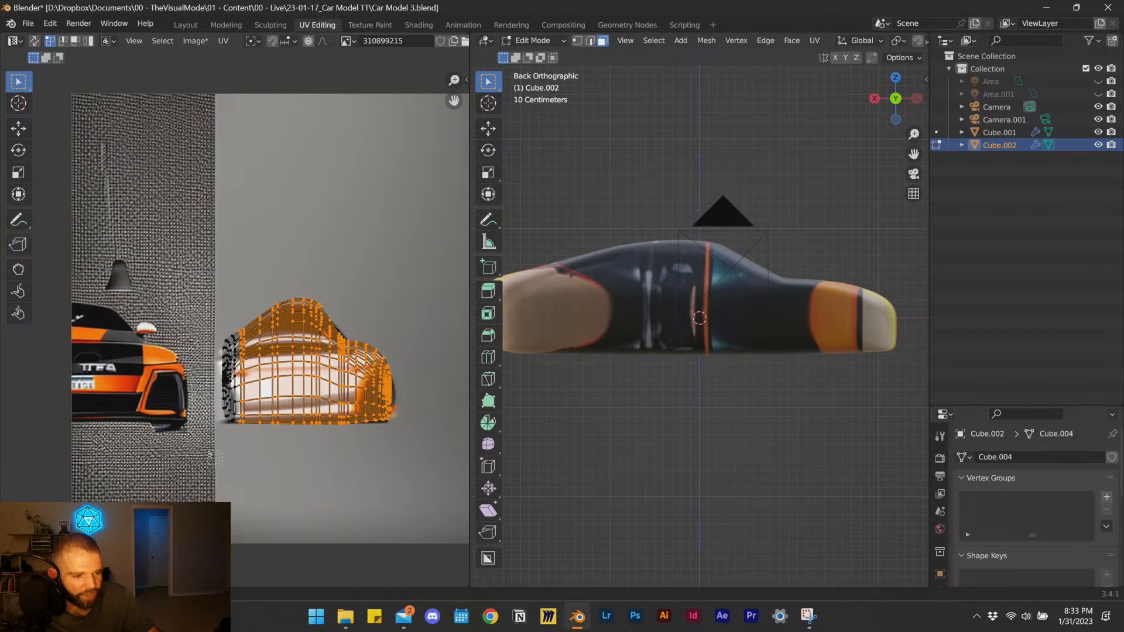
left_click(229, 471)
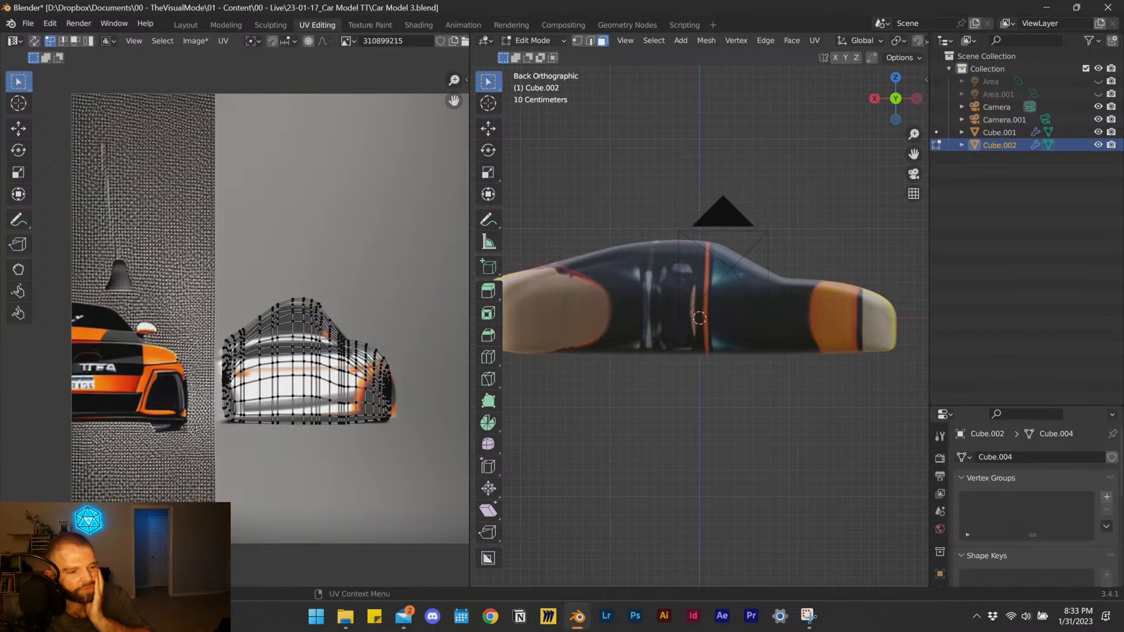
Examine how the duplicate's UV layout lines up with the car in the generated image.
scroll(267, 424, "down", 3)
scroll(288, 399, "up", 2)
middle_click_drag(289, 417, 281, 420)
scroll(254, 413, "up", 2)
scroll(252, 412, "down", 1)
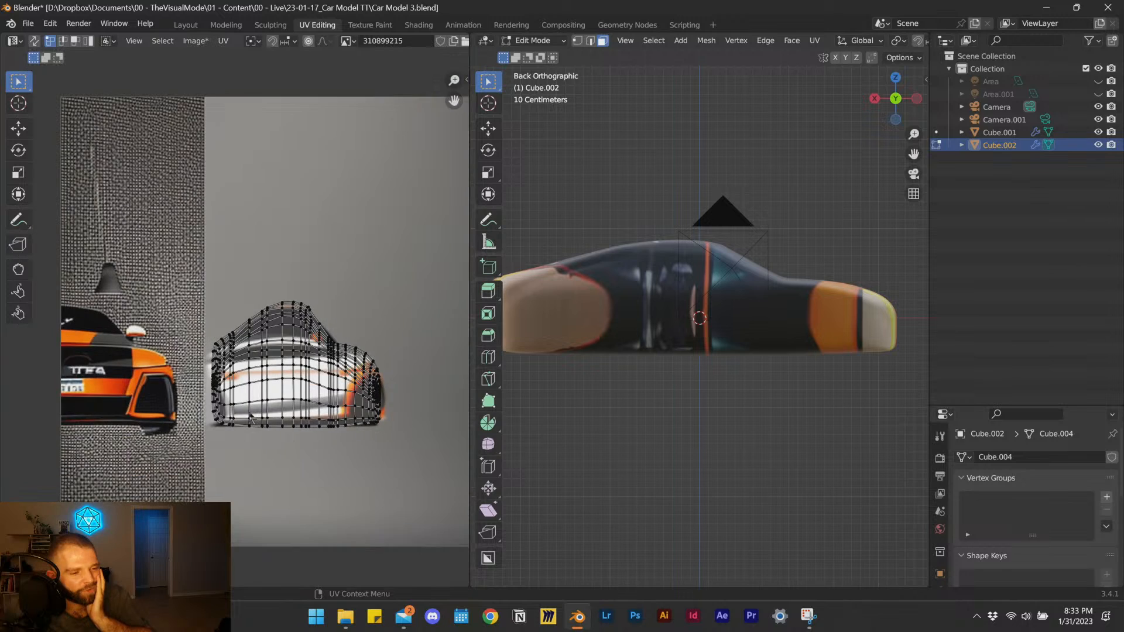
scroll(253, 417, "up", 3)
scroll(257, 386, "up", 1)
scroll(254, 391, "down", 1)
middle_click_drag(151, 392, 420, 380)
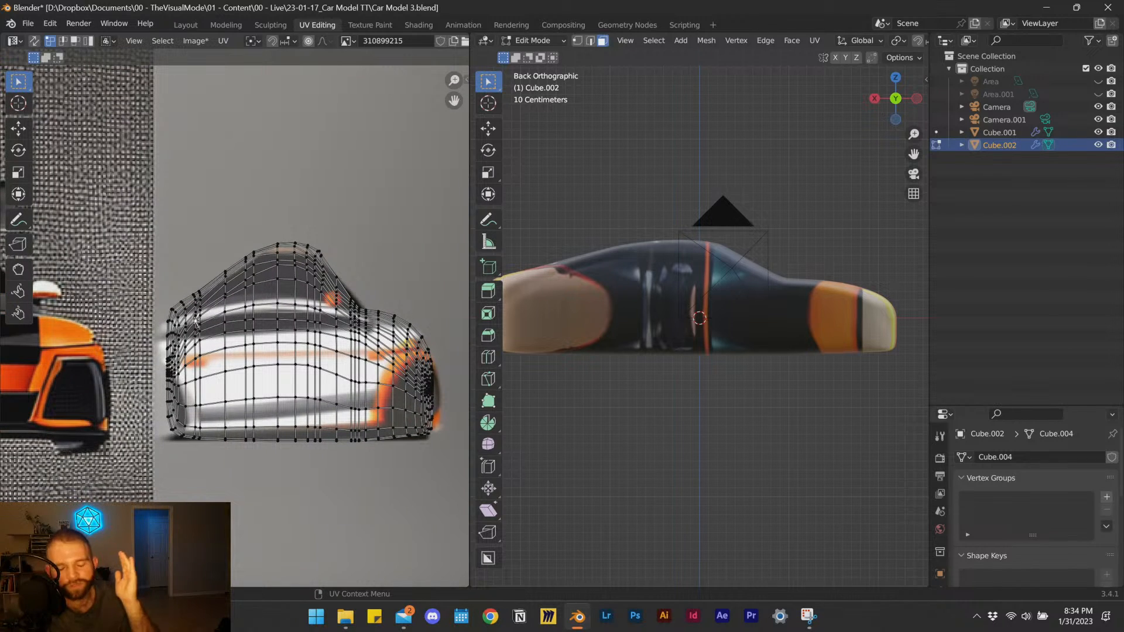
Return to the Layout workspace, set the scheduler to Euler Ancestral, and project a new dream texture onto the duplicate from the back orthographic view.
left_click(185, 25)
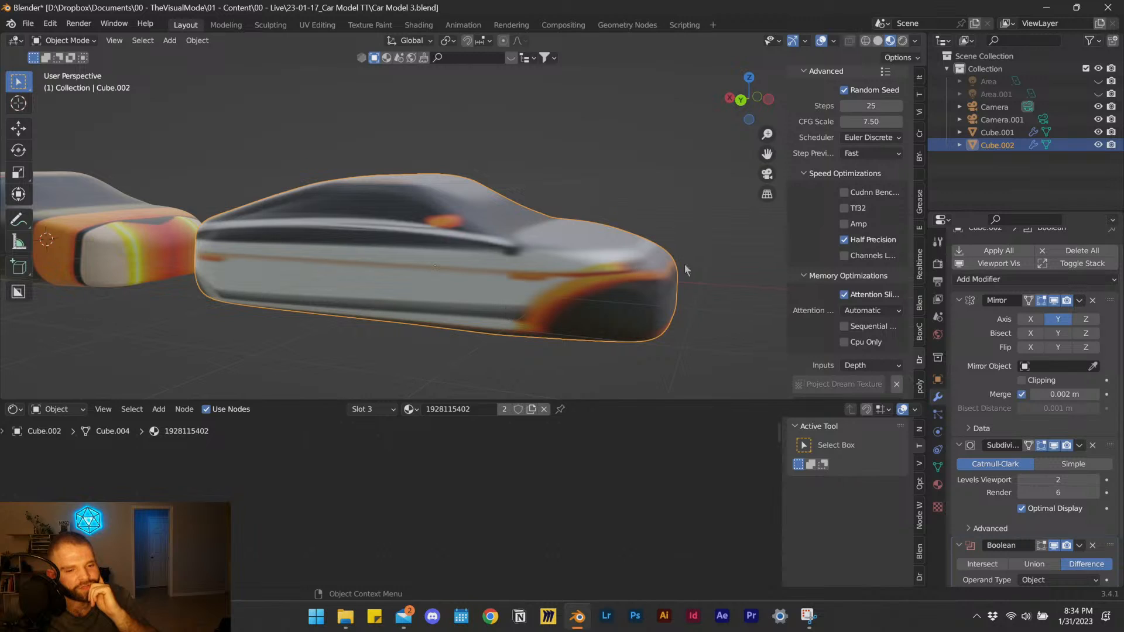
left_click(741, 100)
key("Tab")
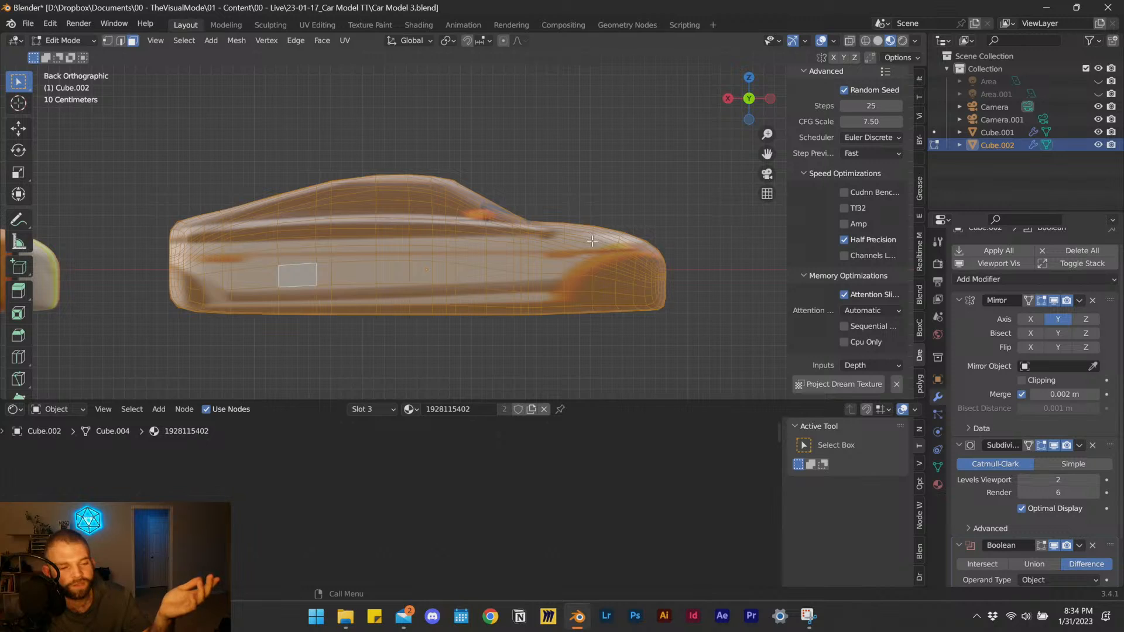
scroll(856, 203, "up", 2)
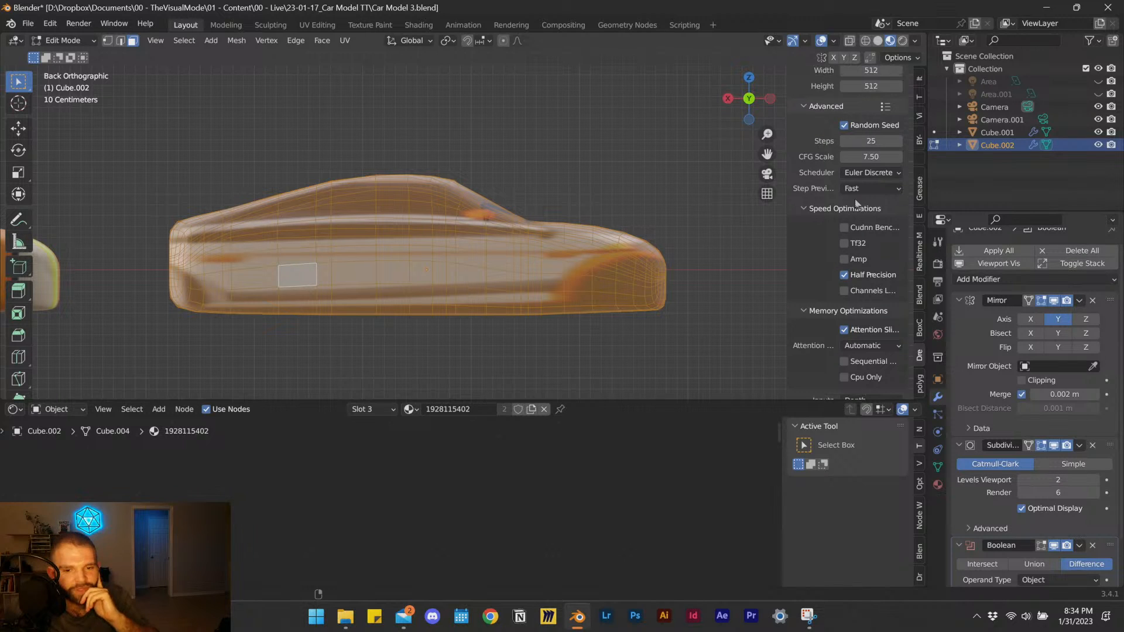
left_click(872, 173)
left_click(870, 274)
scroll(799, 279, "down", 2)
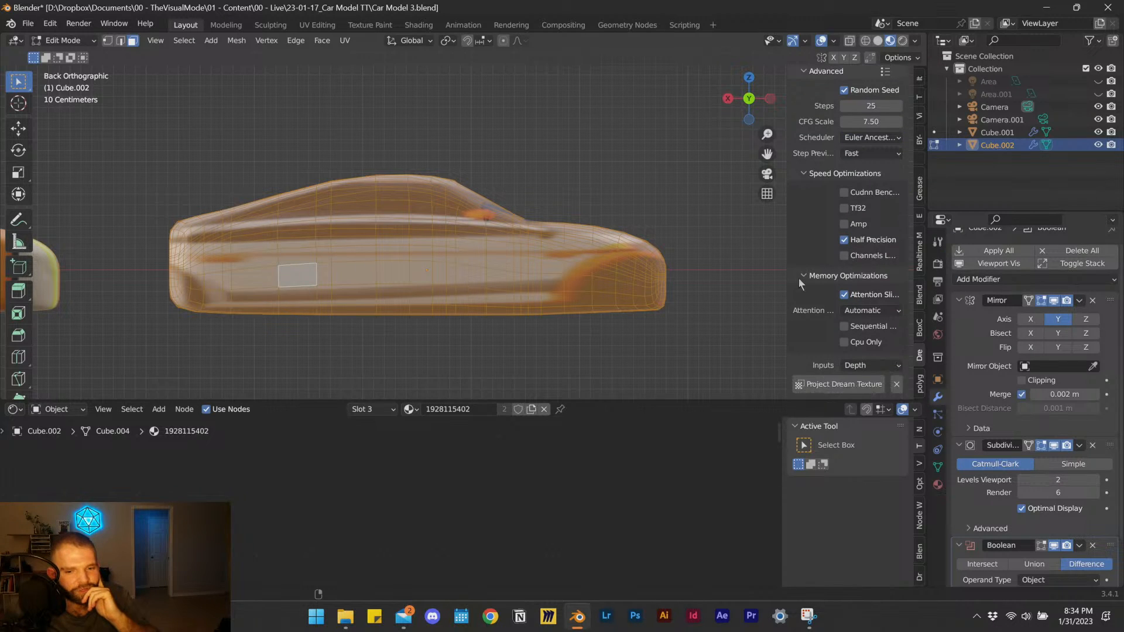
left_click(835, 384)
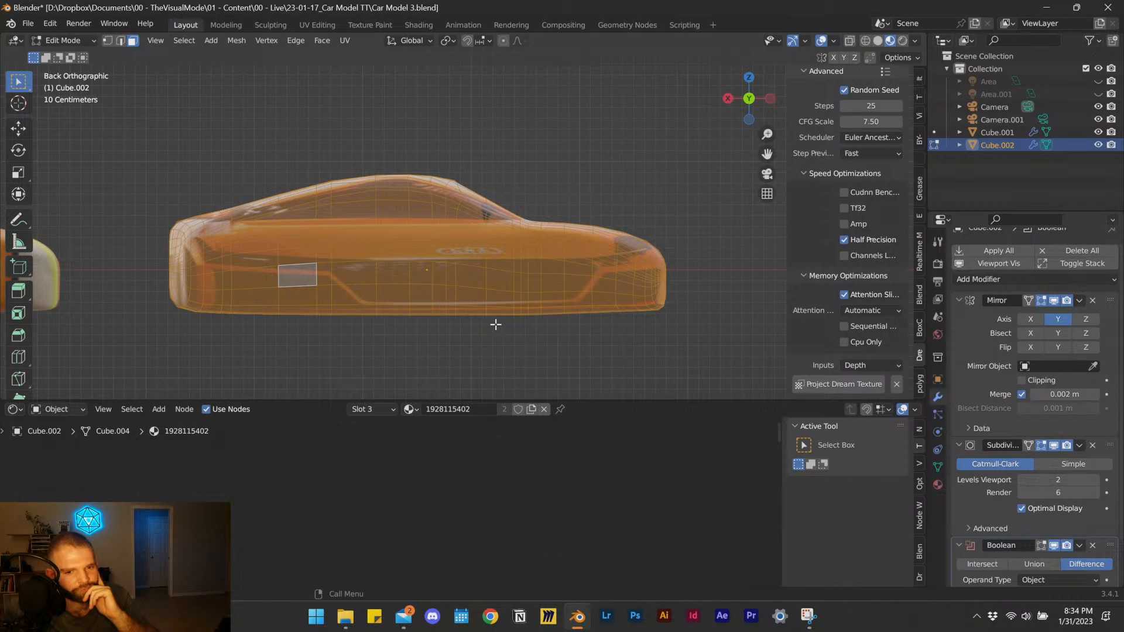
Examine the orange dream texture on the duplicated body's side, roof, and front from several angles.
mouse_move(668, 307)
middle_mouse_down()
mouse_move(570, 328)
mouse_move(703, 317)
mouse_move(386, 331)
mouse_move(686, 326)
mouse_move(676, 322)
middle_mouse_up()
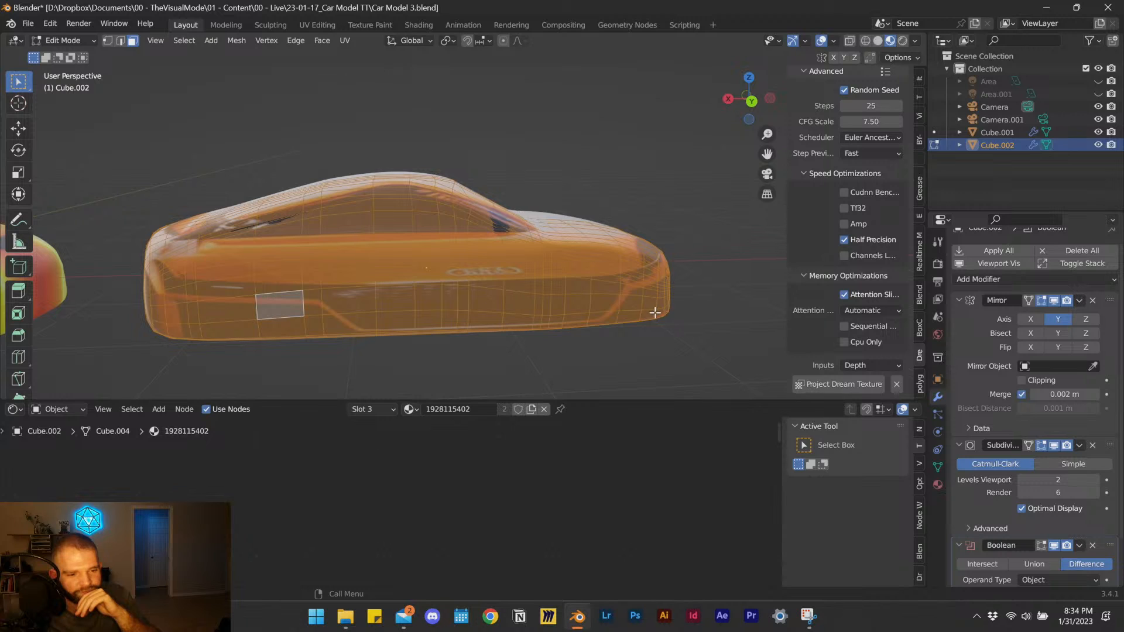
middle_click_drag(524, 295, 210, 259)
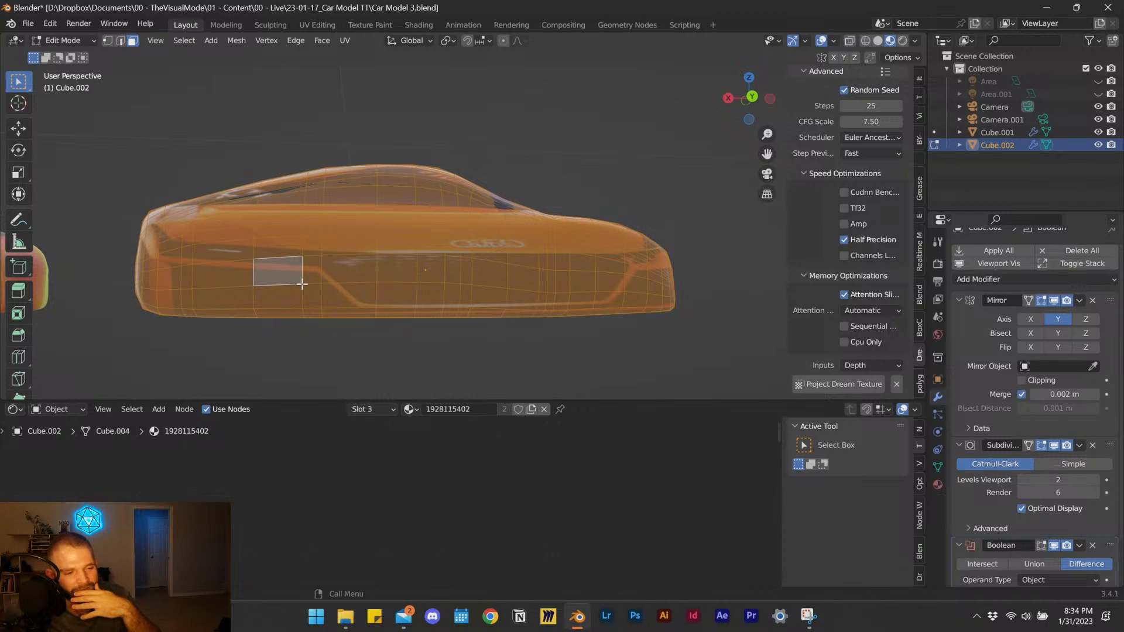
middle_click_drag(293, 285, 259, 283)
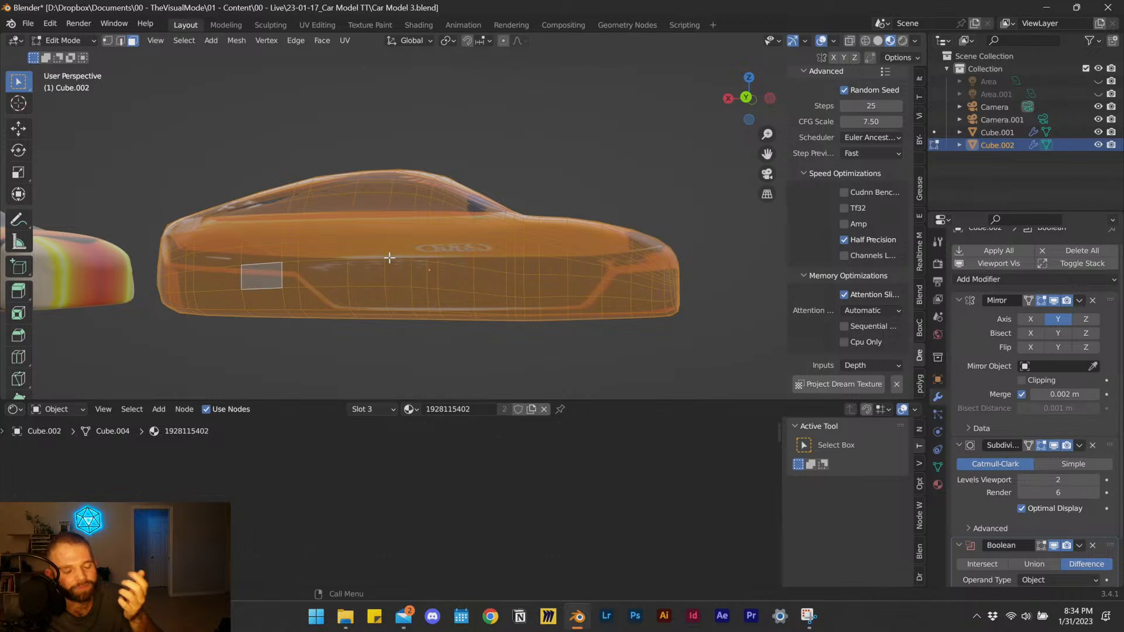
mouse_move(411, 198)
middle_mouse_down()
mouse_move(392, 194)
mouse_move(394, 210)
middle_mouse_up()
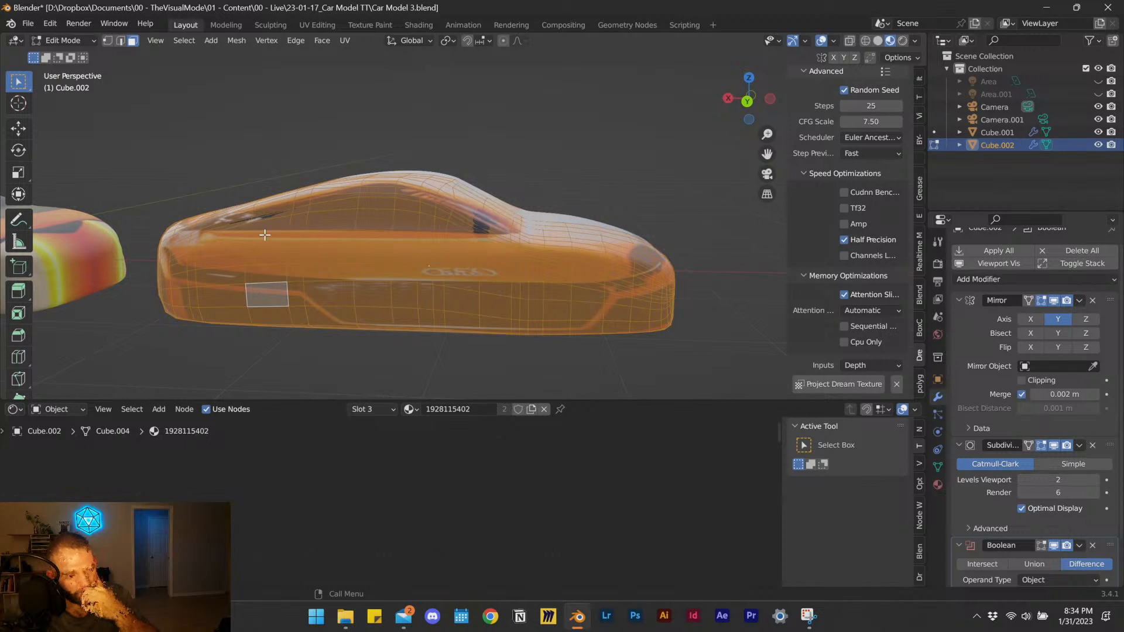
middle_click_drag(498, 229, 467, 236)
middle_click_drag(593, 323, 527, 315)
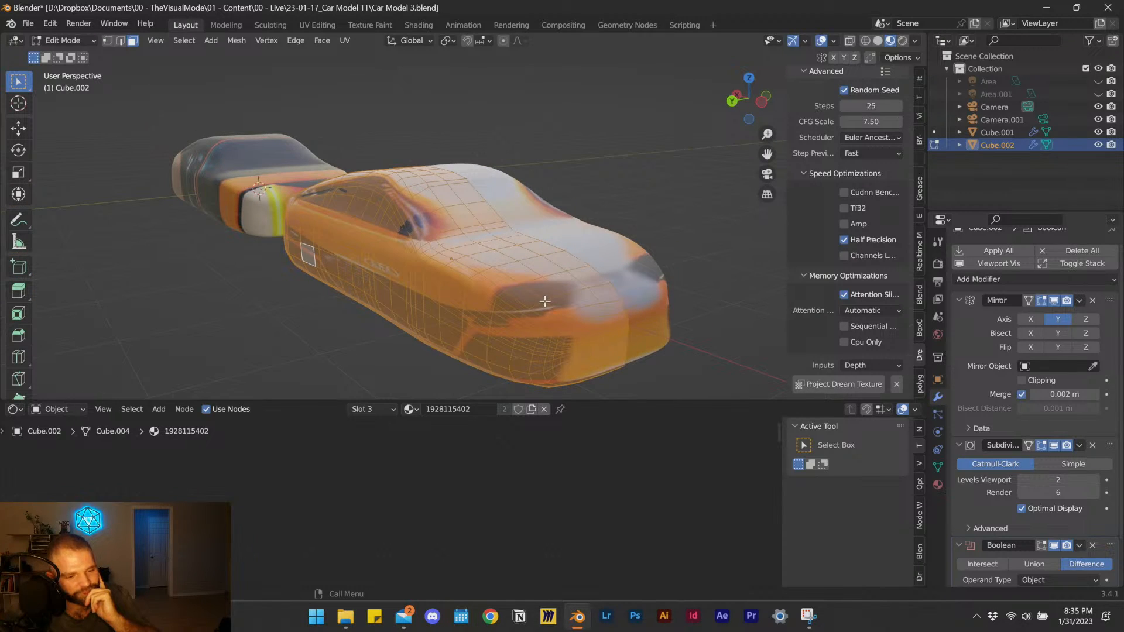
Leave Edit Mode, duplicate the orange-textured car body, and move the copy about -5.25 m along X.
middle_click_drag(514, 304, 389, 279)
key("Tab")
key("shift+d")
key("x")
left_click(662, 308)
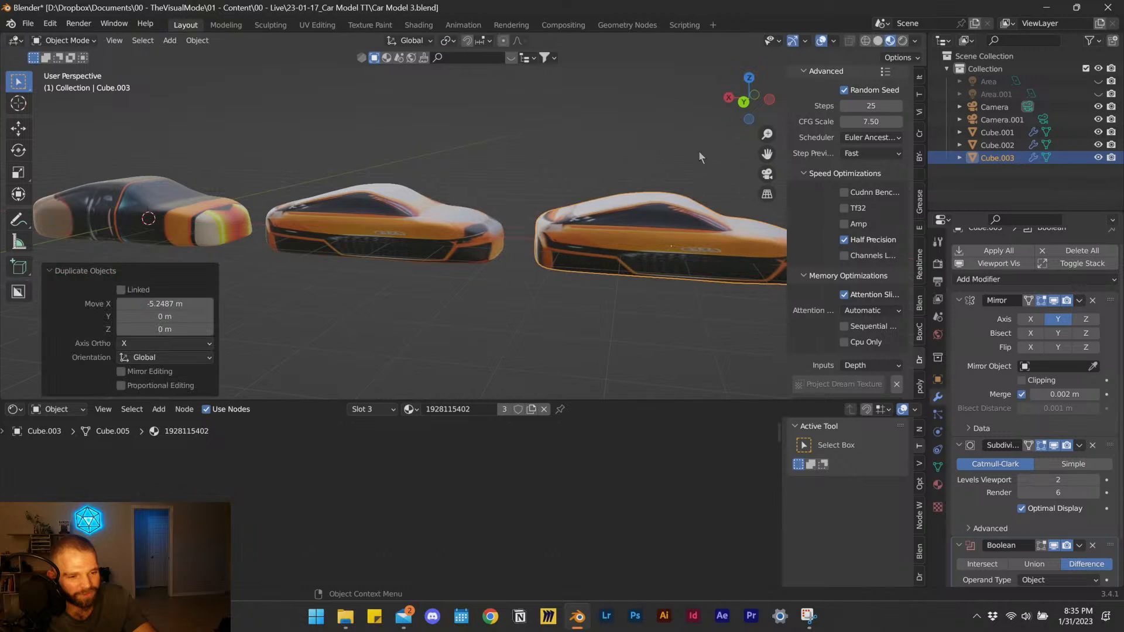
Put the new copy in Edit Mode and project the dream texture onto it from an angled perspective view.
left_click(743, 102)
middle_click_drag(654, 233, 543, 229, "shift")
scroll(543, 229, "up", 5)
left_click(748, 101)
middle_click_drag(334, 229, 352, 251)
scroll(410, 248, "down", 6)
scroll(507, 245, "up", 3)
middle_click_drag(509, 245, 473, 247)
left_click(743, 100)
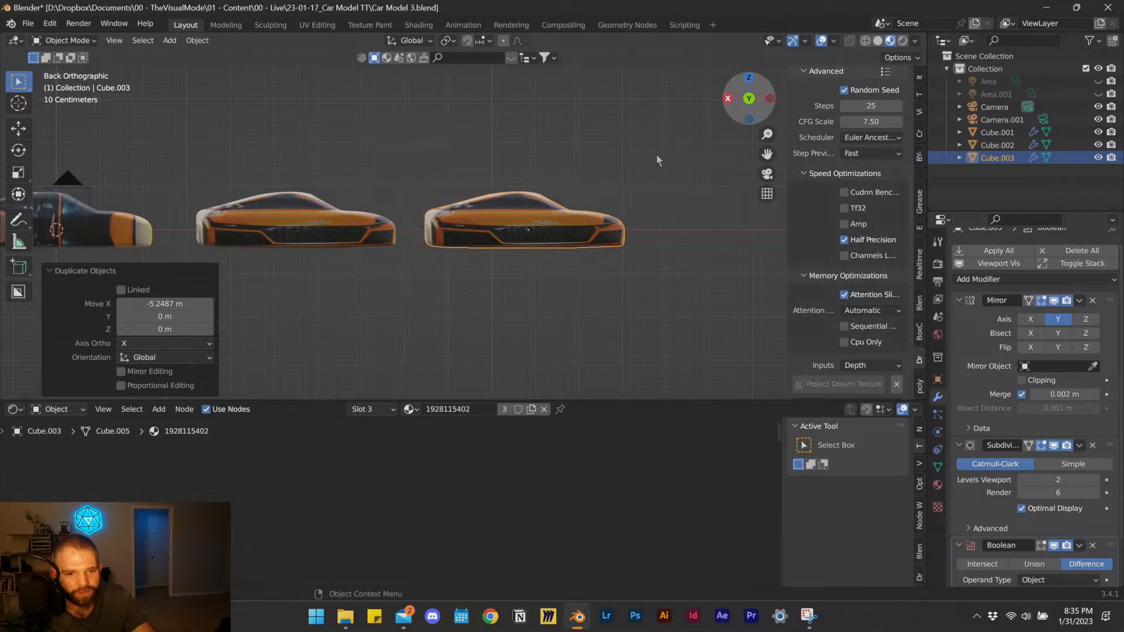
scroll(554, 246, "up", 4)
key("Tab")
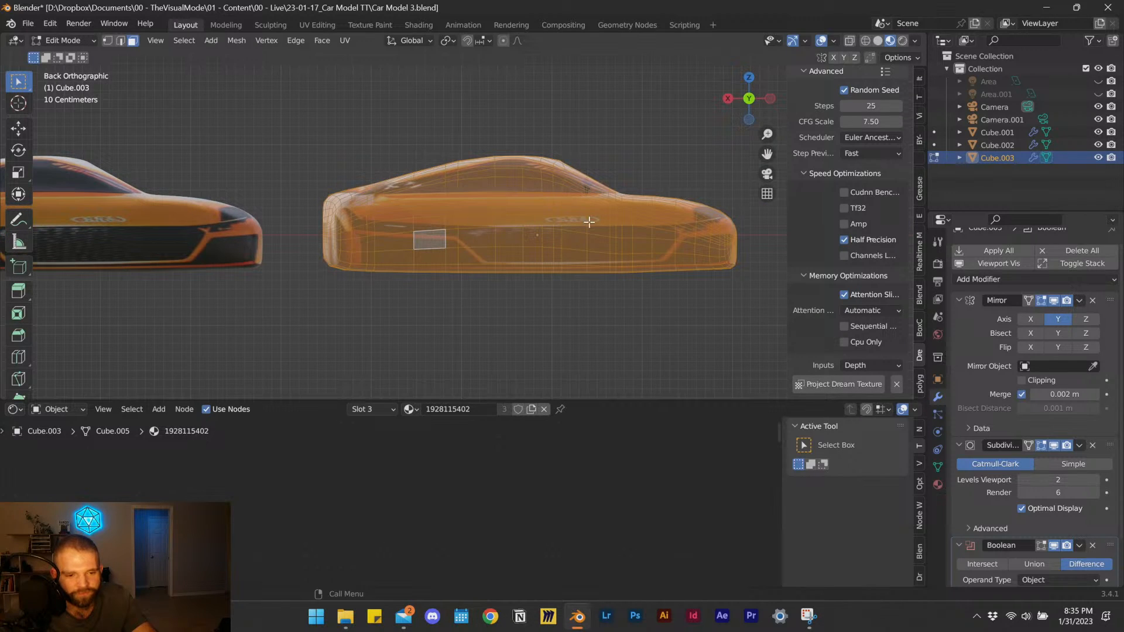
middle_click_drag(491, 265, 554, 299)
left_click(824, 389)
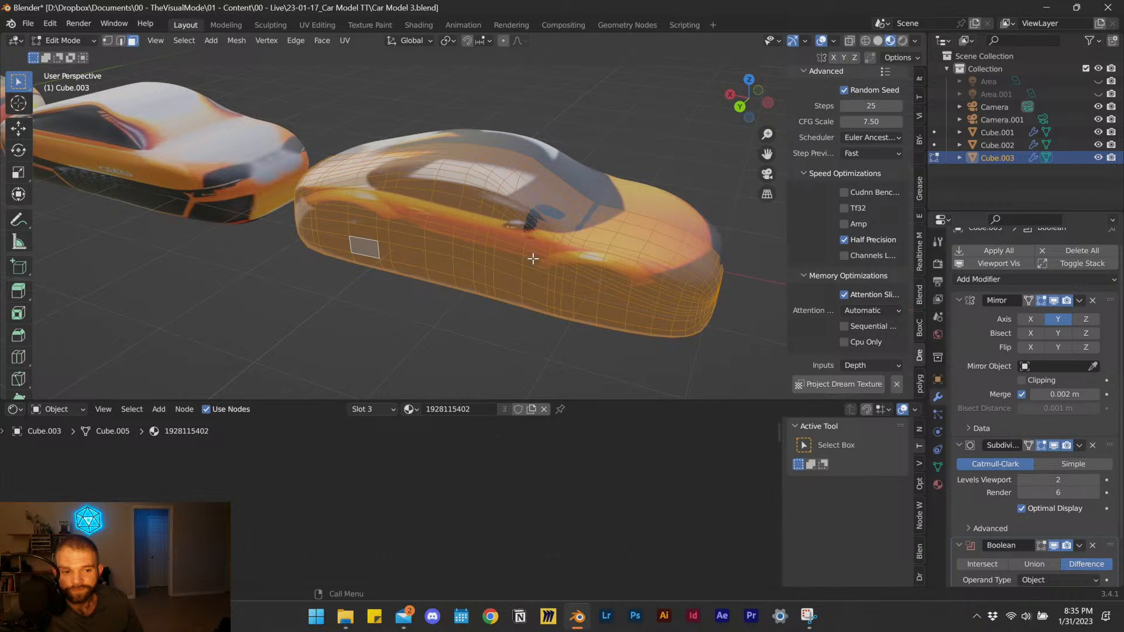
Leave Edit Mode, duplicate the newly textured car body, and move the copy about -5.53 m along X.
key("Tab")
middle_click_drag(620, 301, 545, 246)
key("shift+d")
key("x")
left_click(694, 301)
middle_click_drag(694, 301, 364, 237, "shift")
middle_click_drag(364, 236, 407, 251)
scroll(351, 238, "up", 1)
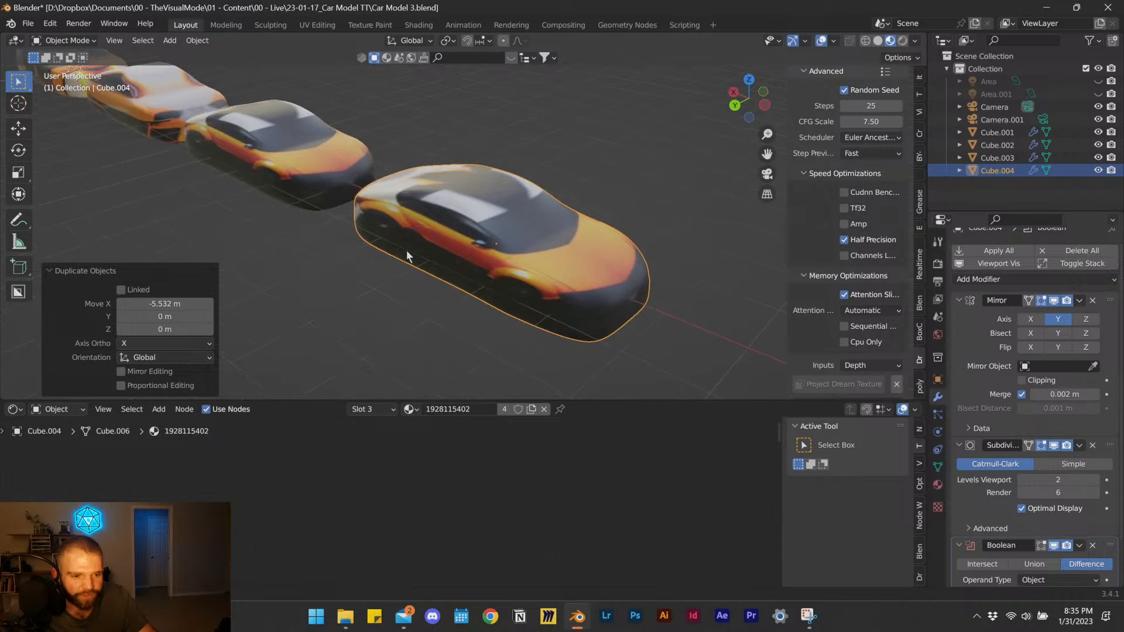
Edit the dream texture prompt's subject so the car's colour is blue.
scroll(402, 250, "up", 2)
scroll(404, 255, "down", 1)
scroll(849, 234, "up", 5)
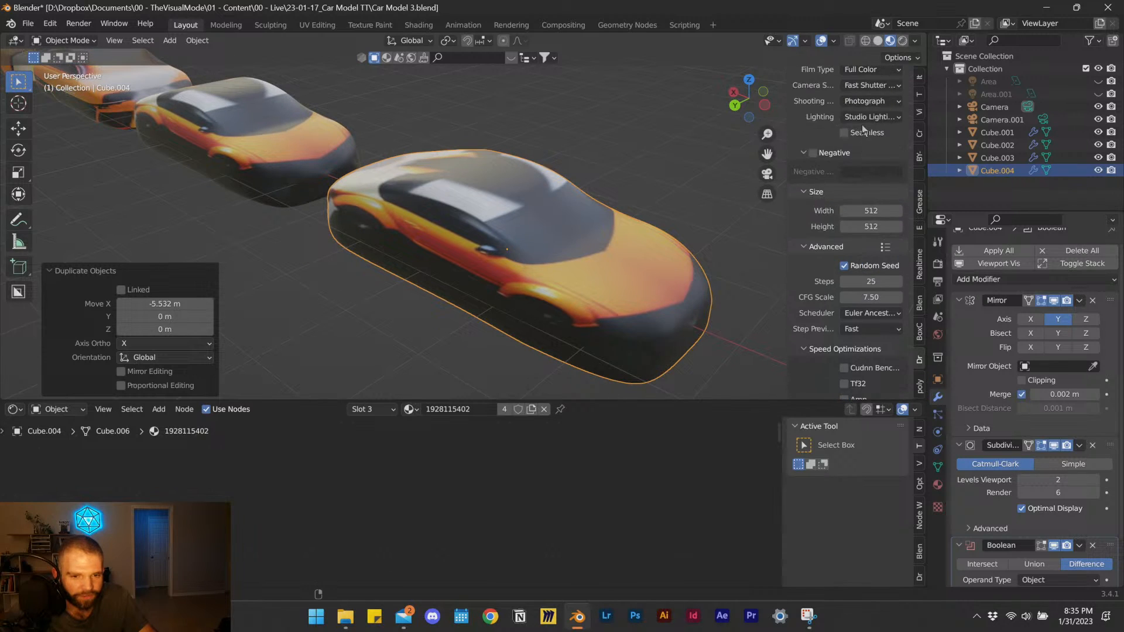
left_click(856, 132)
left_click_drag(878, 133, 838, 133)
left_click(871, 132)
key("Right")
key("Right")
key("Right")
key("Right")
key("Right")
key("Right")
key("Right")
key("Right")
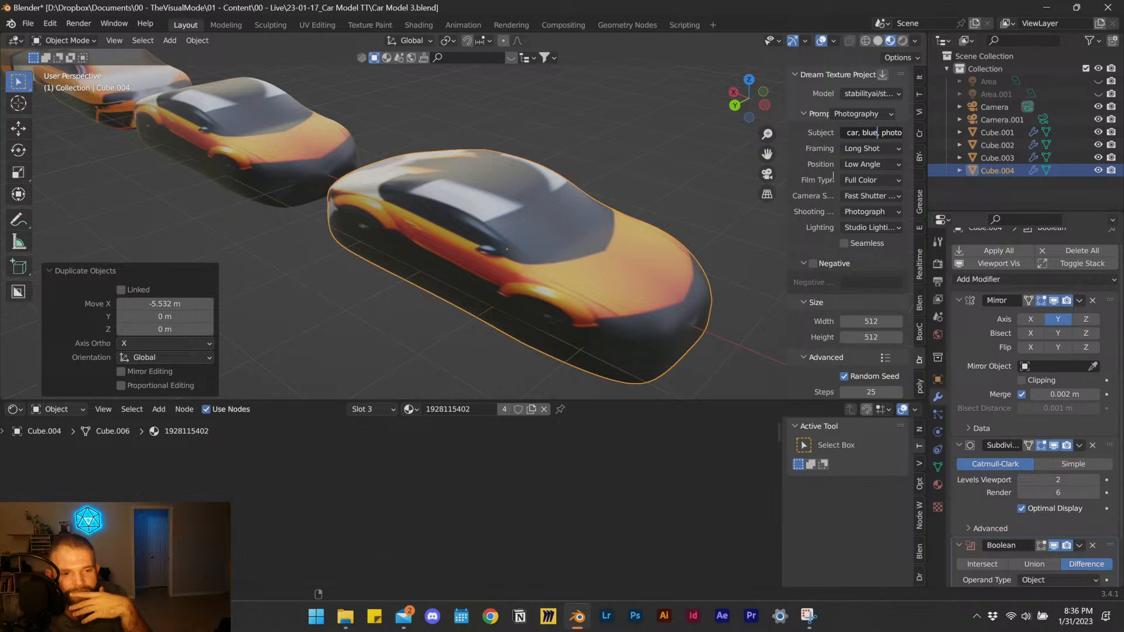
Set the dream texture prompt's camera position to Aerial View.
left_click(873, 164)
left_click(872, 193)
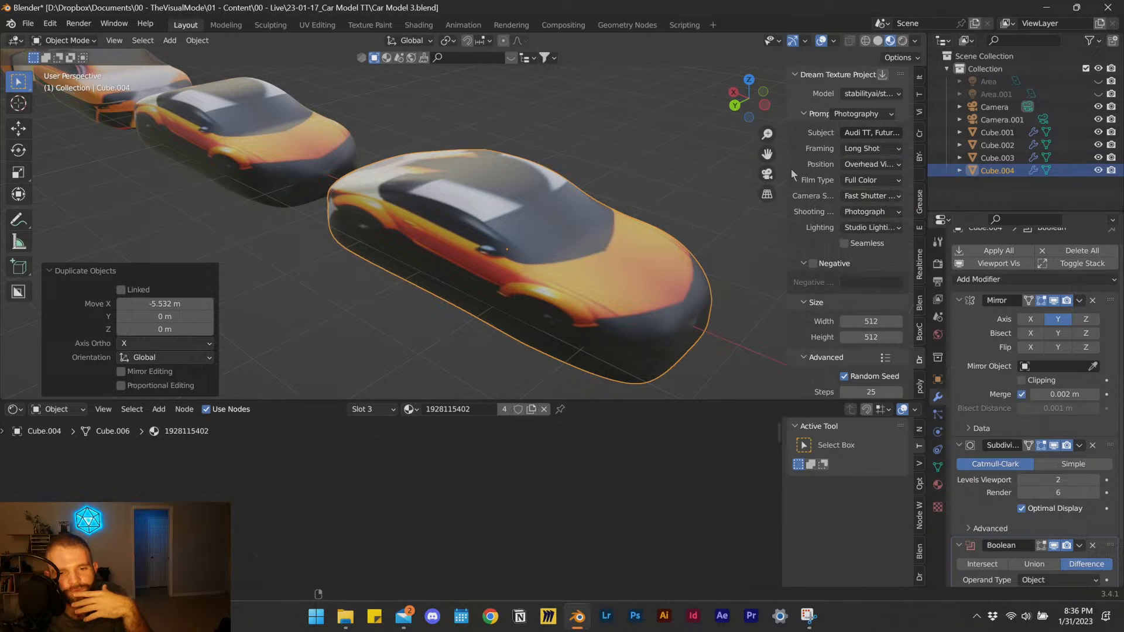
scroll(550, 264, "down", 2)
middle_click_drag(549, 264, 552, 256)
left_click(867, 166)
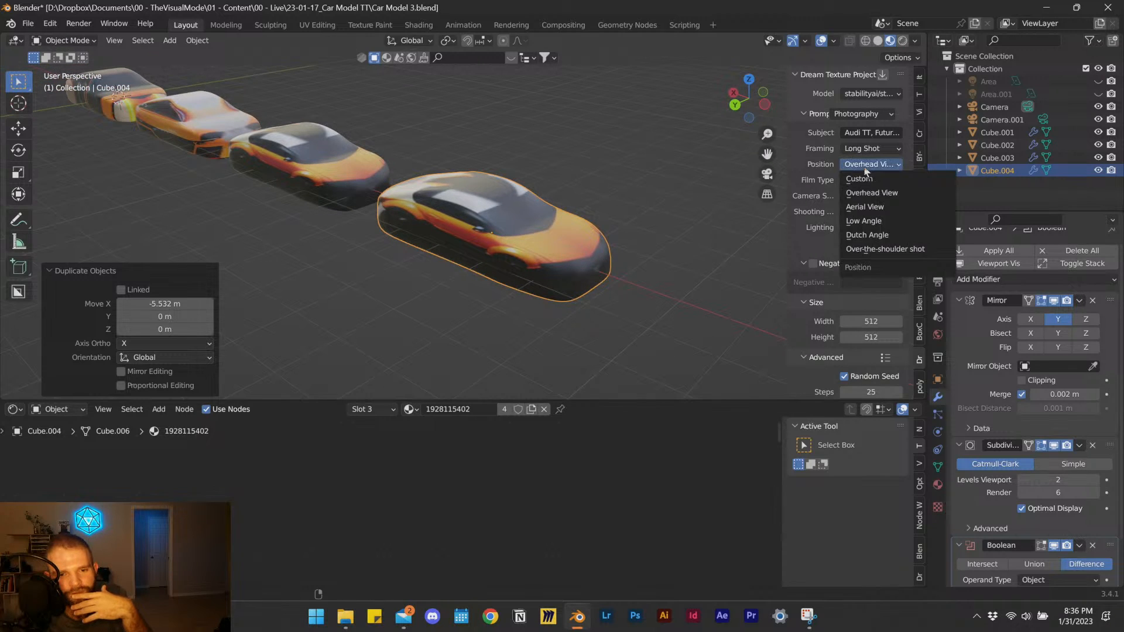
left_click(871, 207)
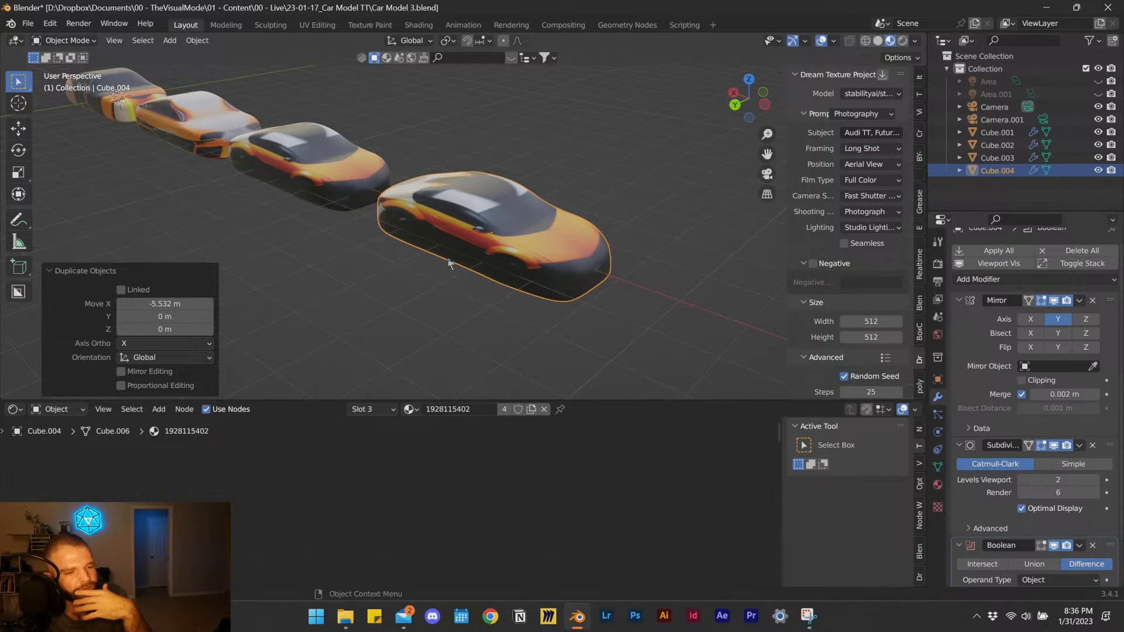
Put the newest car body in Edit Mode and project the dream texture onto it from a raised front three-quarter view.
scroll(468, 242, "up", 3)
key("Tab")
middle_click_drag(497, 243, 563, 241)
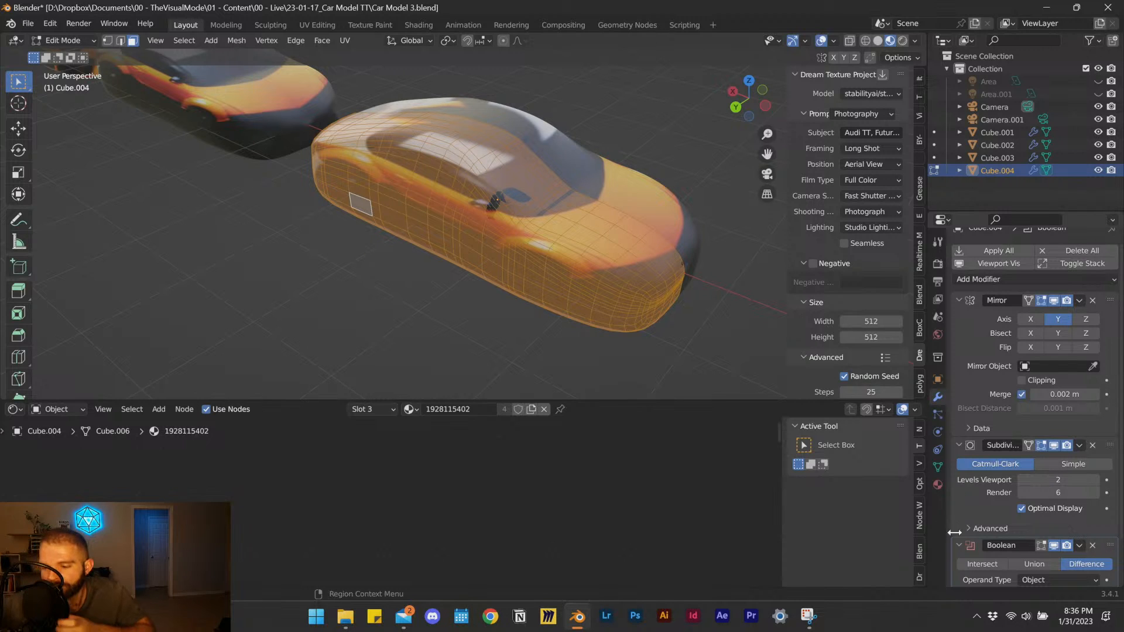
scroll(811, 369, "down", 10)
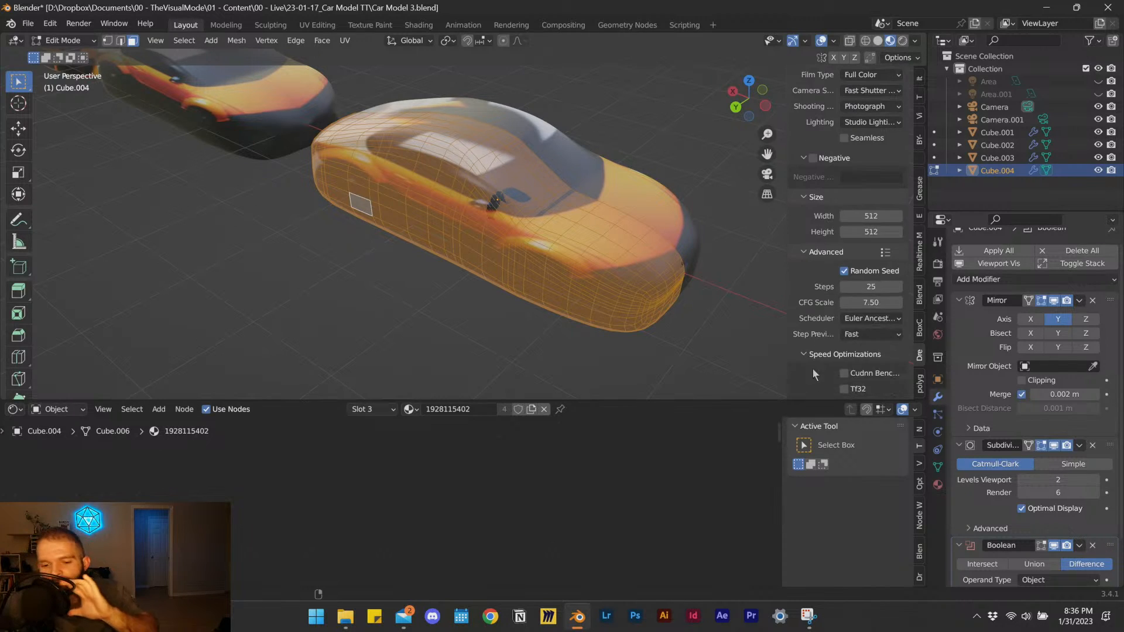
left_click(820, 385)
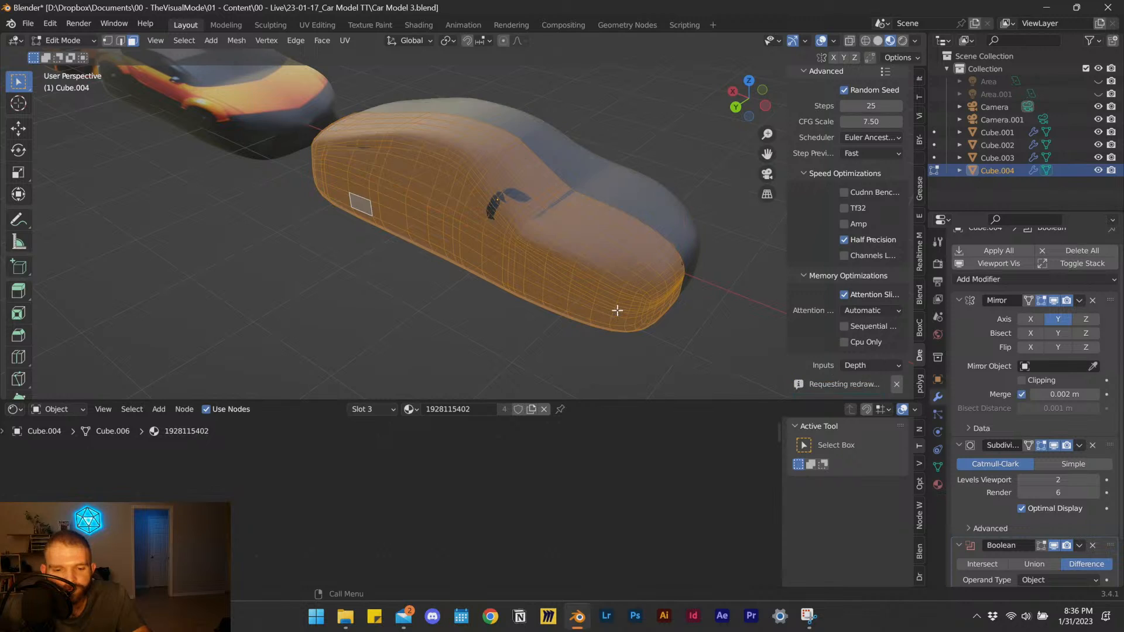
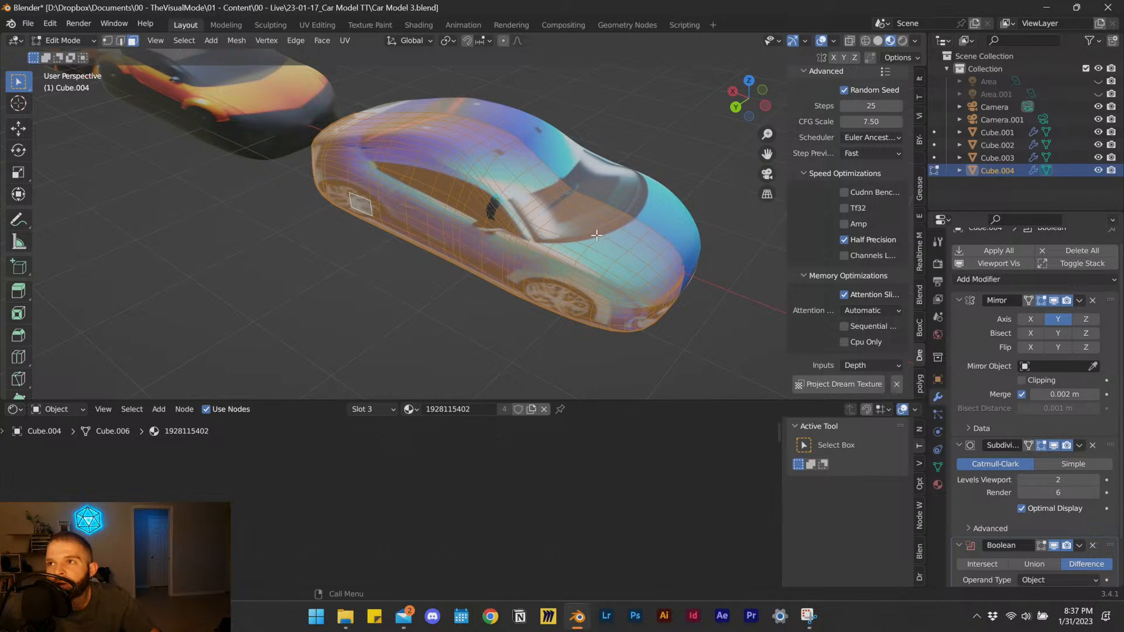
middle_click_drag(559, 252, 397, 202, "shift")
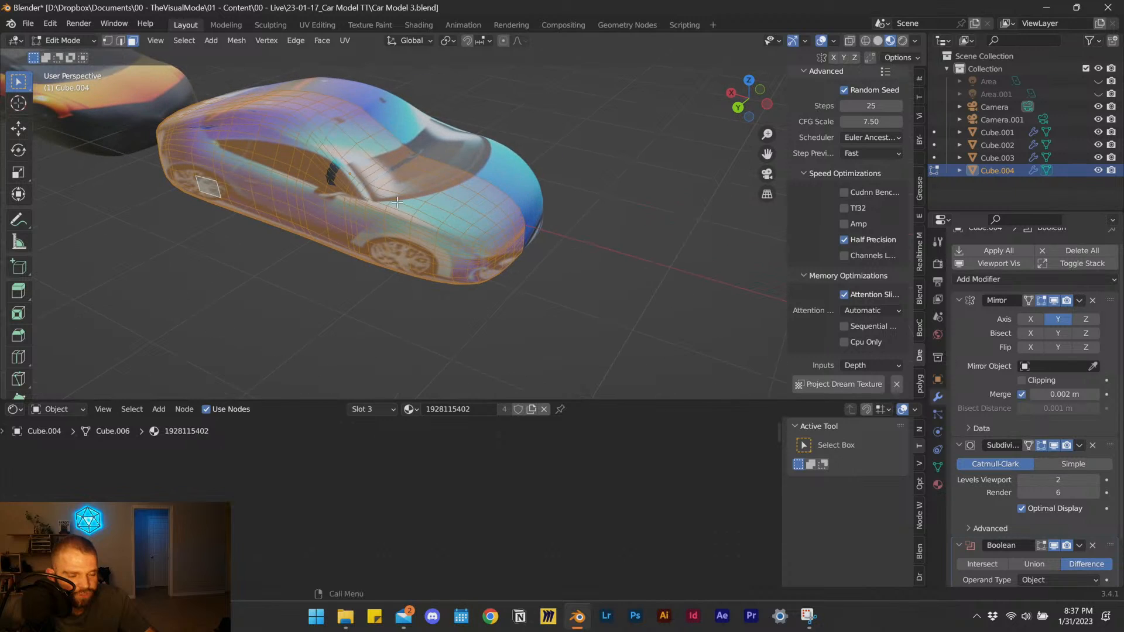
left_click(317, 25)
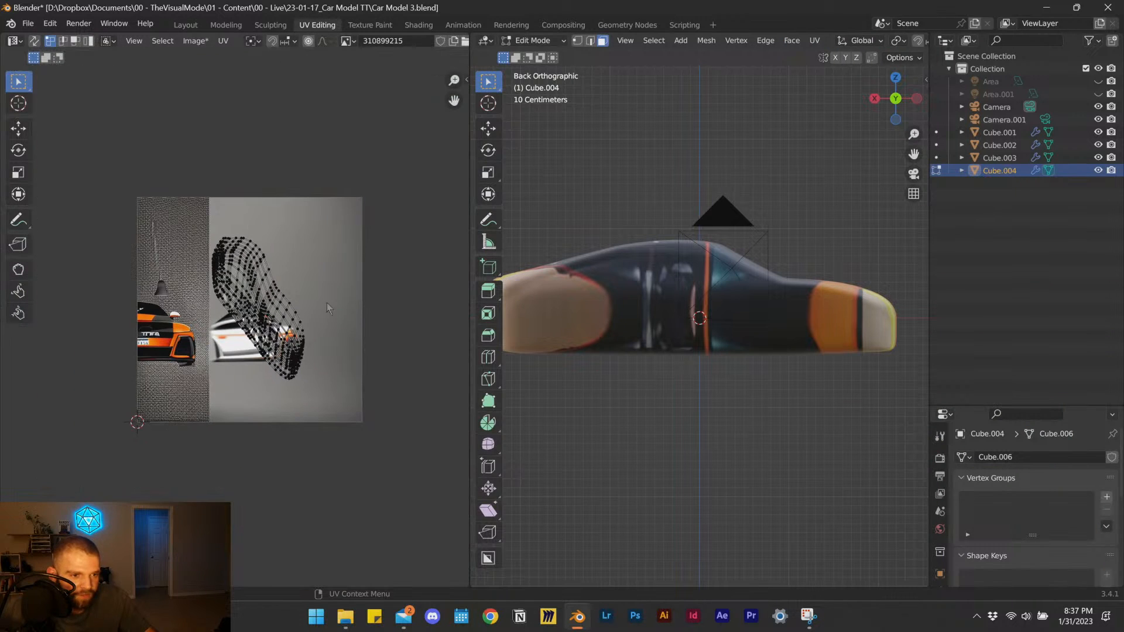
left_click(347, 41)
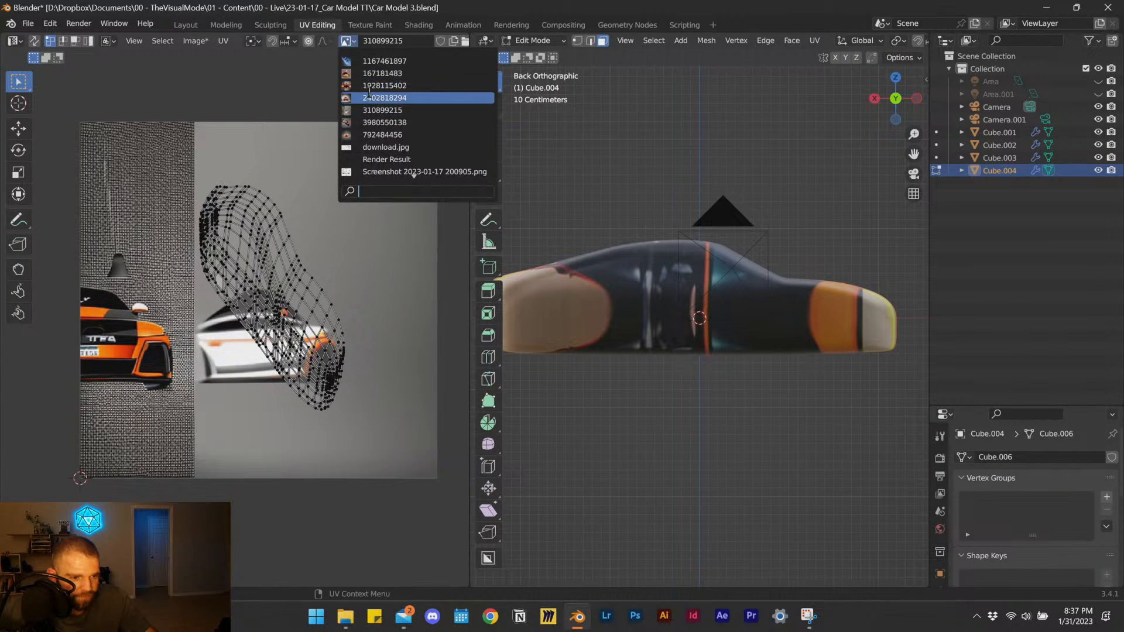
left_click(387, 61)
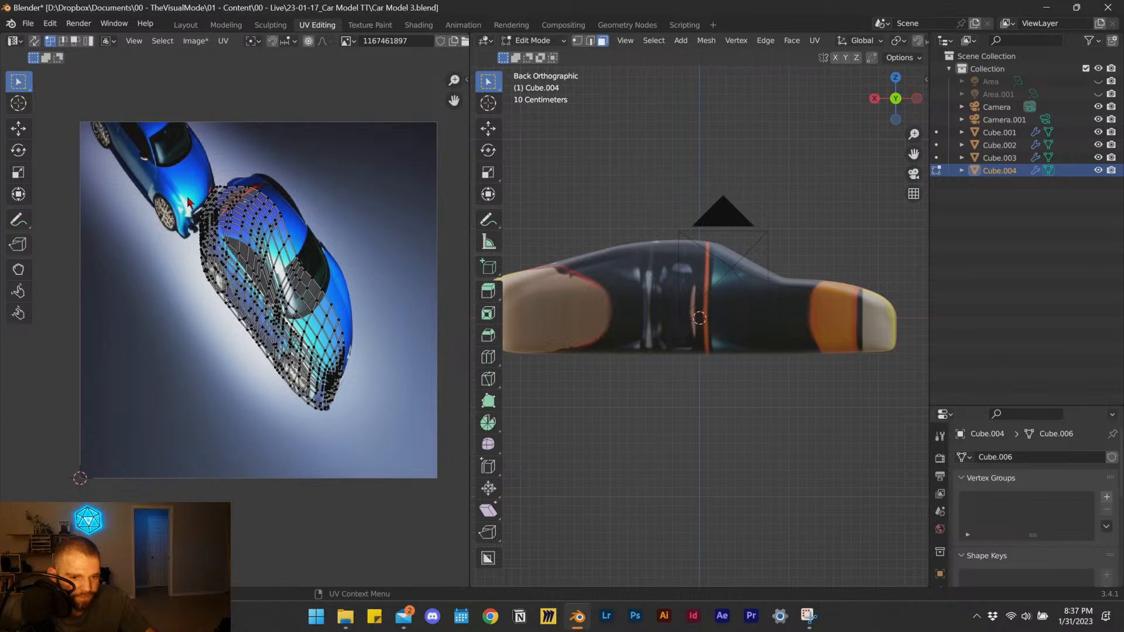
scroll(238, 252, "up", 2)
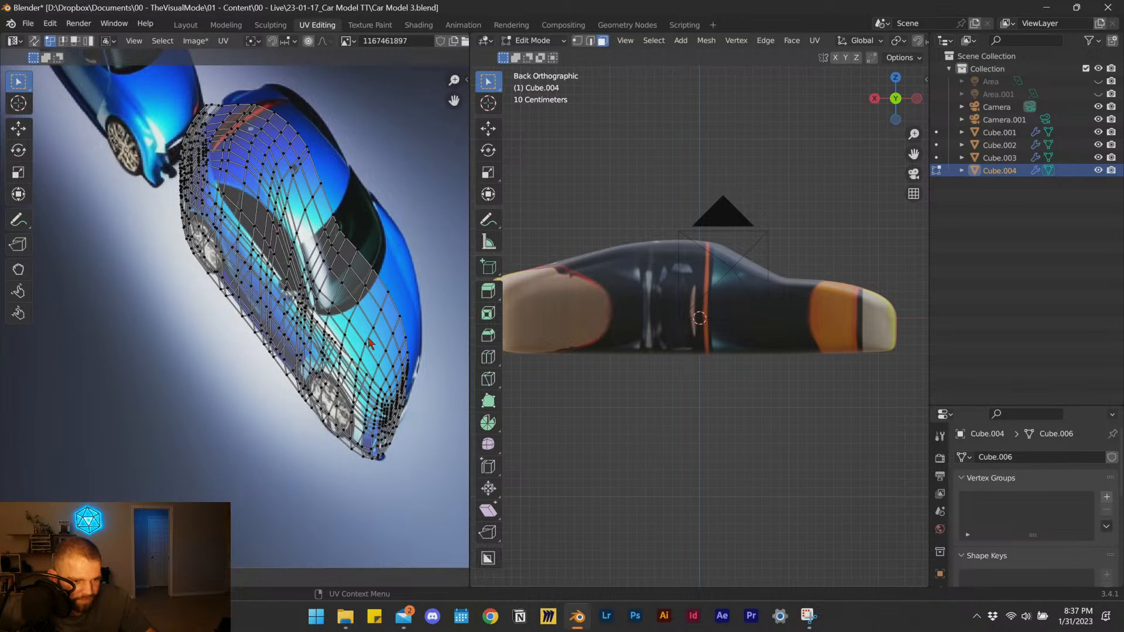
Frame the blue car body in an angled front perspective and slightly widen the UV editor.
middle_click_drag(733, 315, 657, 319)
scroll(707, 309, "down", 5)
scroll(720, 303, "down", 3)
middle_click_drag(867, 328, 611, 363, "shift")
scroll(638, 330, "up", 4)
middle_click_drag(765, 536, 714, 422, "shift")
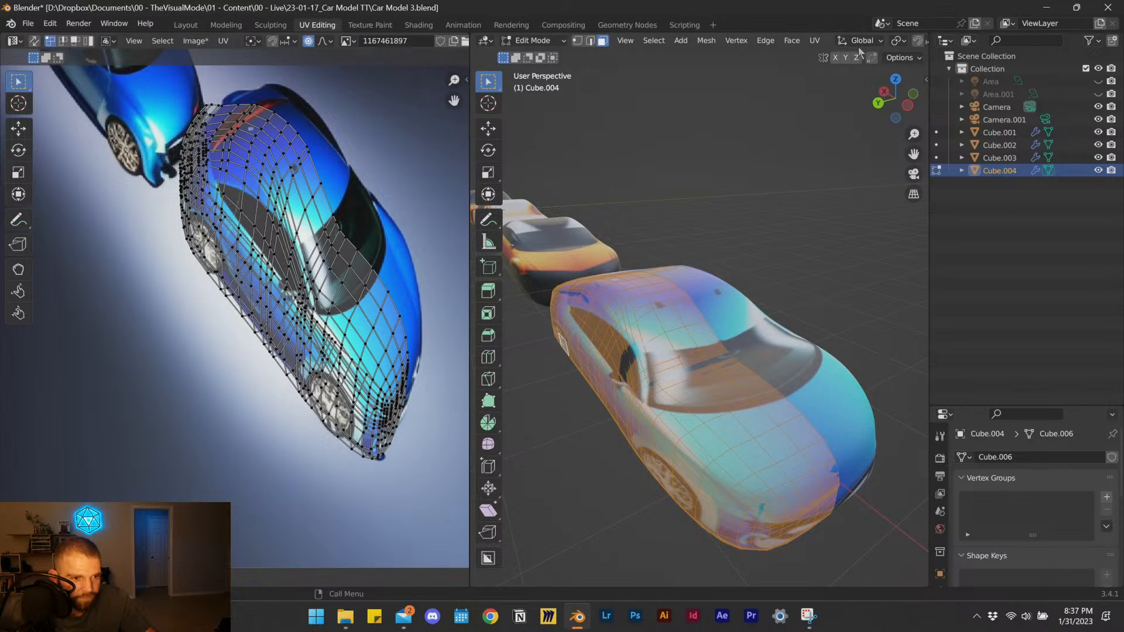
left_click_drag(474, 137, 502, 137)
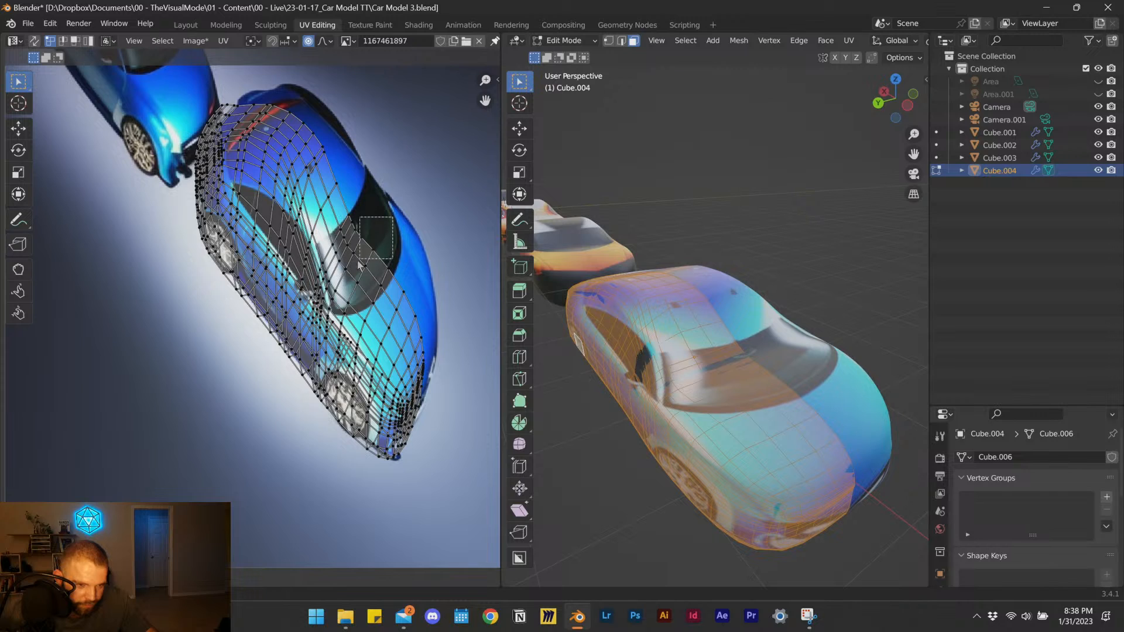
Select the faces covering the windshield and its edges on one half of the blue car body.
left_click(708, 363)
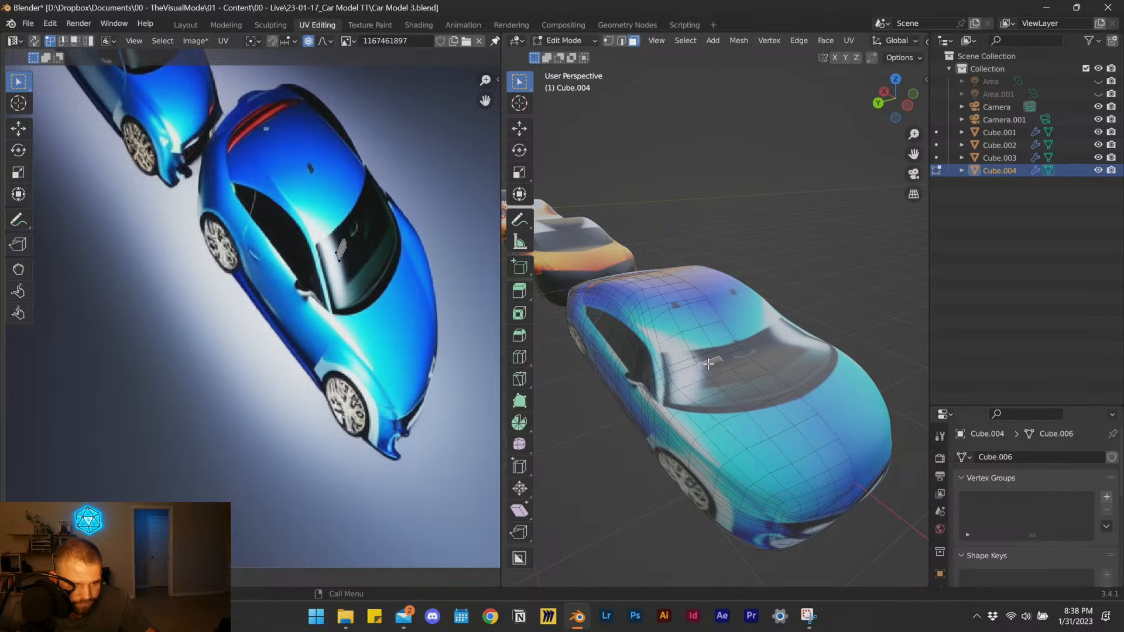
left_click(704, 354)
left_click(707, 358)
left_click(687, 357)
left_click(699, 352, "shift")
left_click(709, 357, "shift")
left_click(695, 365, "shift")
left_click(700, 373, "shift")
left_click(718, 372, "shift")
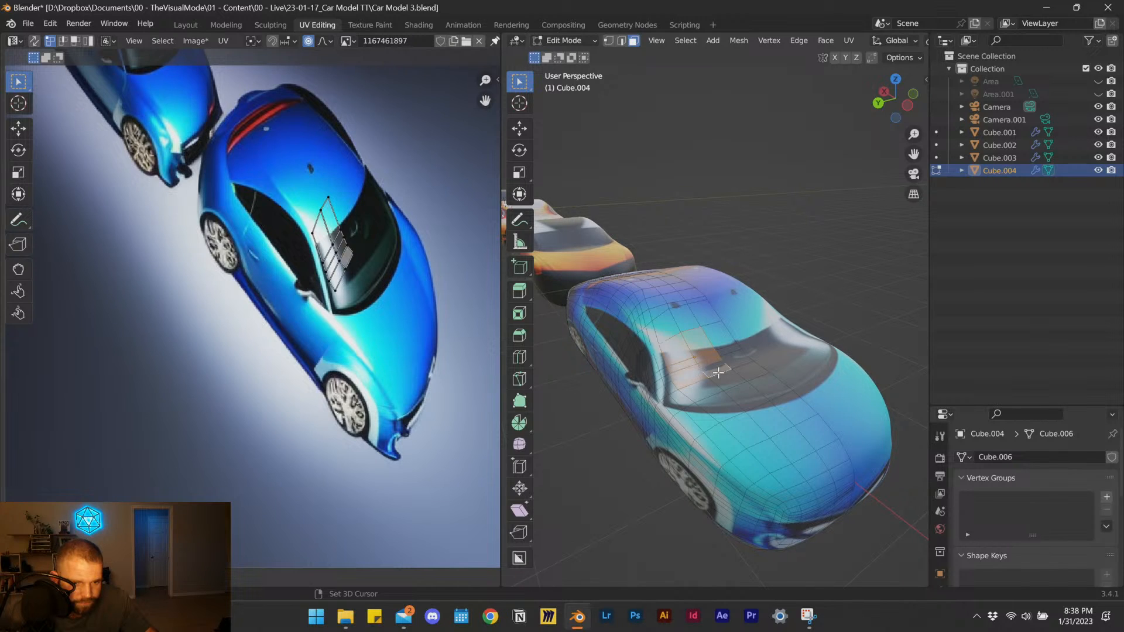
left_click(713, 366, "shift")
left_click(730, 354, "shift")
left_click(728, 350, "shift")
left_click(751, 366, "shift")
left_click(728, 377, "shift")
left_click(705, 387, "shift")
left_click(689, 399, "shift")
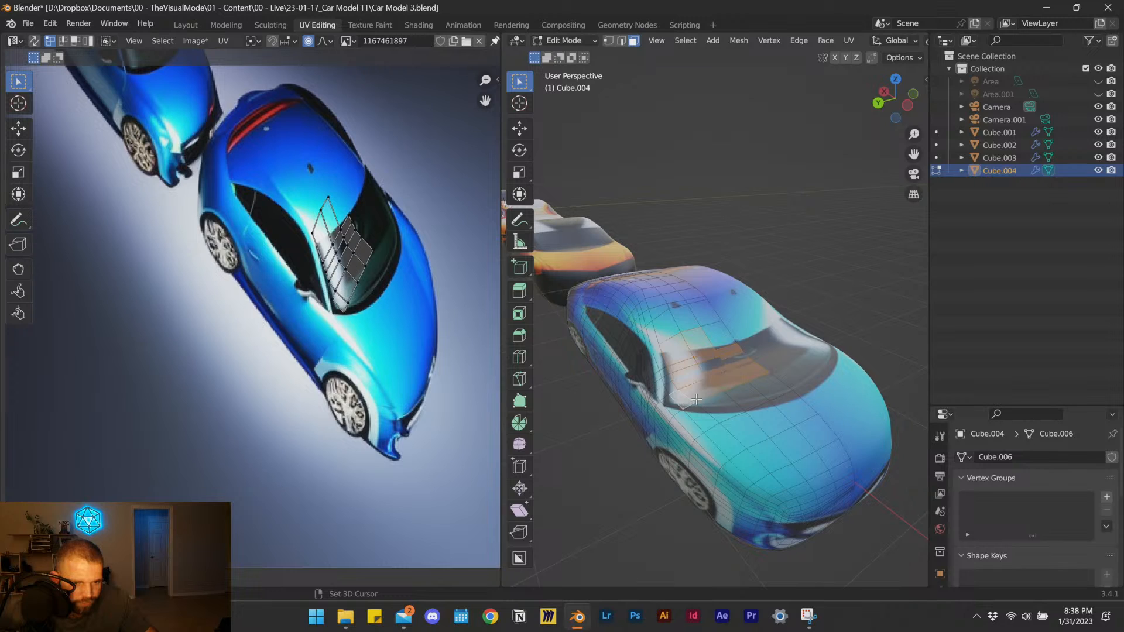
left_click(754, 399, "shift")
left_click(771, 391, "shift")
left_click(718, 408, "shift")
left_click(695, 417, "shift")
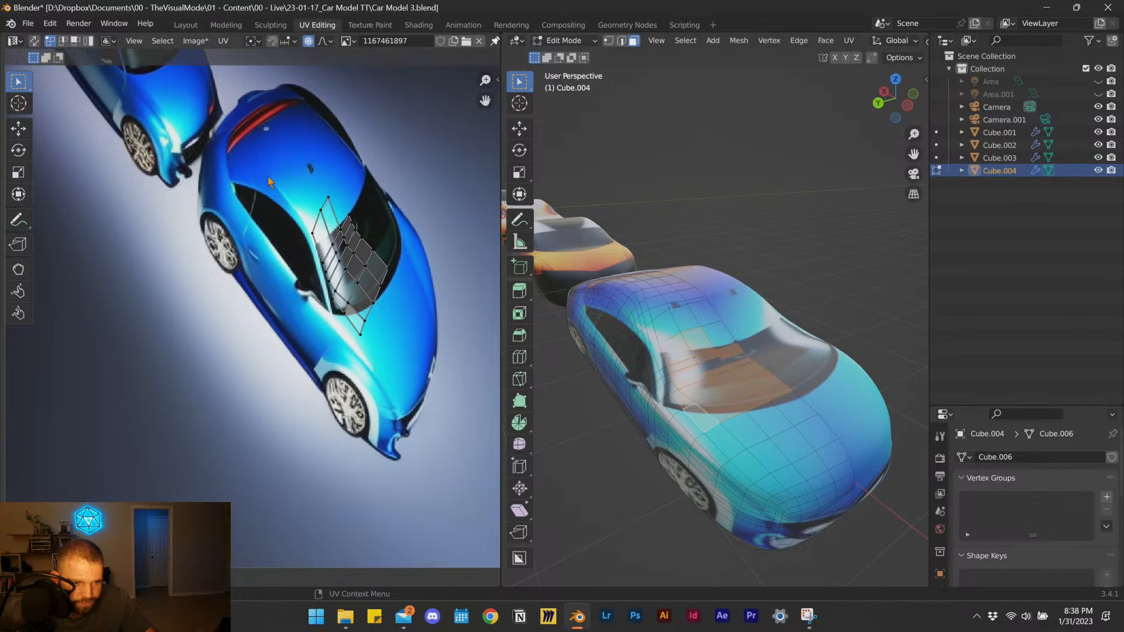
Select the windshield UVs, show the whole body's UVs, and shift the windshield area about 0.017 in X and -0.081 in Y with proportional editing.
left_click_drag(404, 173, 260, 348)
key("g")
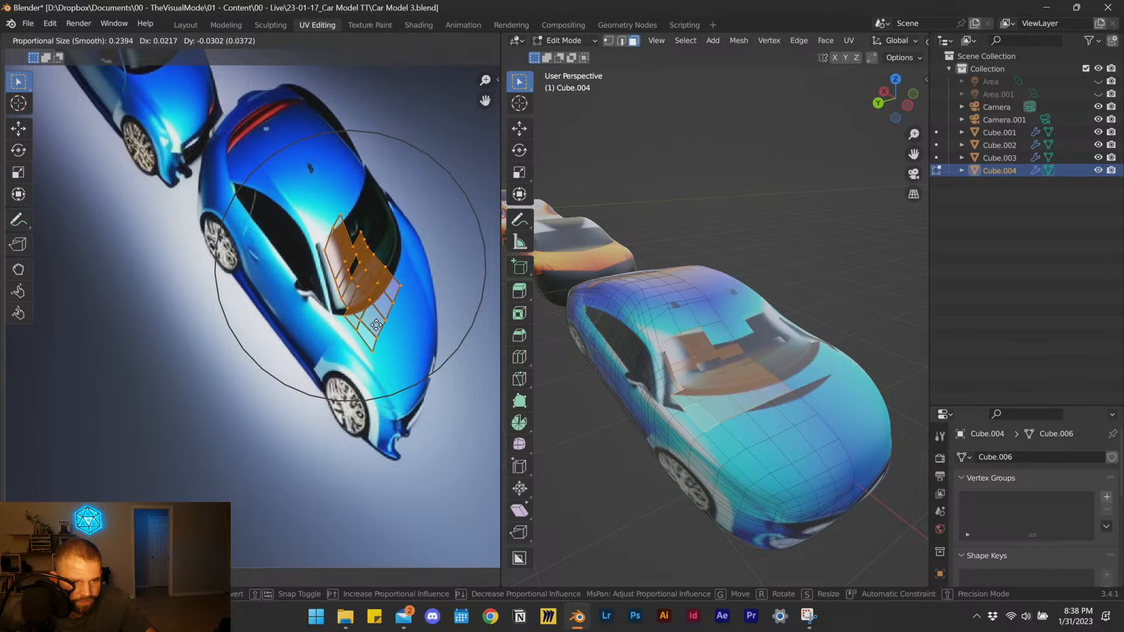
left_click(360, 329)
key("a")
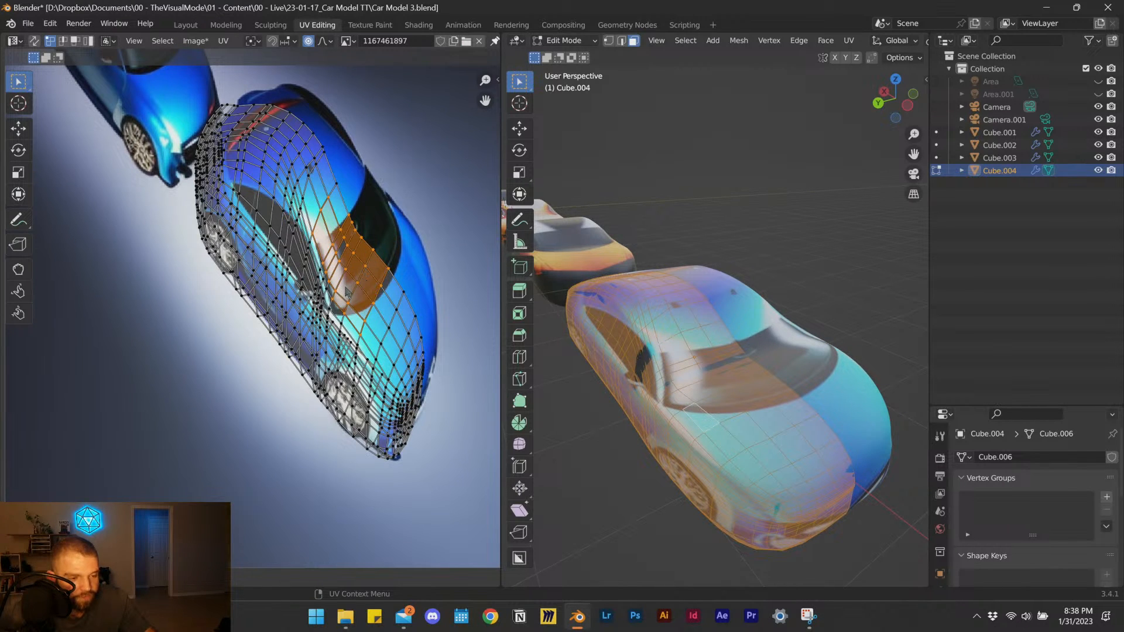
key("g")
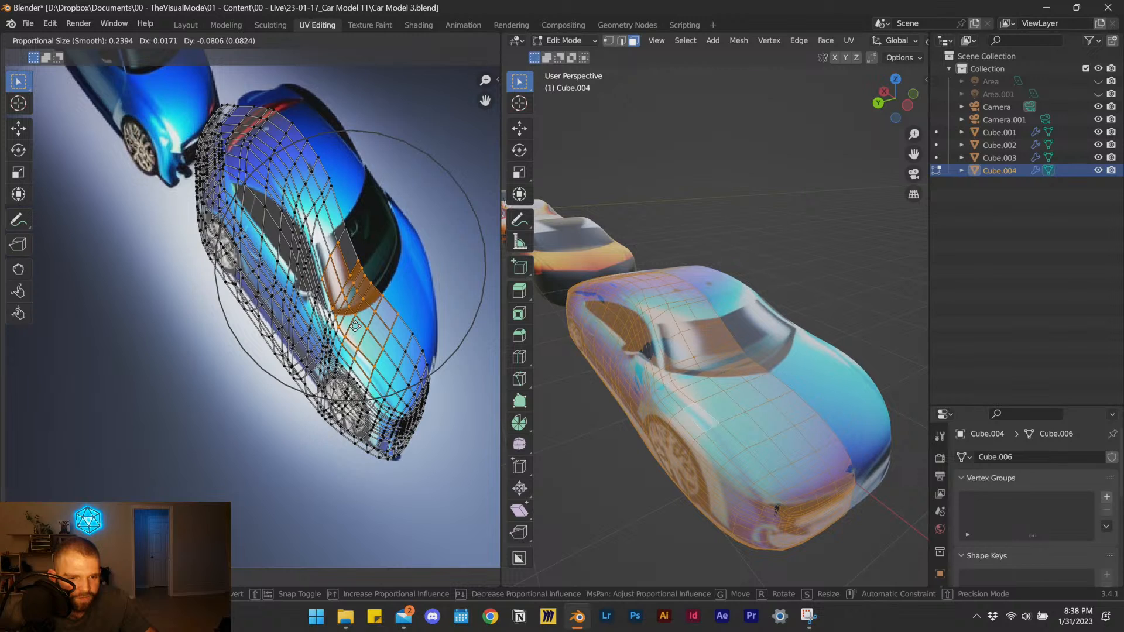
left_click(357, 325)
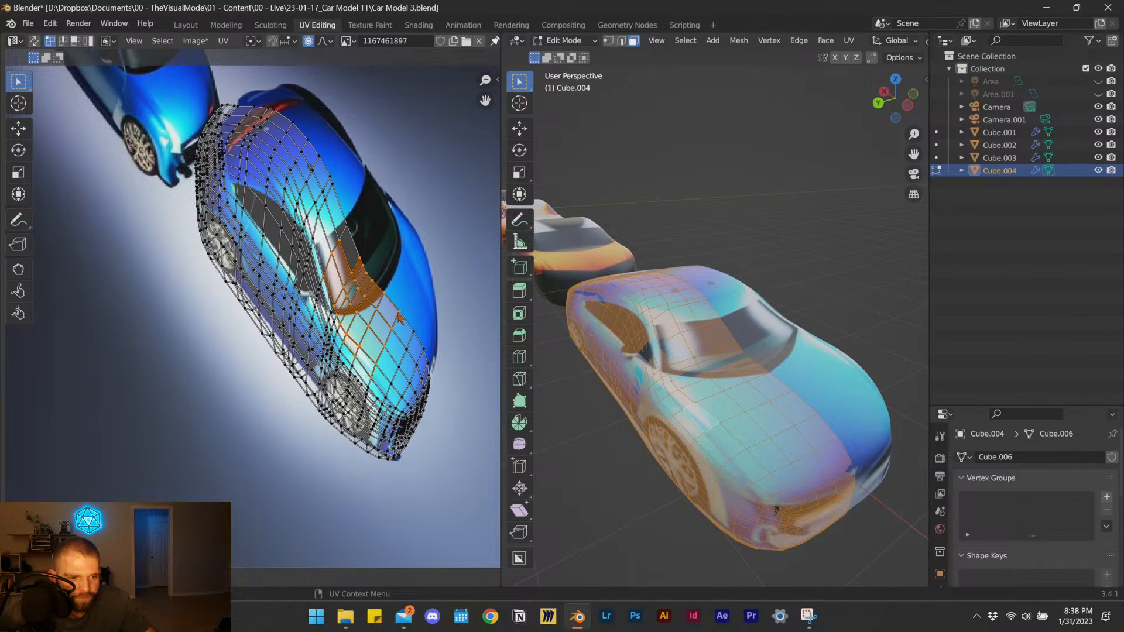
Adjust the hood UVs with proportional editing, shifting the area above the front wheel about -0.040 in X and -0.023 in Y.
key("g")
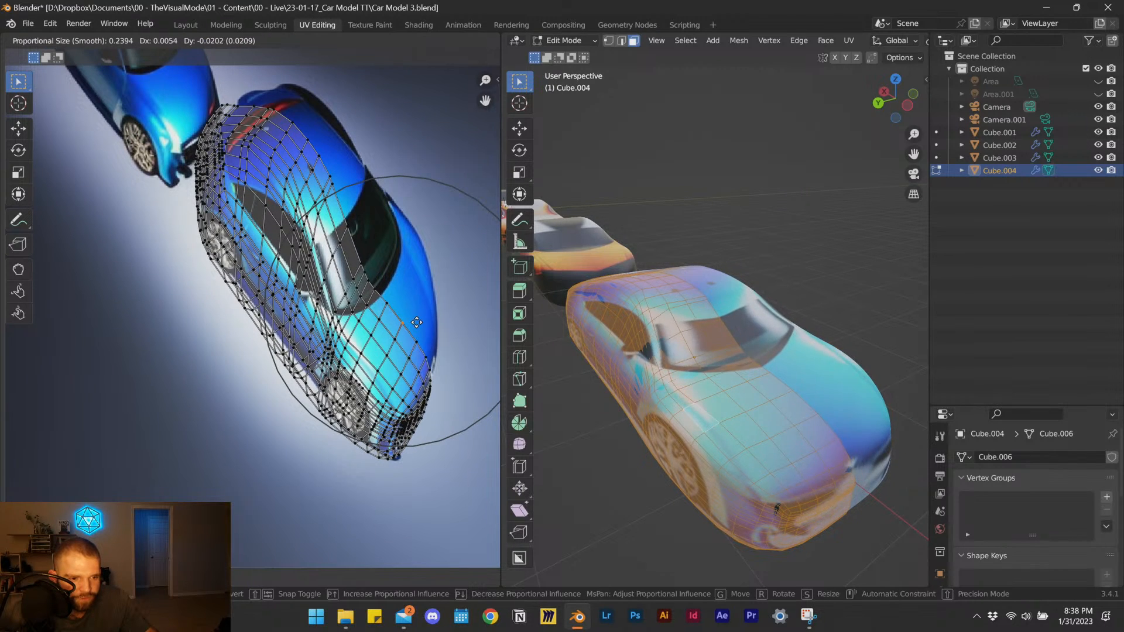
left_click(411, 376)
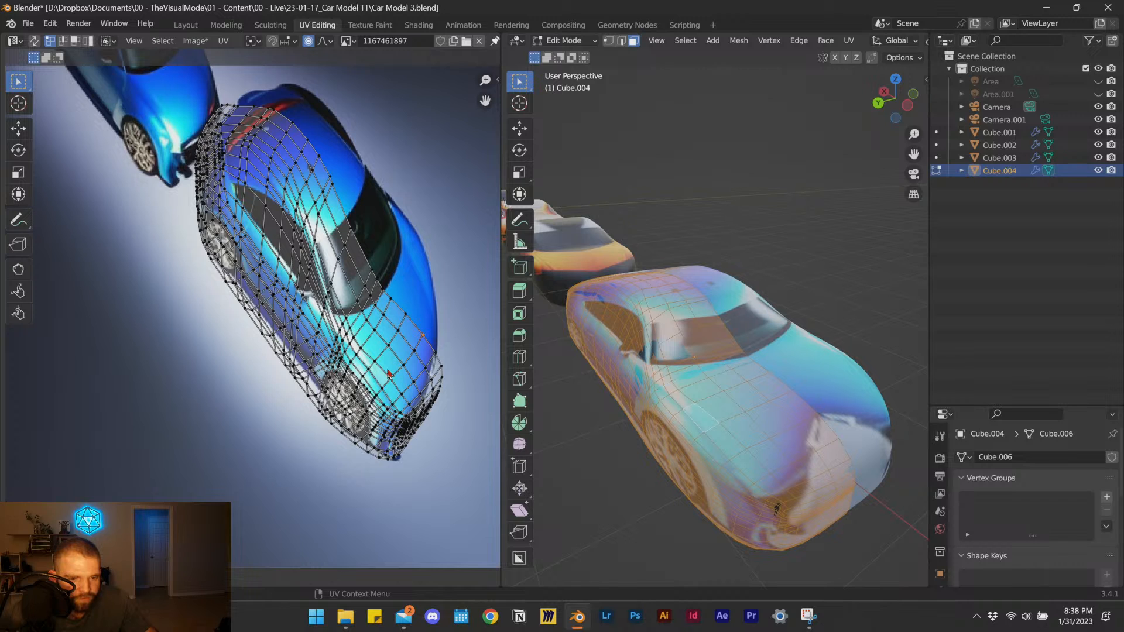
key("g")
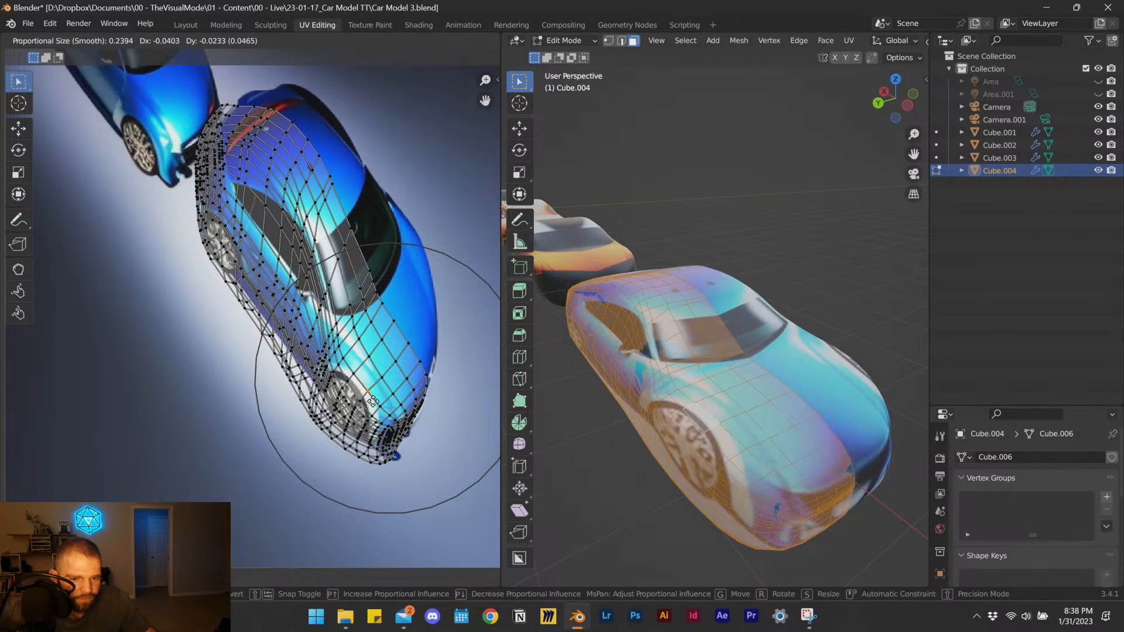
left_click(375, 401)
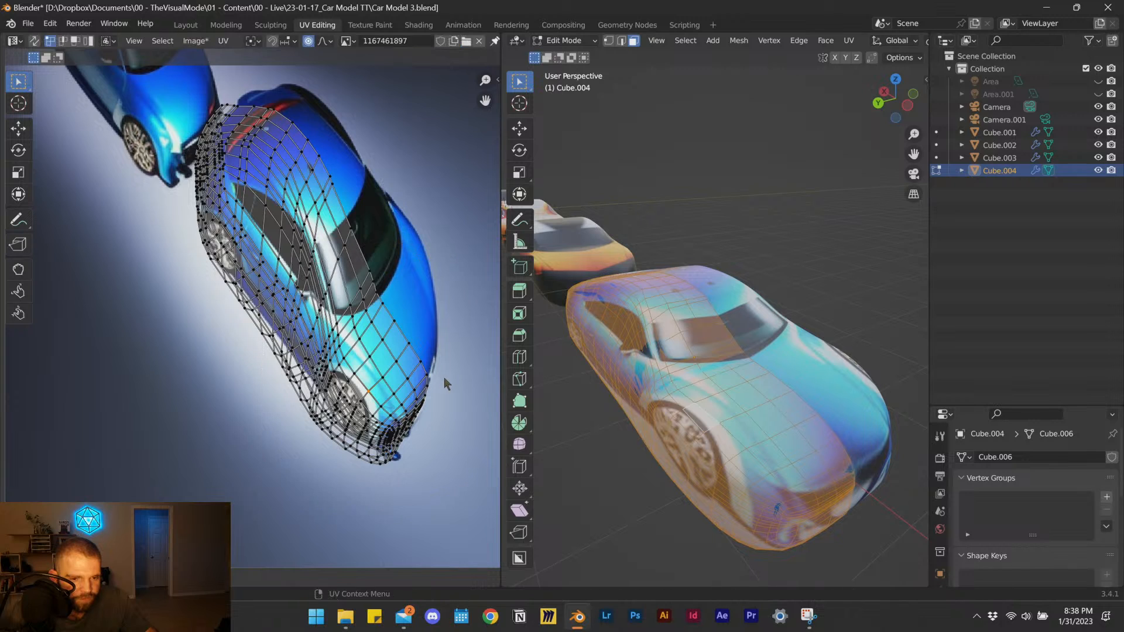
Examine the adjusted texture along the blue car's side and its UVs around the front wheel.
middle_click_drag(737, 371, 765, 361)
scroll(816, 327, "down", 2)
middle_click_drag(829, 315, 796, 317)
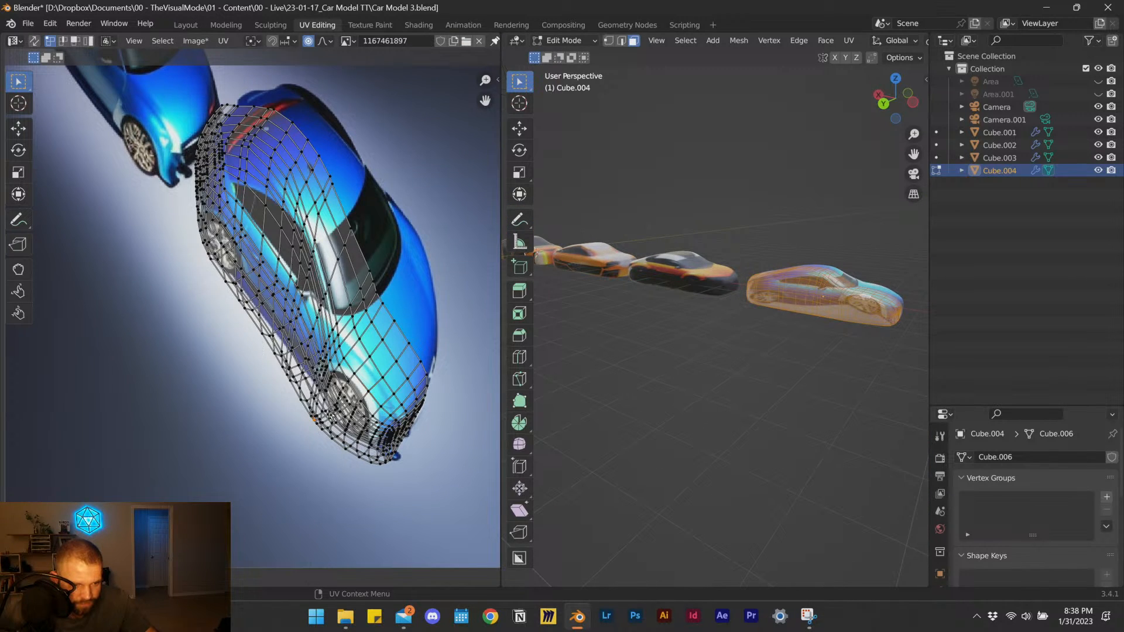
scroll(328, 415, "up", 1)
scroll(327, 416, "up", 1)
scroll(821, 345, "up", 2)
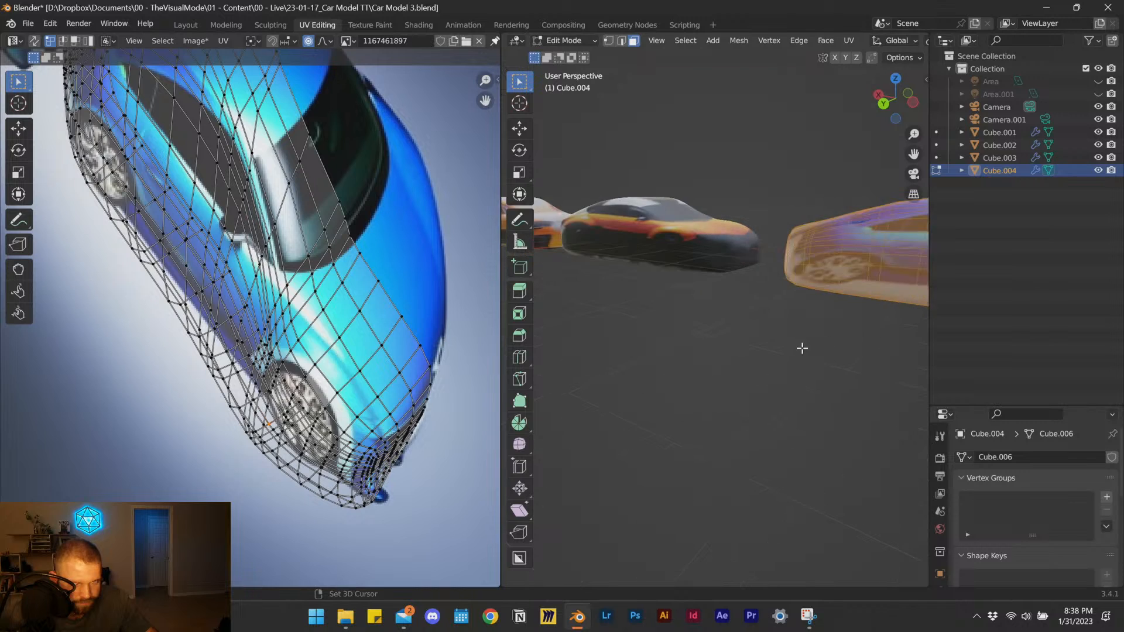
Return to Object Mode, duplicate the blue car and place the copy further along the X axis, at about X -22.2 m.
scroll(821, 345, "down", 2)
key("Tab")
scroll(763, 346, "down", 2)
mouse_move(763, 345)
middle_mouse_down()
mouse_move(743, 354)
mouse_move(773, 353)
mouse_move(804, 375)
mouse_move(771, 357)
middle_mouse_up()
key("shift+d")
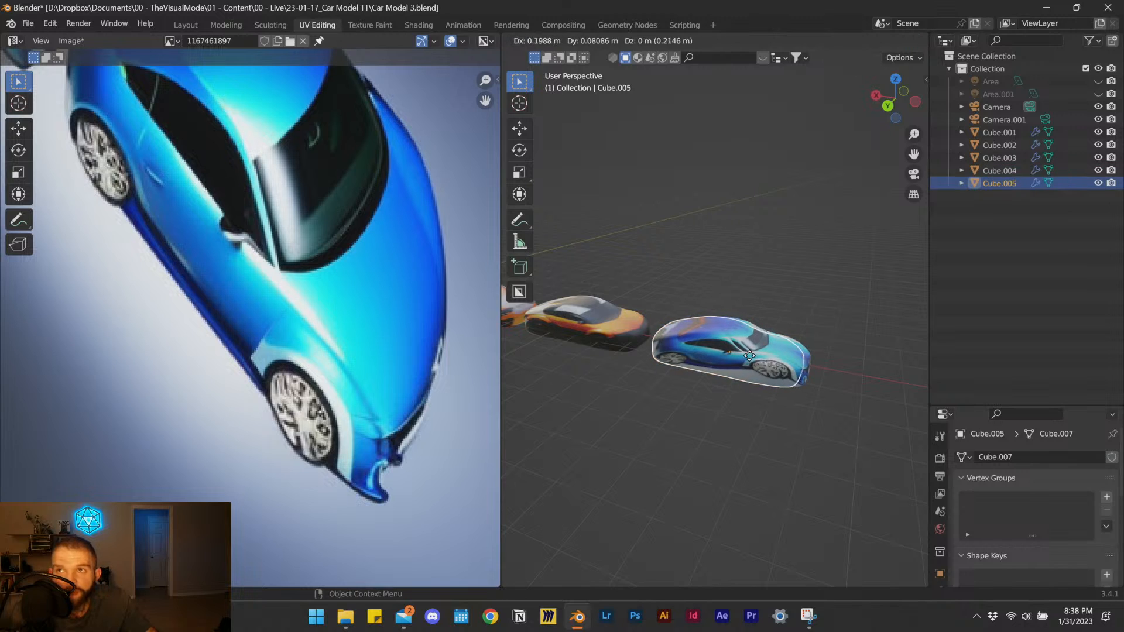
key("x")
left_click(562, 423)
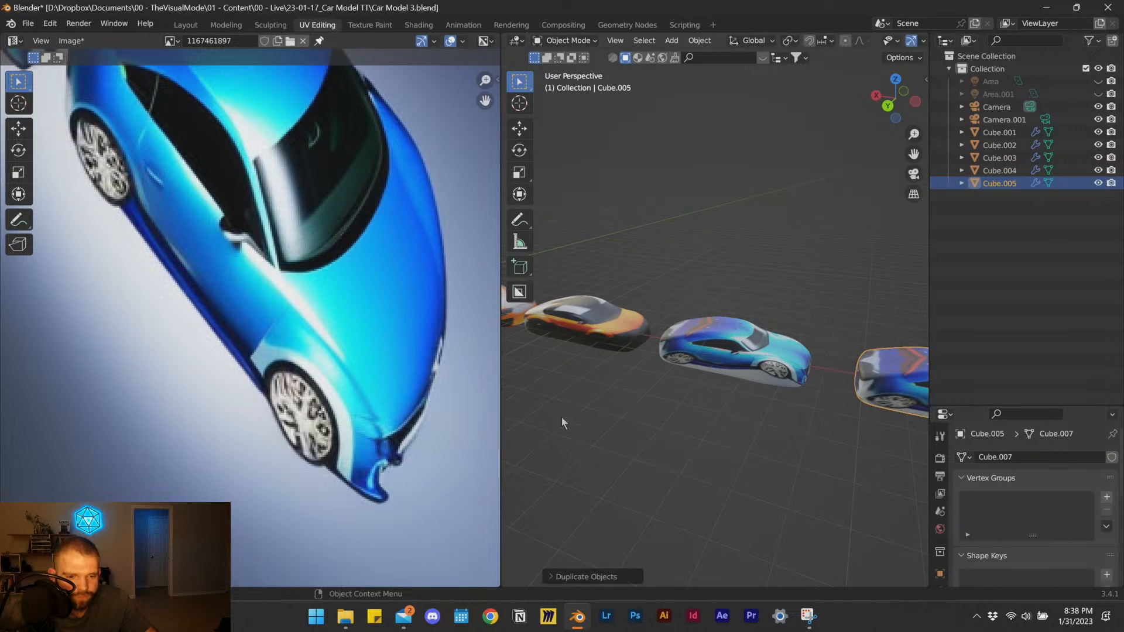
In the Dream Texture projection settings, keep the framing at Long Shot and set the prompt's position to Low Angle.
scroll(786, 362, "down", 5)
middle_click_drag(829, 363, 781, 340, "shift")
scroll(745, 358, "up", 7)
key("n")
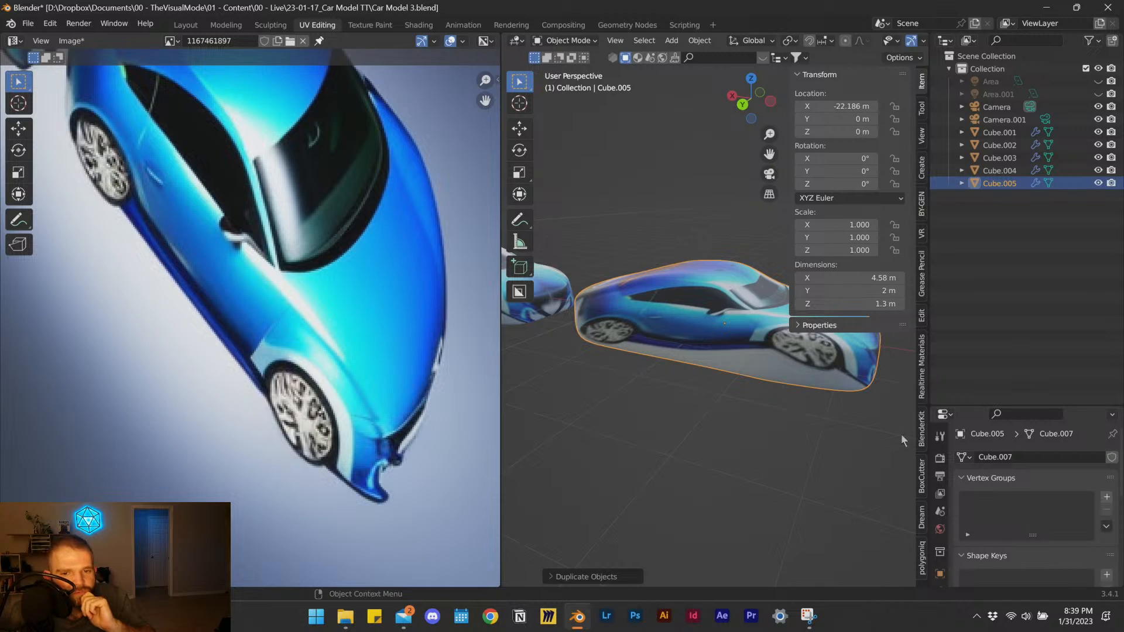
left_click(922, 518)
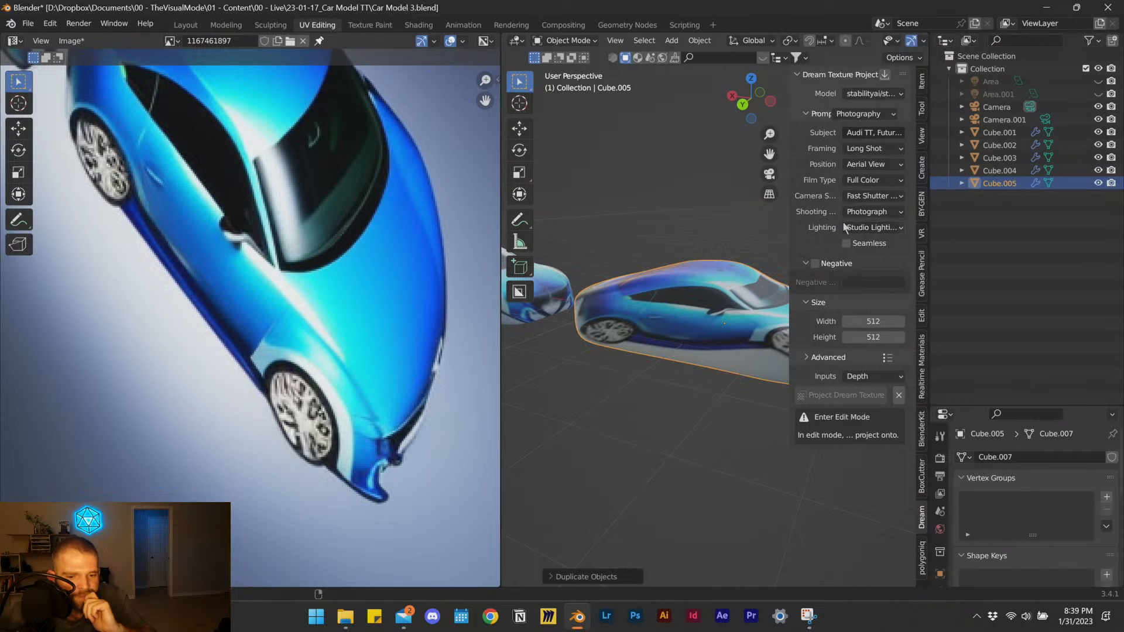
left_click(871, 150)
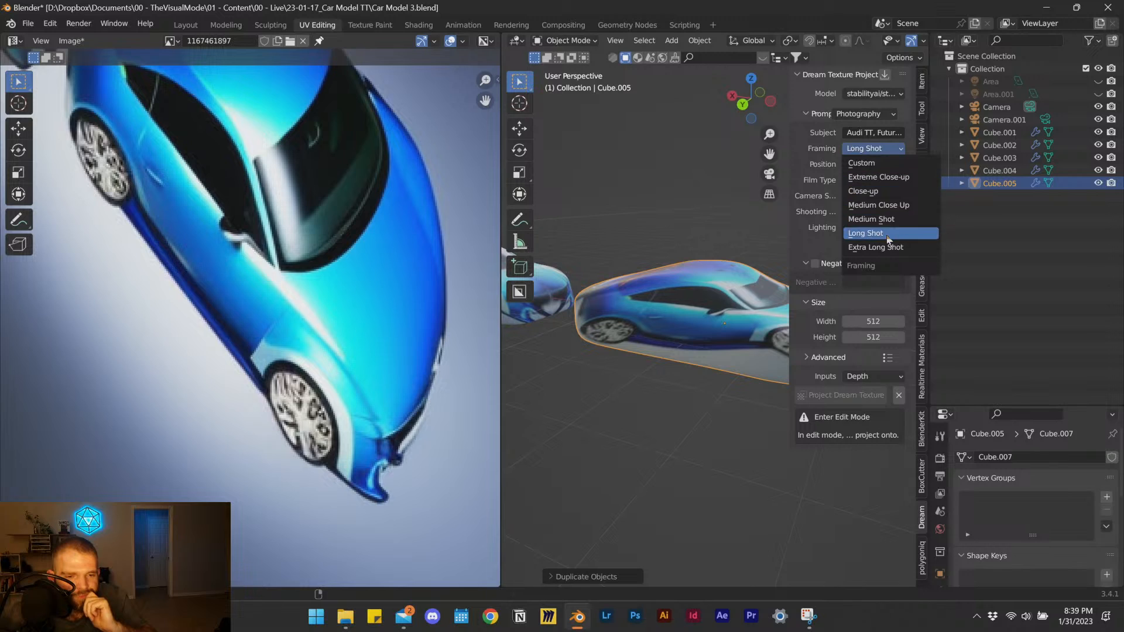
left_click(872, 150)
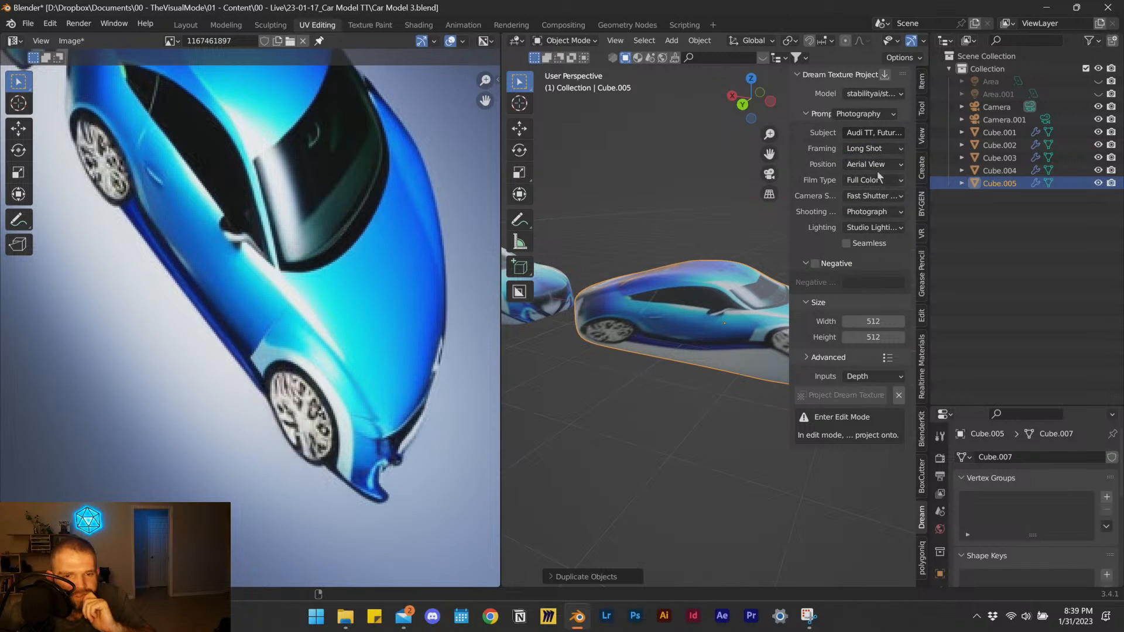
left_click(880, 180)
left_click(879, 166)
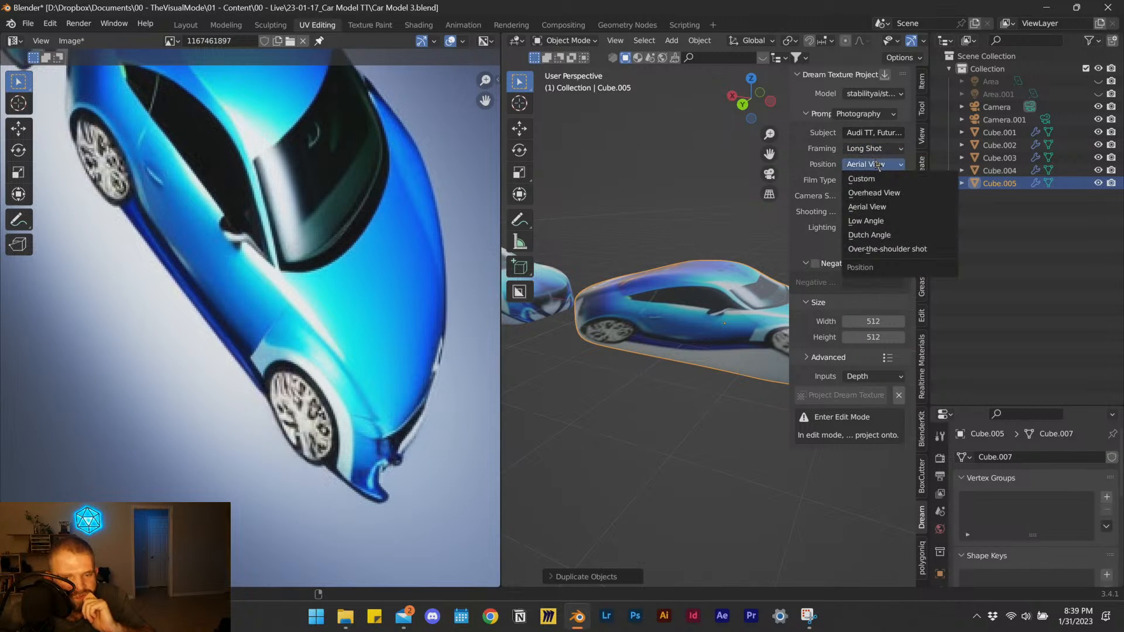
left_click(866, 221)
Replace "Audi TT" with "Ferrari" at the start of the Dream Texture subject prompt.
left_click(871, 133)
left_click(882, 135)
left_click_drag(896, 135, 814, 140)
left_click(870, 136)
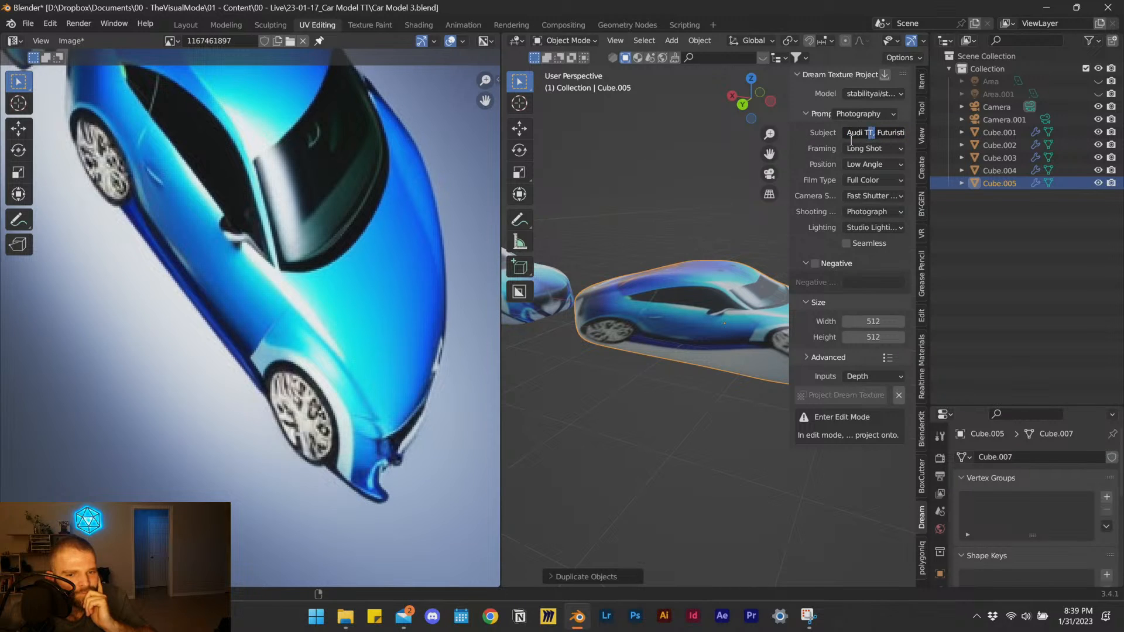
key("BackSpace")
left_click_drag(875, 134, 843, 138)
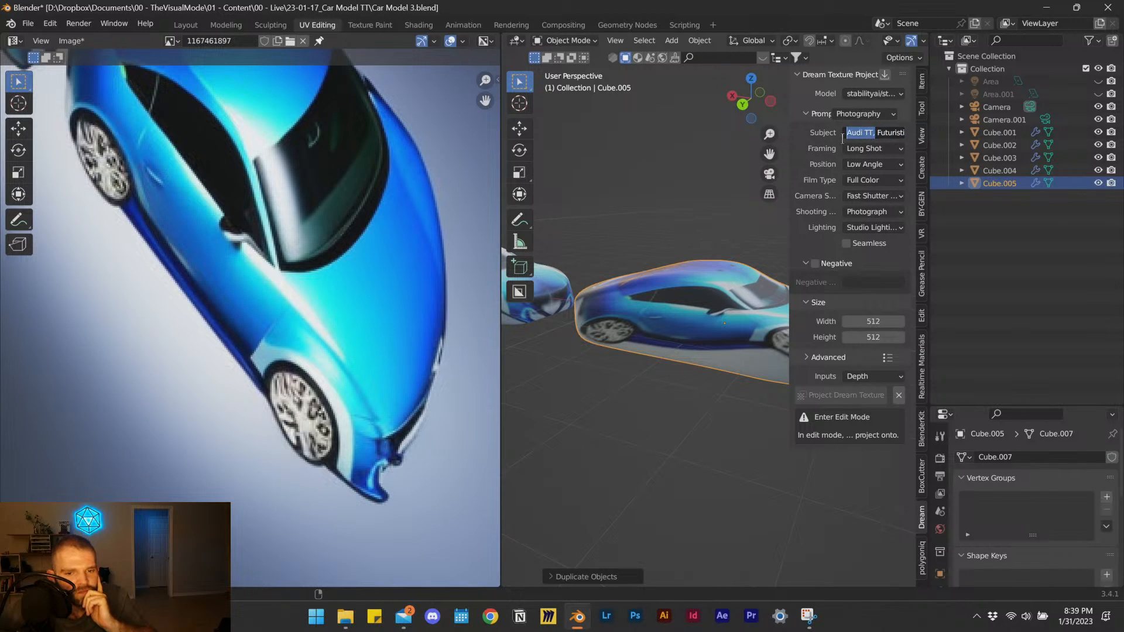
type("Ferrar")
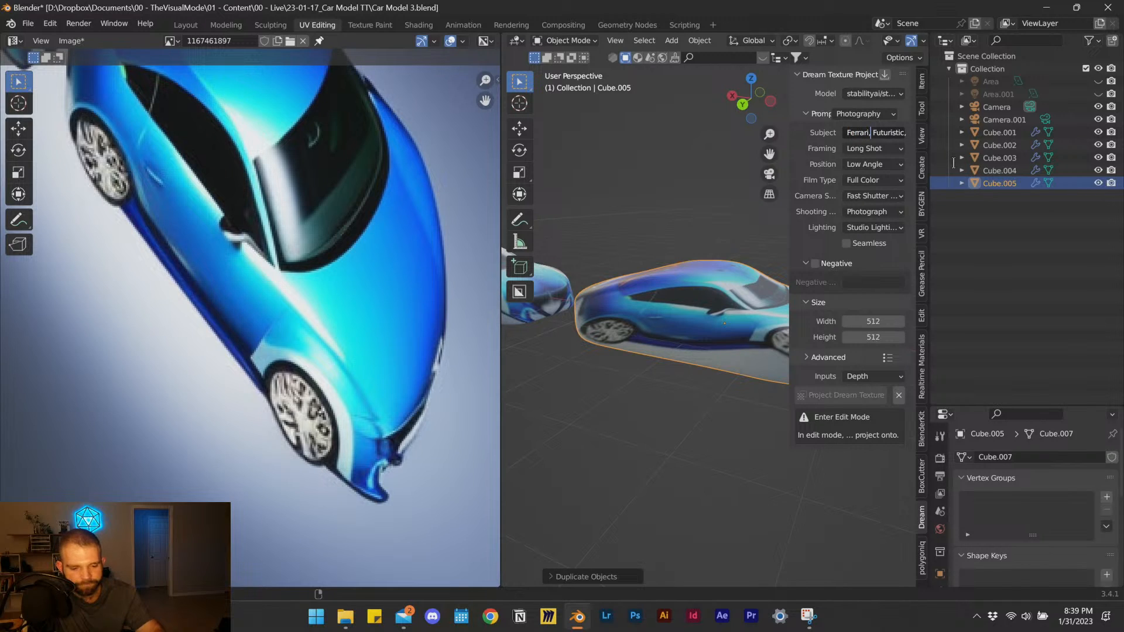
Remove "Futuristic" from the subject prompt so it starts "Ferrari, racing car" and ends with "side view, 8k".
key("Right")
key("Right")
key("Right")
key("Right")
key("Right")
key("Right")
key("Right")
key("Right")
key("Right")
key("Right")
key("Right")
key("Right")
key("Right")
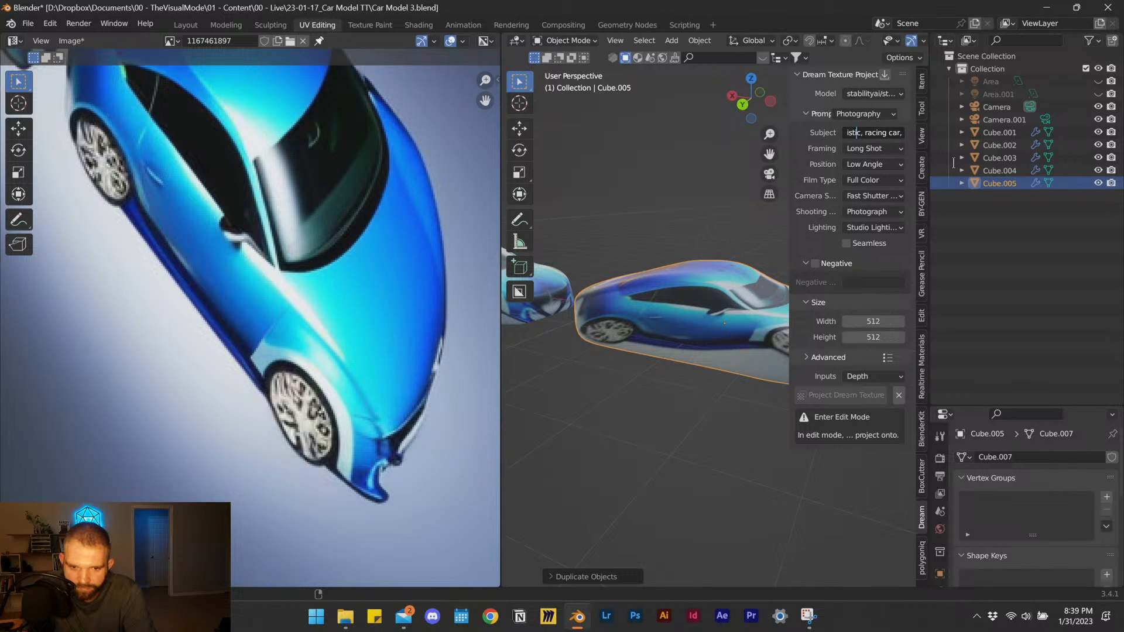
key("Left")
key("Left")
key("Left")
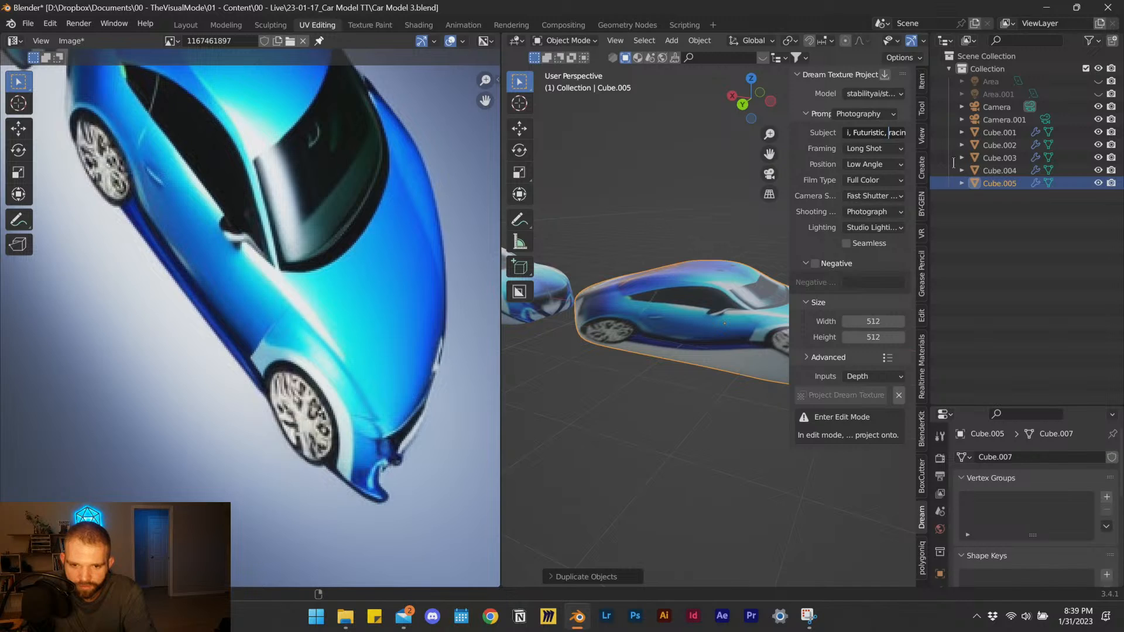
type("errari")
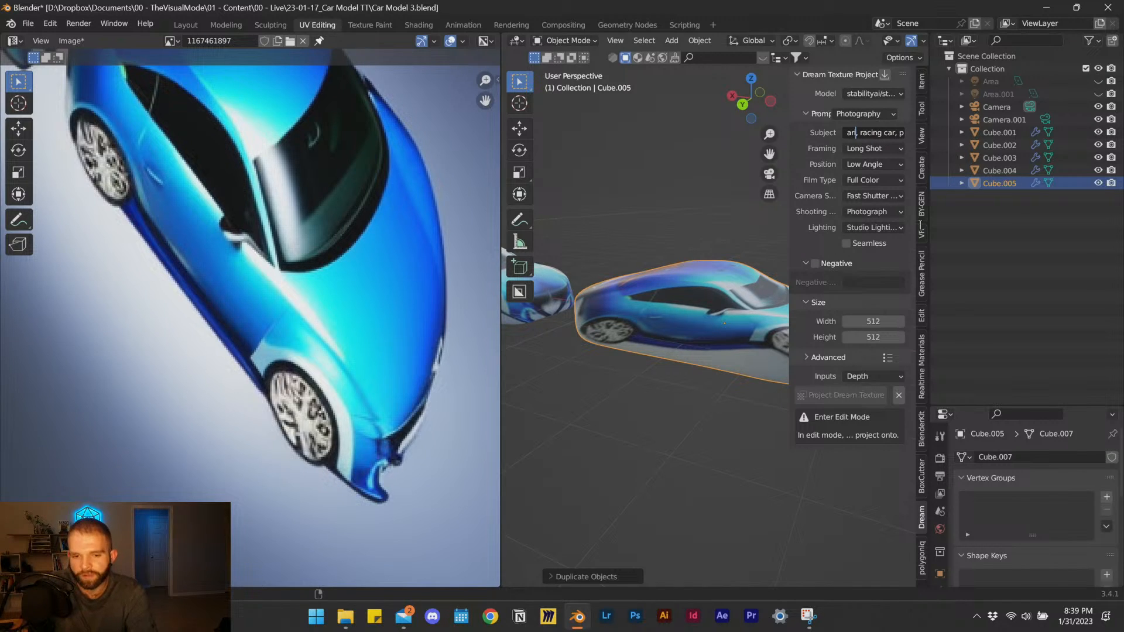
type(" side view, 8k")
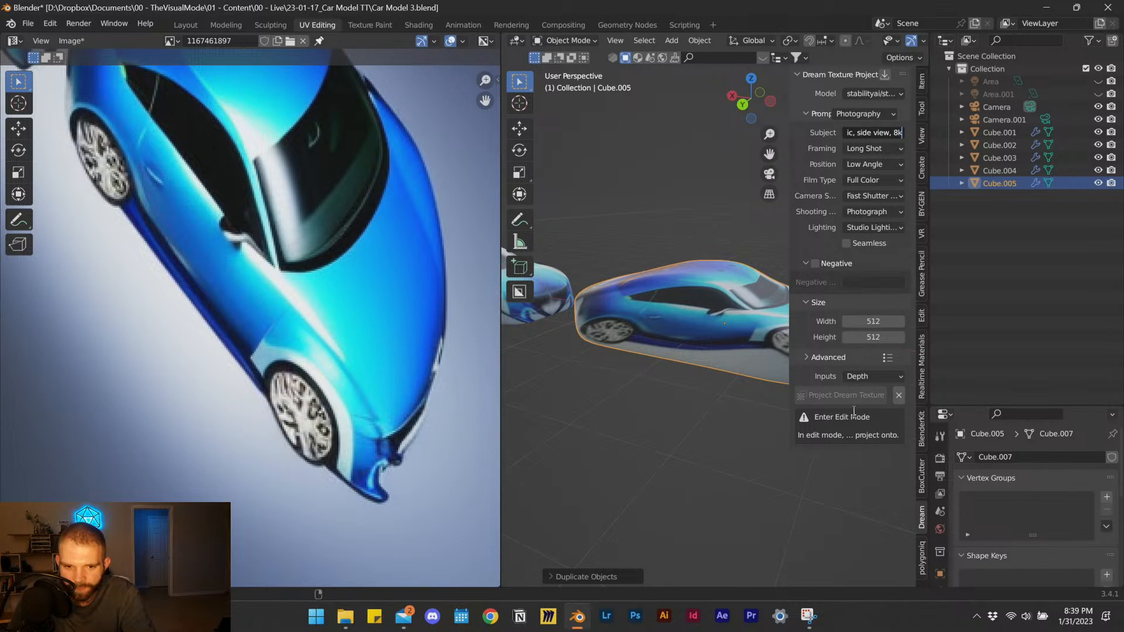
key("Return")
Project the Ferrari dream texture onto the duplicated car in Edit Mode, then return to Object Mode.
key("Tab")
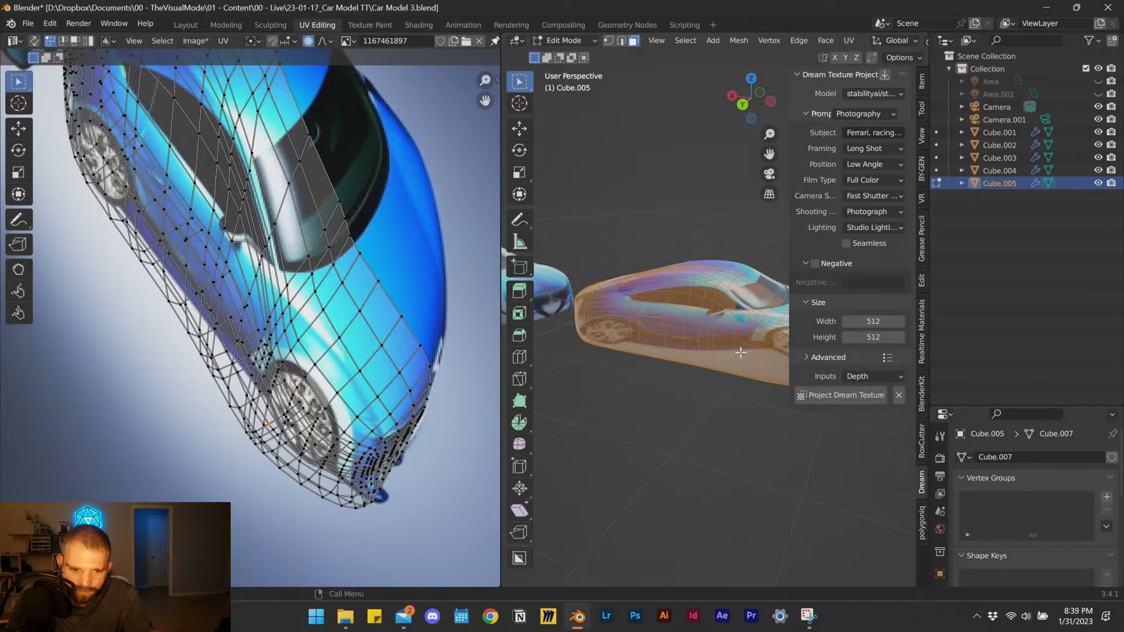
left_click(843, 395)
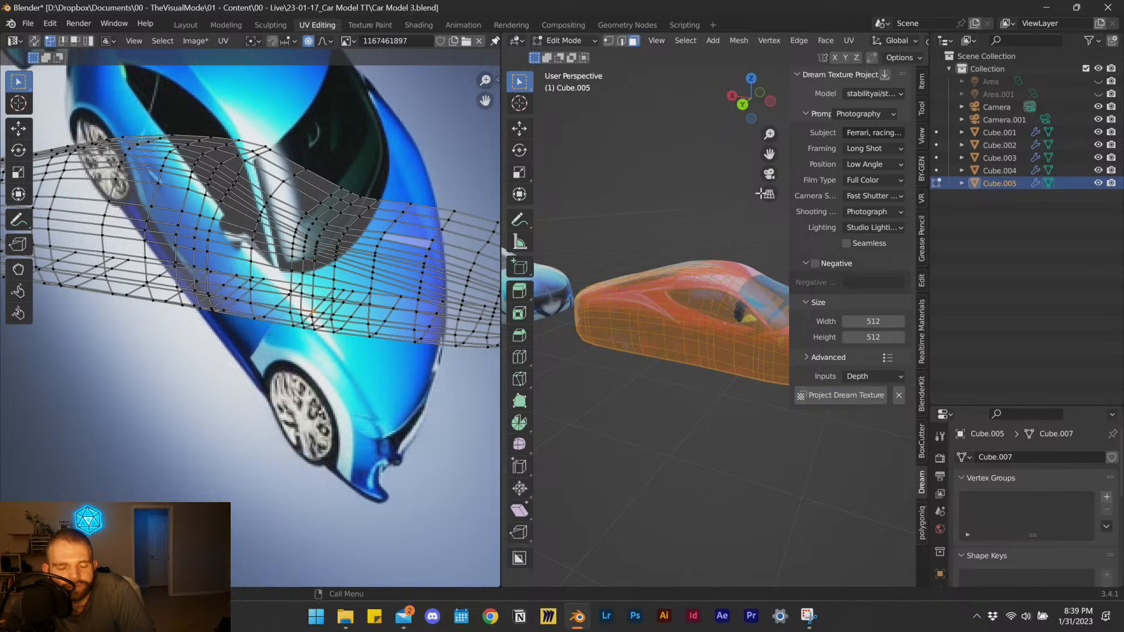
mouse_move(721, 370)
middle_mouse_down()
mouse_move(703, 375)
mouse_move(712, 381)
middle_mouse_up()
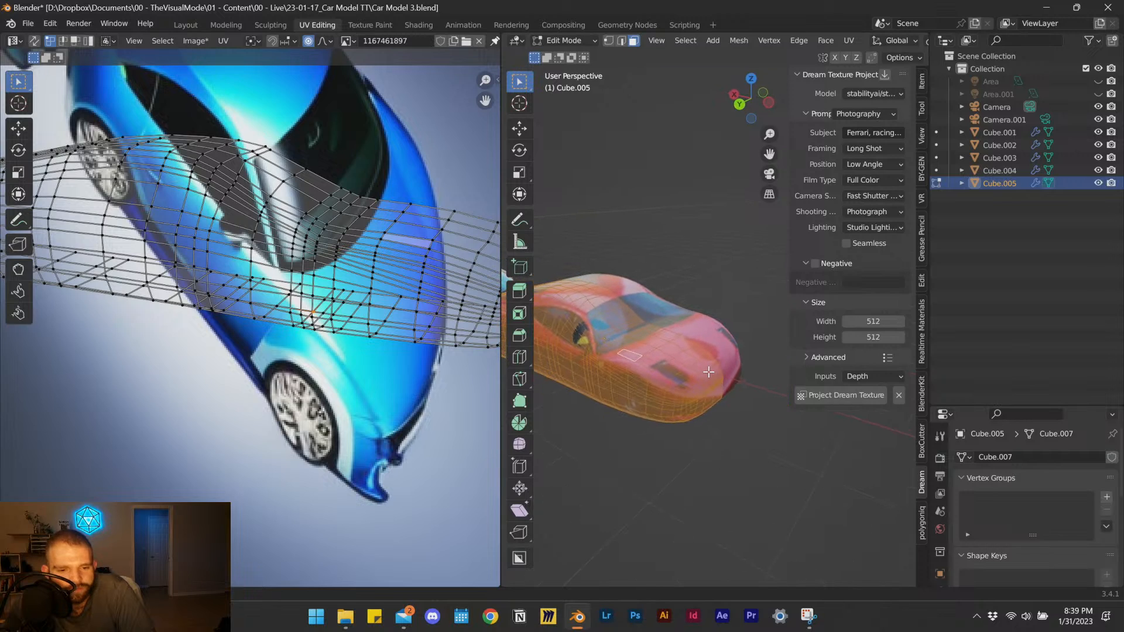
key("Tab")
middle_click_drag(672, 423, 711, 426)
middle_click_drag(734, 465, 670, 450, "shift")
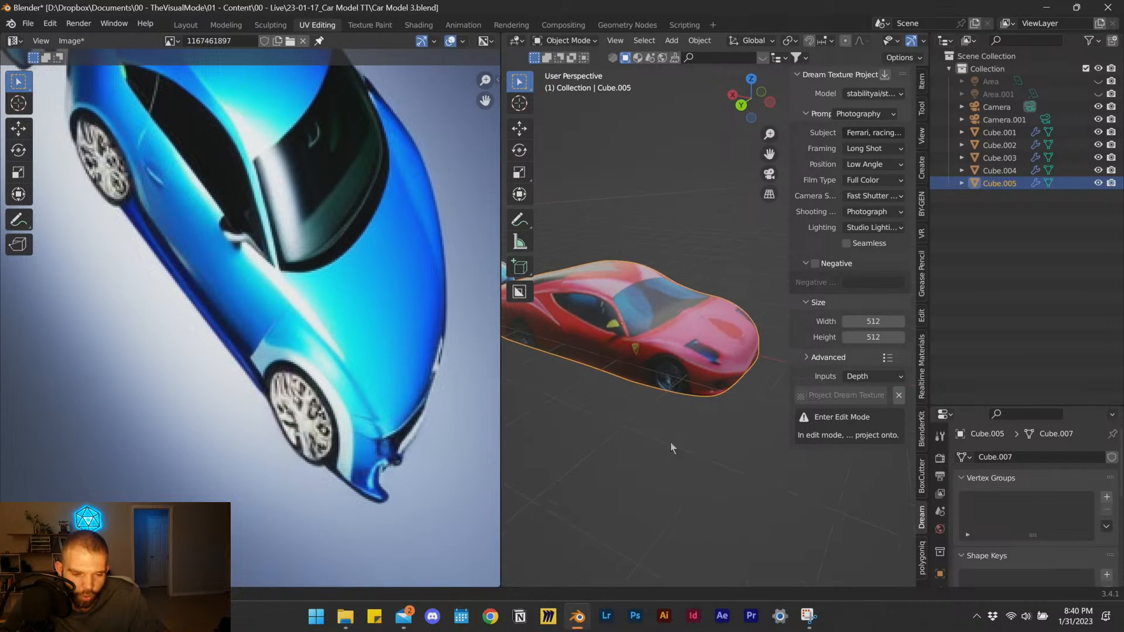
Widen the 3D viewport and inspect the red car's texture alongside the rest of the car row.
left_click_drag(499, 327, 326, 328)
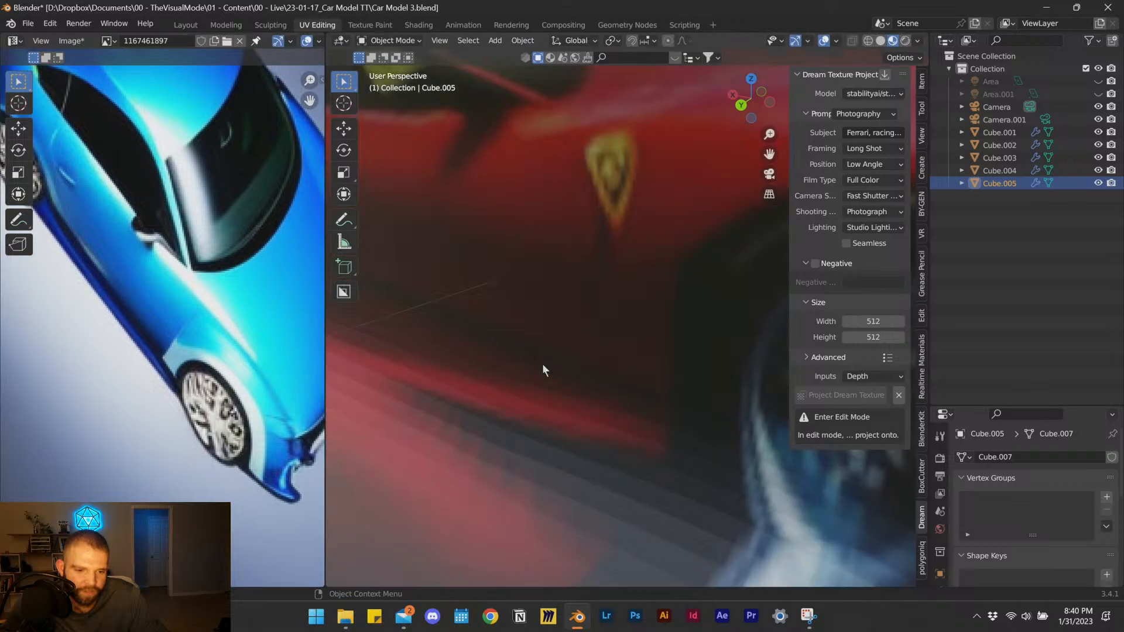
mouse_move(535, 373)
middle_mouse_down("shift")
mouse_move(577, 386)
mouse_move(549, 384)
middle_mouse_up("shift")
middle_click_drag(468, 376, 561, 378, "shift")
scroll(561, 378, "down", 5)
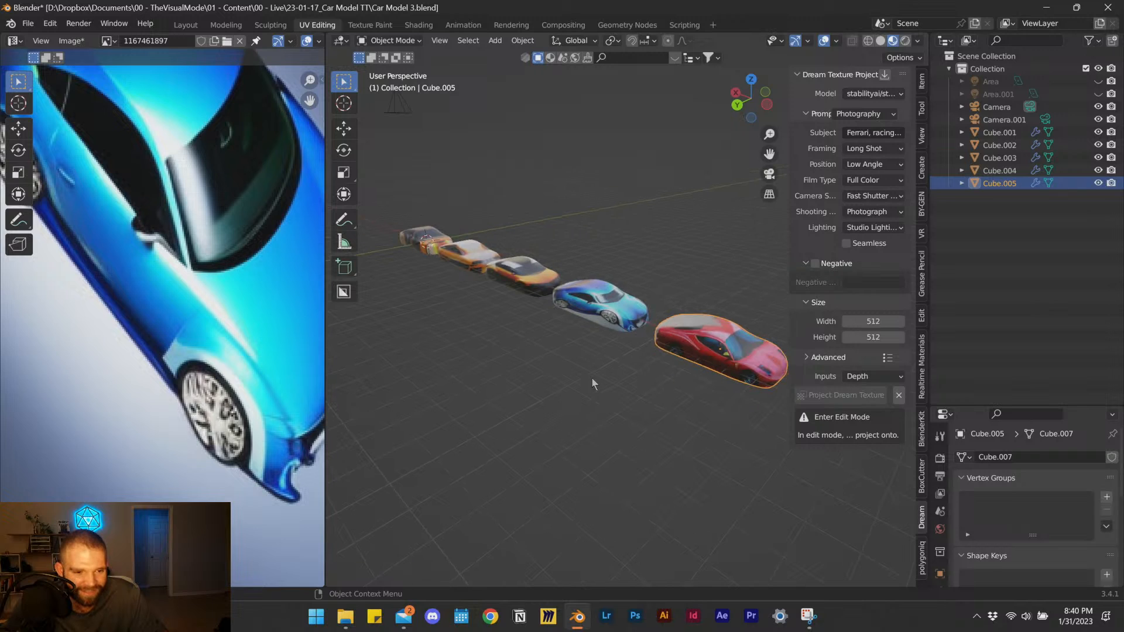
scroll(641, 383, "up", 1)
middle_click_drag(631, 382, 574, 348)
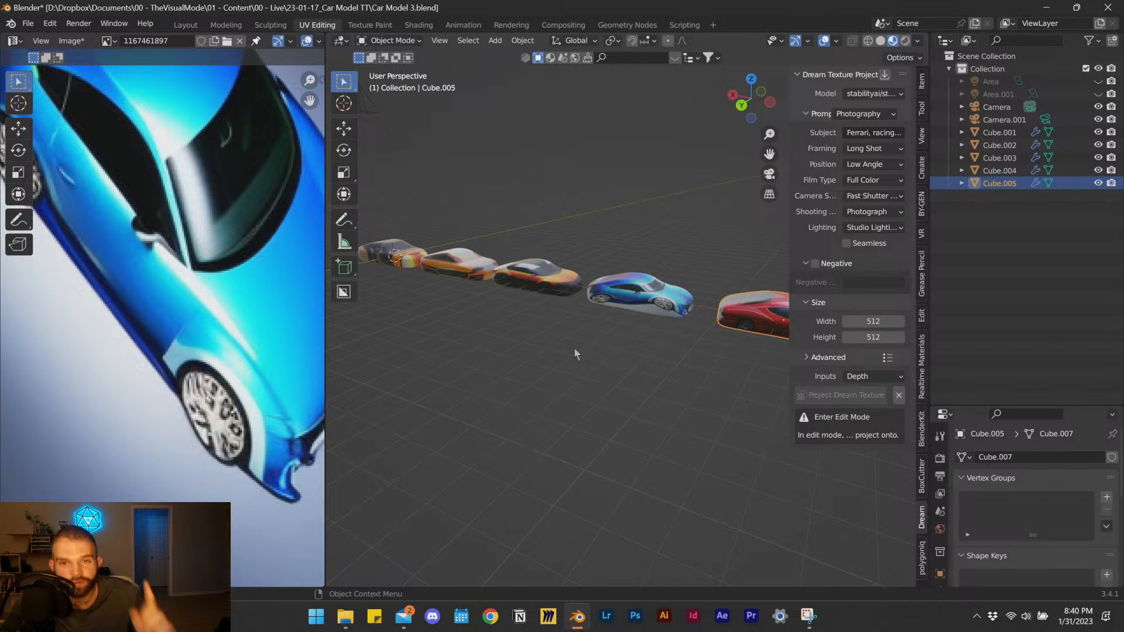
middle_click_drag(642, 340, 606, 350)
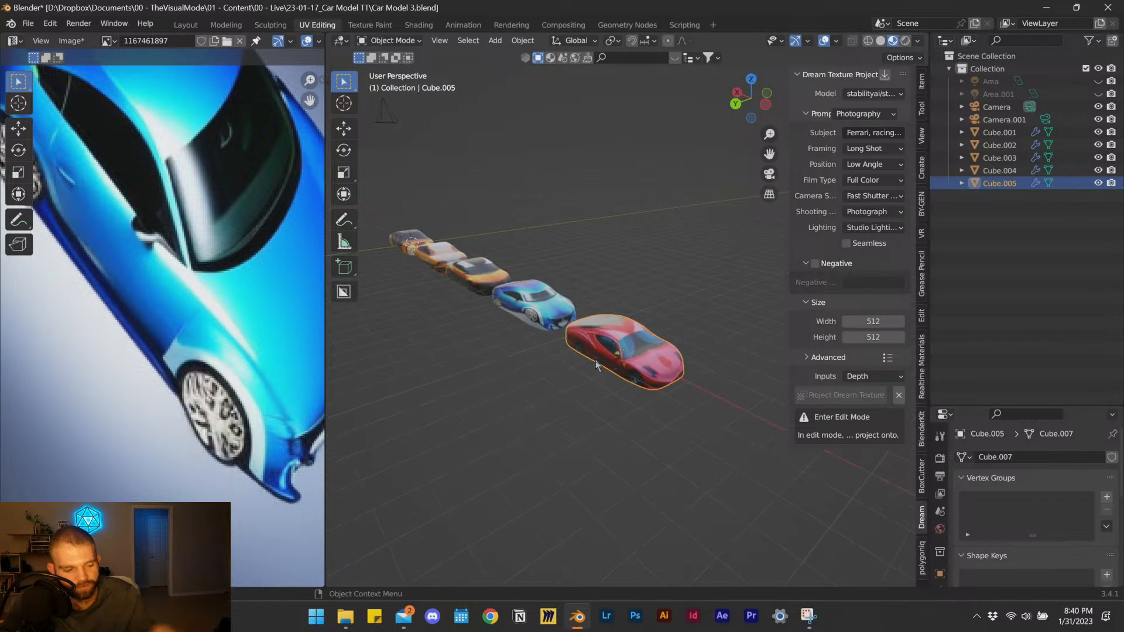
Duplicate the red car and move the copy along the X axis to the end of the row.
scroll(606, 344, "up", 3)
key("shift+d")
key("x")
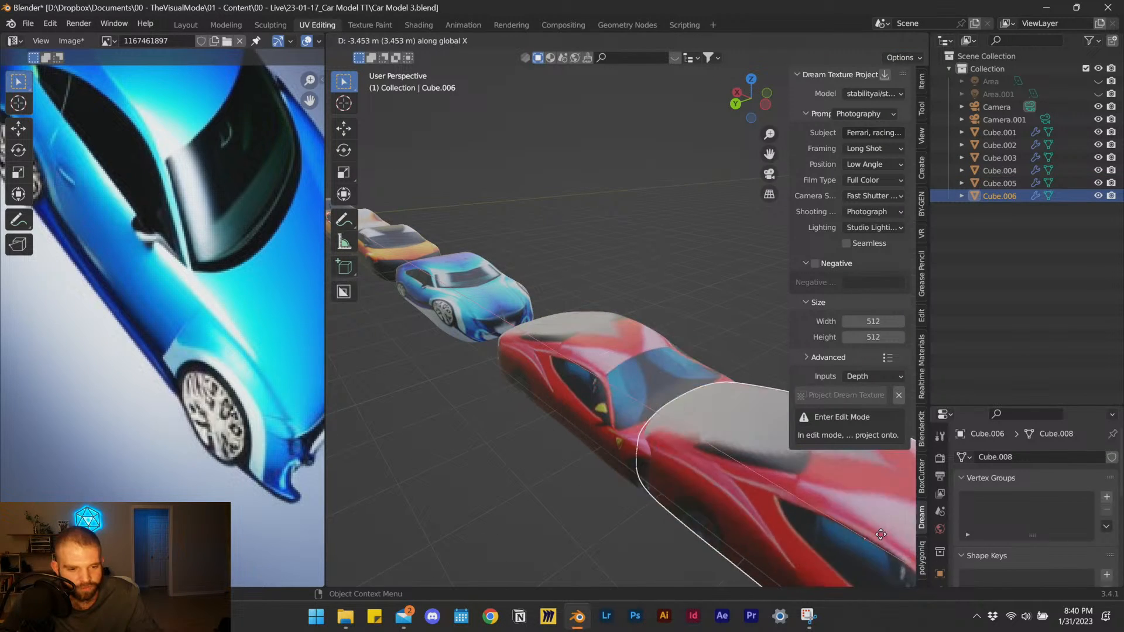
left_click(573, 100)
Examine the two red cars at the end of the row from close up and from farther away.
scroll(480, 174, "down", 2)
scroll(480, 175, "down", 4)
middle_click_drag(685, 350, 690, 391)
middle_click_drag(736, 448, 671, 382, "shift")
scroll(655, 417, "up", 3)
scroll(654, 399, "up", 4)
scroll(654, 398, "down", 2)
middle_click_drag(709, 319, 577, 352, "shift")
scroll(574, 305, "up", 4)
middle_click_drag(572, 287, 646, 326, "shift")
scroll(596, 318, "down", 3)
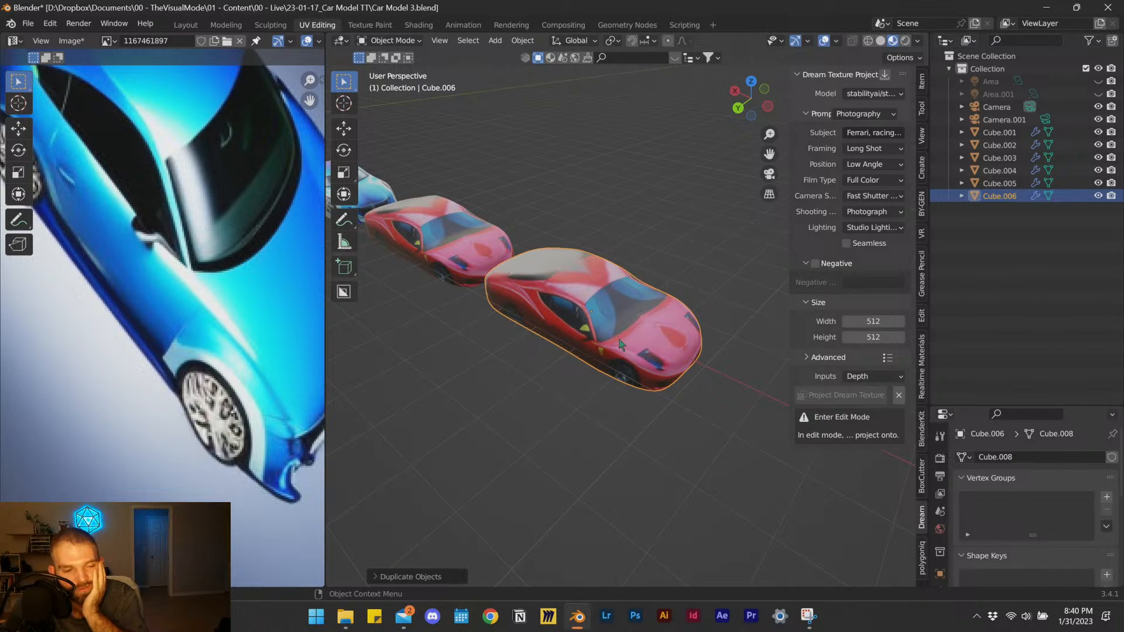
Add a mesh plane and scale it up until it extends well beyond the whole row of cars.
scroll(590, 321, "down", 4)
middle_click_drag(590, 321, 588, 282)
key("shift+a")
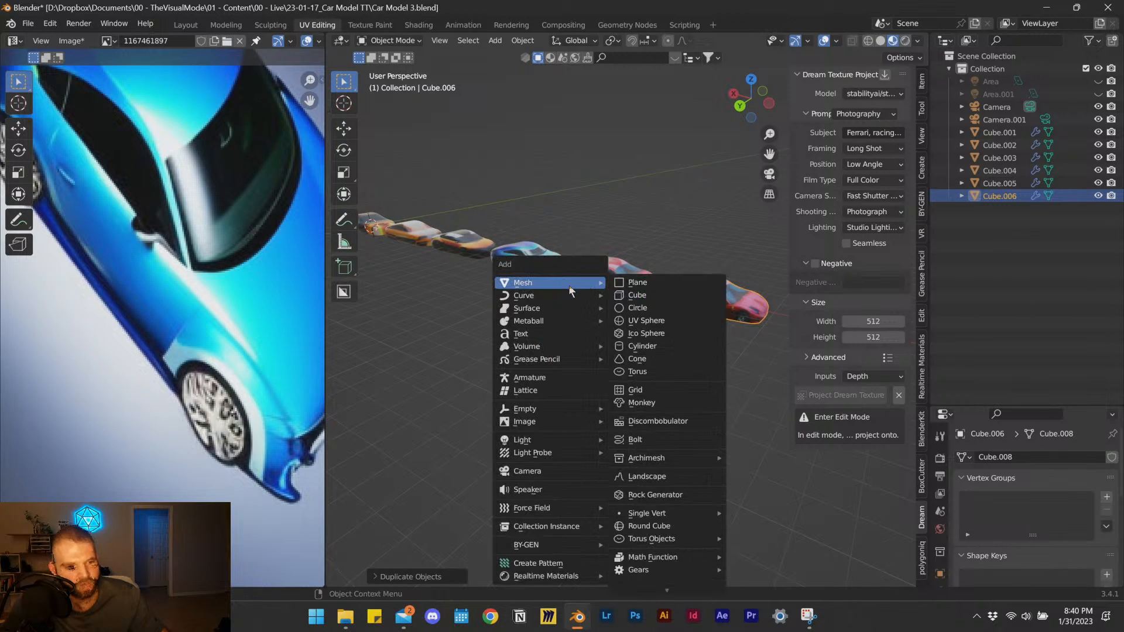
left_click(647, 282)
key("s")
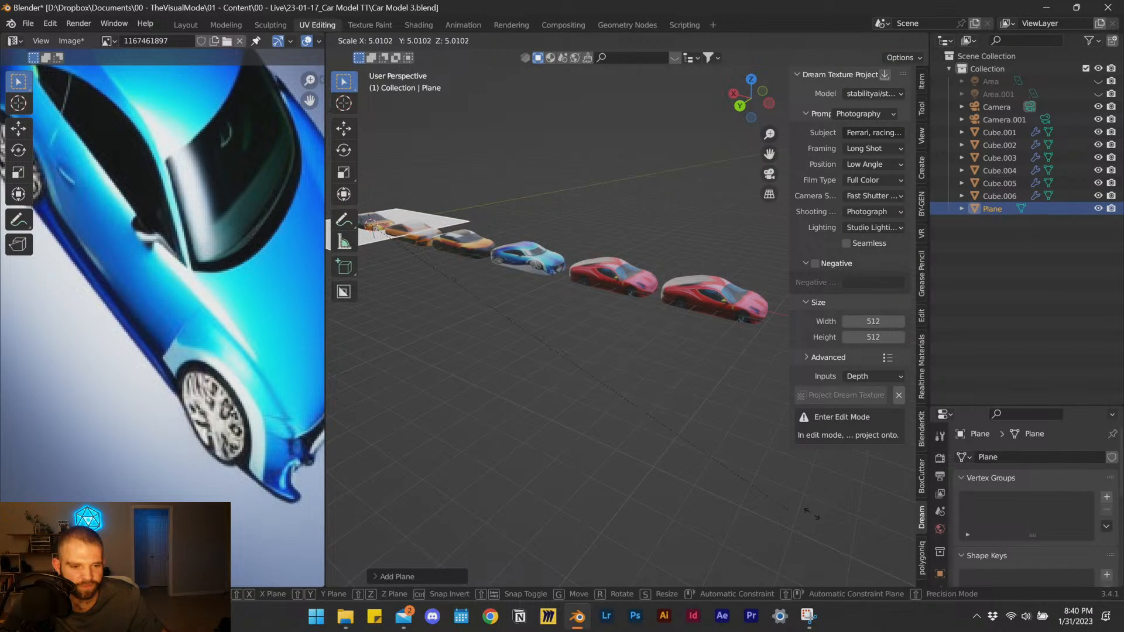
left_click(691, 391)
Lower the ground plane about 0.36 m along the Z axis to the underside of the cars and check their contact.
key("g")
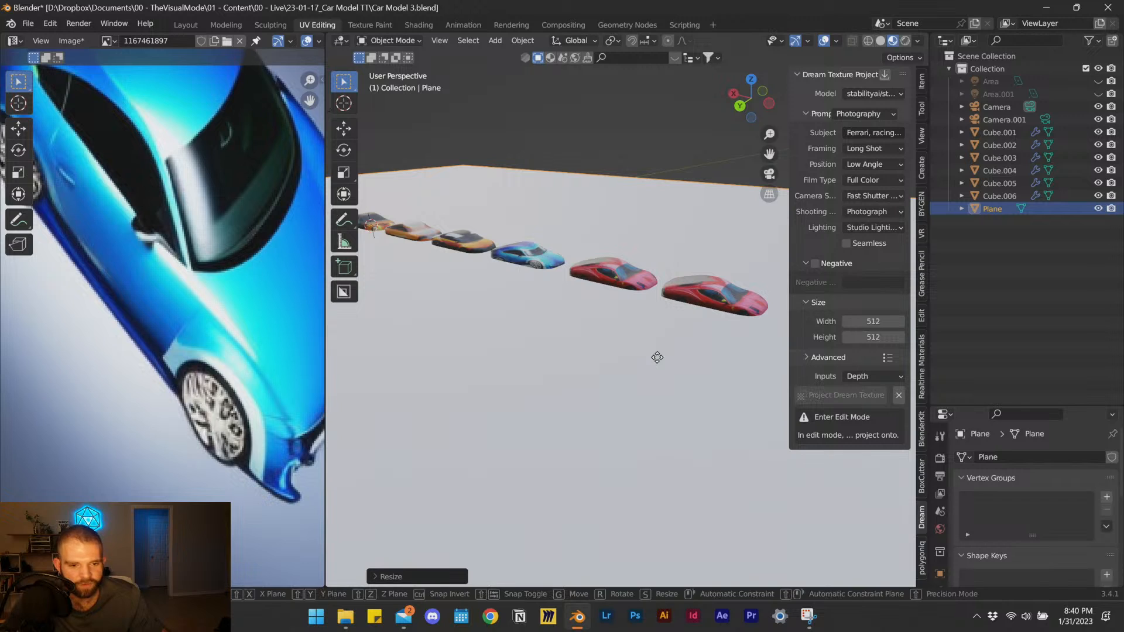
key("z")
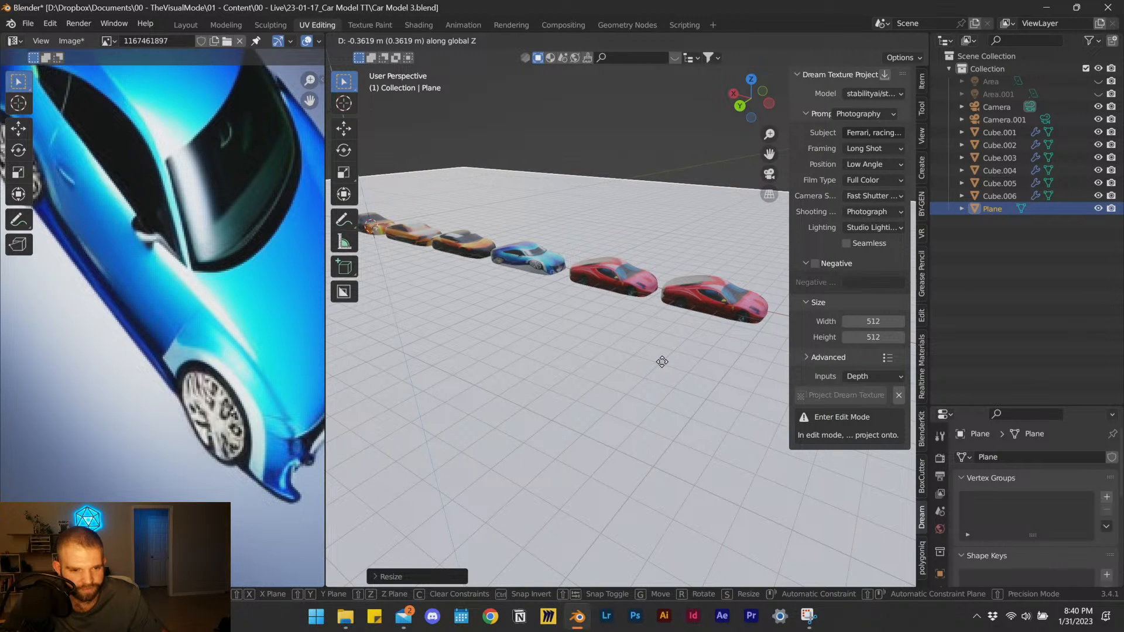
left_click(632, 367)
middle_click_drag(632, 367, 610, 375)
middle_click_drag(530, 356, 572, 349, "shift")
scroll(569, 340, "up", 8)
scroll(507, 287, "down", 6)
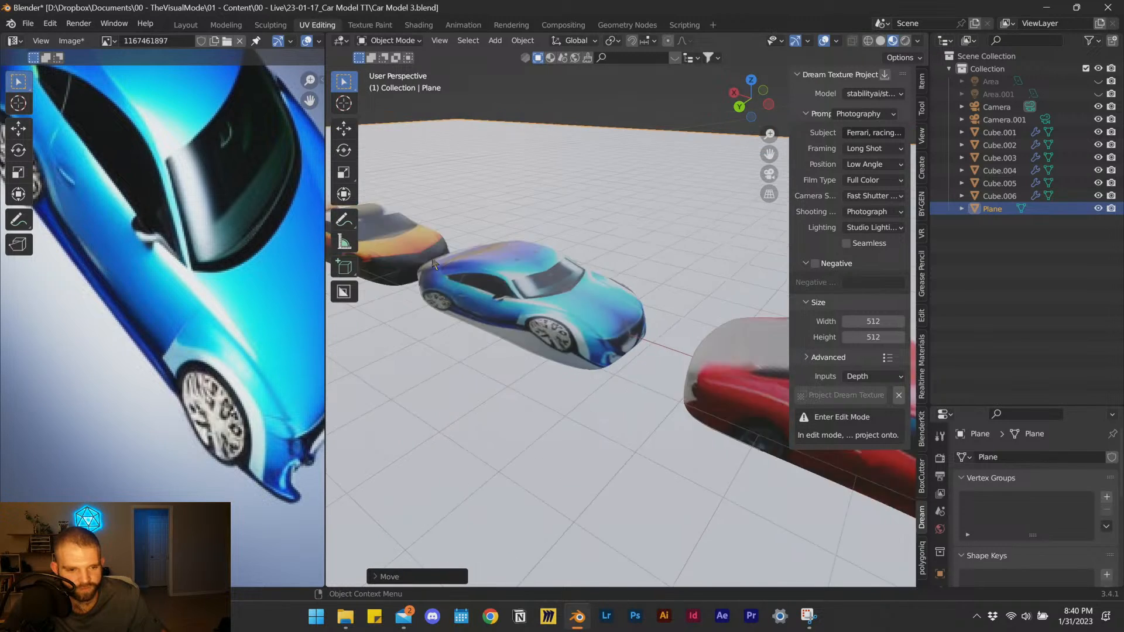
scroll(592, 343, "down", 3)
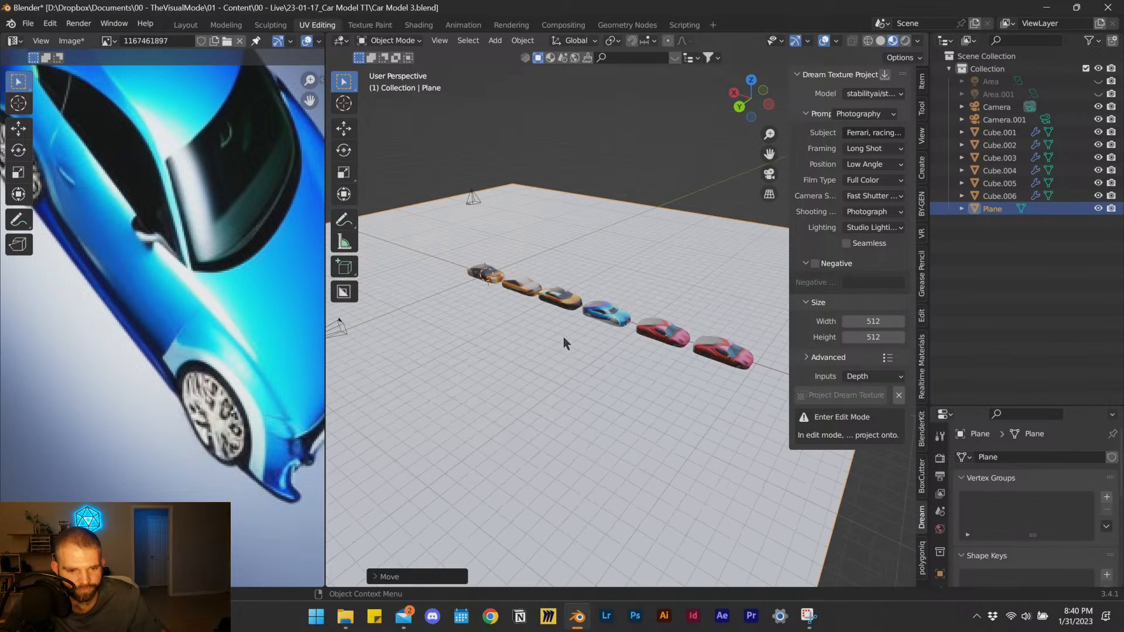
Move Camera.001 away from the first car to a spot beyond the far edge of the ground plane.
left_click(472, 202)
key("g")
left_click(700, 257)
Switch the viewport shading to Rendered and look through the selected camera's properties.
key("z")
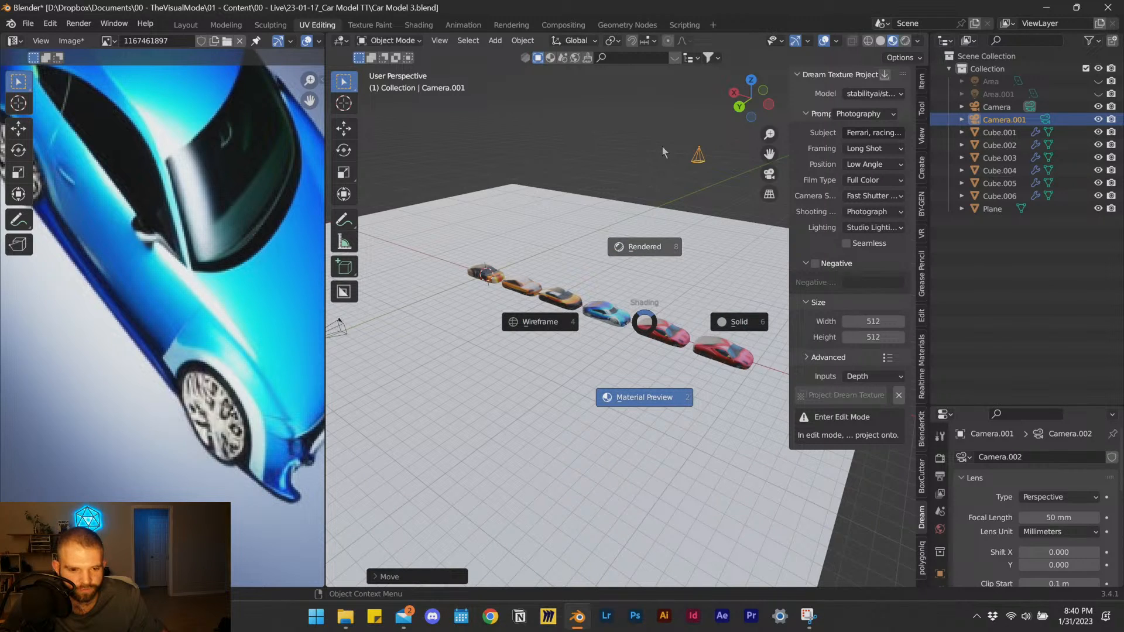
left_click(661, 179)
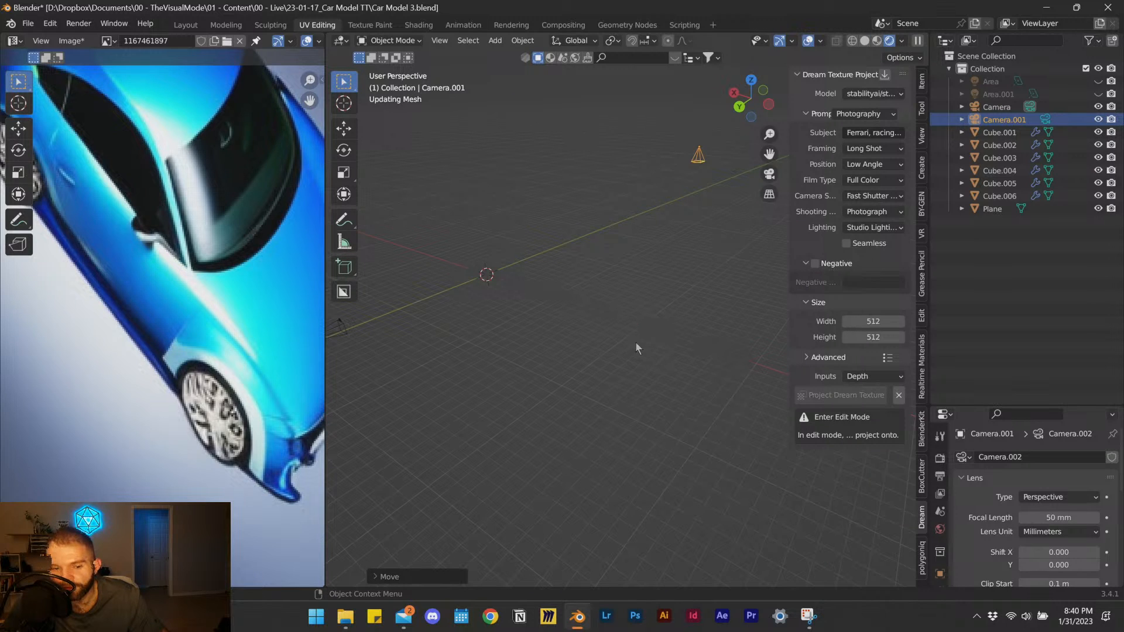
scroll(693, 374, "up", 2)
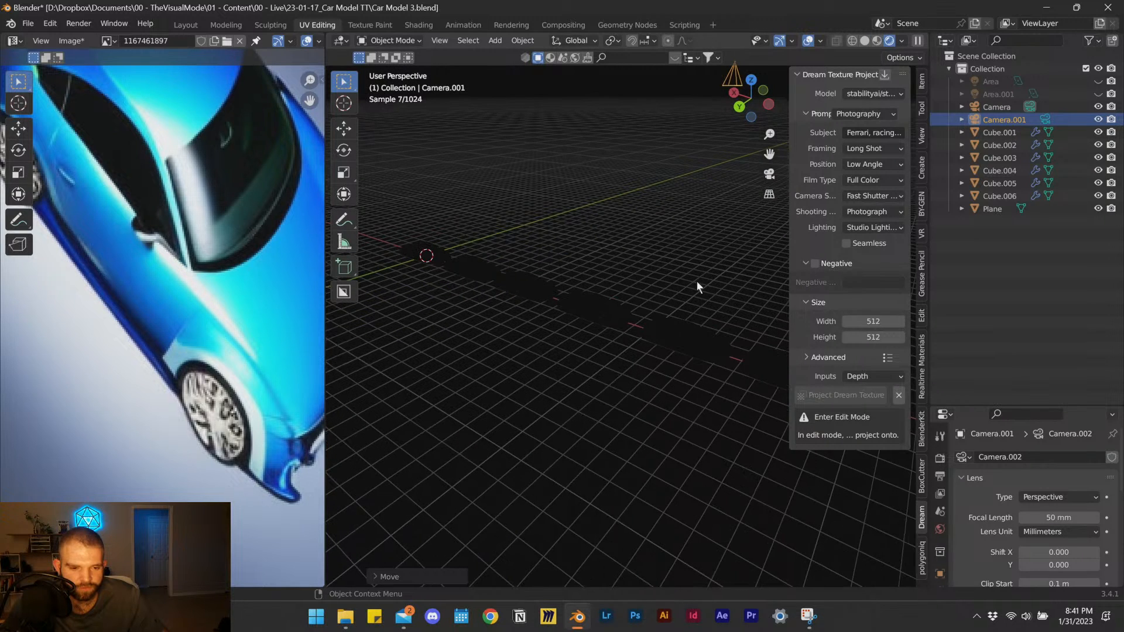
scroll(941, 518, "down", 3)
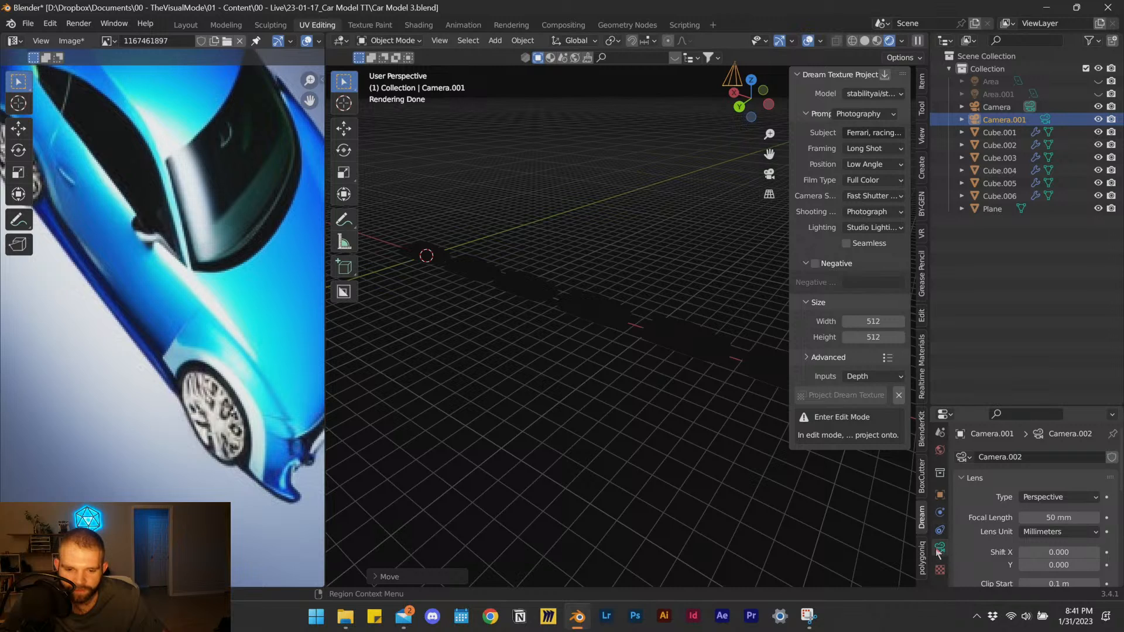
scroll(995, 515, "down", 5)
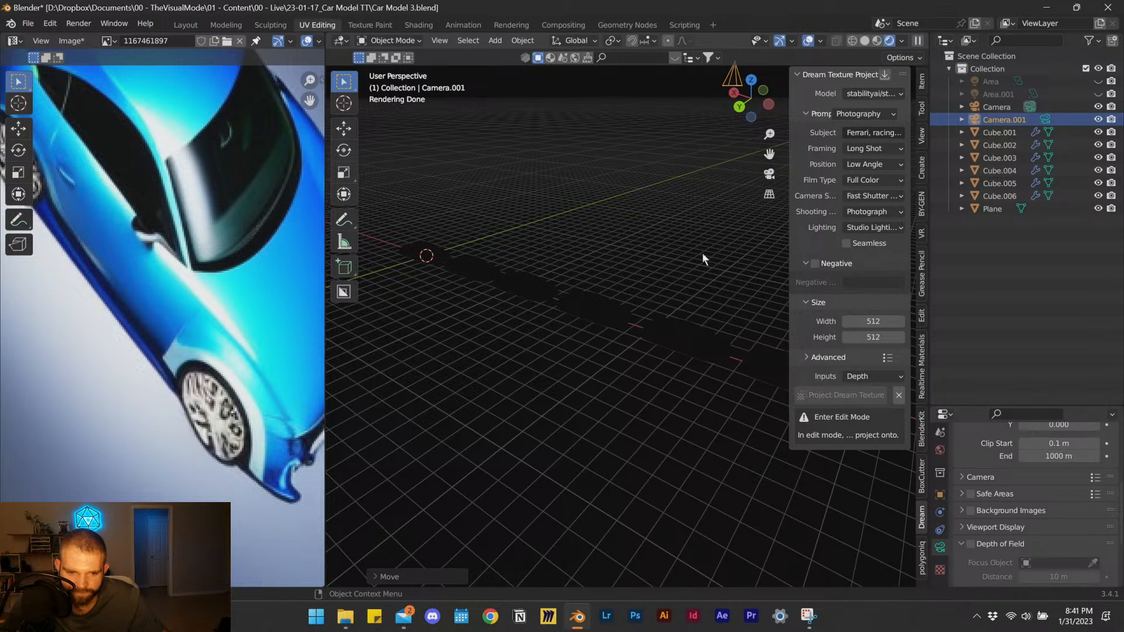
Add a point light and raise it along the Z axis above the row of cars.
scroll(629, 289, "down", 2)
key("shift+a")
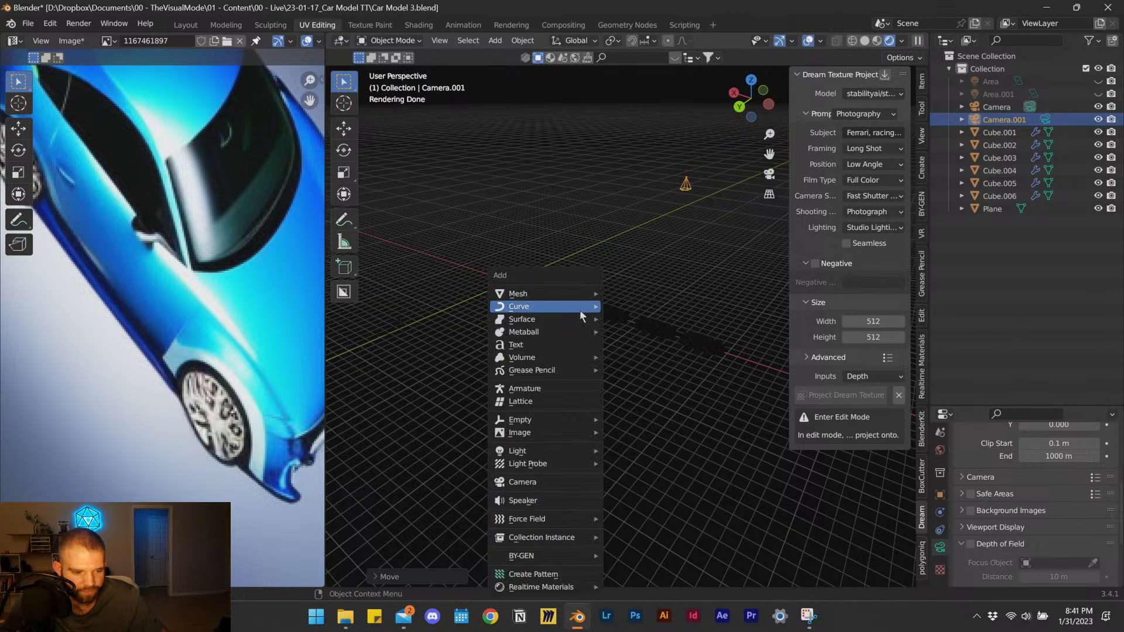
mouse_move(562, 451)
left_click(611, 452)
key("g")
key("z")
left_click(662, 315)
Set the point light's power to about 1602 W and shift the light sideways relative to the row of cars.
left_click_drag(1048, 450, 1080, 450)
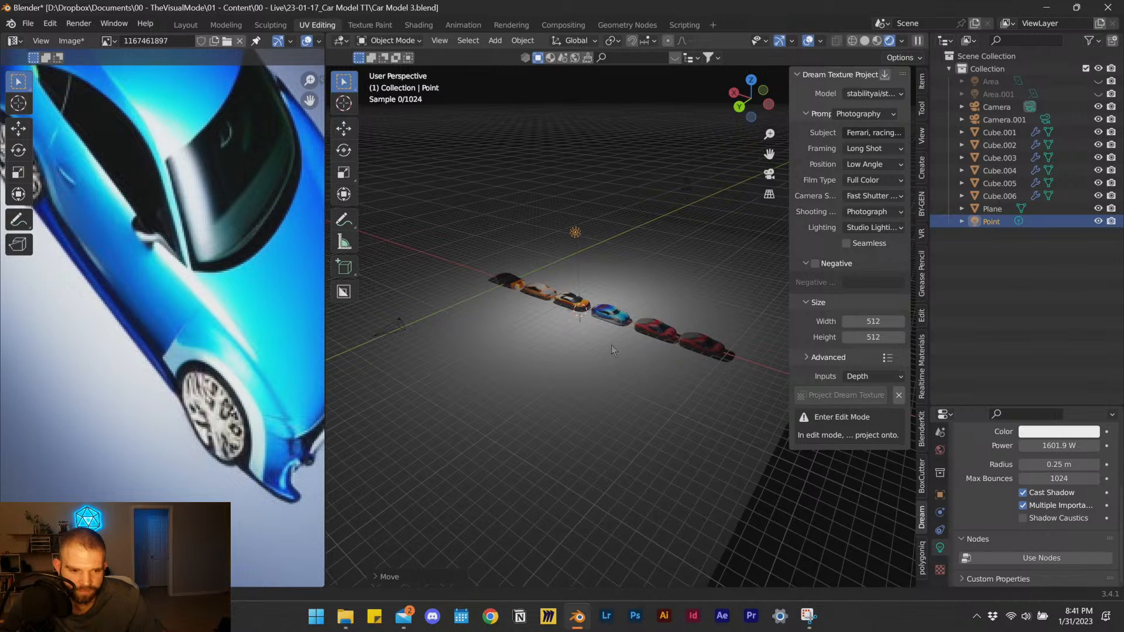
middle_click_drag(612, 346, 579, 335)
scroll(580, 335, "up", 3)
key("g")
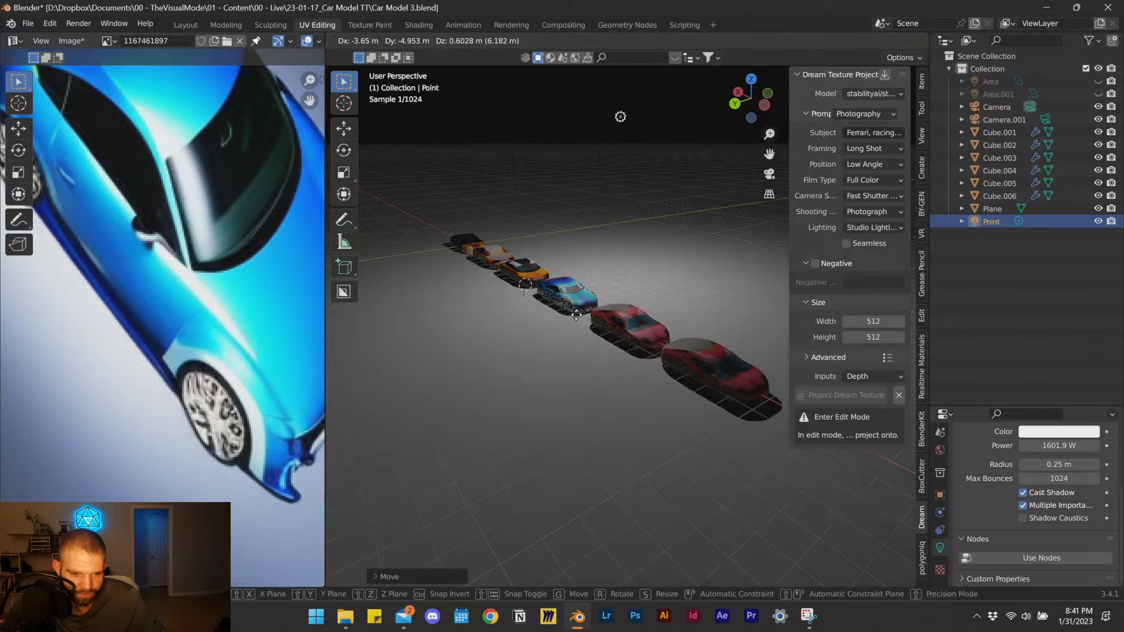
left_click(668, 318)
middle_click_drag(667, 317, 593, 301)
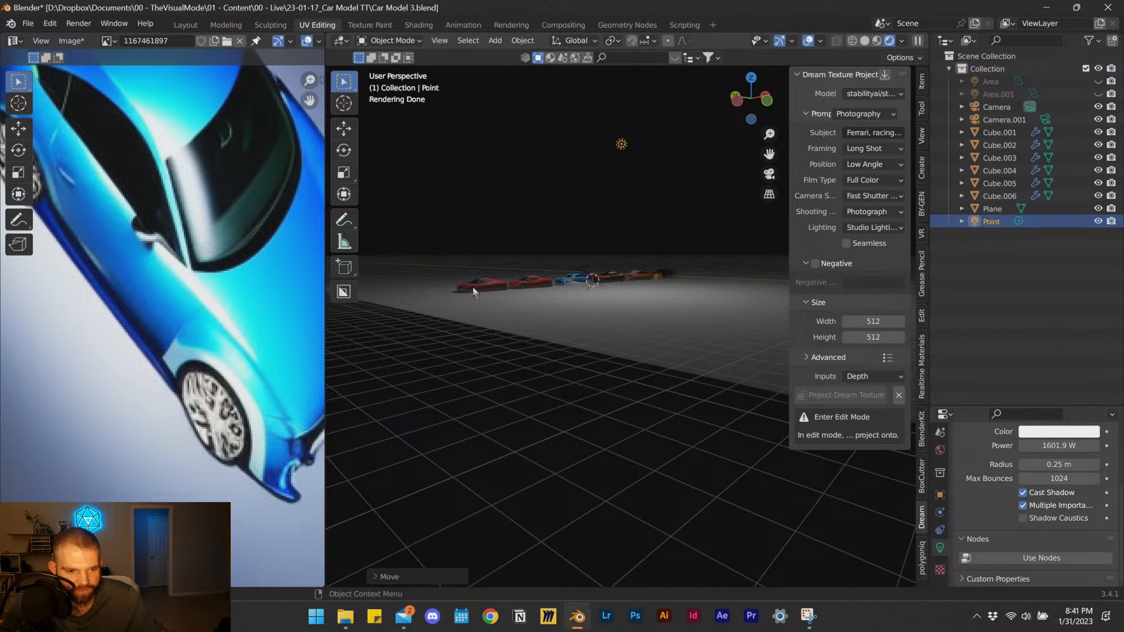
Rotate the second-to-last red car (Cube.005) around the Z axis and move it out of the row.
left_click(521, 288)
key("r")
key("z")
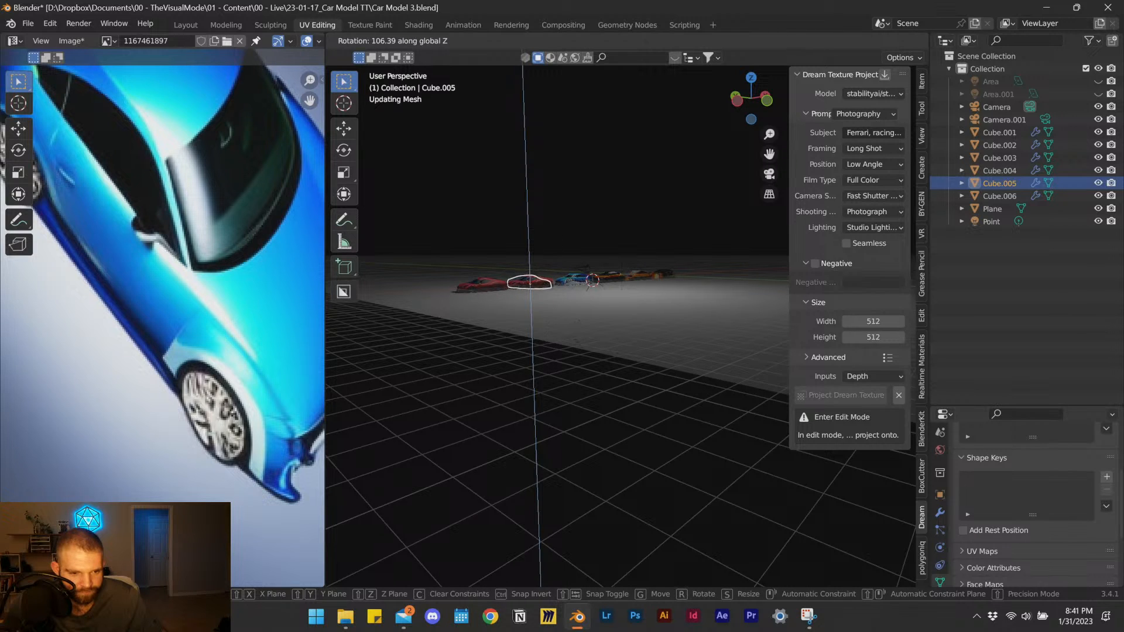
left_click(554, 224)
key("g")
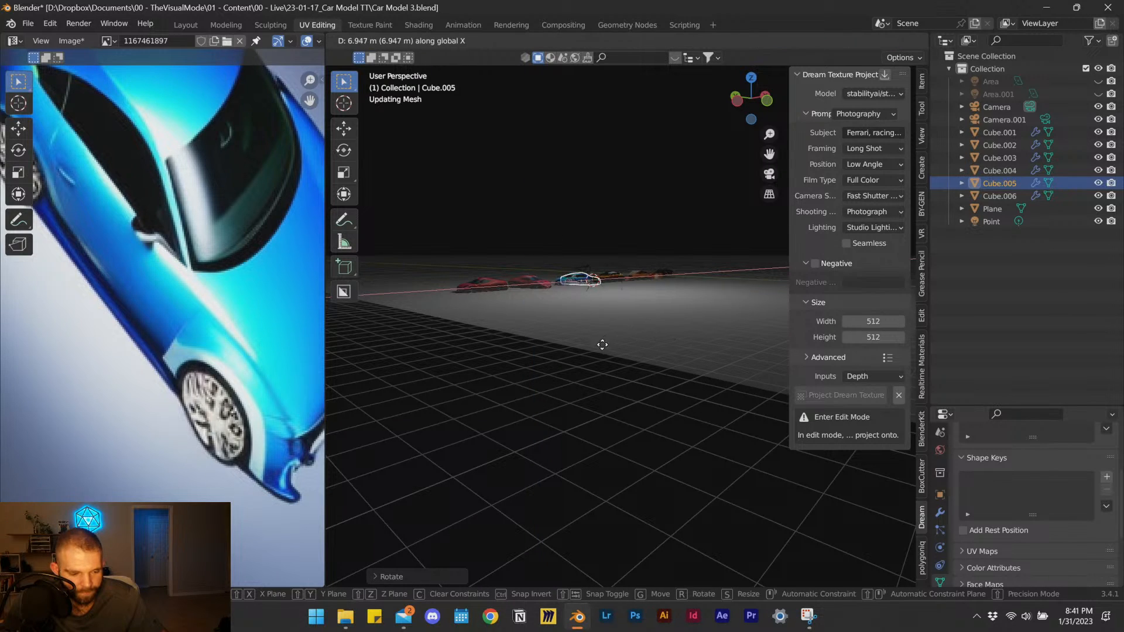
left_click(690, 408)
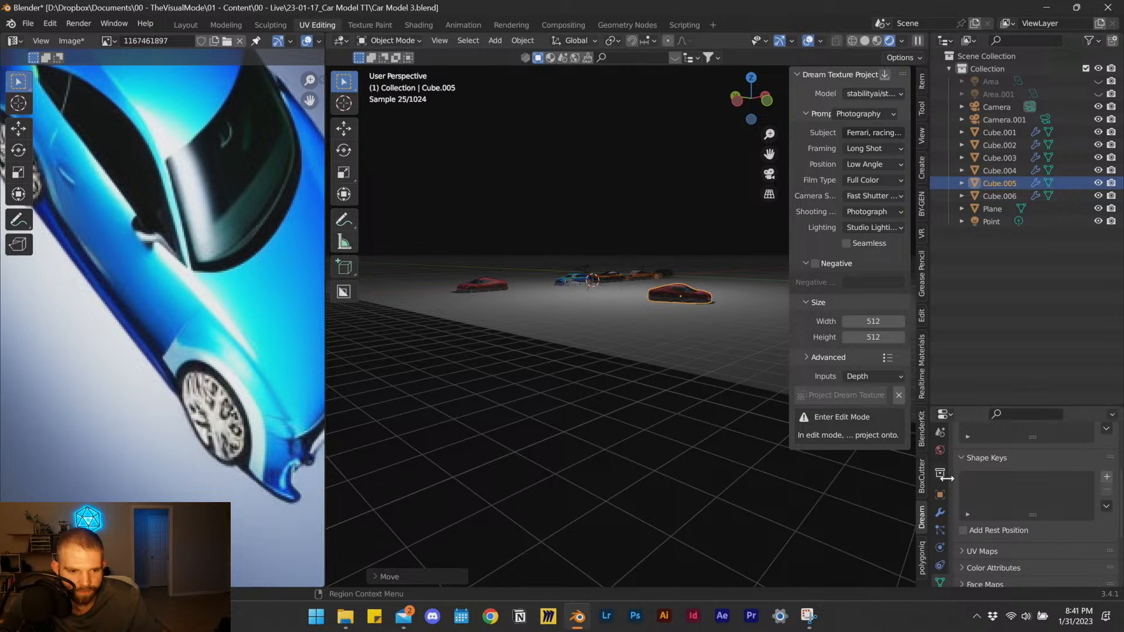
Set the scene's render engine to Eevee.
left_click(941, 495)
scroll(941, 477, "up", 3)
left_click(940, 461)
scroll(1042, 455, "up", 4)
left_click(1042, 460)
left_click(1049, 472)
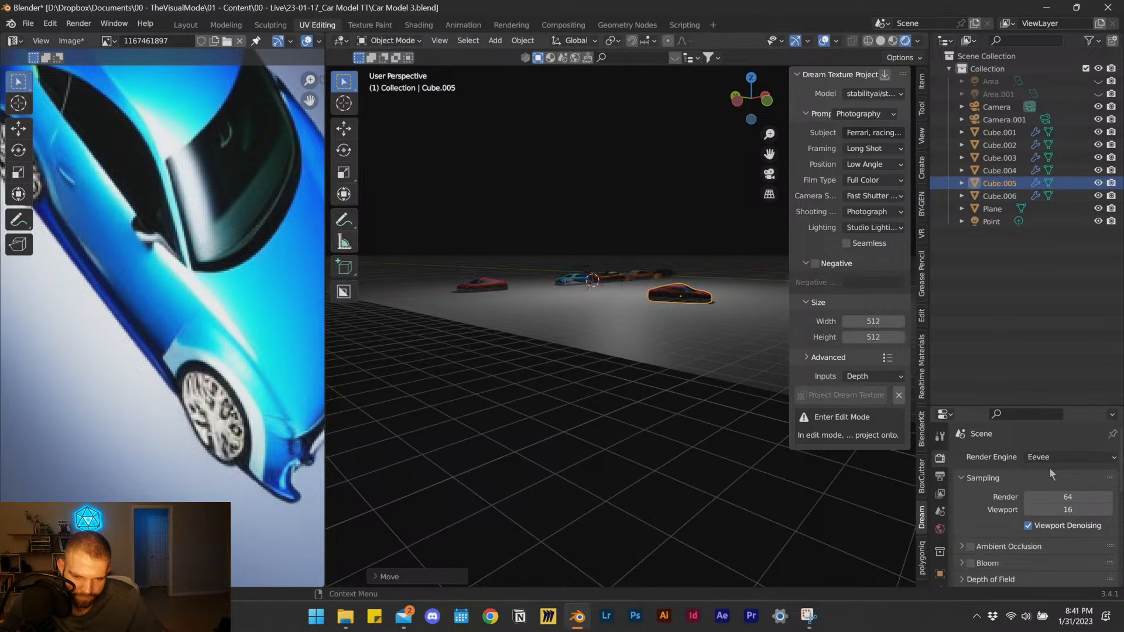
Select the red car at the end of the row (Cube.006) and switch the viewport shading to Material Preview.
middle_click_drag(655, 326, 524, 364)
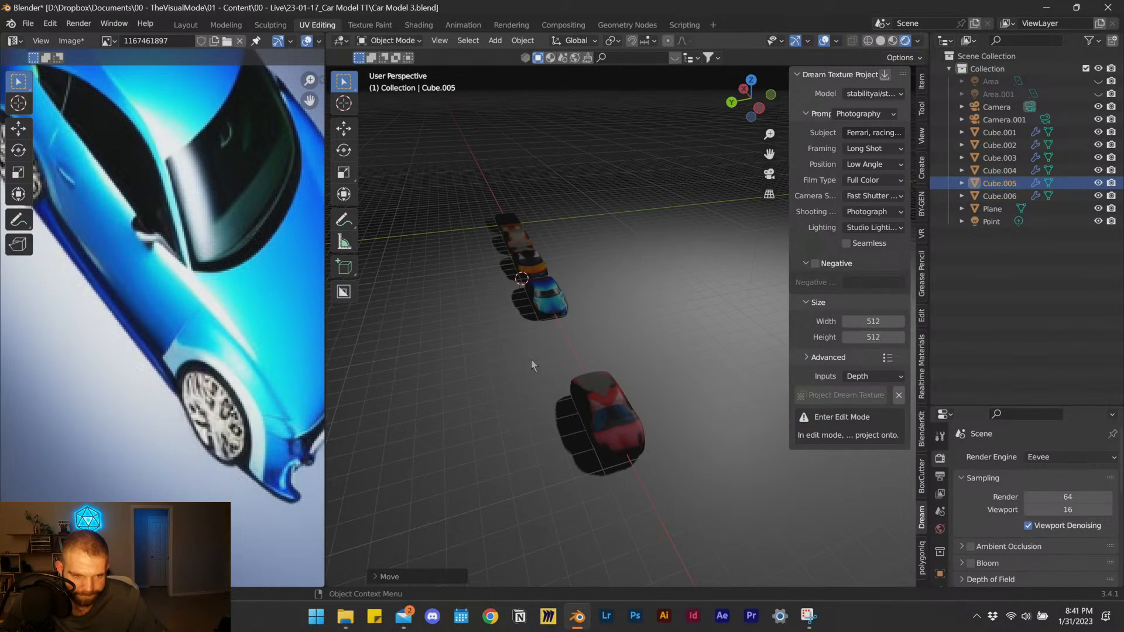
left_click(532, 203)
middle_click_drag(531, 202, 509, 339)
scroll(560, 349, "up", 6)
left_click(585, 335)
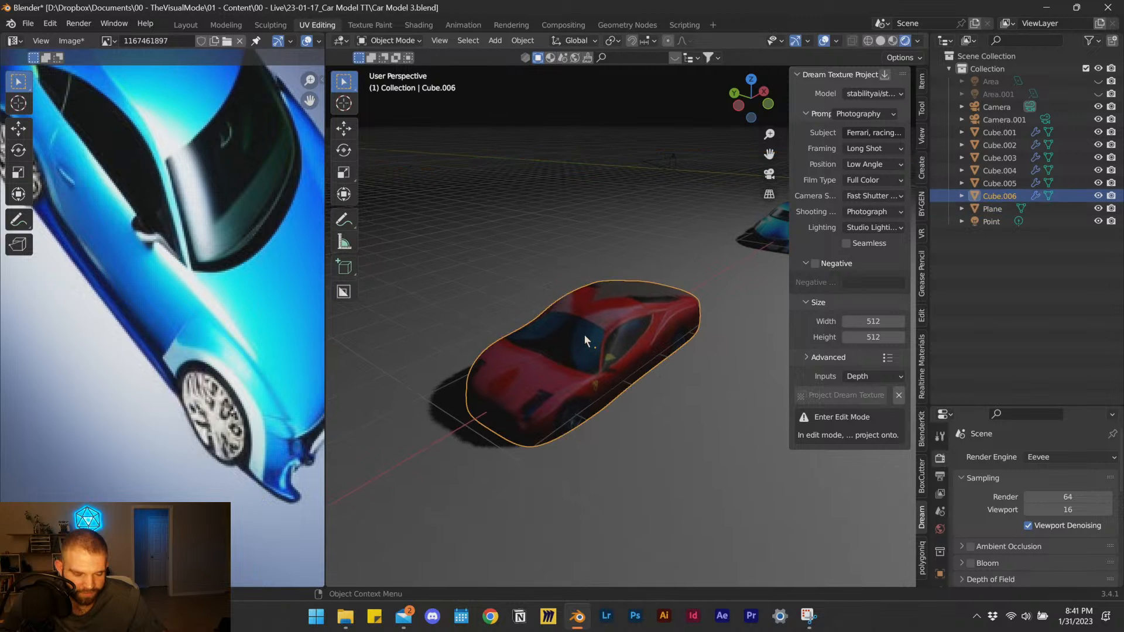
mouse_move(589, 326)
middle_mouse_down()
mouse_move(702, 325)
mouse_move(581, 339)
mouse_move(588, 348)
middle_mouse_up()
scroll(588, 343, "down", 3)
key("z")
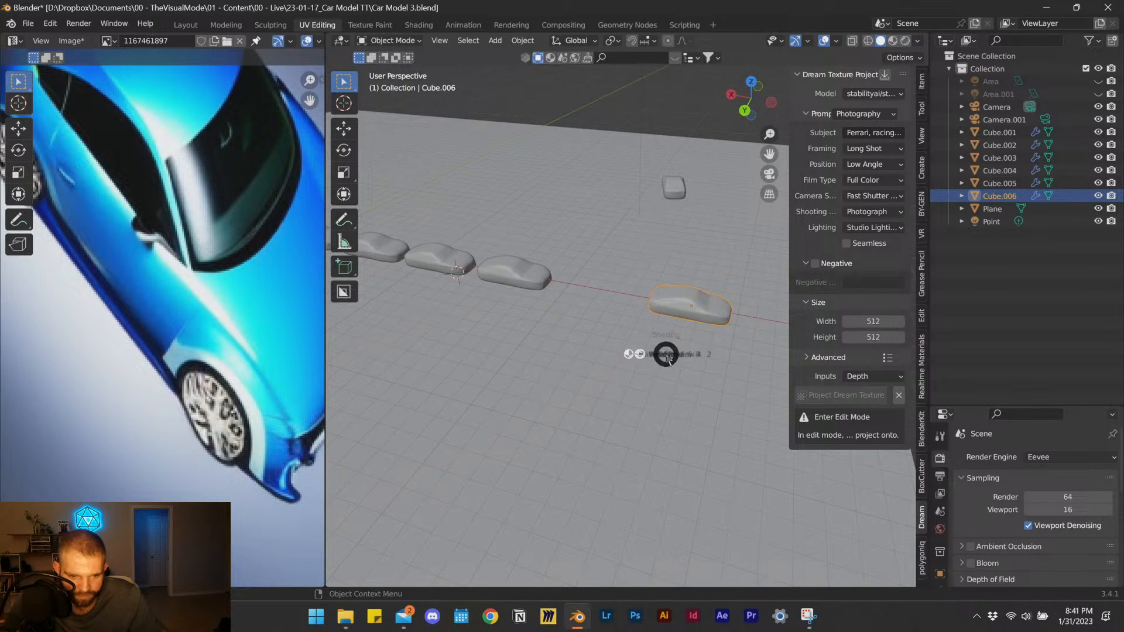
key("z")
middle_click_drag(596, 421, 510, 401, "shift")
scroll(616, 292, "up", 6)
middle_click_drag(623, 298, 612, 347, "shift")
scroll(656, 370, "up", 3)
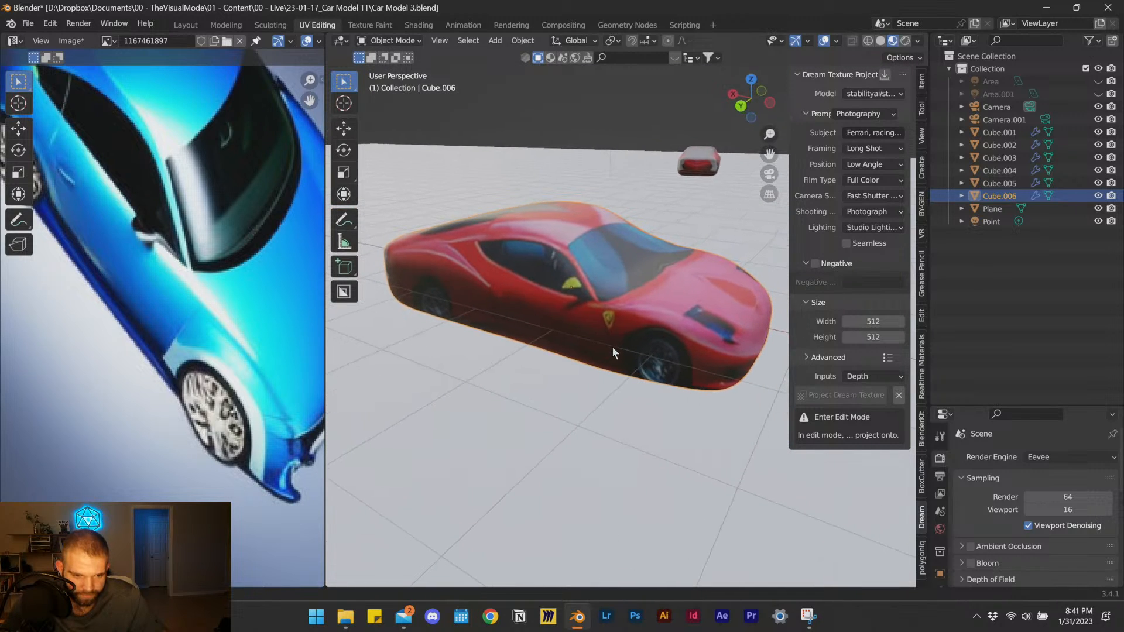
Duplicate the selected red car and place the copy beside it along the Y axis.
scroll(559, 302, "down", 2)
key("shift+d")
key("x")
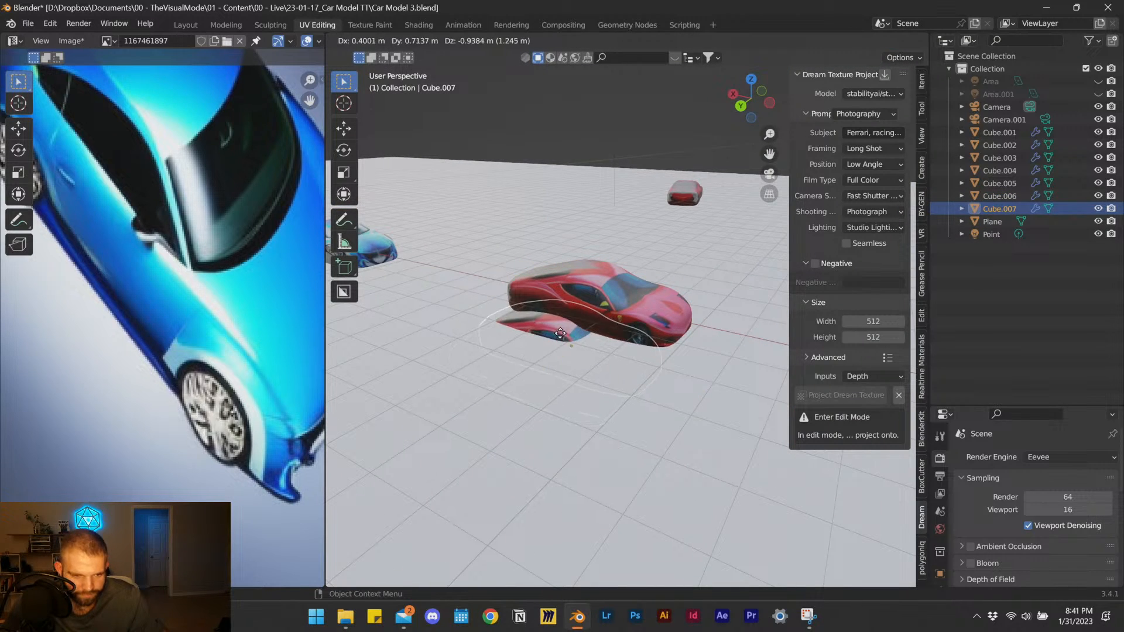
key("y")
left_click(454, 430)
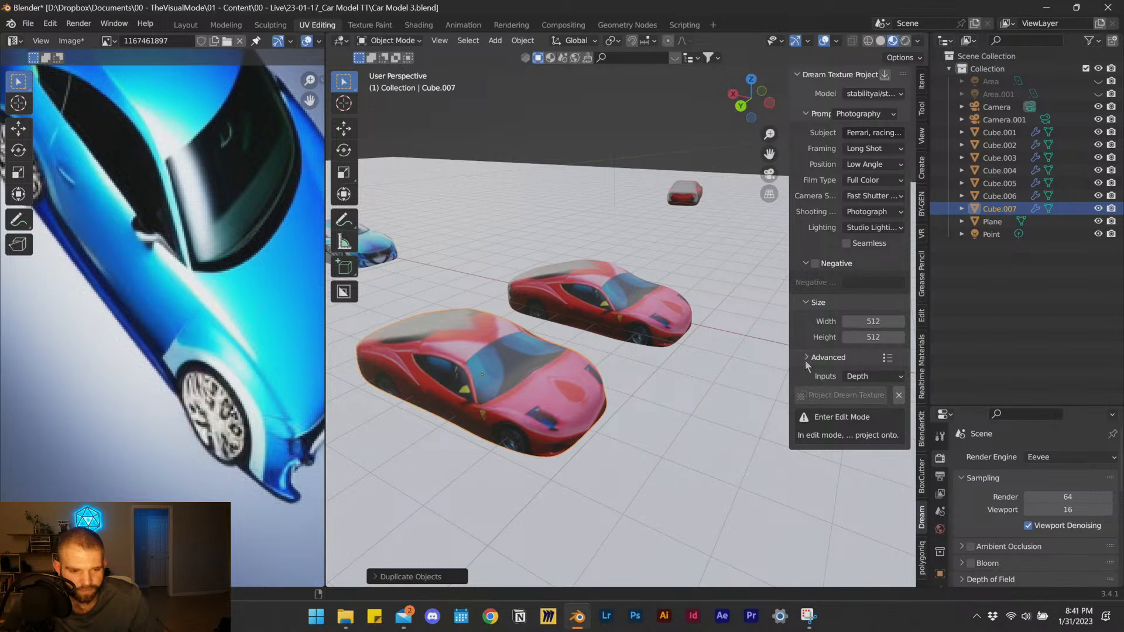
Set the Dream Texture projection's advanced steps to 60.
left_click(826, 358)
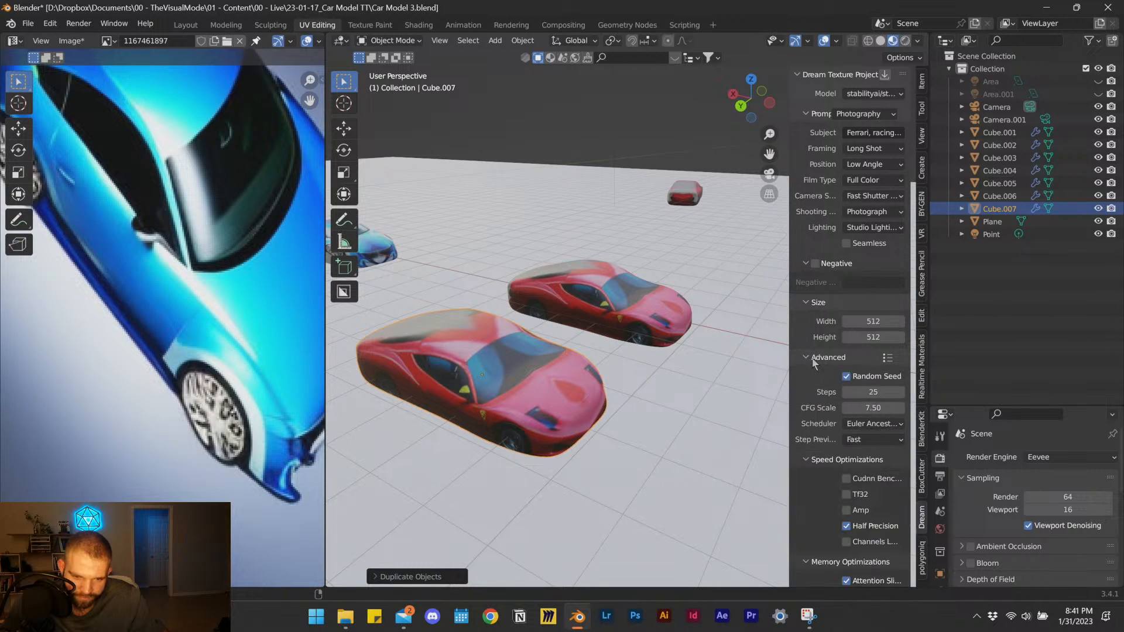
scroll(826, 359, "down", 5)
left_click(870, 270)
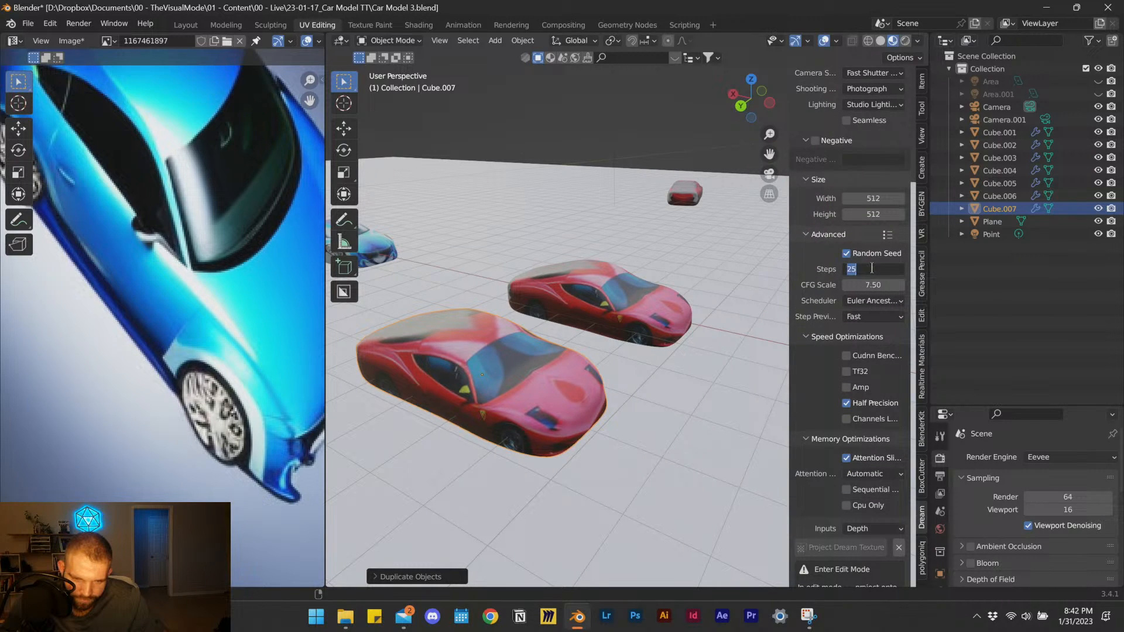
type("60")
key("Return")
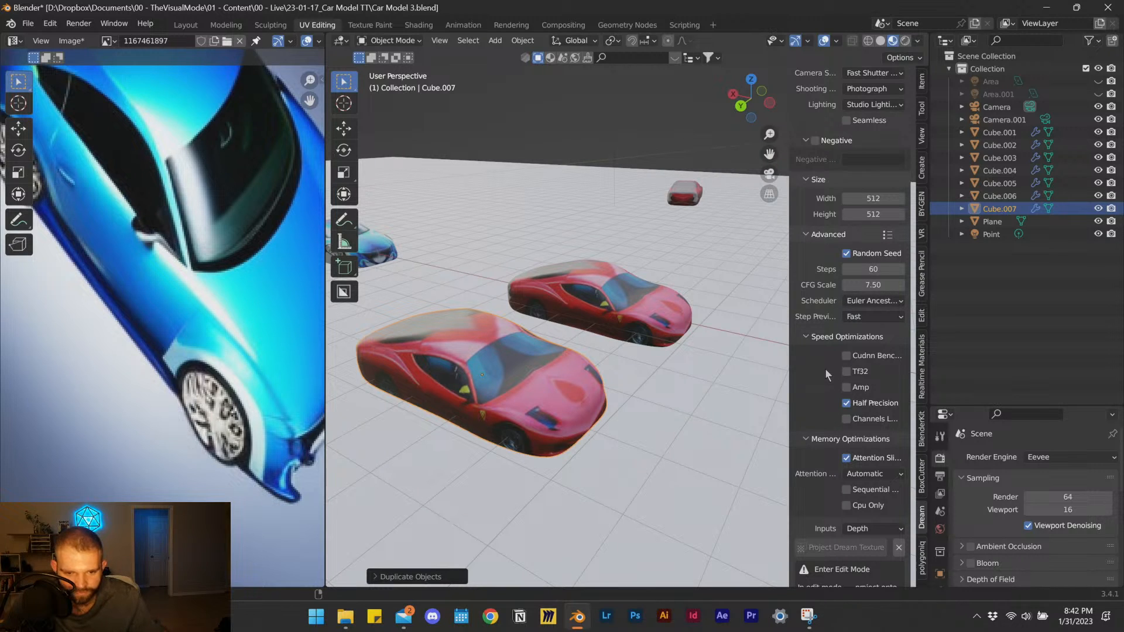
scroll(837, 363, "down", 1)
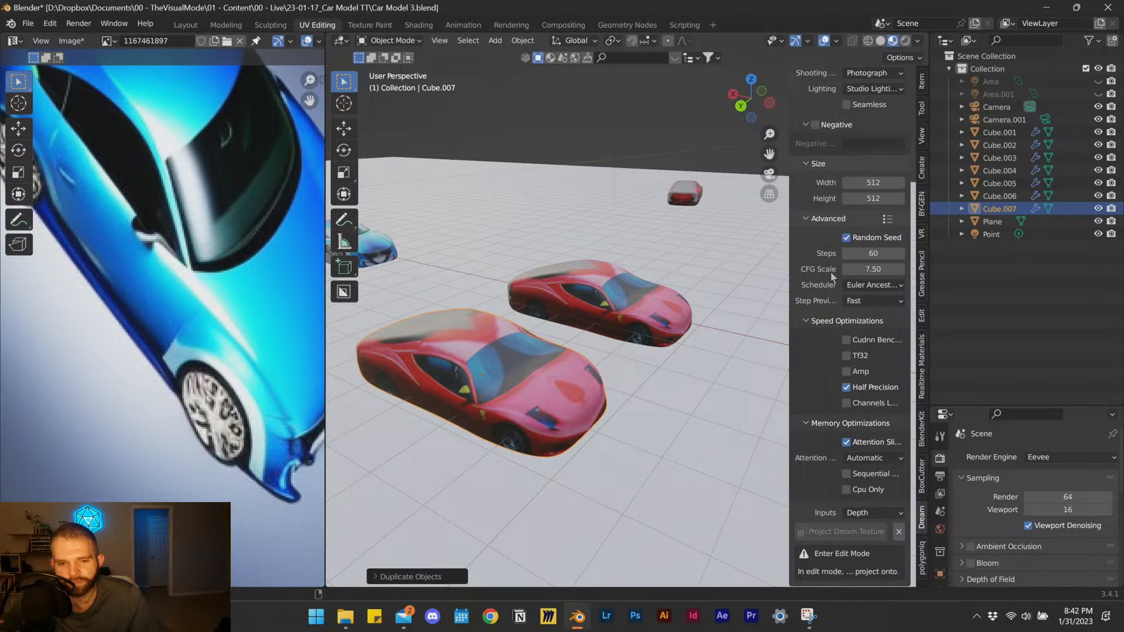
Enter Edit Mode on the duplicated red car and project a Dream Texture onto it from an angled front view.
middle_click_drag(480, 403, 597, 382)
key("Tab")
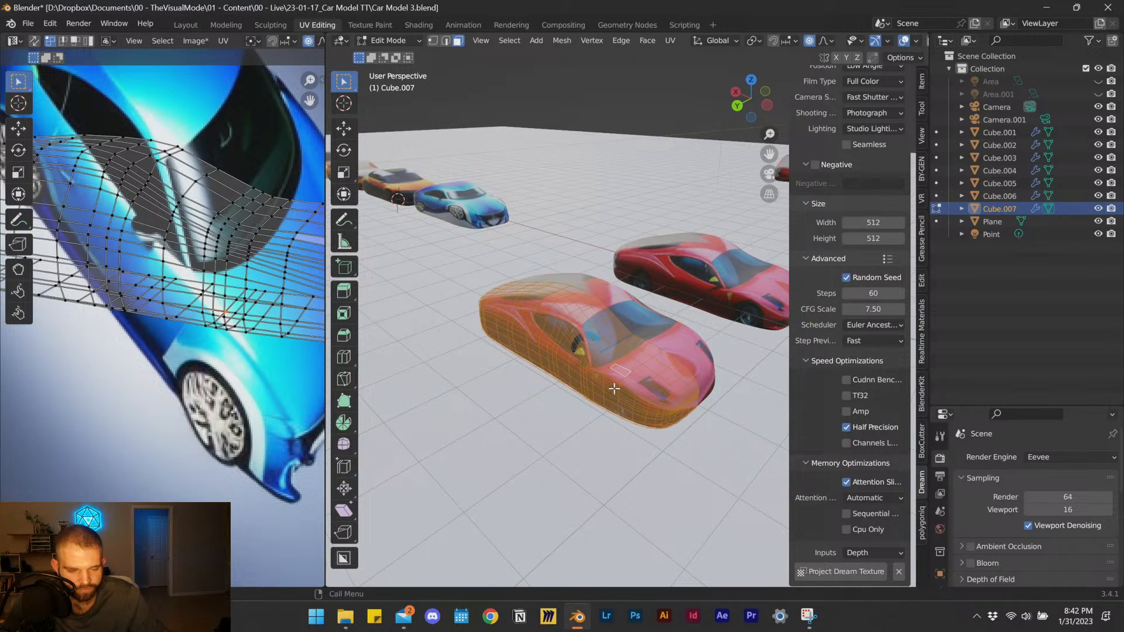
left_click(841, 571)
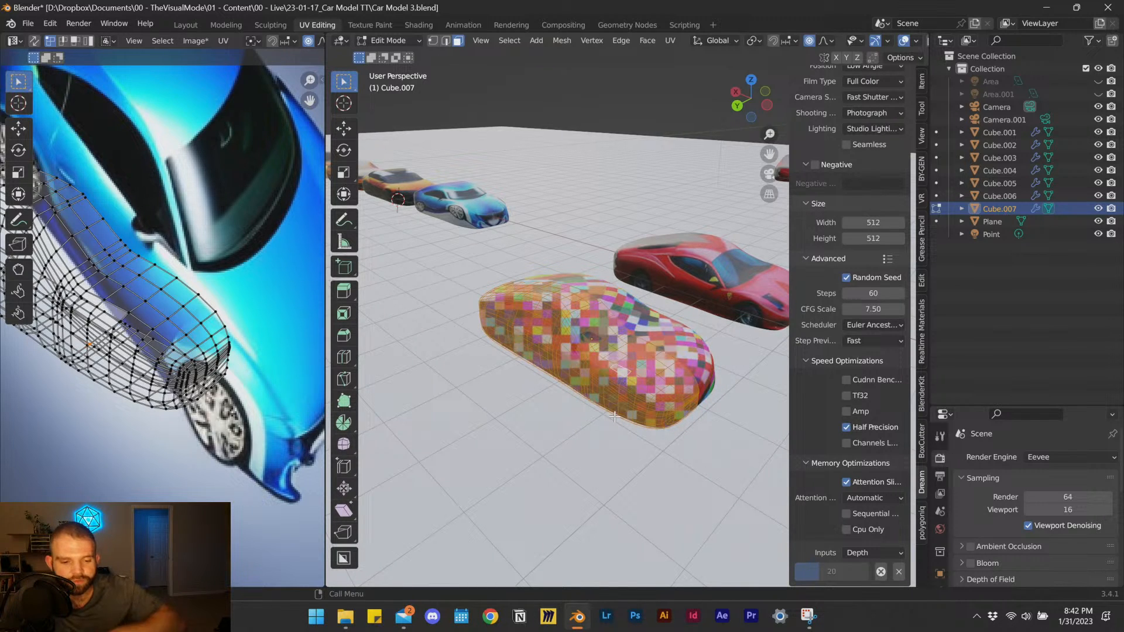
Switch to Snipping Tool to examine the front and hood of the reference race car up close, then minimize it.
left_click(809, 617)
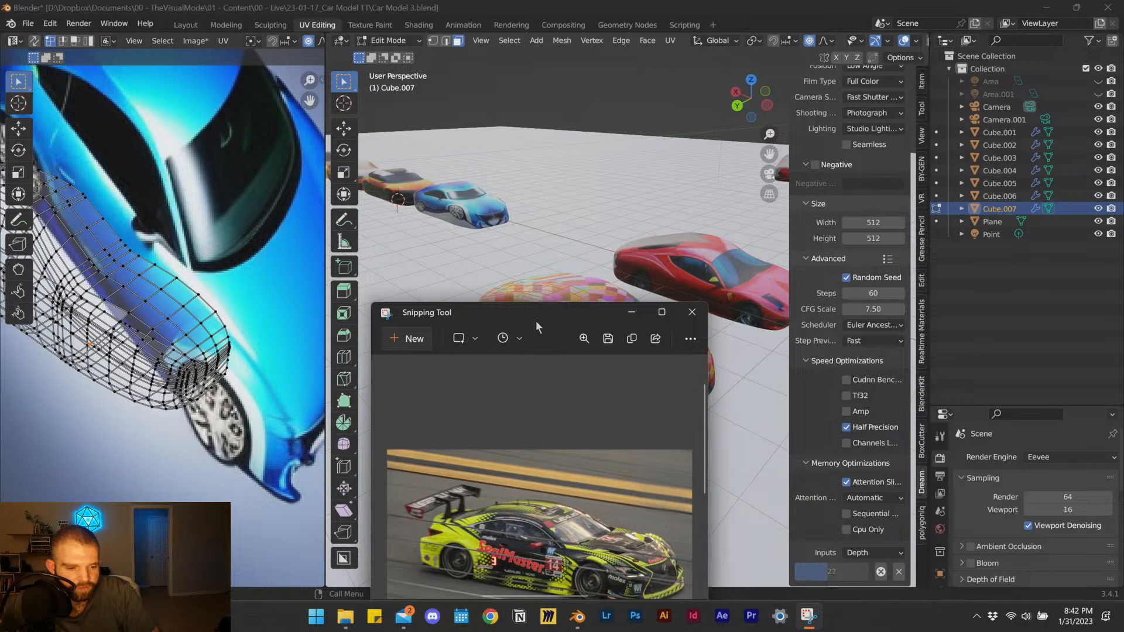
scroll(655, 363, "up", 6, "ctrl")
scroll(507, 287, "down", 2, "ctrl")
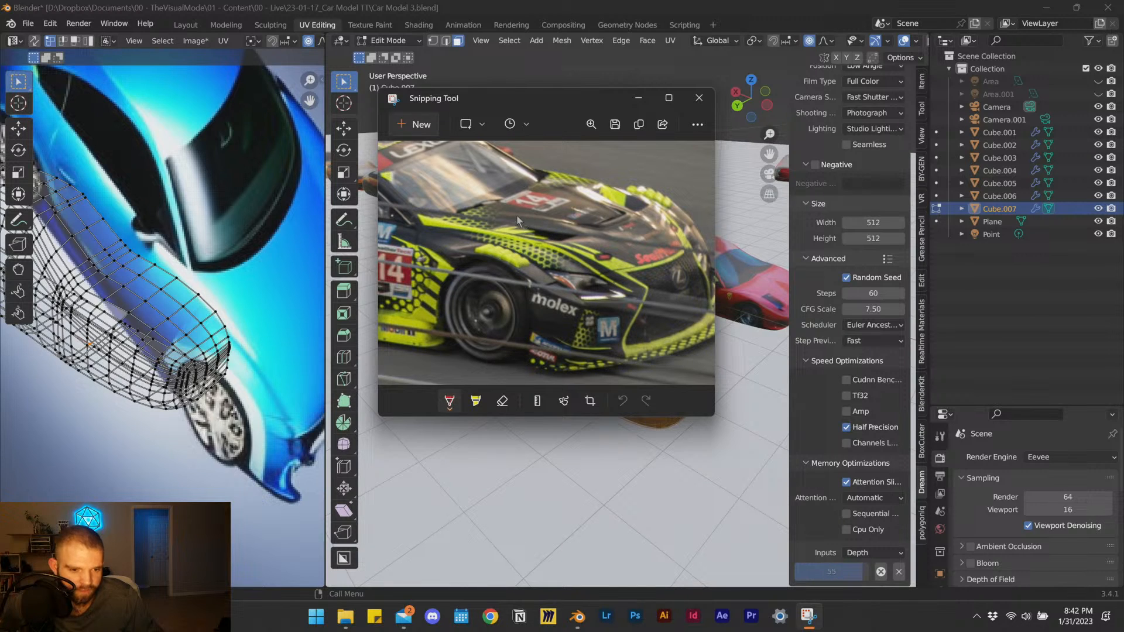
scroll(613, 212, "up", 3, "ctrl")
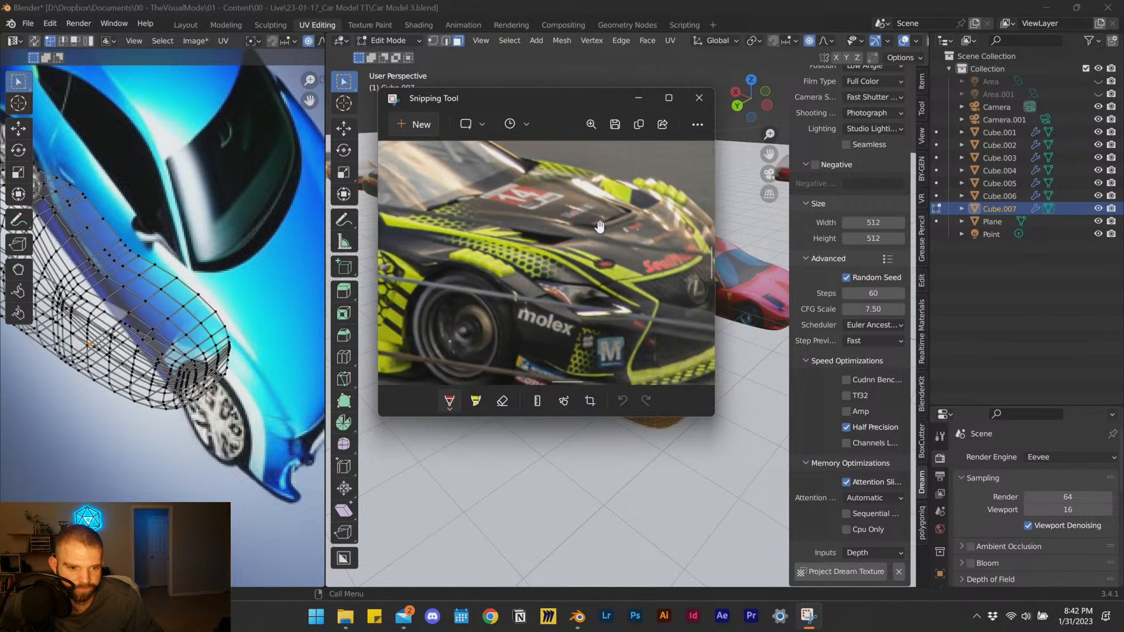
left_click_drag(608, 216, 606, 234)
key("ctrl+z")
left_click(639, 98)
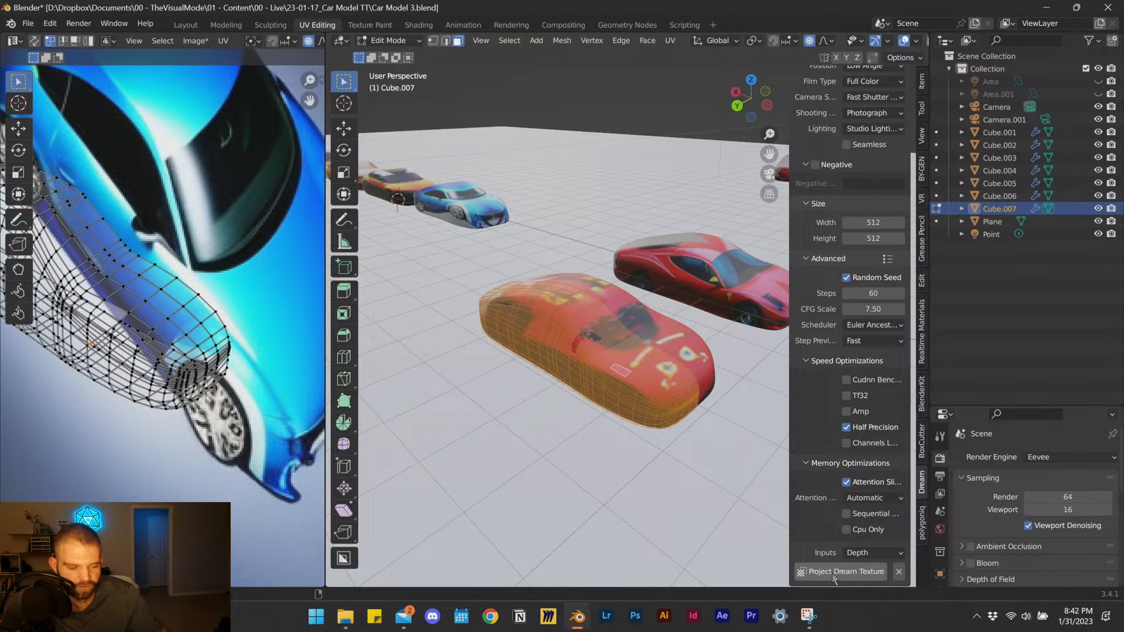
Project a new Dream Texture onto the same car from a closer view that fills more of the viewport.
scroll(694, 448, "up", 5)
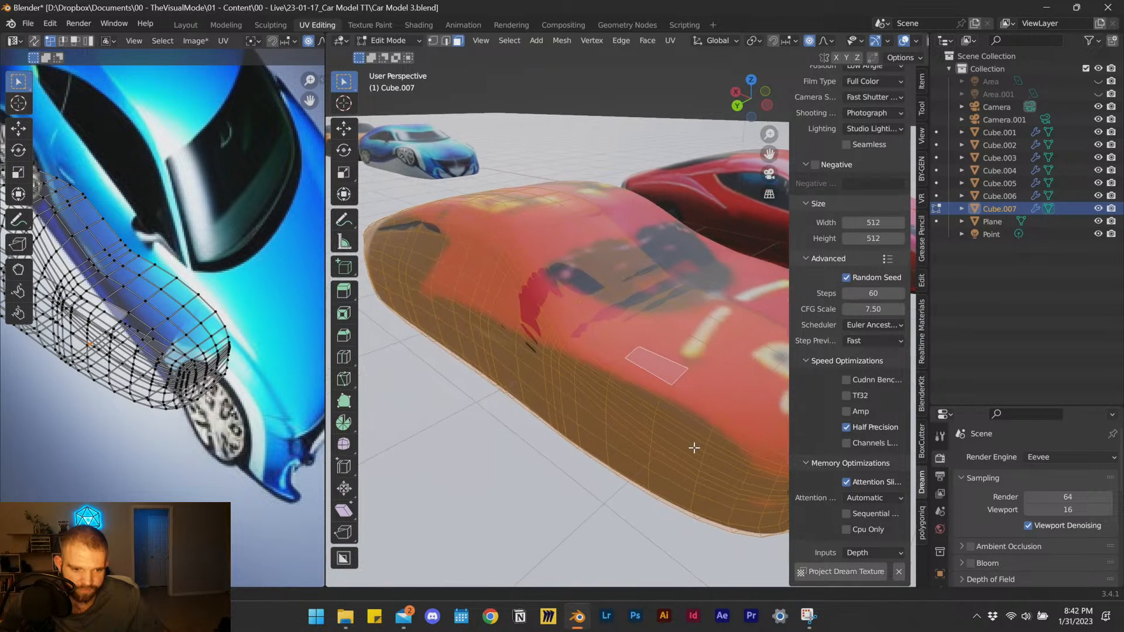
middle_click_drag(693, 448, 693, 439, "shift")
left_click(844, 576)
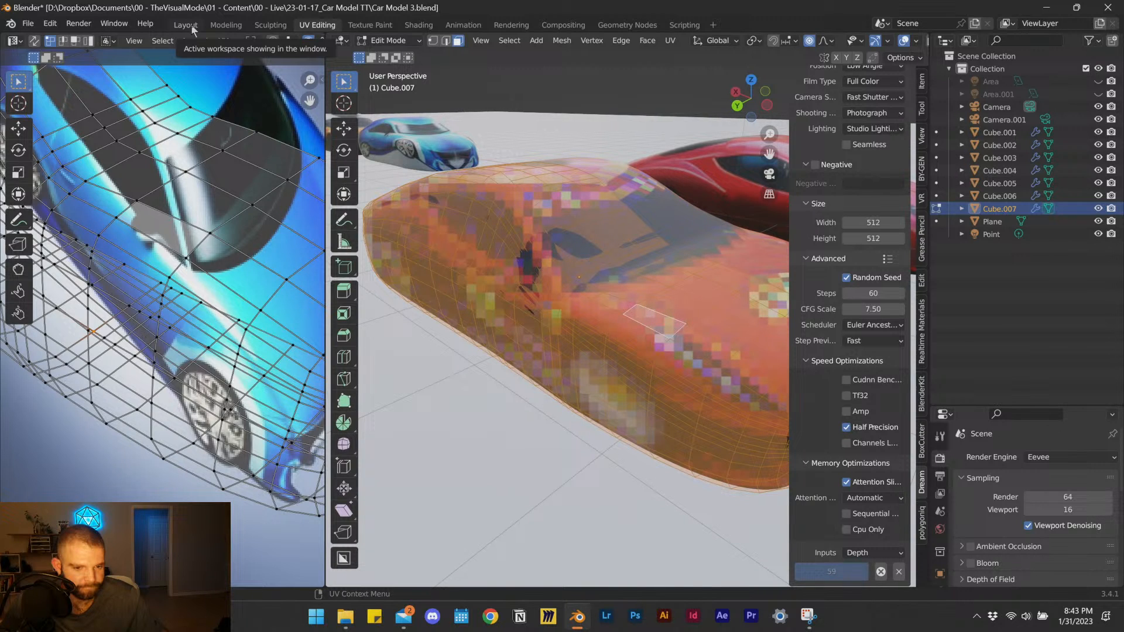
Switch to the Layout workspace and duplicate the newly textured car about 2.81 m along the Y axis.
left_click(186, 24)
scroll(402, 296, "down", 5)
scroll(411, 249, "up", 6)
middle_click_drag(408, 239, 452, 251)
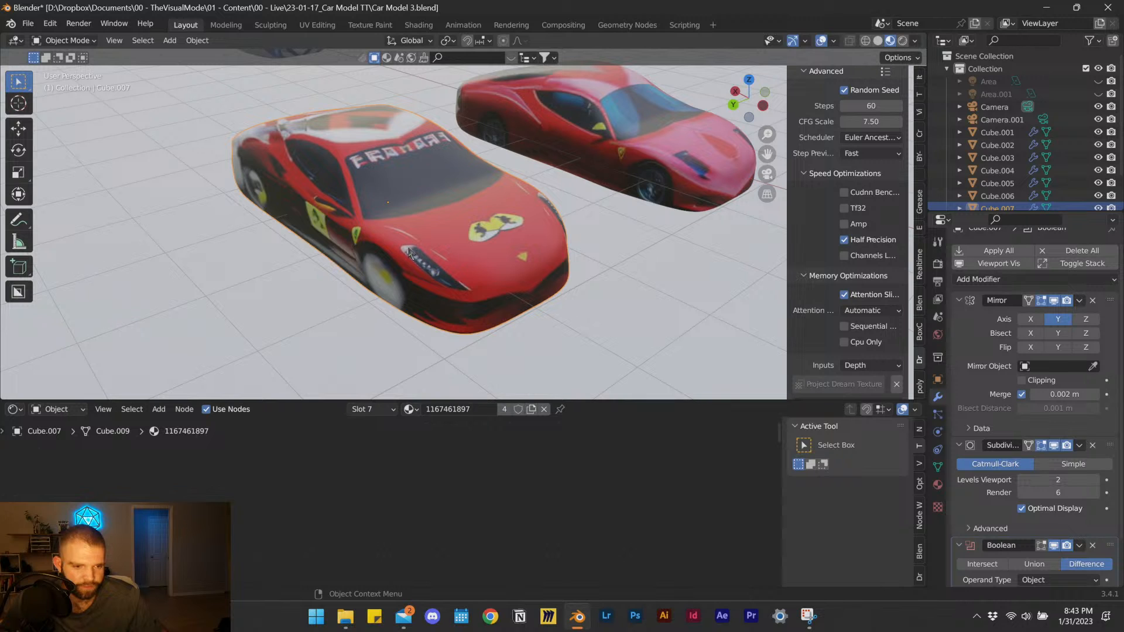
key("shift+d")
key("y")
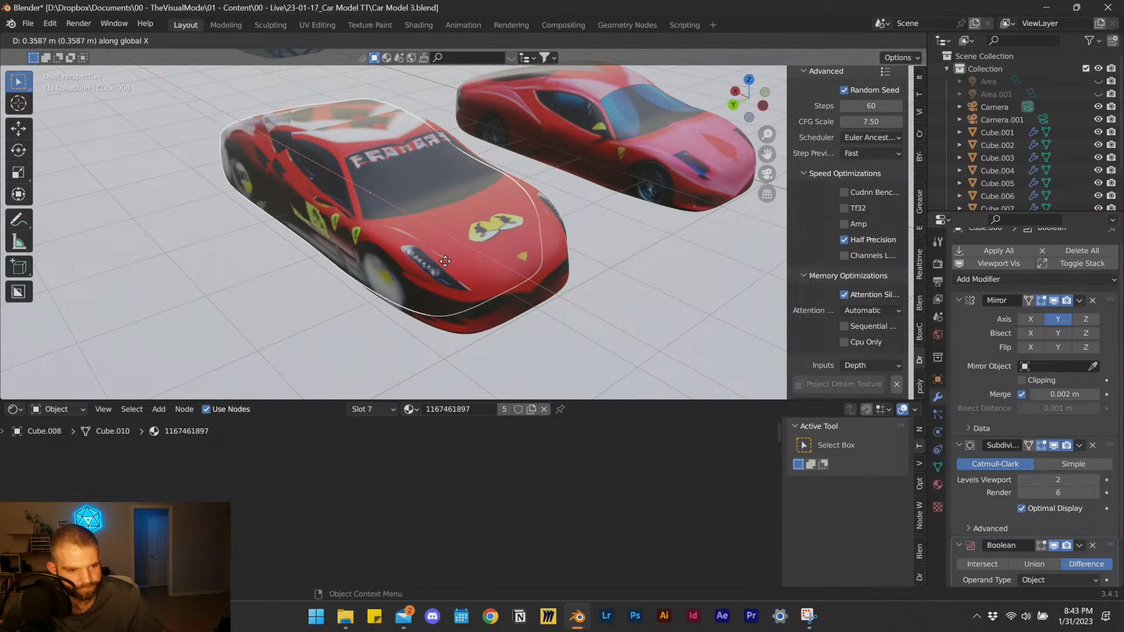
left_click(287, 327)
scroll(397, 275, "up", 5)
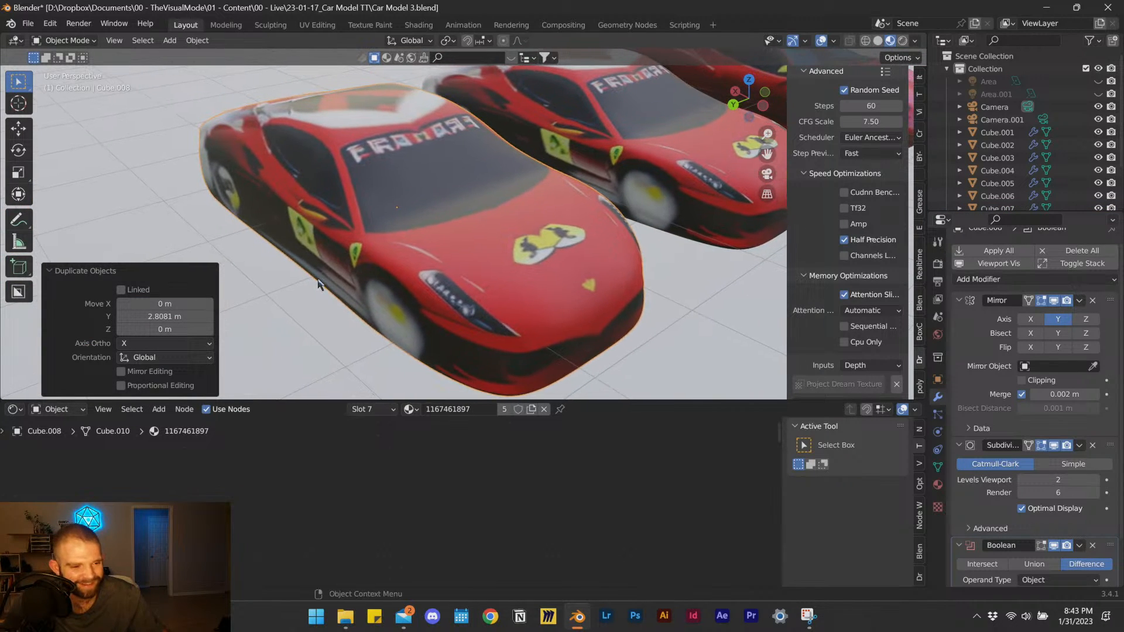
Enlarge the 3D viewport over the shader editor and examine the texture on the duplicated car.
middle_click_drag(397, 270, 395, 290, "shift")
middle_click_drag(472, 269, 427, 282, "shift")
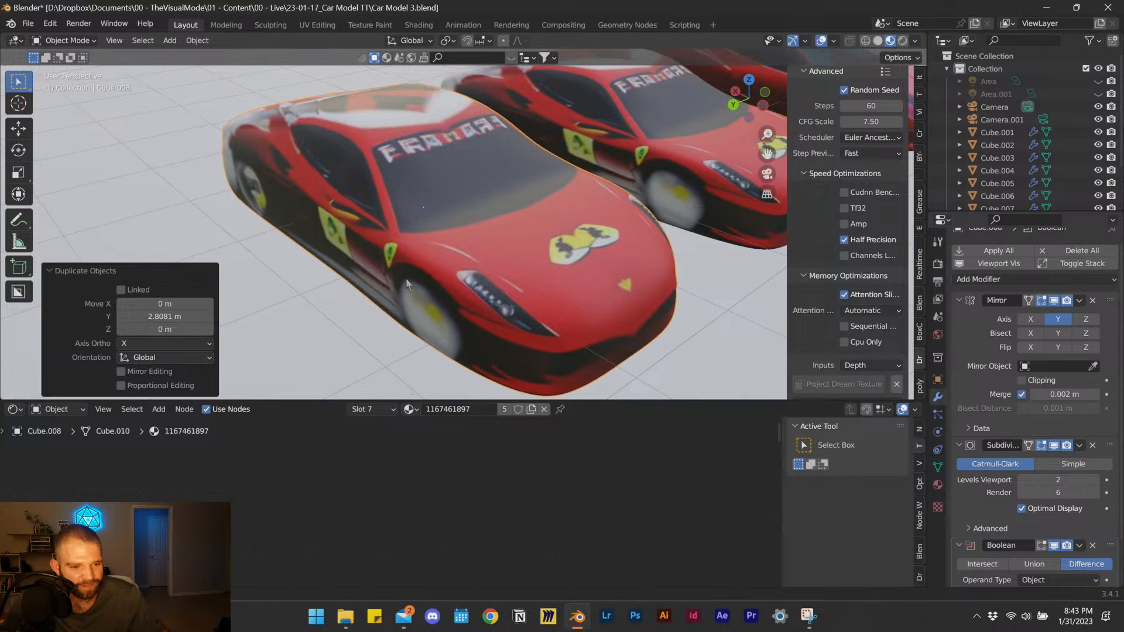
left_click_drag(429, 400, 432, 570)
scroll(476, 421, "up", 3)
scroll(469, 412, "down", 3)
mouse_move(438, 428)
middle_mouse_down("shift")
mouse_move(464, 398)
mouse_move(448, 415)
middle_mouse_up("shift")
scroll(418, 258, "up", 3)
scroll(418, 258, "down", 3)
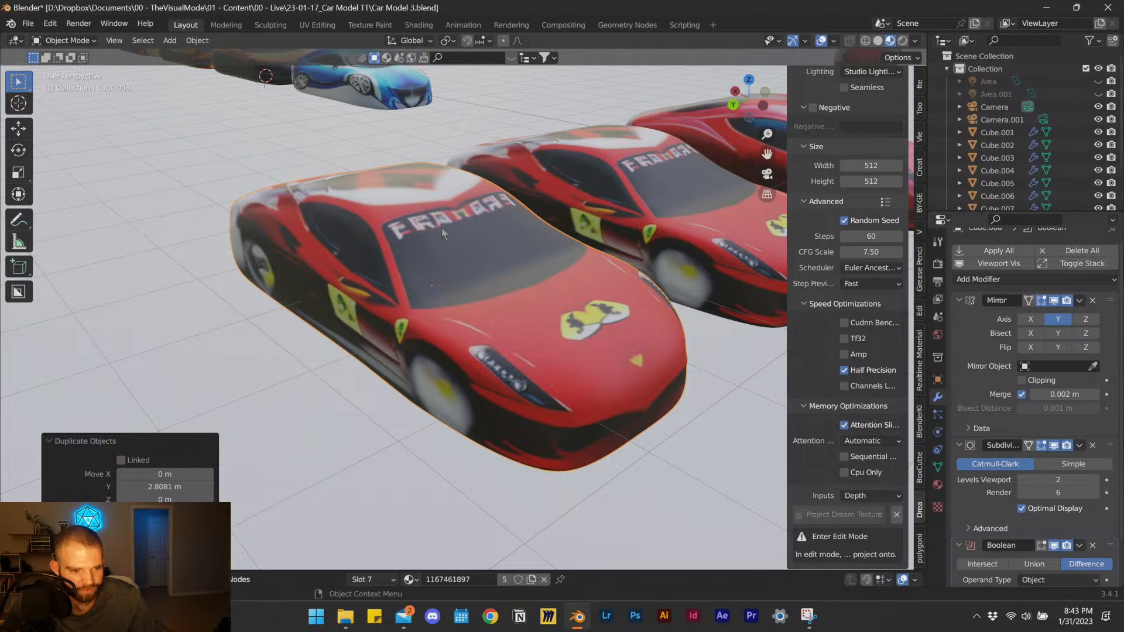
middle_click_drag(455, 236, 457, 277)
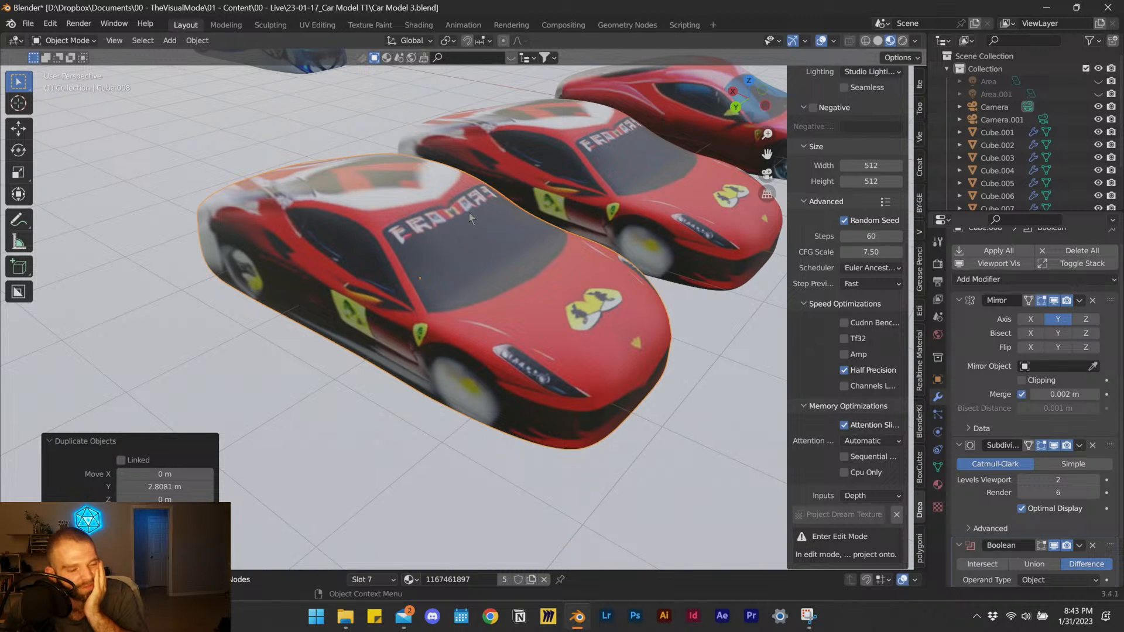
Open the duplicated front car's mesh for editing and replace "Ferrari" with "Porsche" in the Dream Texture prompt's subject.
middle_click_drag(530, 218, 421, 330)
key("Tab")
scroll(445, 322, "up", 1)
scroll(444, 321, "down", 1)
scroll(447, 316, "up", 1)
scroll(446, 316, "down", 1)
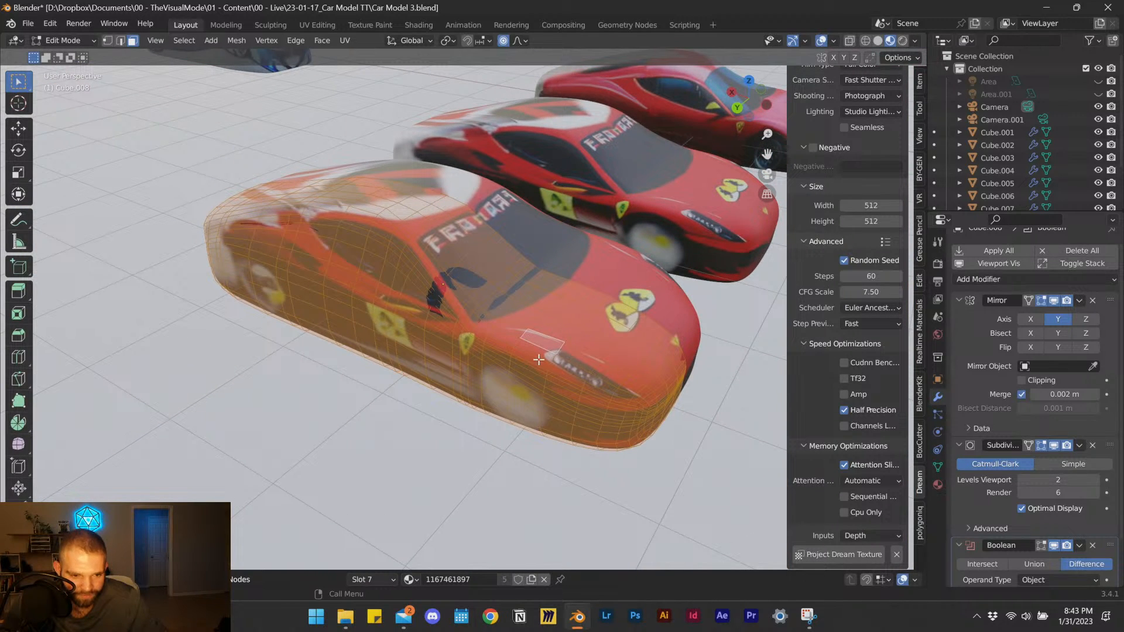
scroll(615, 186, "up", 3)
middle_click_drag(622, 184, 562, 225, "shift")
scroll(530, 243, "down", 3)
middle_click_drag(515, 255, 543, 221, "shift")
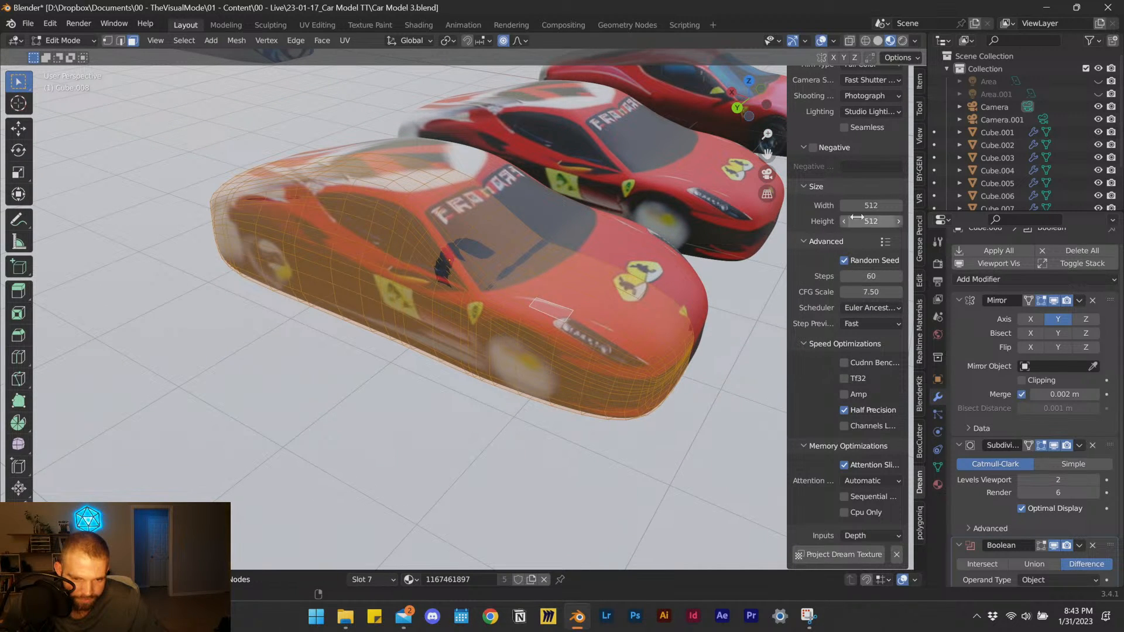
scroll(844, 255, "up", 5)
left_click(863, 133)
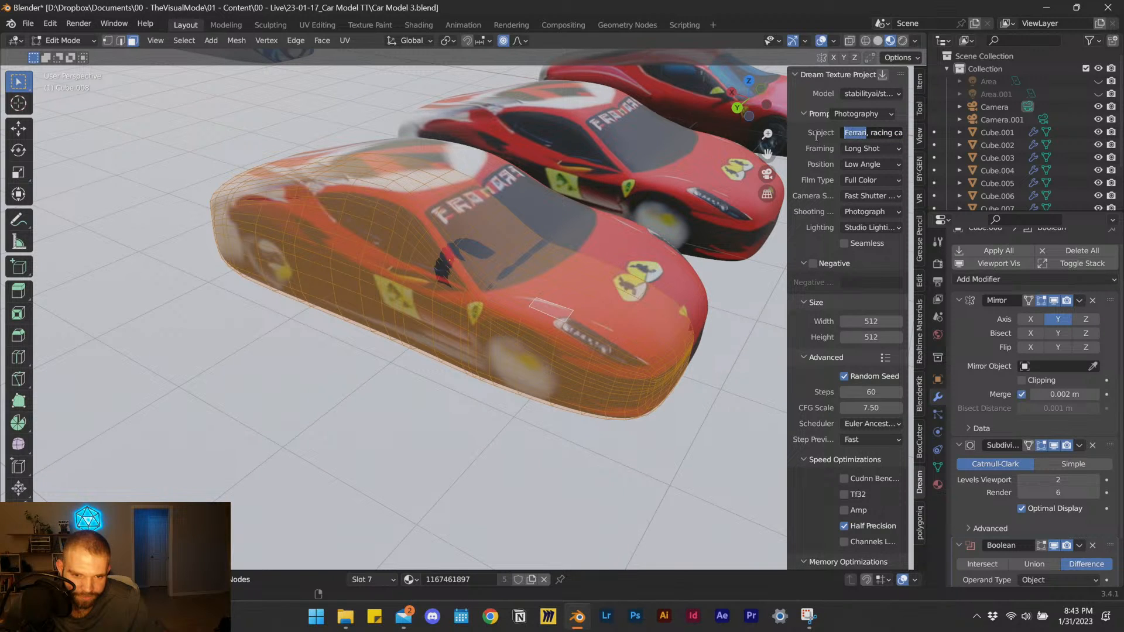
type("Porc")
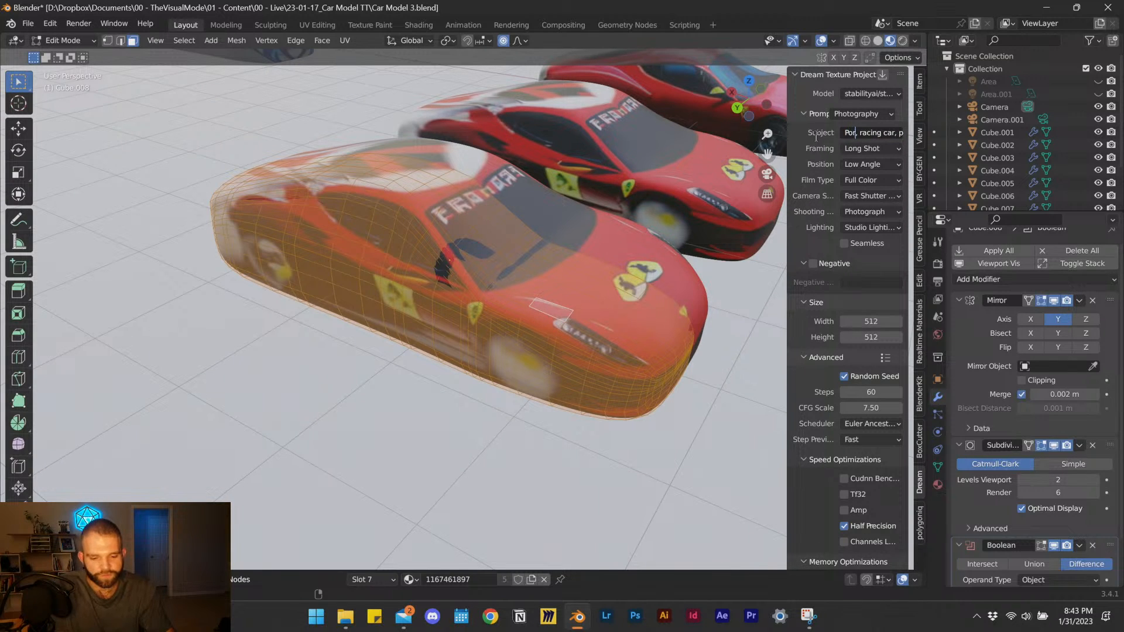
type("she")
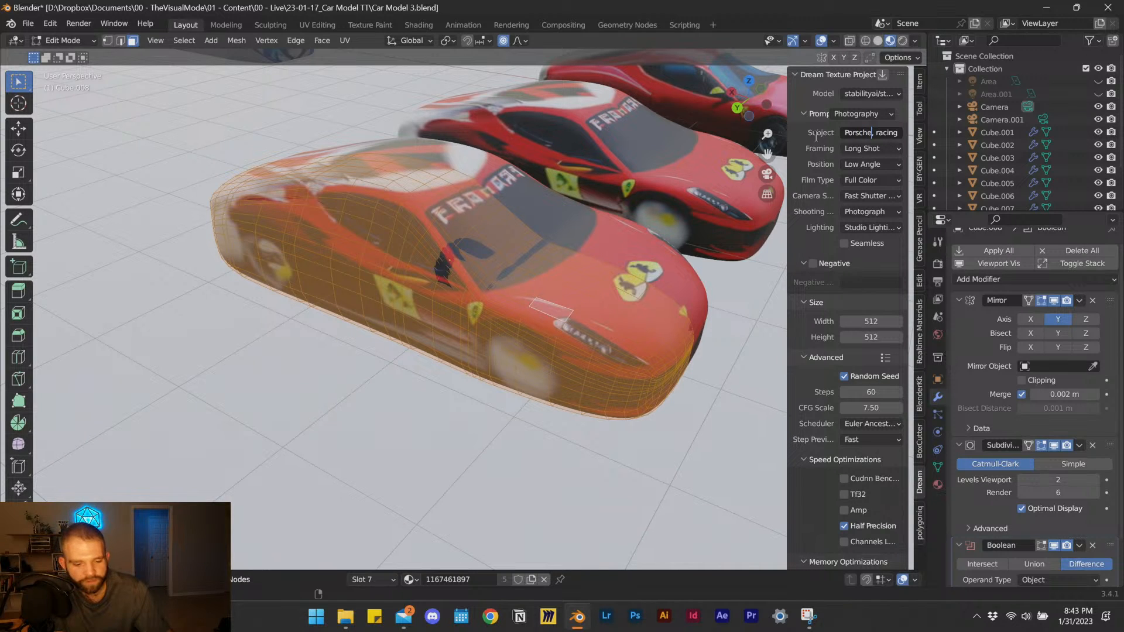
key("Return")
Project a new Dream Texture onto the car from the current view using the Porsche prompt.
scroll(817, 494, "down", 5)
left_click(847, 554)
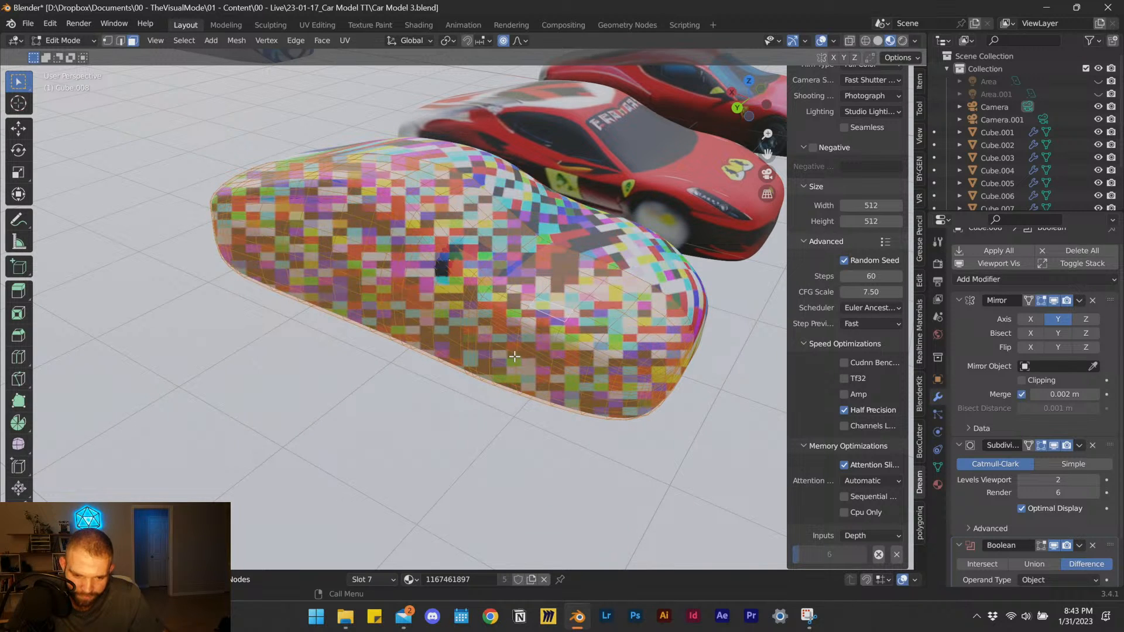
scroll(527, 333, "down", 3)
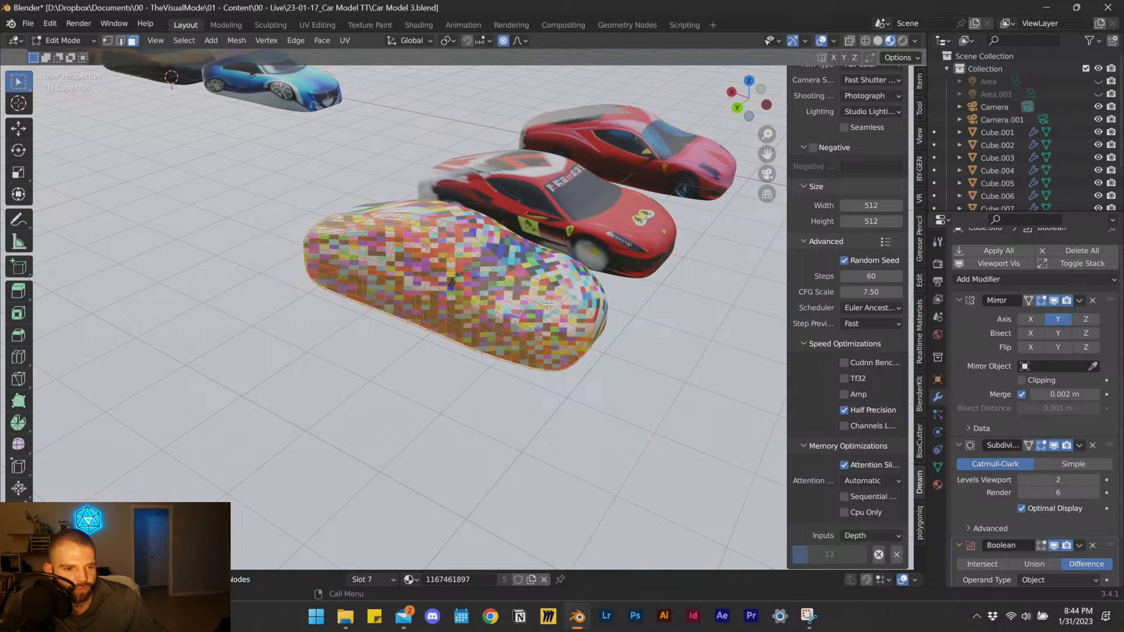
scroll(549, 305, "up", 3)
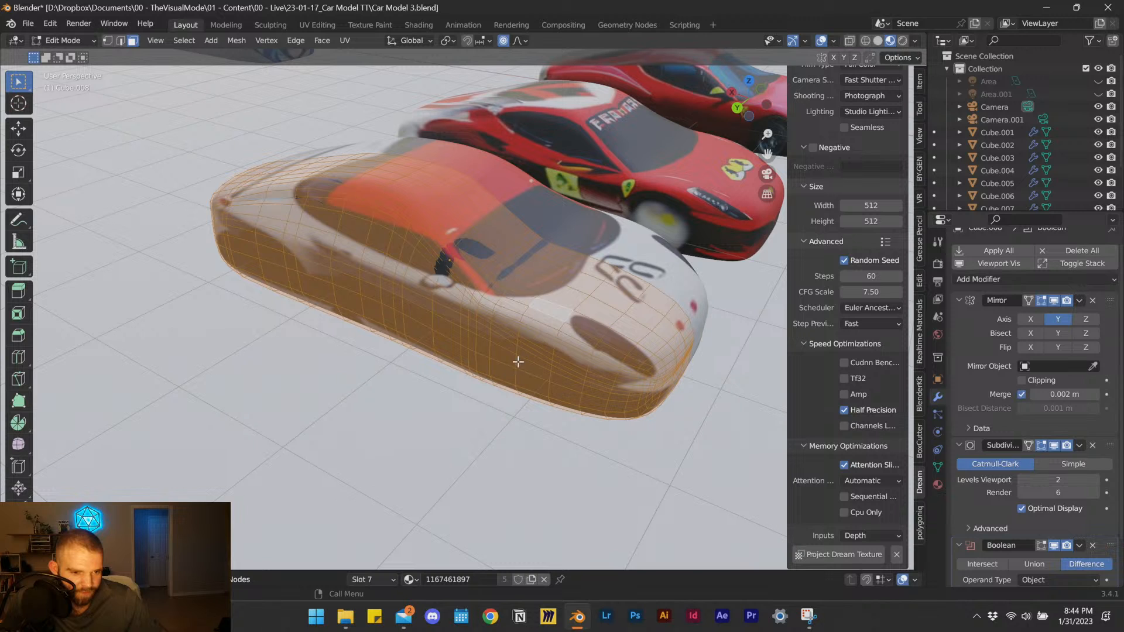
Return to object mode and duplicate the Porsche-textured car along the Y axis to extend the row.
mouse_move(523, 368)
middle_mouse_down()
mouse_move(487, 370)
mouse_move(513, 381)
mouse_move(472, 395)
mouse_move(520, 383)
middle_mouse_up()
key("Tab")
key("Tab")
key("Tab")
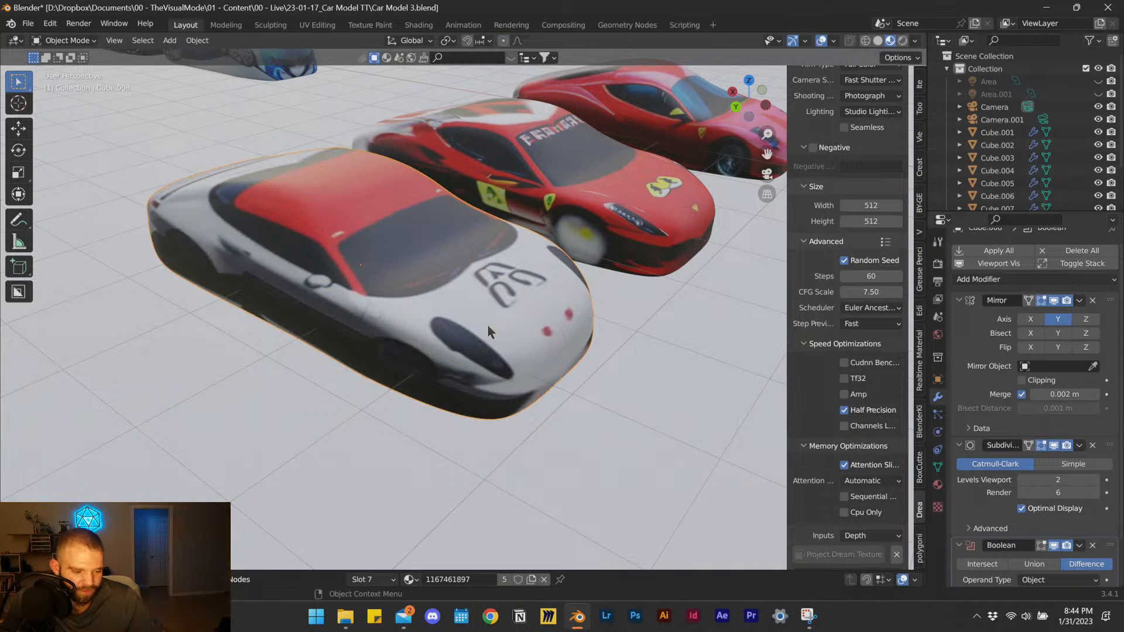
key("shift+d")
key("y")
left_click(286, 454)
middle_click_drag(286, 454, 394, 390)
Replace "Porsche" with "bugatti" in the prompt's subject and project a new Dream Texture onto the duplicated car's mesh.
key("Tab")
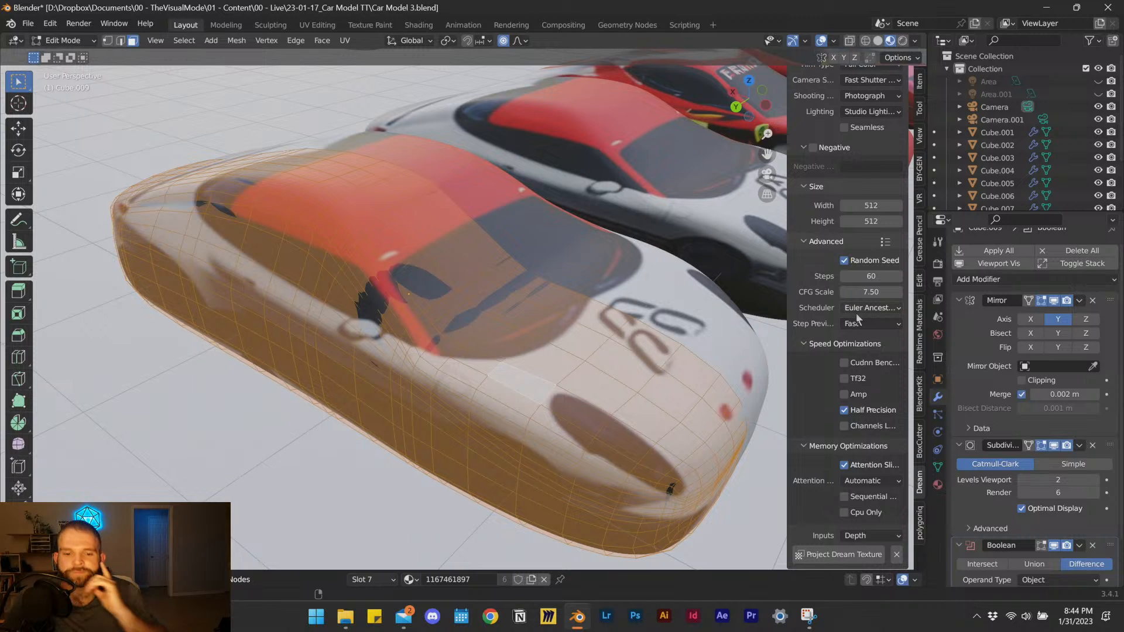
scroll(855, 205, "up", 5)
left_click(855, 122)
left_click_drag(859, 125, 776, 127)
left_click(869, 124)
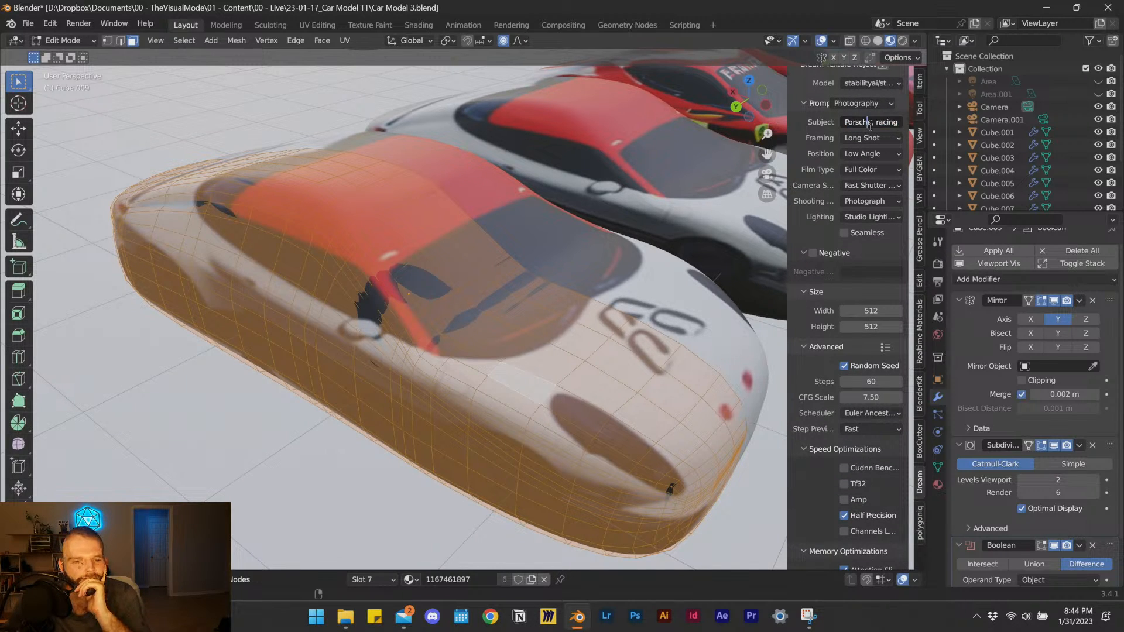
left_click_drag(872, 123, 801, 130)
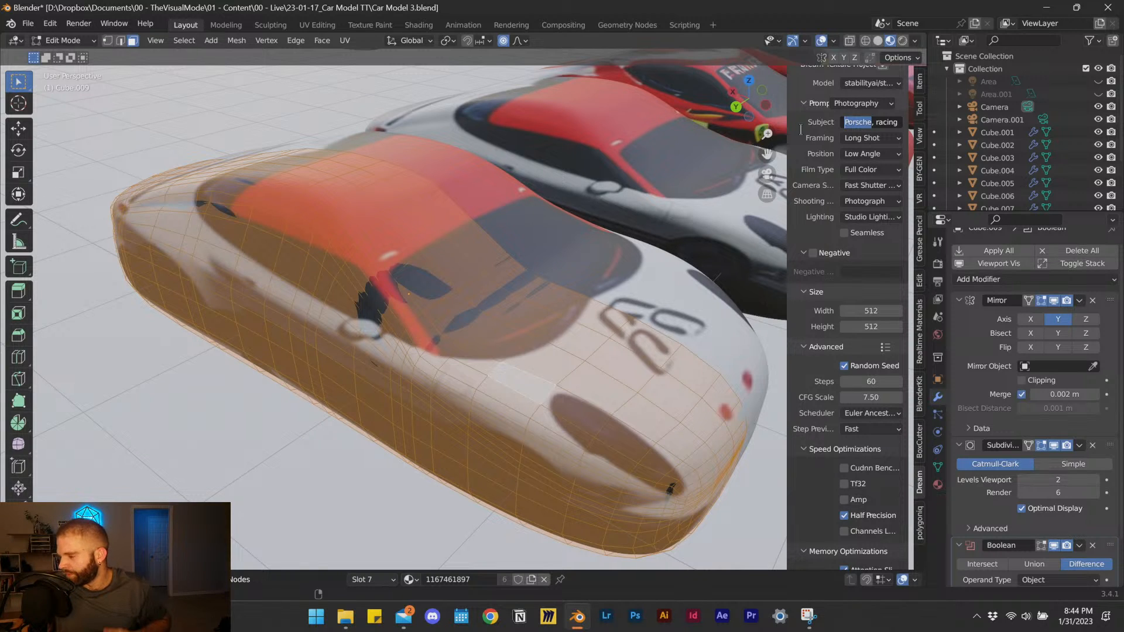
type("bugatti")
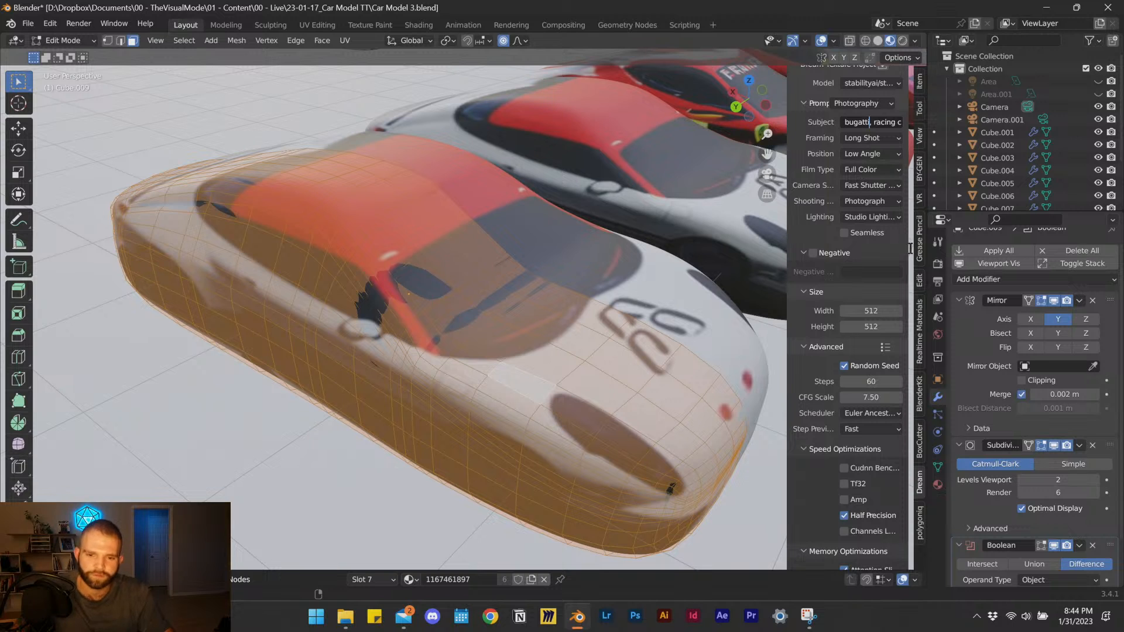
scroll(827, 482, "down", 4)
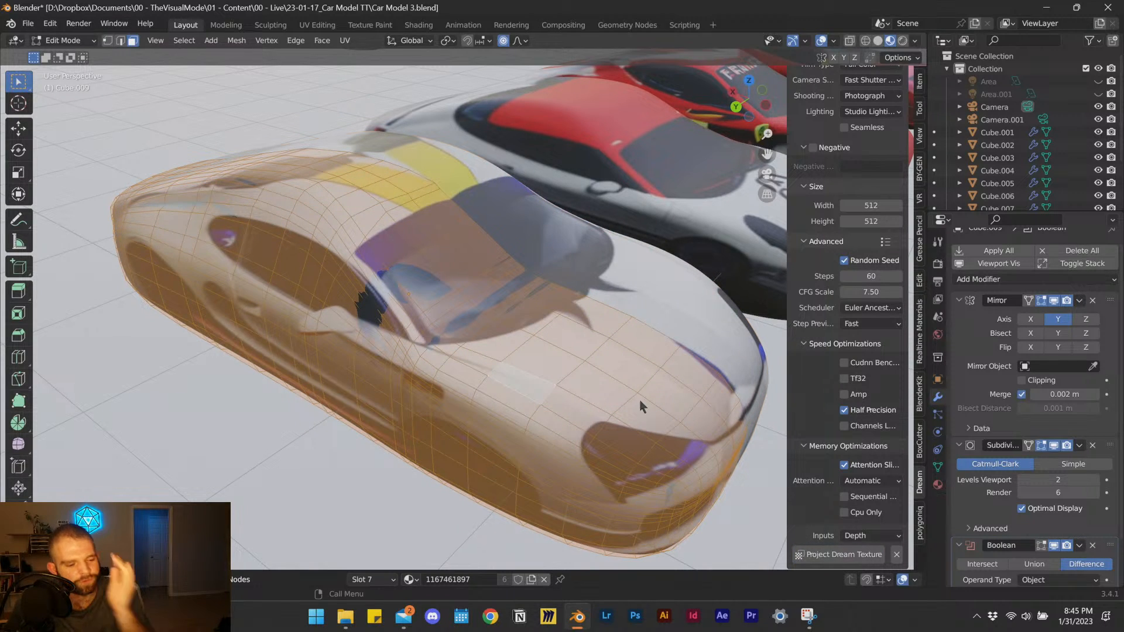
Leave mesh editing and examine the bugatti-textured car and its neighbours in the row from several angles.
key("Tab")
middle_click_drag(592, 382, 484, 367)
scroll(561, 421, "up", 3)
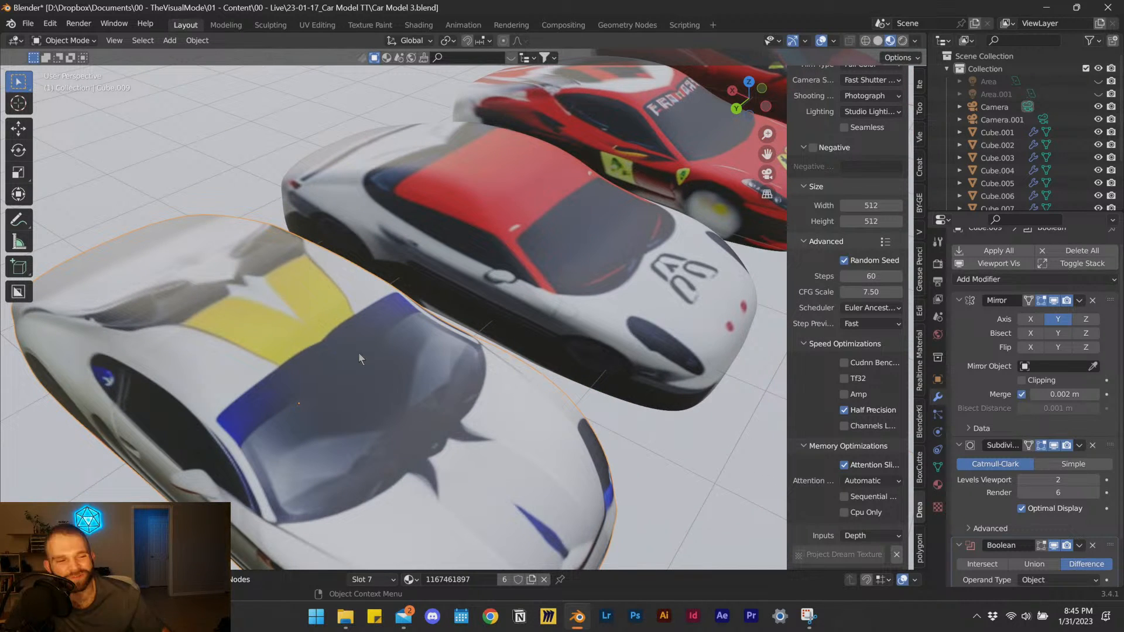
scroll(534, 381, "down", 6)
middle_click_drag(419, 345, 414, 300)
scroll(408, 164, "up", 4)
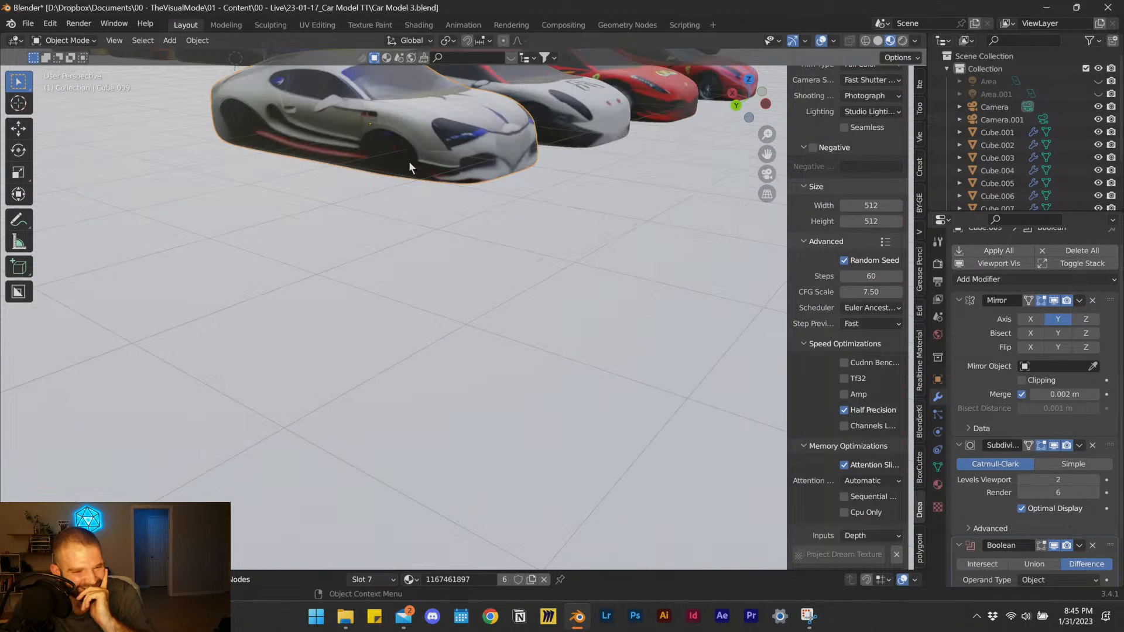
middle_click_drag(415, 166, 378, 303)
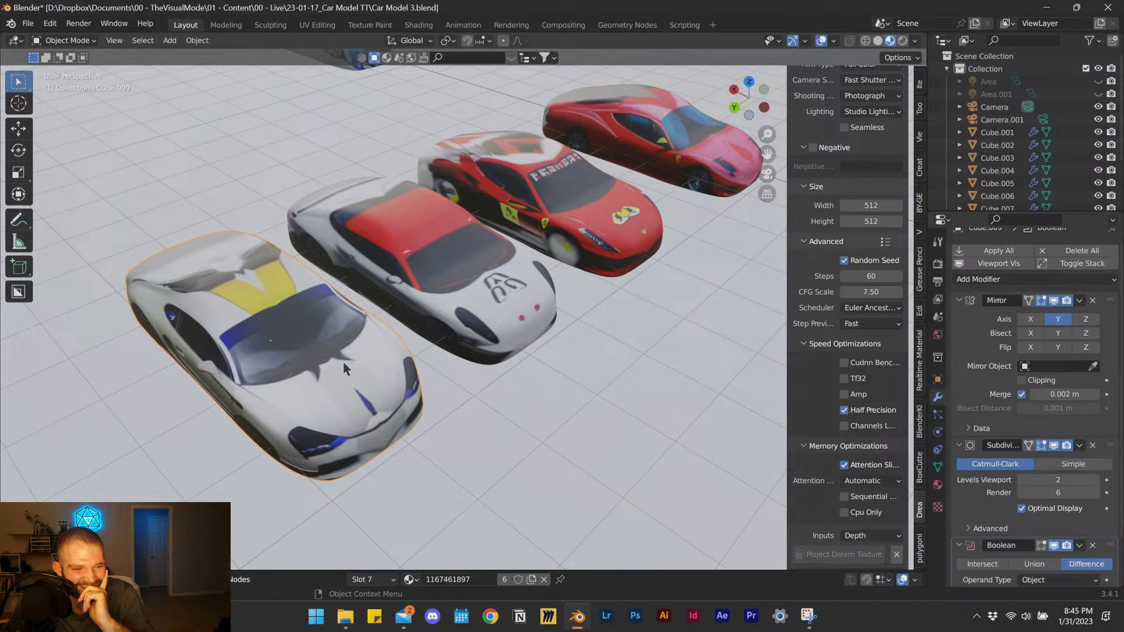
scroll(344, 367, "up", 3)
scroll(330, 360, "down", 4)
middle_click_drag(416, 281, 399, 285)
scroll(399, 284, "up", 2)
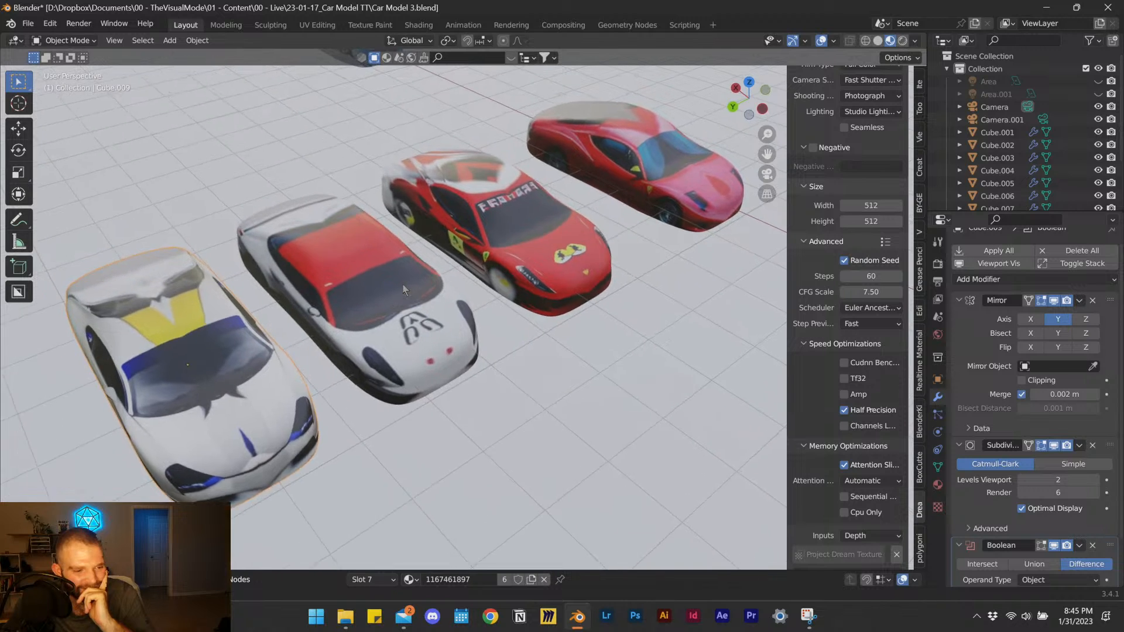
middle_click_drag(401, 290, 409, 284)
scroll(409, 284, "up", 1)
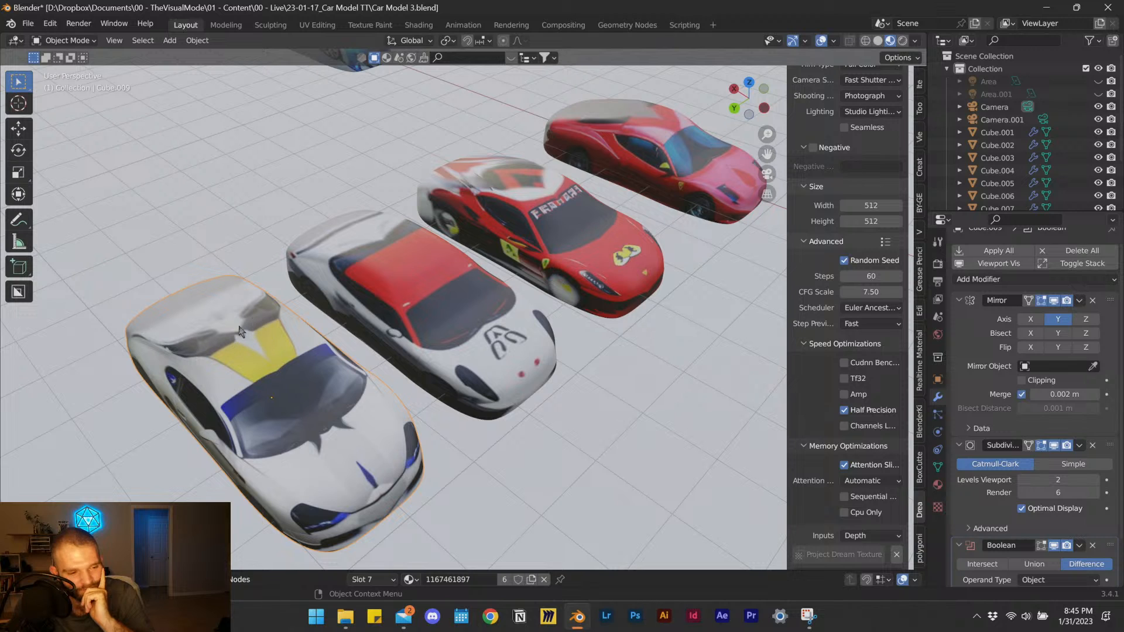
middle_click_drag(321, 348, 364, 314)
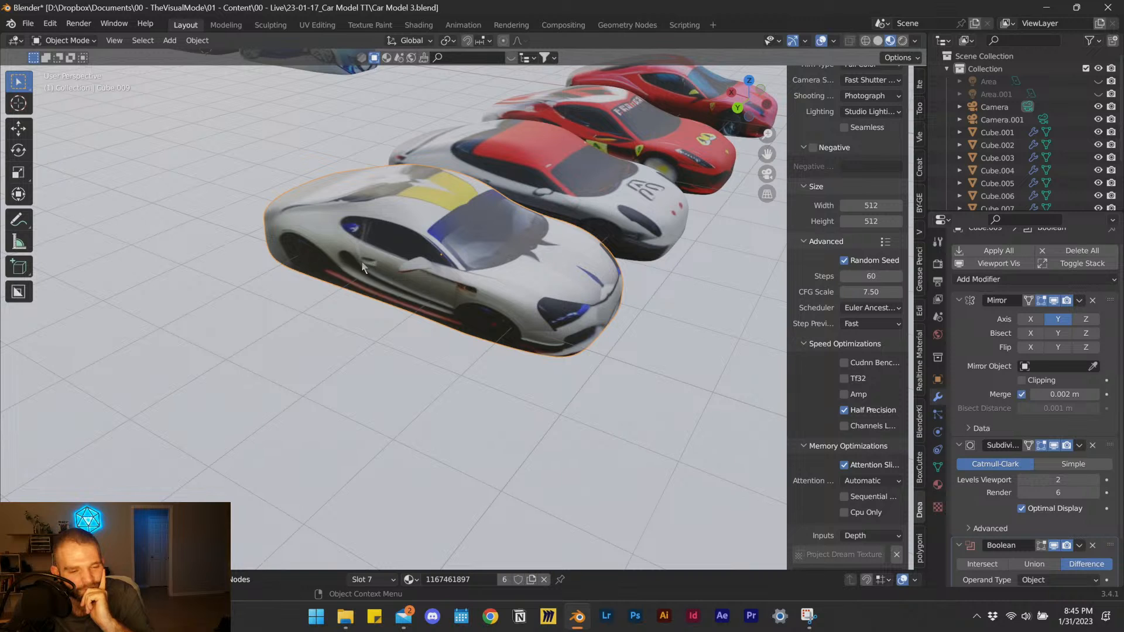
middle_click_drag(520, 300, 497, 304)
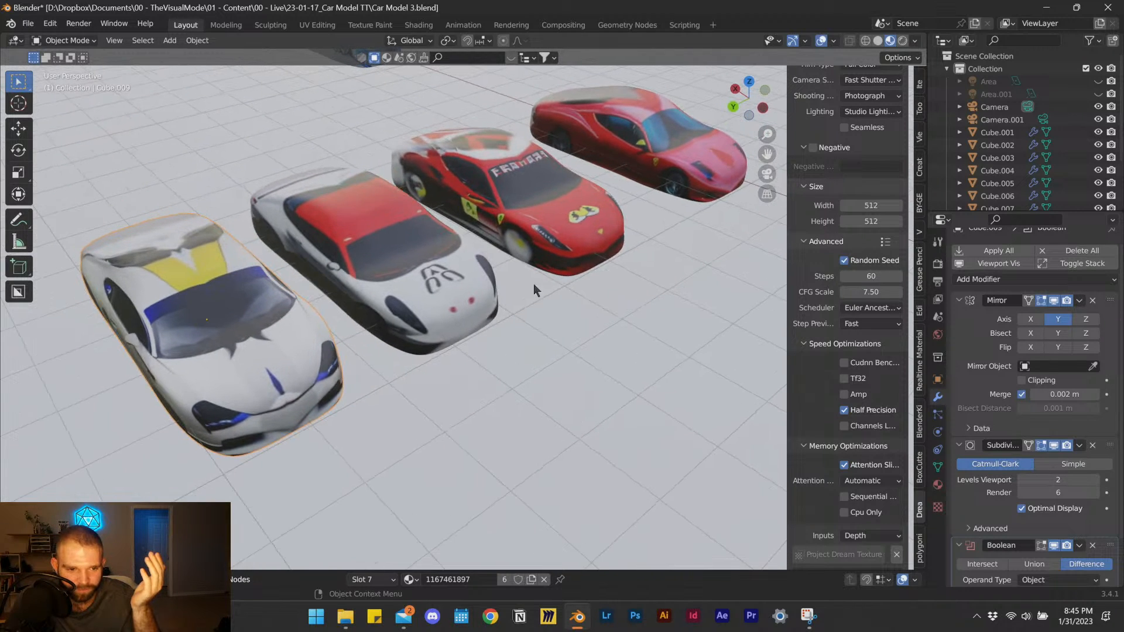
Duplicate the bugatti-textured car about -6.23 m along the X axis and frame the side of the copy.
middle_click_drag(214, 373, 252, 296)
key("shift+d")
key("x")
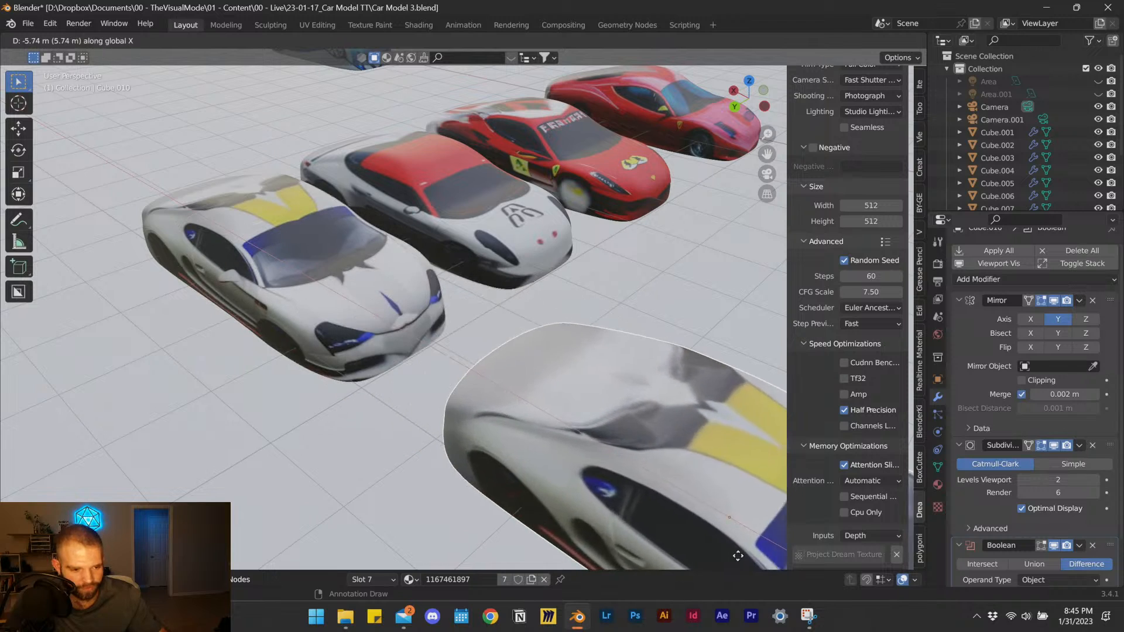
left_click(584, 440)
scroll(583, 438, "down", 4)
middle_click_drag(448, 382, 518, 237)
scroll(497, 262, "up", 4)
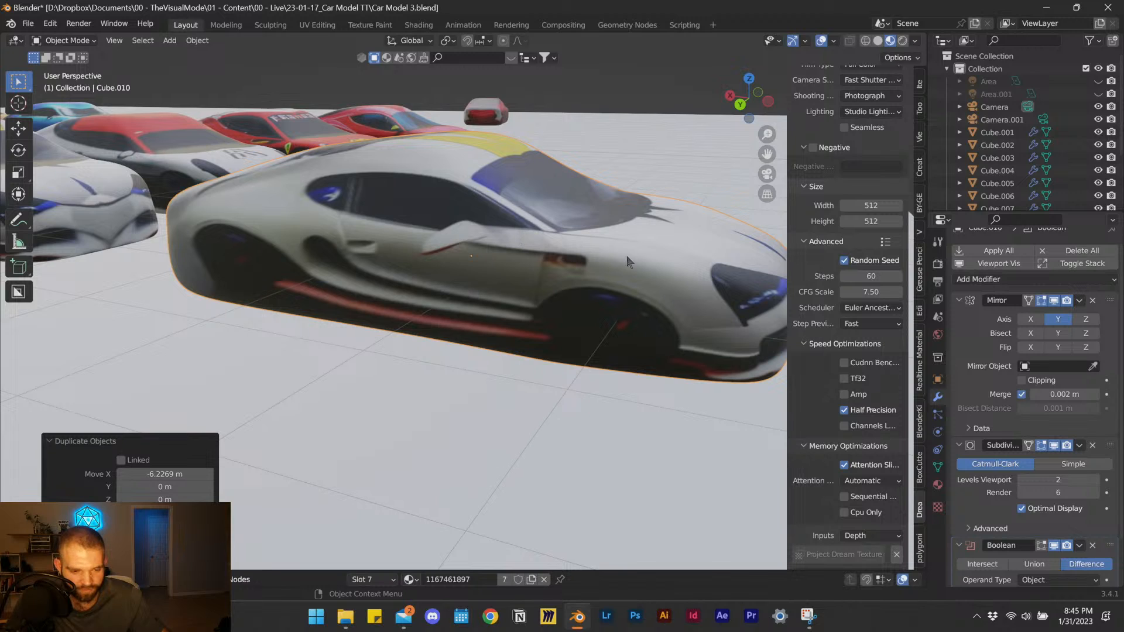
Open the copied car's mesh for editing and knife-cut a line along the curved crease on its lower side.
key("Tab")
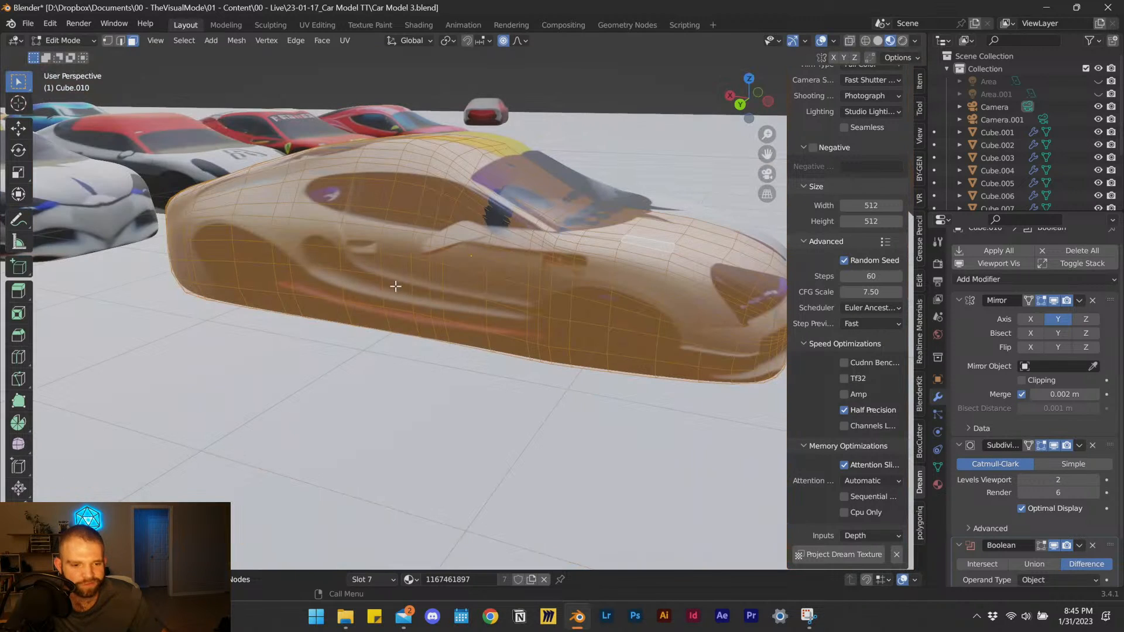
key("k")
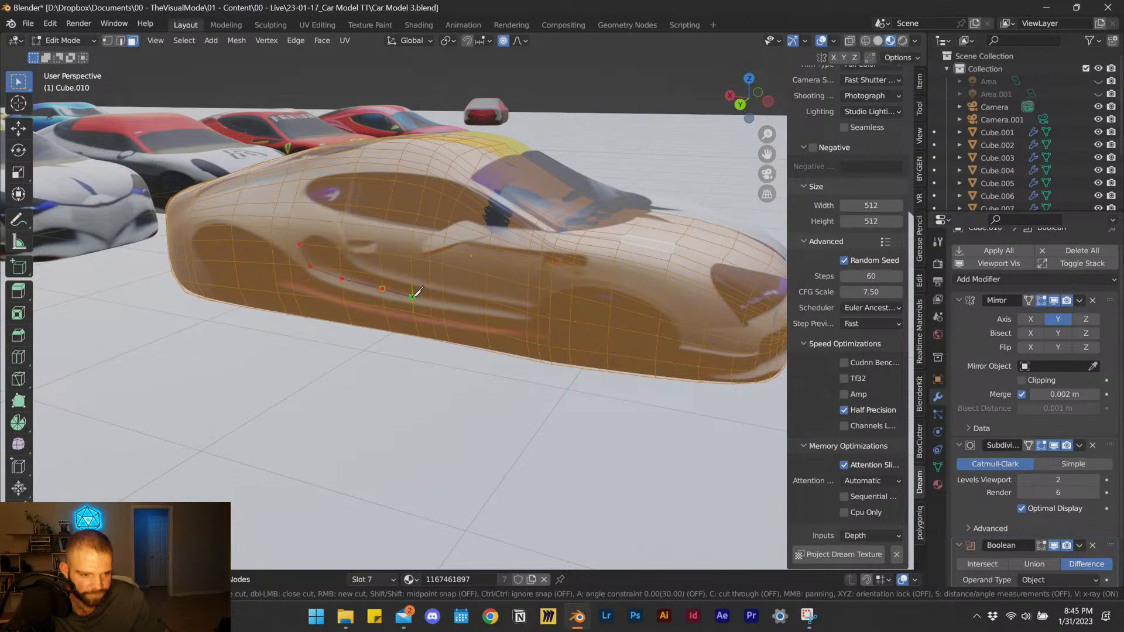
left_click(444, 304)
left_click(486, 310)
scroll(526, 316, "up", 8)
scroll(526, 320, "down", 8)
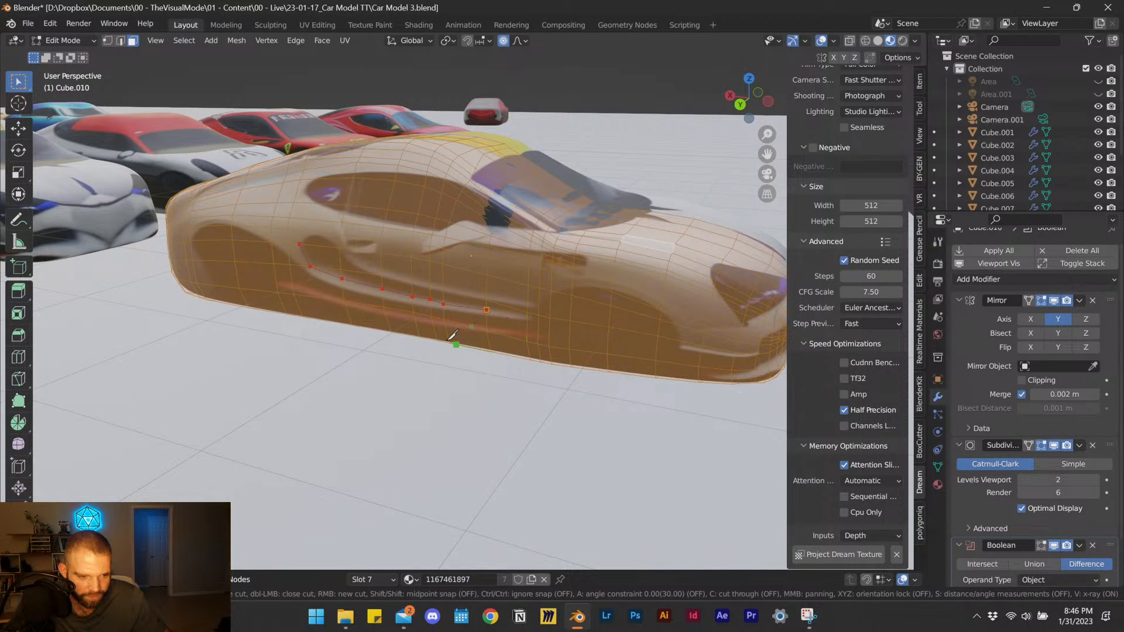
key("Return")
key("k")
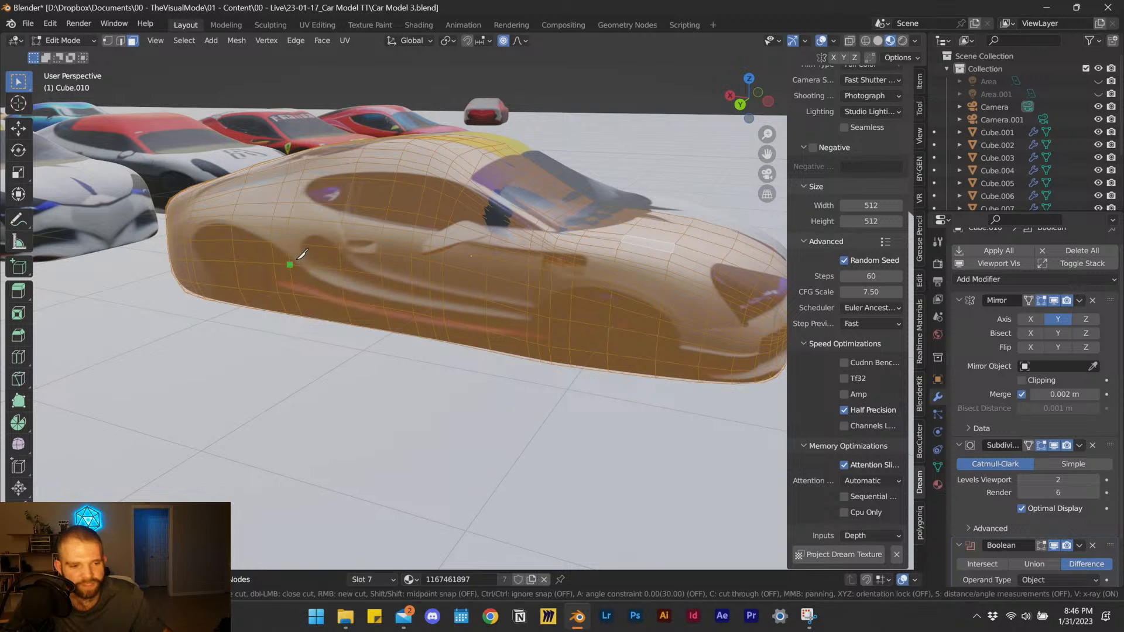
left_click(303, 244)
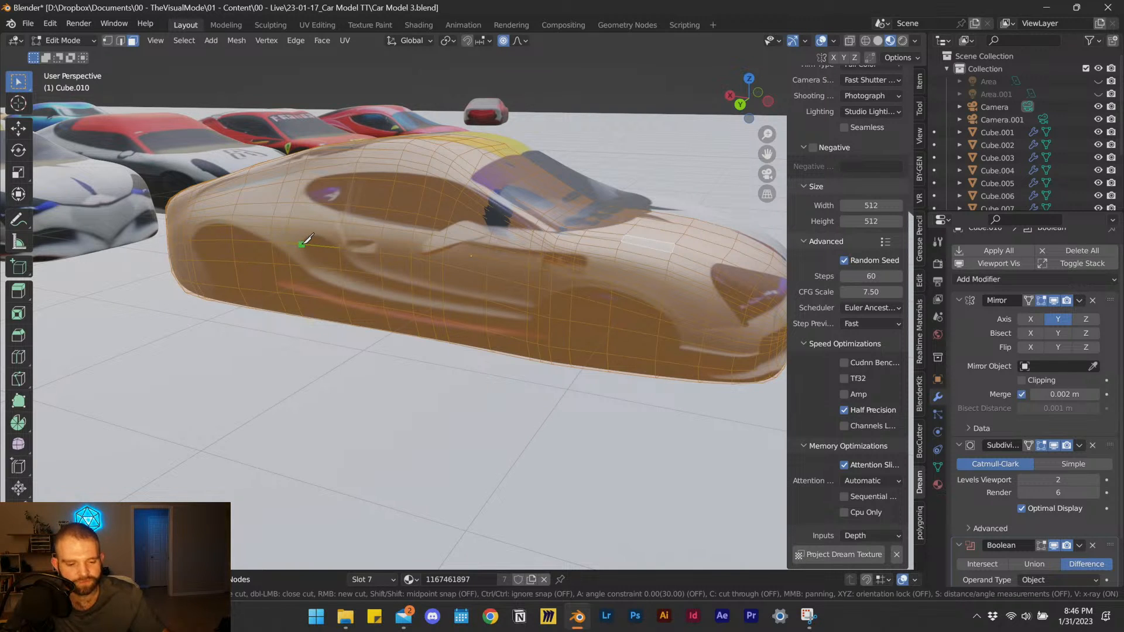
key("Escape")
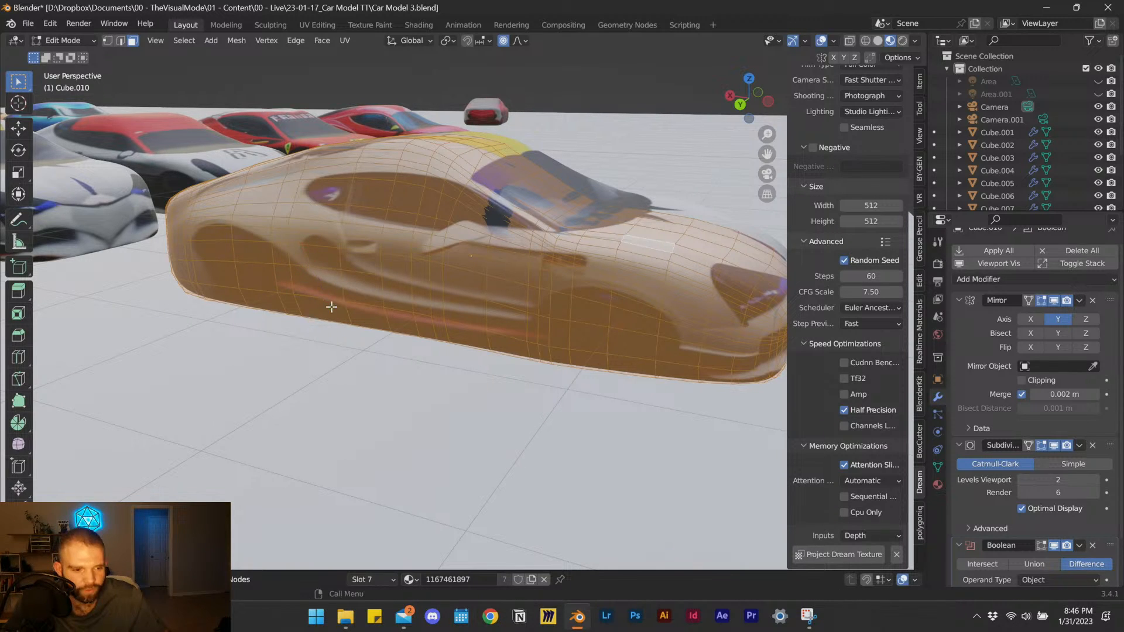
Knife-cut the line along the car's lower side crease again, then return to object mode.
left_click(311, 267)
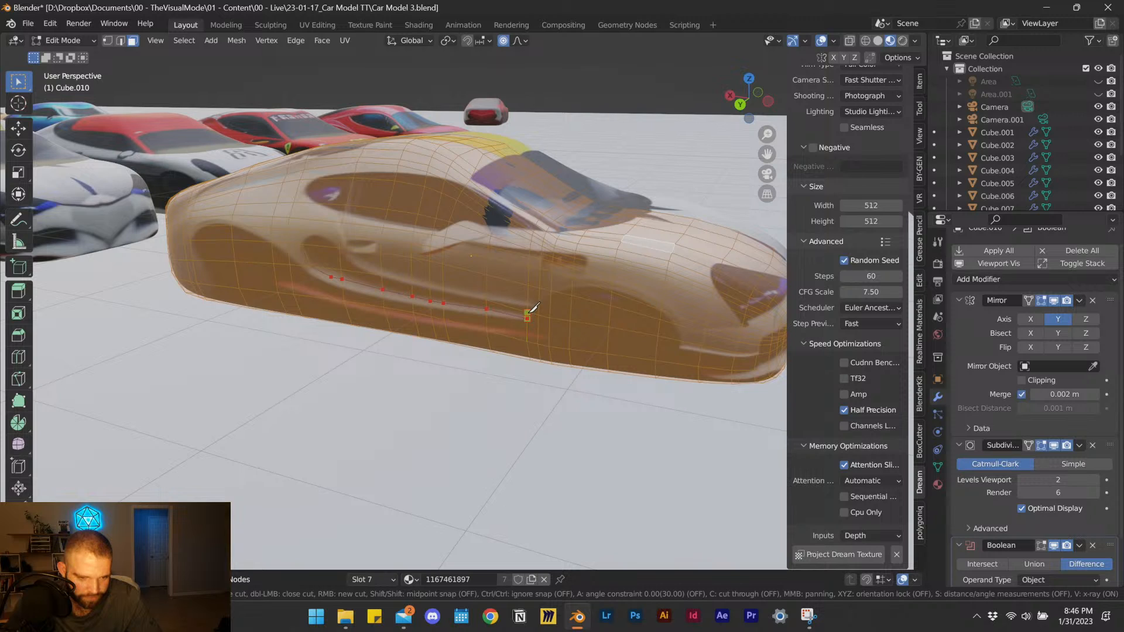
key("Return")
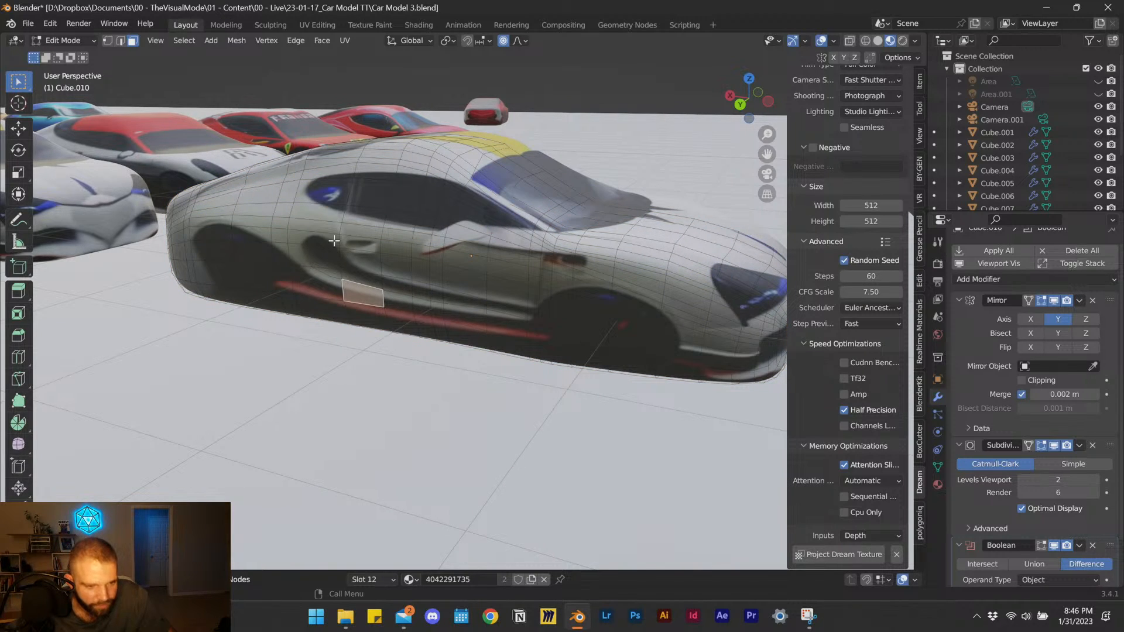
key("z")
left_click(384, 348)
mouse_move(384, 348)
middle_mouse_down()
mouse_move(426, 340)
mouse_move(405, 323)
mouse_move(320, 332)
mouse_move(374, 312)
mouse_move(449, 381)
middle_mouse_up()
key("Tab")
Move the Camera about -25.5 m in X, -14.8 m in Y and -3.3 m in Z, and look through it.
scroll(374, 311, "down", 7)
scroll(339, 358, "up", 5)
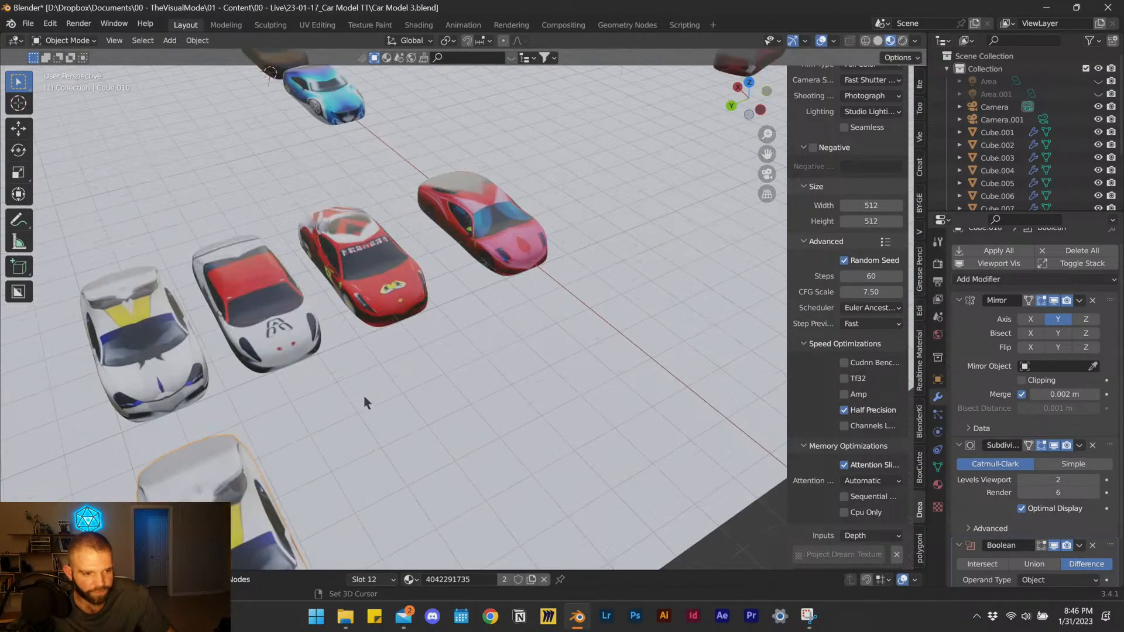
middle_click_drag(362, 402, 328, 357, "shift")
middle_click_drag(328, 357, 365, 320)
scroll(351, 307, "down", 7)
left_click(165, 210)
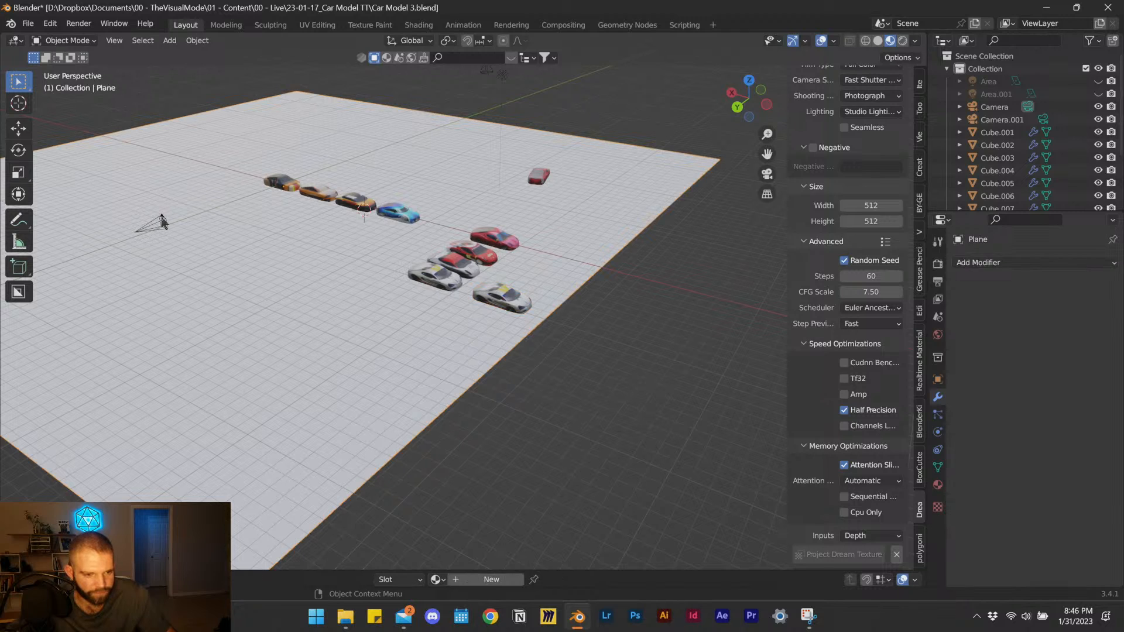
key("g")
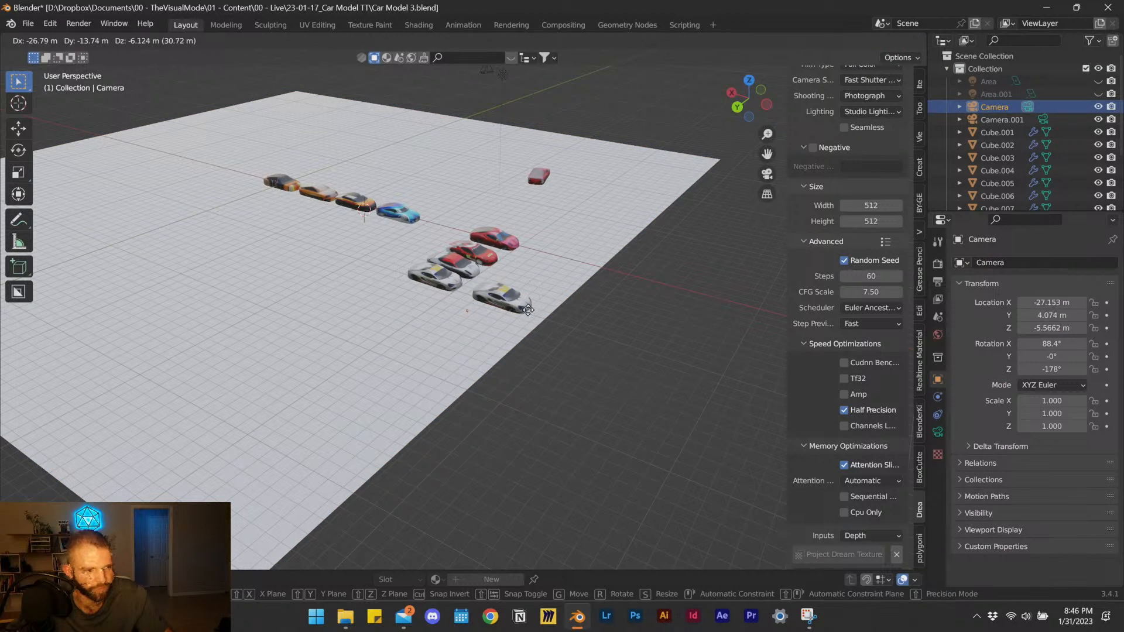
left_click(751, 177)
key("KP_0")
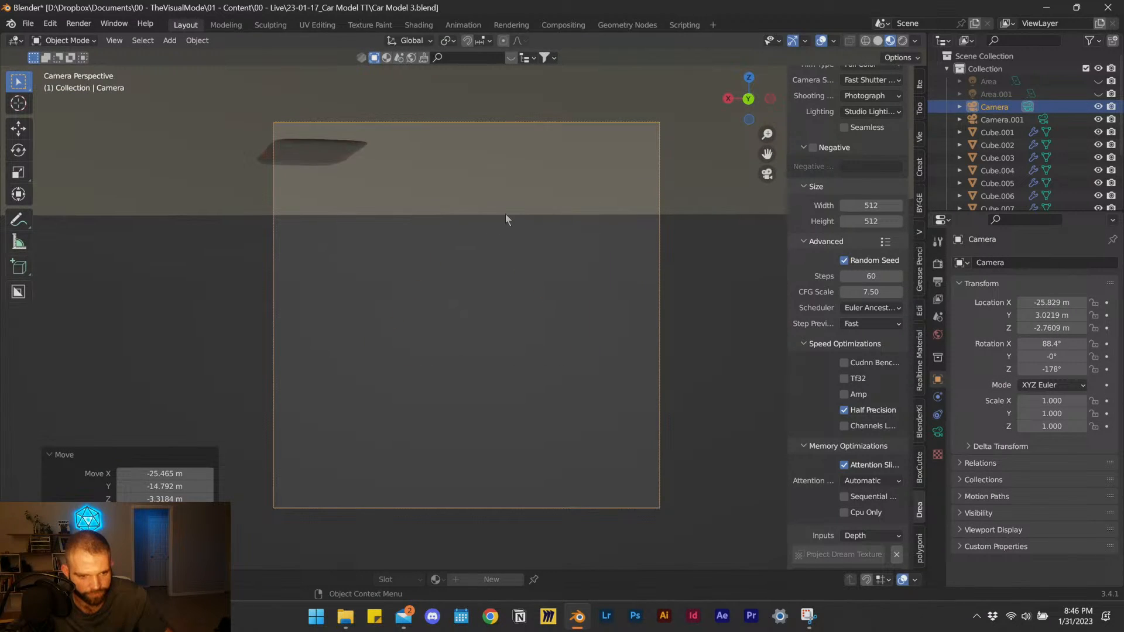
Move the Camera about 1.95 m in X, 10.6 m in Y and -4.6 m in Z, then leave the camera view.
middle_click_drag(505, 216, 362, 246)
scroll(386, 246, "down", 10)
key("g")
left_click(476, 296)
left_click(767, 174)
middle_click_drag(520, 286, 387, 292)
scroll(416, 286, "down", 10)
scroll(576, 241, "up", 6)
scroll(564, 249, "down", 6)
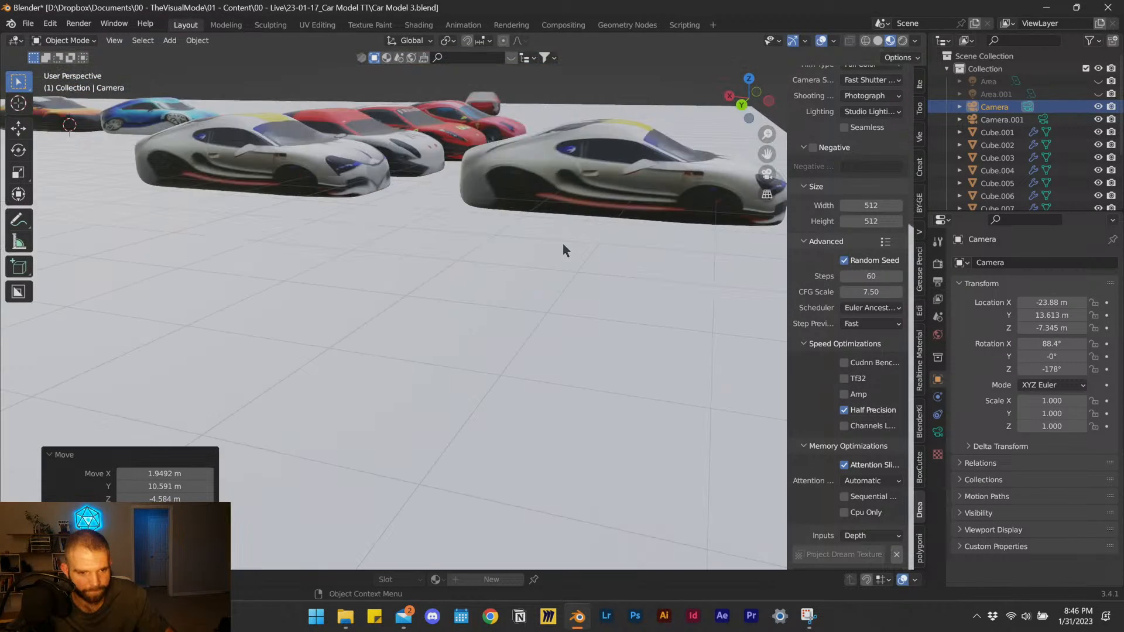
Move the Camera about -2.6 m in X, -4.5 m in Y and 9.5 m in Z.
middle_click_drag(543, 318, 487, 289)
key("g")
left_click(487, 150)
Shift the Camera along X to about -33.4 m and along Y to about 17 m, beside the duplicated car.
middle_click_drag(487, 150, 619, 118)
key("g")
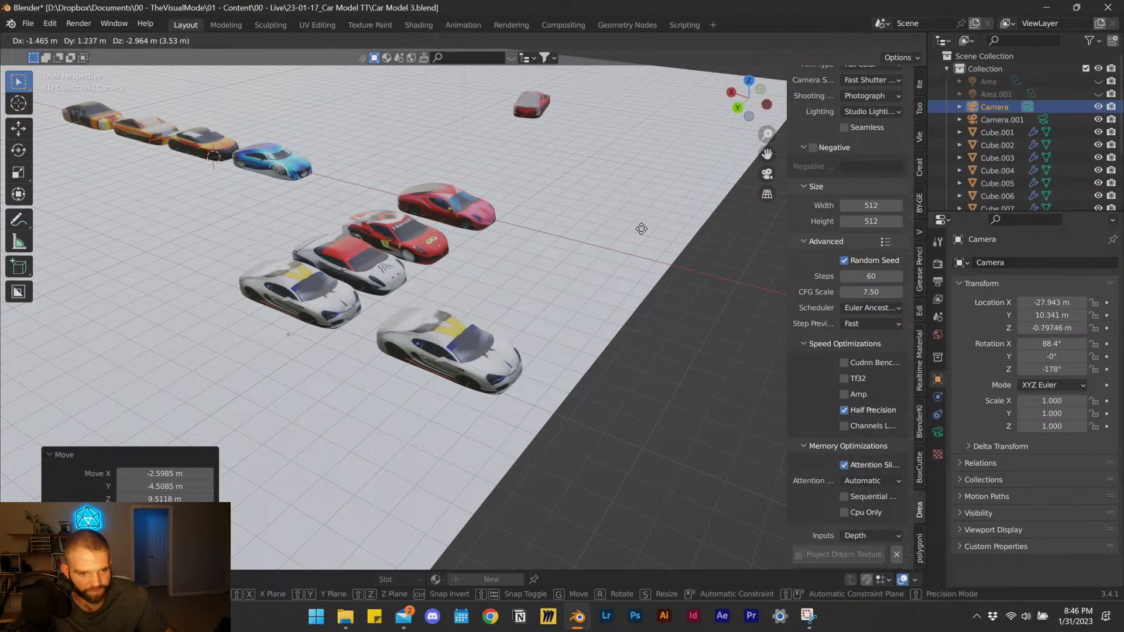
key("x")
left_click(763, 235)
key("g")
key("y")
left_click(509, 382)
key("KP_0")
middle_click_drag(569, 276, 540, 294)
middle_click_drag(540, 294, 447, 303, "shift")
scroll(389, 346, "up", 5)
scroll(461, 268, "down", 5)
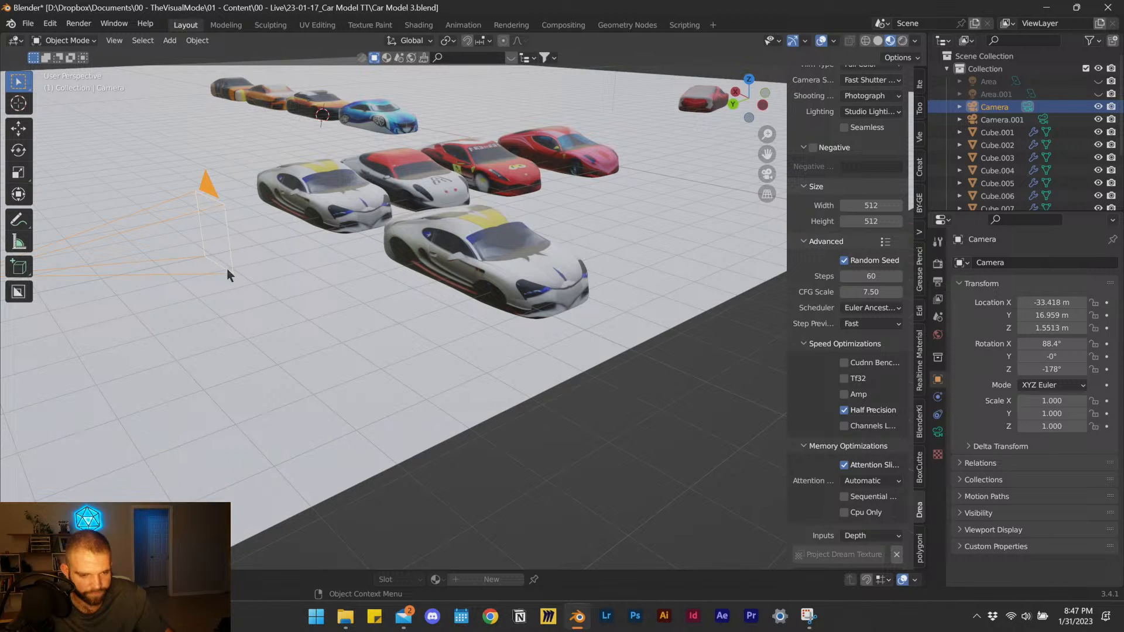
Move the Camera about -1.75 m in X, -1.28 m in Y and -1.12 m in Z.
key("g")
left_click(411, 376)
middle_click_drag(411, 376, 710, 262)
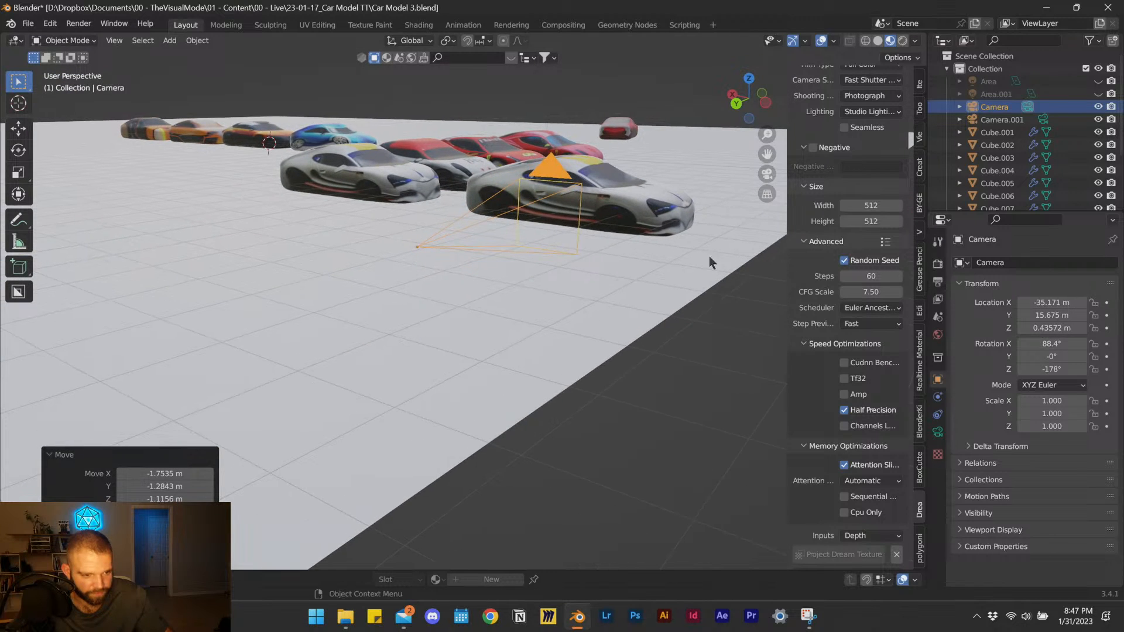
Open the duplicated car's mesh for editing in vertex mode and select the vertices along the front part of the lower side crease.
scroll(763, 170, "up", 3)
middle_click_drag(764, 170, 389, 369)
scroll(389, 369, "down", 3)
middle_click_drag(328, 386, 413, 340, "shift")
scroll(385, 366, "up", 4)
scroll(360, 316, "up", 4)
left_click(362, 316)
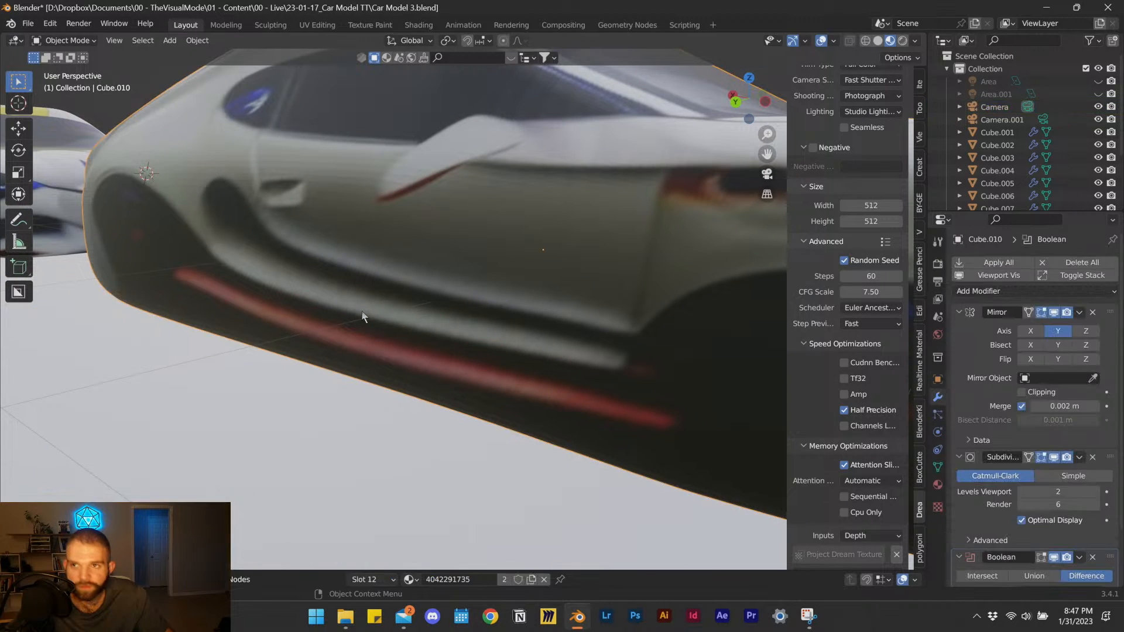
key("Tab")
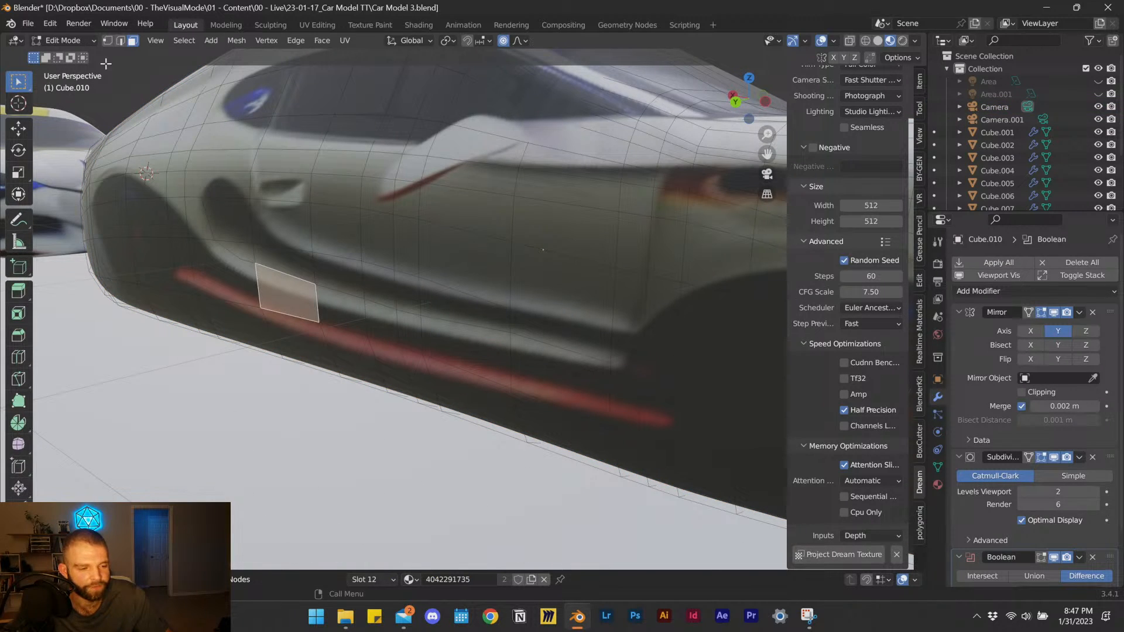
left_click(120, 40)
left_click(108, 41)
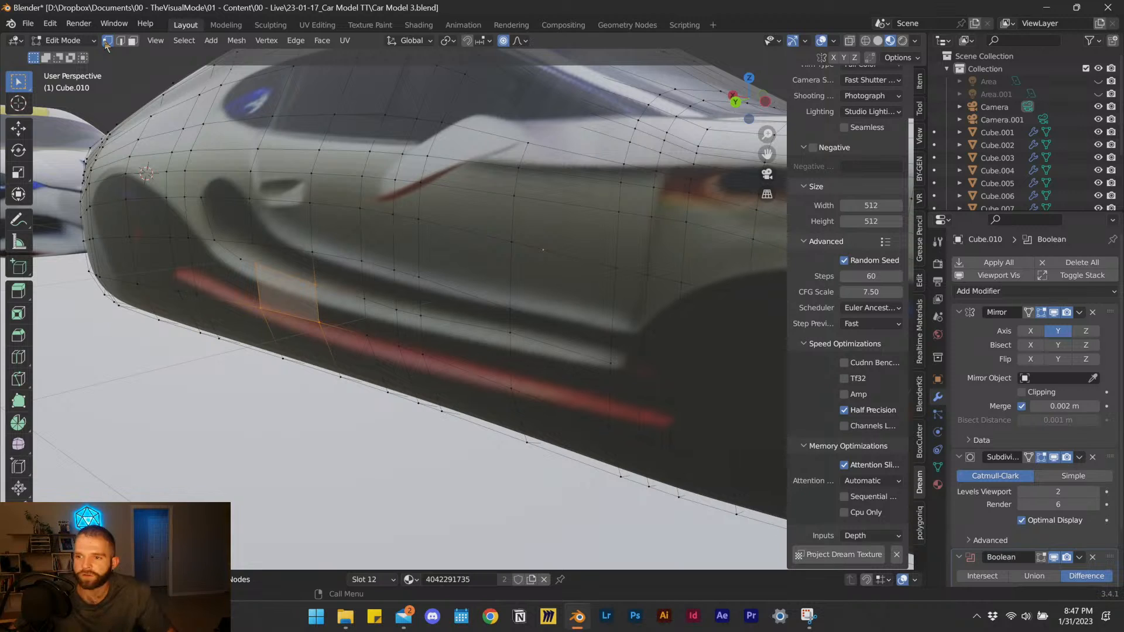
left_click(202, 203)
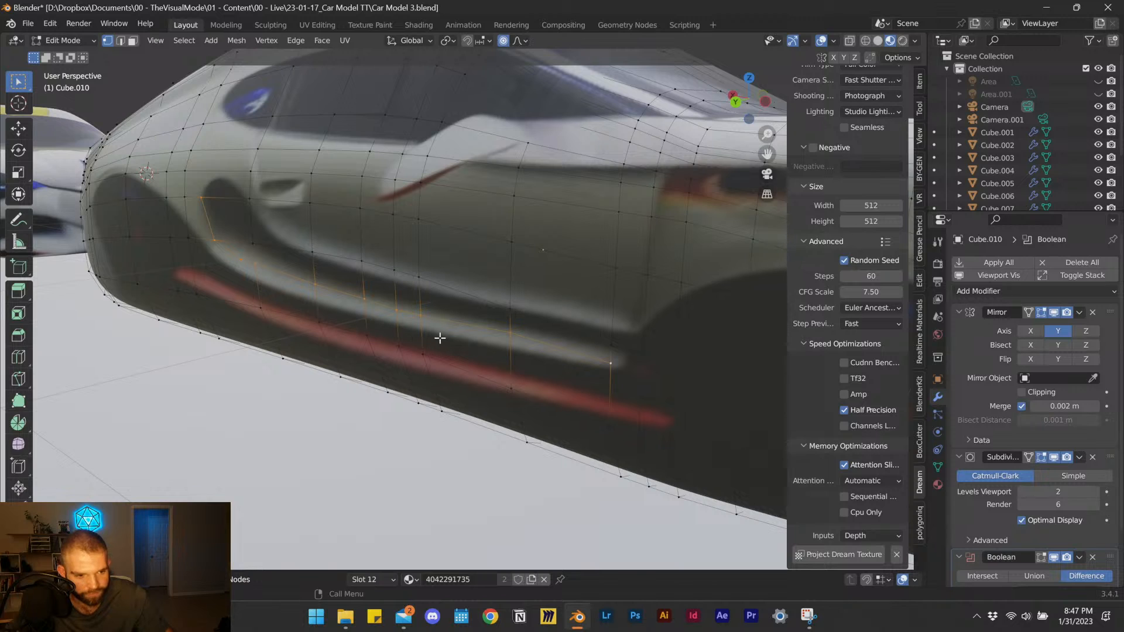
left_click(609, 361)
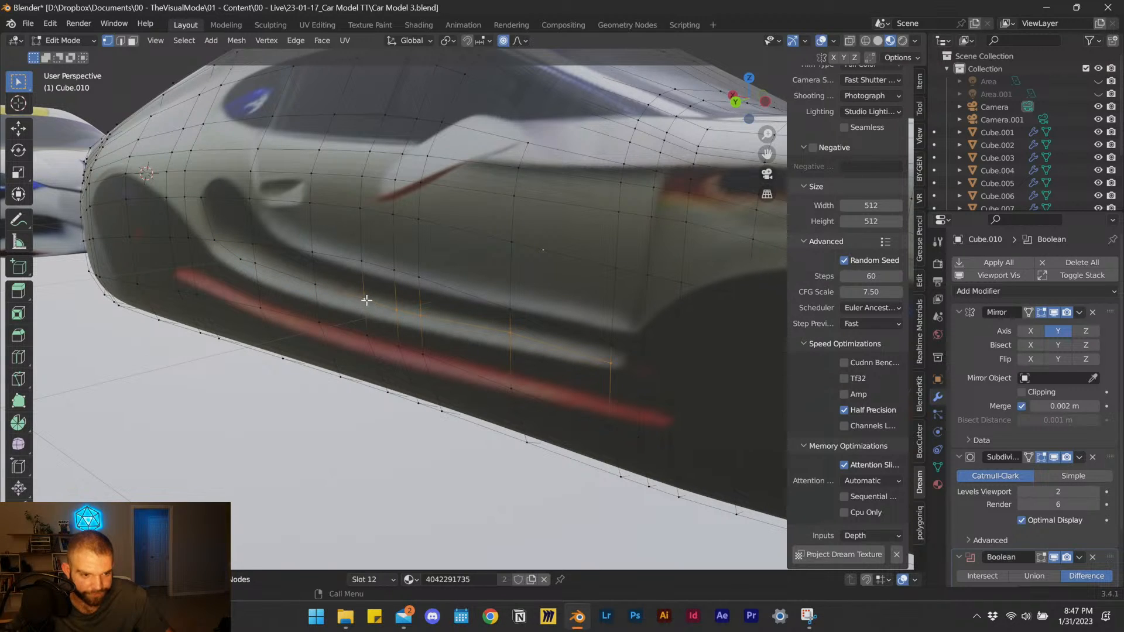
key("s")
key("z")
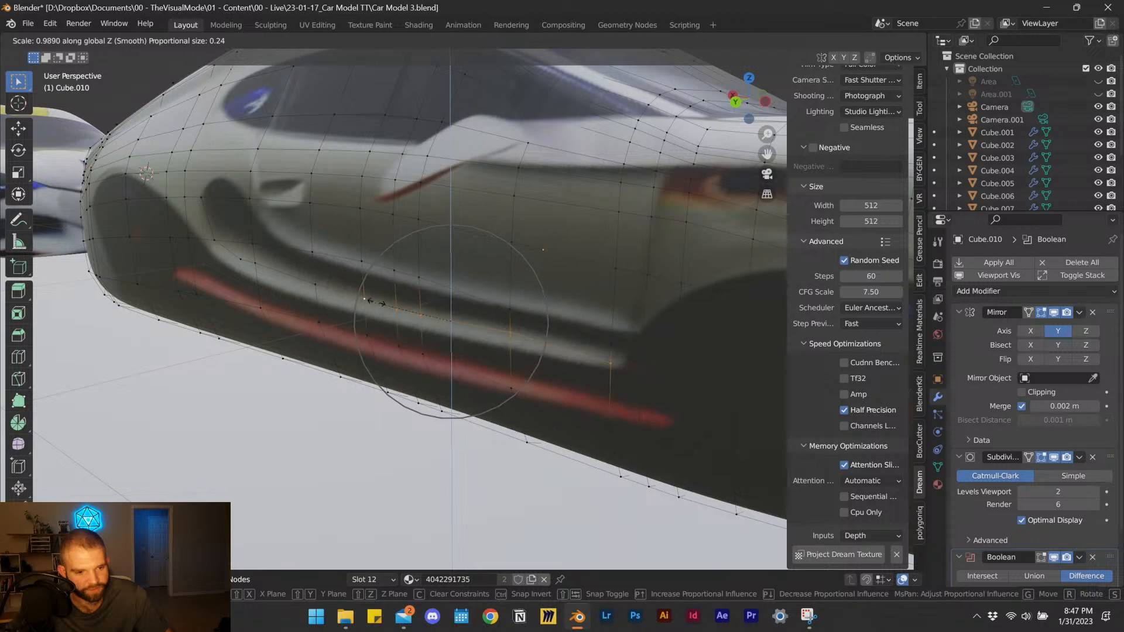
left_click(372, 297)
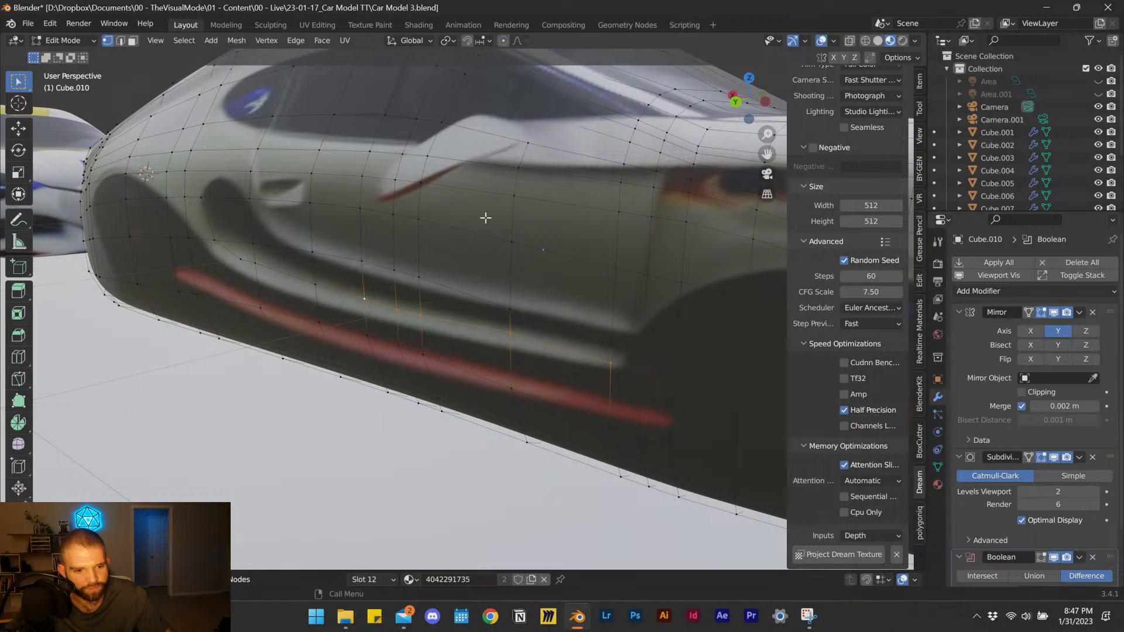
Flatten the selected crease vertices by scaling them to 0 along Z, without proportional editing.
key("s")
key("z")
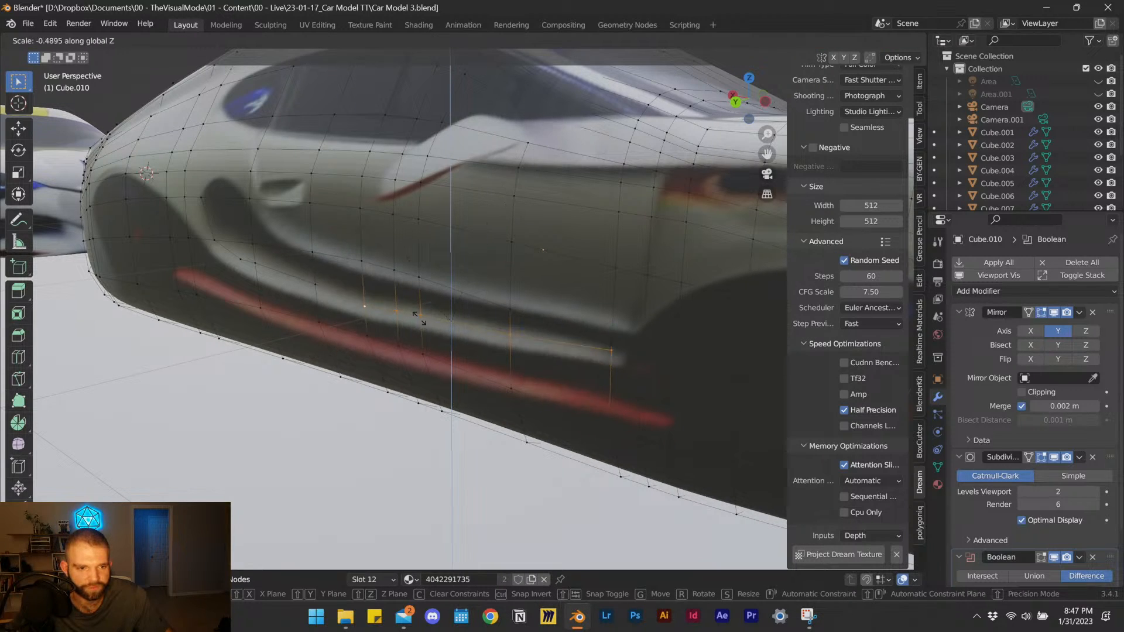
key("0")
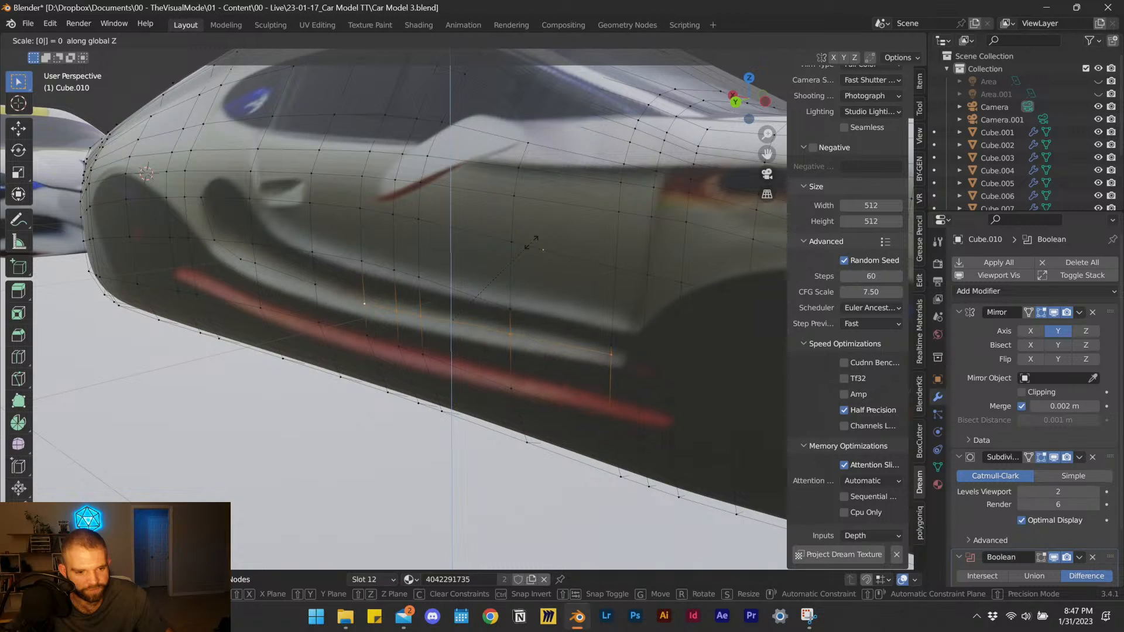
key("Return")
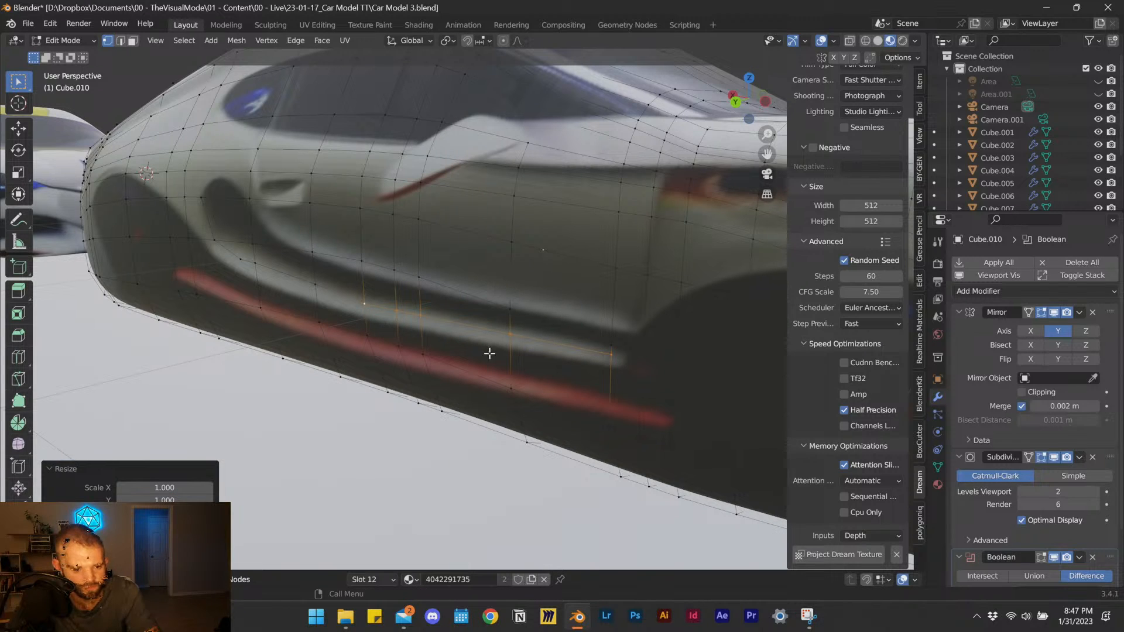
Adjust two middle crease vertices along Z, raising the one nearer the front wheel about 0.012 m.
left_click(306, 294, "shift")
left_click(311, 287)
key("g")
key("z")
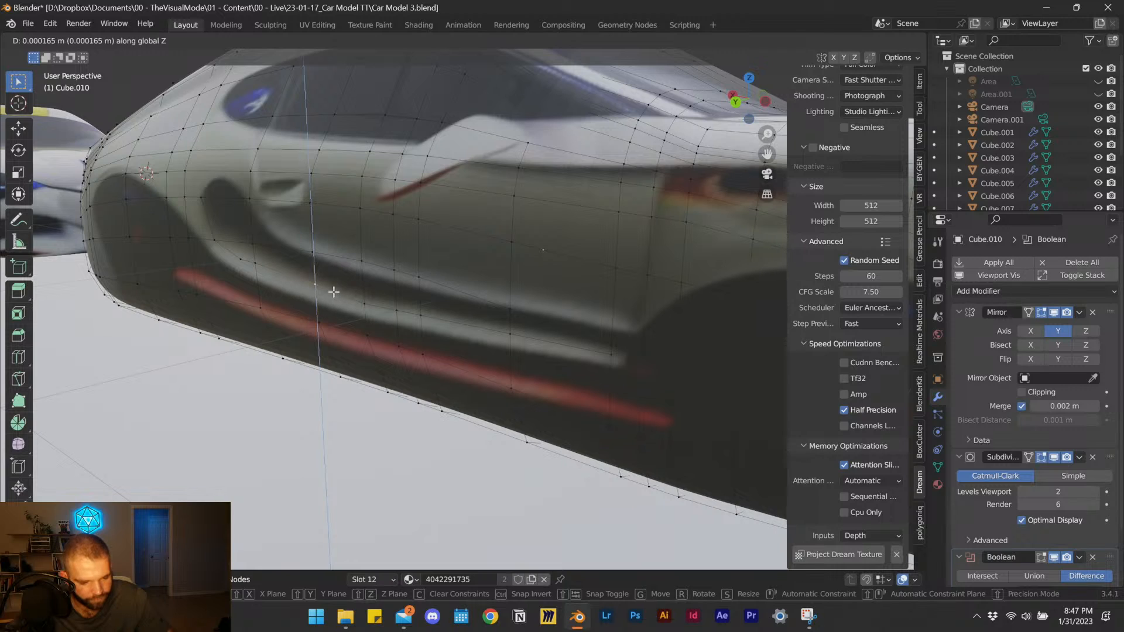
left_click(333, 292)
left_click(365, 307)
key("g")
key("z")
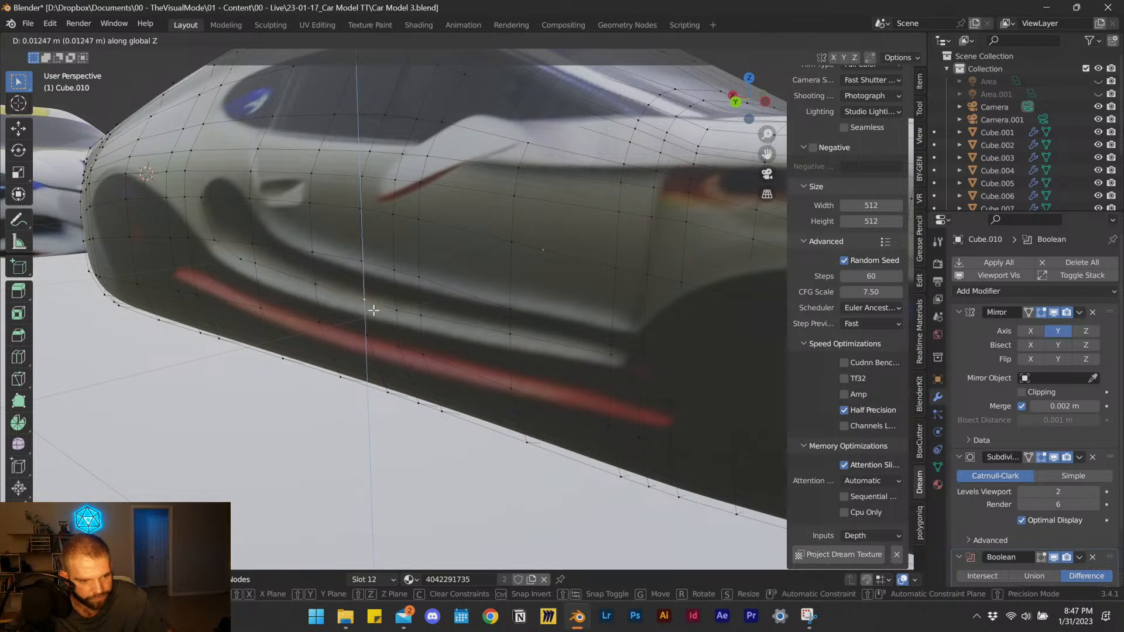
left_click(374, 311)
Adjust the two crease vertices nearest the rear wheel along Z to follow the painted side vent.
left_click(260, 265)
key("g")
key("z")
left_click(309, 272)
left_click(241, 260)
key("g")
key("z")
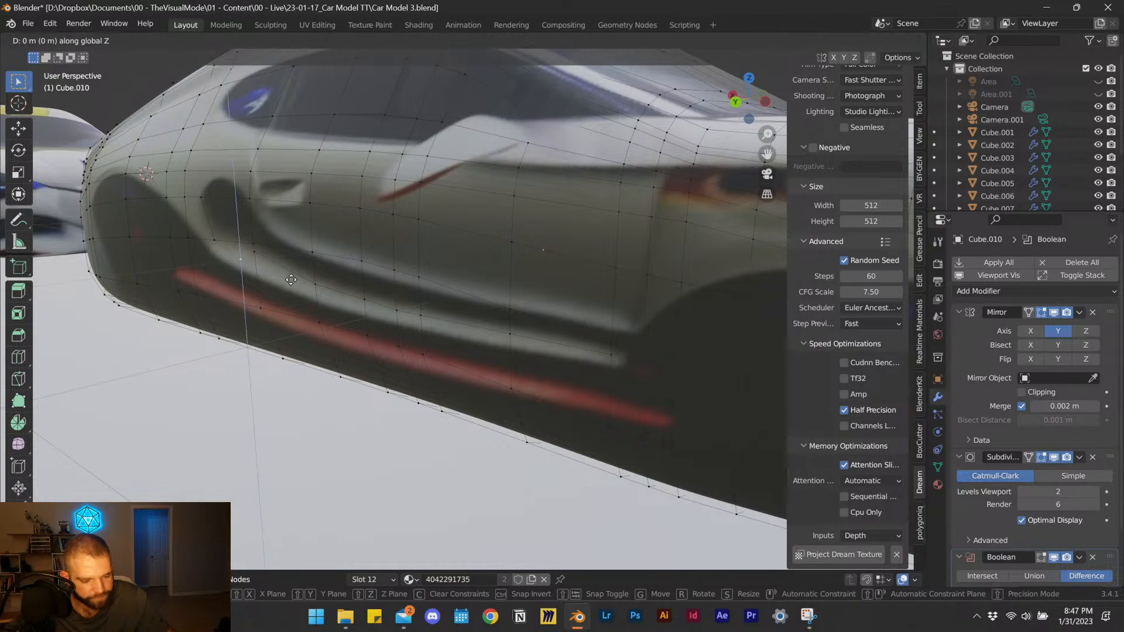
right_click(291, 280)
scroll(370, 280, "down", 10)
scroll(370, 280, "up", 15)
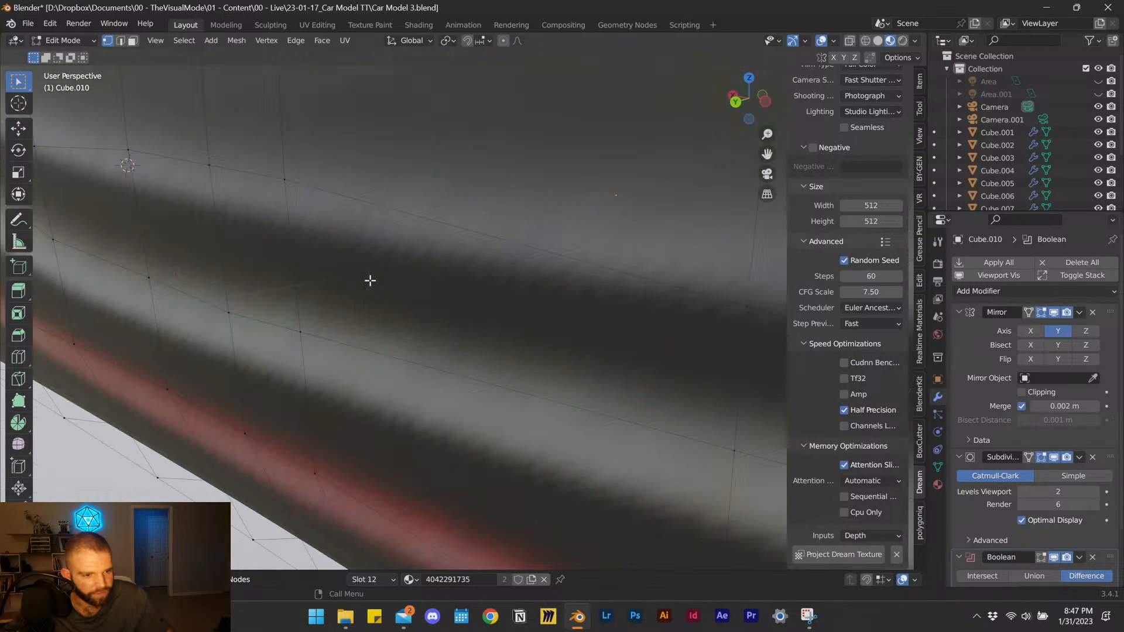
scroll(370, 280, "down", 5)
key("g")
key("z")
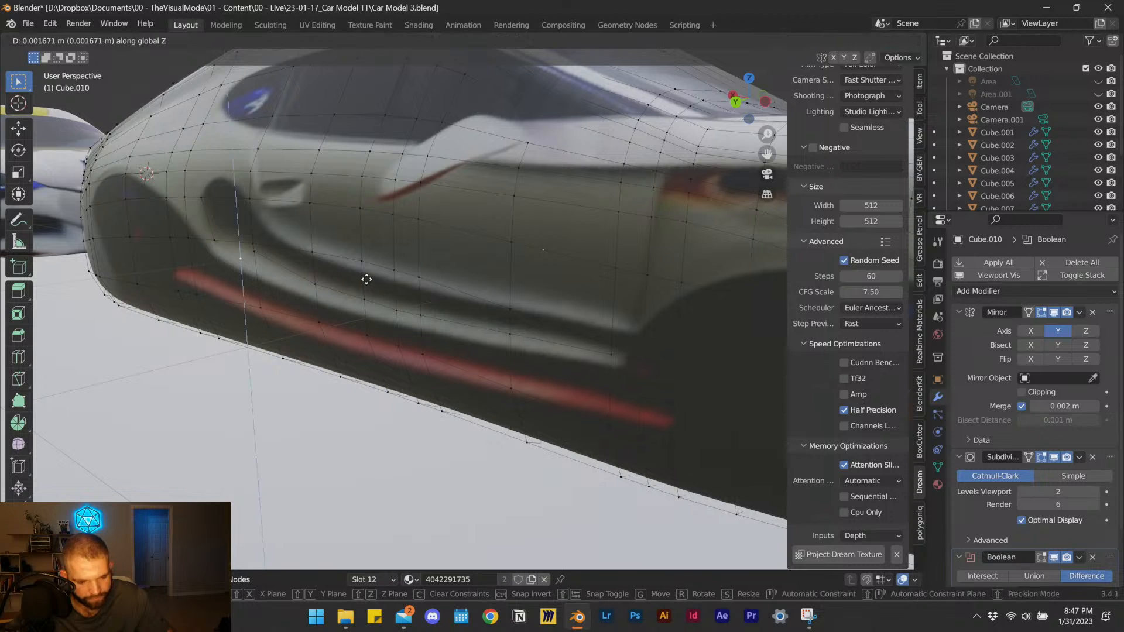
left_click(354, 271)
Knife-cut two diagonal edges that meet in a peak at the upper rear end of the painted side vent.
left_click(203, 205)
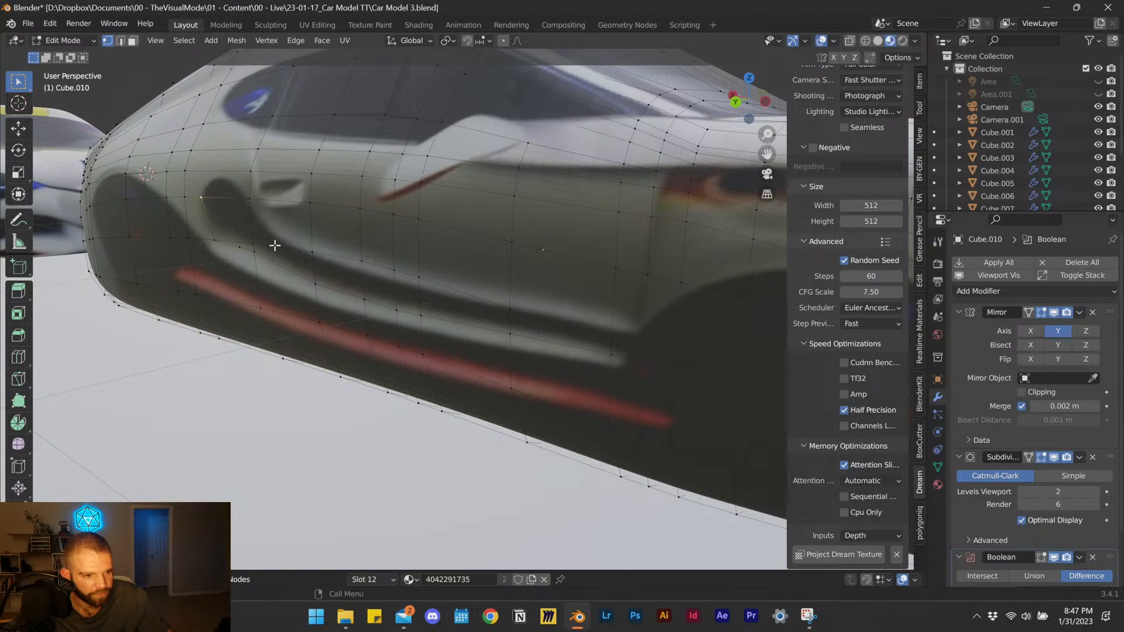
key("k")
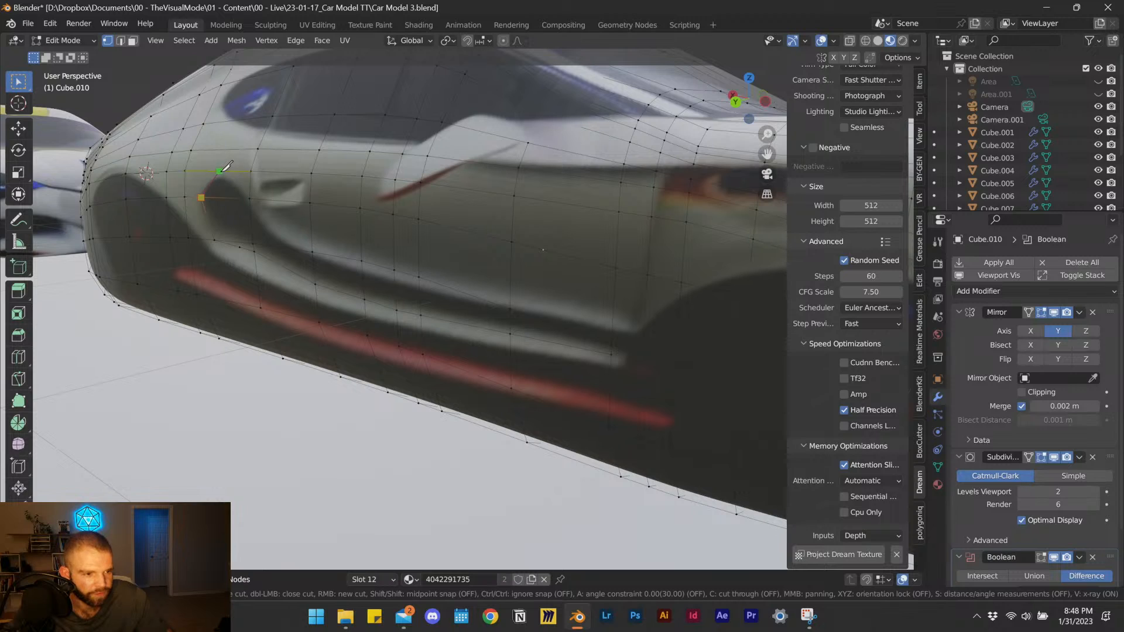
key("Escape")
left_click(223, 174)
key("k")
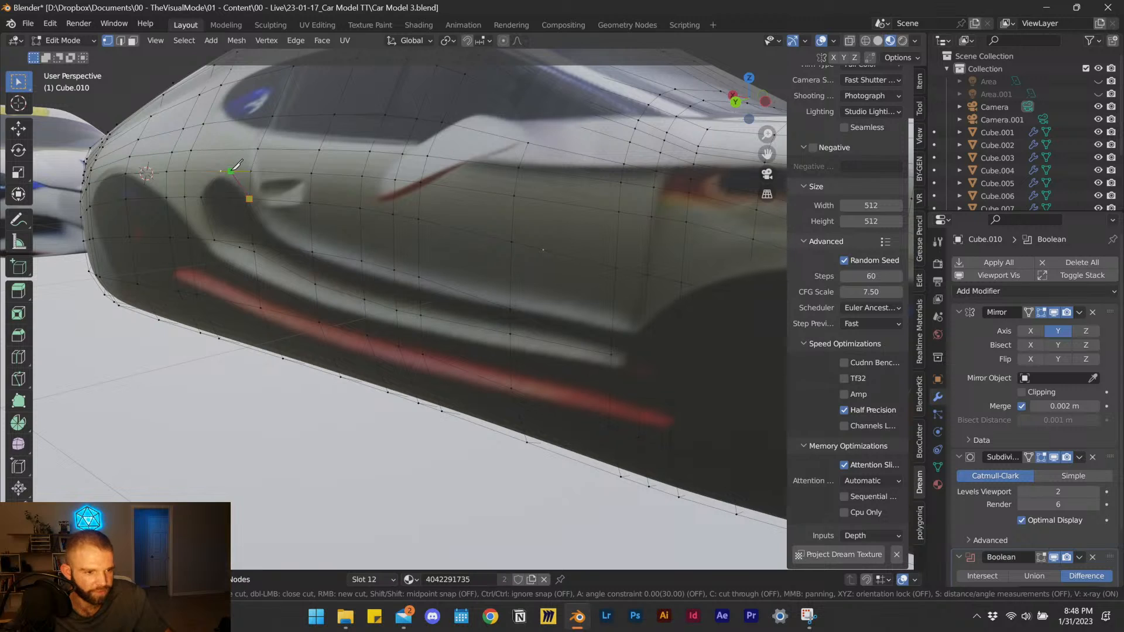
key("Return")
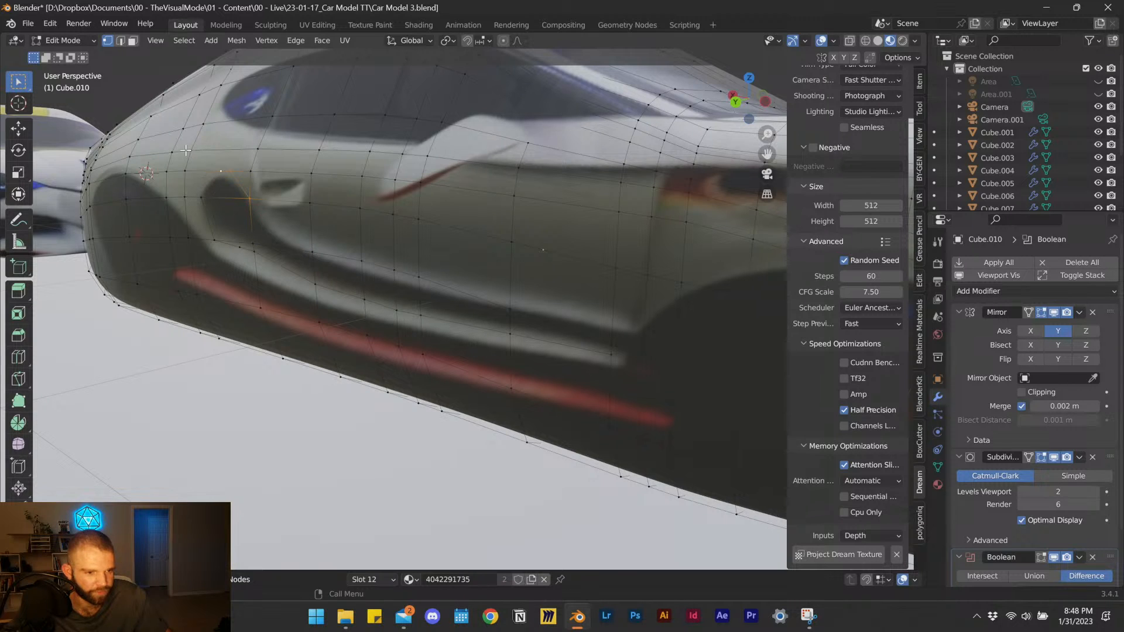
In face mode, knife-cut a diagonal across the face in front of the vent's peak, following the vent's upper edge.
left_click(134, 41)
left_click(227, 199)
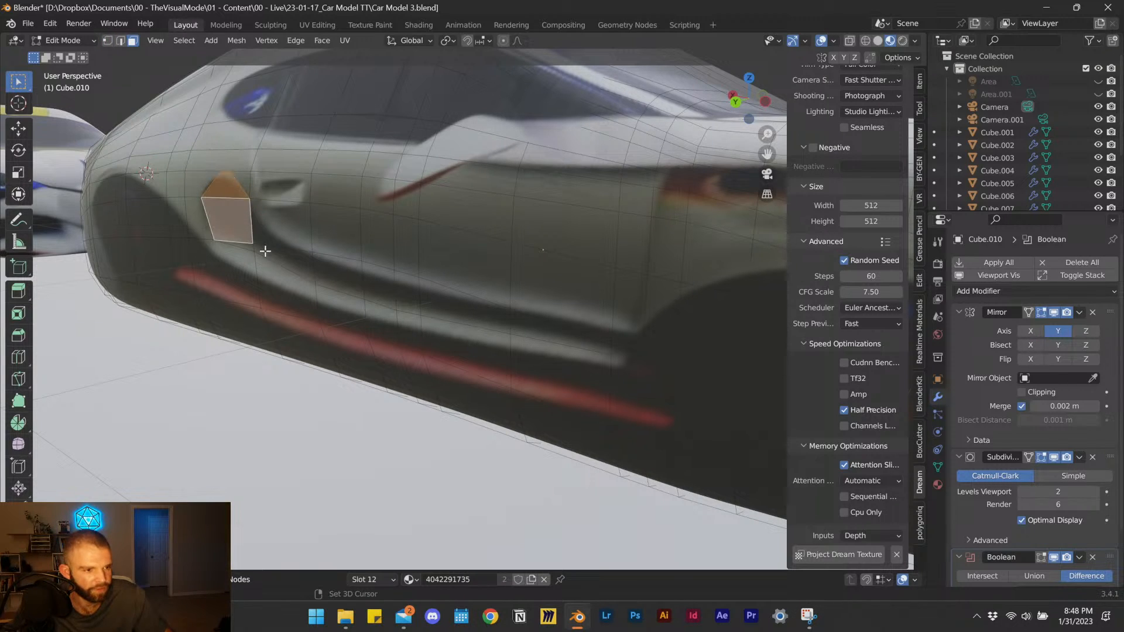
key("k")
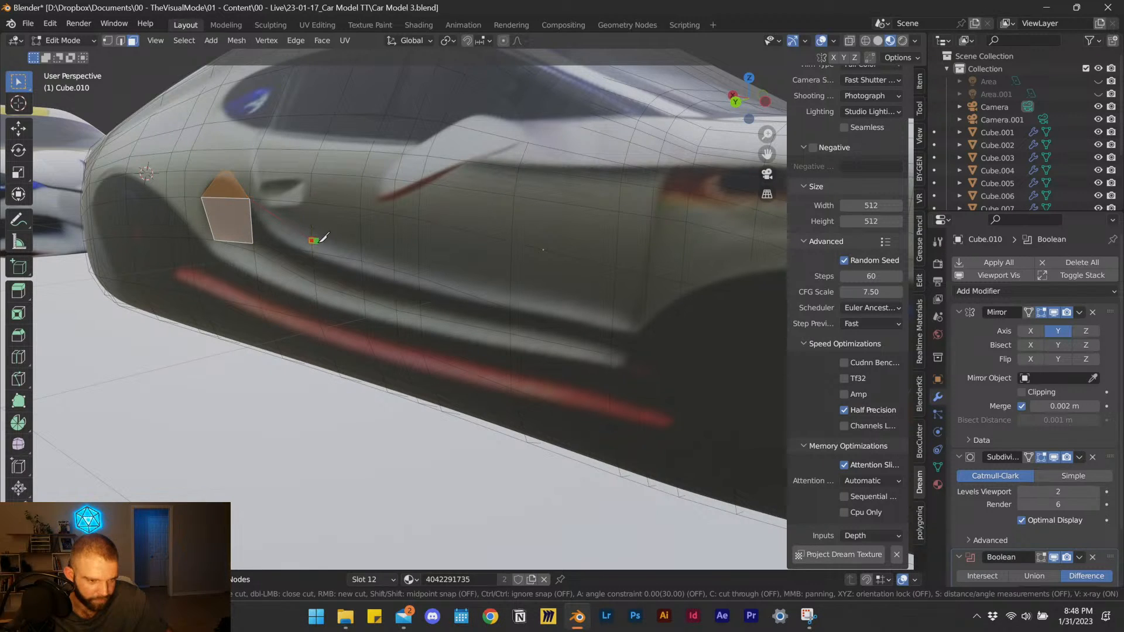
key("Escape")
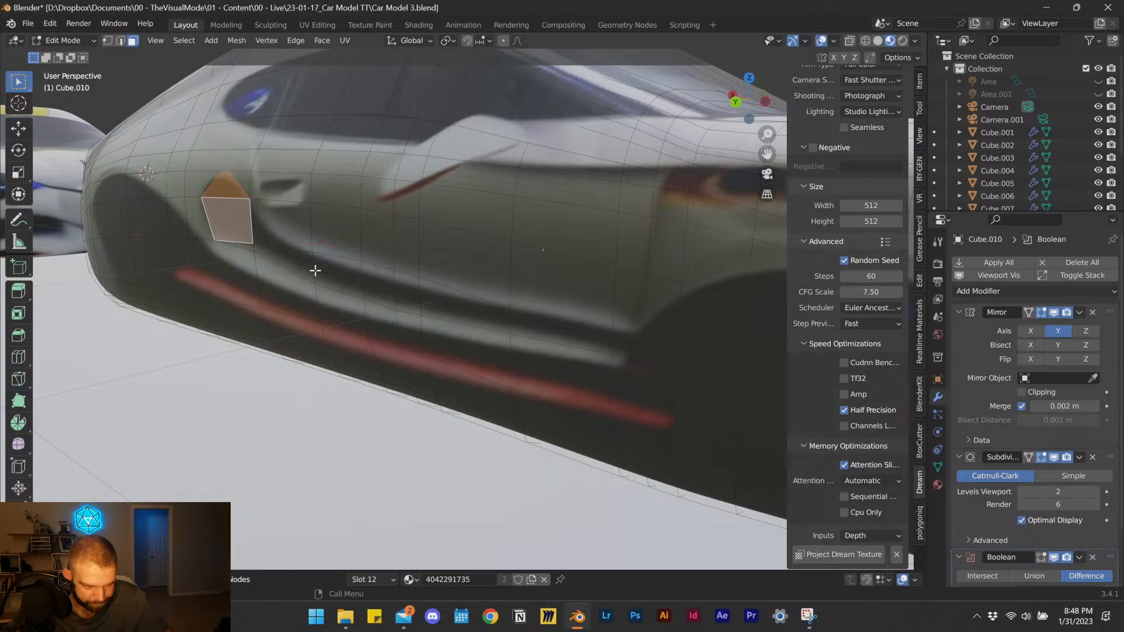
left_click(273, 241, "shift")
key("k")
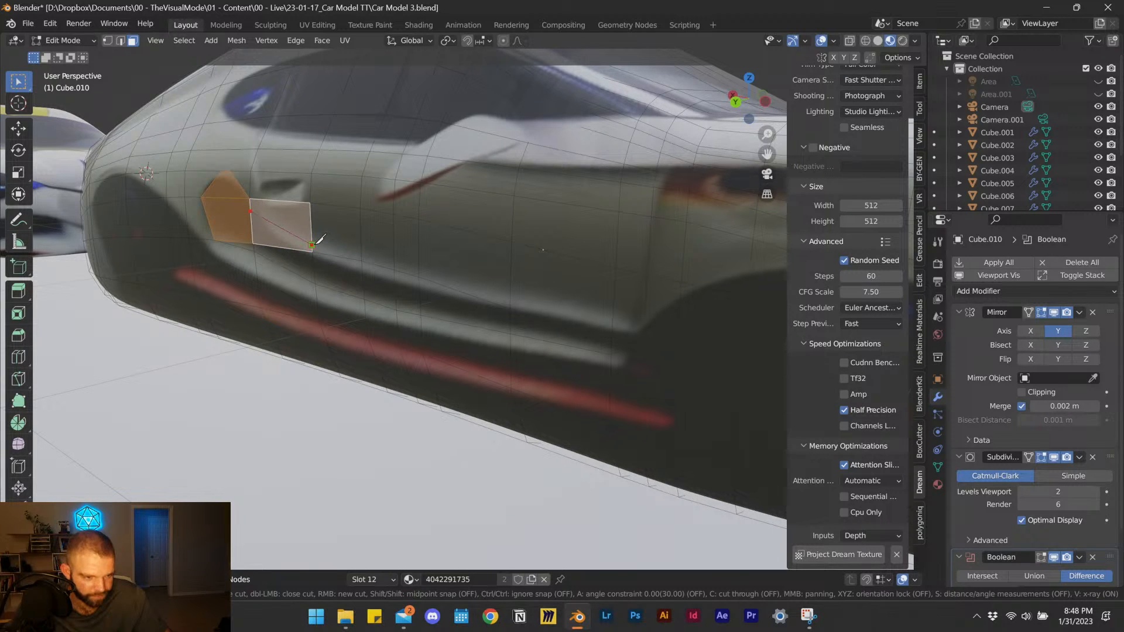
left_click(312, 245)
key("Return")
Select the strip of faces covering the painted side vent, from its rear peak to the front wheel arch.
left_click(271, 235)
left_click(229, 211, "shift")
left_click(224, 193, "shift")
left_click(282, 260, "shift")
left_click(349, 278, "shift")
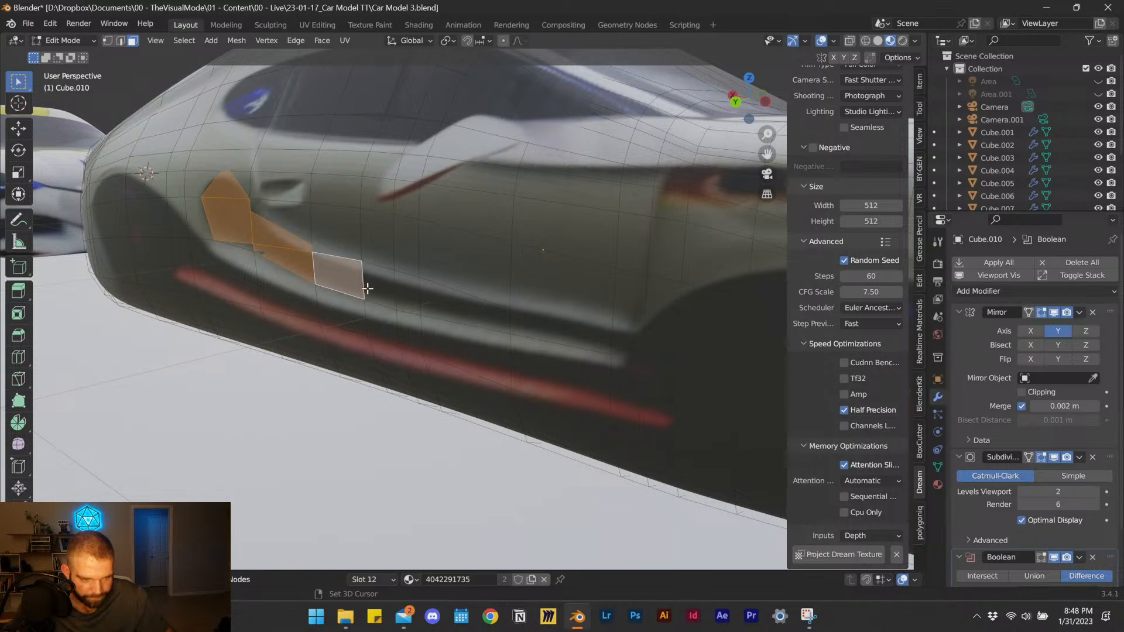
left_click(380, 288, "shift")
left_click(407, 297, "shift")
left_click(449, 303, "shift")
left_click(539, 331, "shift")
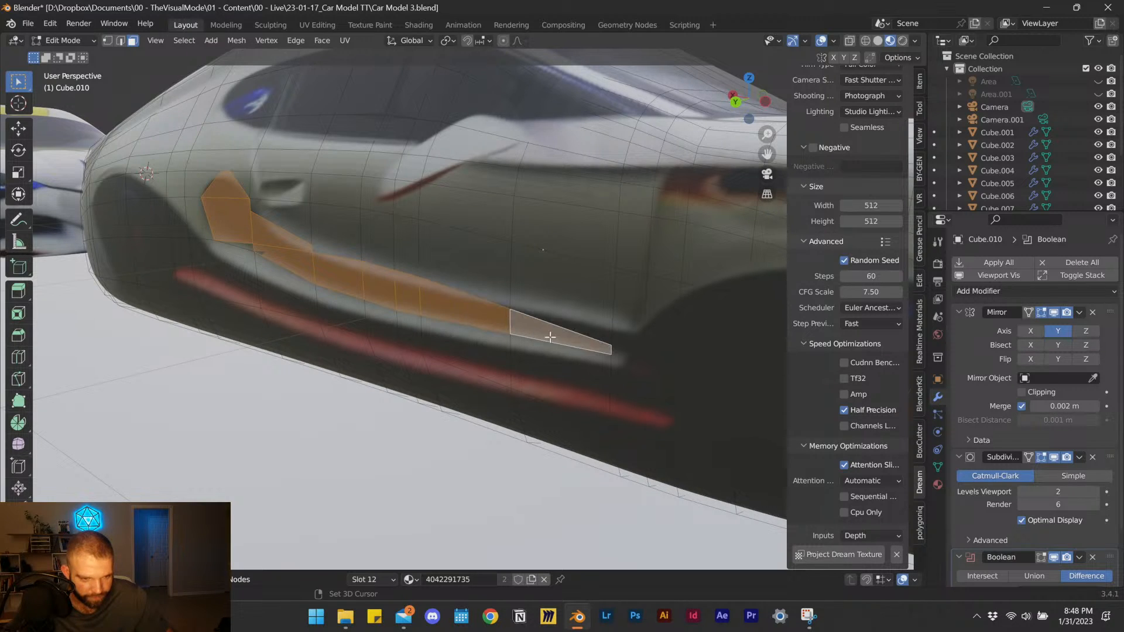
Push the selected vent faces inward about -0.0176 m along Y and inspect the recess in object mode.
key("g")
key("y")
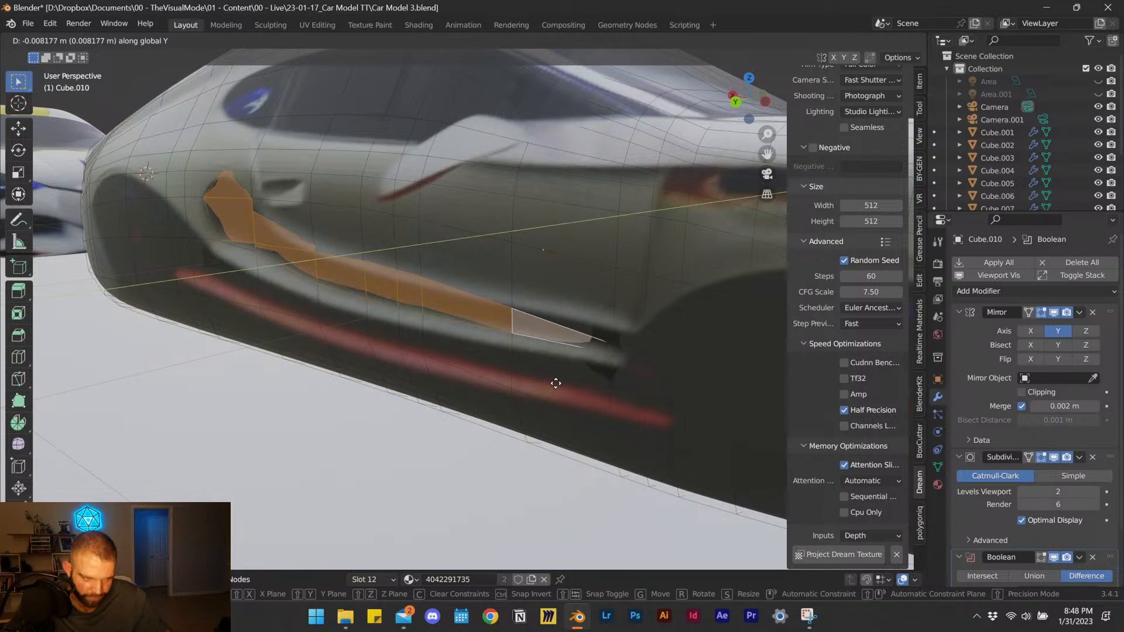
left_click(557, 383)
scroll(435, 326, "down", 6)
middle_click_drag(435, 326, 382, 319)
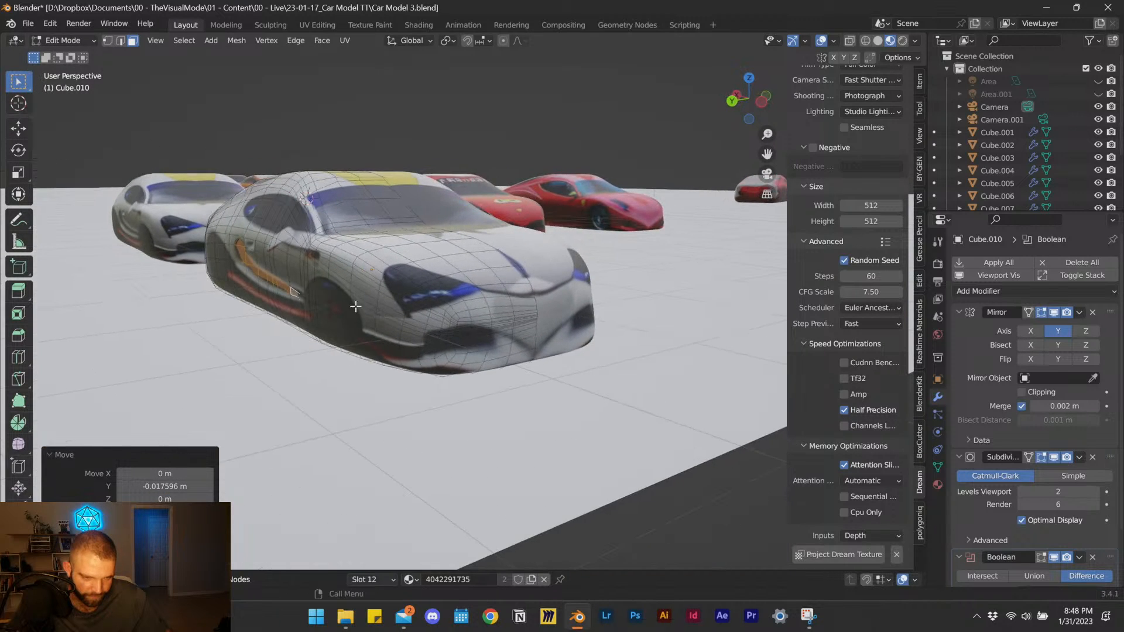
scroll(256, 286, "up", 3)
middle_click_drag(256, 286, 277, 287)
key("Tab")
scroll(277, 287, "up", 8)
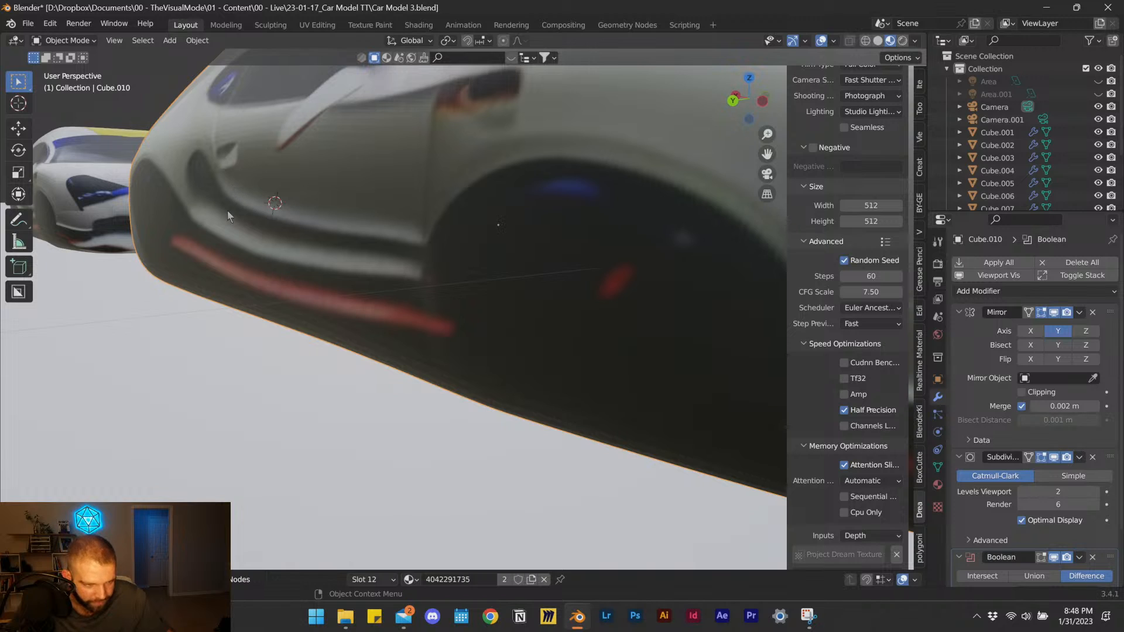
Reopen the mesh and shift the vent faces slightly rearward along X, then return to object mode.
key("Tab")
key("g")
key("x")
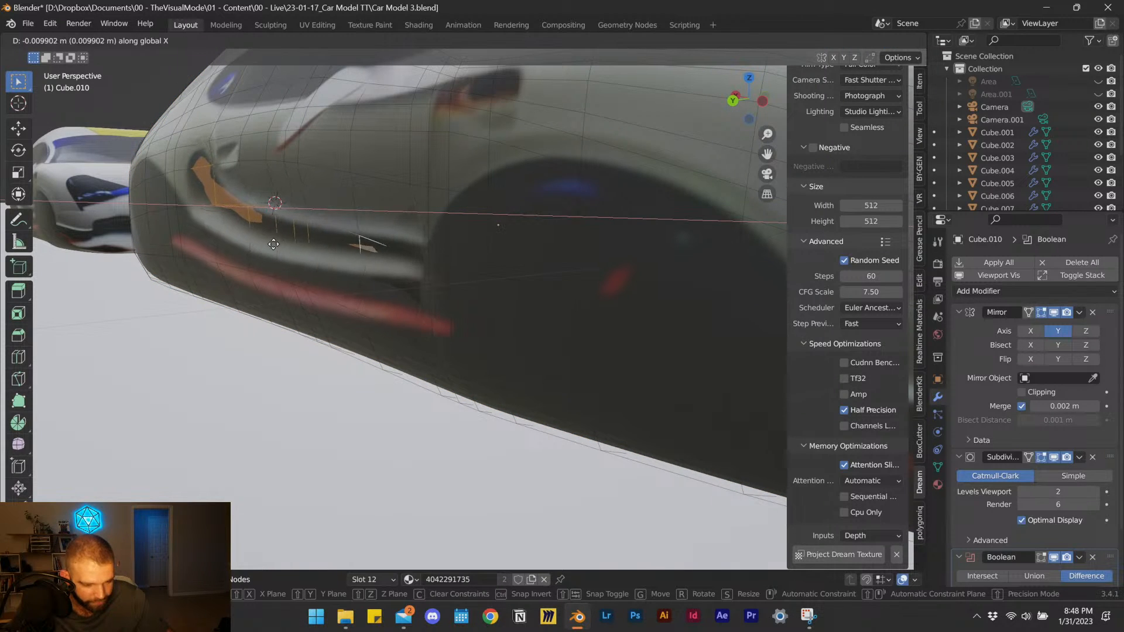
left_click(251, 258)
scroll(298, 278, "down", 5)
scroll(302, 278, "up", 5)
scroll(306, 280, "down", 3)
key("Tab")
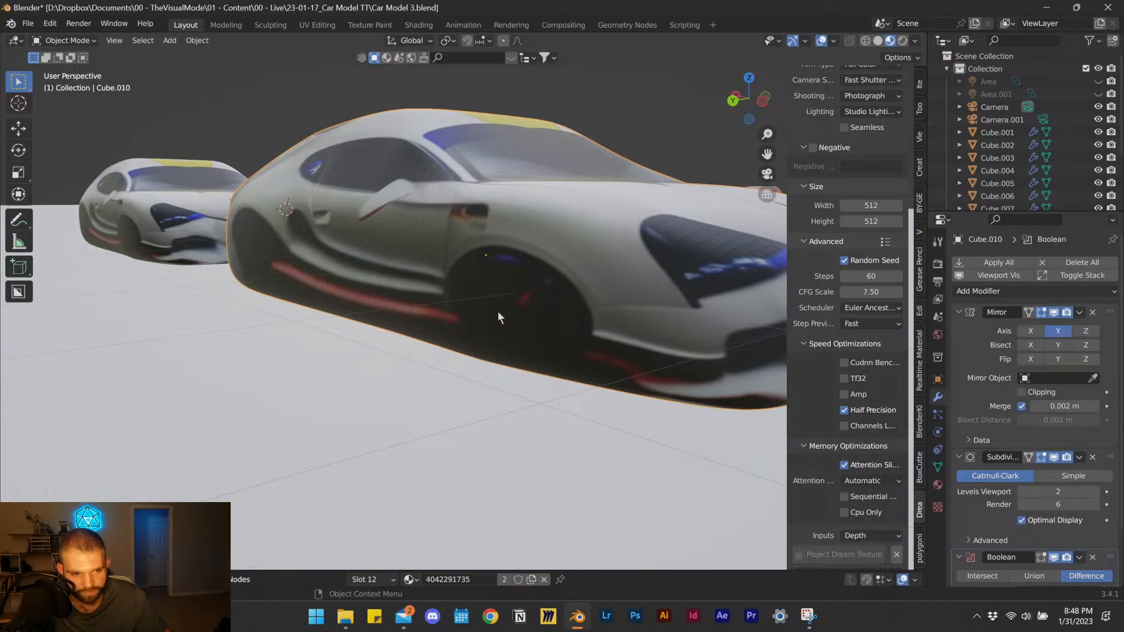
scroll(1089, 445, "down", 3)
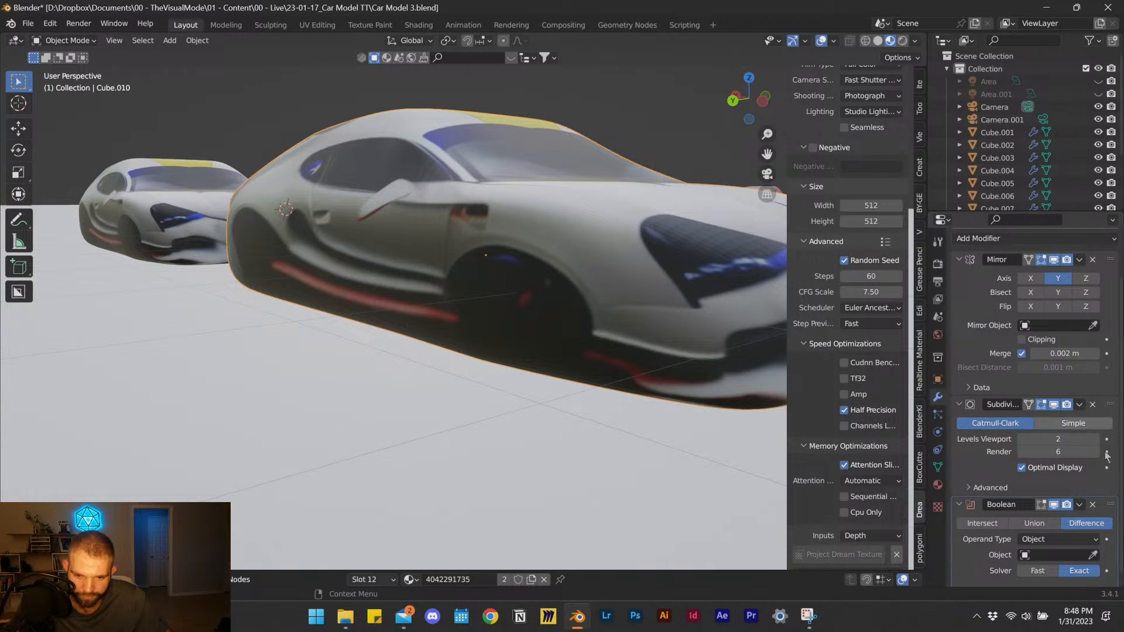
Set the Subdivision modifier's render level to 2 and apply the modifier to the duplicated car.
left_click(1082, 451)
type("2")
key("Return")
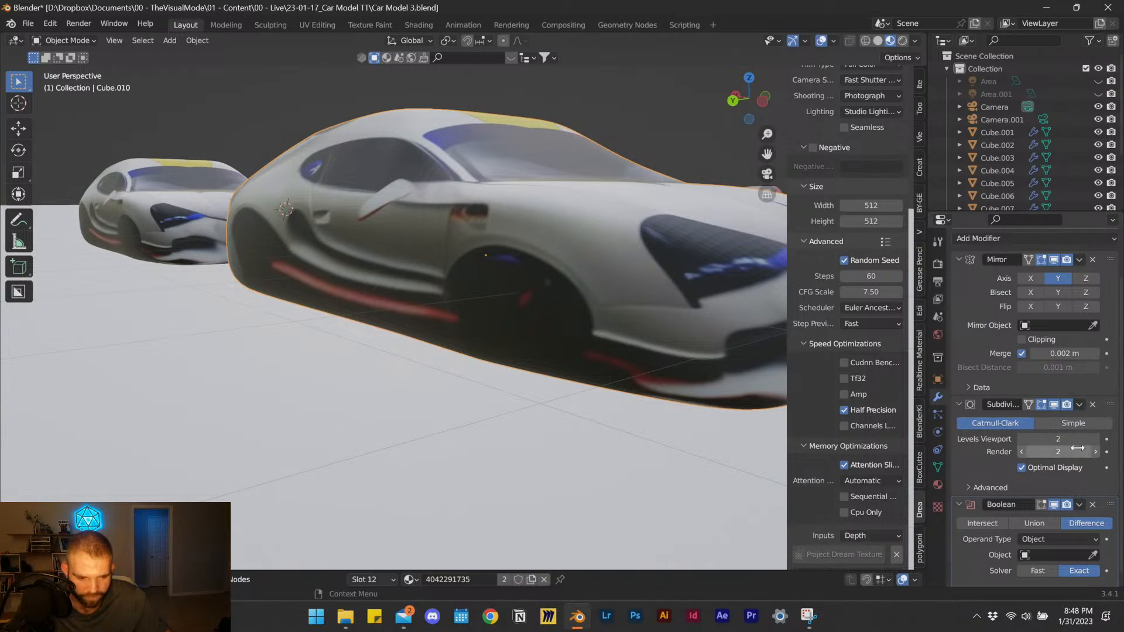
left_click(1080, 405)
left_click(1053, 421)
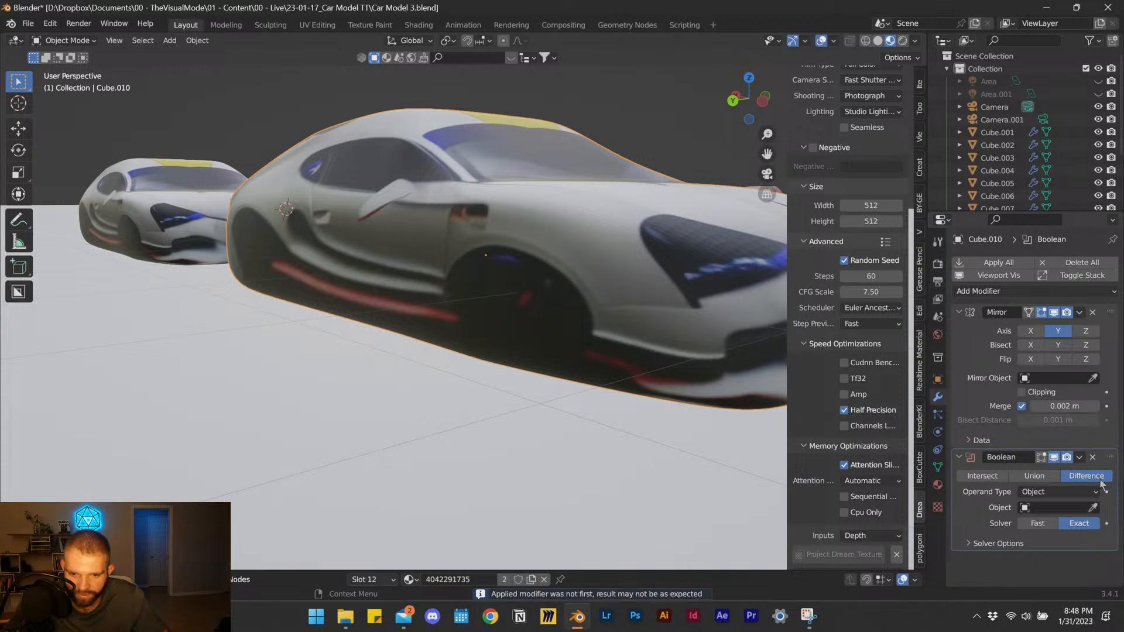
Remove the Boolean modifier from the car and open its mesh for editing.
left_click(1092, 458)
key("Tab")
scroll(372, 246, "up", 5)
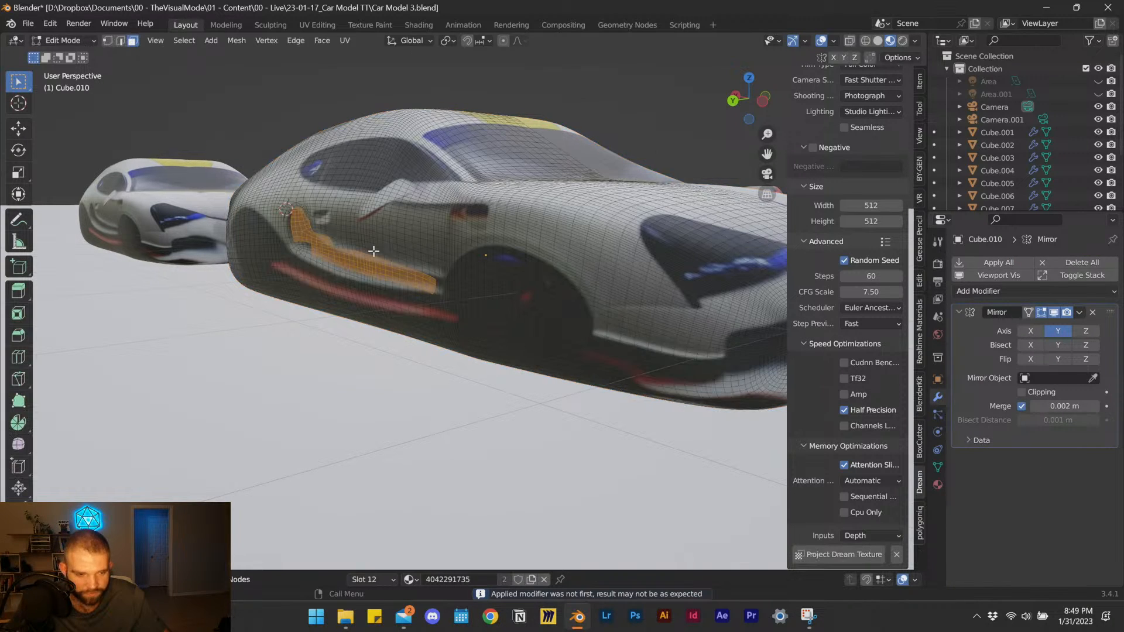
scroll(448, 221, "down", 2)
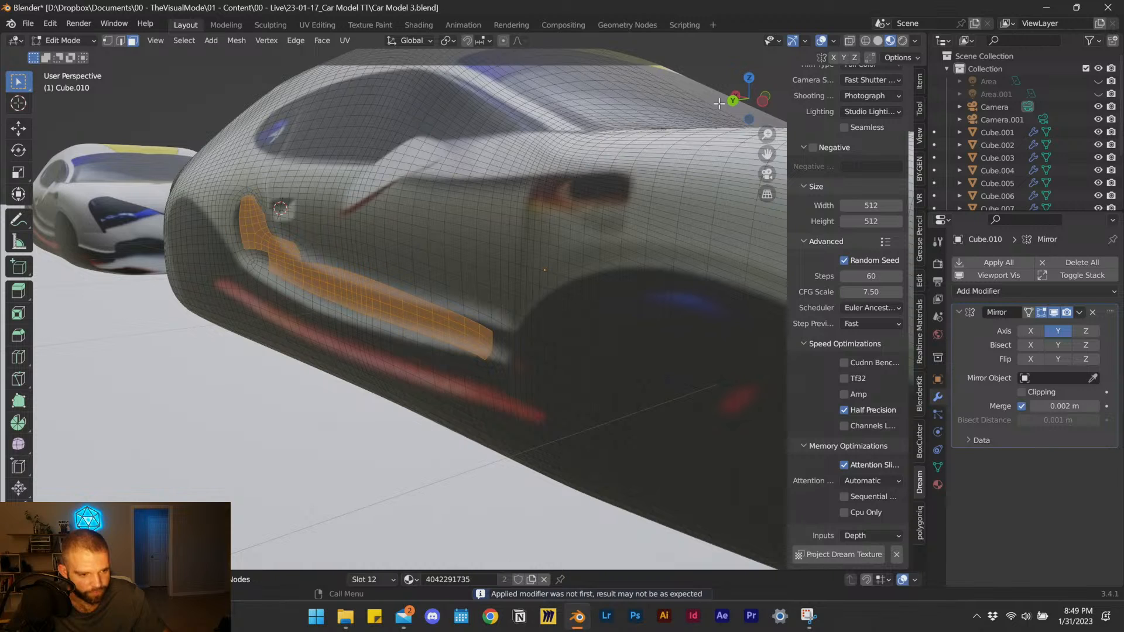
In the orthographic side view, circle-select extra faces to fill out the rounded rear end of the painted vent.
left_click(733, 101)
scroll(589, 265, "up", 4)
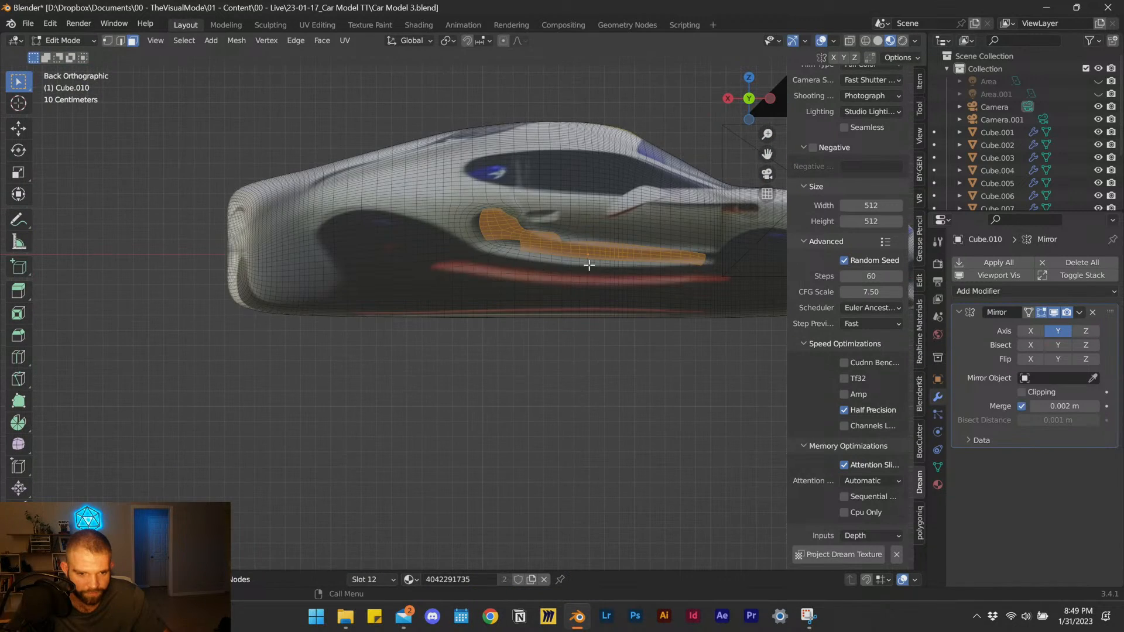
scroll(417, 353, "up", 5)
scroll(299, 325, "up", 1)
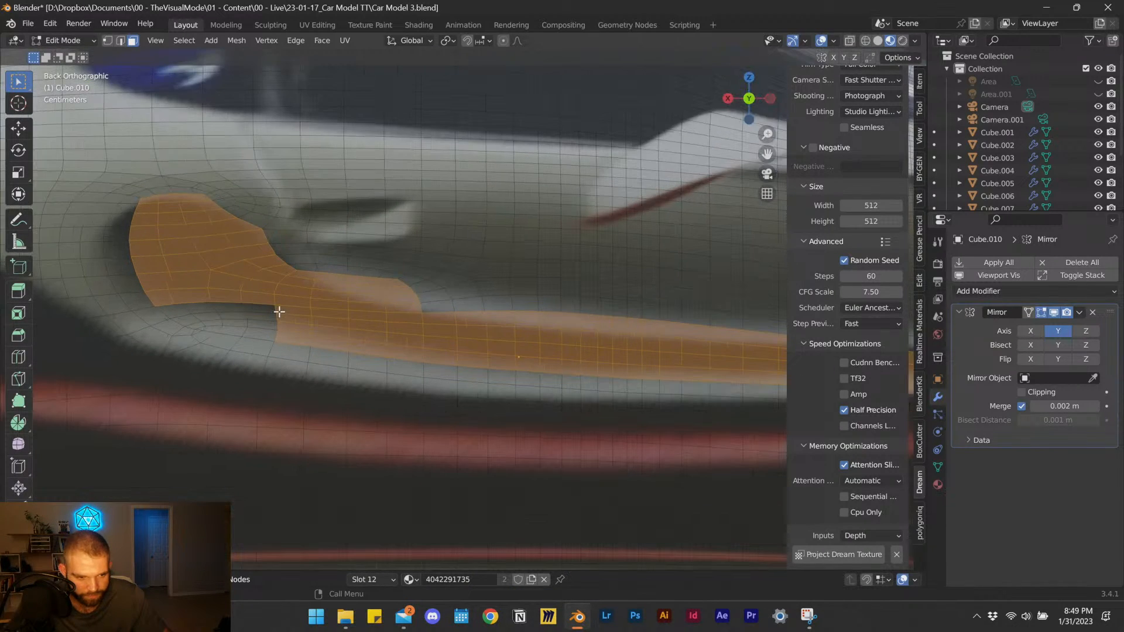
key("c")
mouse_move(275, 311)
left_mouse_down()
mouse_move(171, 281)
mouse_move(212, 317)
mouse_move(138, 230)
mouse_move(137, 254)
mouse_move(176, 316)
mouse_move(139, 214)
mouse_move(170, 203)
mouse_move(238, 229)
left_mouse_up()
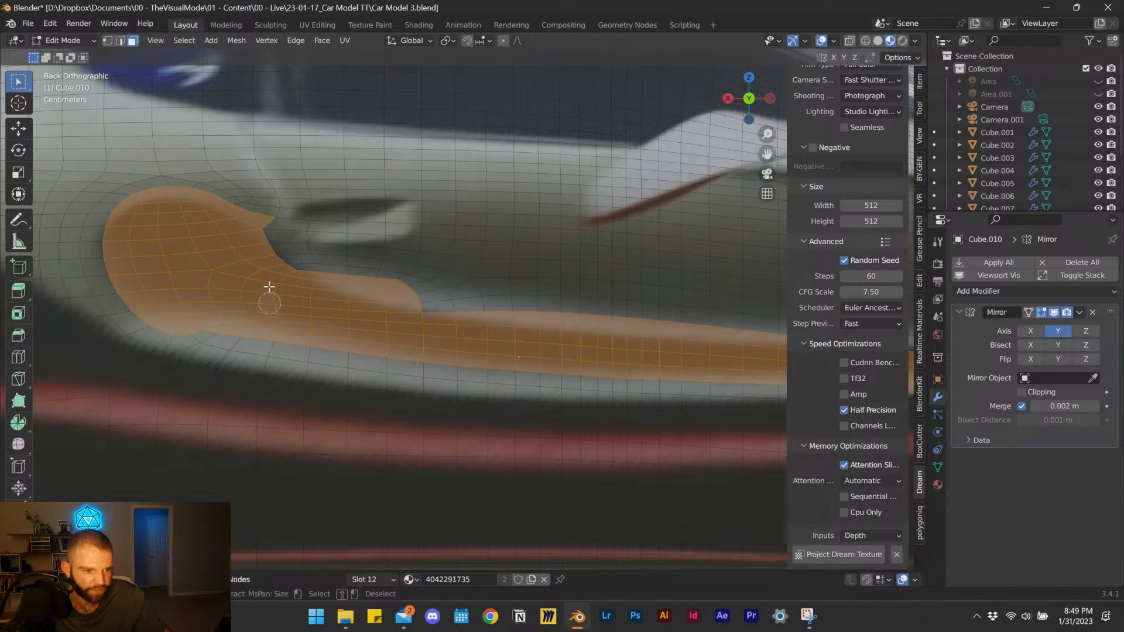
Deselect the excess faces along the vent's upper edge, from its rear peak forward beneath the door.
left_click_drag(280, 213, 234, 193, "shift")
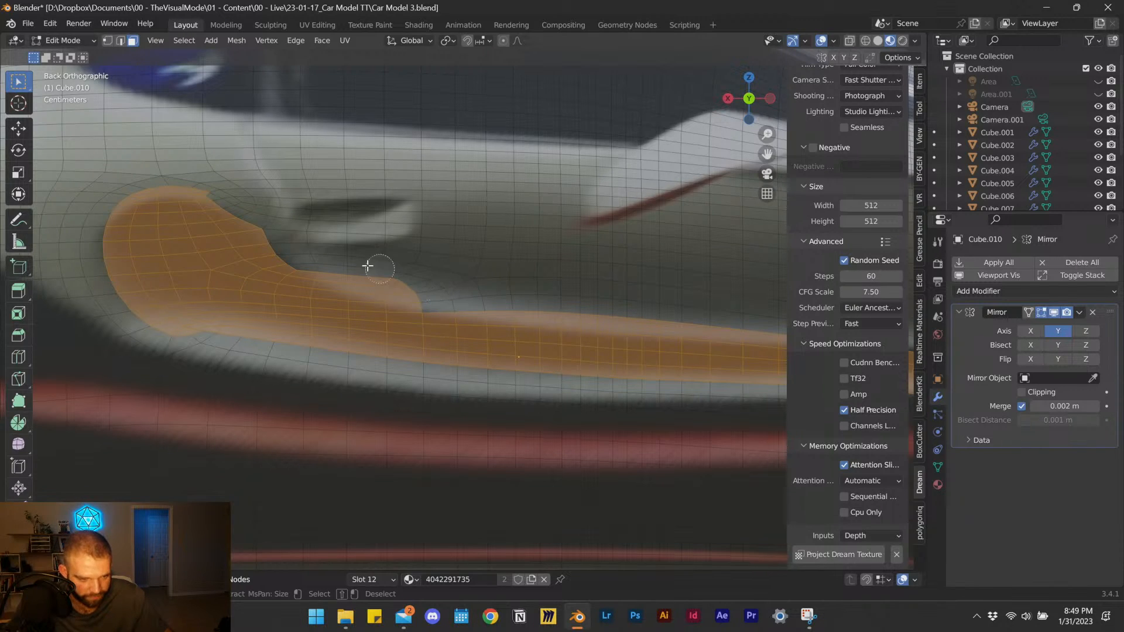
left_click_drag(351, 269, 411, 290, "shift")
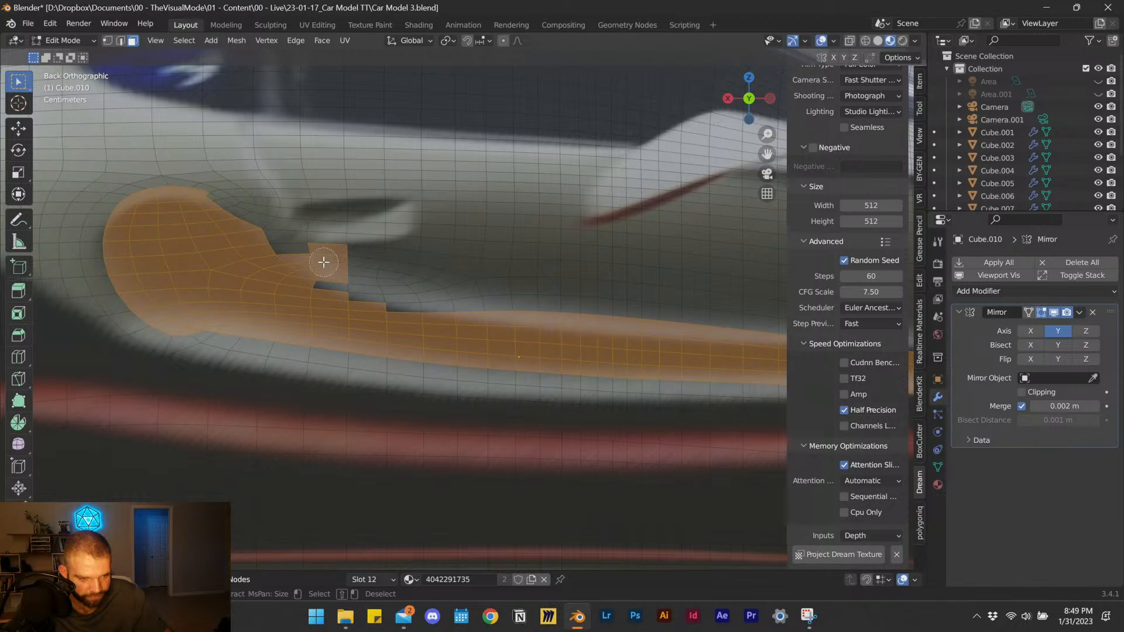
left_click(323, 261)
left_click_drag(337, 255, 313, 249, "shift")
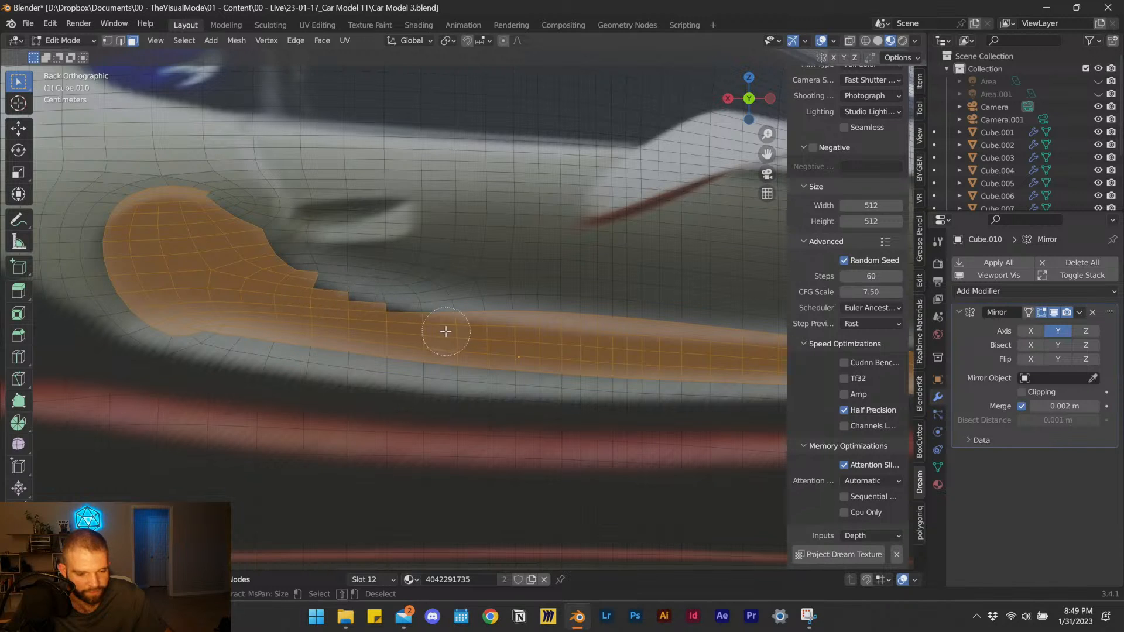
right_click(428, 331)
middle_click_drag(339, 342, 319, 342)
scroll(396, 329, "down", 10)
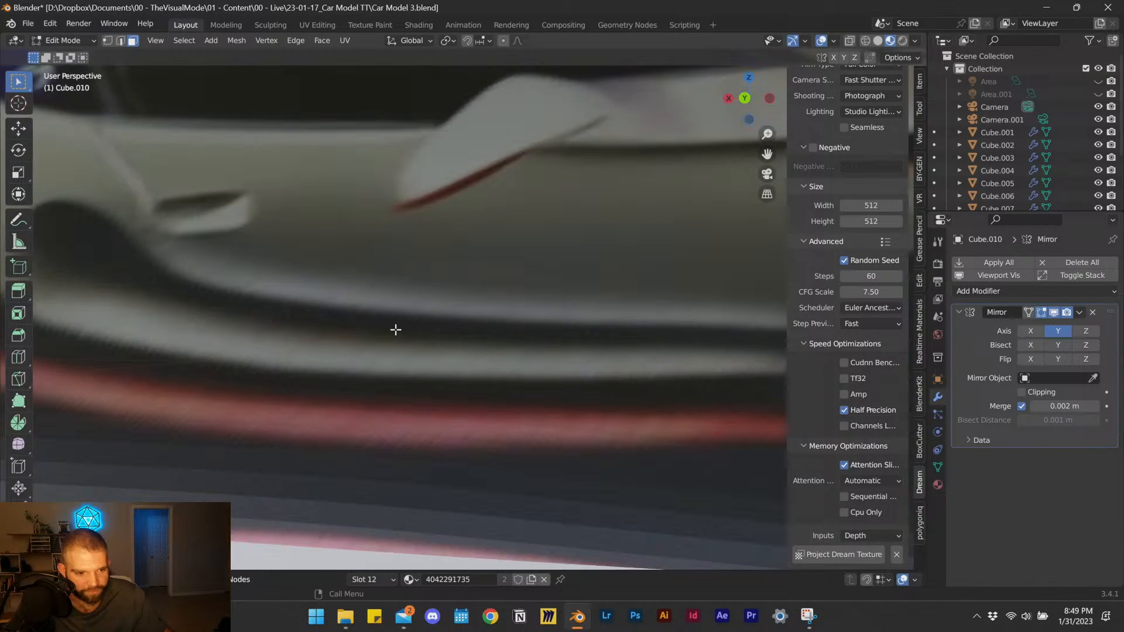
scroll(428, 349, "down", 2)
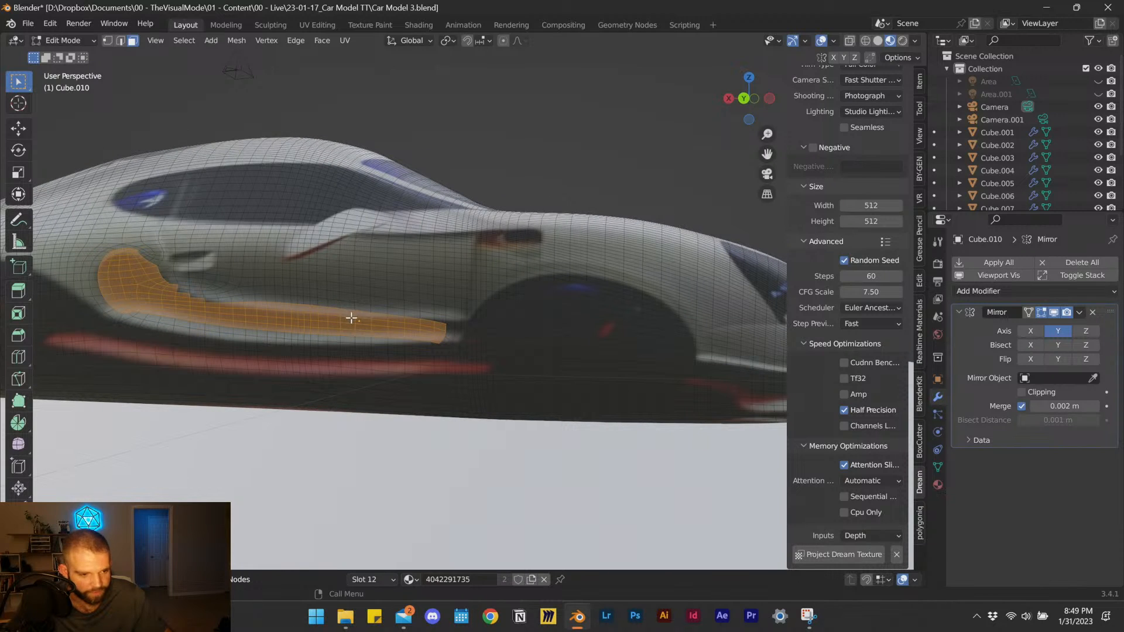
key("c")
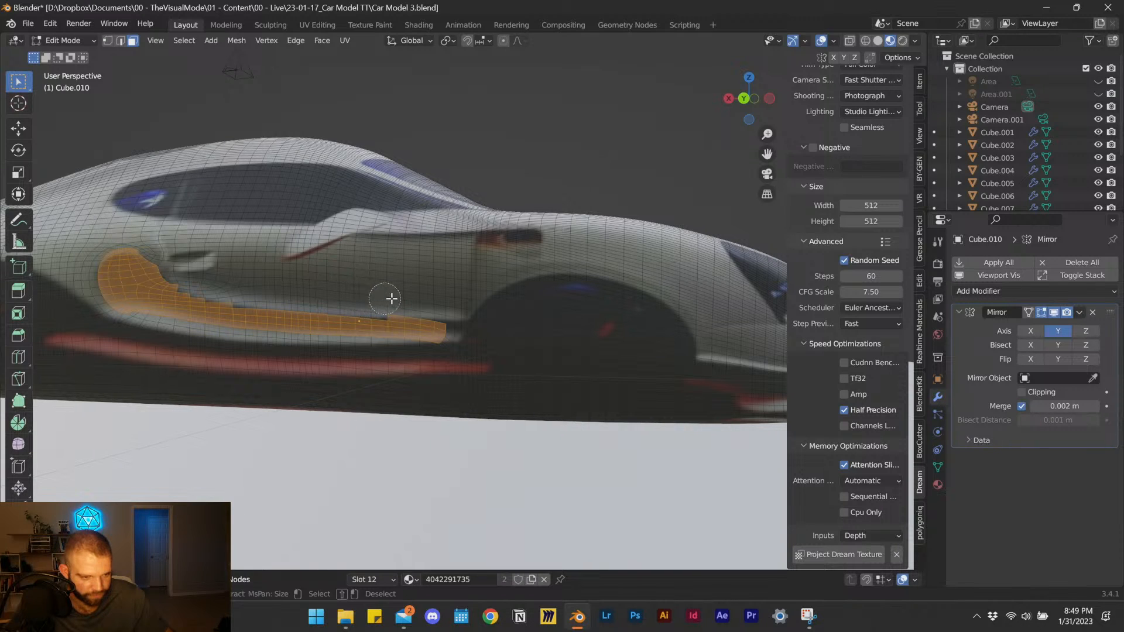
key("Escape")
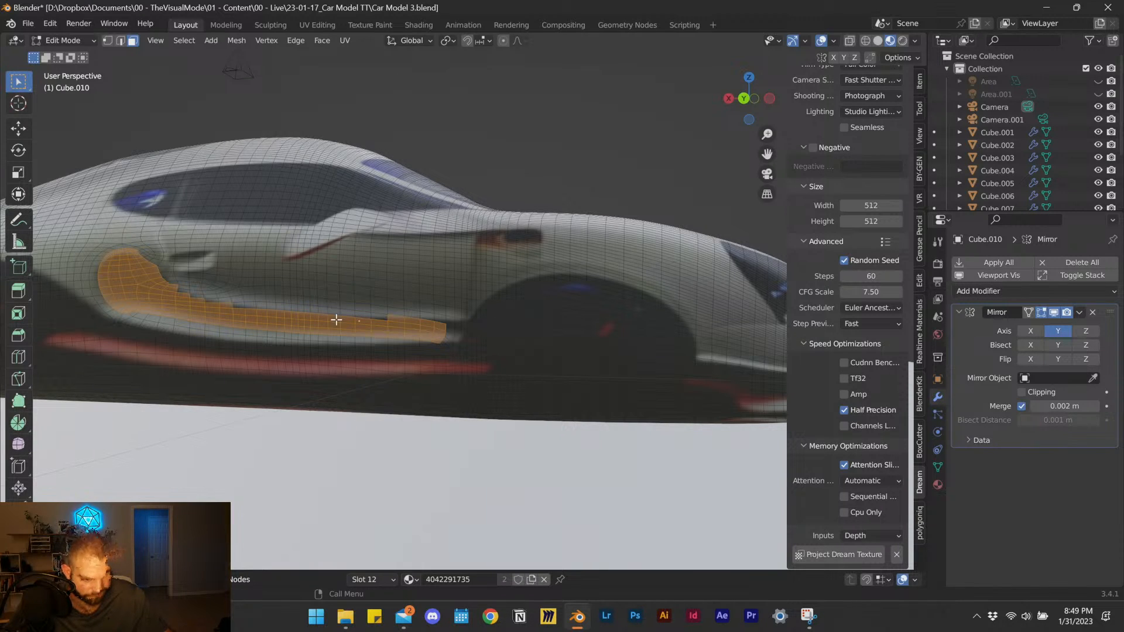
key("g")
right_click(337, 320)
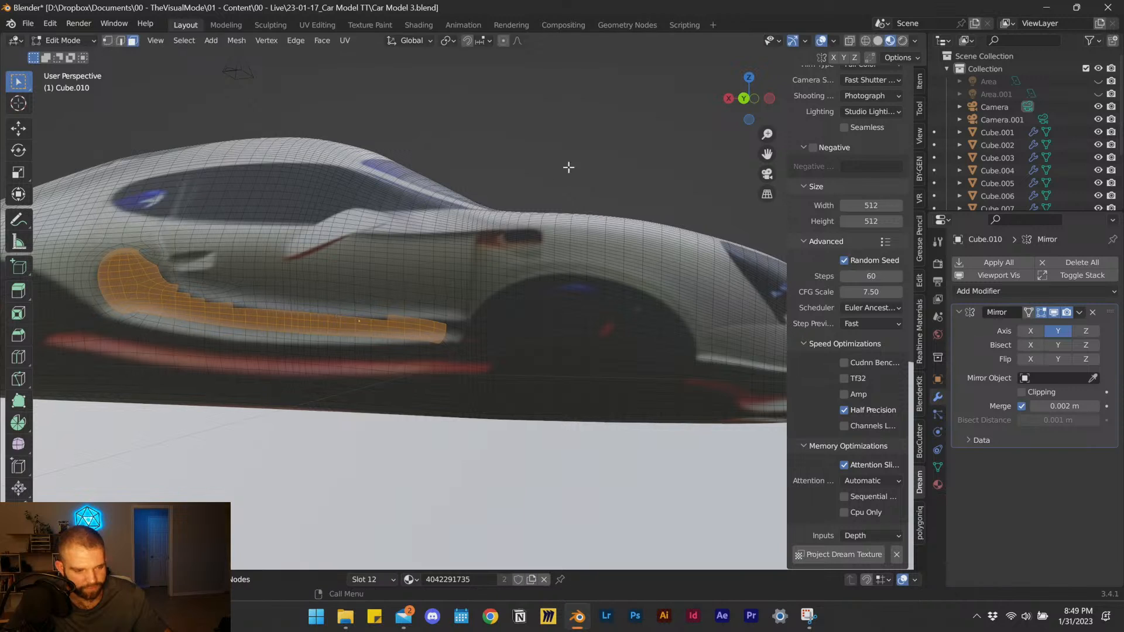
key("g")
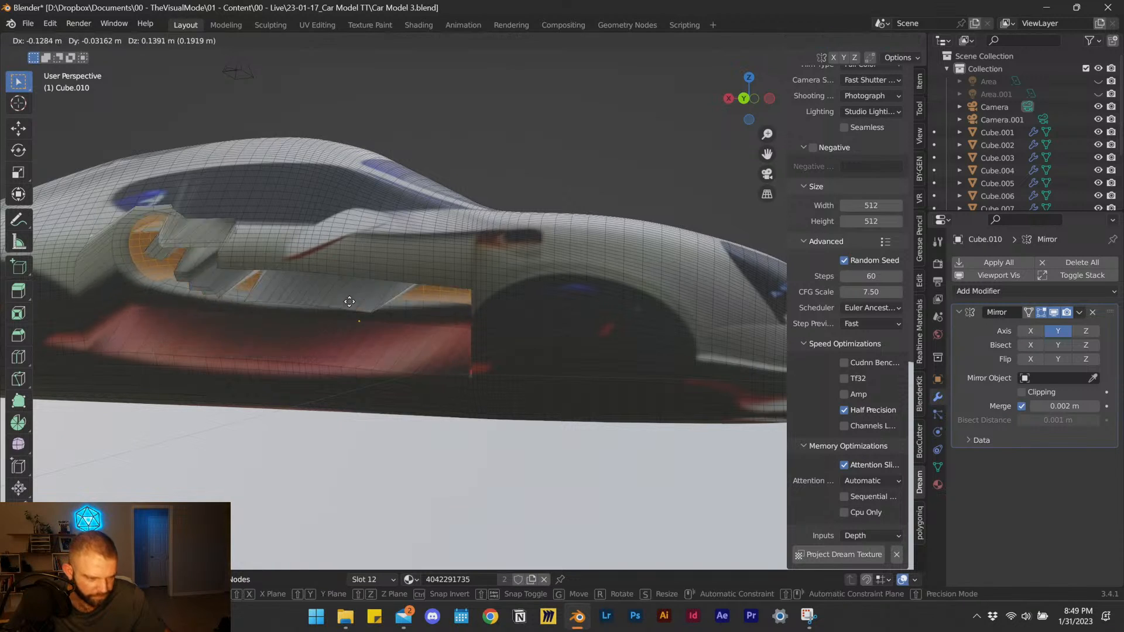
right_click(342, 379)
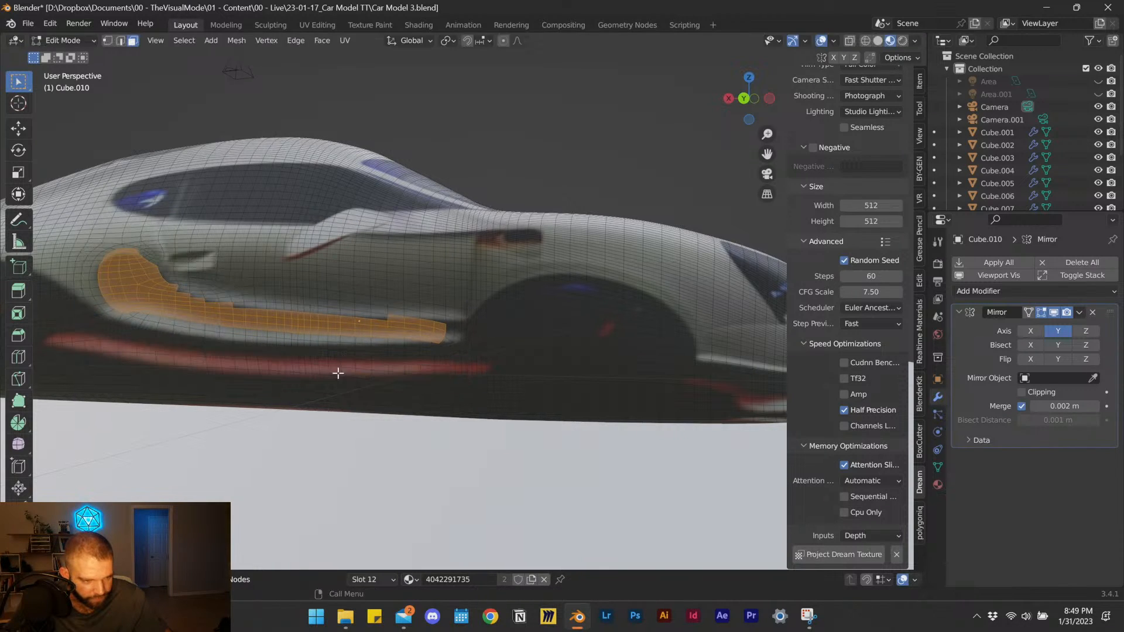
Clear the selection and circle-select the painted vent's faces again, from the rear peak to the front wheel arch.
key("alt+a")
key("c")
mouse_move(133, 287)
left_mouse_down()
mouse_move(121, 271)
mouse_move(141, 291)
left_mouse_up()
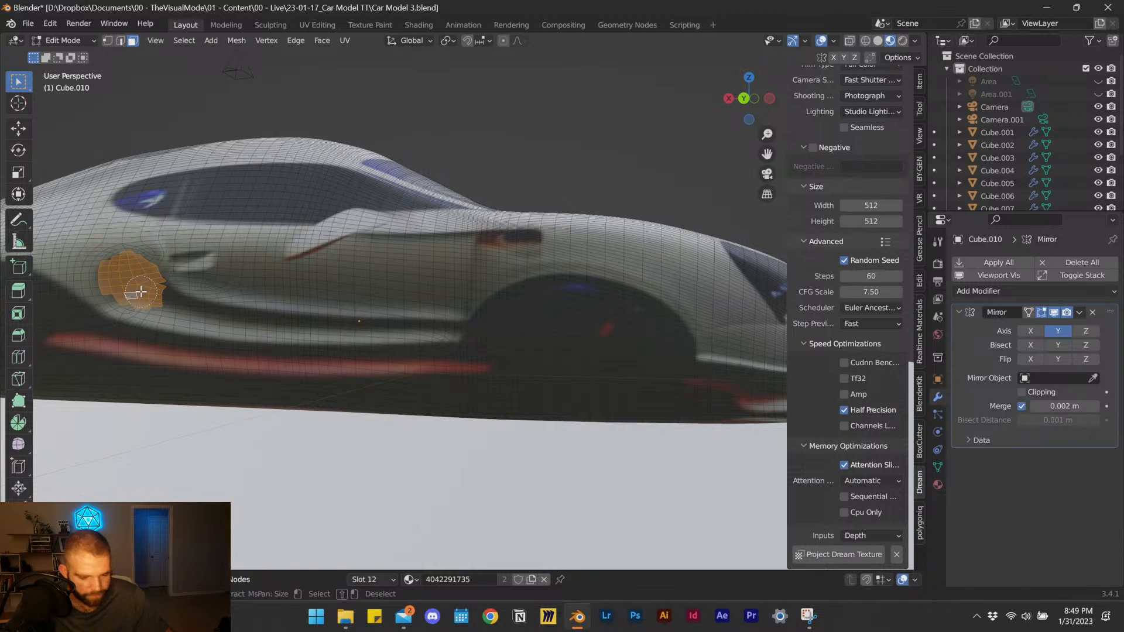
right_click(171, 301)
mouse_move(156, 298)
left_mouse_down()
mouse_move(406, 327)
mouse_move(167, 313)
mouse_move(326, 334)
mouse_move(404, 342)
mouse_move(422, 329)
mouse_move(234, 339)
mouse_move(144, 303)
left_mouse_up()
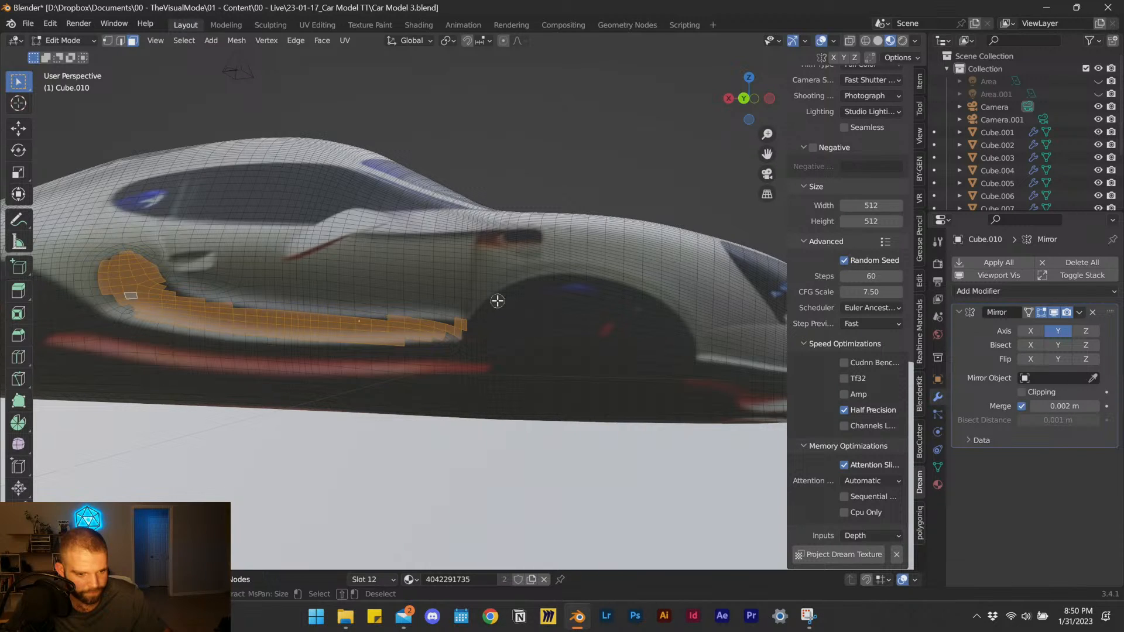
Push the selected vent faces inward about -0.0096 m along Y.
key("g")
key("y")
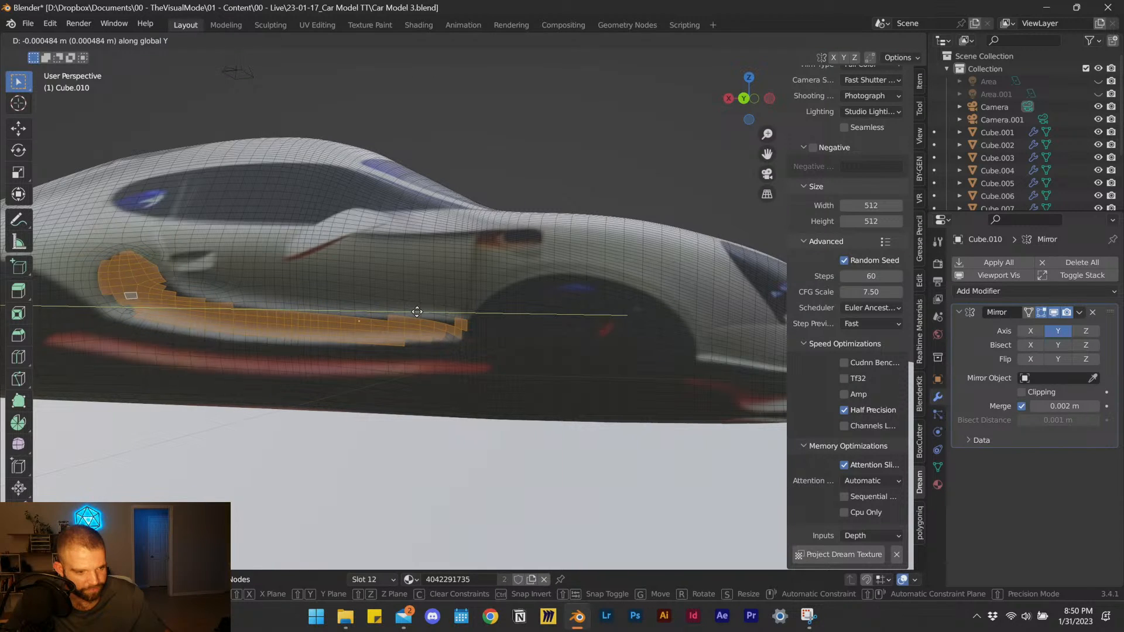
left_click(418, 313)
middle_click_drag(314, 301, 285, 287)
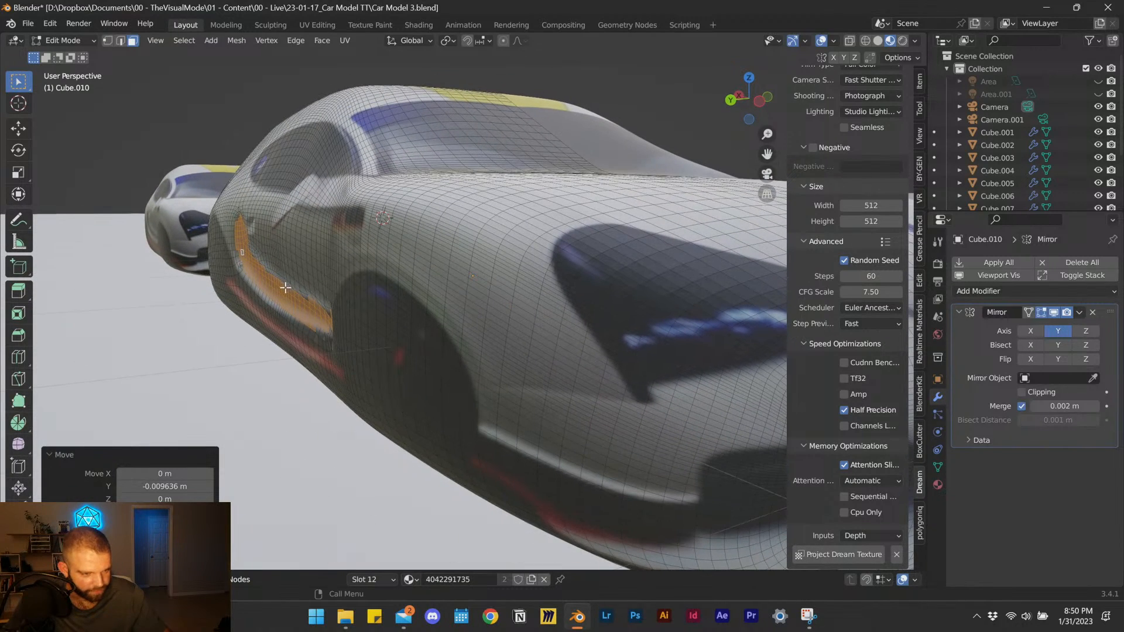
Nudge the vent faces along Y by about -0.0014 m, followed by about 0.0141 m.
key("g")
key("y")
left_click(292, 288)
key("g")
key("y")
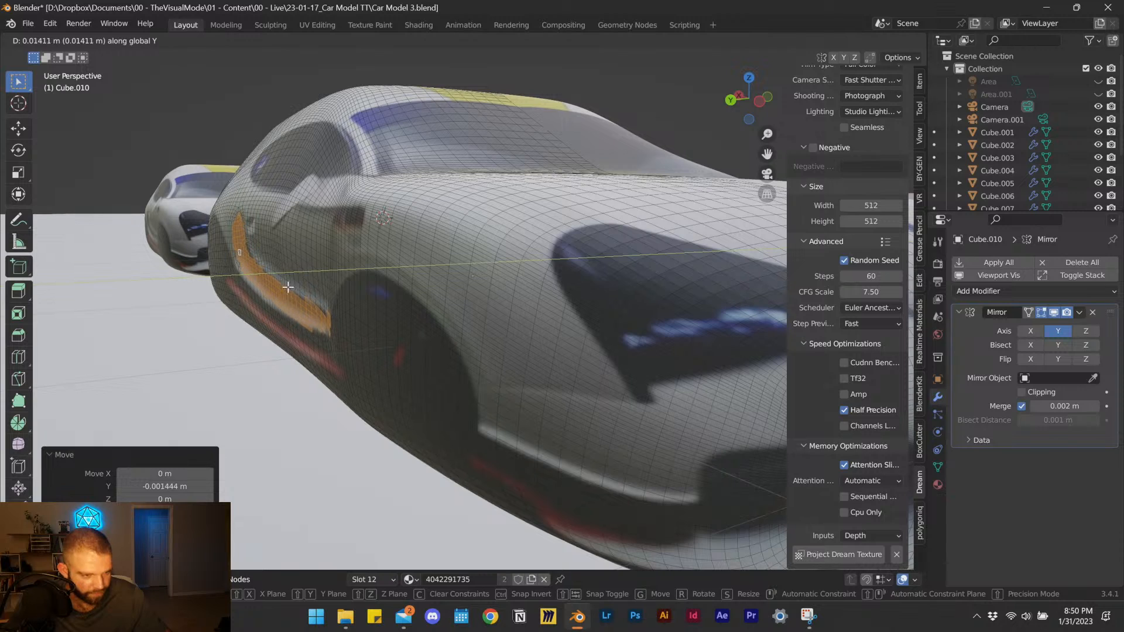
left_click(288, 287)
key("g")
key("y")
key("Escape")
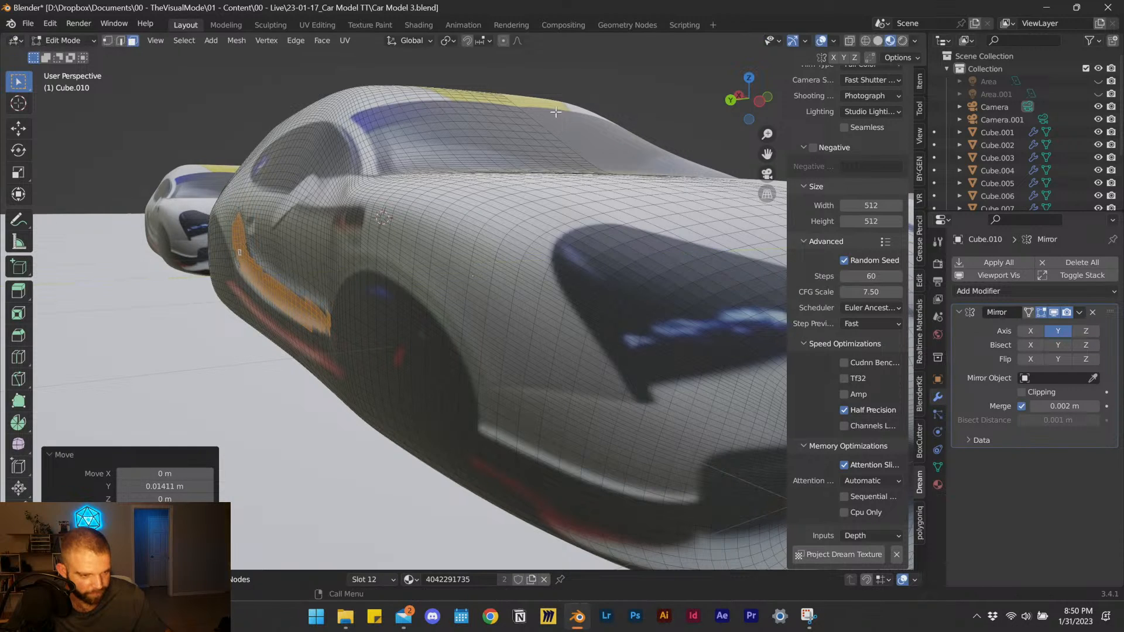
Enable smooth proportional editing and shrink its influence to about 0.0356 m during a trial Y move of the vent.
key("g")
key("y")
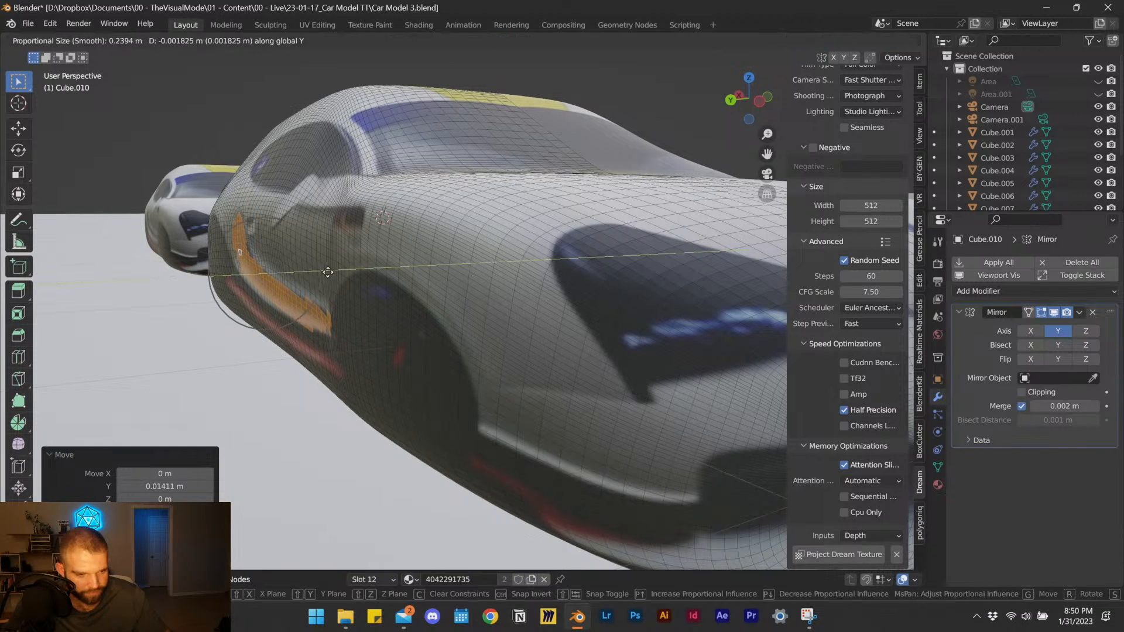
scroll(323, 274, "up", 15)
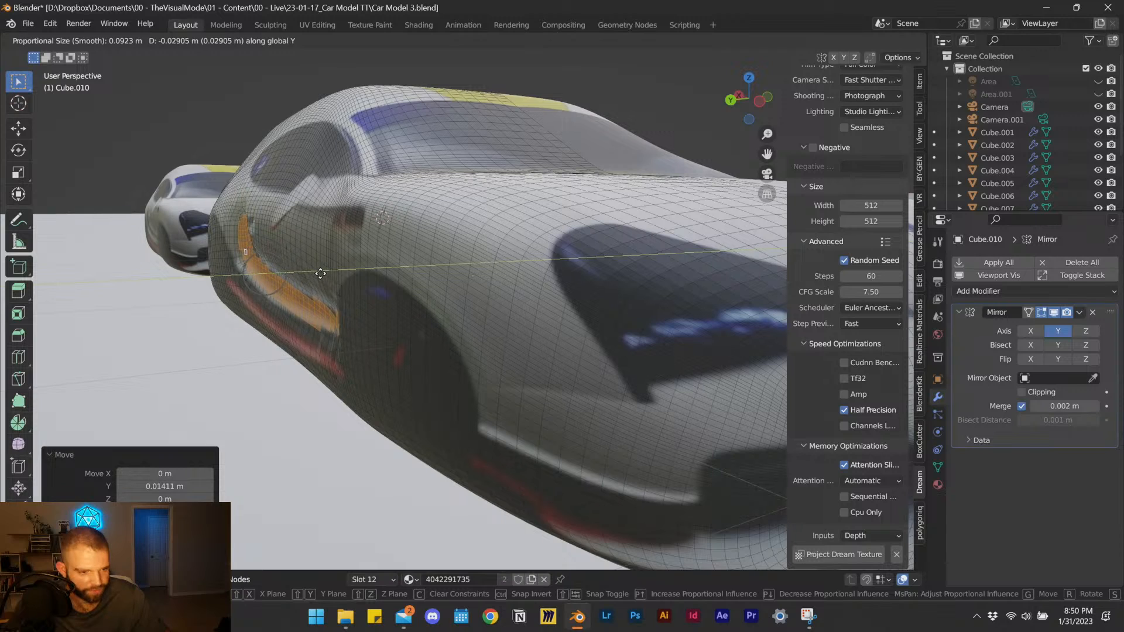
scroll(319, 273, "up", 2)
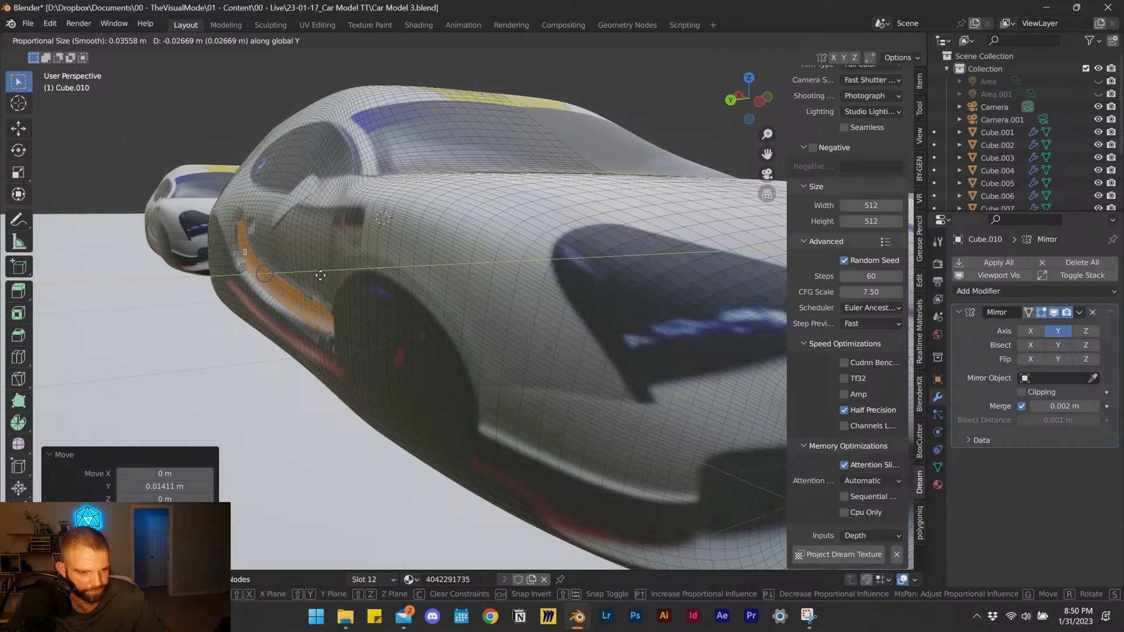
right_click(322, 275)
In vertex mode, push the vent inward about -0.0213 m along Y with proportional falloff and inspect the recess in object mode.
left_click(107, 41)
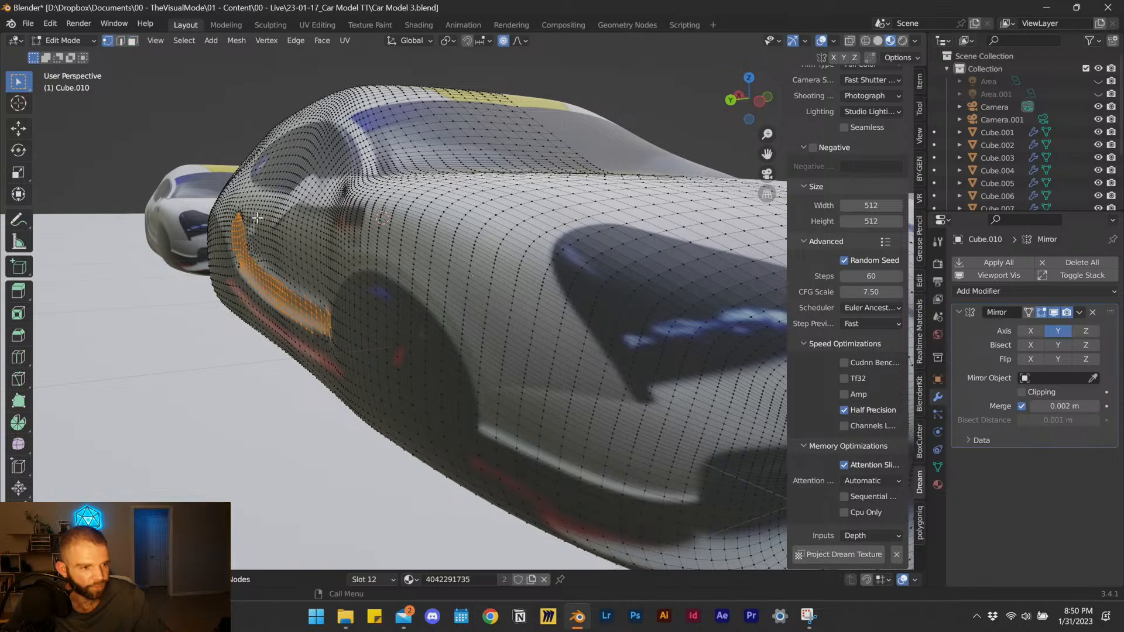
key("g")
key("y")
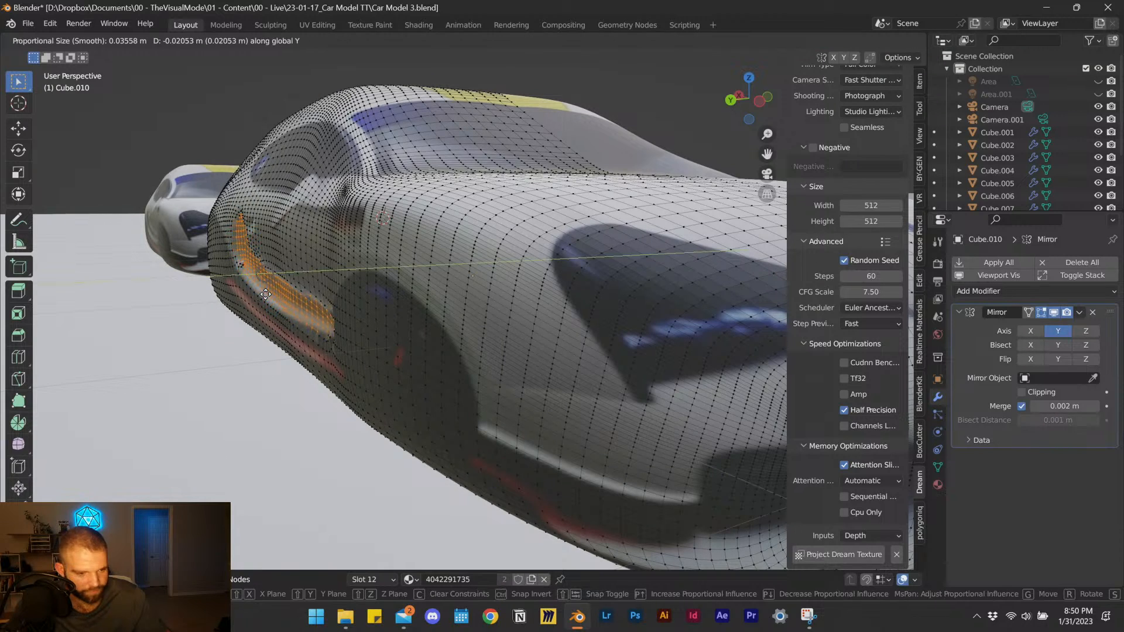
scroll(266, 296, "down", 1)
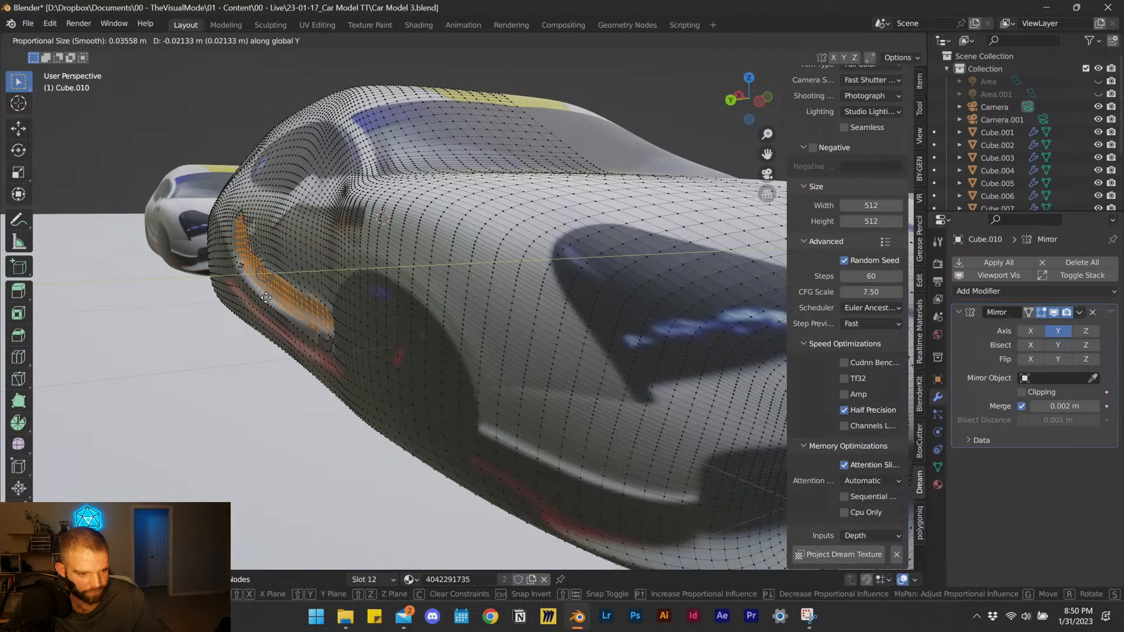
left_click(264, 297)
key("Tab")
scroll(351, 322, "up", 3)
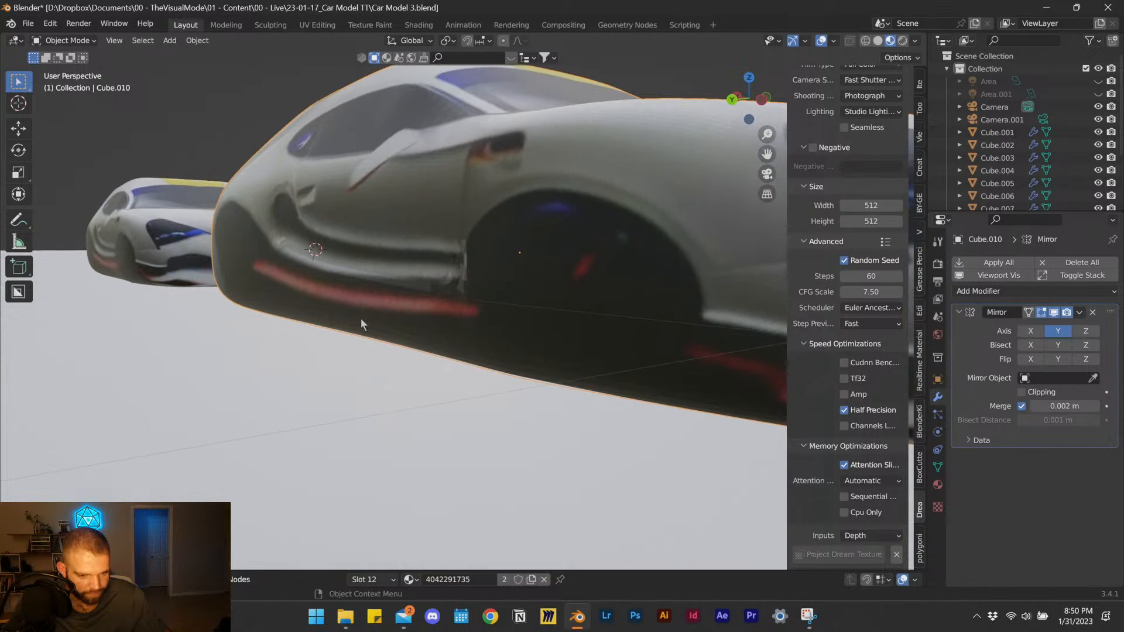
middle_click_drag(359, 318, 306, 186)
Reopen the mesh in face mode and select the face loop running along the windshield's upper edge and down the side.
key("Tab")
key("c")
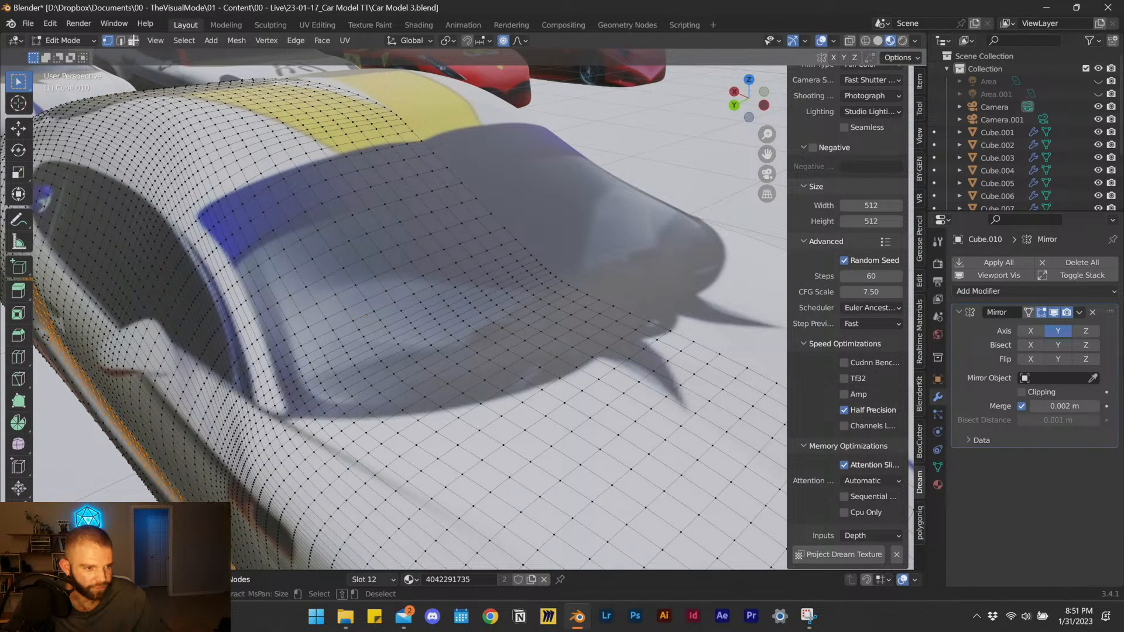
key("Escape")
left_click(133, 41)
left_click(428, 157)
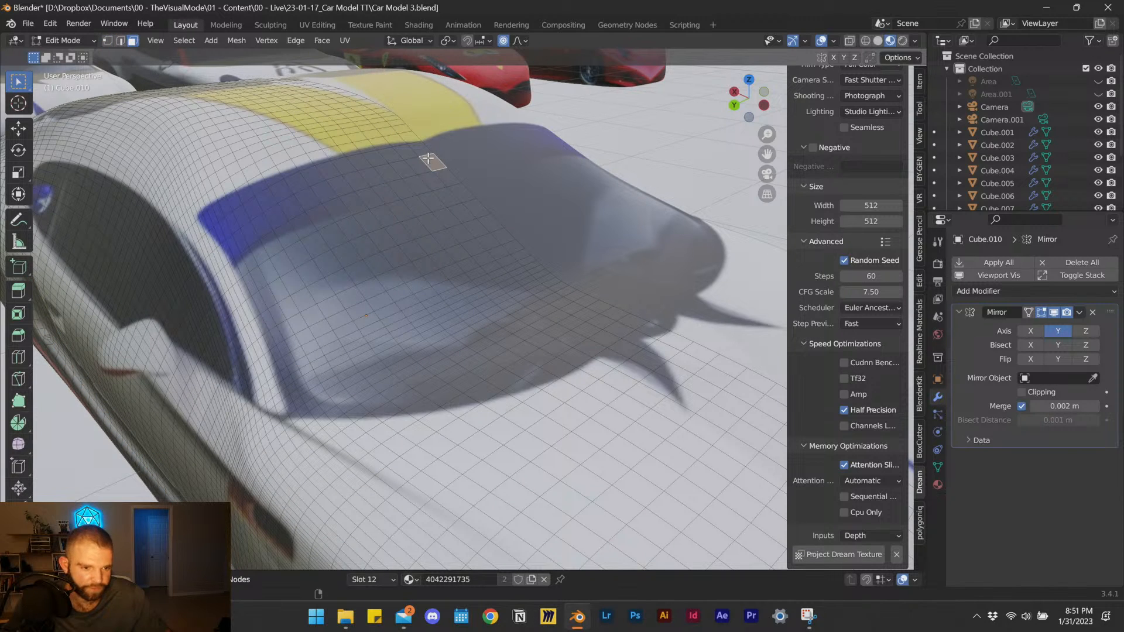
left_click(428, 157, "alt")
scroll(422, 164, "down", 2)
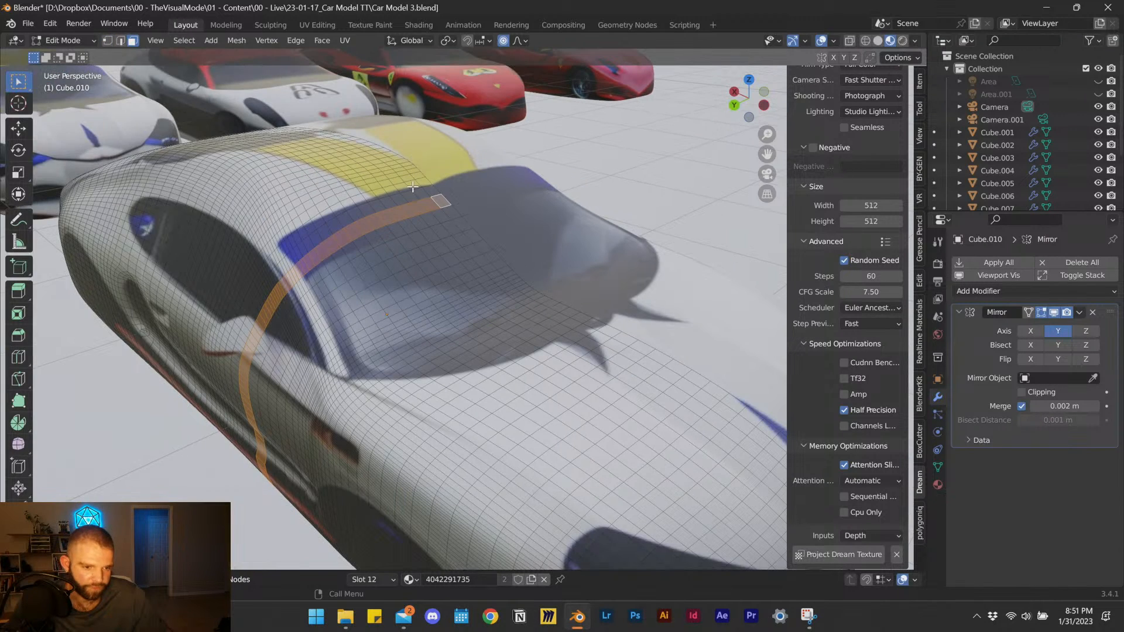
left_click(422, 191)
right_click(426, 185, "shift")
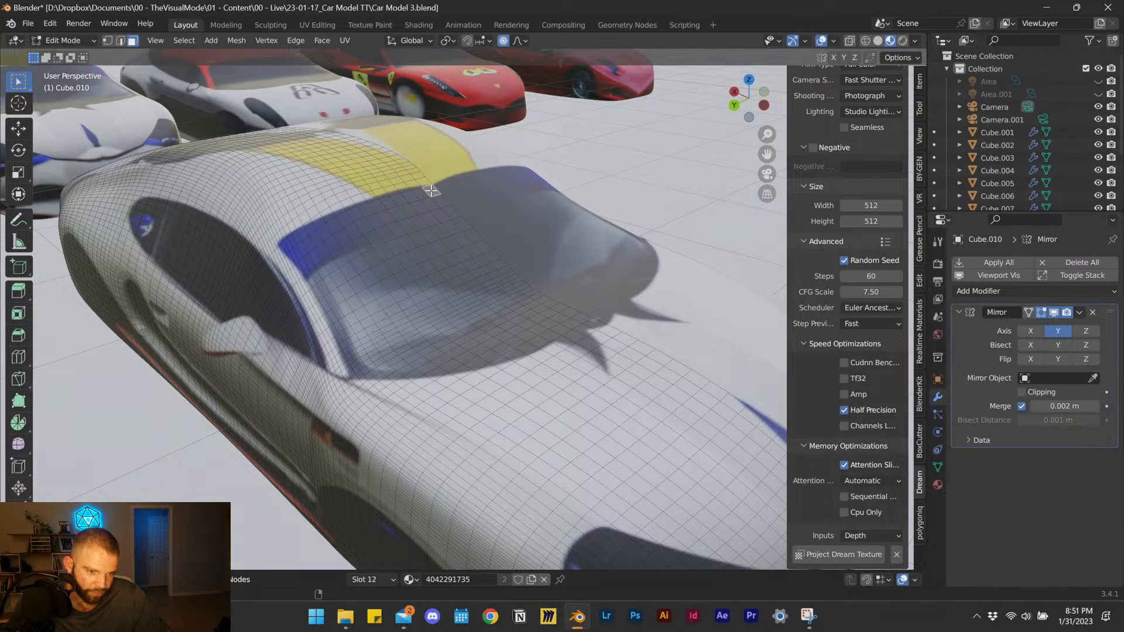
left_click(425, 192, "alt")
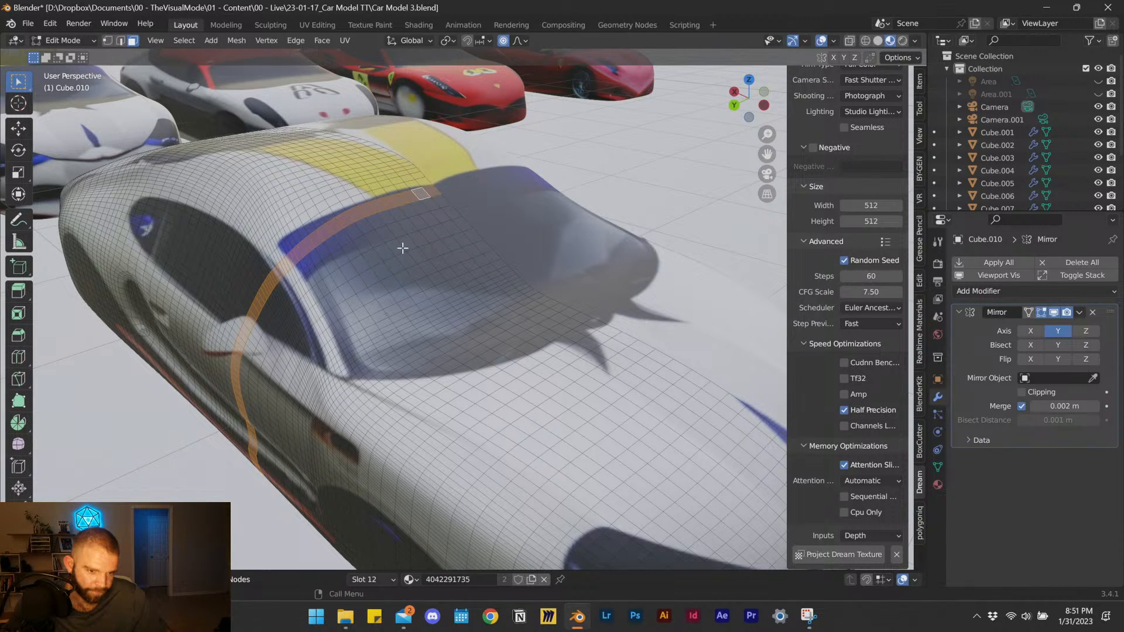
Add the face loop running along the windshield's lower edge to the selection.
left_click(529, 289, "alt+shift")
left_click(528, 291, "alt+shift")
left_click(523, 291, "alt+shift")
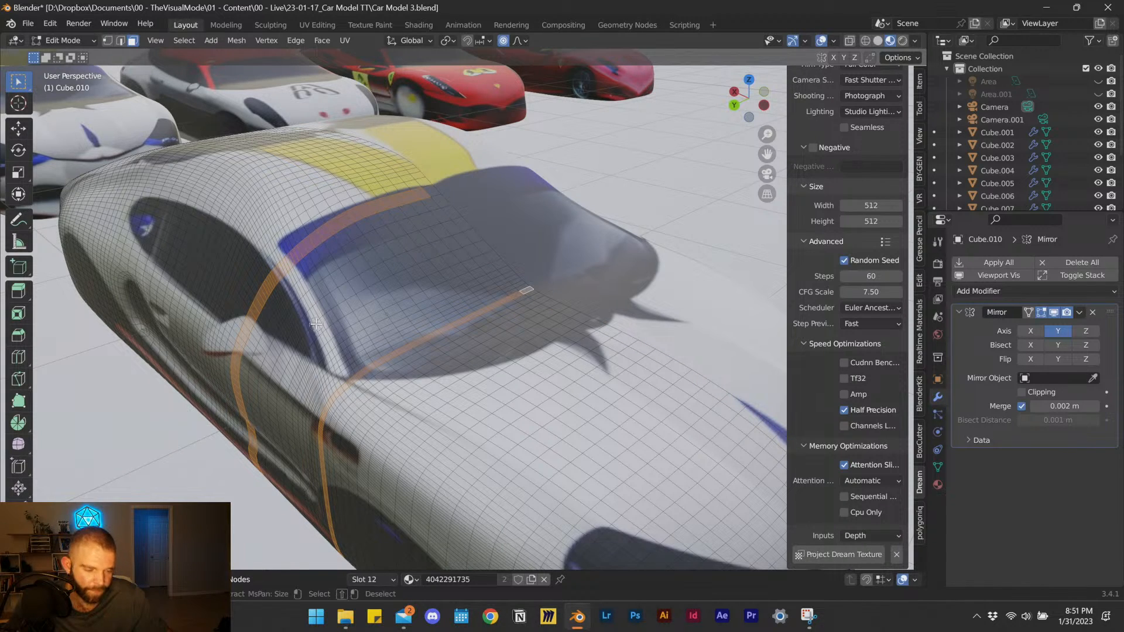
Using circle select, deselect the parts of both face loops that run beyond the windshield and down the car's side.
left_click(267, 280, "alt+shift")
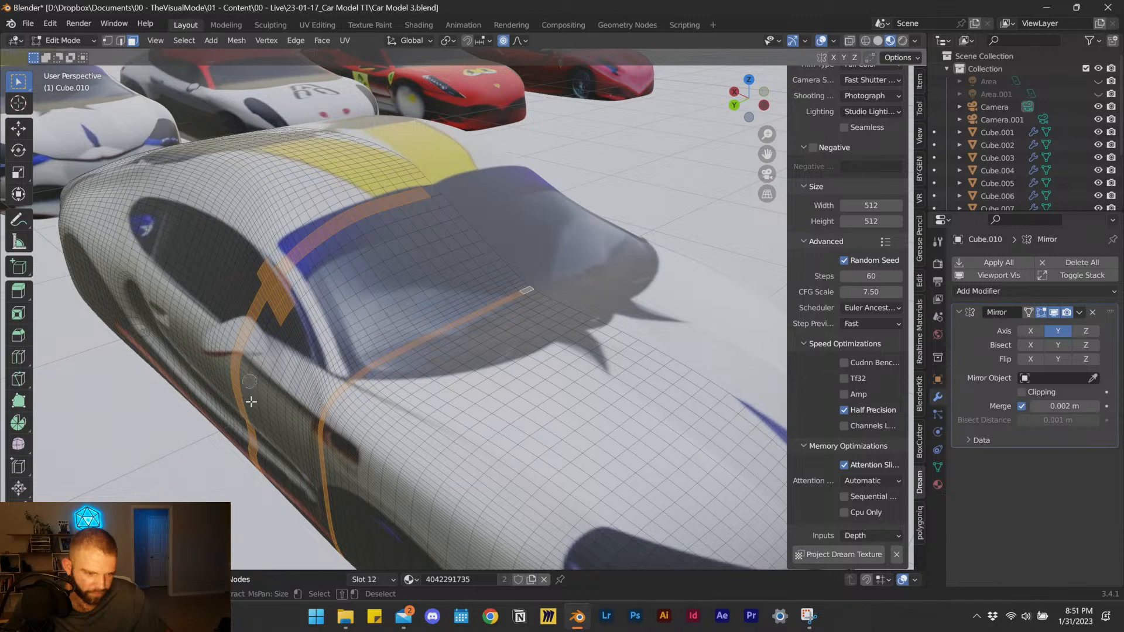
mouse_move(278, 298)
middle_mouse_down()
mouse_move(268, 276)
mouse_move(246, 319)
mouse_move(240, 413)
mouse_move(258, 465)
mouse_move(277, 311)
mouse_move(302, 290)
mouse_move(262, 270)
mouse_move(279, 283)
middle_mouse_up()
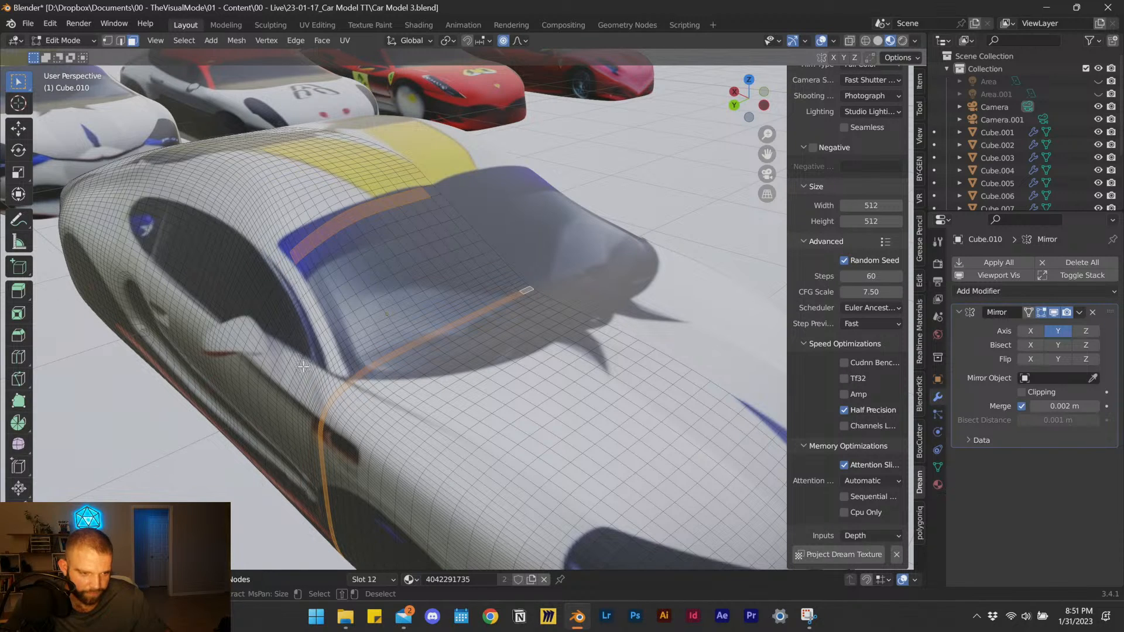
middle_click_drag(322, 423, 320, 397)
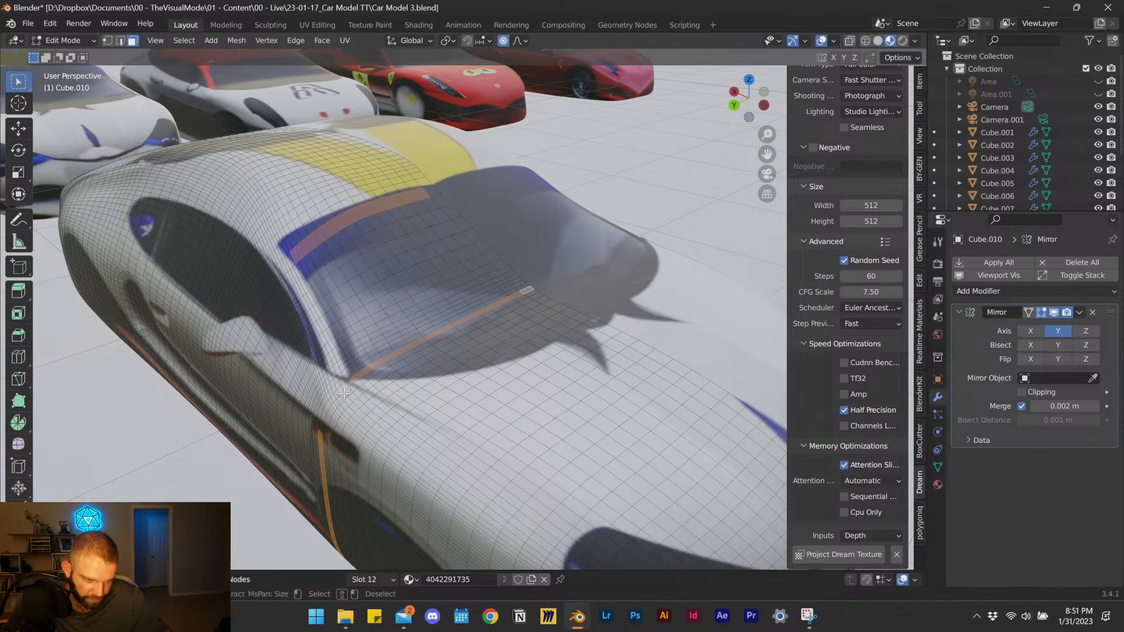
mouse_move(331, 459)
middle_mouse_down()
mouse_move(322, 508)
mouse_move(342, 554)
mouse_move(316, 426)
middle_mouse_up()
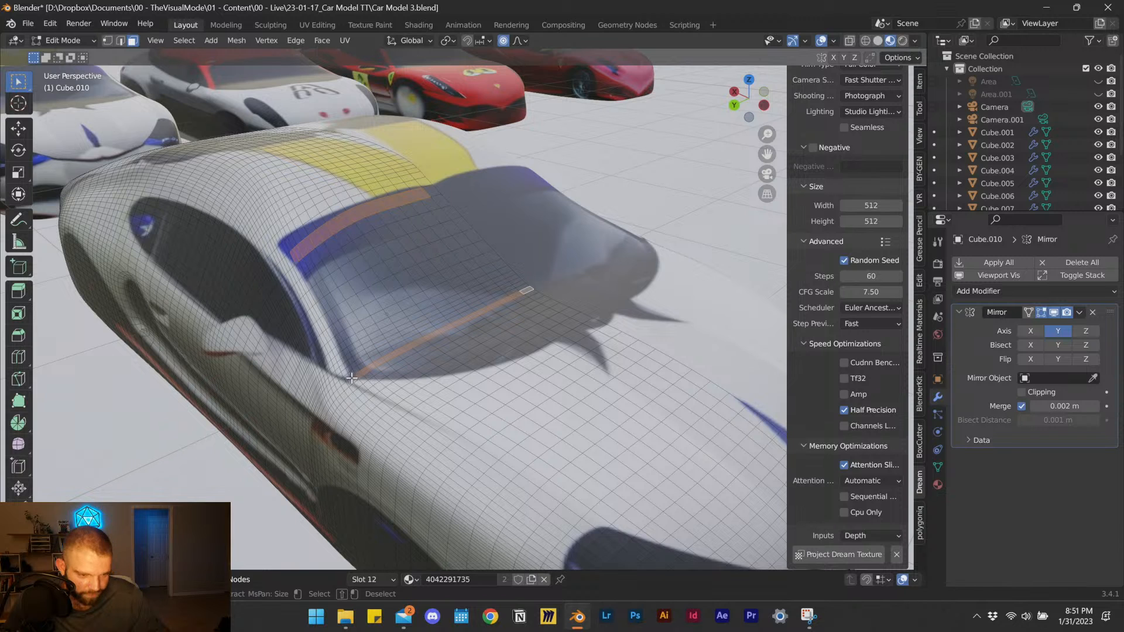
Paint-select the faces along the windshield's side edge to connect the upper and lower strips.
scroll(353, 377, "up", 4)
scroll(328, 369, "down", 3)
middle_click_drag(282, 361, 381, 349, "shift")
scroll(340, 355, "up", 3)
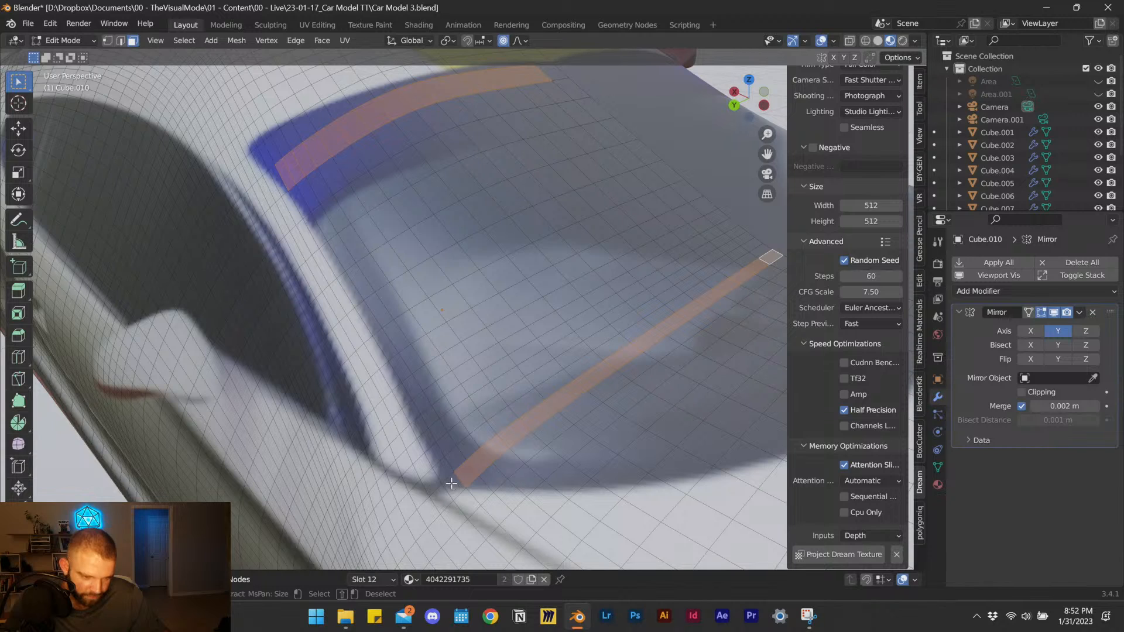
mouse_move(453, 485)
left_mouse_down()
mouse_move(351, 256)
mouse_move(309, 190)
left_mouse_up()
mouse_move(347, 243)
left_mouse_down()
mouse_move(404, 333)
mouse_move(450, 456)
left_mouse_up()
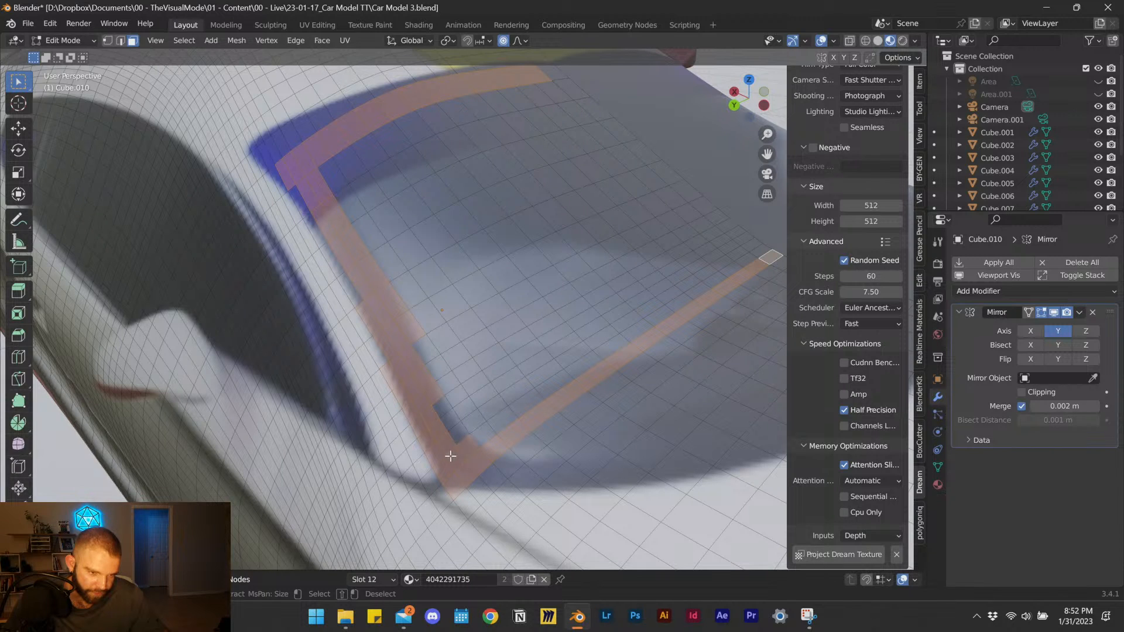
key("Escape")
Circle-select the remaining faces inside the windshield half, including its upper outer corner.
scroll(445, 450, "down", 6)
scroll(491, 369, "up", 5)
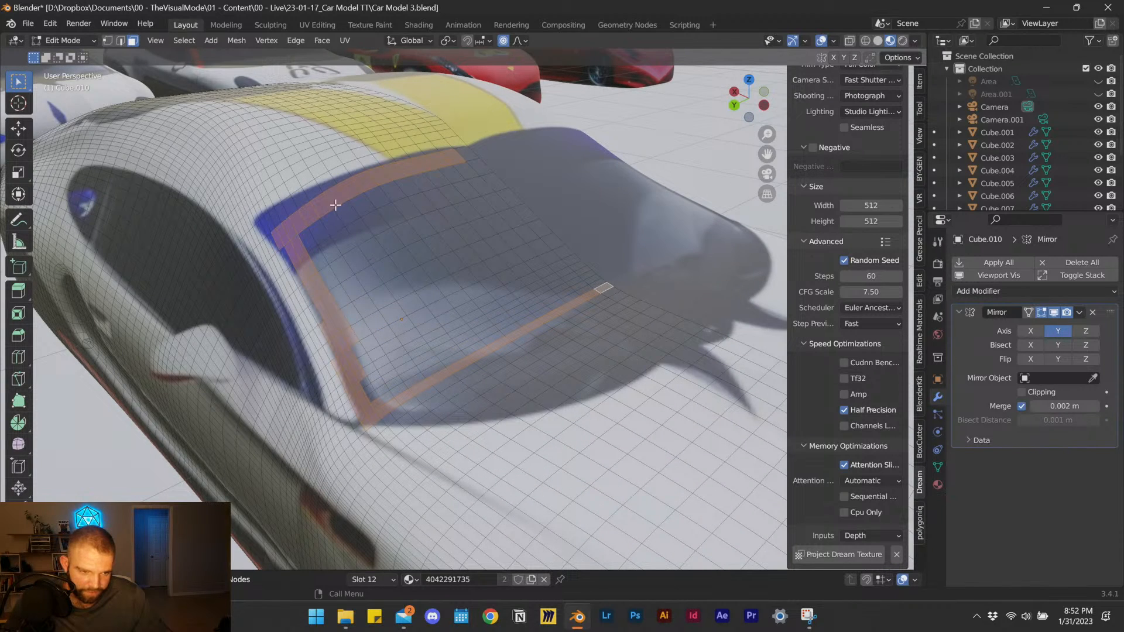
key("c")
mouse_move(474, 277)
left_mouse_down()
mouse_move(534, 214)
mouse_move(375, 245)
mouse_move(415, 369)
mouse_move(366, 381)
mouse_move(498, 269)
mouse_move(540, 250)
left_mouse_up()
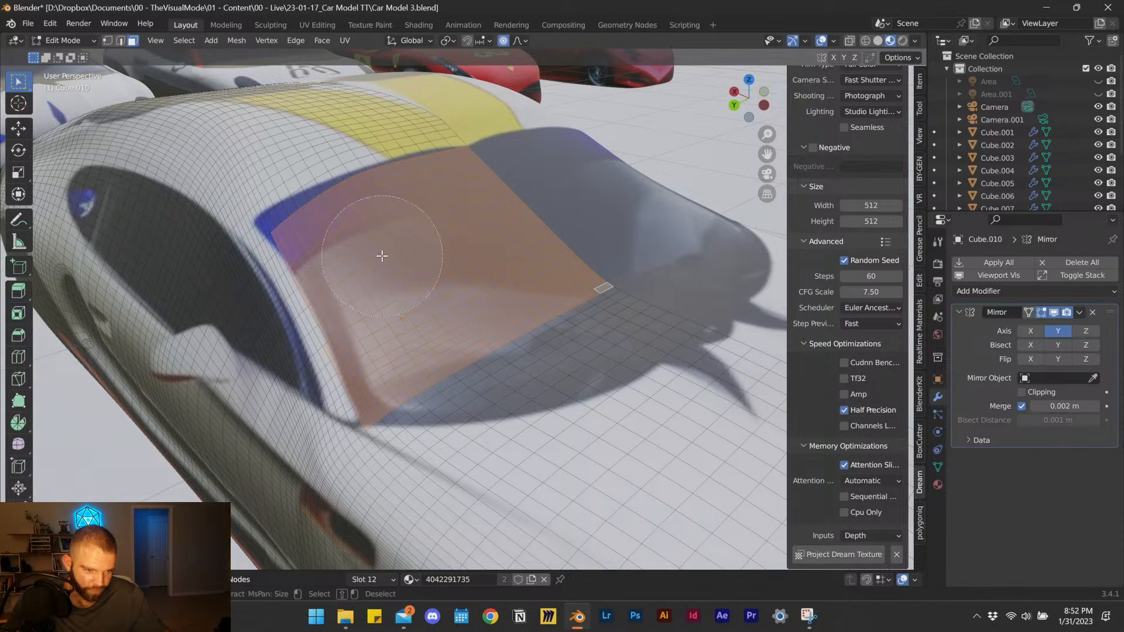
scroll(351, 220, "up", 8)
left_click_drag(322, 201, 273, 222)
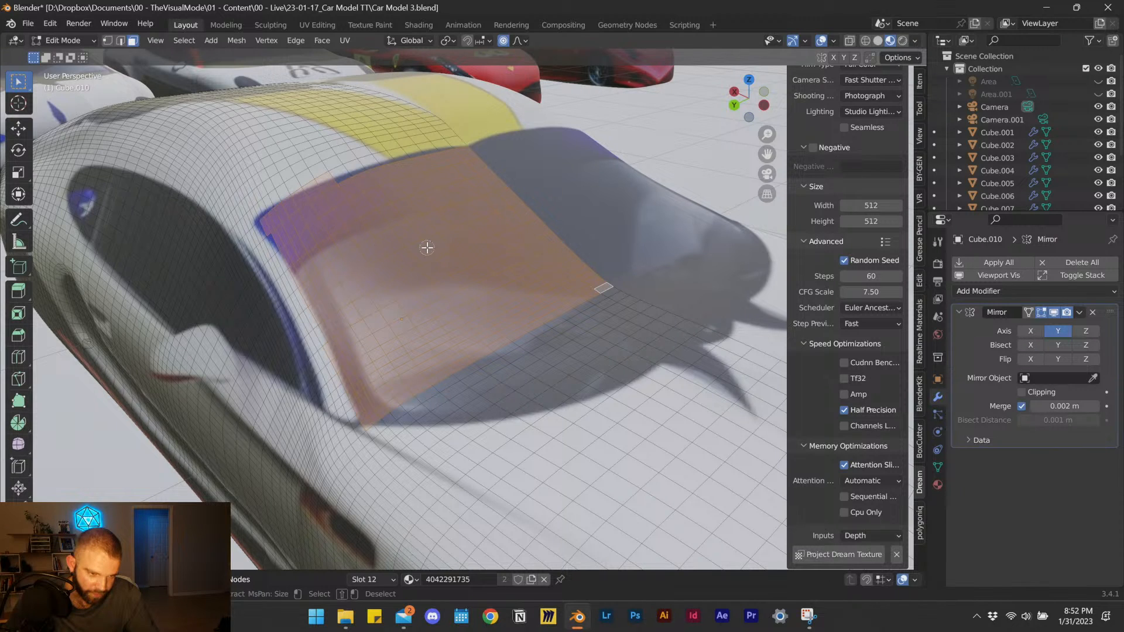
Move the windshield faces about -0.0178 m along Z, shift them slightly along X, and inspect the car in object mode.
key("g")
key("z")
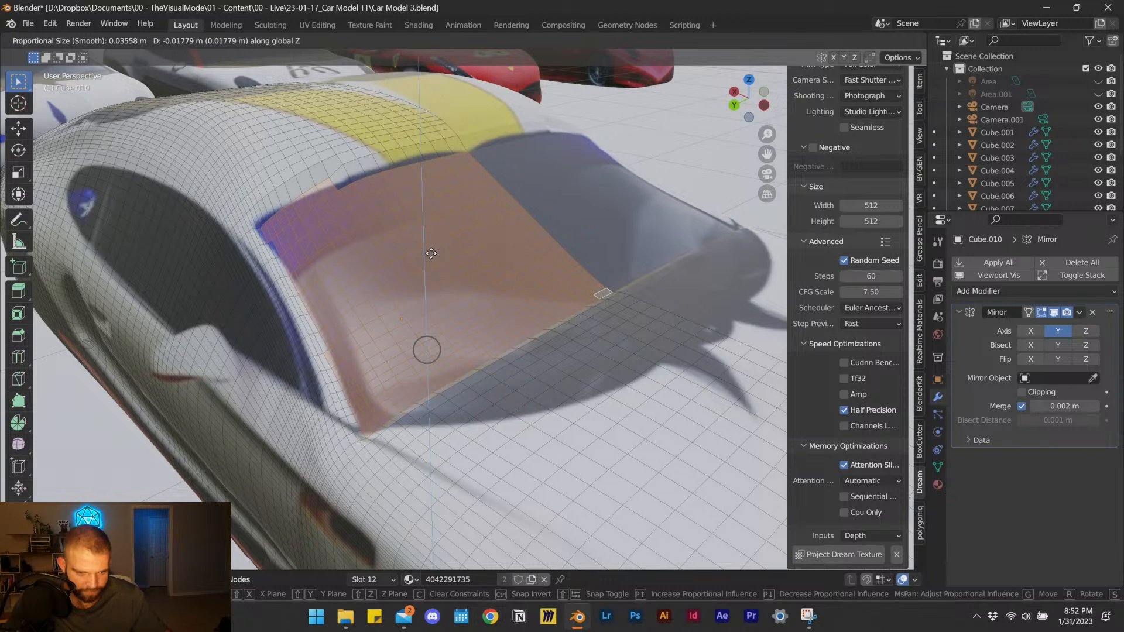
left_click(430, 253)
key("g")
key("x")
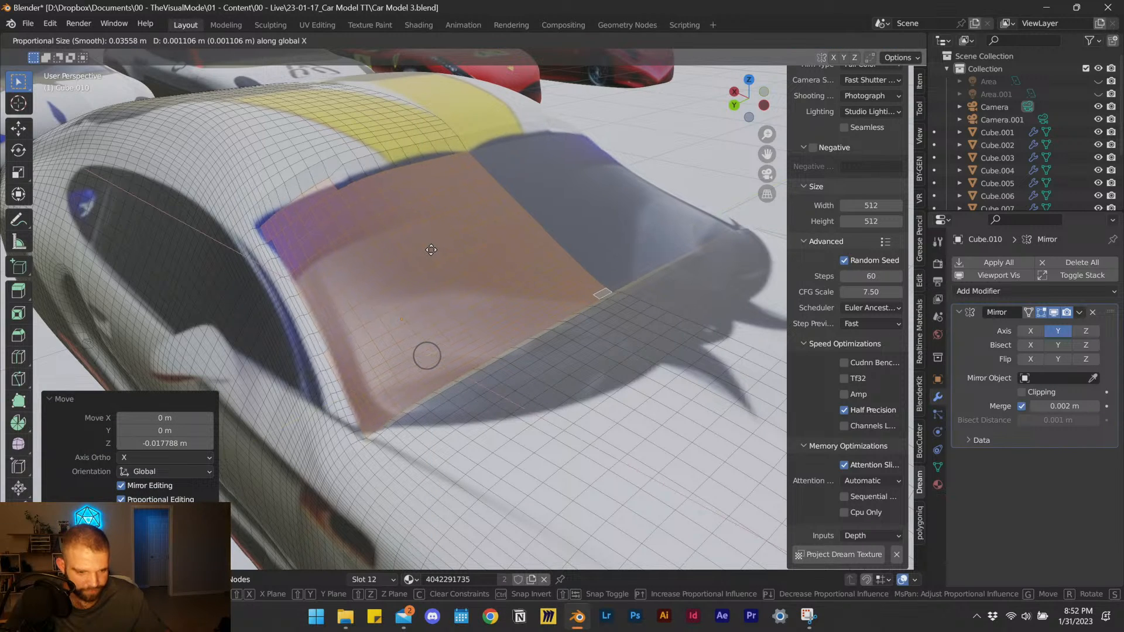
left_click(426, 247)
mouse_move(427, 281)
middle_mouse_down()
mouse_move(524, 237)
mouse_move(437, 280)
middle_mouse_up()
scroll(474, 266, "down", 2)
scroll(476, 266, "down", 1)
key("Tab")
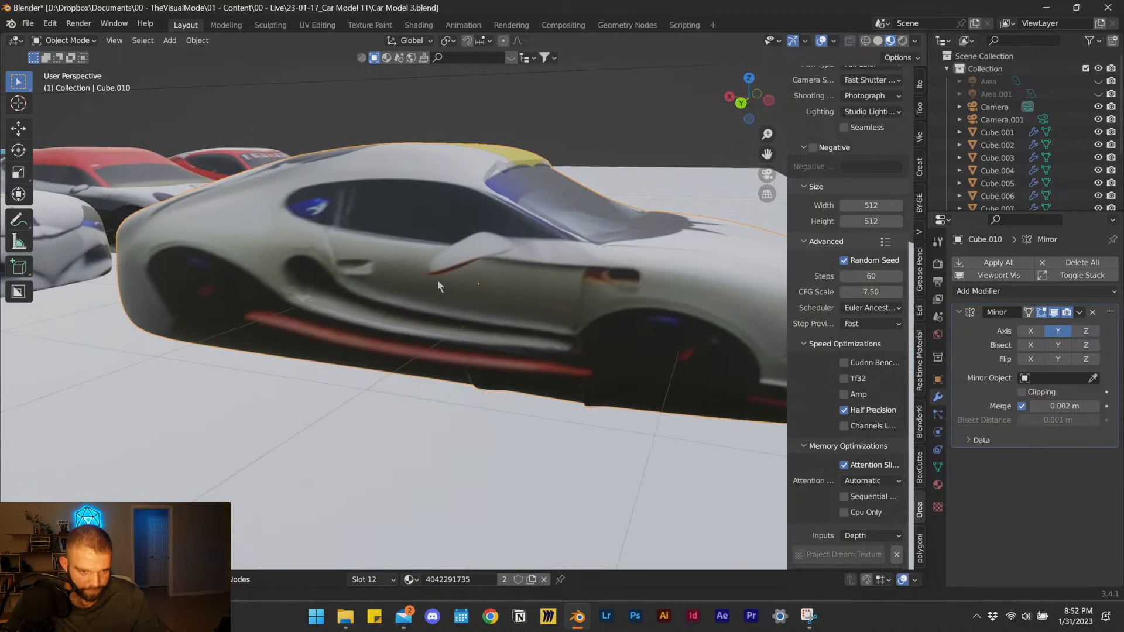
Switch to Snipping Tool, examine the race car photo's hood and windshield, undo the pen stroke, and return to Blender.
left_click(807, 616)
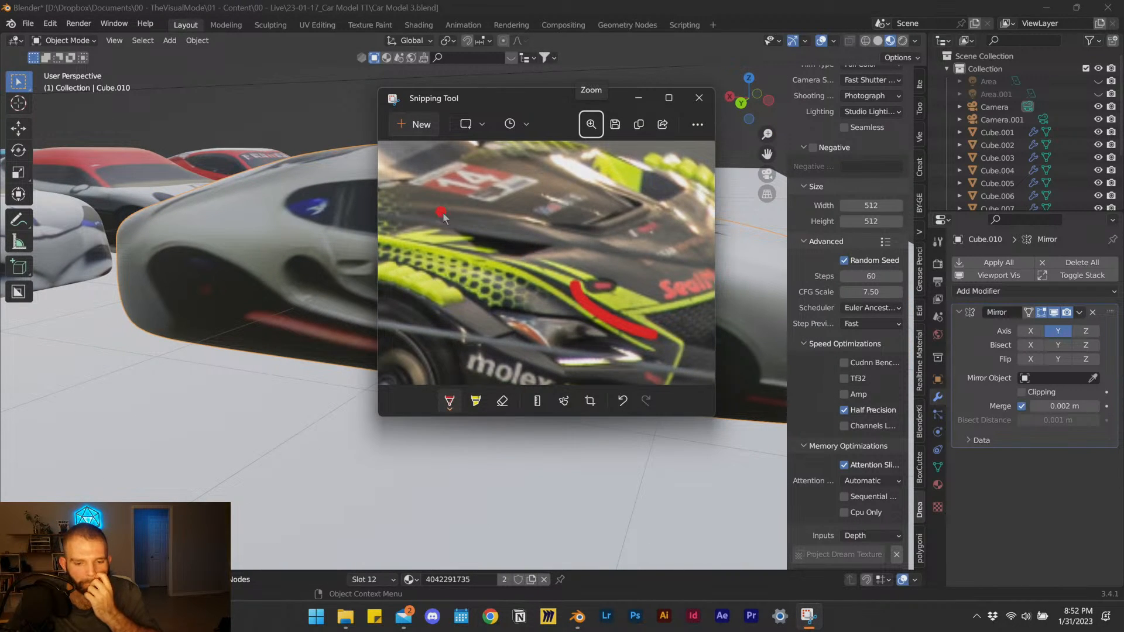
left_click_drag(443, 213, 557, 280)
key("ctrl+z")
scroll(429, 194, "down", 5, "ctrl")
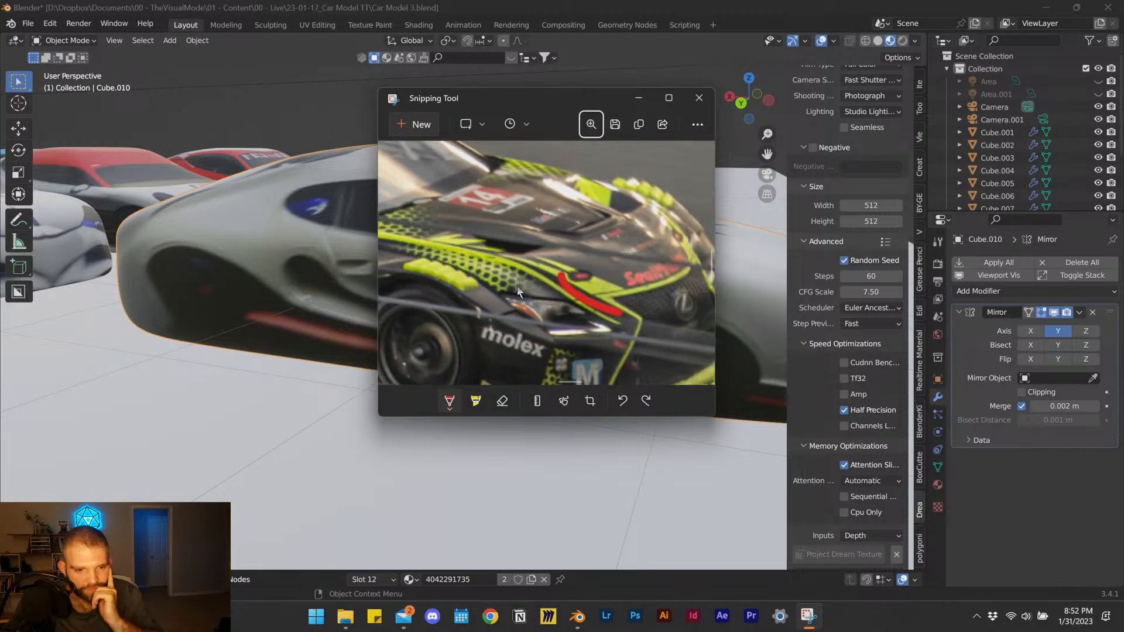
scroll(431, 262, "up", 3, "ctrl")
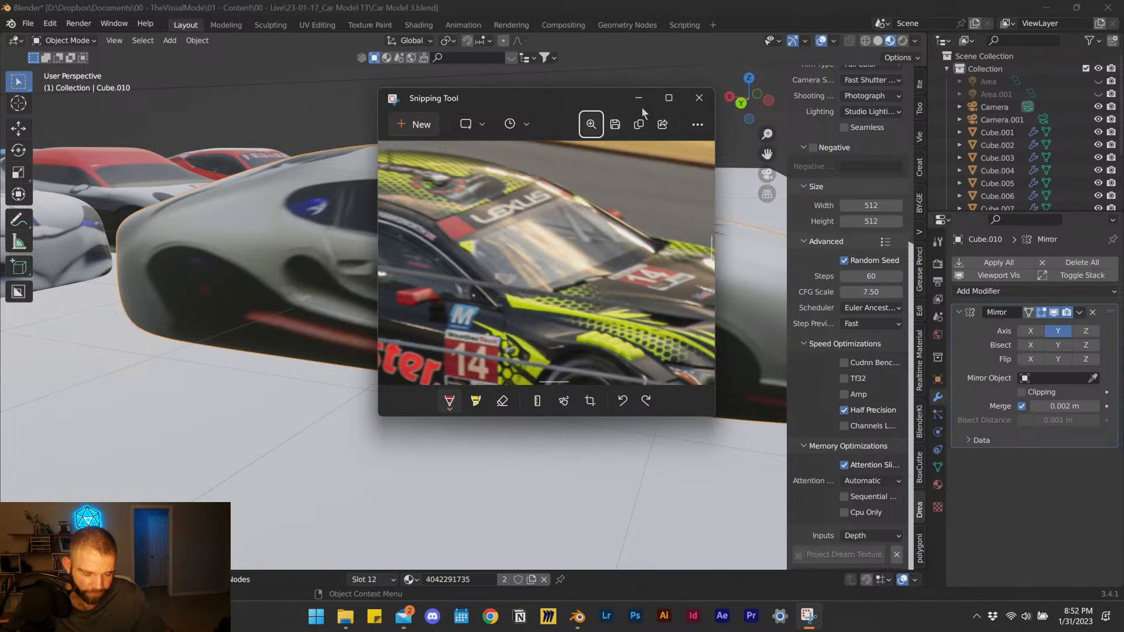
left_click(302, 235)
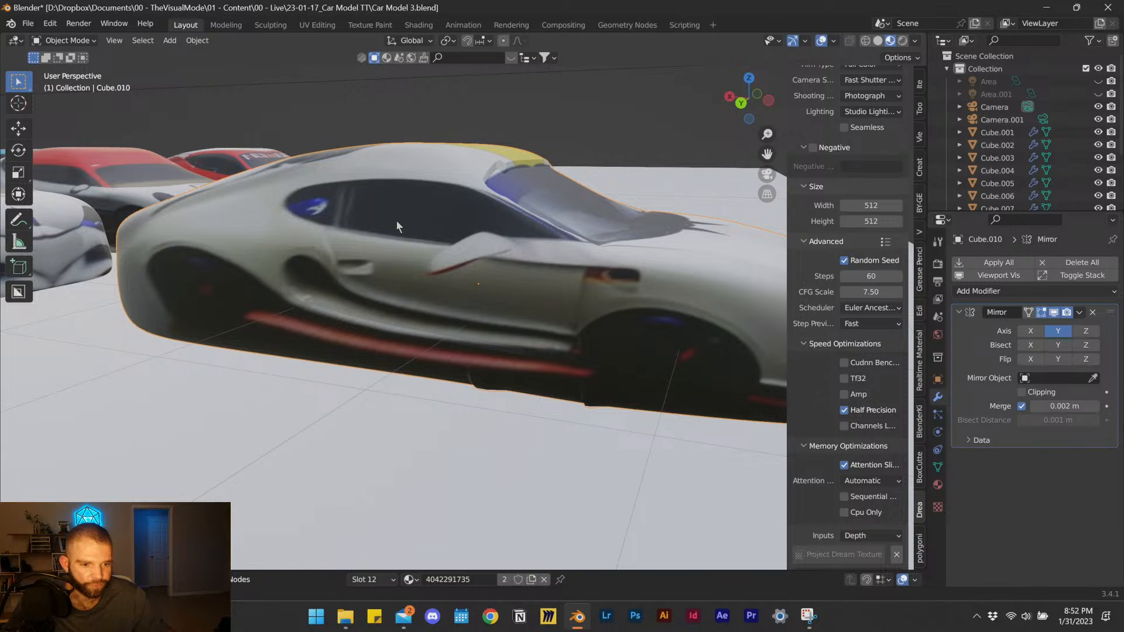
Open the car in the Sculpting workspace and frame the recessed windshield's upper edge.
middle_click_drag(397, 226, 260, 26)
left_click(270, 24)
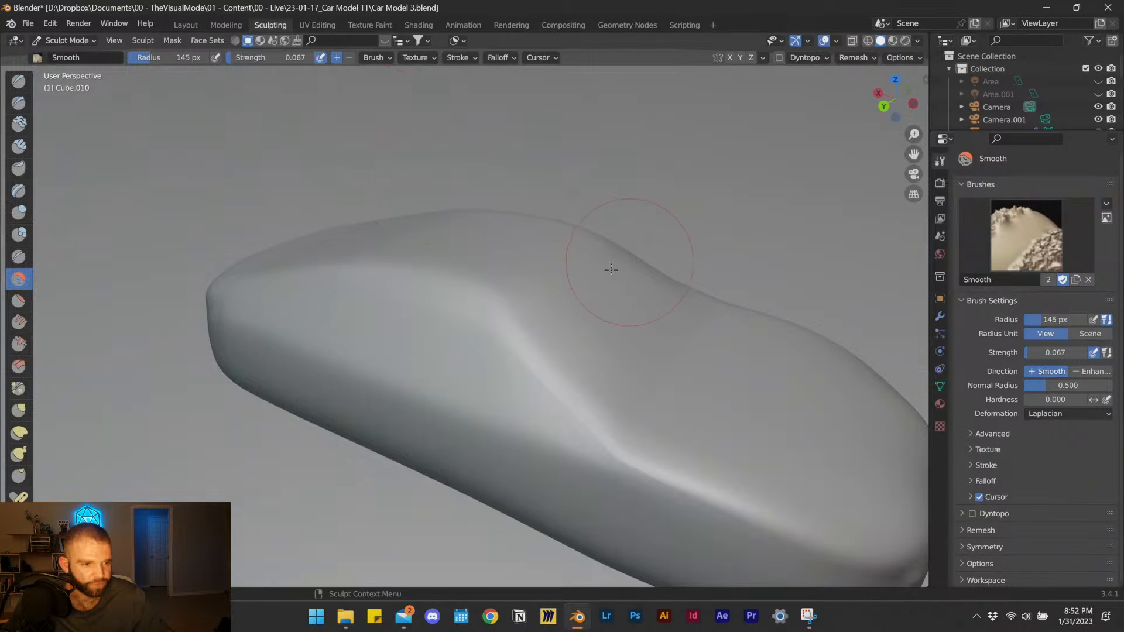
scroll(534, 298, "up", 1)
scroll(394, 248, "down", 5)
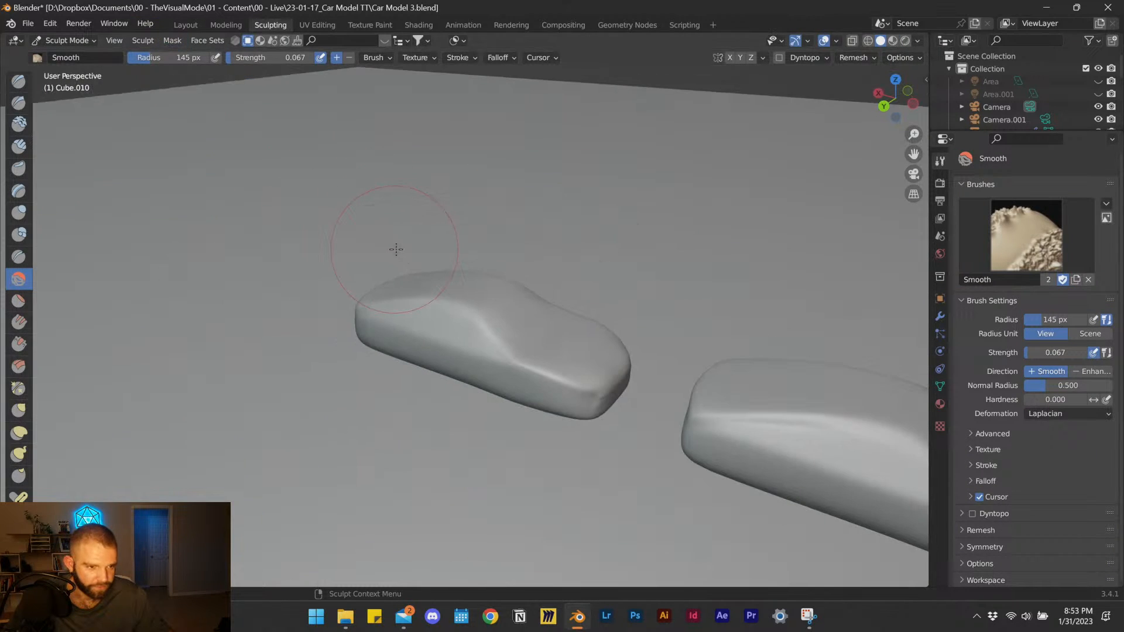
scroll(417, 257, "down", 4)
middle_click_drag(743, 418, 375, 301, "shift")
scroll(376, 301, "up", 4)
scroll(407, 308, "down", 6)
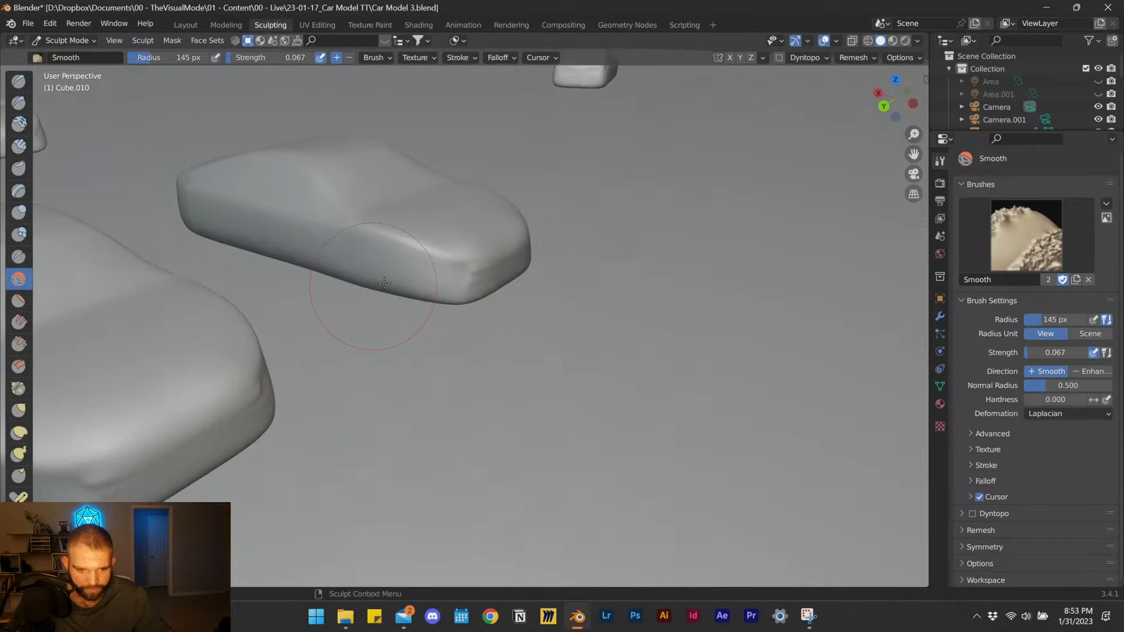
scroll(464, 389, "up", 10)
scroll(470, 362, "down", 5)
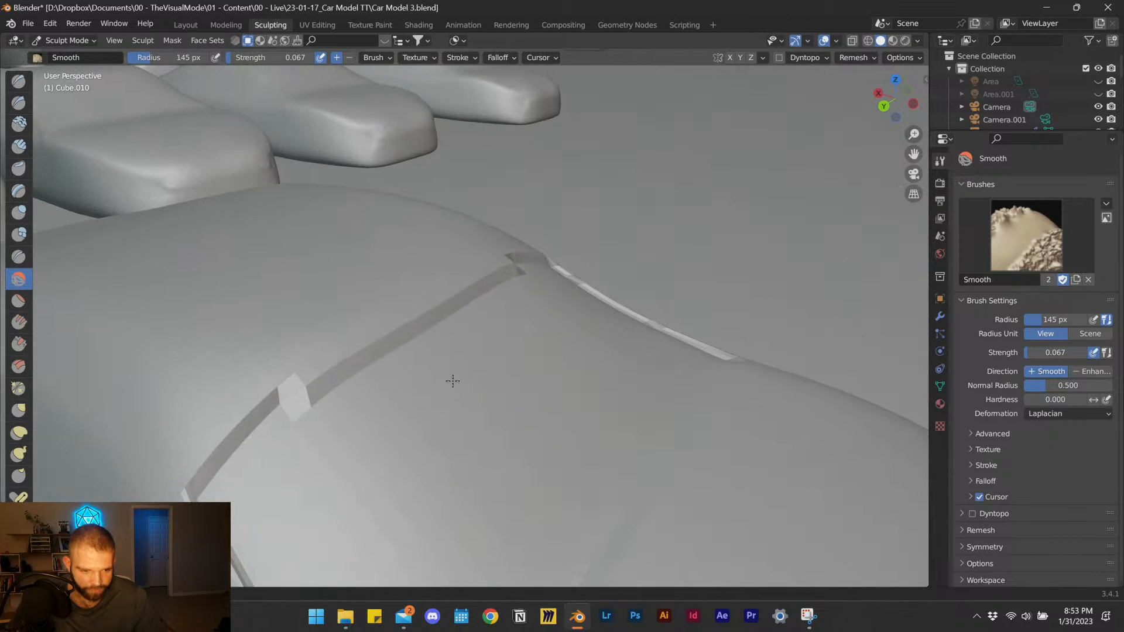
scroll(386, 393, "down", 6)
scroll(383, 395, "up", 6)
Try smoothing the windshield's upper edge with the Smooth brush at radius 136 px and strength 0.503, and undo the stroke.
key("shift+f")
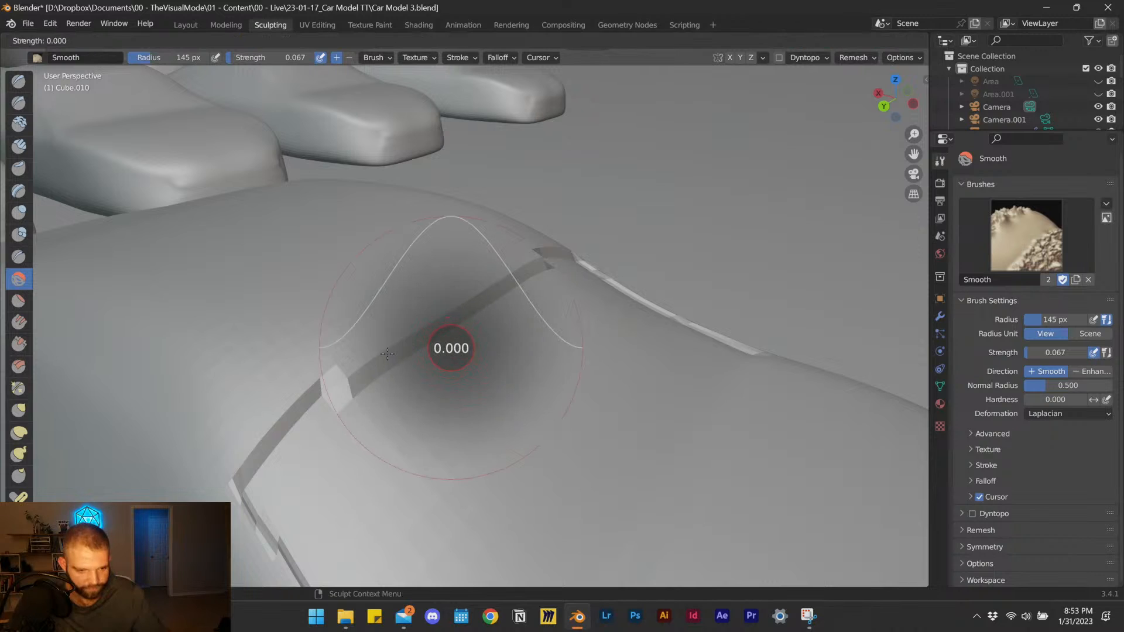
left_click(481, 380)
key("f")
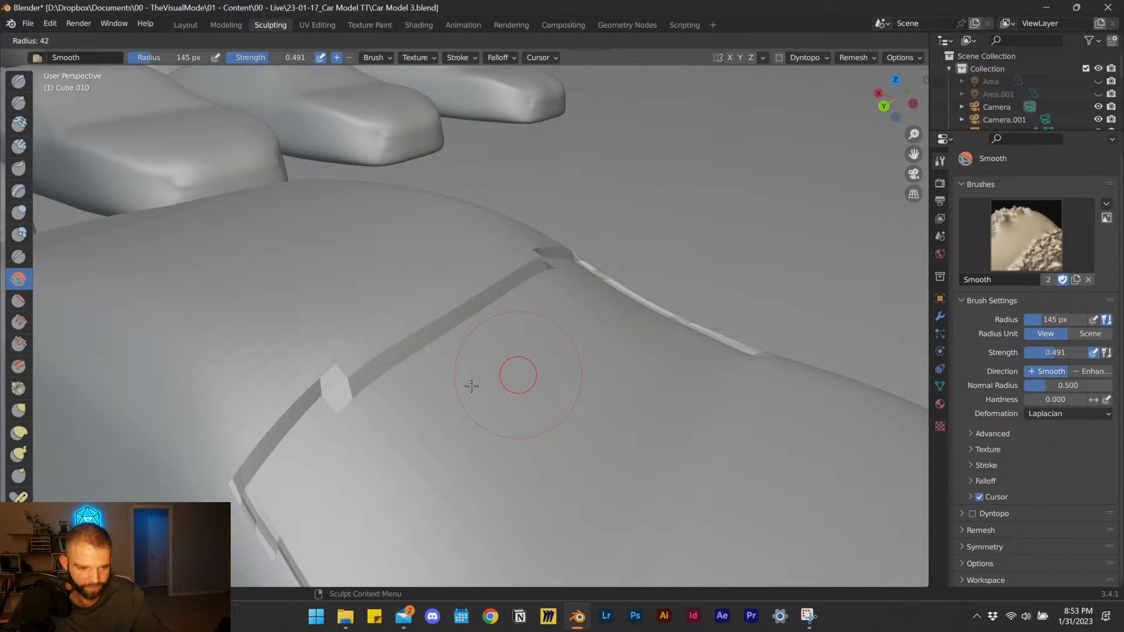
left_click(470, 384)
key("f")
left_click(417, 416)
key("shift+f")
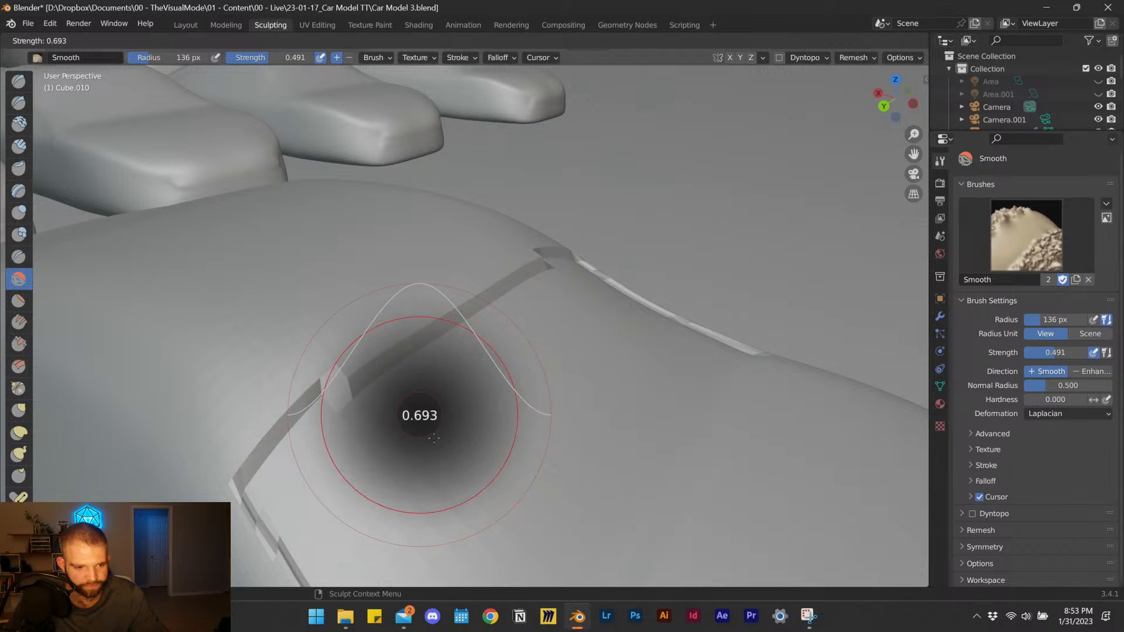
left_click(368, 403)
left_click_drag(368, 403, 446, 334)
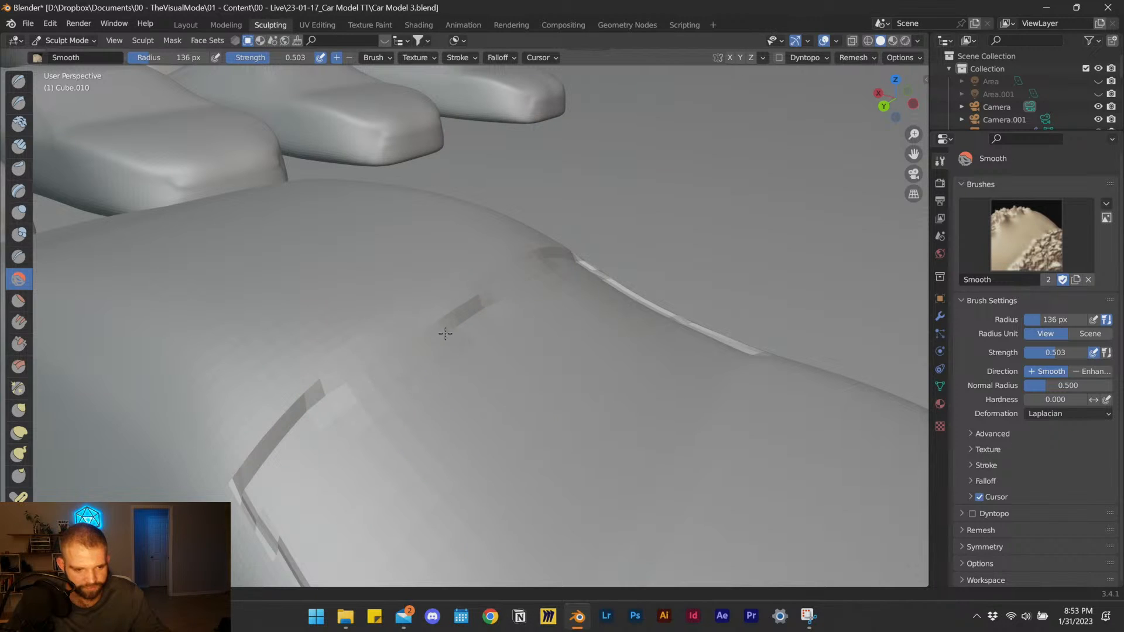
key("ctrl+z")
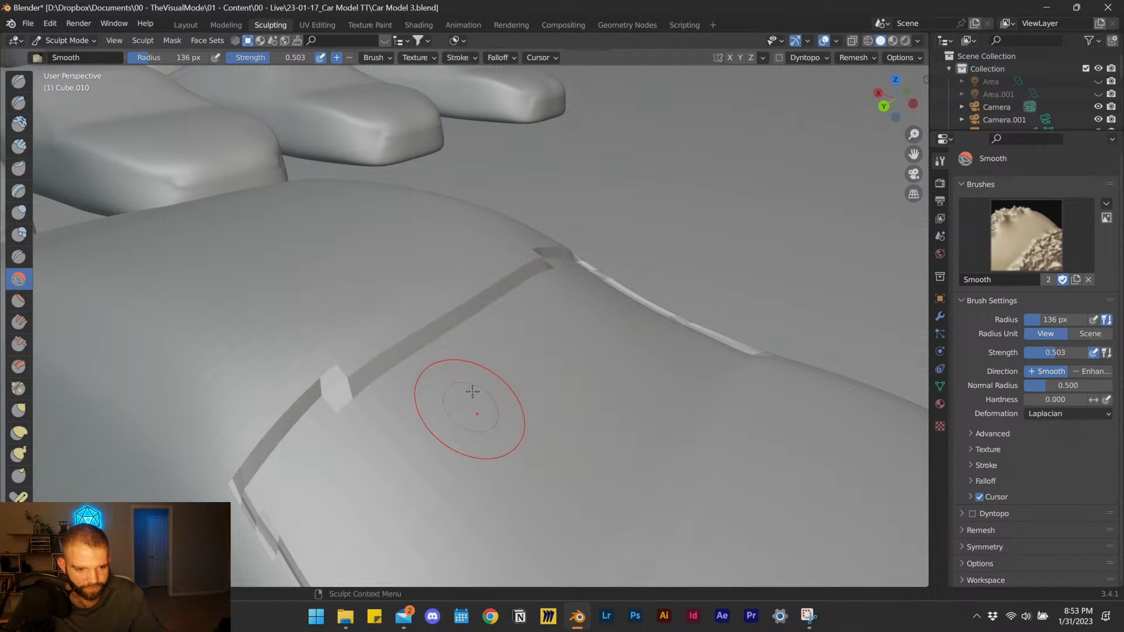
Set the Smooth brush to radius 150 px and strength 0.099 and soften the windshield's upper edge.
key("f")
left_click(423, 400)
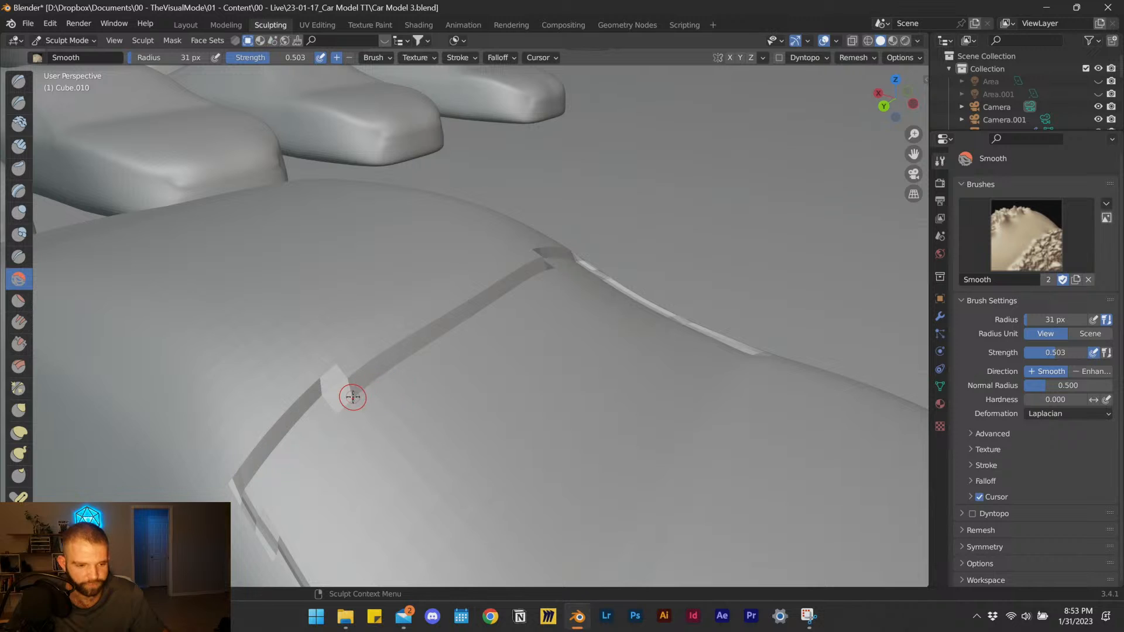
key("f")
left_click(452, 409)
key("shift+f")
left_click(434, 410)
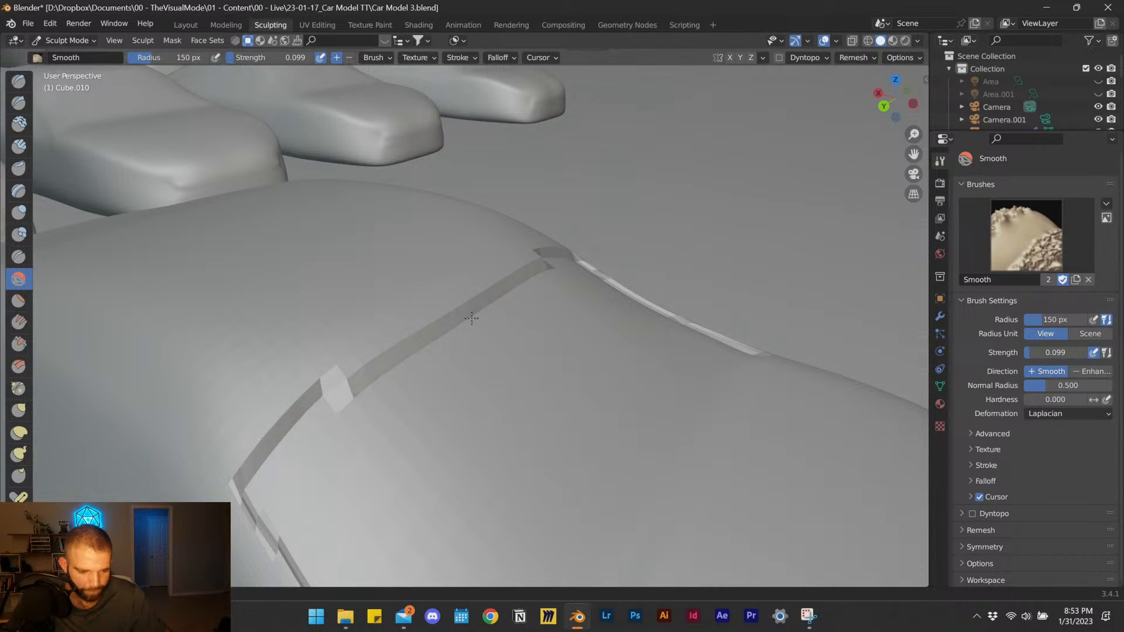
mouse_move(324, 384)
left_mouse_down()
mouse_move(468, 311)
mouse_move(292, 421)
mouse_move(497, 313)
left_mouse_up()
left_click_drag(526, 256, 317, 384)
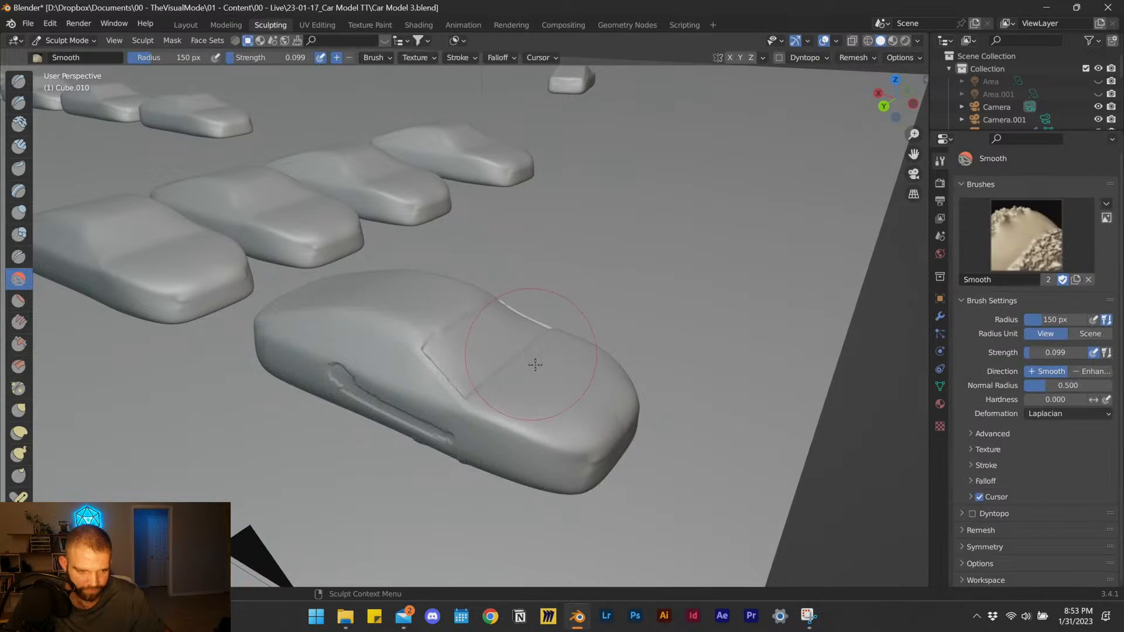
Return to the Layout workspace and inspect the textured car from the side and front.
left_click(185, 24)
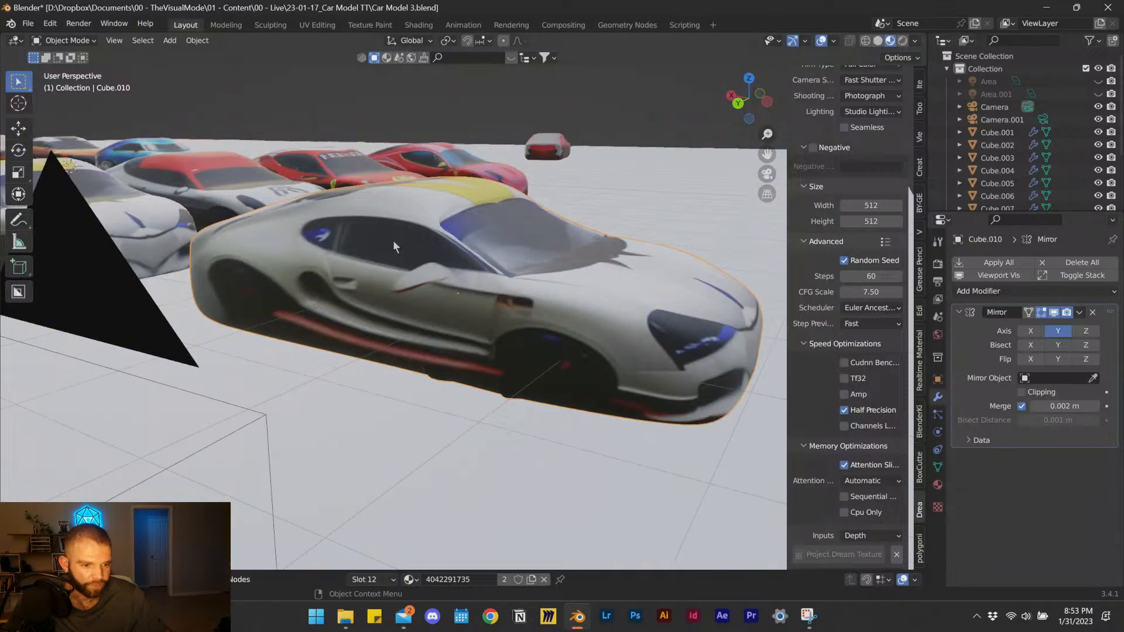
middle_click_drag(423, 226, 287, 245)
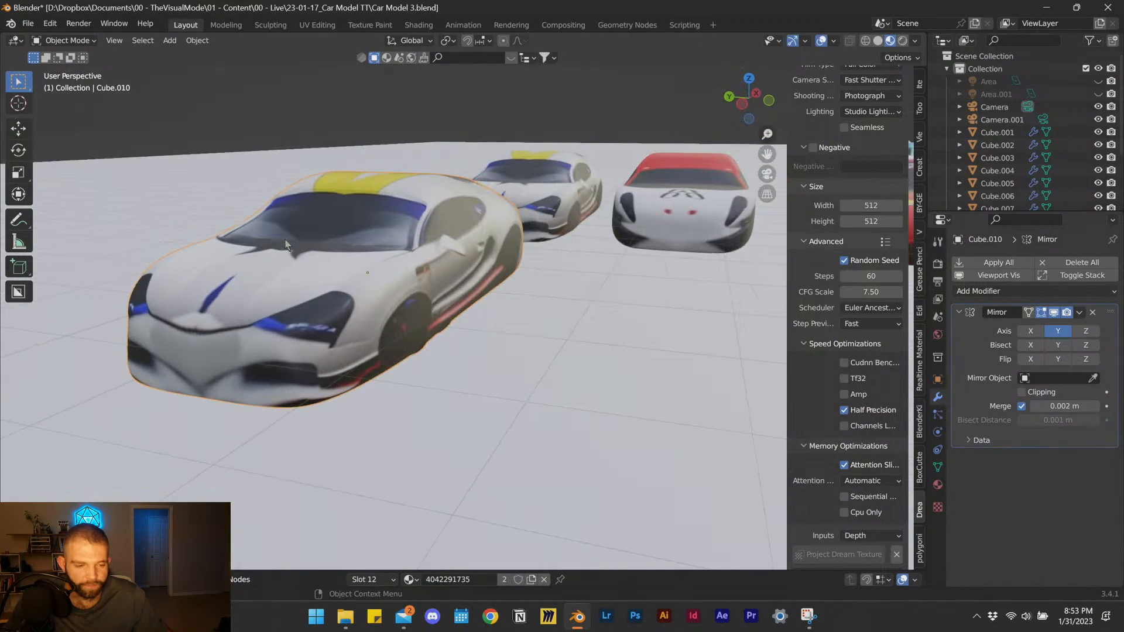
middle_click_drag(400, 293, 502, 364)
Reopen the car's mesh in edit mode and circle-select the faces covering the dark headlight area.
key("Tab")
scroll(581, 317, "up", 3)
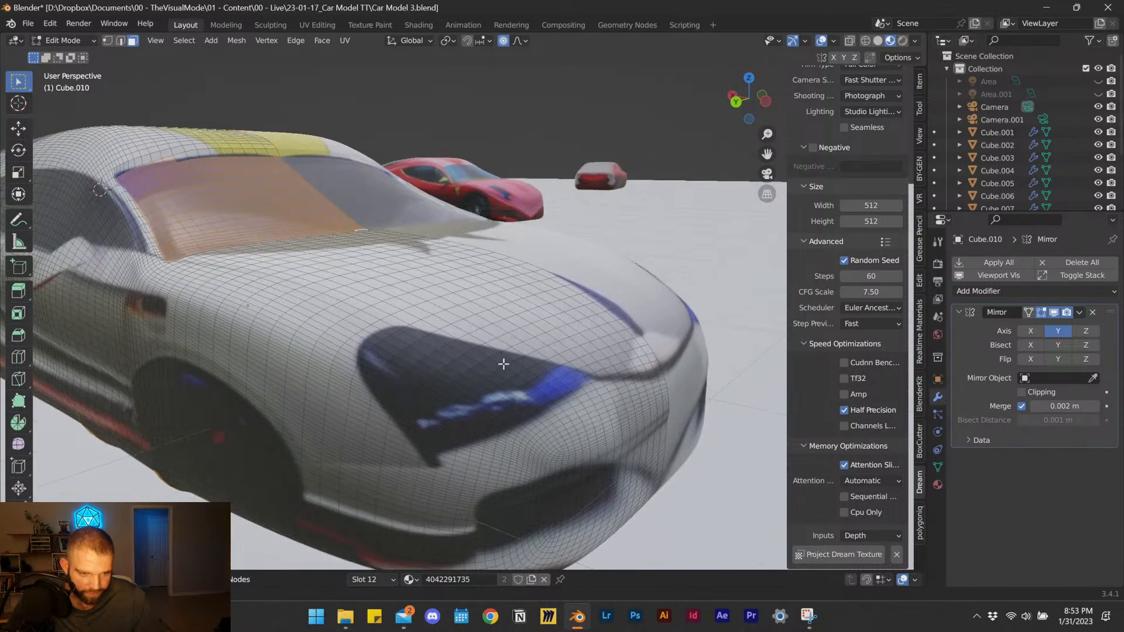
left_click(479, 378)
key("c")
mouse_move(476, 378)
left_mouse_down()
mouse_move(444, 381)
mouse_move(390, 345)
mouse_move(378, 375)
mouse_move(426, 440)
mouse_move(464, 418)
mouse_move(543, 404)
mouse_move(548, 384)
mouse_move(489, 377)
left_mouse_up()
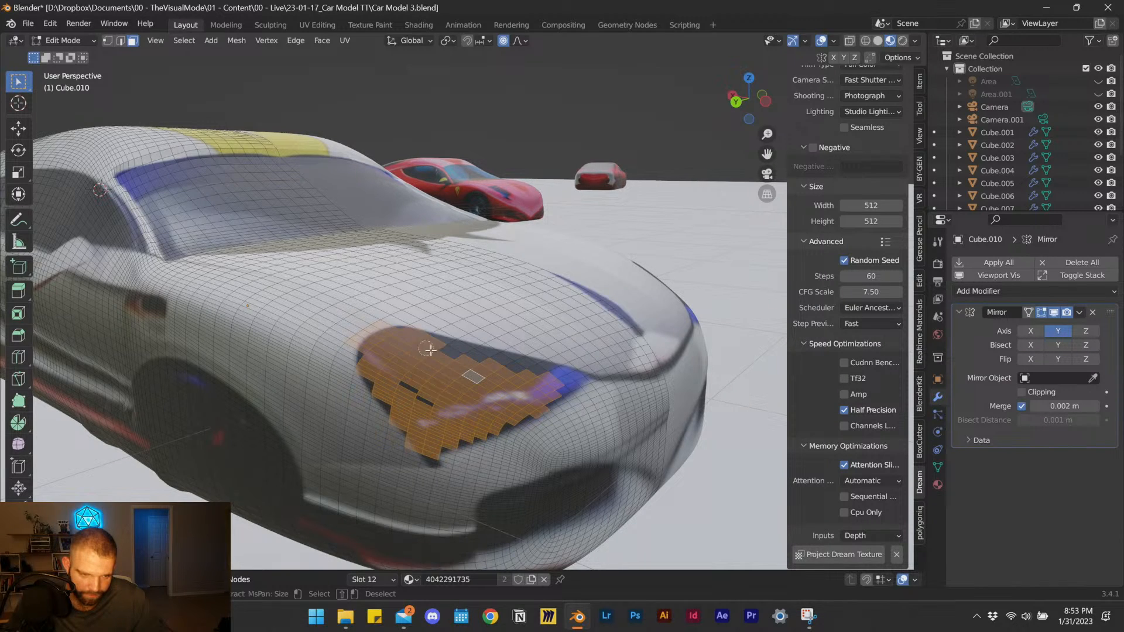
left_click_drag(430, 349, 504, 371)
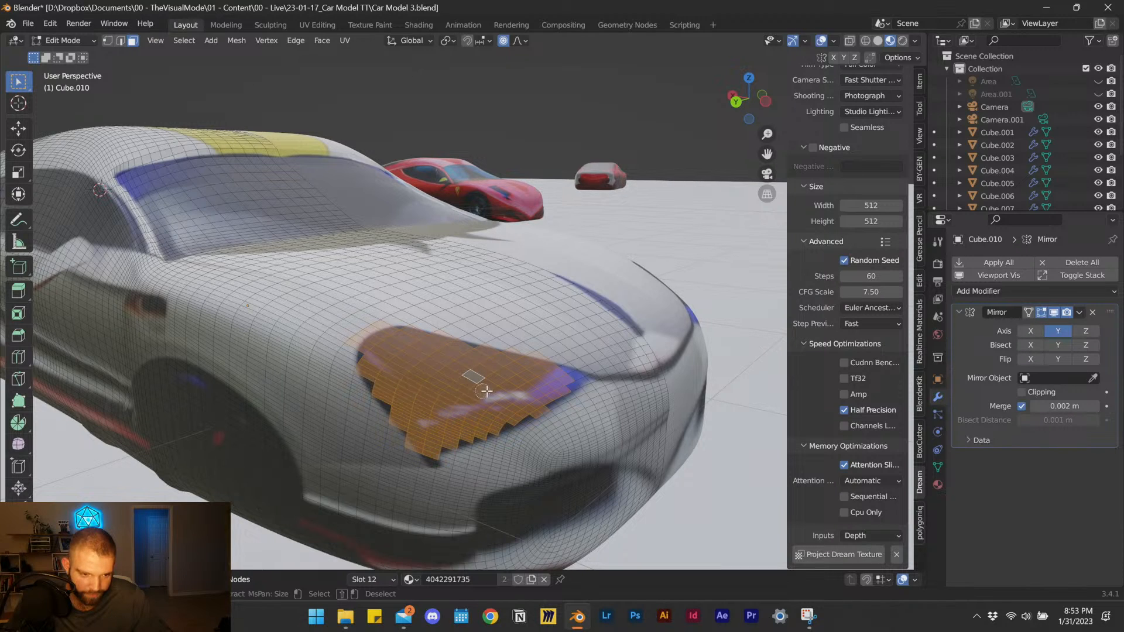
Recess the selected headlight faces along X by 0.035458 m, move them about another 0.023 m along X, and return to object mode.
key("g")
key("x")
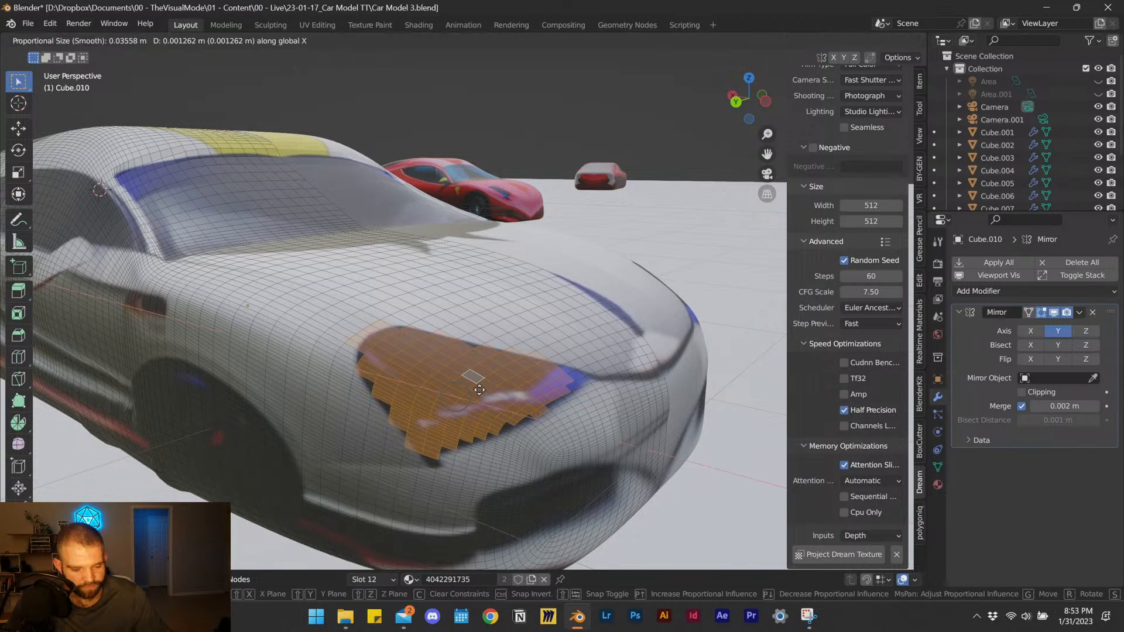
left_click(474, 393)
key("g")
key("z")
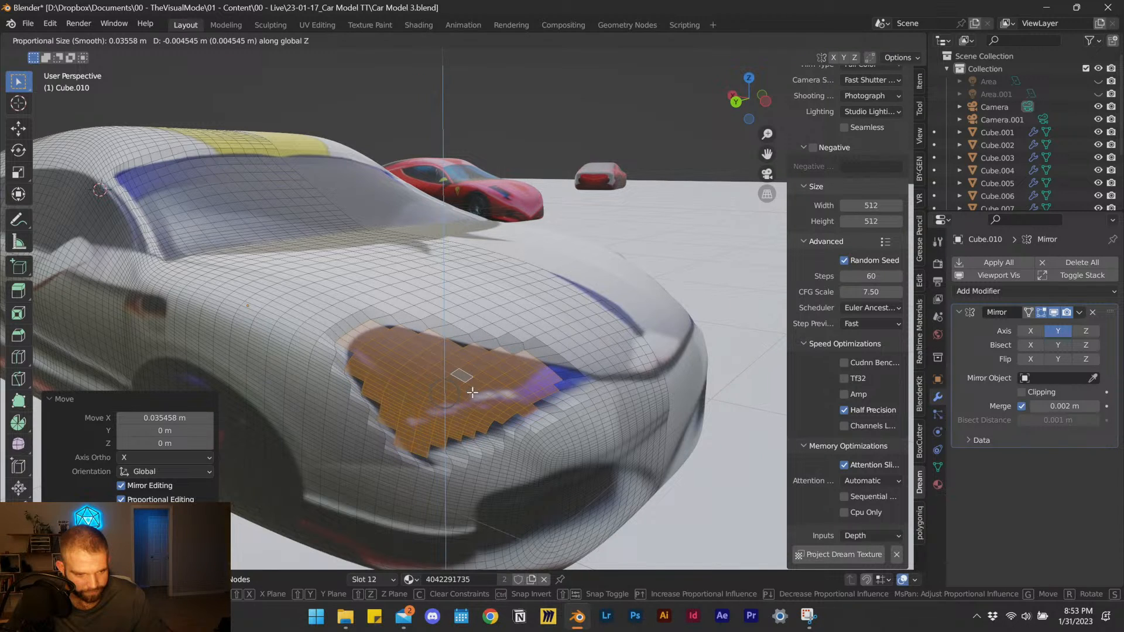
key("y")
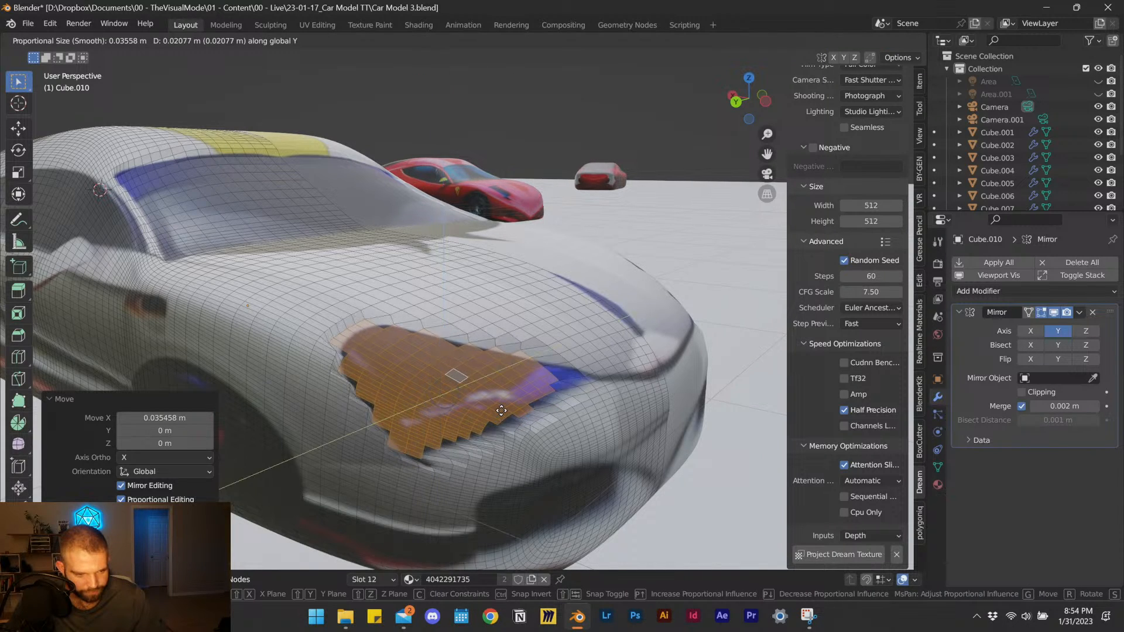
key("x")
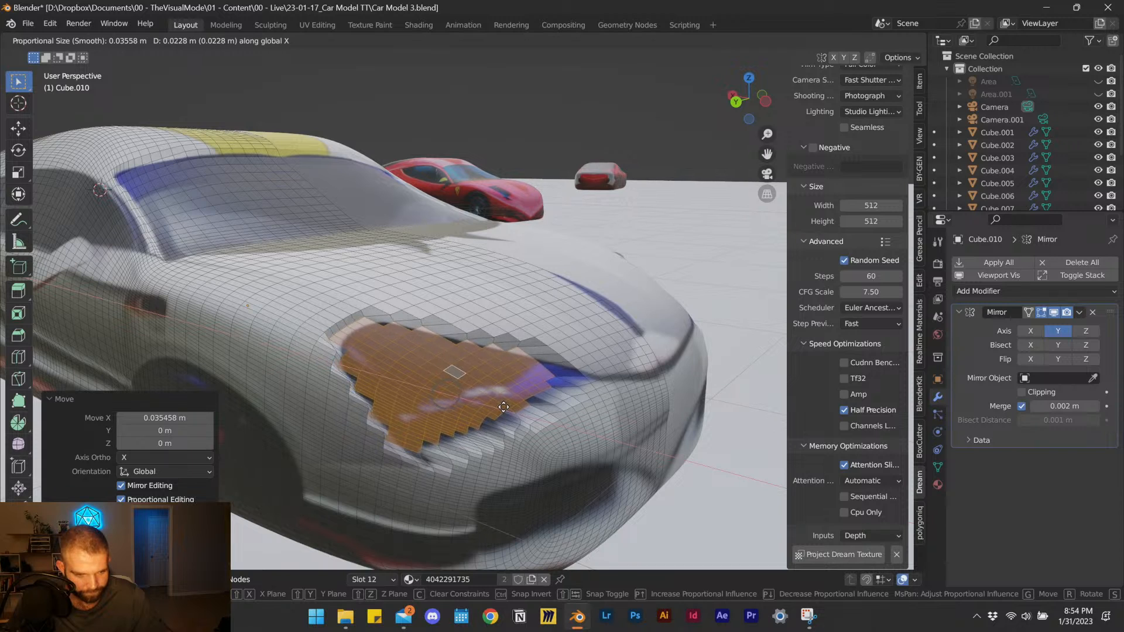
left_click(504, 407)
key("Tab")
Examine the recessed headlight on the car in both the Sculpting and Layout workspaces.
middle_click_drag(510, 445, 519, 420)
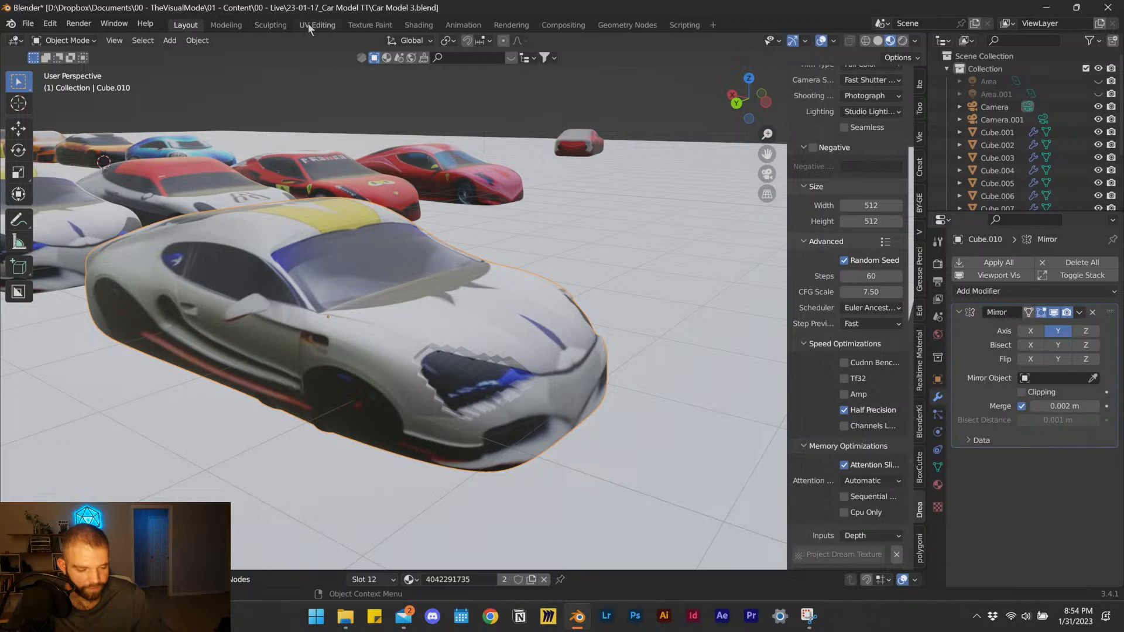
left_click(280, 27)
scroll(540, 435, "up", 5)
scroll(576, 460, "down", 5)
mouse_move(581, 456)
left_mouse_down()
mouse_move(557, 468)
mouse_move(532, 438)
mouse_move(574, 441)
mouse_move(541, 431)
left_mouse_up()
key("Tab")
key("Tab")
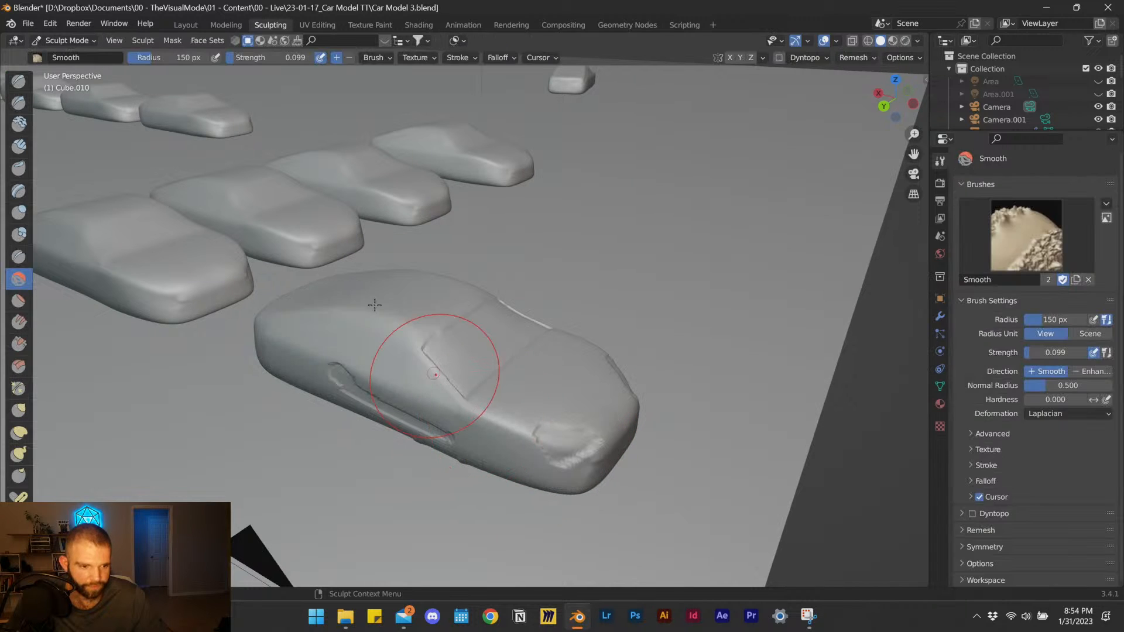
left_click(192, 27)
mouse_move(384, 328)
middle_mouse_down()
mouse_move(439, 345)
mouse_move(399, 339)
middle_mouse_up()
middle_click_drag(451, 374, 422, 356)
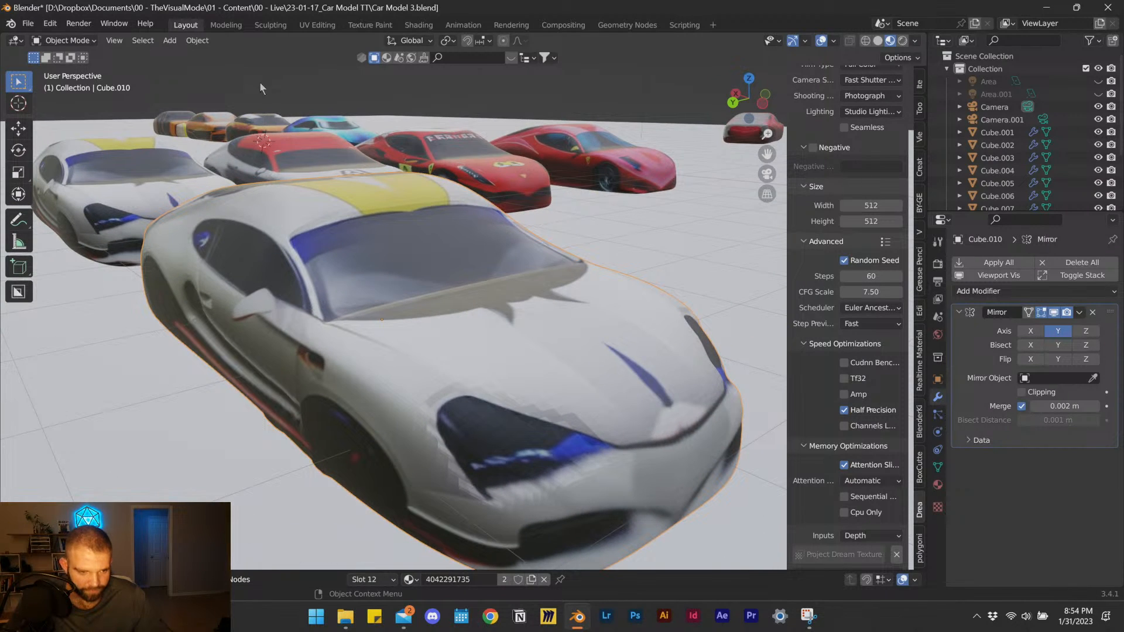
Open the Sculpting workspace and display the car's hood and headlight in Material Preview shading.
left_click(278, 30)
scroll(434, 415, "up", 5)
middle_click_drag(383, 417, 462, 404)
scroll(515, 394, "down", 7)
key("z")
left_click(483, 491)
middle_click_drag(709, 454, 527, 434, "shift")
scroll(524, 400, "up", 10)
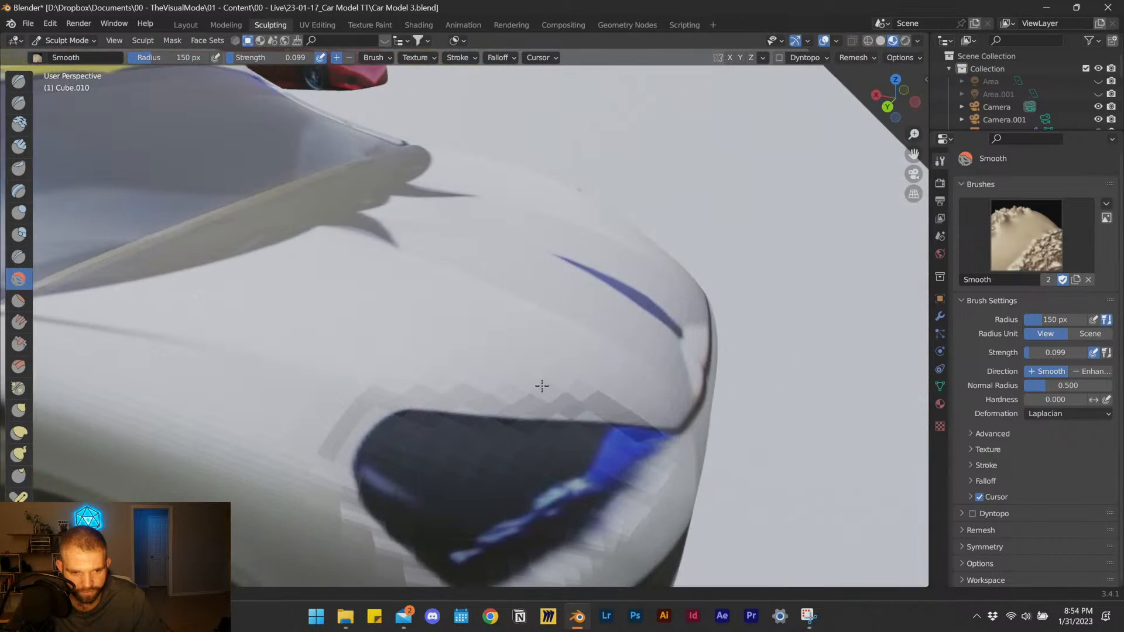
scroll(530, 386, "down", 4)
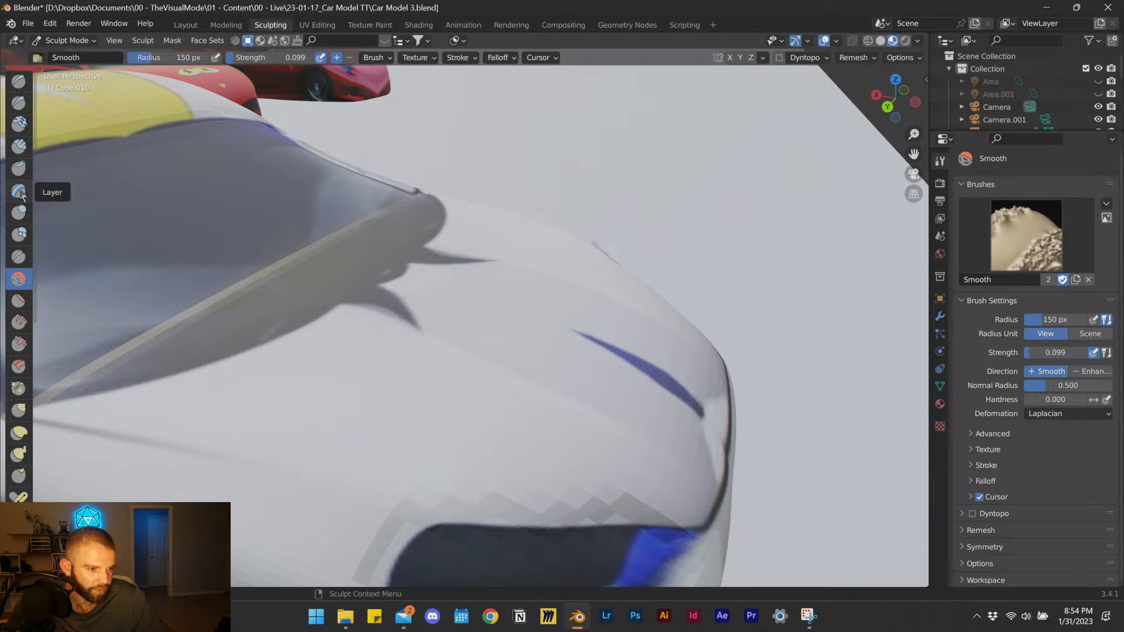
Choose the Crease brush, try a stroke along the hood at radius 150 px and strength 0.250, and undo it.
left_click(19, 257)
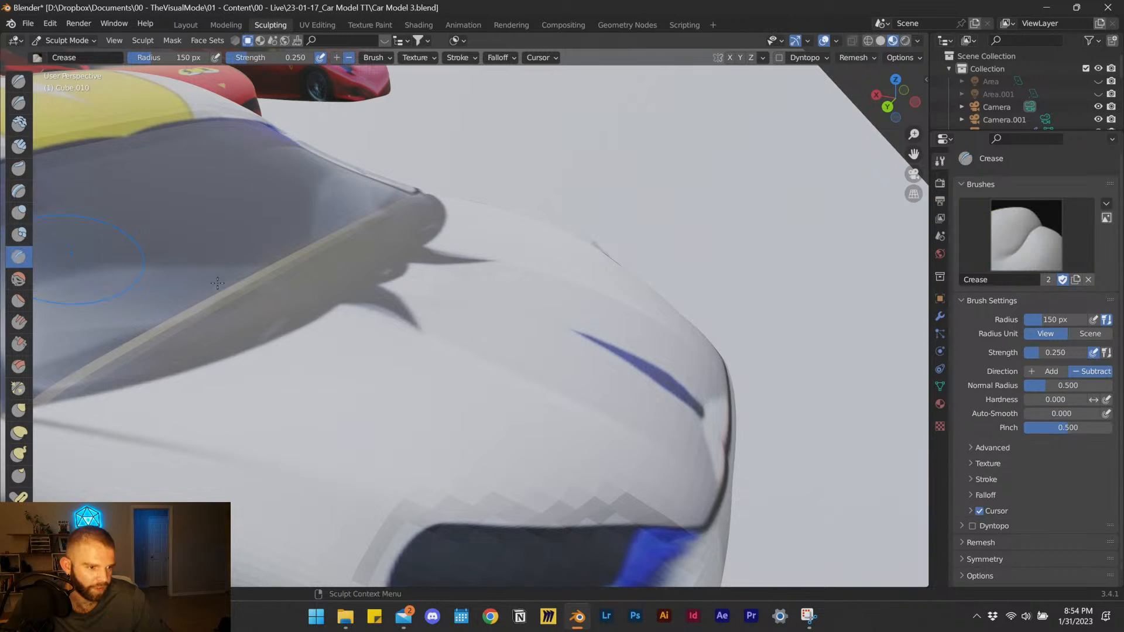
mouse_move(639, 371)
left_mouse_down()
mouse_move(455, 304)
mouse_move(650, 378)
mouse_move(391, 264)
left_mouse_up()
key("ctrl+z")
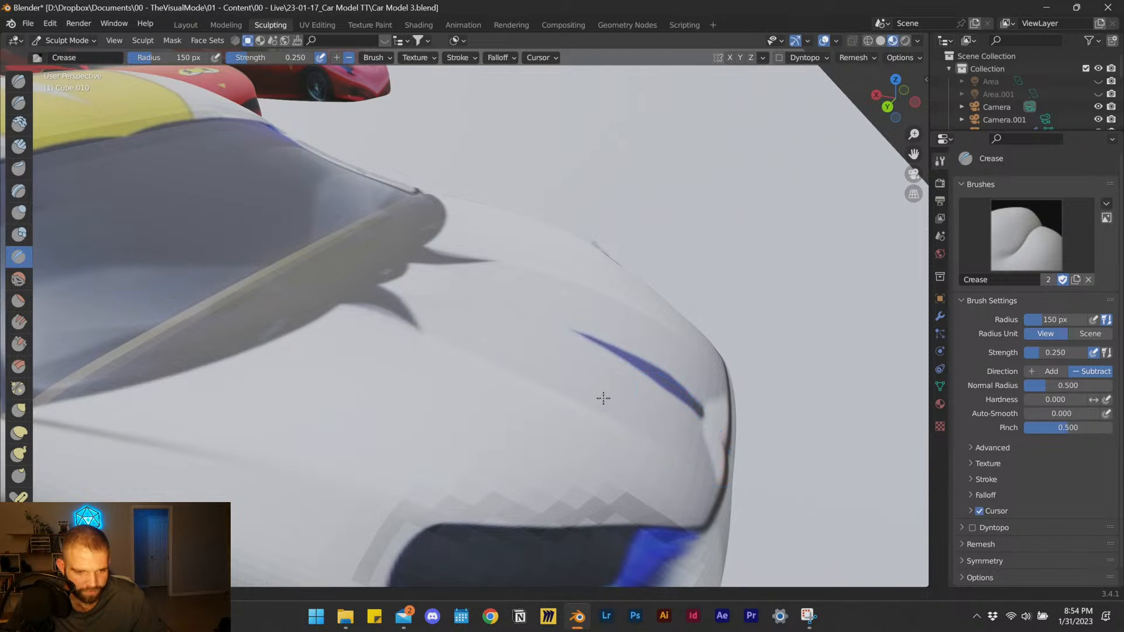
Try creasing the hood in Solid shading at radius 150 px and strength 1.000, and undo the strokes.
mouse_move(621, 422)
middle_mouse_down("shift")
mouse_move(645, 422)
mouse_move(693, 372)
mouse_move(657, 384)
middle_mouse_up("shift")
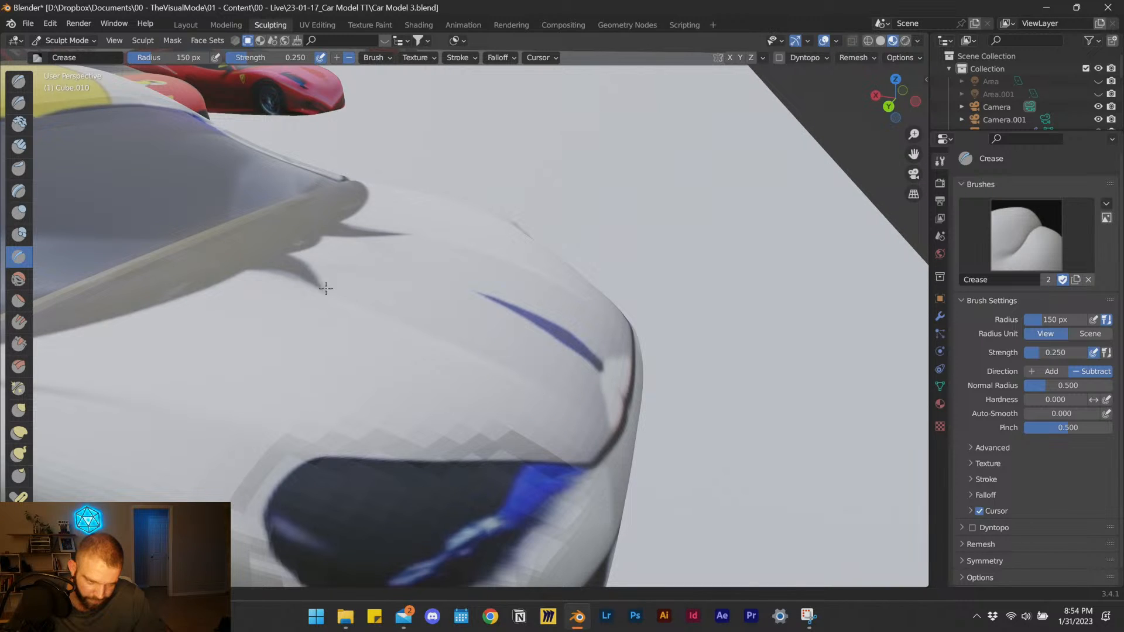
key("z")
left_click(635, 329)
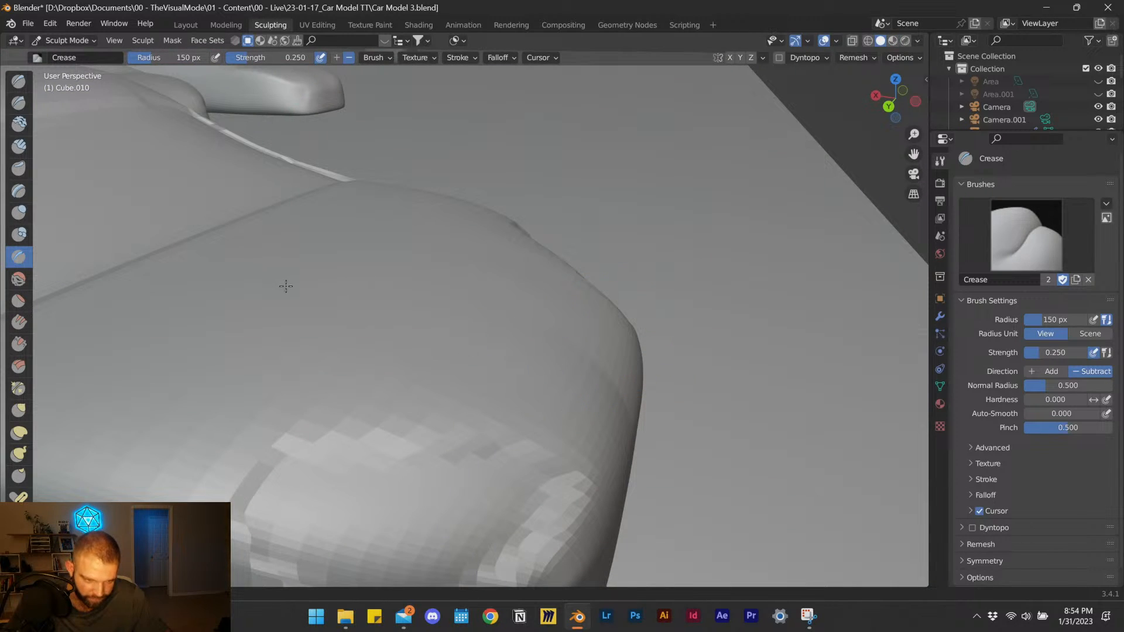
key("shift+f")
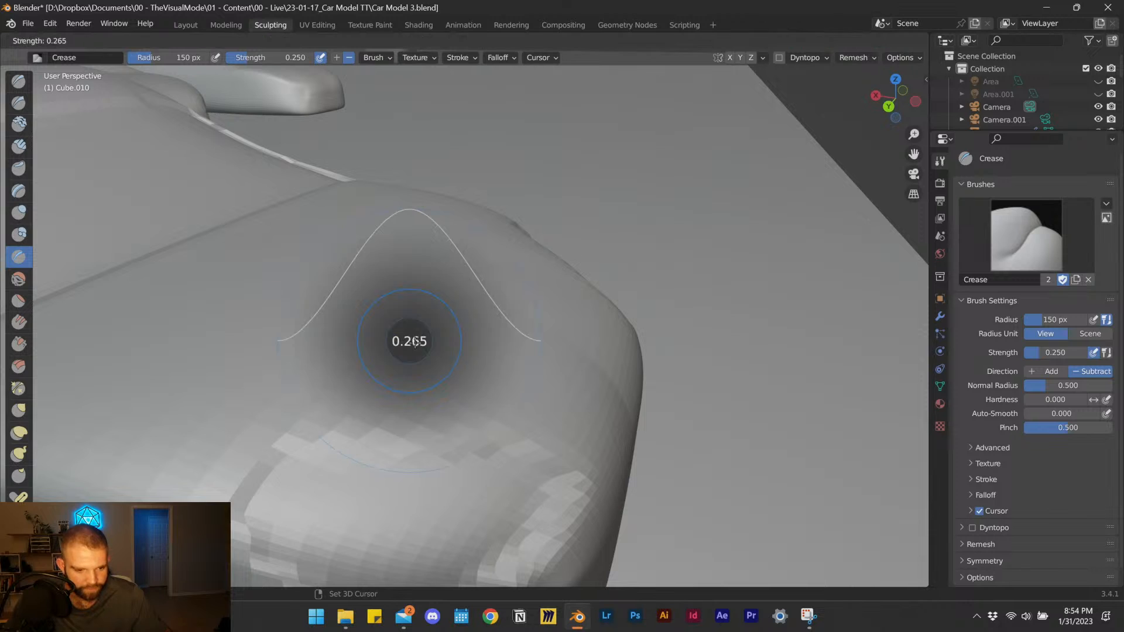
left_click(531, 380)
mouse_move(468, 365)
left_mouse_down()
mouse_move(333, 315)
mouse_move(433, 362)
left_mouse_up()
mouse_move(520, 379)
left_mouse_down()
mouse_move(289, 304)
mouse_move(529, 384)
left_mouse_up()
key("ctrl+z")
key("ctrl+z")
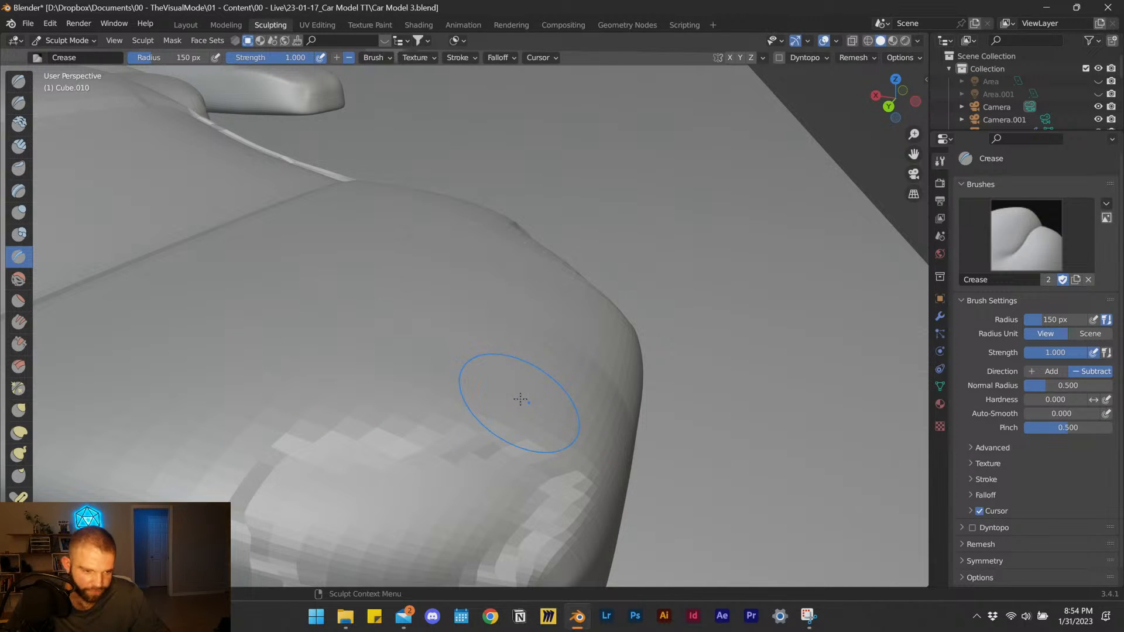
mouse_move(304, 327)
left_mouse_down()
mouse_move(495, 402)
mouse_move(221, 304)
mouse_move(502, 428)
left_mouse_up()
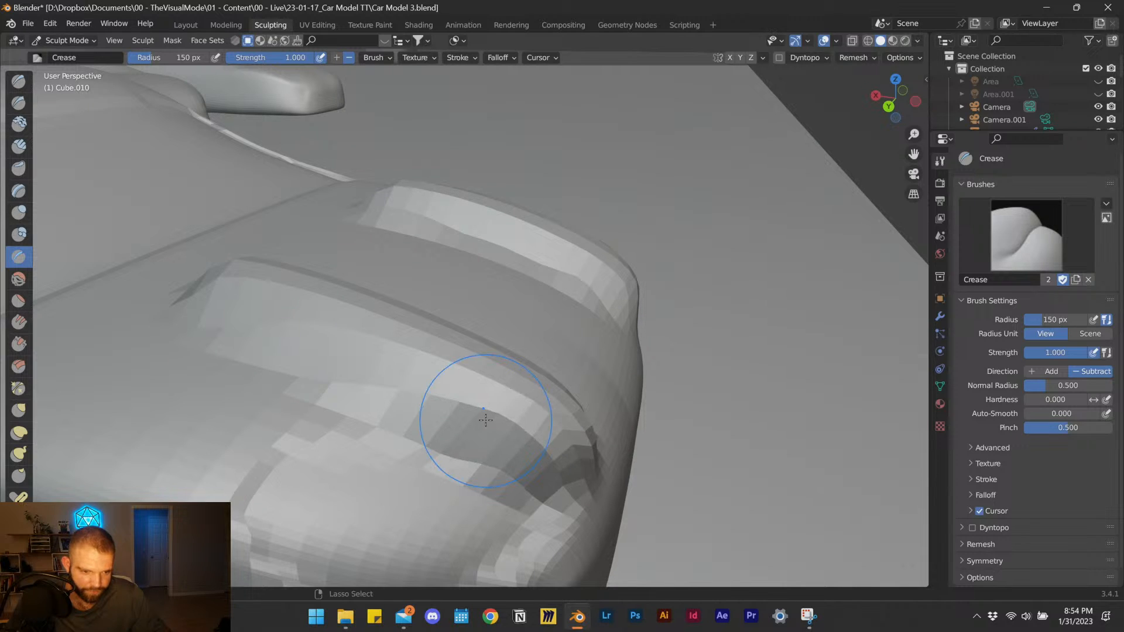
key("ctrl+z")
Set the Crease brush to radius 58 px and strength 0.269, and show the car in Material Preview shading.
key("f")
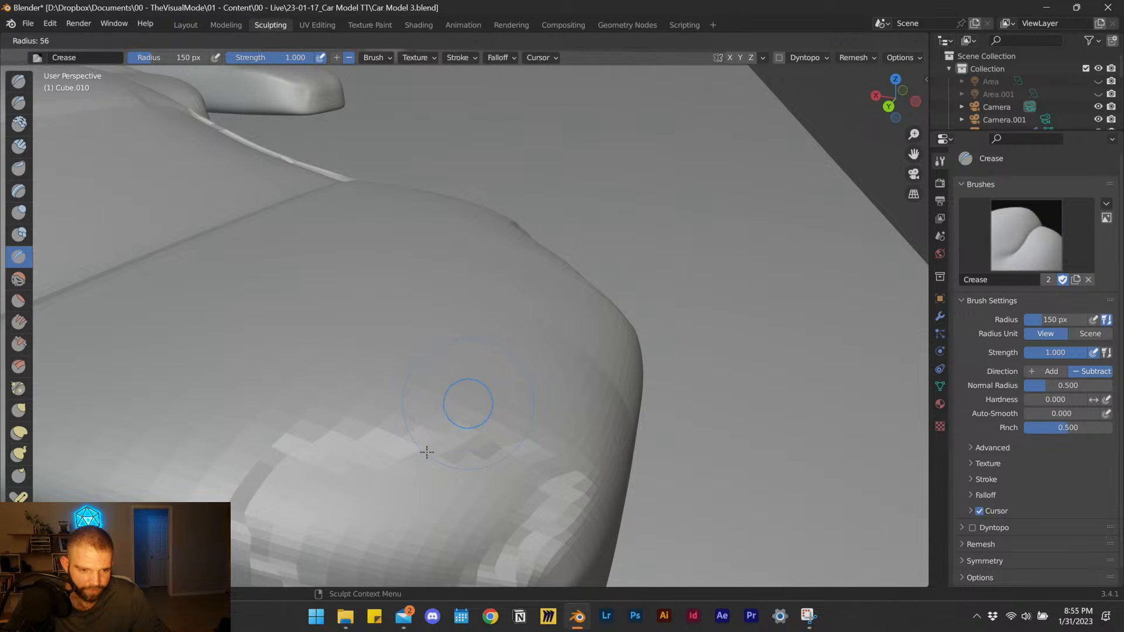
key("Escape")
key("shift+f")
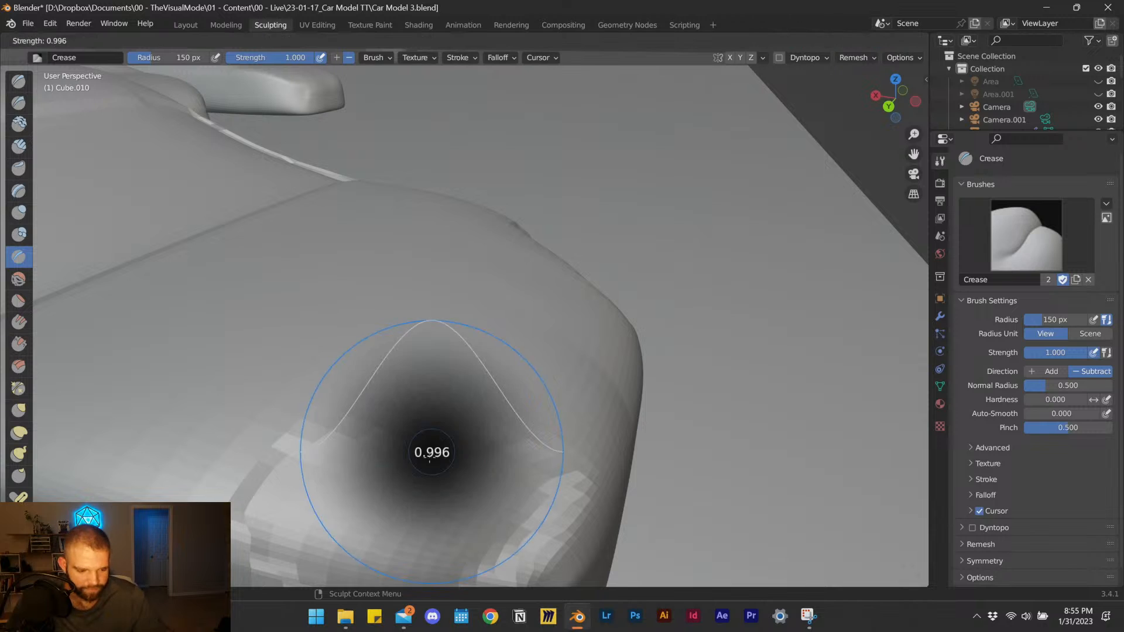
left_click(451, 394)
key("f")
left_click(410, 421)
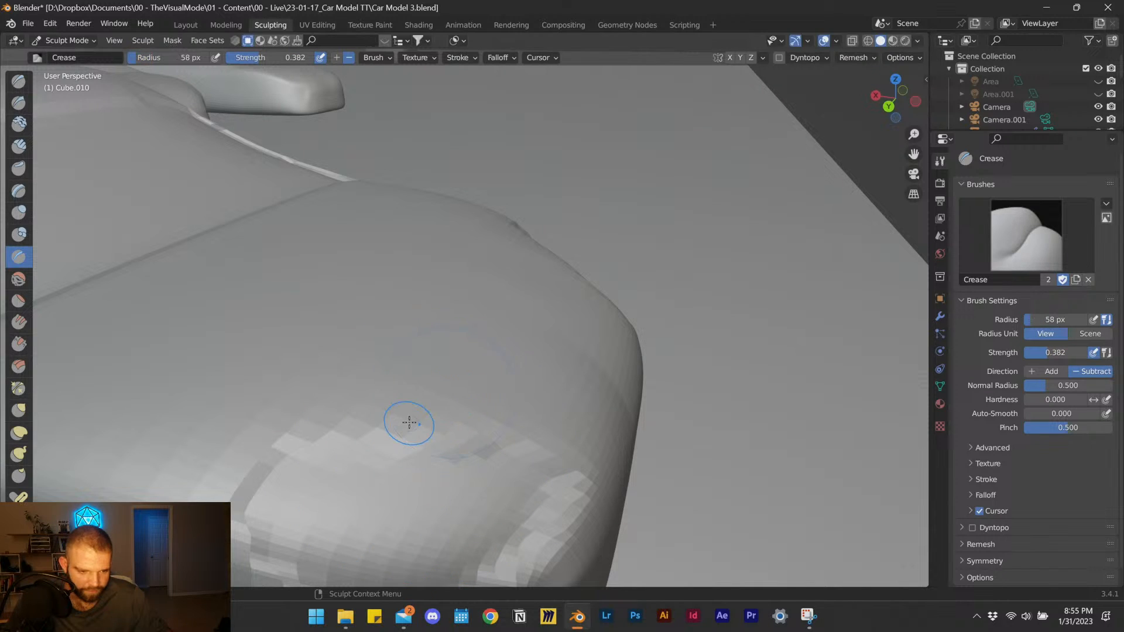
key("shift+f")
left_click(418, 430)
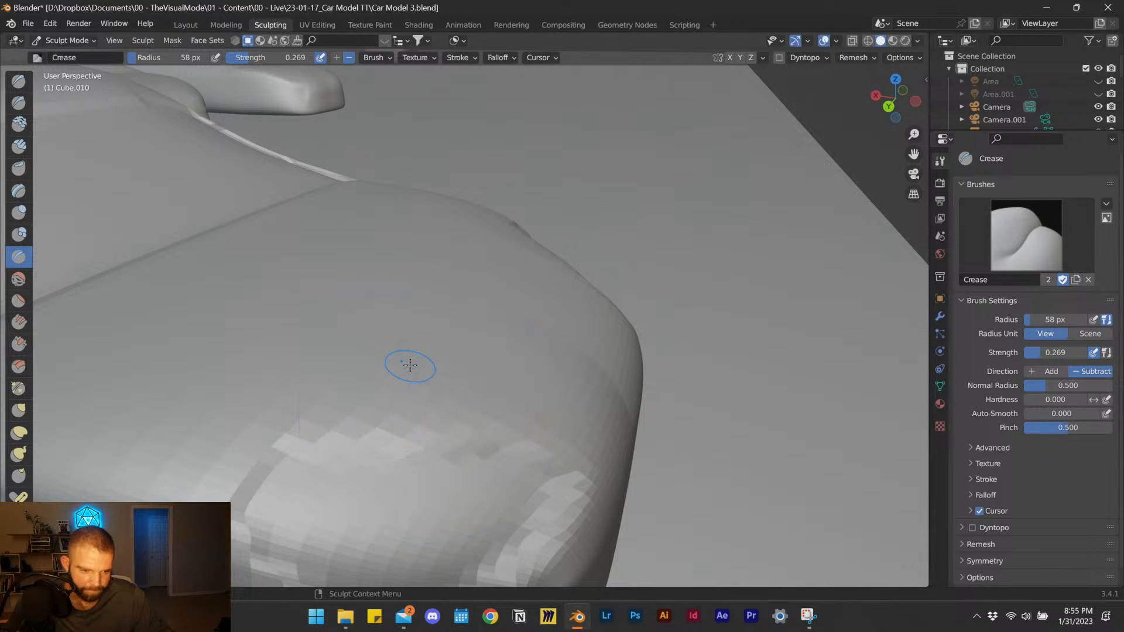
key("z")
left_click(432, 464)
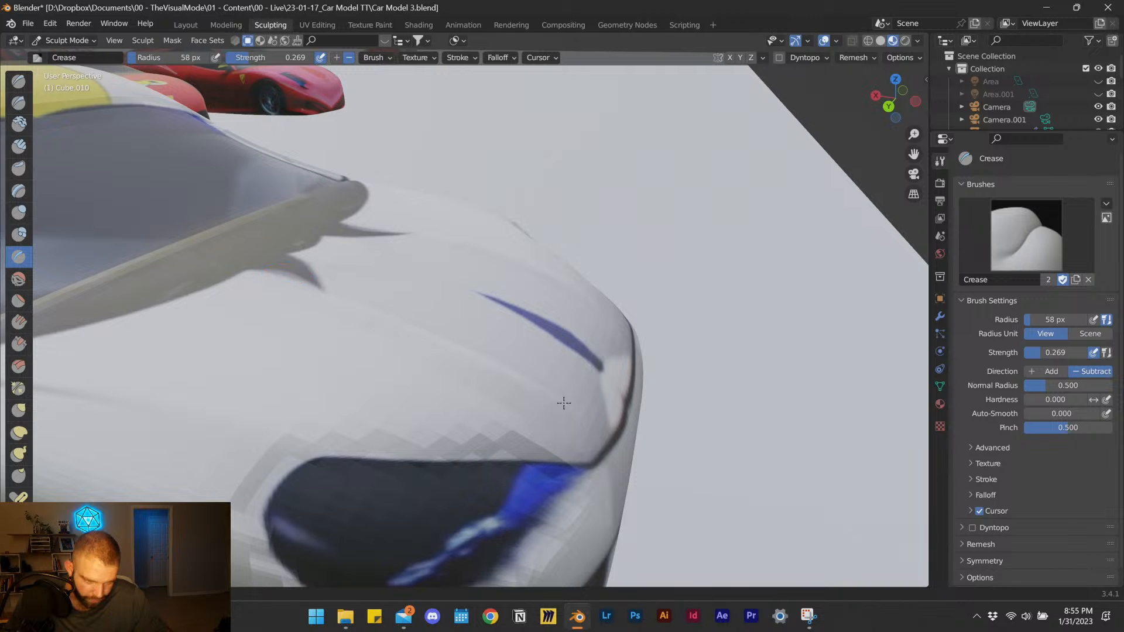
Carve creases along the dark contour line on the car's rear shoulder.
scroll(536, 380, "down", 6)
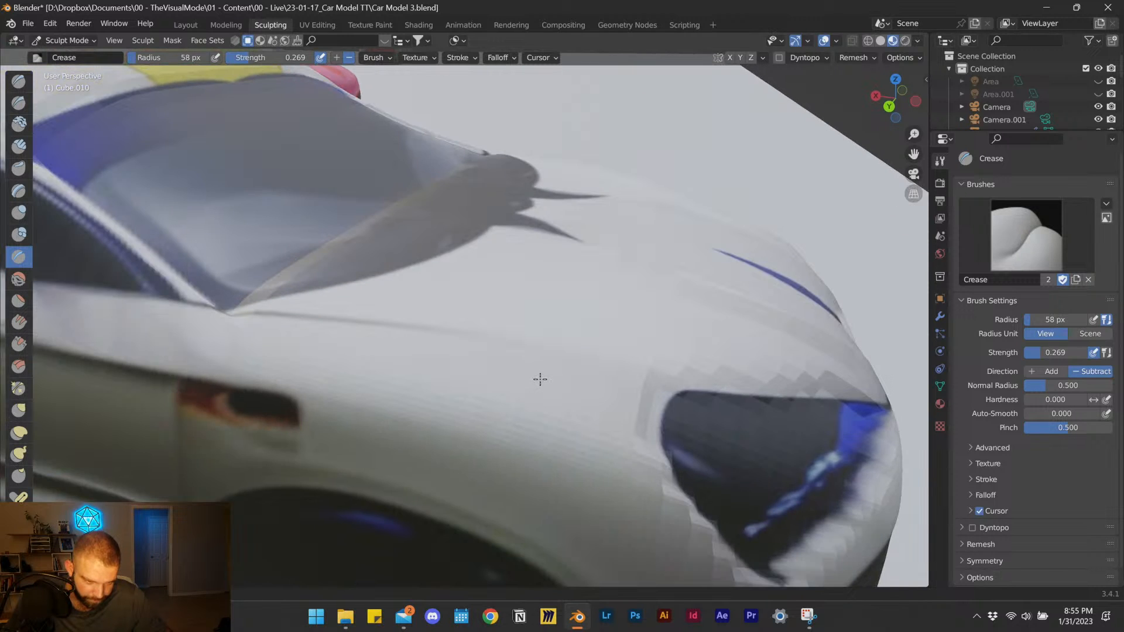
scroll(530, 359, "up", 6)
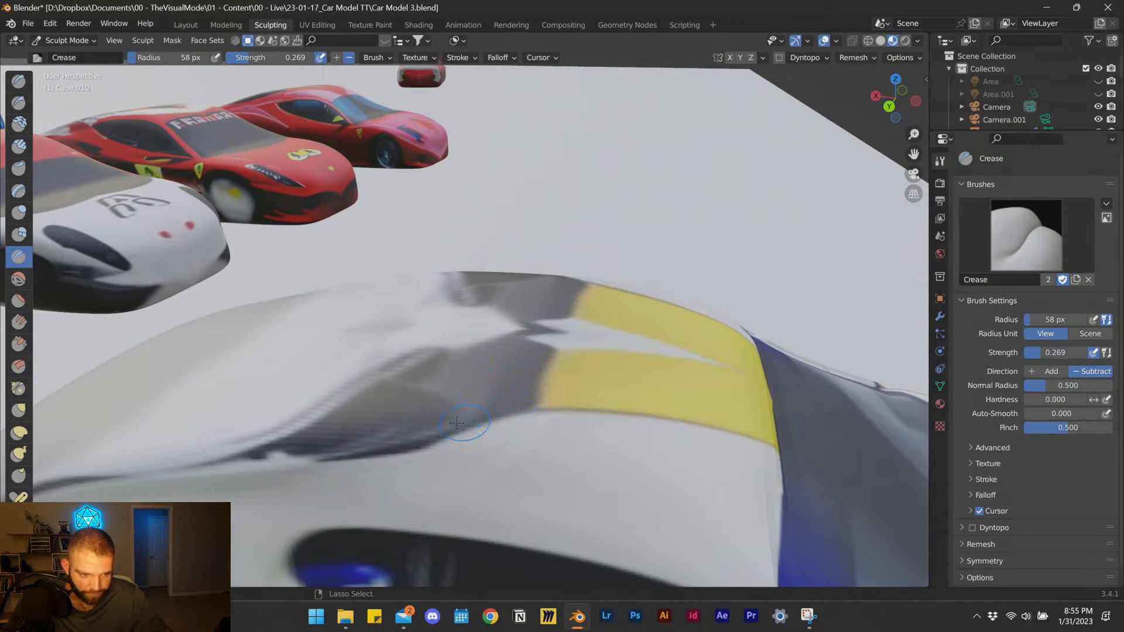
middle_click_drag(454, 399, 480, 385)
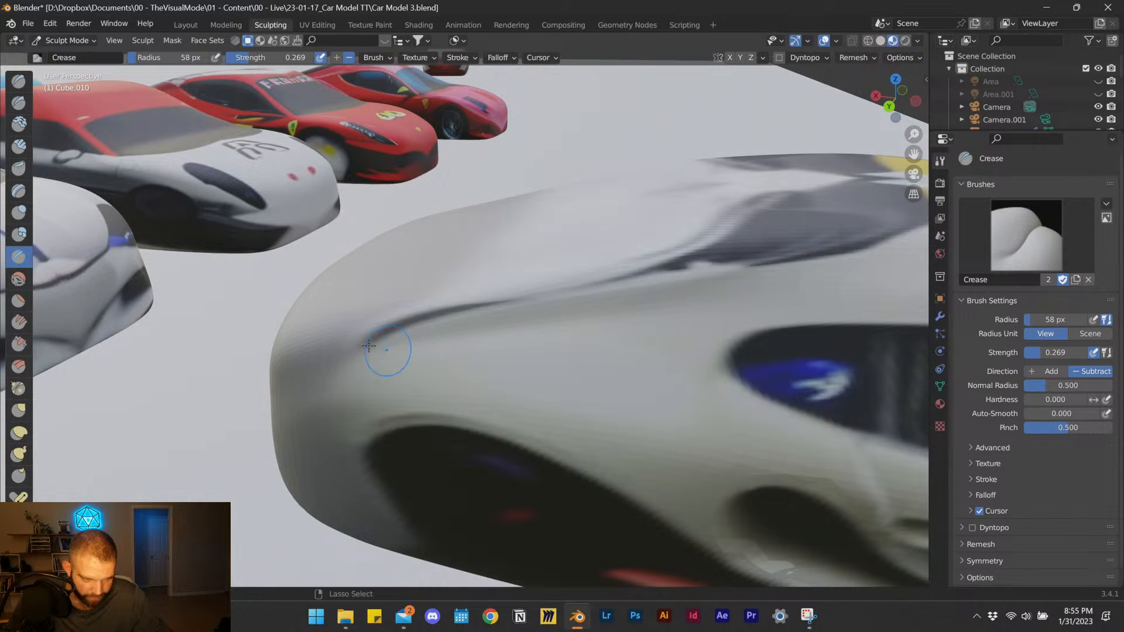
mouse_move(287, 336)
left_mouse_down()
mouse_move(314, 312)
mouse_move(332, 325)
left_mouse_up()
left_click_drag(448, 333, 504, 347)
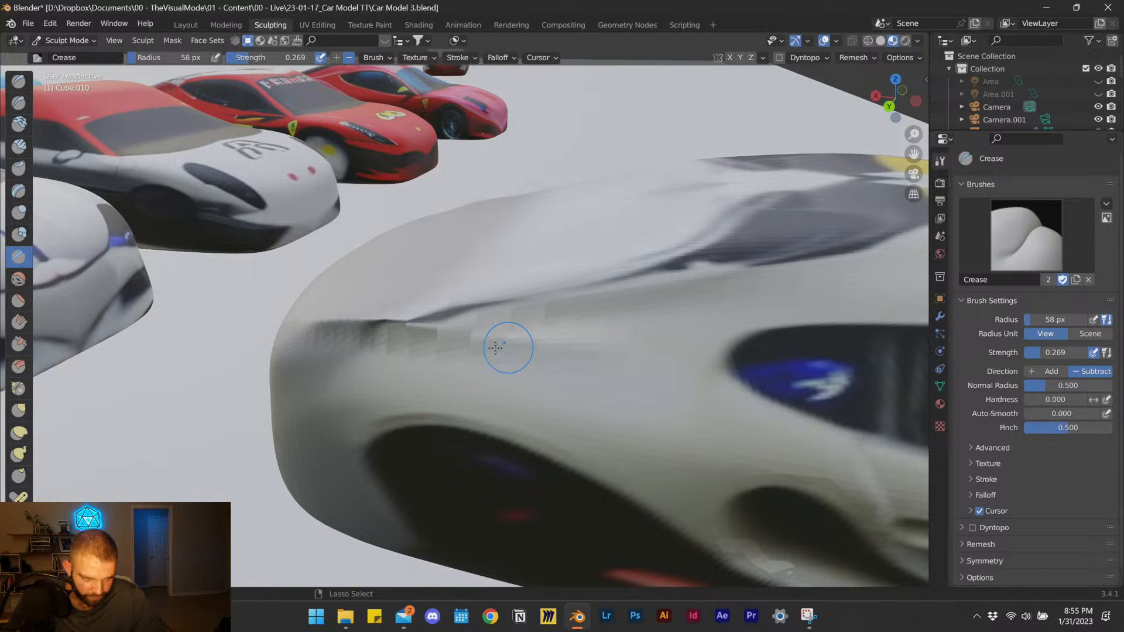
Carve creases along the side window's upper edge and down the windshield pillar onto the front fender.
middle_click_drag(860, 285, 502, 356)
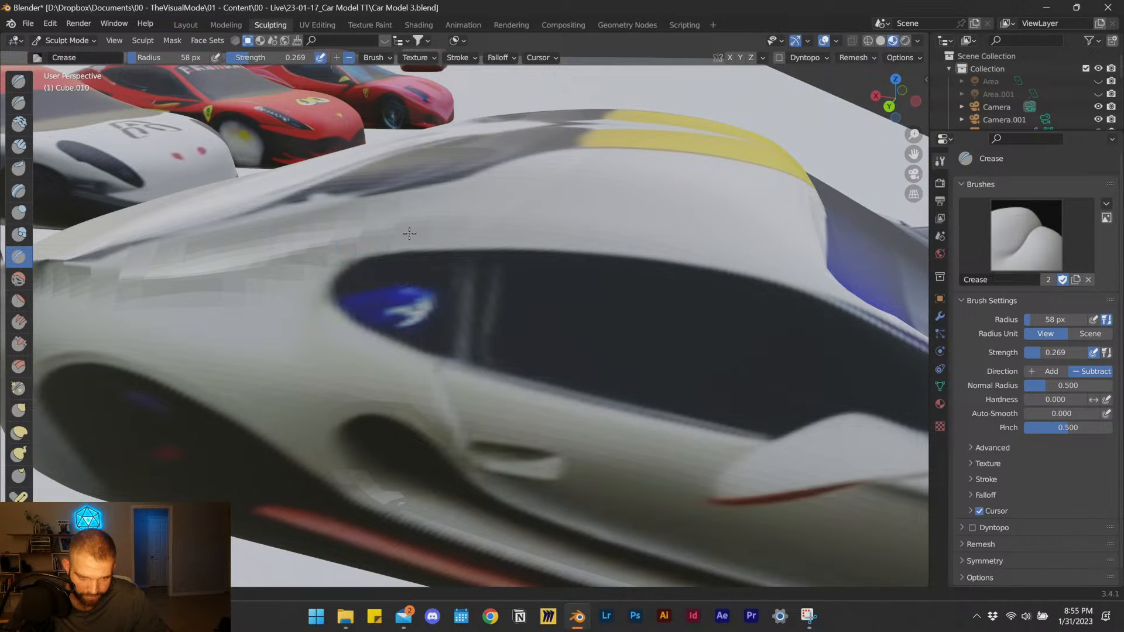
left_click_drag(406, 230, 726, 253)
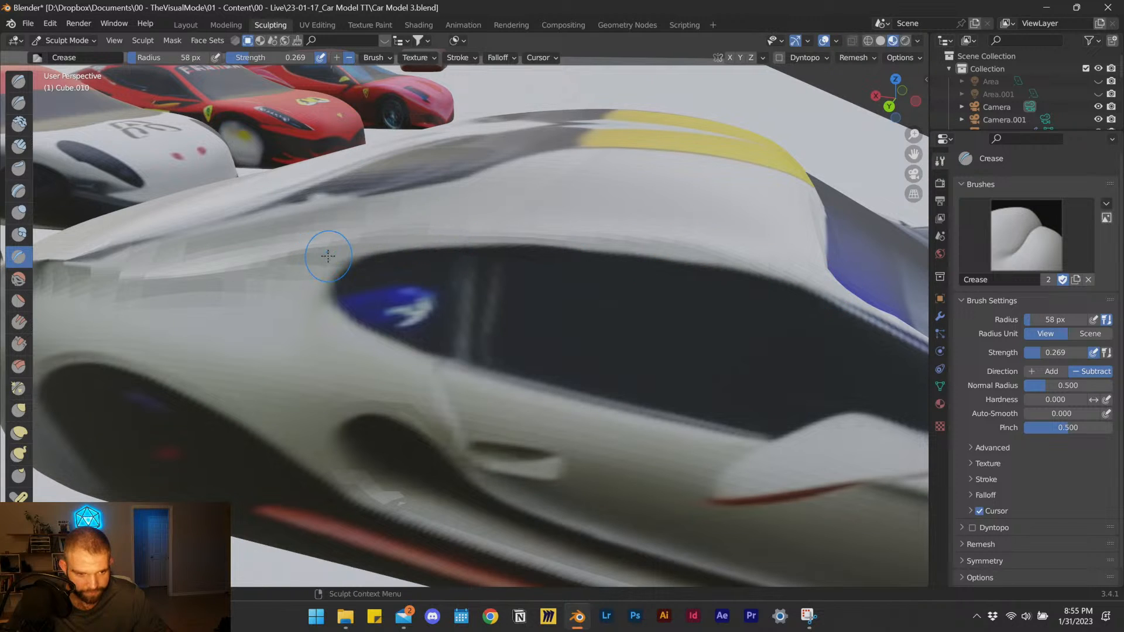
scroll(480, 287, "down", 1)
scroll(545, 316, "up", 1)
middle_click_drag(577, 331, 536, 317, "shift")
left_click_drag(389, 273, 627, 387)
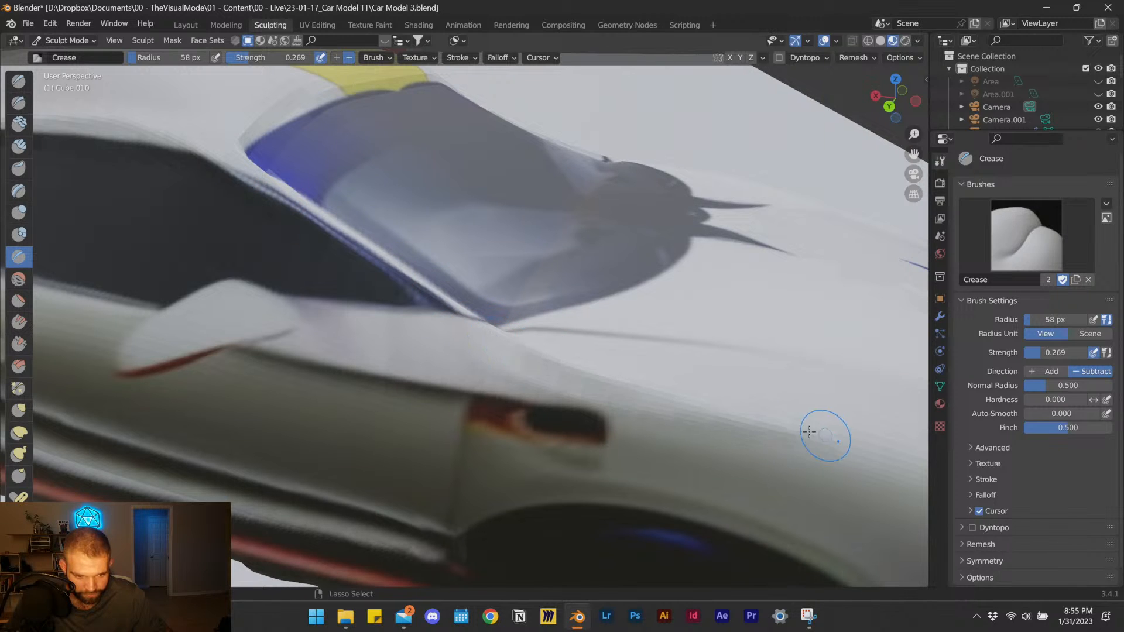
Crease the front fender's contour line between the headlight and the windshield base.
right_click(799, 410, "shift")
middle_click_drag(793, 413, 780, 406)
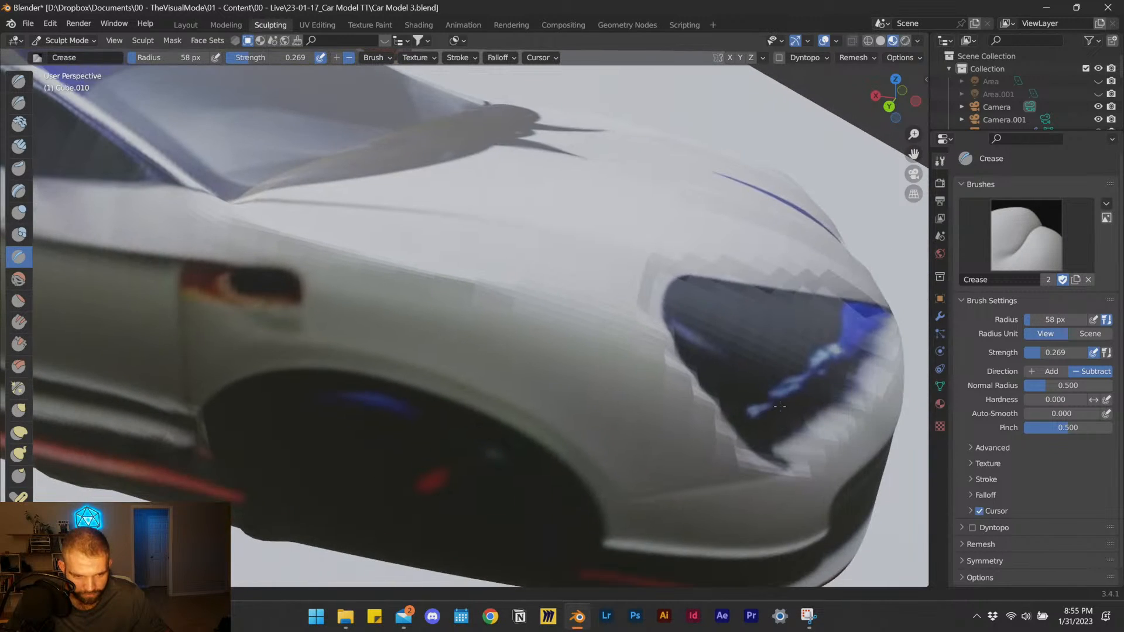
left_click_drag(618, 305, 281, 206)
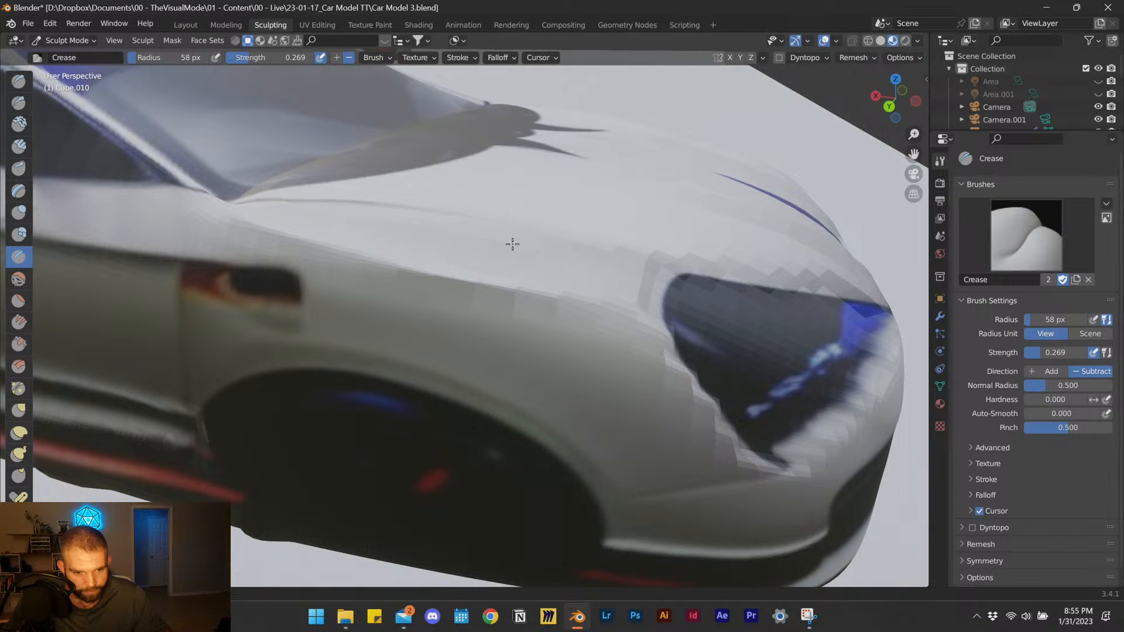
Crease the rear, lower and upper edges of the dark headlight to sharpen its outline.
left_click_drag(679, 344, 747, 448)
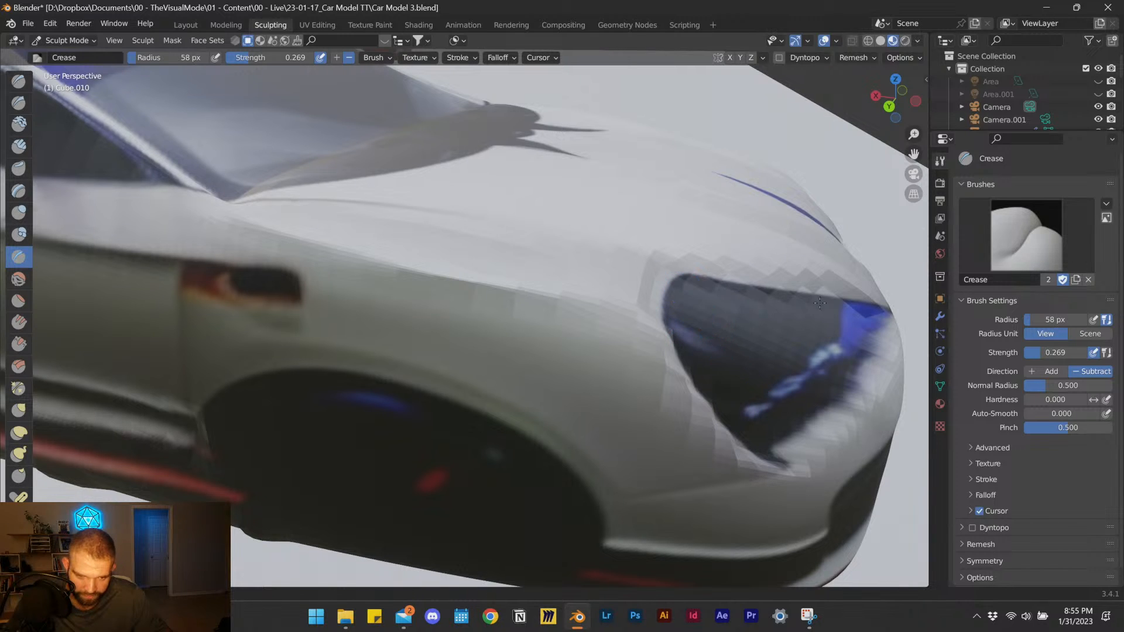
left_click_drag(697, 293, 891, 352)
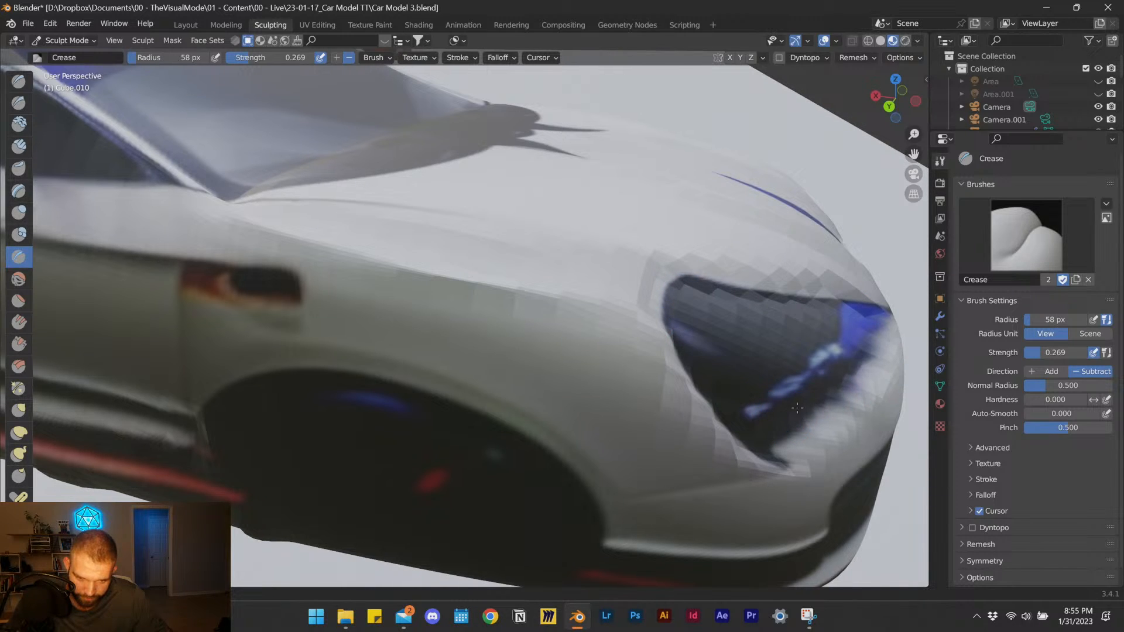
left_click_drag(786, 438, 776, 447)
left_click_drag(695, 287, 875, 307)
Inflate the headlight surface with the Inflate/Deflate brush at radius 58 px and strength 0.500, and switch the mesh to edit mode.
left_click(19, 212)
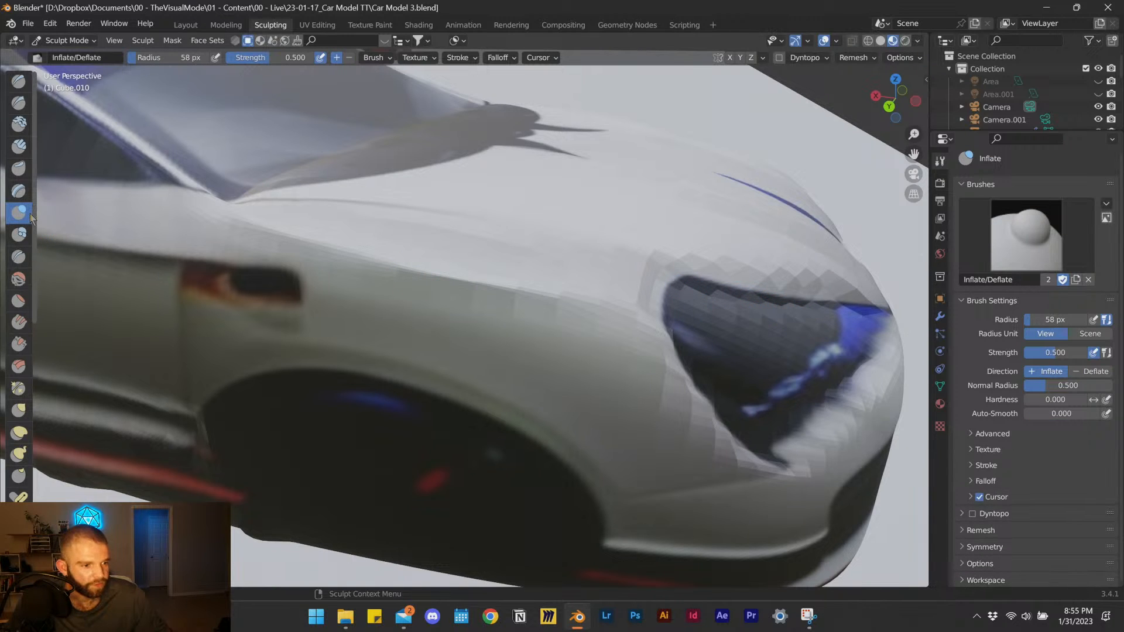
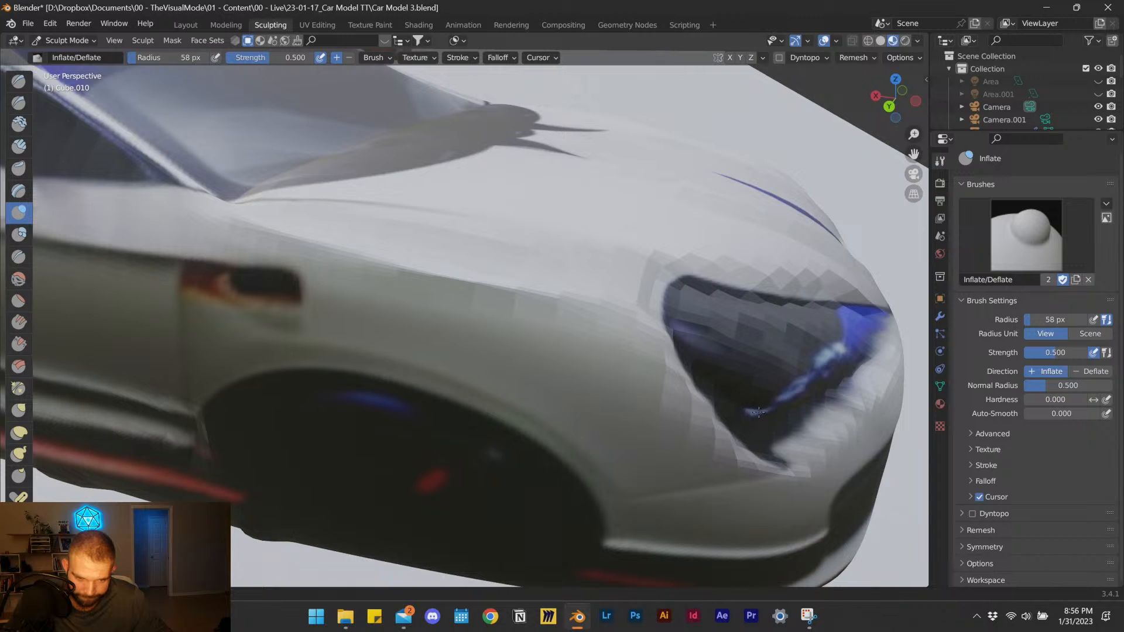
key("Tab")
scroll(600, 366, "down", 6)
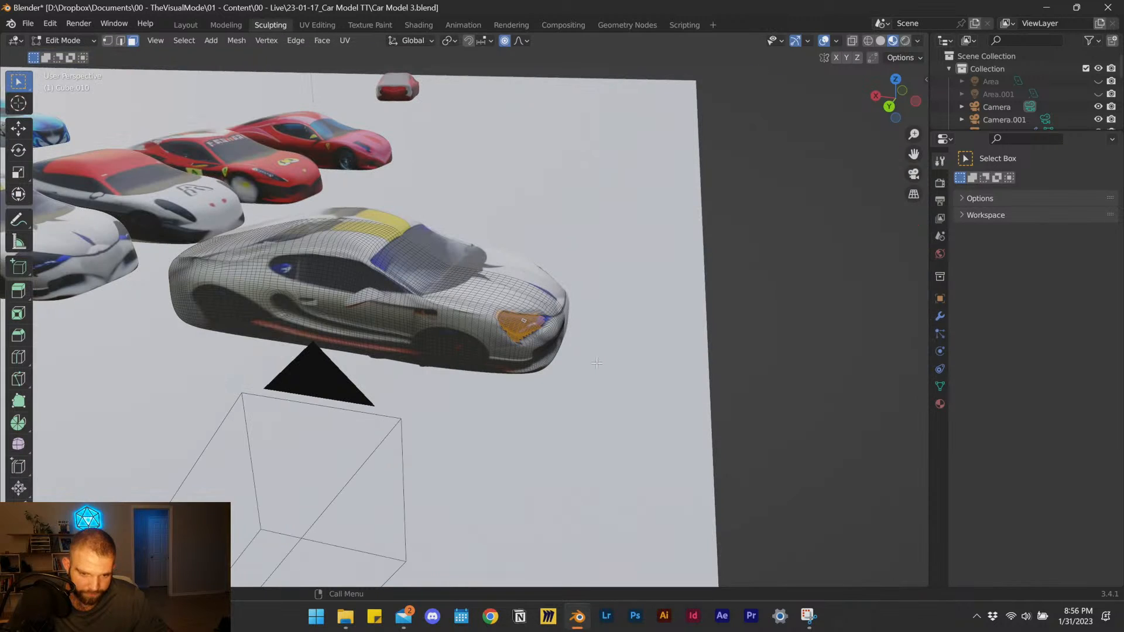
Switch to the Layout workspace in object mode and show the scene in material preview shading.
key("z")
left_click(551, 416)
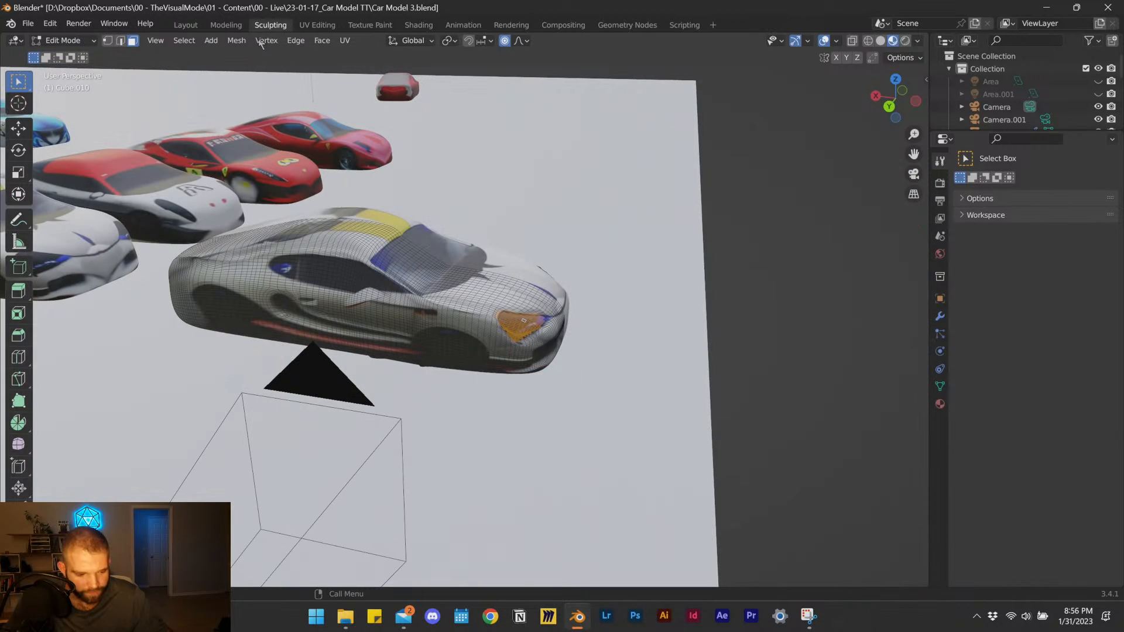
left_click(185, 25)
key("z")
left_click(518, 448)
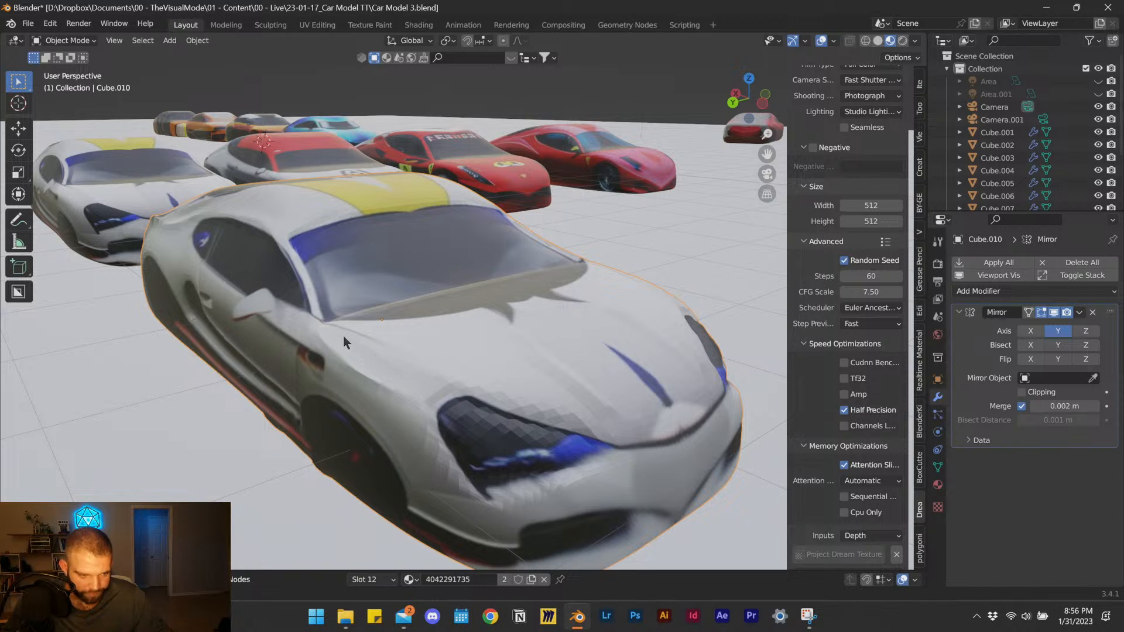
Duplicate the original white car behind the sculpted one and move the copy about -6.22 m along X.
scroll(342, 336, "down", 4)
left_click(242, 250)
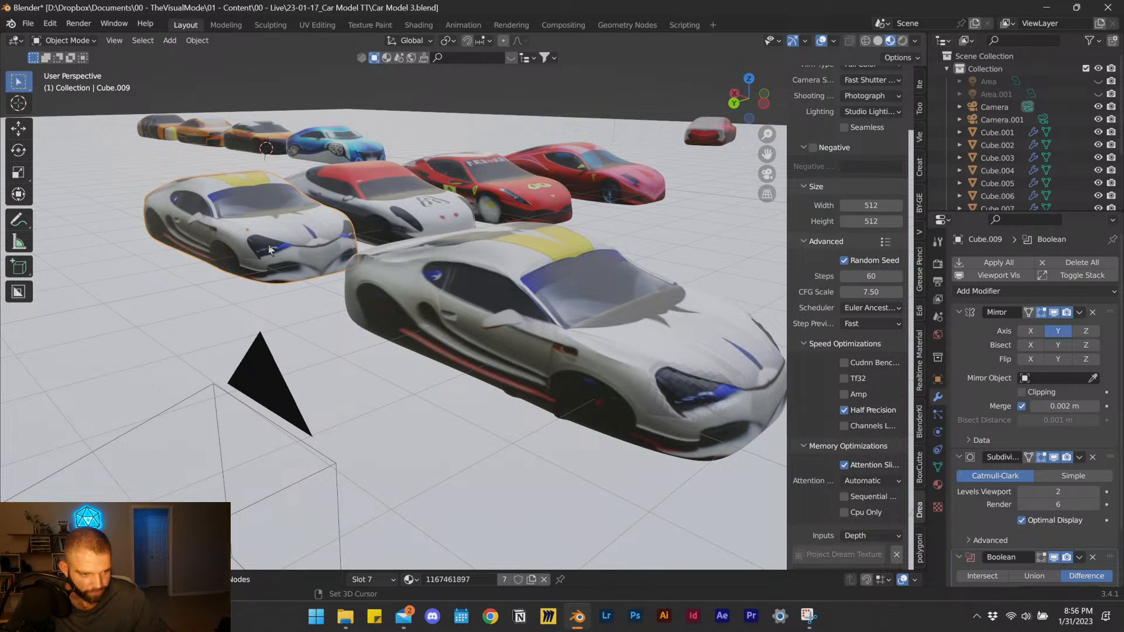
key("shift+d")
key("x")
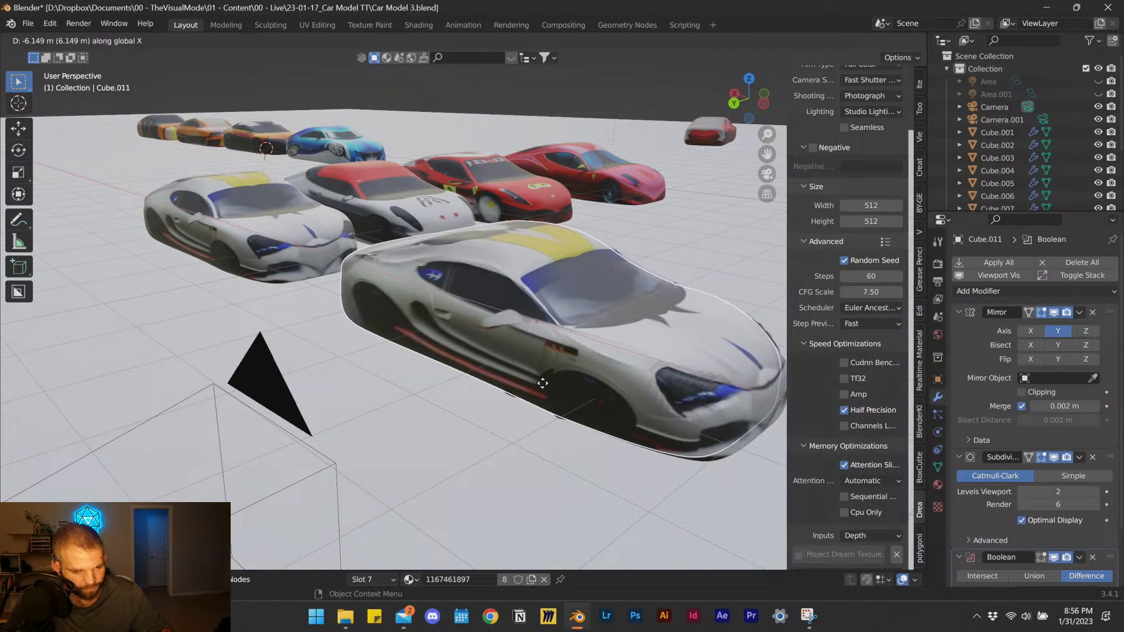
left_click(547, 388)
Move the duplicated car about 2.23 m along Y, away from the sculpted car.
key("g")
key("y")
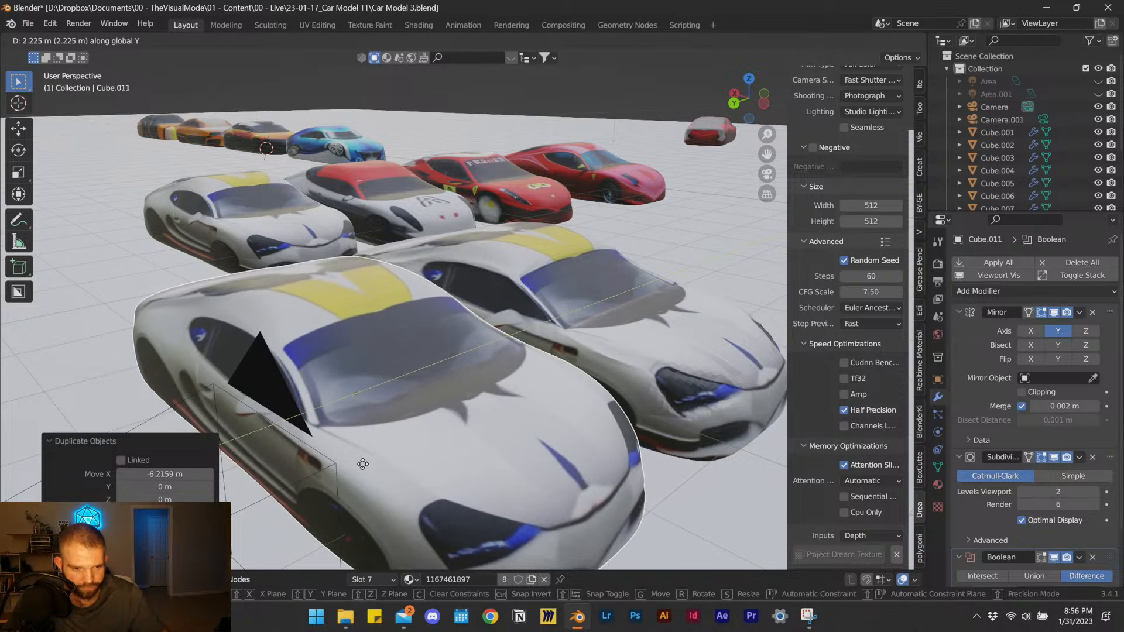
left_click(455, 462)
scroll(456, 462, "up", 6)
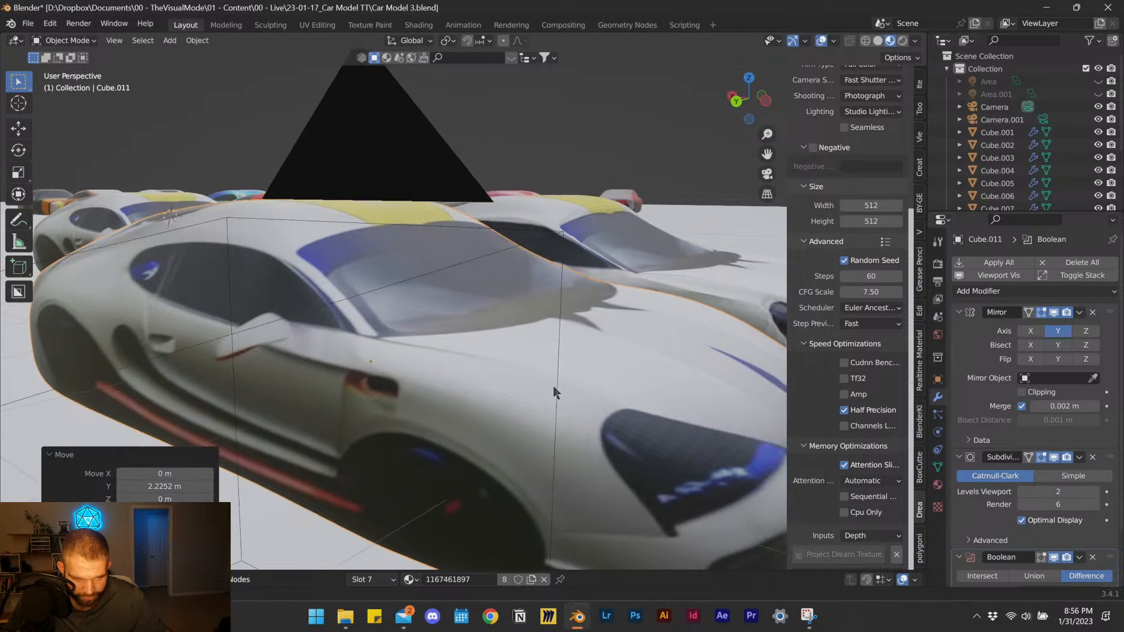
scroll(516, 362, "down", 5)
scroll(516, 362, "up", 2)
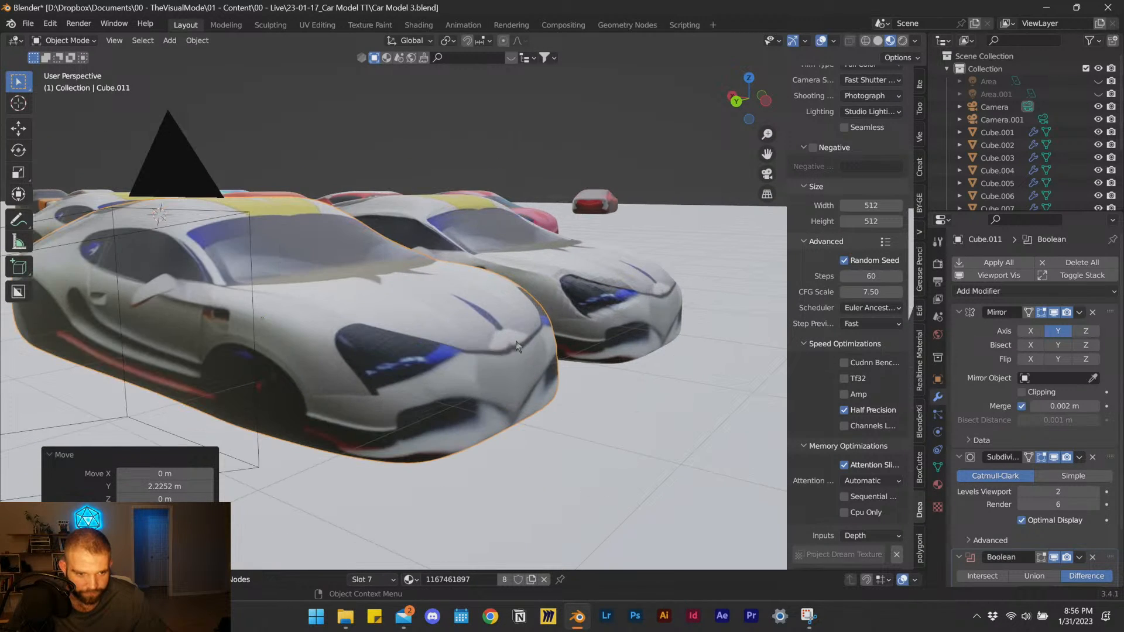
Shift the duplicated car further along X so it stands clear beside the sculpted car.
middle_click_drag(516, 352, 402, 367)
scroll(403, 370, "down", 1)
middle_click_drag(329, 319, 377, 303)
key("g")
key("x")
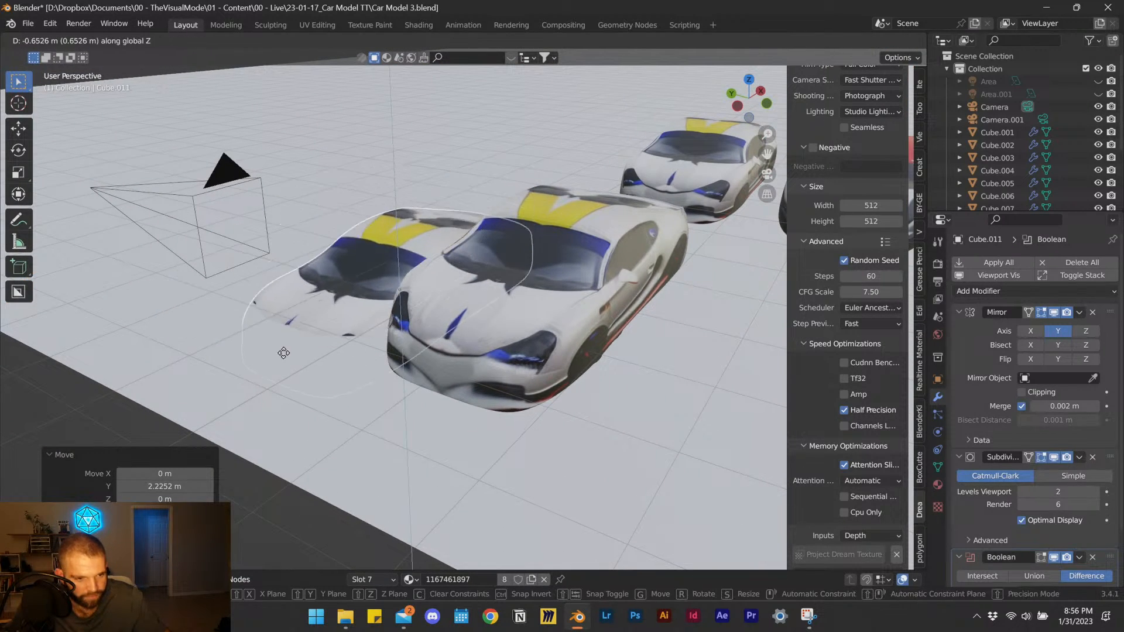
left_click(218, 384)
Scale the floor plane by about 1.397 and switch the viewport to rendered shading.
left_click(366, 178)
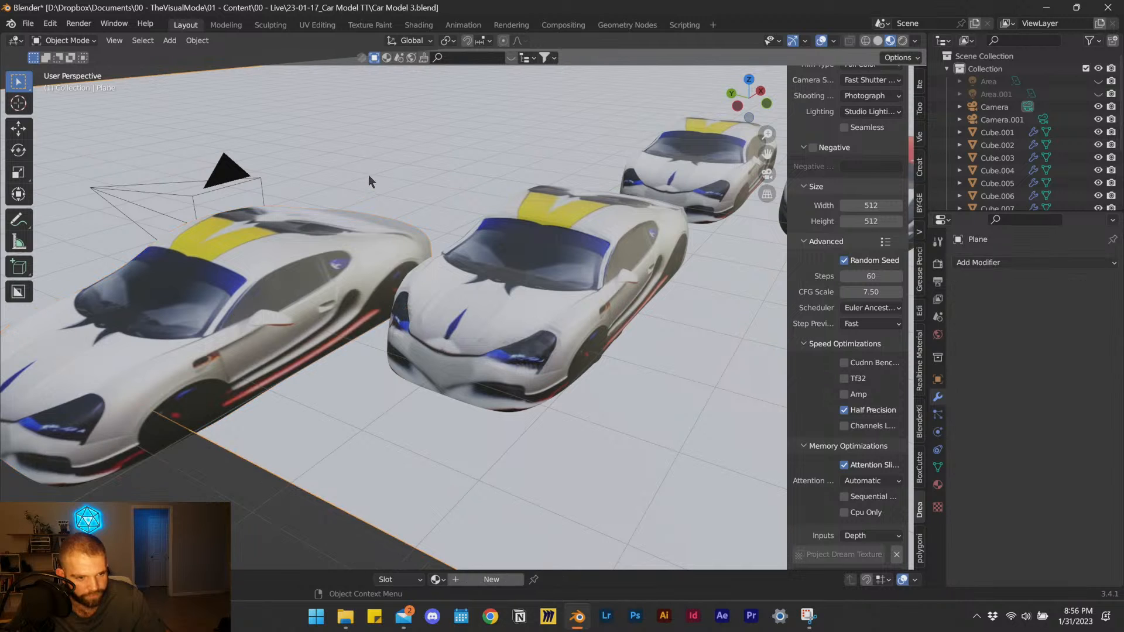
key("s")
left_click(101, 252)
key("z")
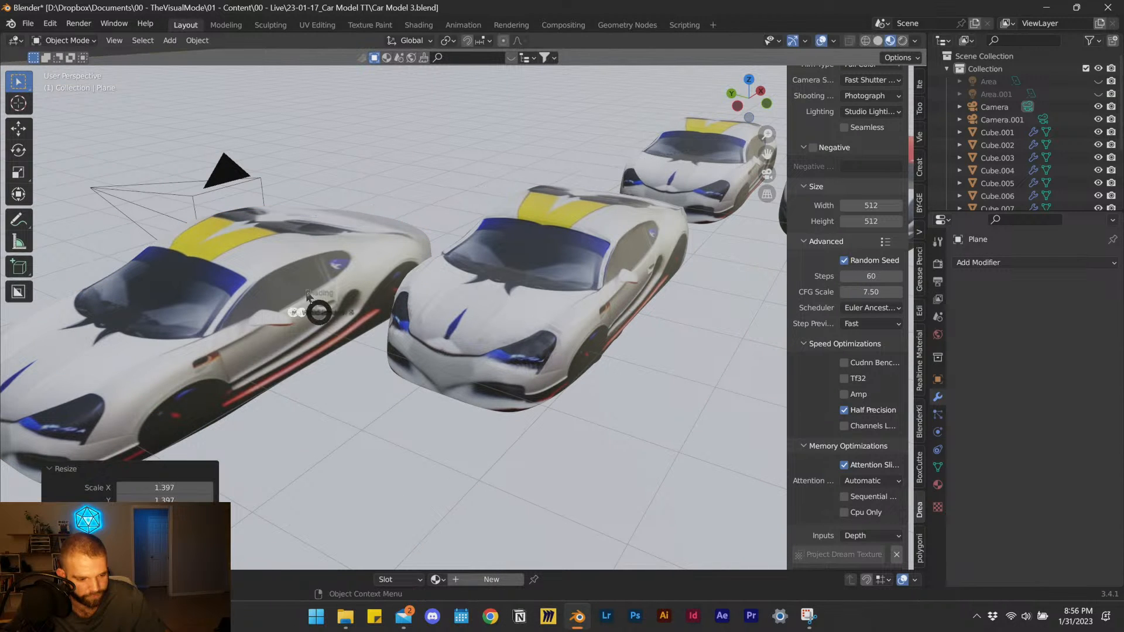
left_click(305, 161)
Select the light above the scene and move it down about 10.1 m toward the cars.
scroll(394, 237, "down", 2)
scroll(394, 236, "down", 5)
middle_click_drag(553, 257, 536, 248)
left_click_drag(618, 180, 465, 253)
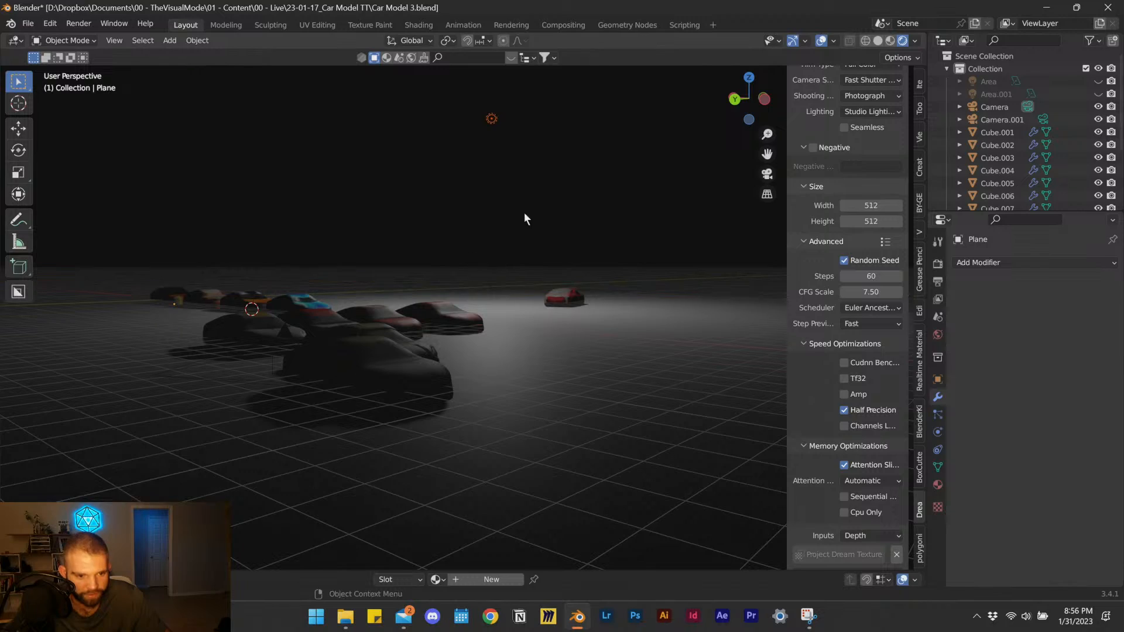
key("g")
left_click(448, 357)
Move the light across the scene to the open floor in front of the two white cars.
middle_click_drag(433, 293, 296, 339)
key("g")
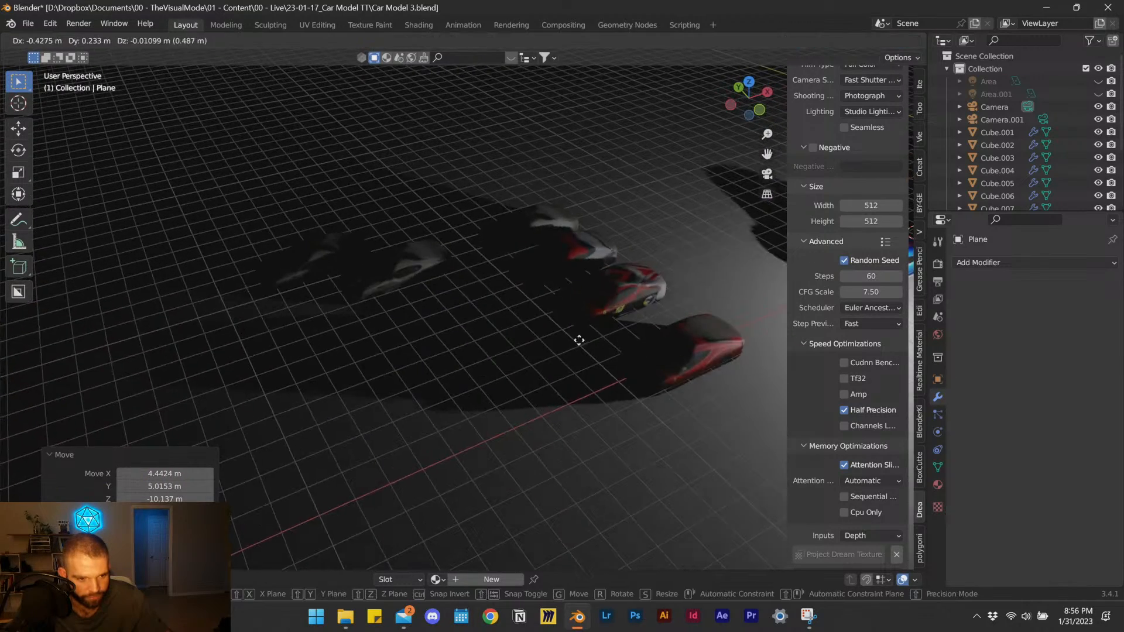
left_click(136, 242)
key("g")
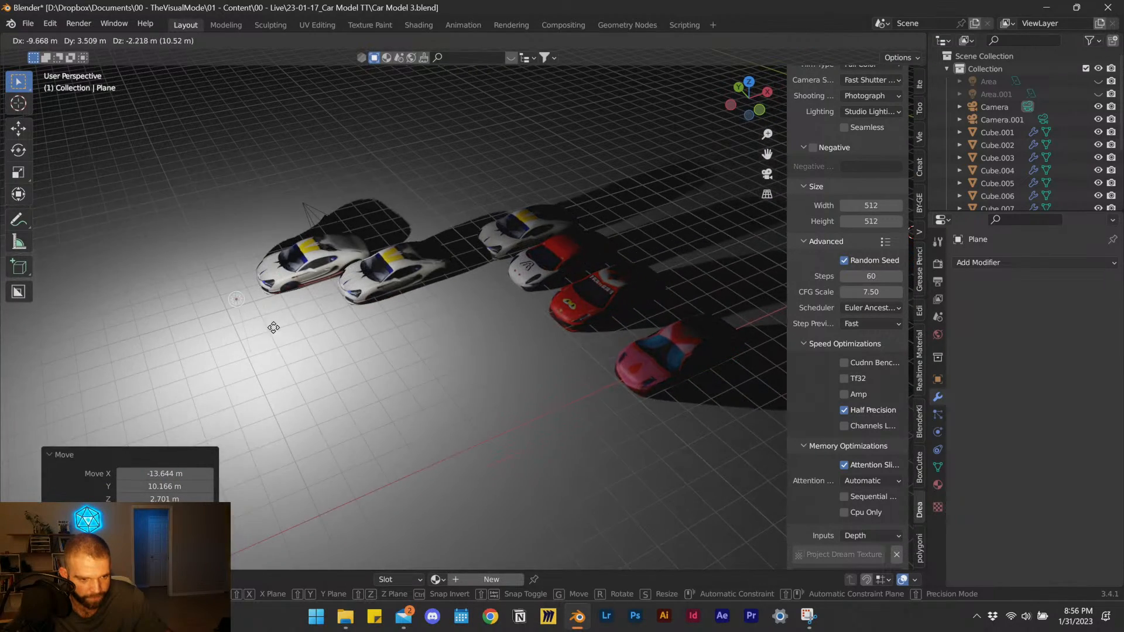
left_click(276, 325)
Reposition the light above and beside the two white cars to shift their shadows.
scroll(273, 303, "up", 4)
middle_click_drag(253, 283, 503, 297, "shift")
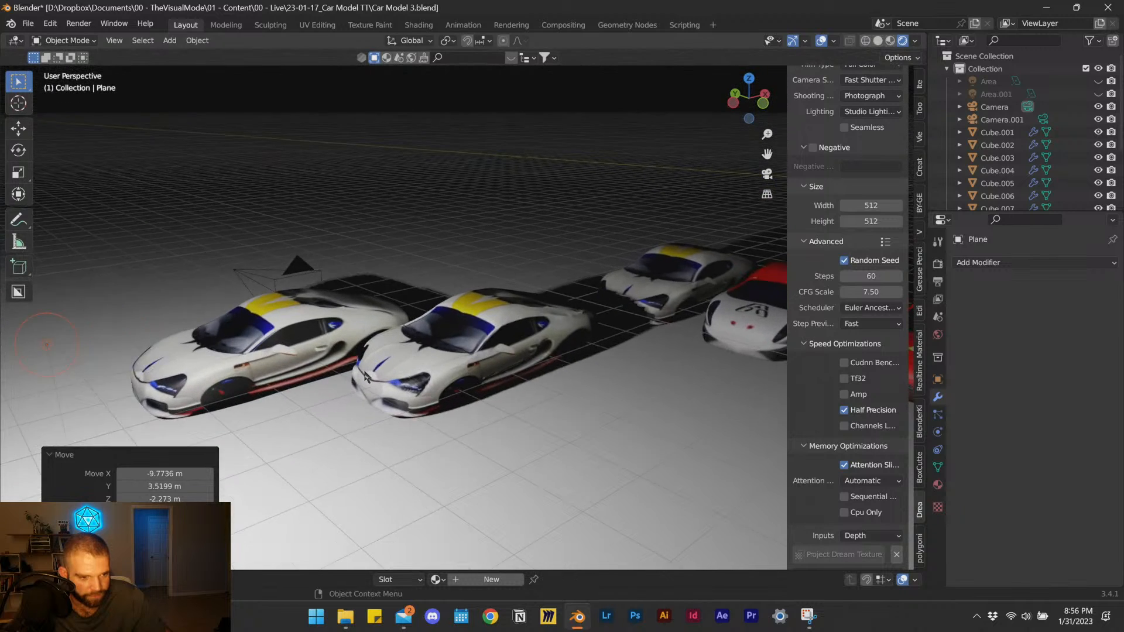
scroll(287, 303, "up", 3)
middle_click_drag(302, 289, 373, 308, "shift")
key("g")
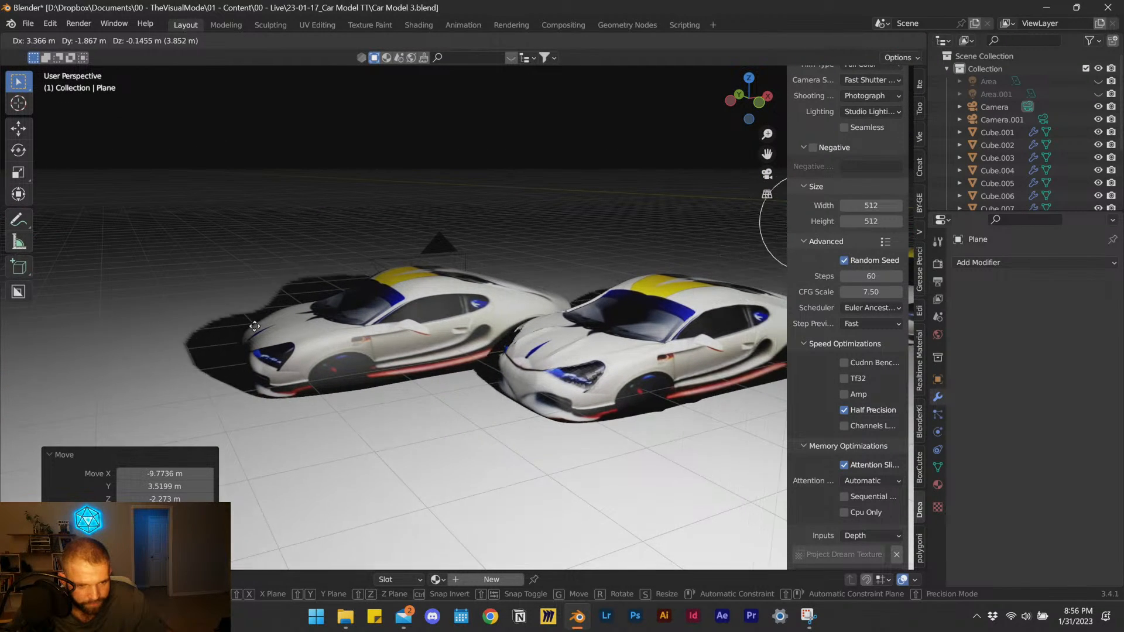
left_click(234, 280)
middle_click_drag(235, 280, 446, 351)
key("g")
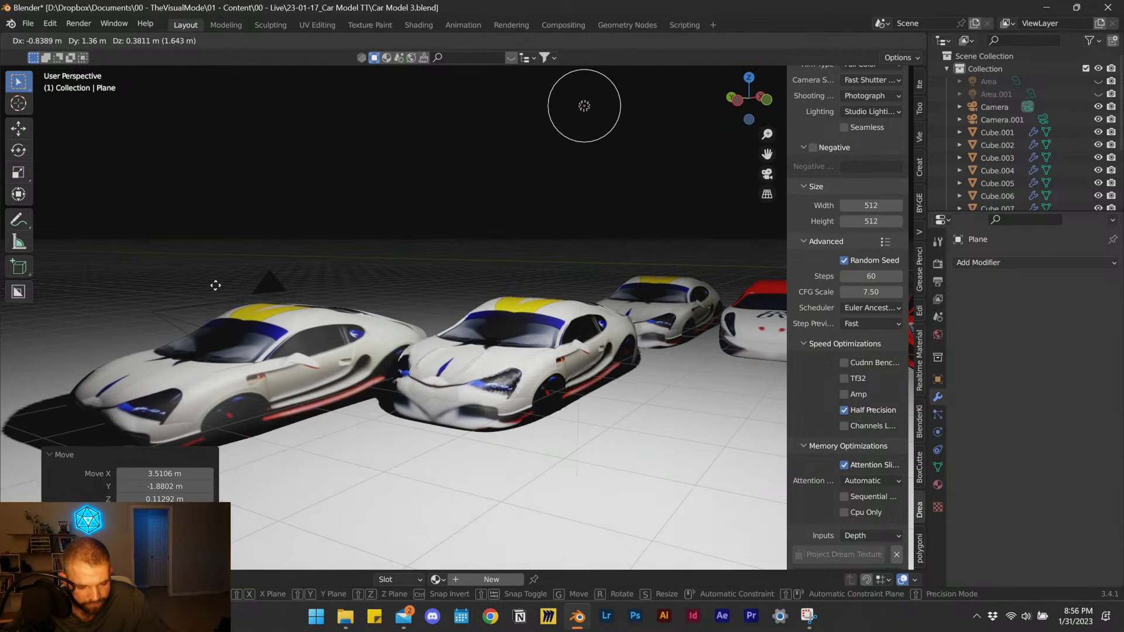
left_click(547, 454)
Fine-tune the light's position along X and along Y so both white cars are lit.
key("g")
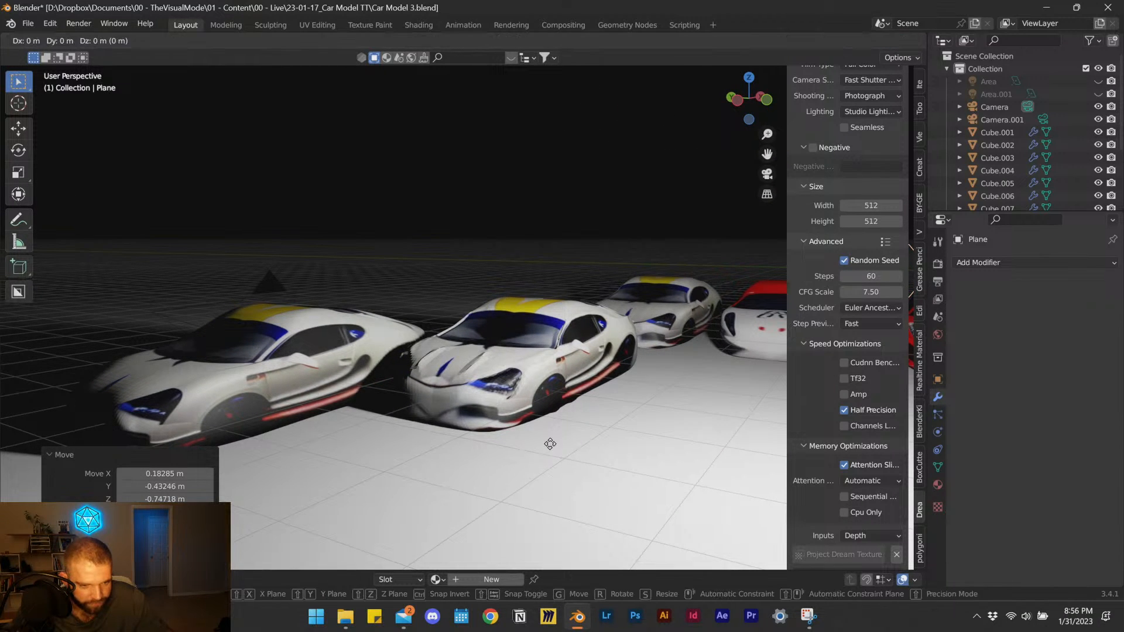
key("x")
left_click(240, 500)
key("g")
key("y")
left_click(220, 403)
Open the sculpted car's mesh for editing and select the vent faces on its front bumper.
left_click(417, 383)
key("Tab")
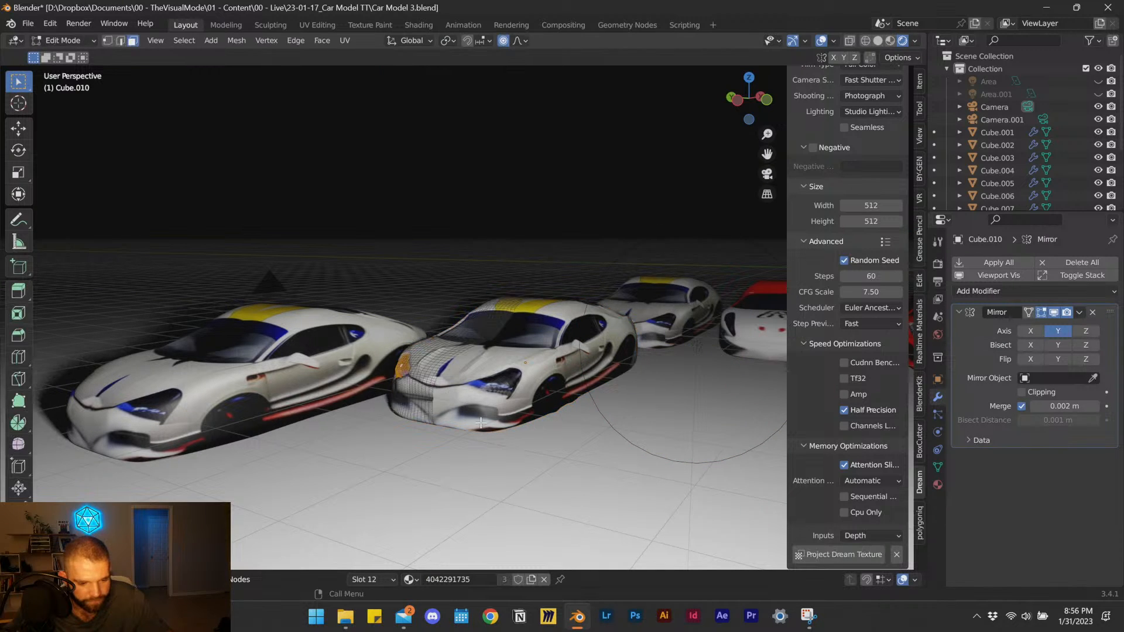
left_click(395, 402)
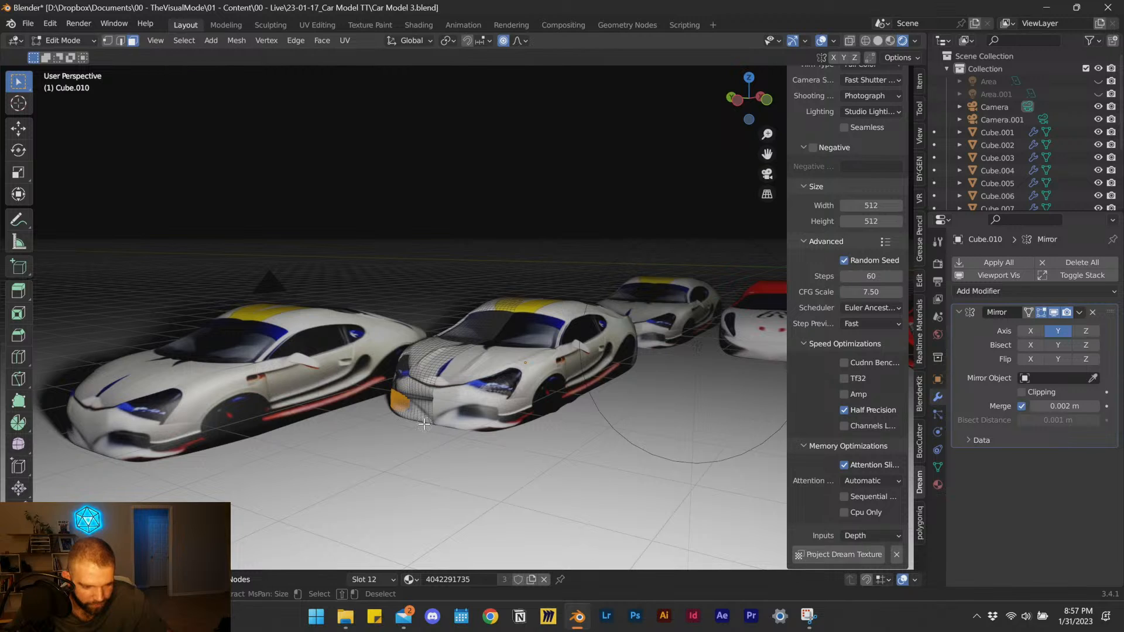
key("g")
key("y")
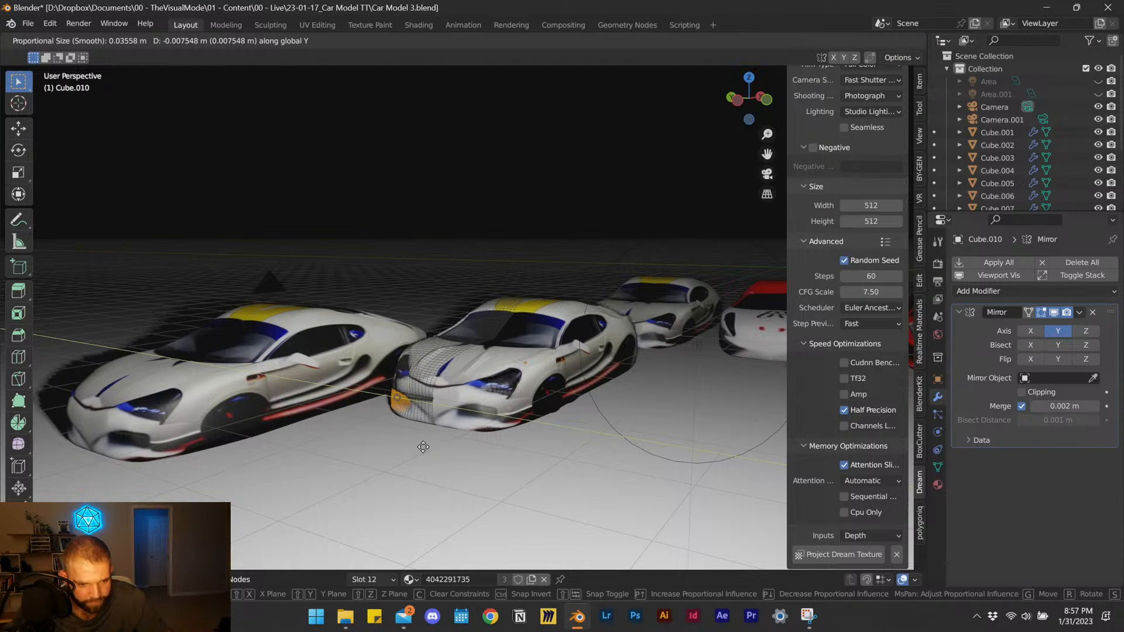
key("x")
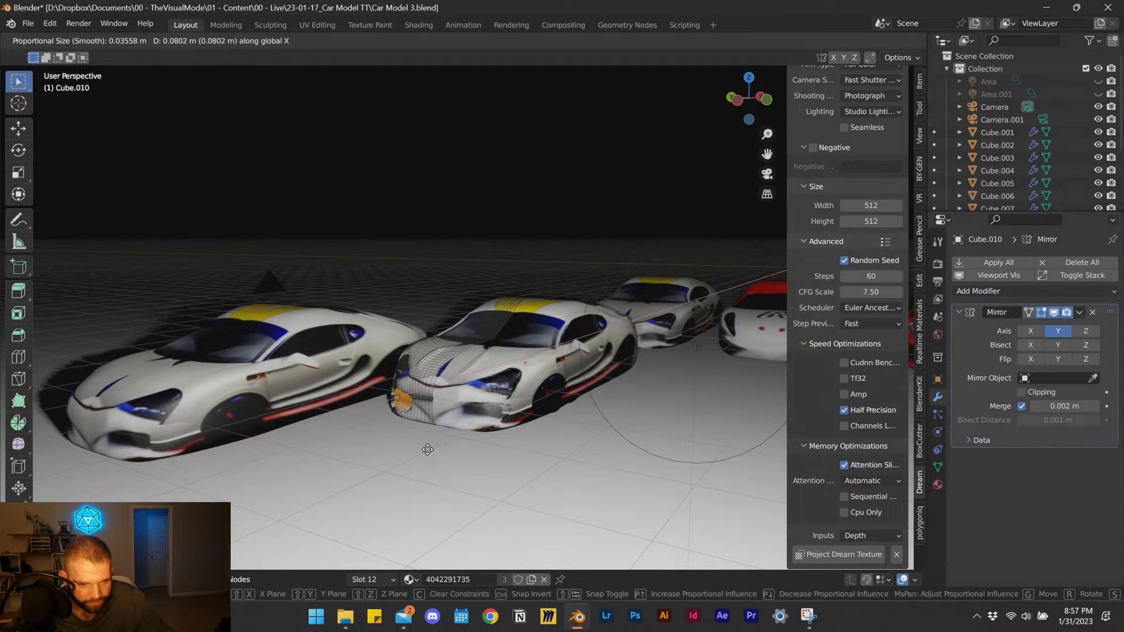
left_click(429, 446)
left_click(520, 41)
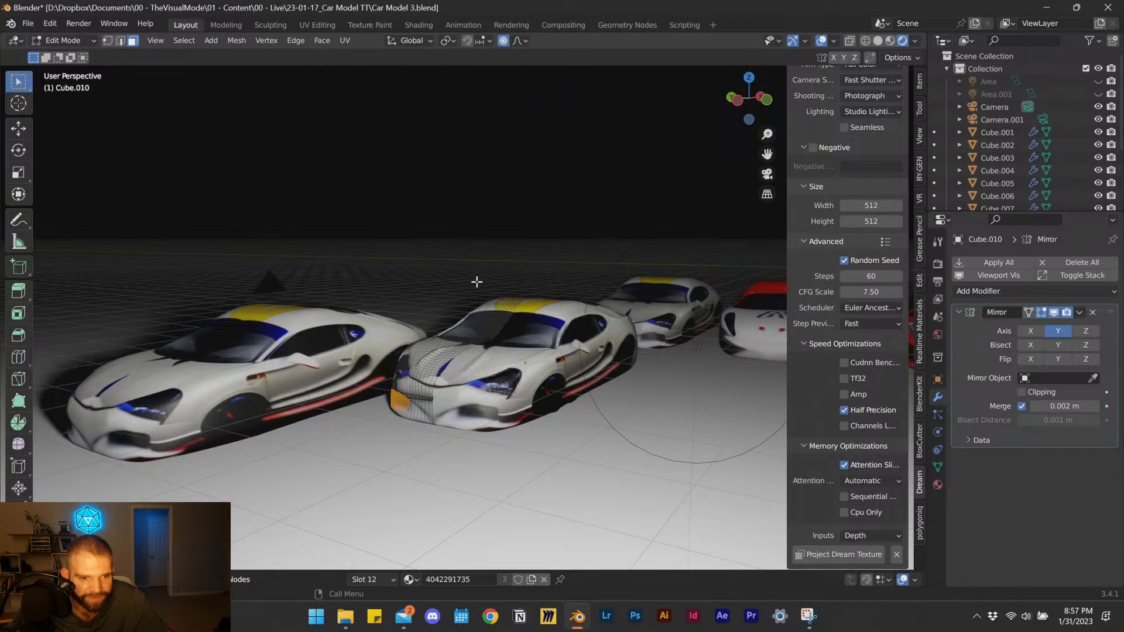
Push the bumper vent faces inward about 0.073 m along X with a proportional size of about 0.11 m.
scroll(434, 408, "up", 3)
scroll(434, 409, "down", 2)
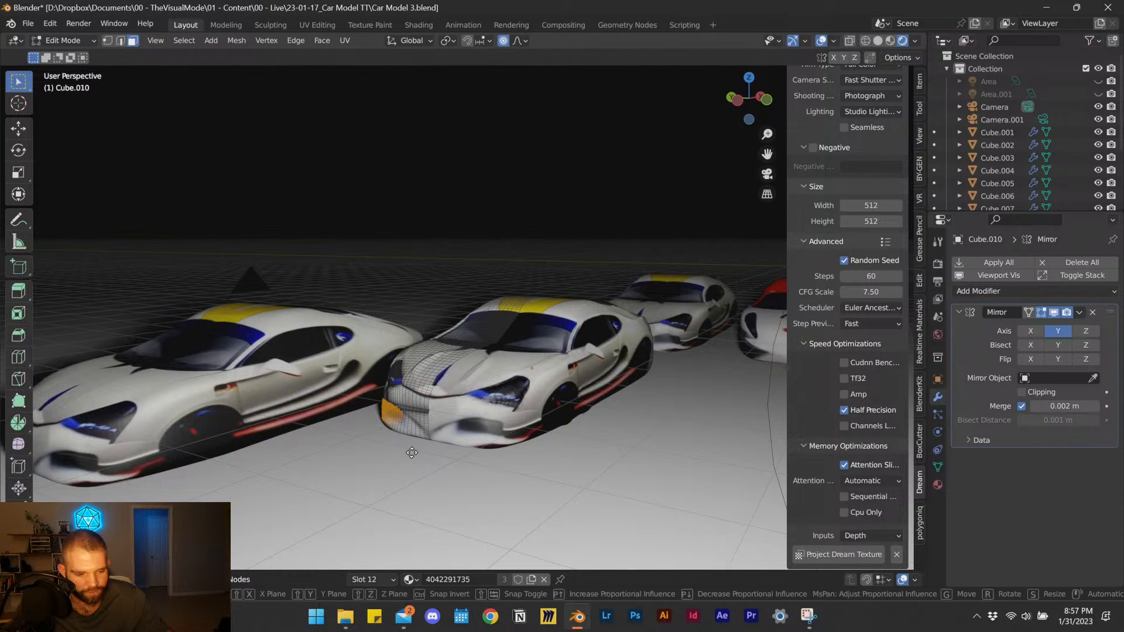
key("g")
scroll(419, 451, "down", 20)
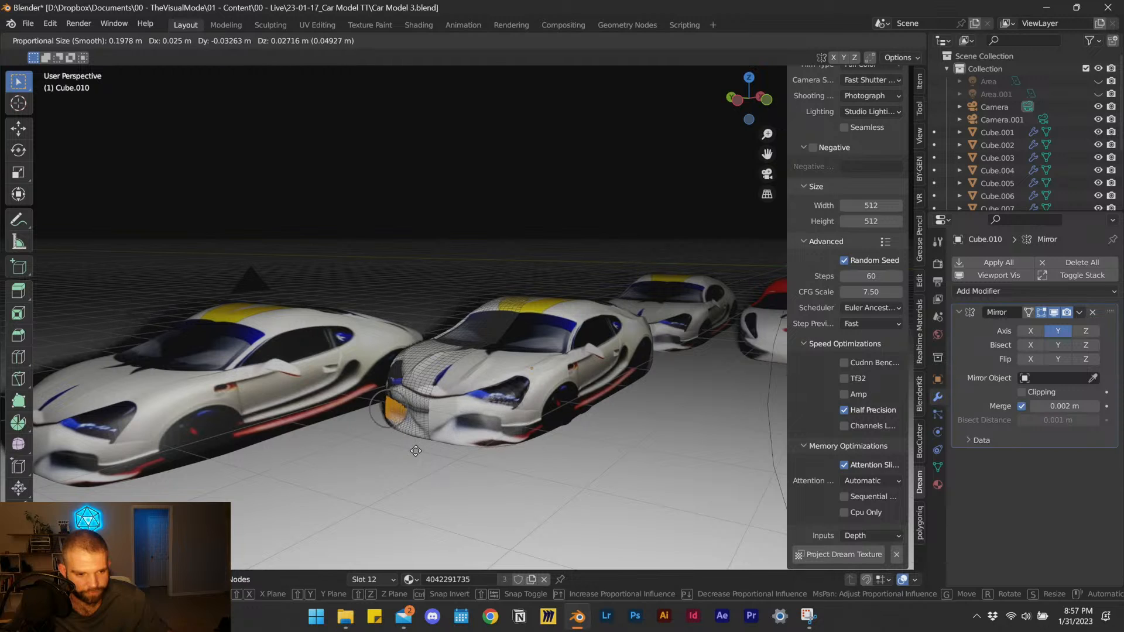
scroll(421, 452, "up", 9)
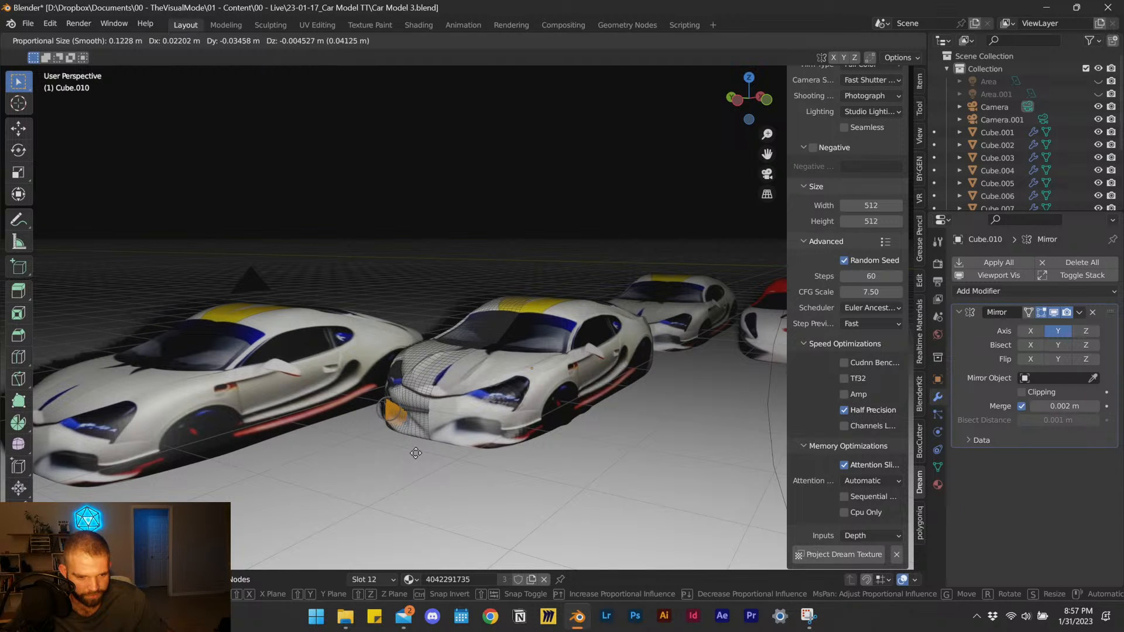
scroll(417, 455, "up", 1)
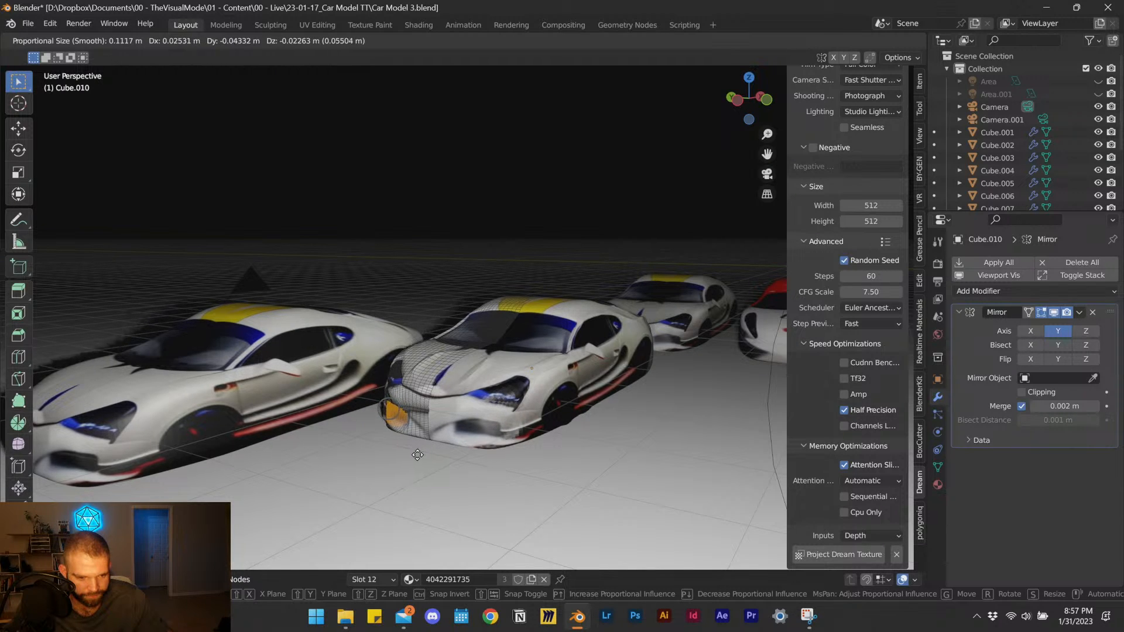
key("y")
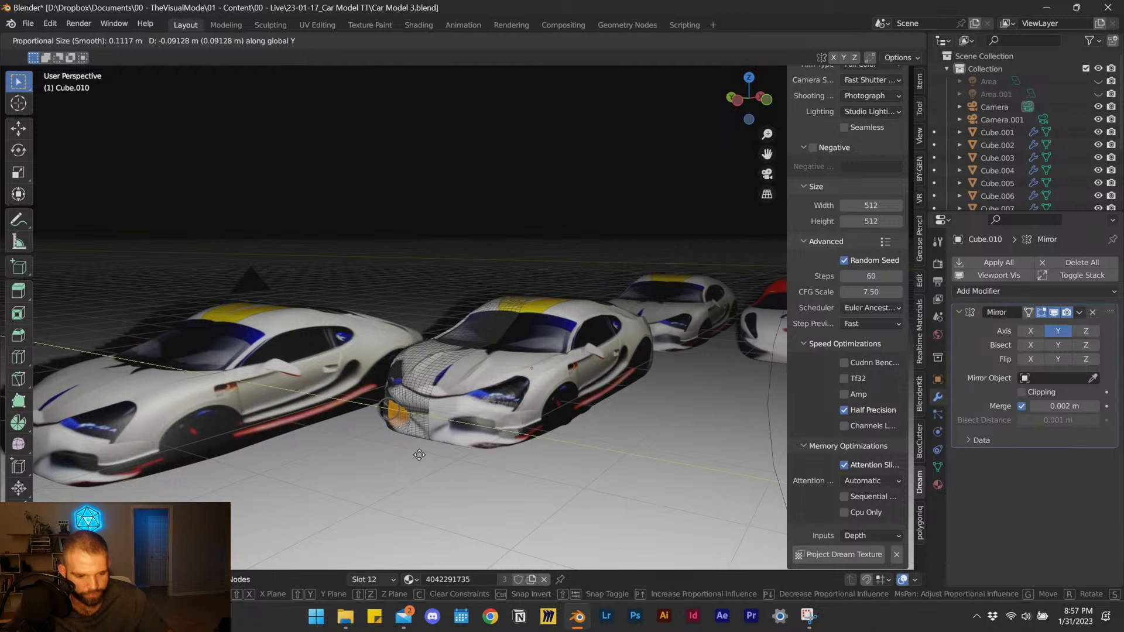
key("x")
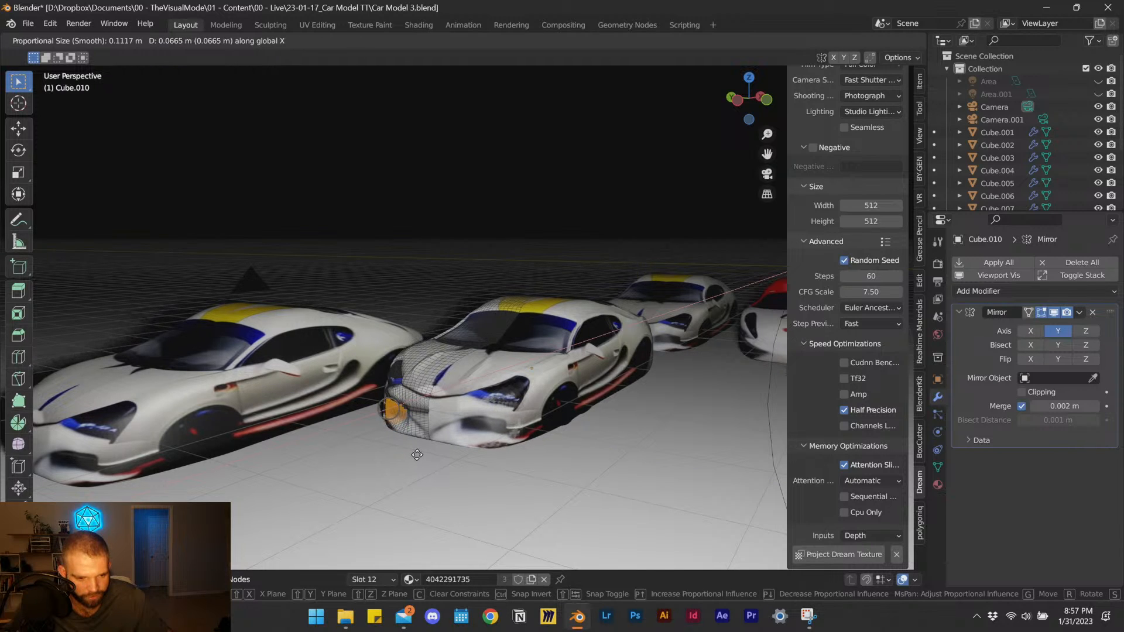
left_click(417, 455)
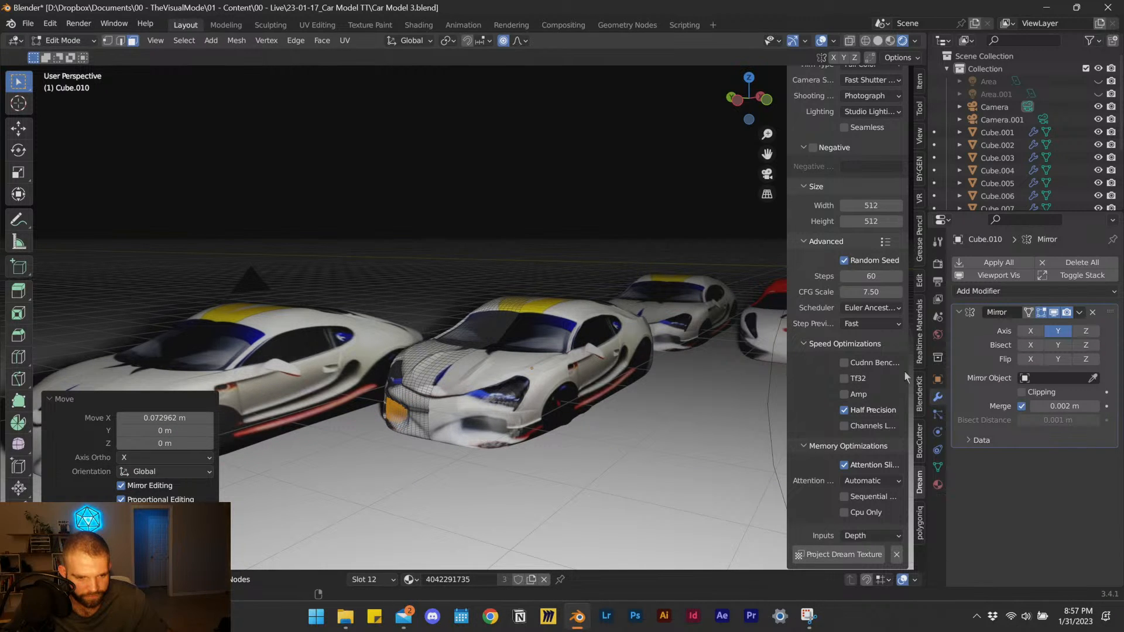
Add a Subdivision Surface modifier with viewport level 2 to the sculpted car and return to object mode.
left_click(990, 292)
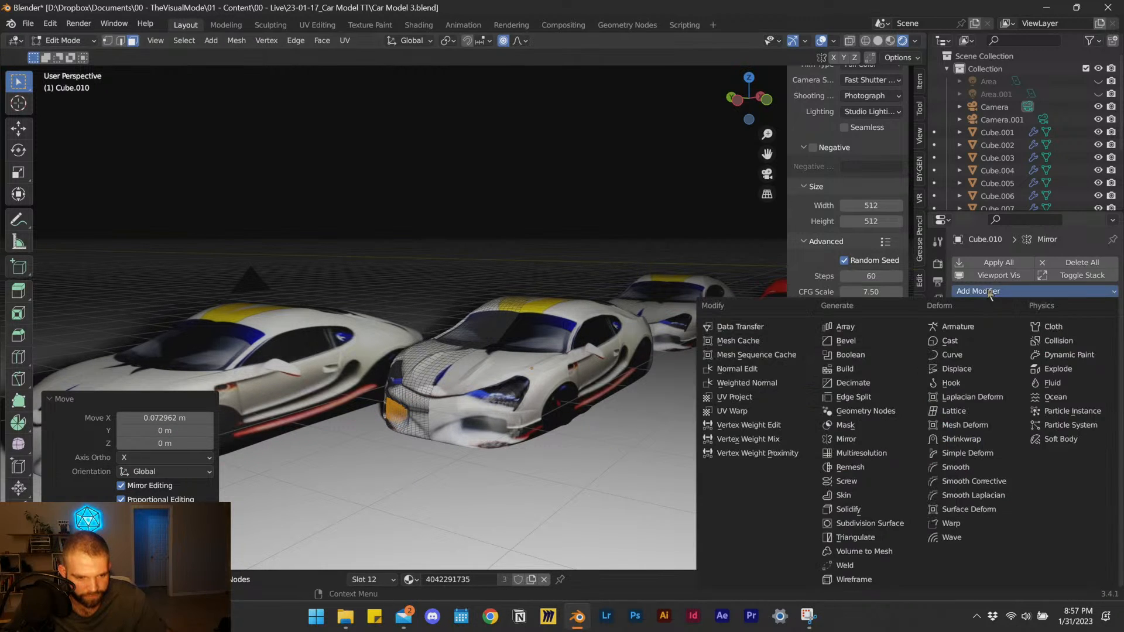
left_click(881, 525)
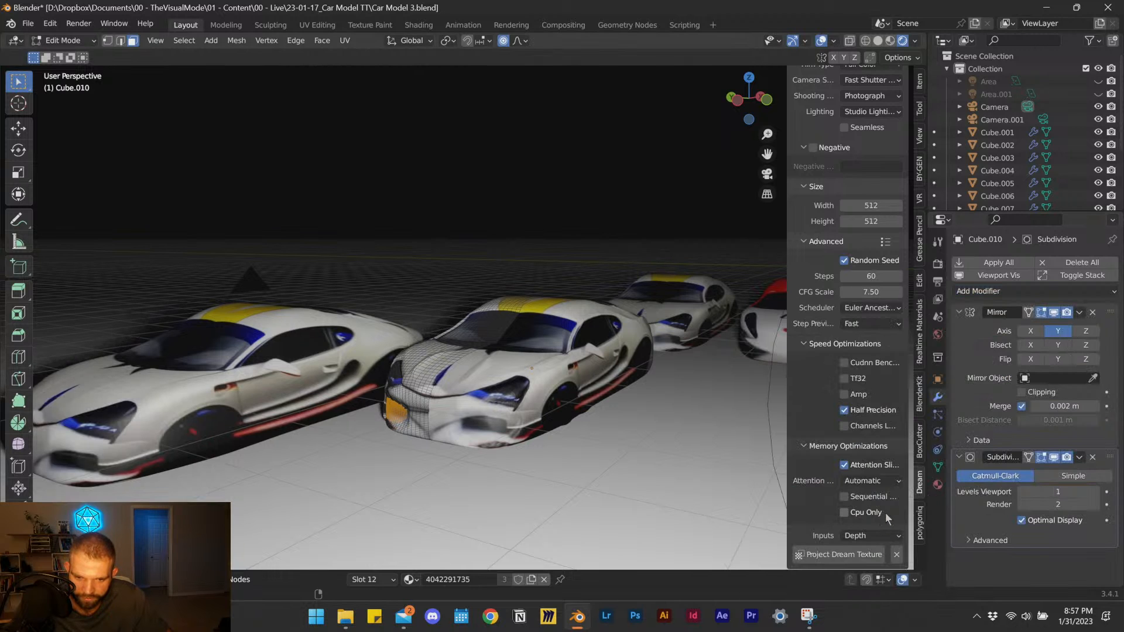
left_click(1096, 492)
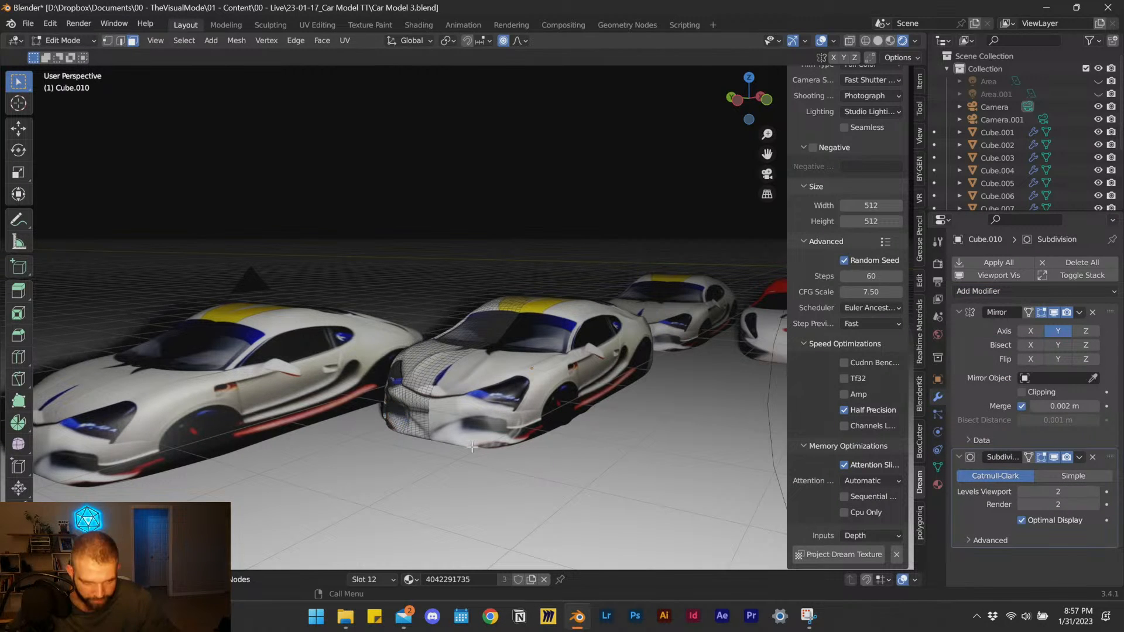
key("Tab")
Select the sculpted car together with its duplicate and move both about -3.74 m along X.
middle_click_drag(503, 441, 462, 402)
scroll(461, 410, "down", 3)
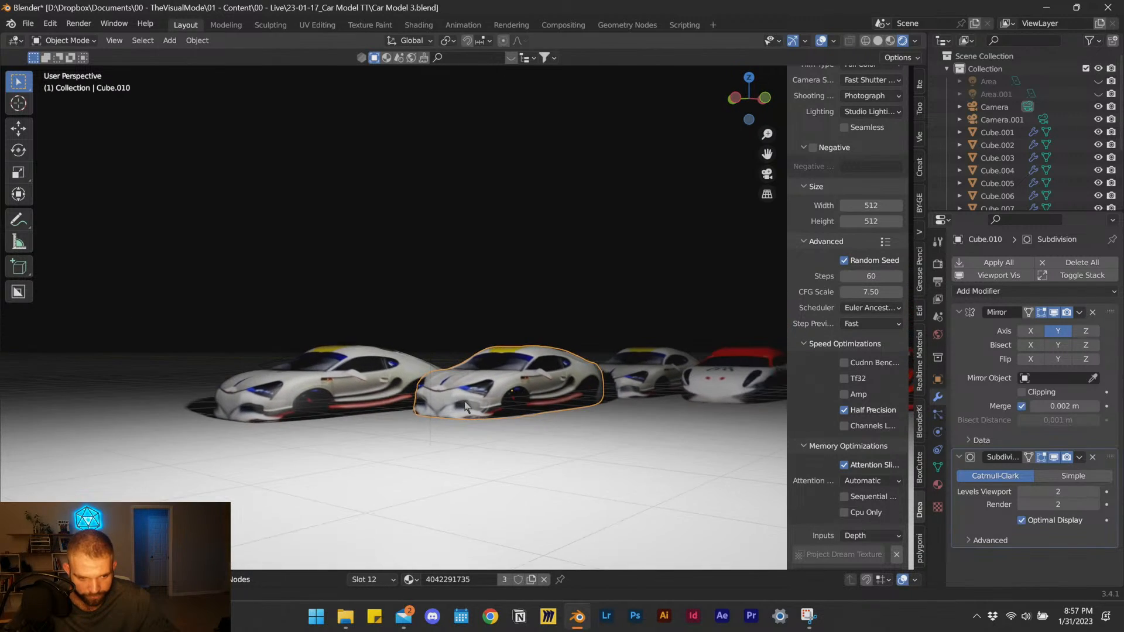
left_click(404, 387, "shift")
key("g")
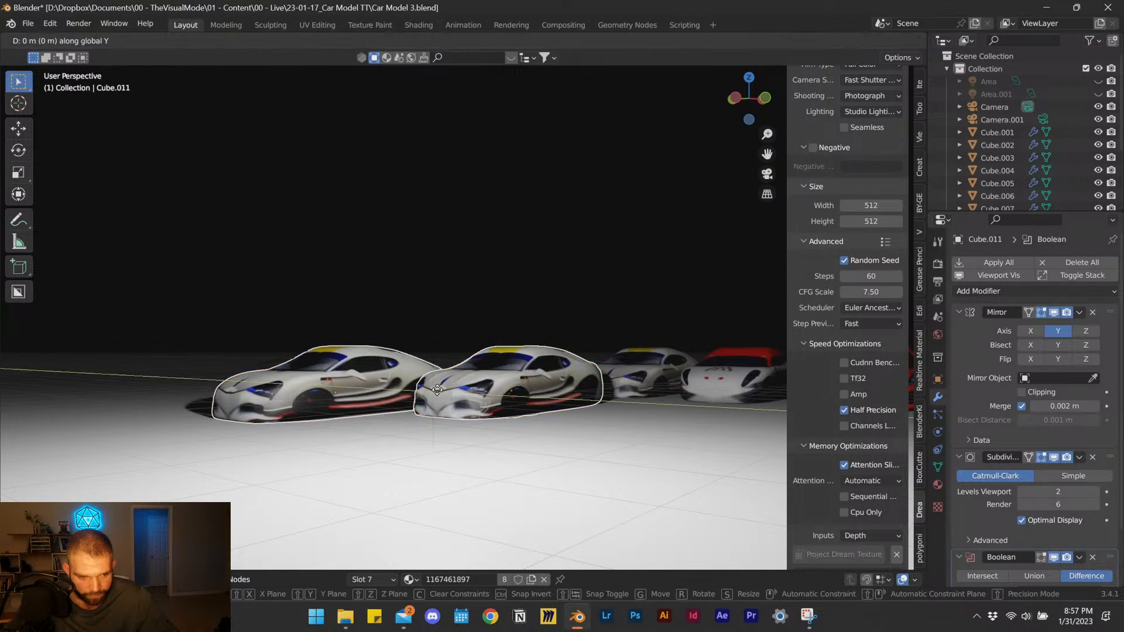
key("x")
left_click(292, 472)
middle_click_drag(291, 472, 460, 430, "shift")
middle_click_drag(460, 430, 489, 414)
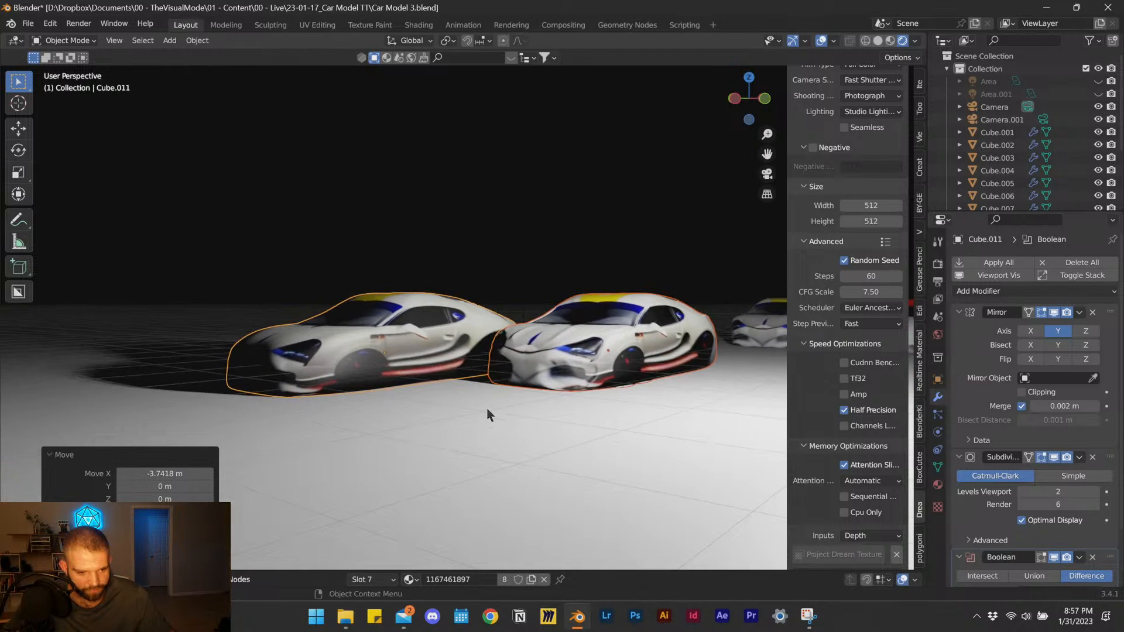
Look through the scene camera, select it and move it about -3.74 m along X and -4.56 m along Y.
key("KP_0")
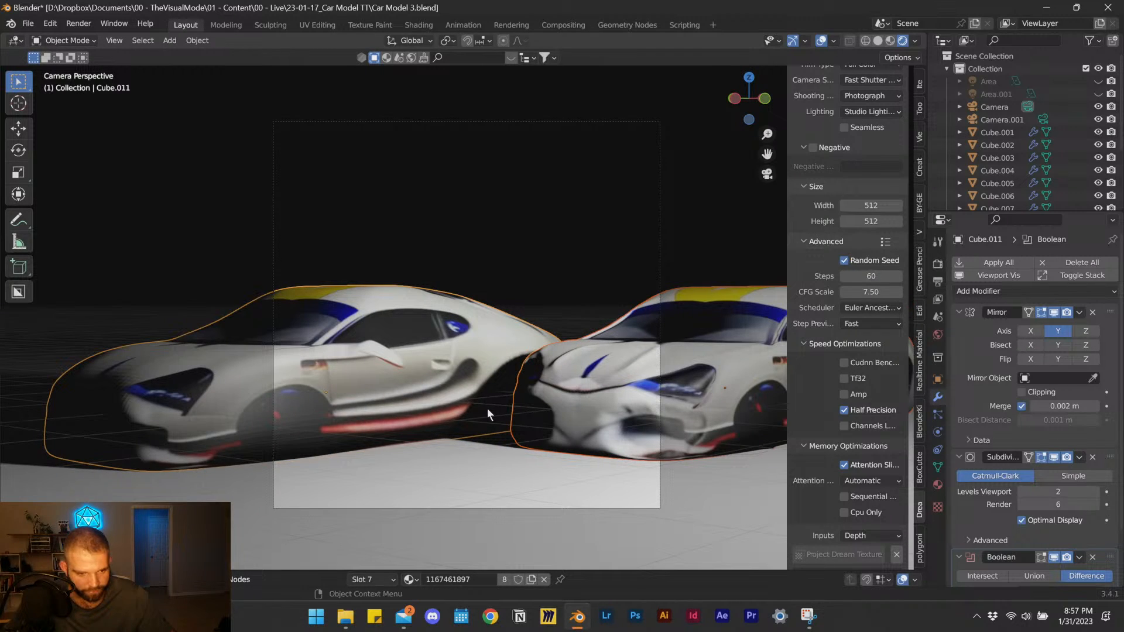
left_click(547, 122)
key("g")
key("x")
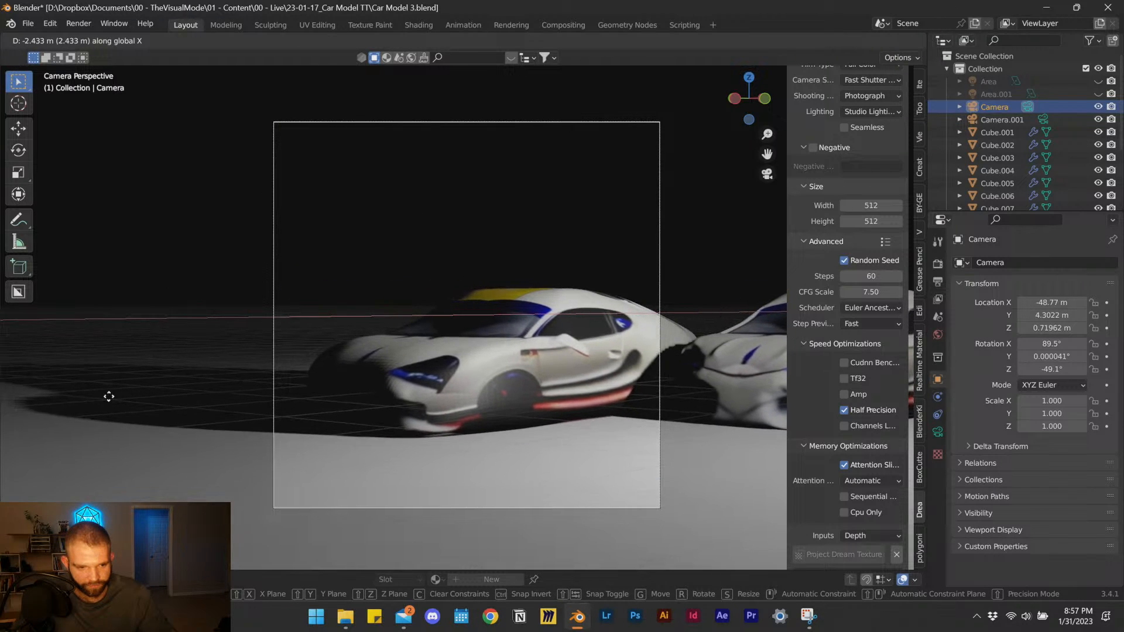
left_click(586, 454)
key("g")
key("y")
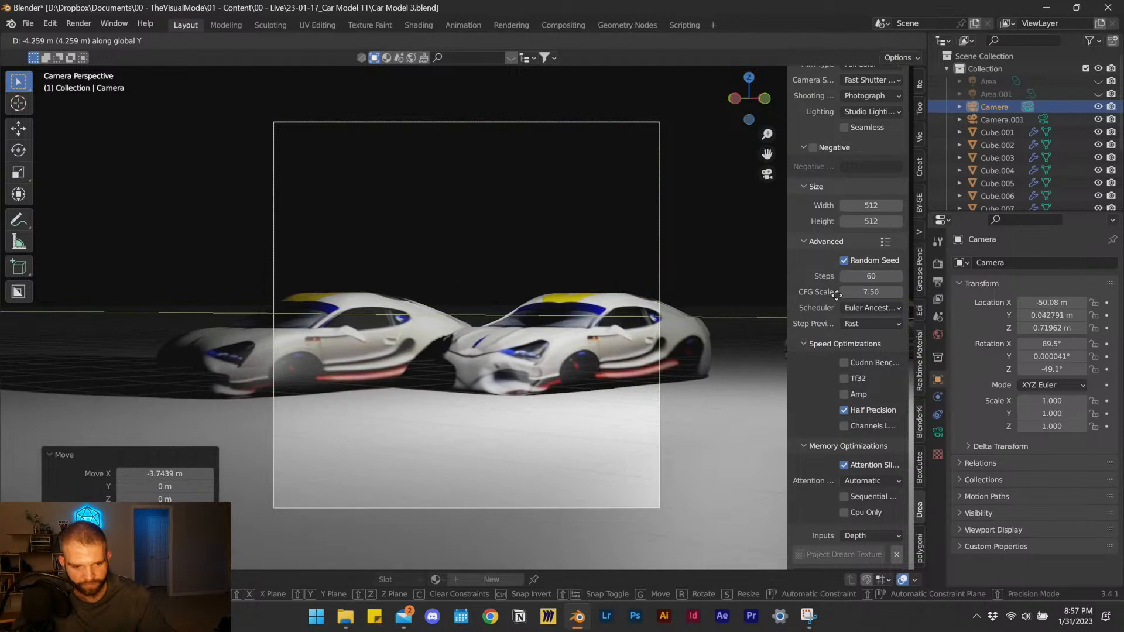
left_click(99, 390)
Move the camera about -2.36 m along X and about -3.62 m along Y.
key("g")
key("x")
left_click(602, 413)
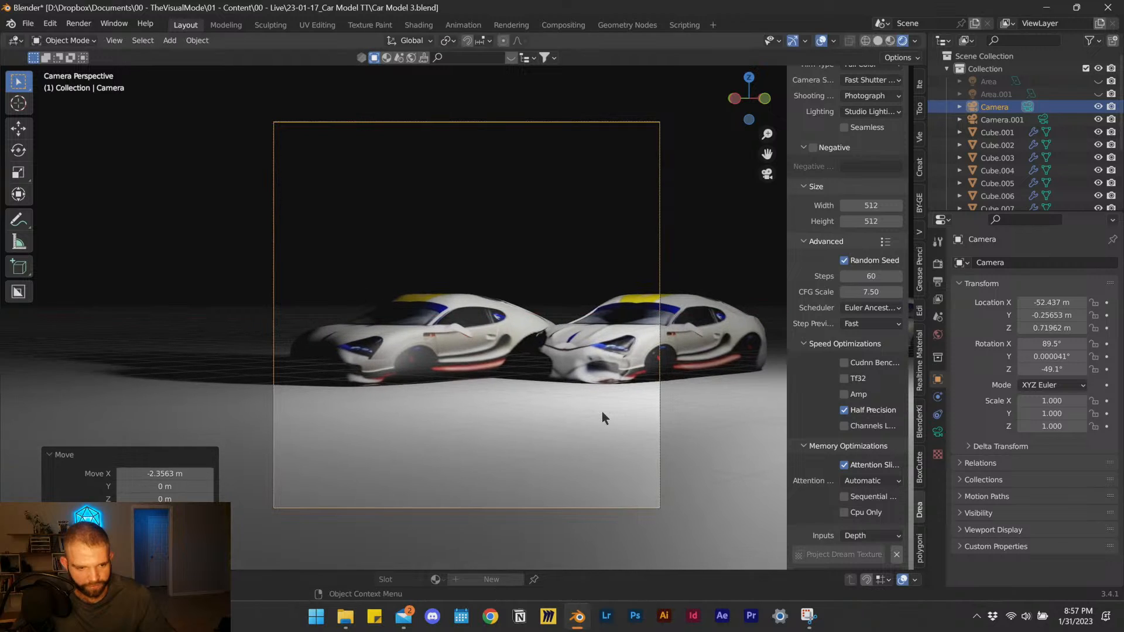
key("g")
key("y")
left_click(504, 143)
Shift the camera along X in two moves of about -2.36 m and -1.72 m.
key("g")
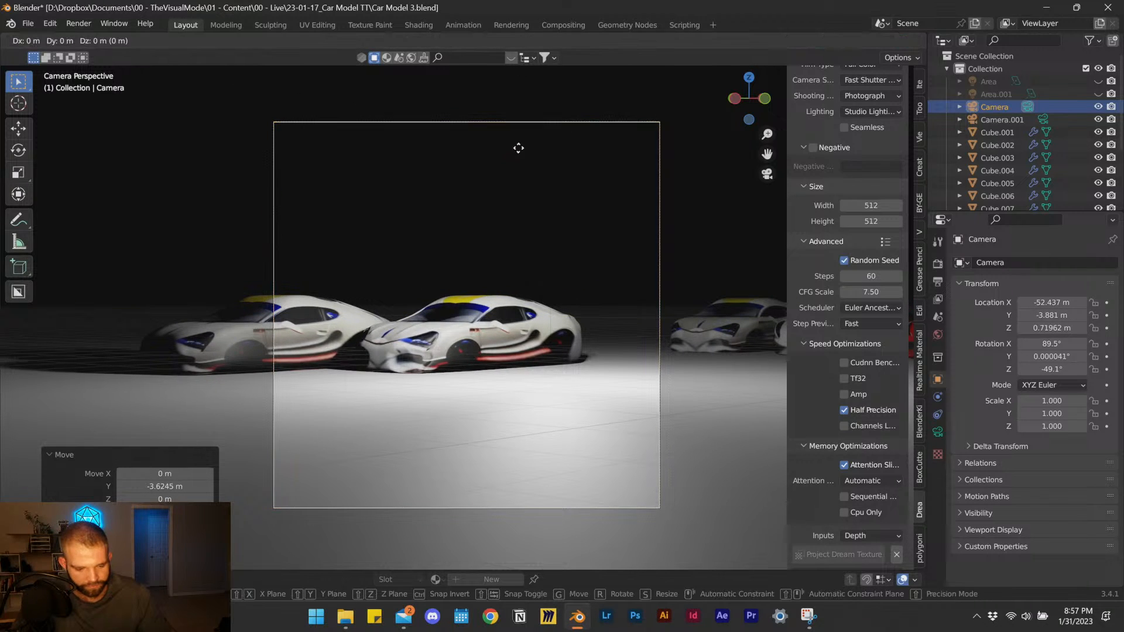
key("x")
left_click(112, 287)
key("g")
key("x")
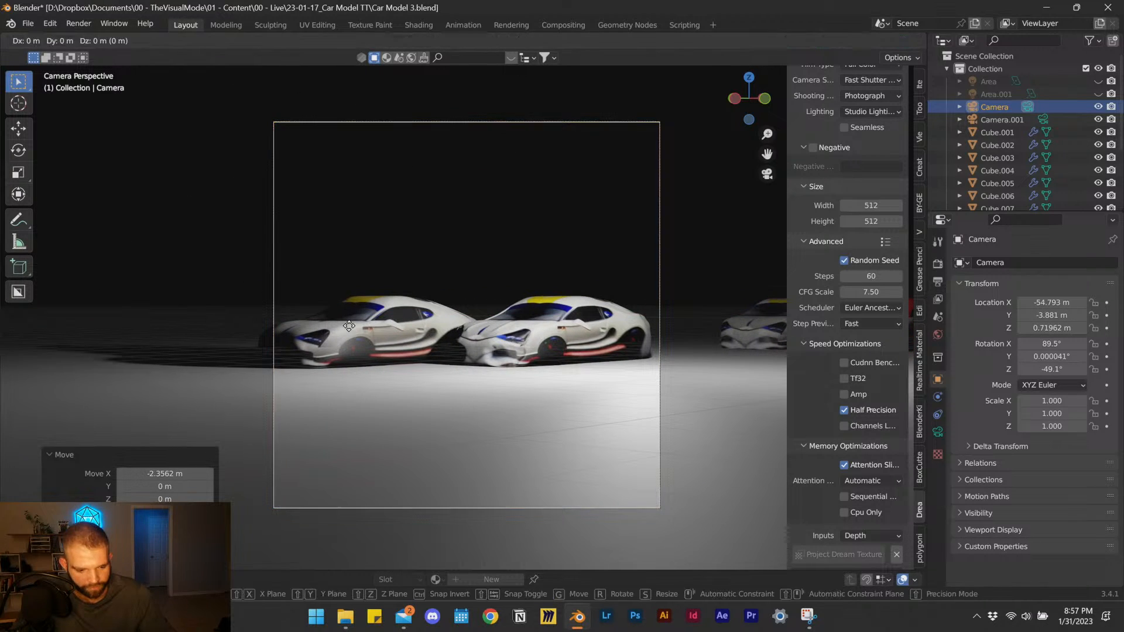
left_click(72, 395)
Move the camera about -2.14 m along Y and about -1.33 m along X to frame both cars.
key("g")
key("y")
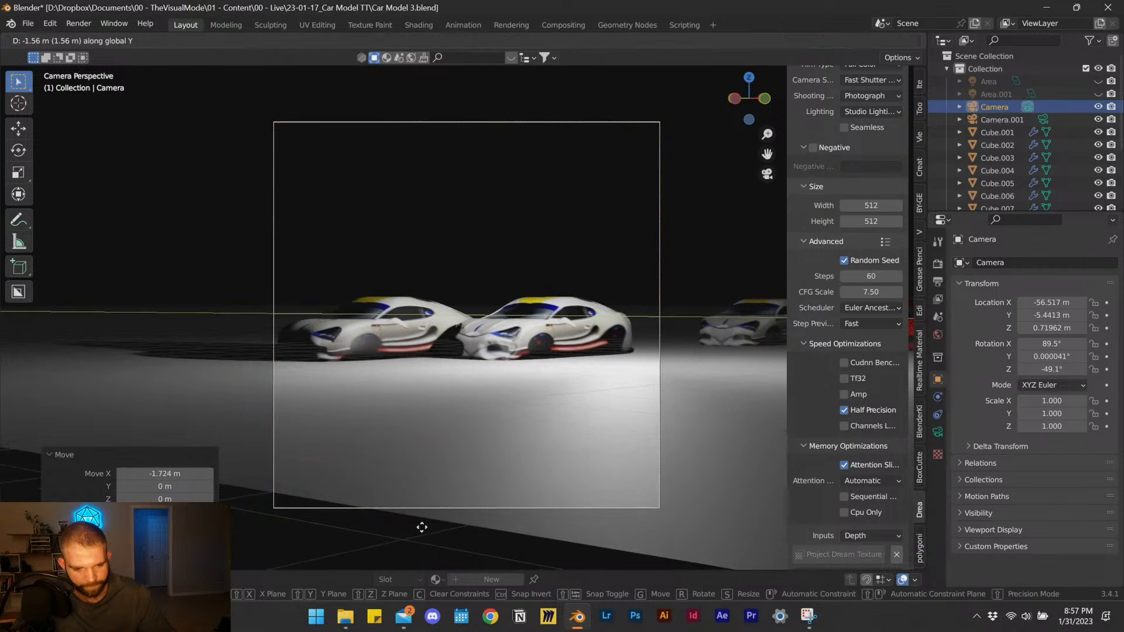
left_click(506, 529)
key("g")
key("x")
left_click(360, 472)
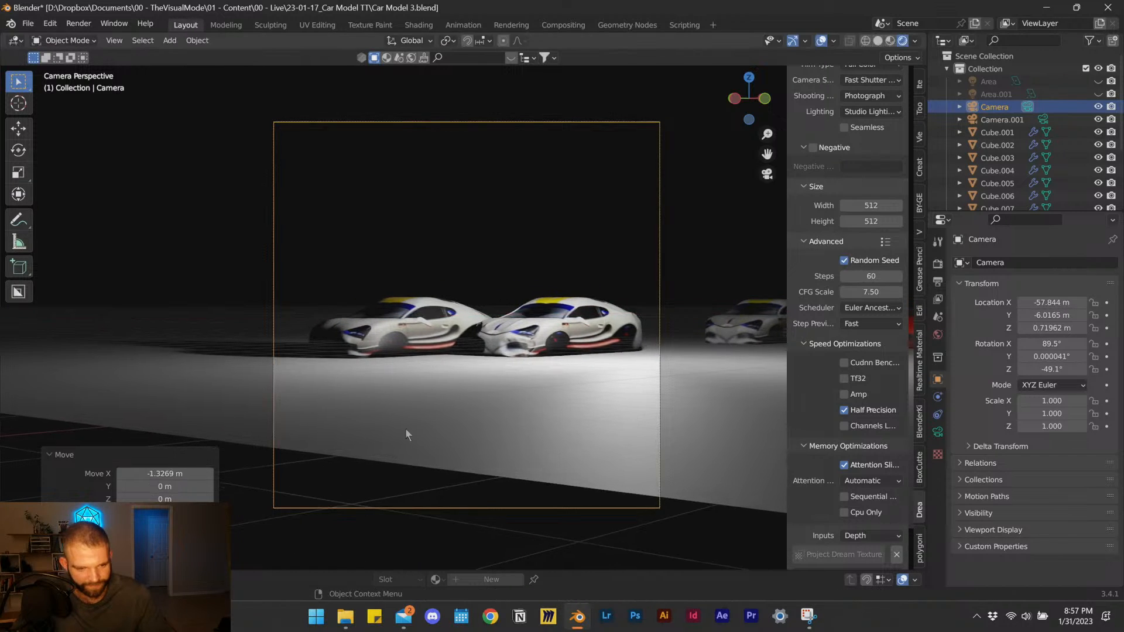
Scale the floor plane up by about 1.26 so it fills the foreground of the camera view.
left_click(450, 418)
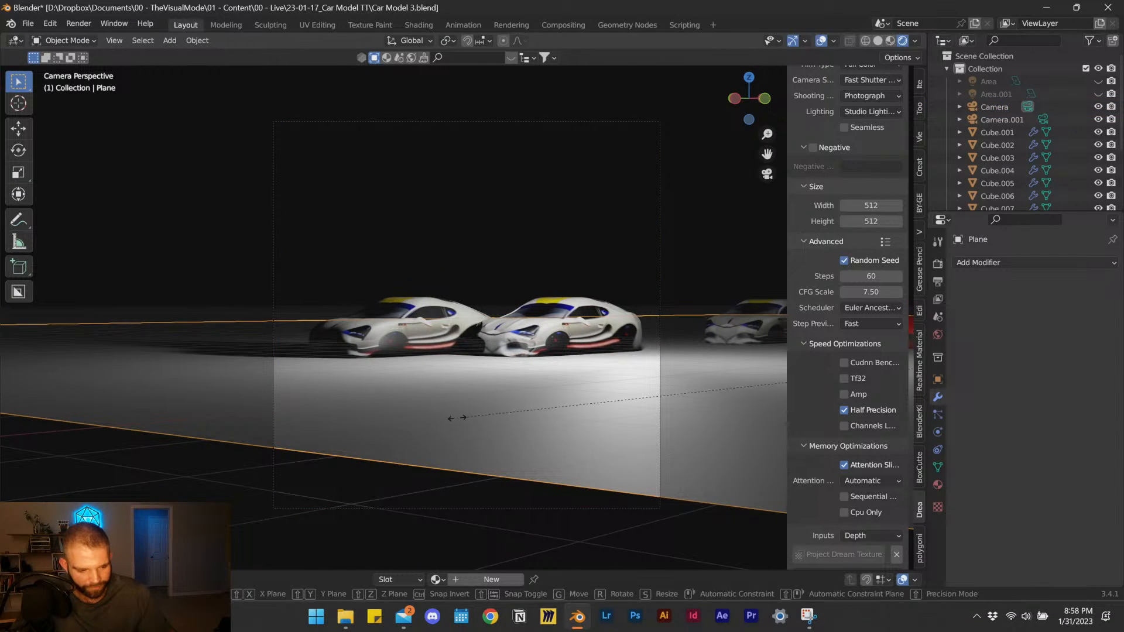
key("s")
left_click(376, 407)
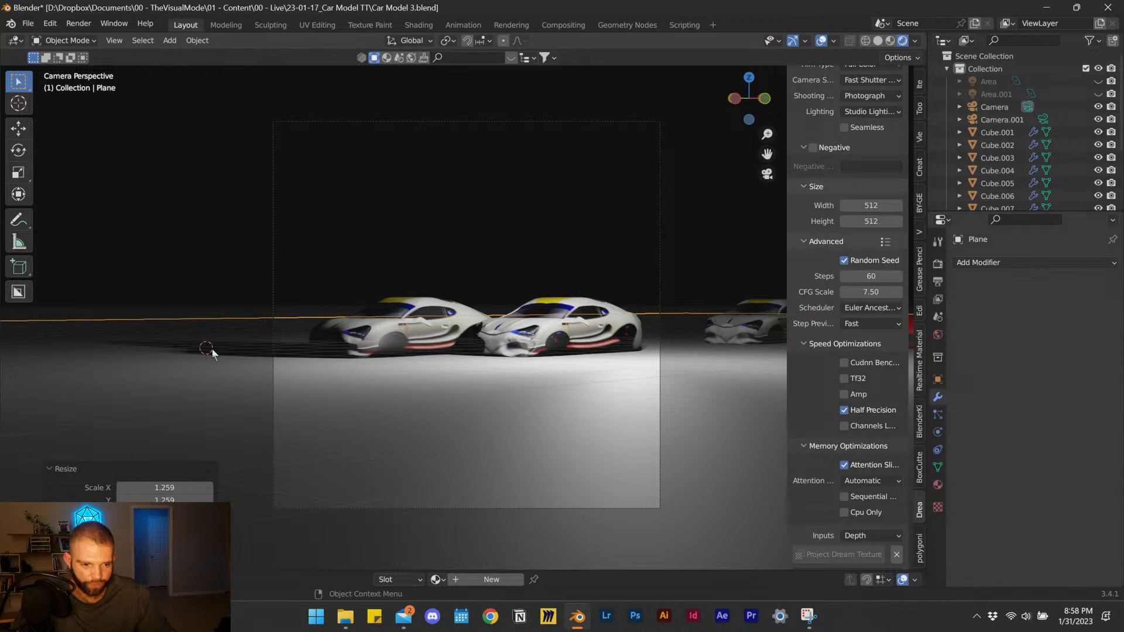
Add an area light beside the cars and rotate it to about -88°, -40° and 40° so it faces them.
key("shift+a")
mouse_move(222, 350)
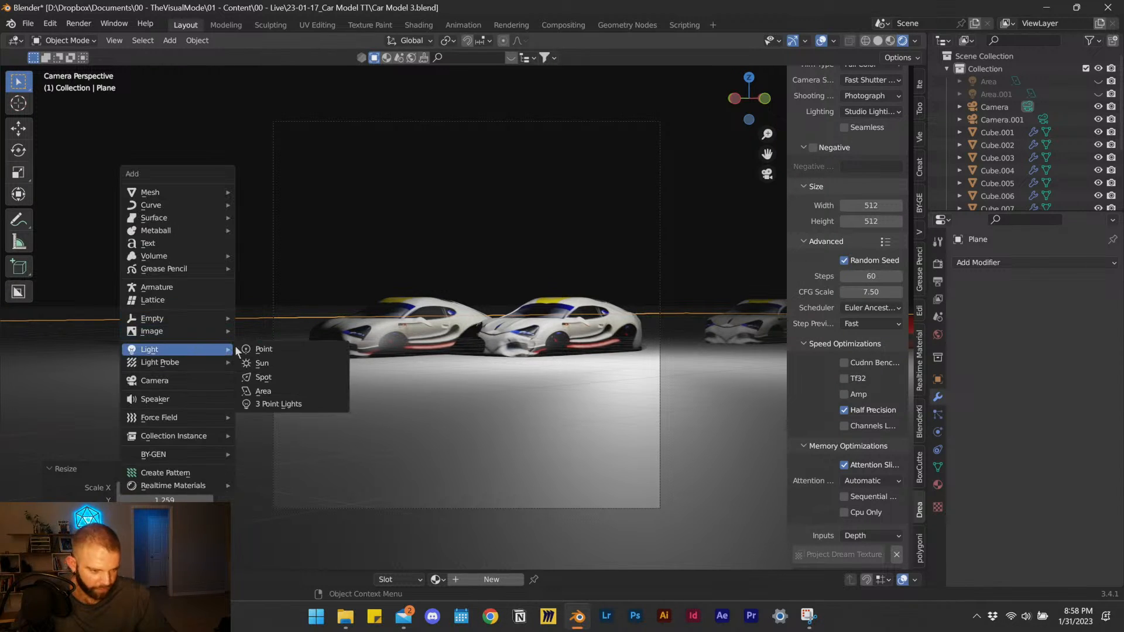
left_click(263, 391)
key("r")
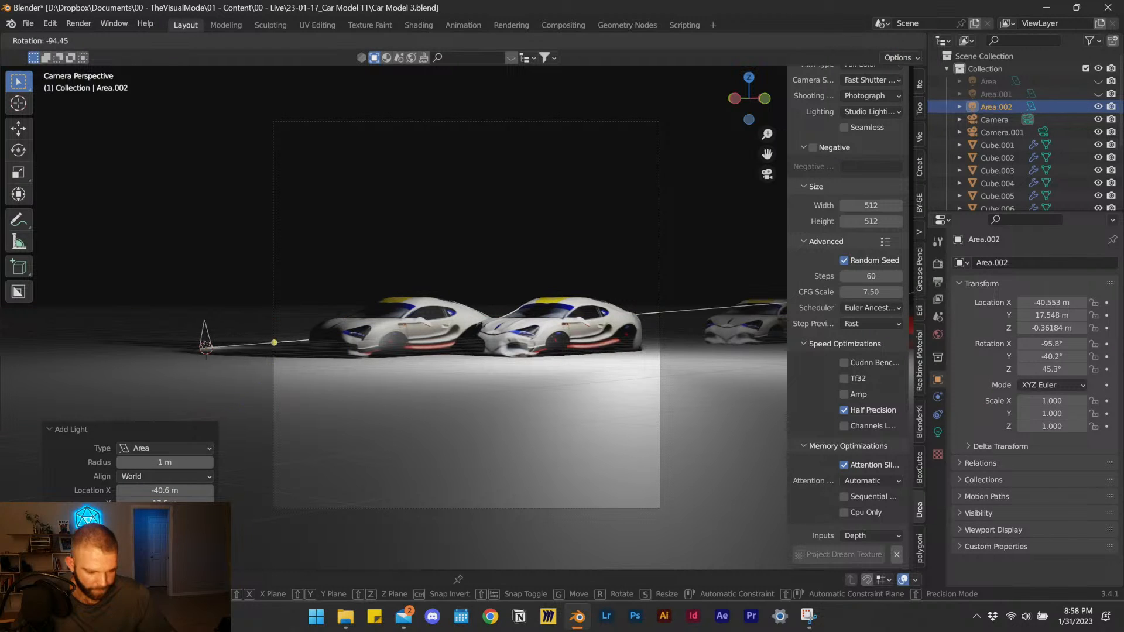
left_click(272, 187)
Move the new area light about -2.55 m in X, 2.95 m in Y and 0.81 m in Z, and increase its power.
key("g")
left_click(166, 176)
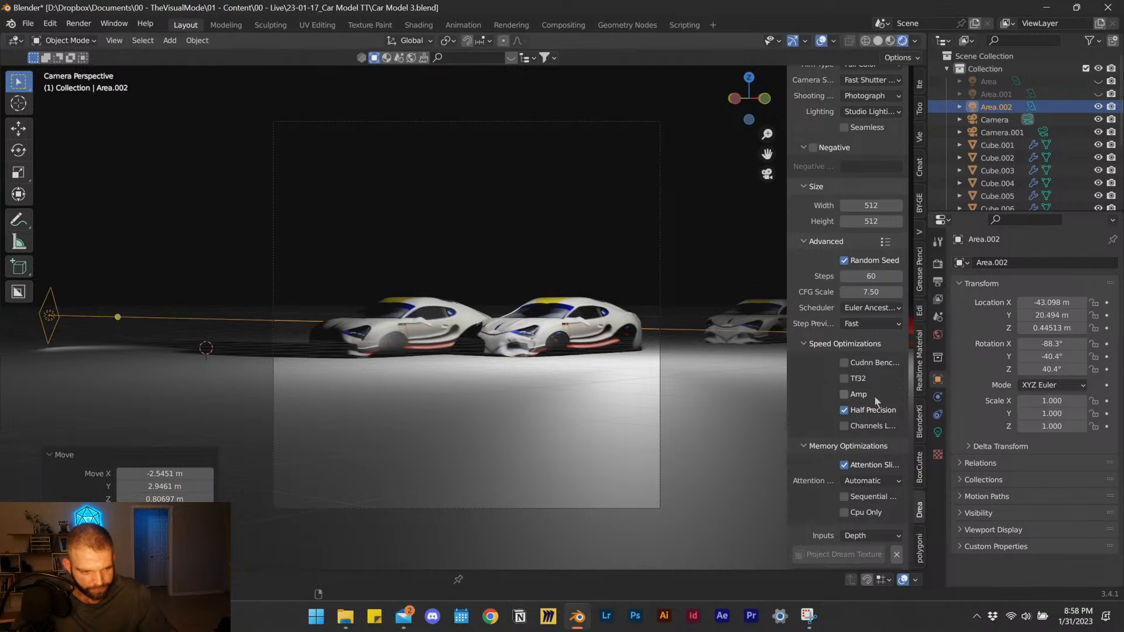
left_click(937, 432)
mouse_move(1058, 349)
left_mouse_down()
mouse_move(1101, 349)
mouse_move(1059, 349)
left_mouse_up()
Move the car nearest the new area light (Cube.011) along positive Y, away from the neighbouring car.
left_click(356, 326)
key("g")
key("y")
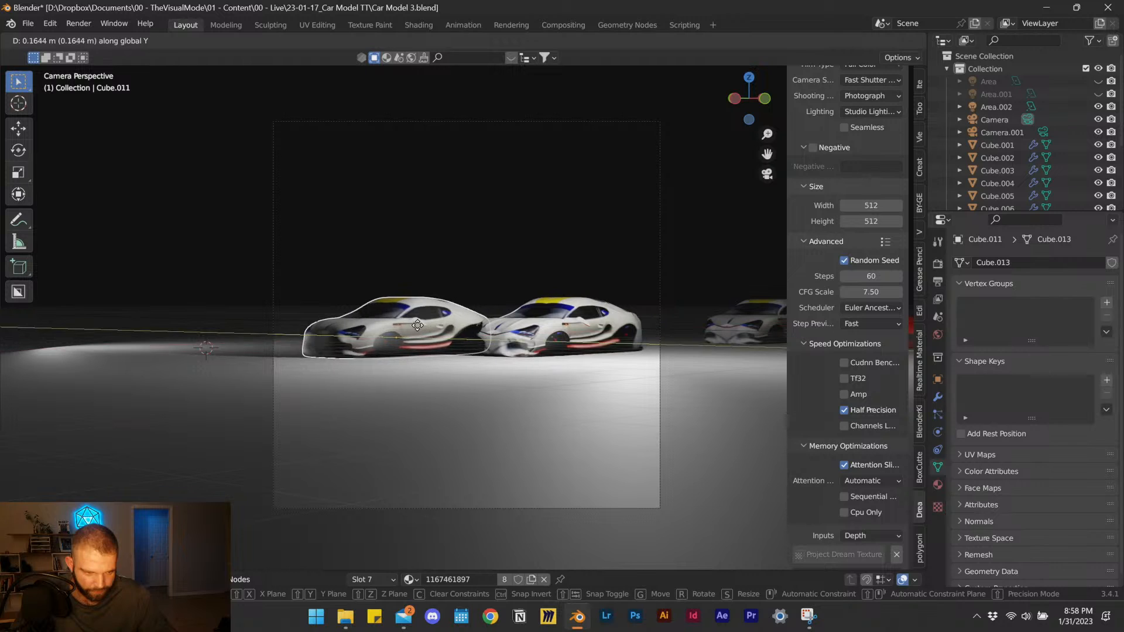
left_click(404, 327)
Adjust the neighbouring car (Cube.010) along X and about -0.053 m along Y, and save the file.
left_click(523, 345)
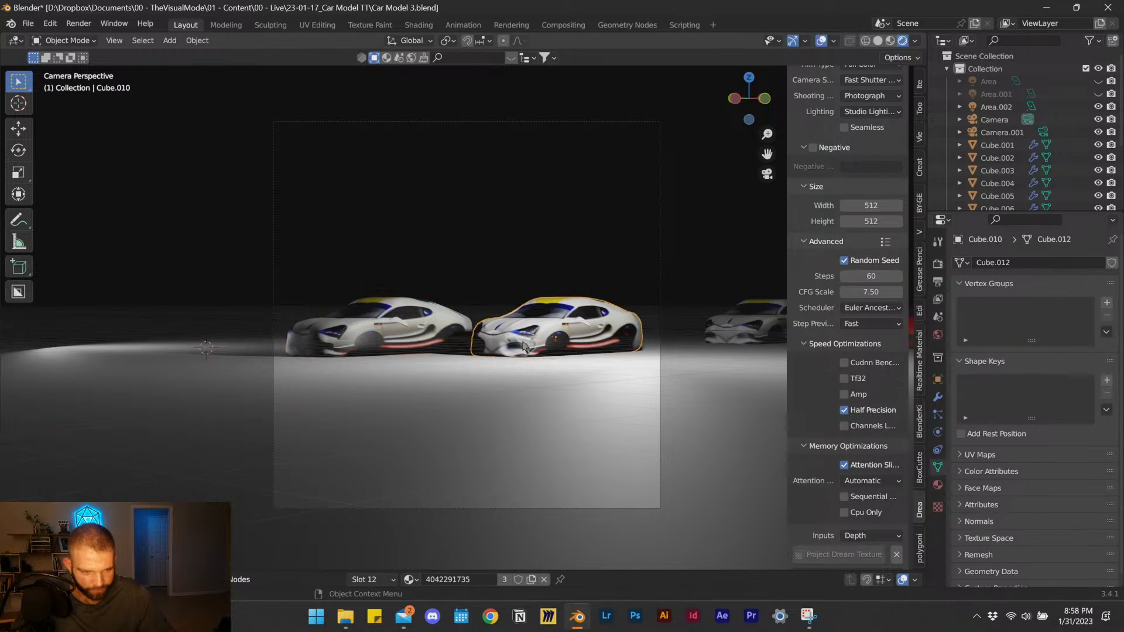
key("g")
key("x")
left_click(510, 361)
key("g")
key("y")
left_click(510, 362)
key("ctrl+s")
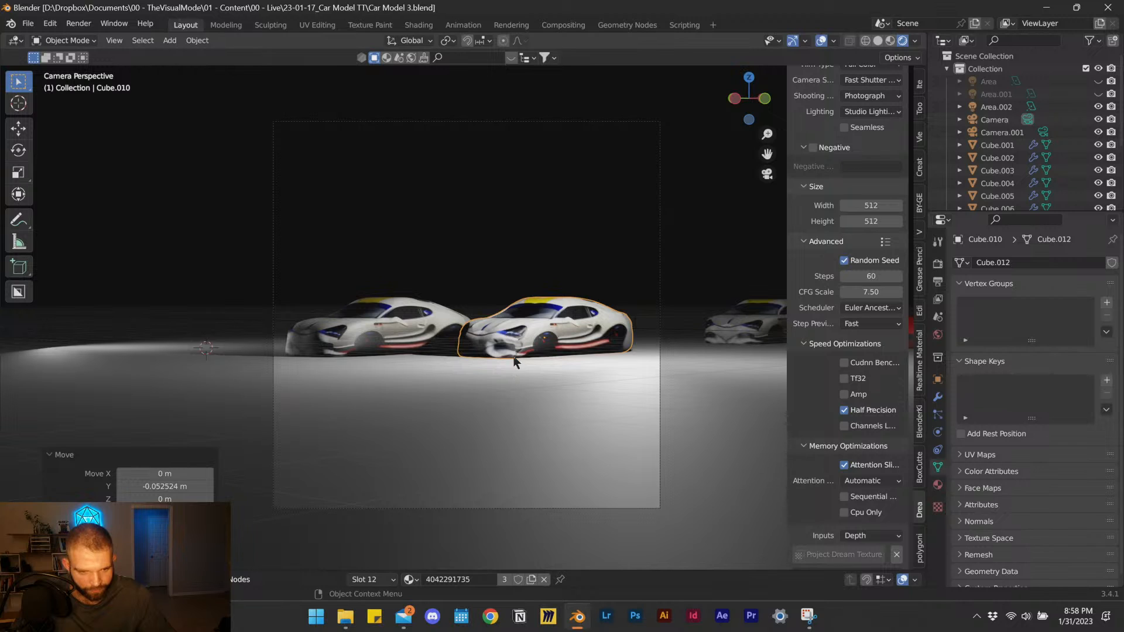
Select both cars and move them together along negative Y within the camera frame, deselect them and save the file.
left_click(398, 325, "shift")
key("g")
key("x")
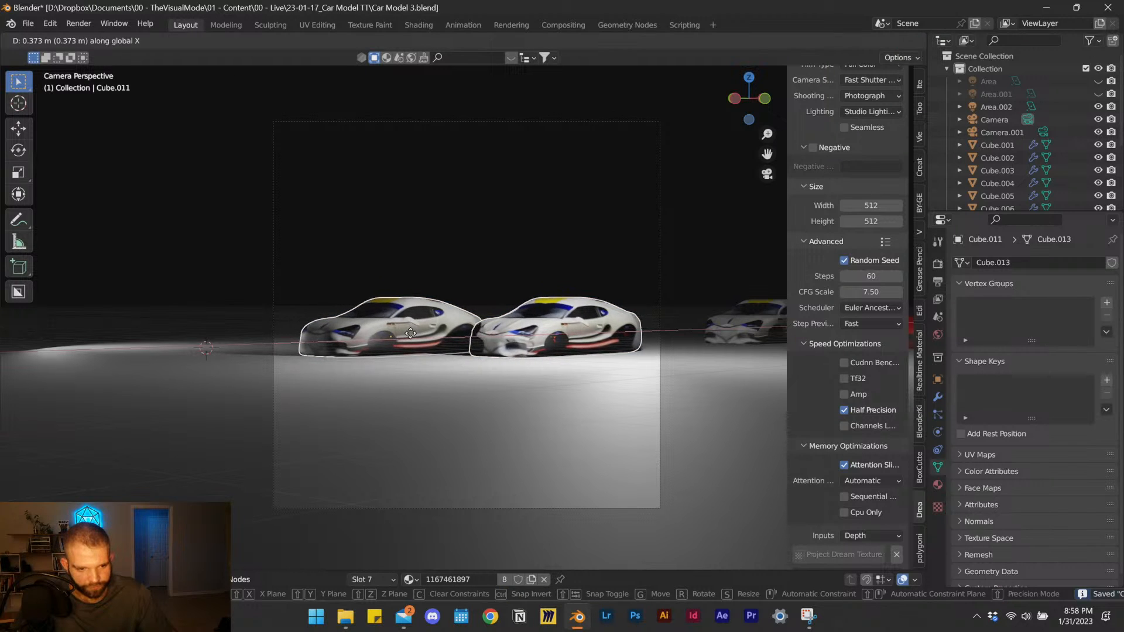
key("y")
left_click(409, 343)
left_click(475, 240)
key("ctrl+s")
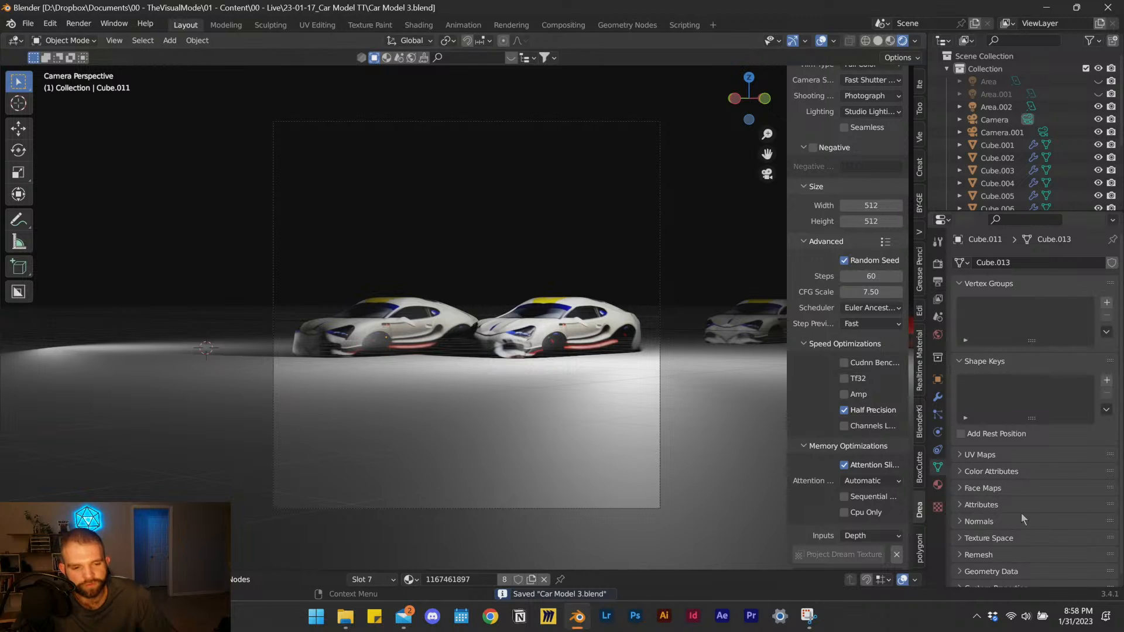
Open the scene's render settings.
left_click(937, 264)
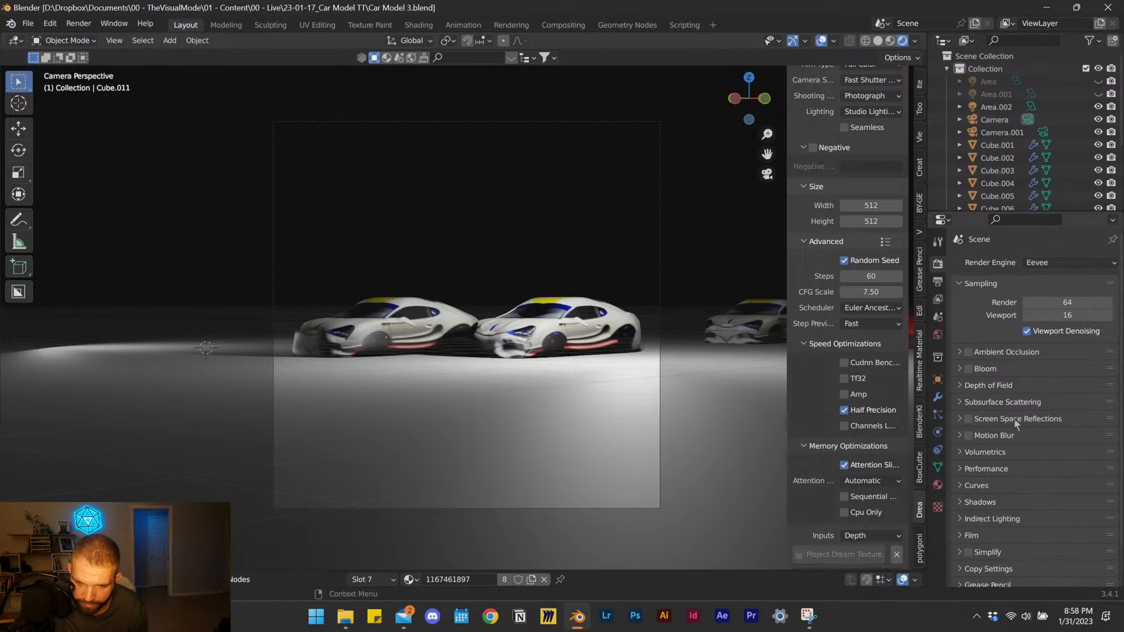
Set the render engine to Cycles and display the car scene in Solid viewport shading.
left_click(1047, 267)
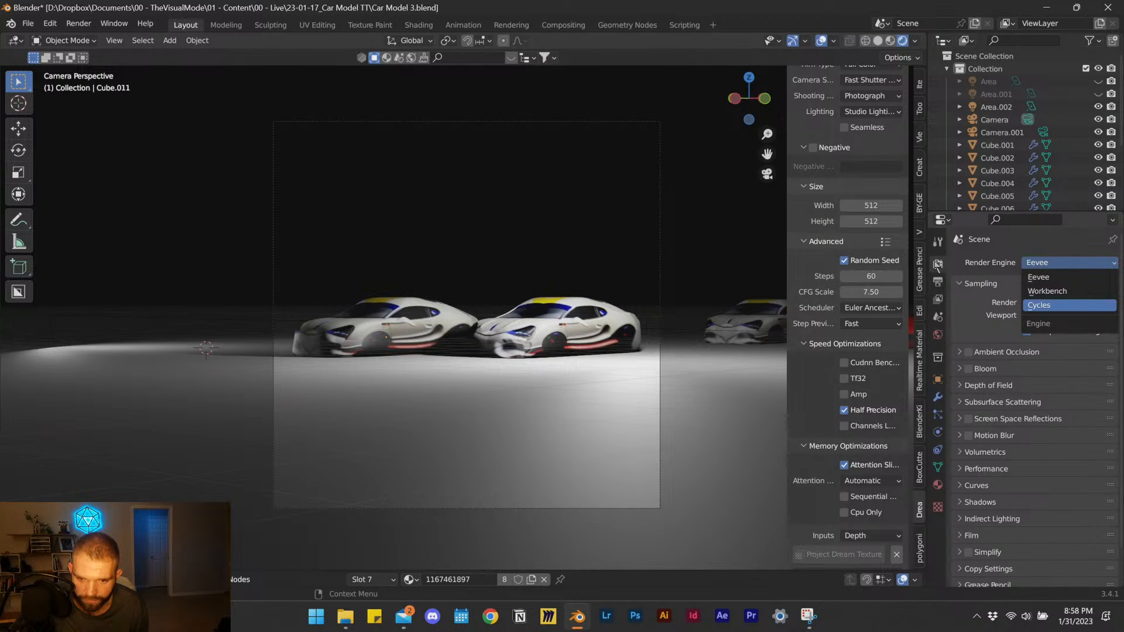
key("Return")
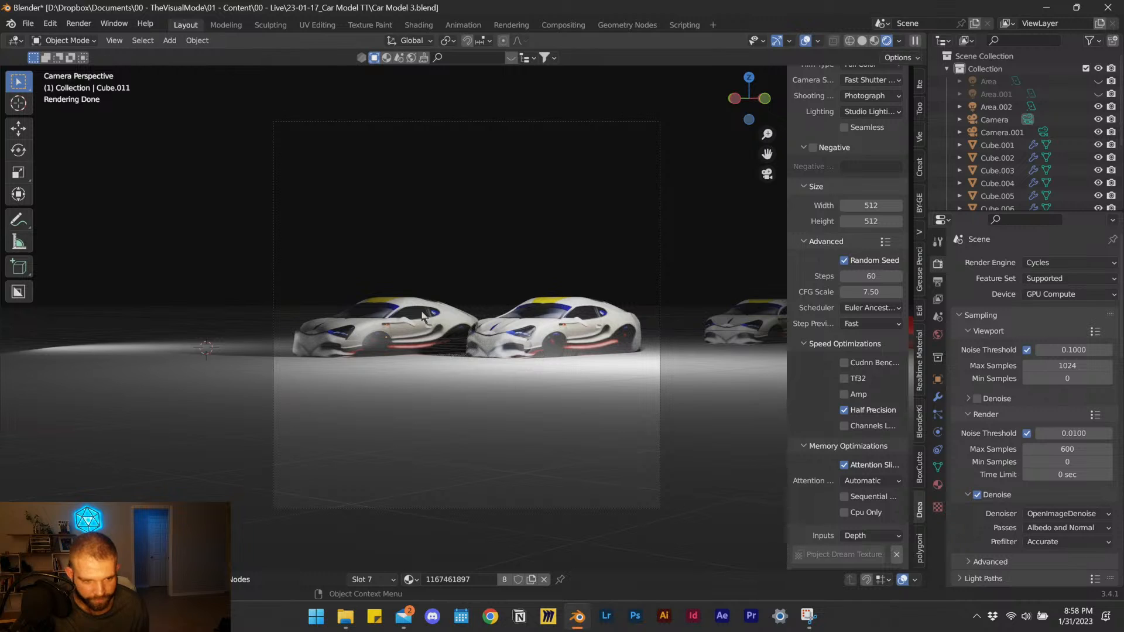
key("z")
left_click(631, 251)
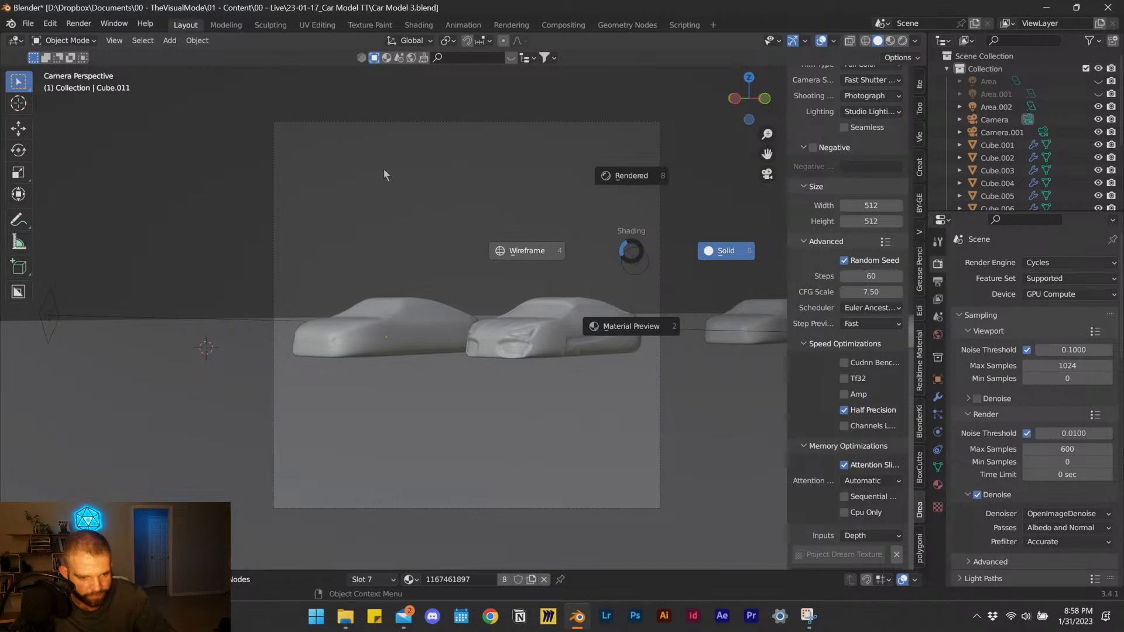
left_click(303, 222)
key("z")
left_click(654, 271)
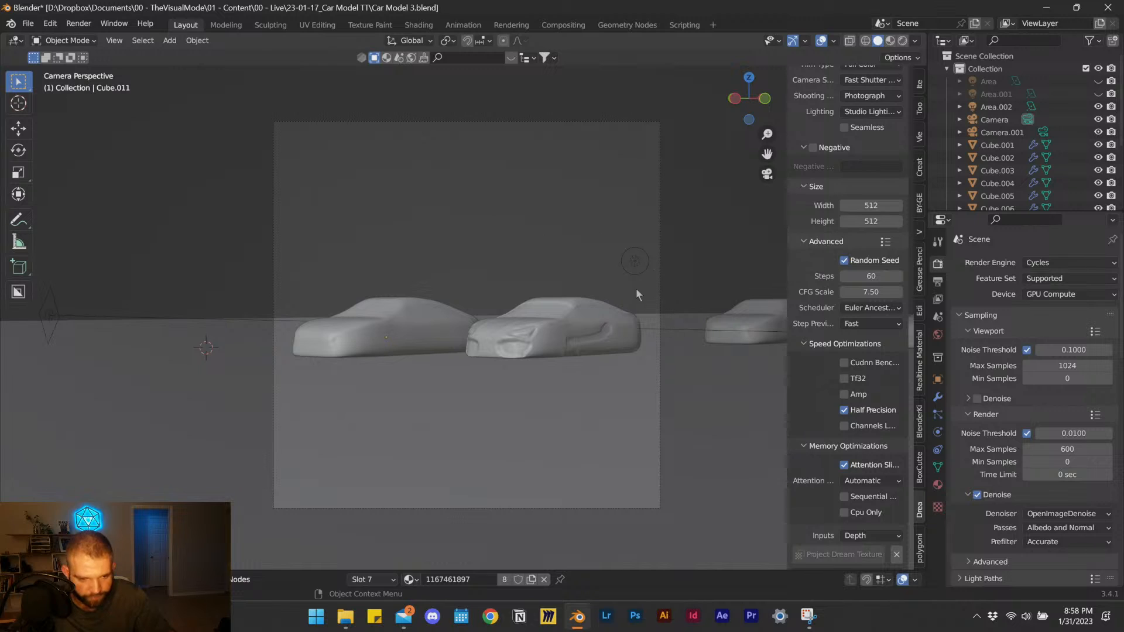
Replace the subject prompt in the Dream Textures render settings with the copied Bugatti prompt ending in "side view, 8k".
scroll(1011, 505, "down", 15)
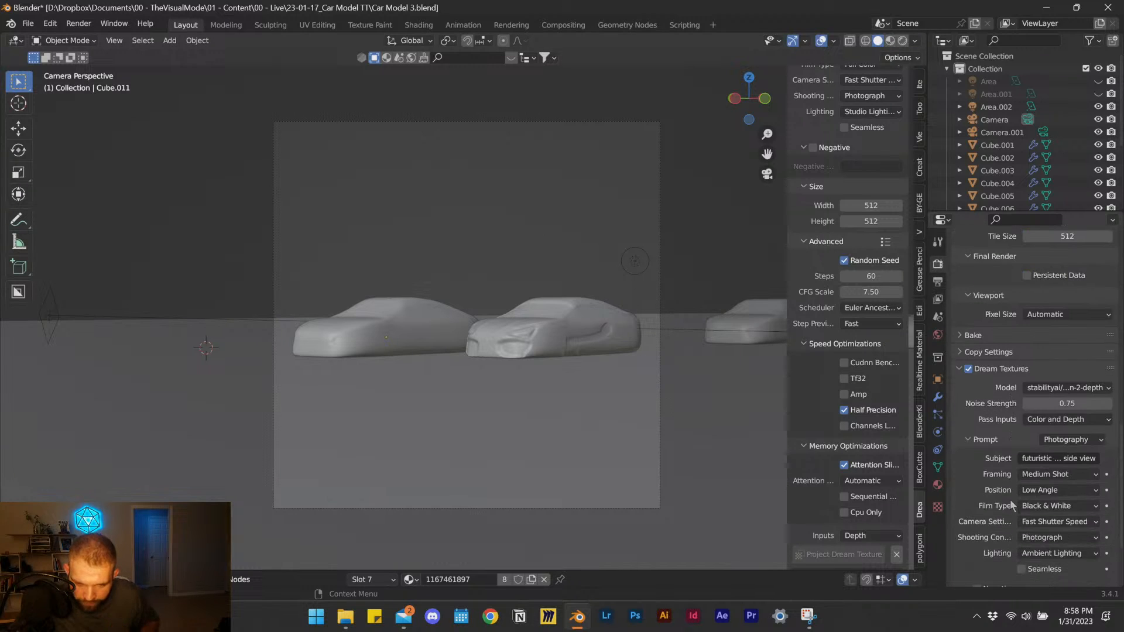
scroll(990, 405, "down", 3)
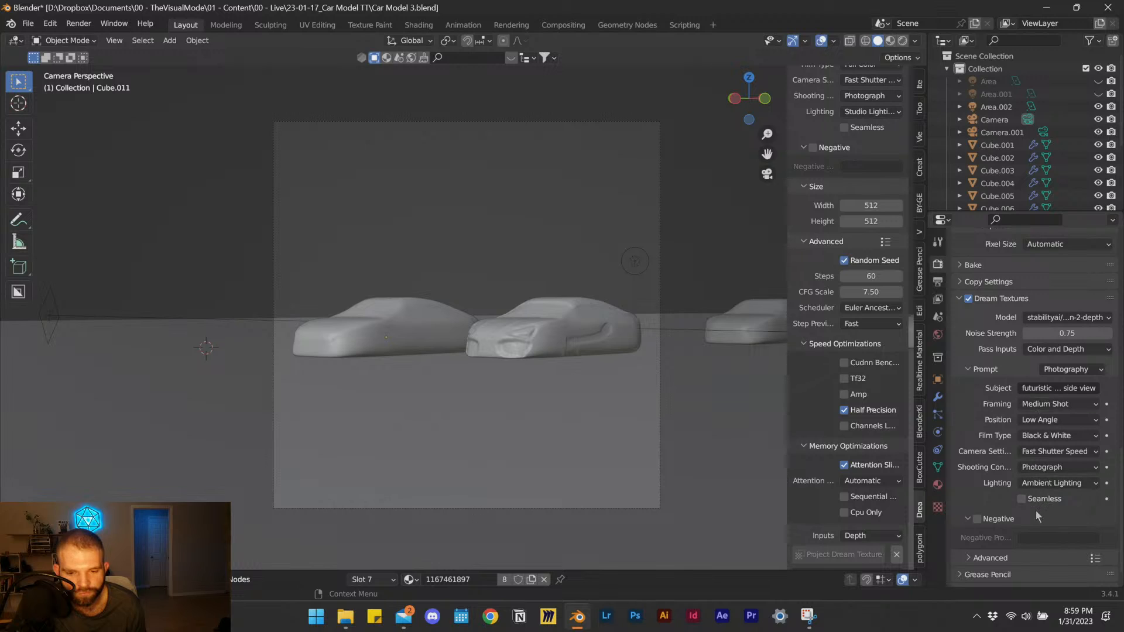
scroll(858, 258, "up", 5)
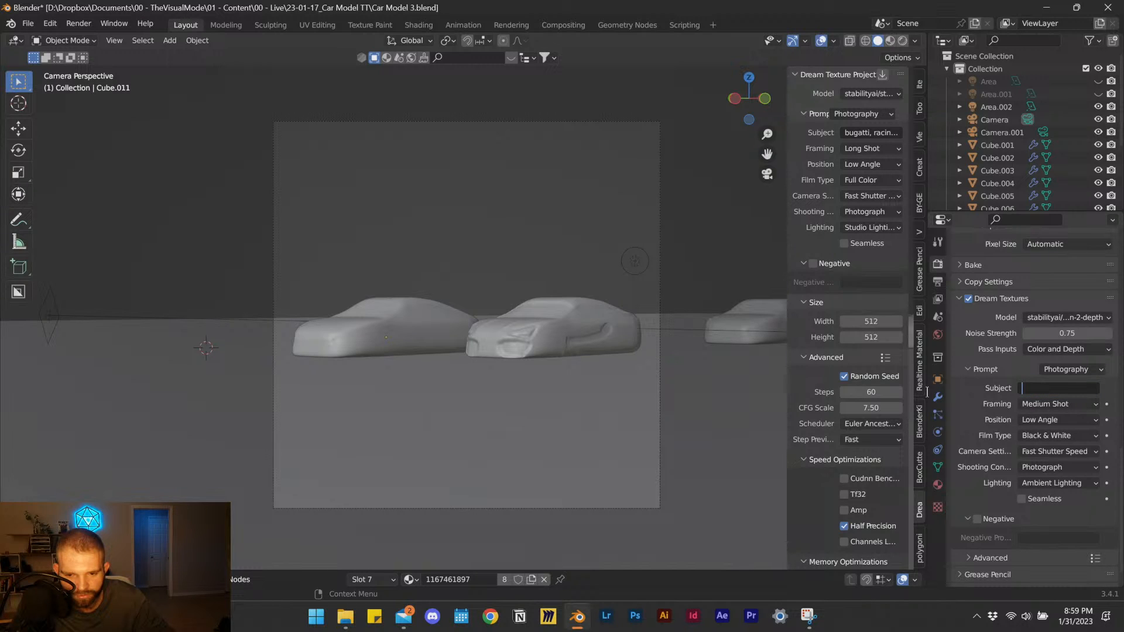
key("ctrl+v")
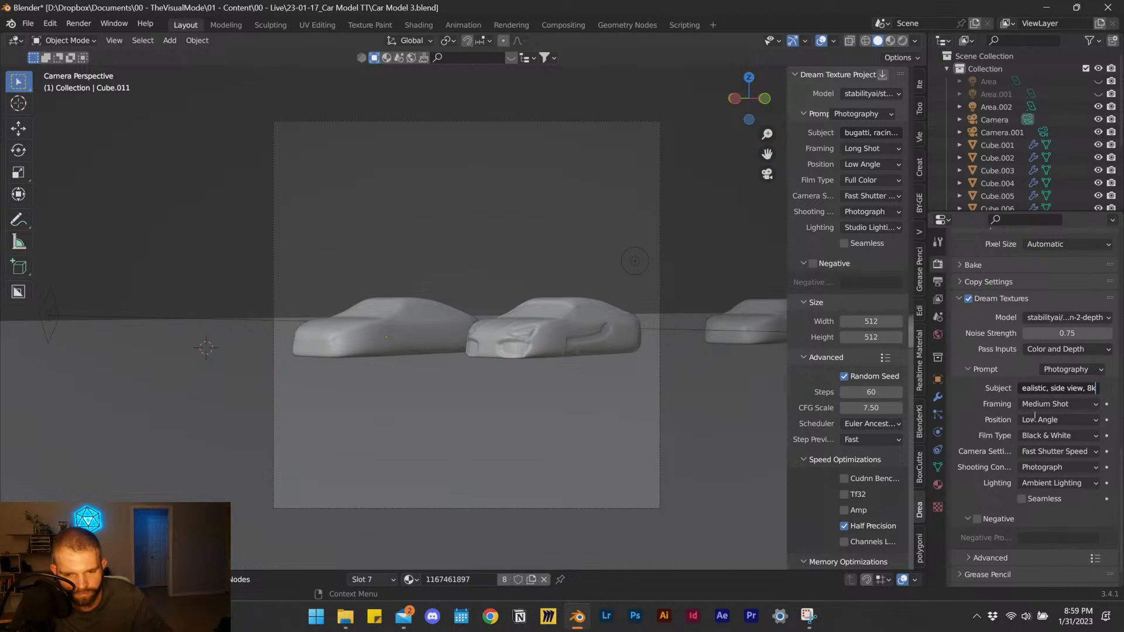
Abandon the subject prompt edit and step through the undo history back to the Cycles setup.
key("ctrl+z")
key("ctrl+z")
key("ctrl+z")
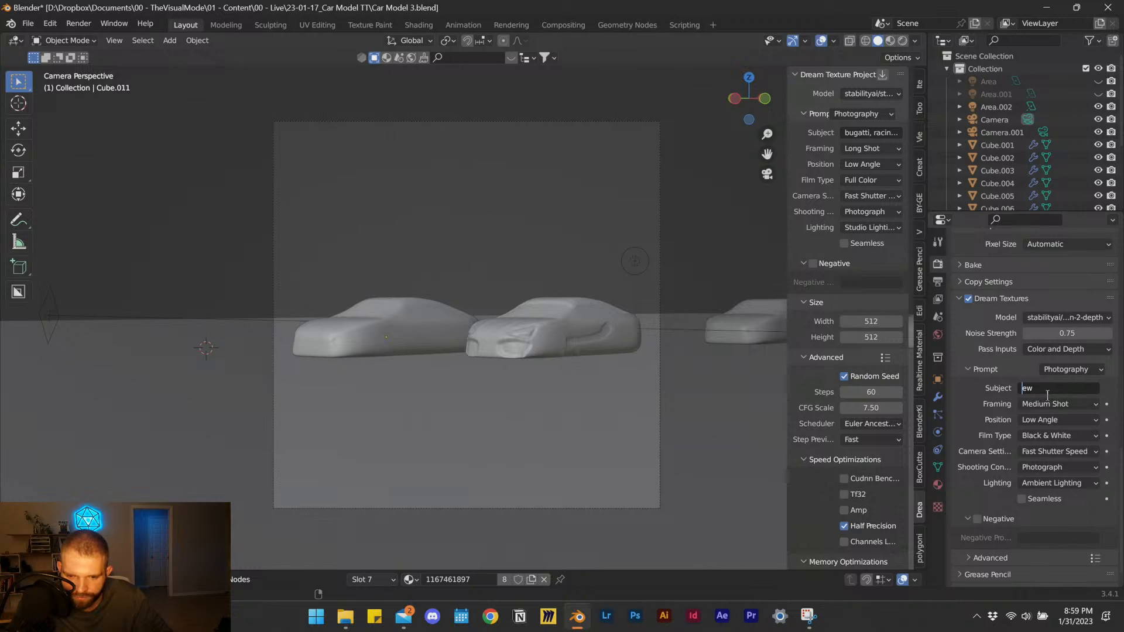
key("Escape")
key("ctrl+z")
key("ctrl+z")
key("ctrl+z")
key("ctrl+z")
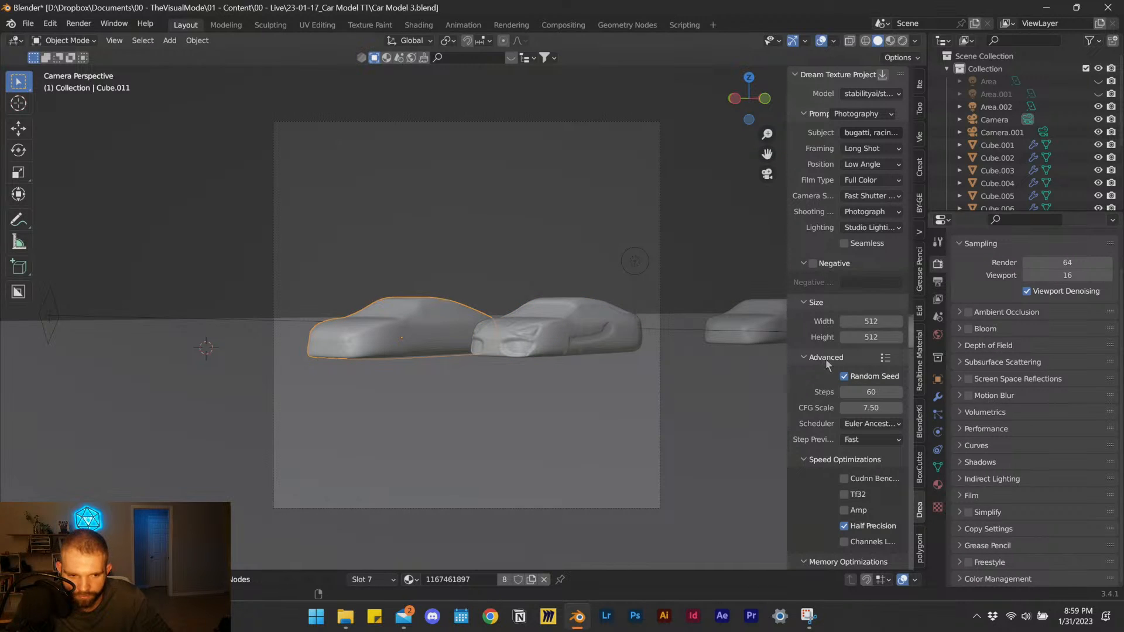
key("ctrl+z")
key("ctrl+z")
key("ctrl+z")
key("ctrl+z")
key("ctrl+z")
key("ctrl+z")
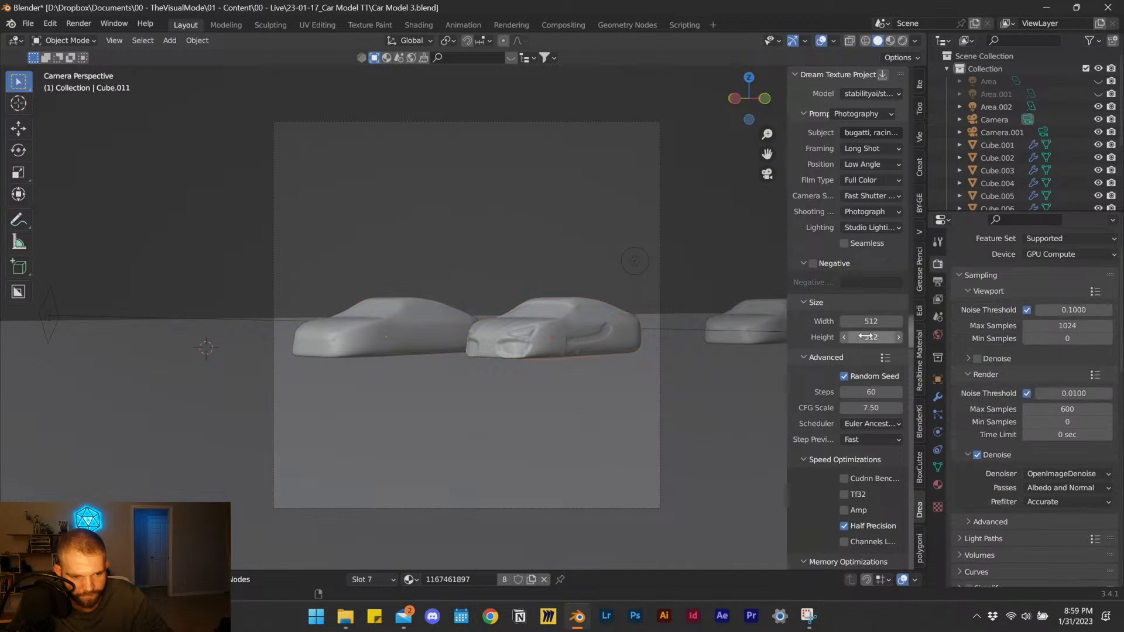
Copy the Bugatti subject prompt from the Dream Texture Projection settings, closing the browser window opened along the way.
scroll(1015, 418, "down", 4)
scroll(1014, 418, "up", 5)
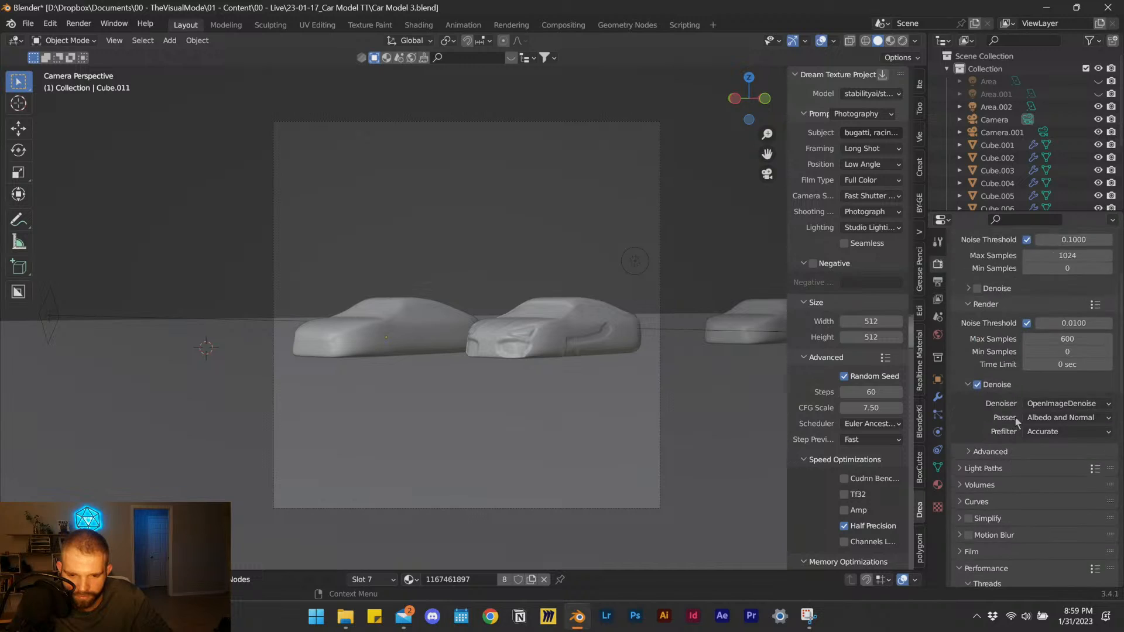
left_click(878, 132)
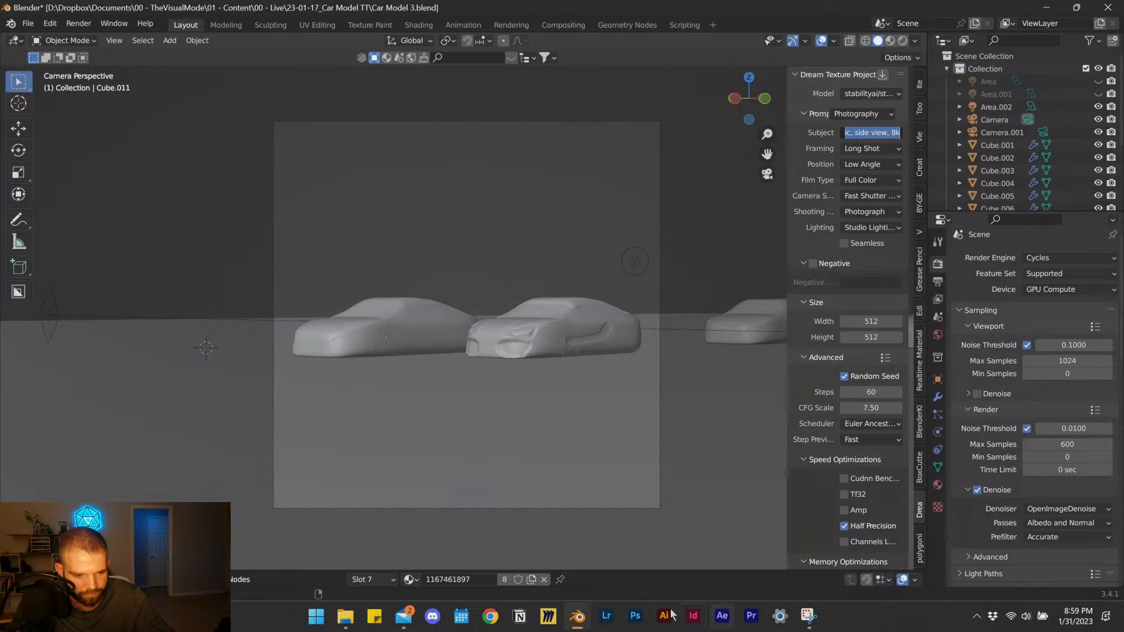
left_click(490, 616)
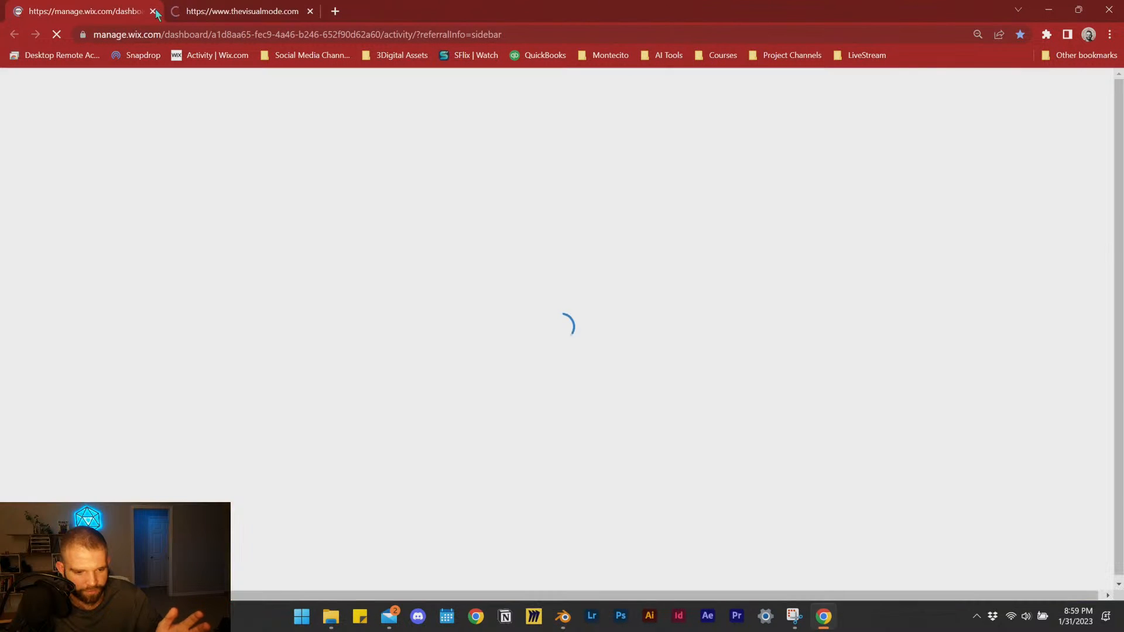
left_click_drag(157, 9, 0, 0)
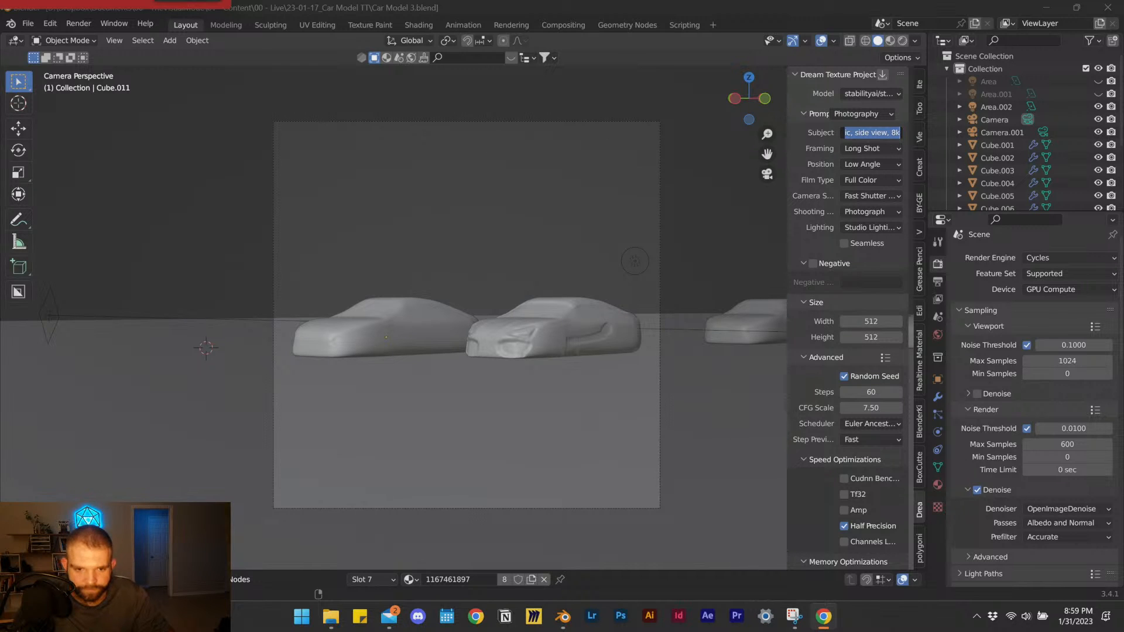
Replace the "futuristic … side view" subject in the Dream Textures render settings with the Bugatti prompt ending in "side view, 8k".
left_click(981, 468)
scroll(981, 468, "down", 2)
scroll(978, 466, "down", 15)
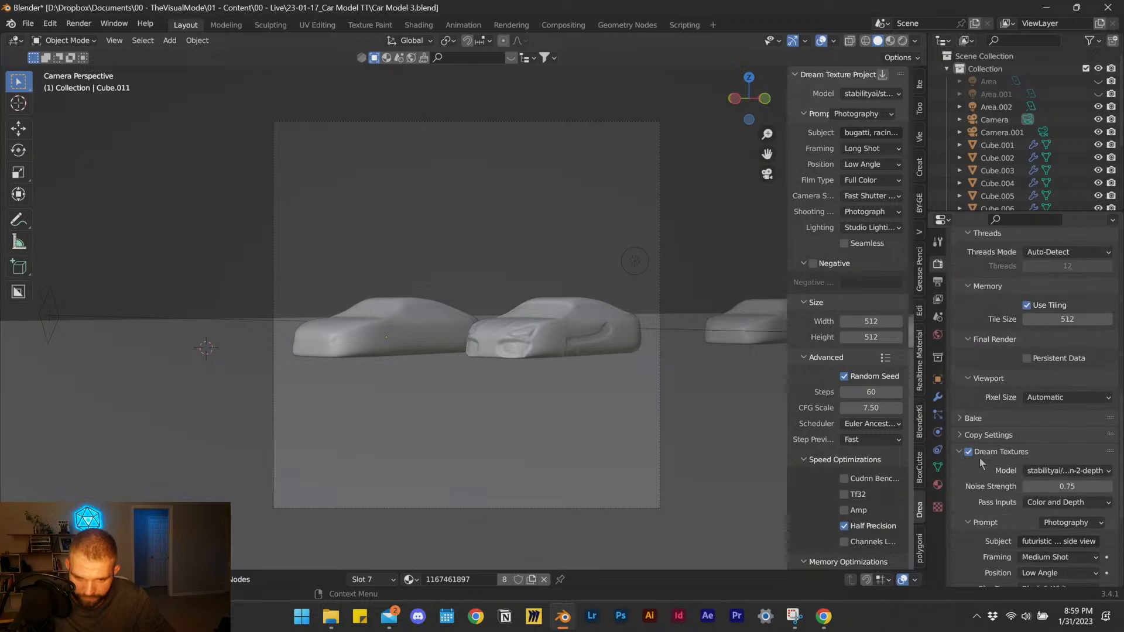
scroll(1018, 431, "down", 3)
left_click(1042, 418)
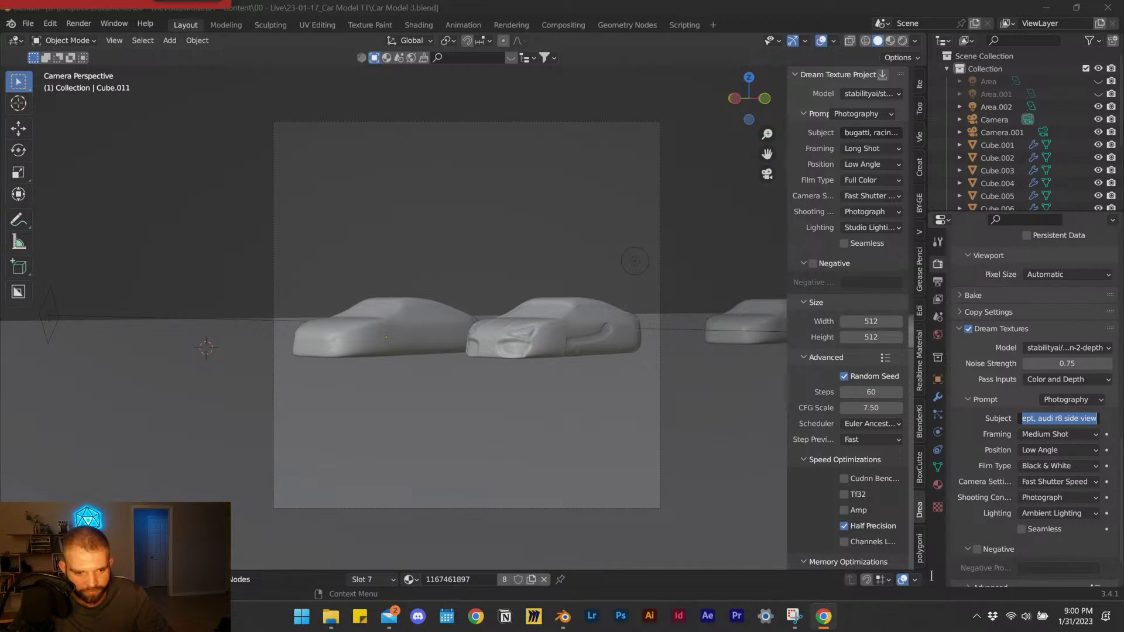
left_click(1072, 419)
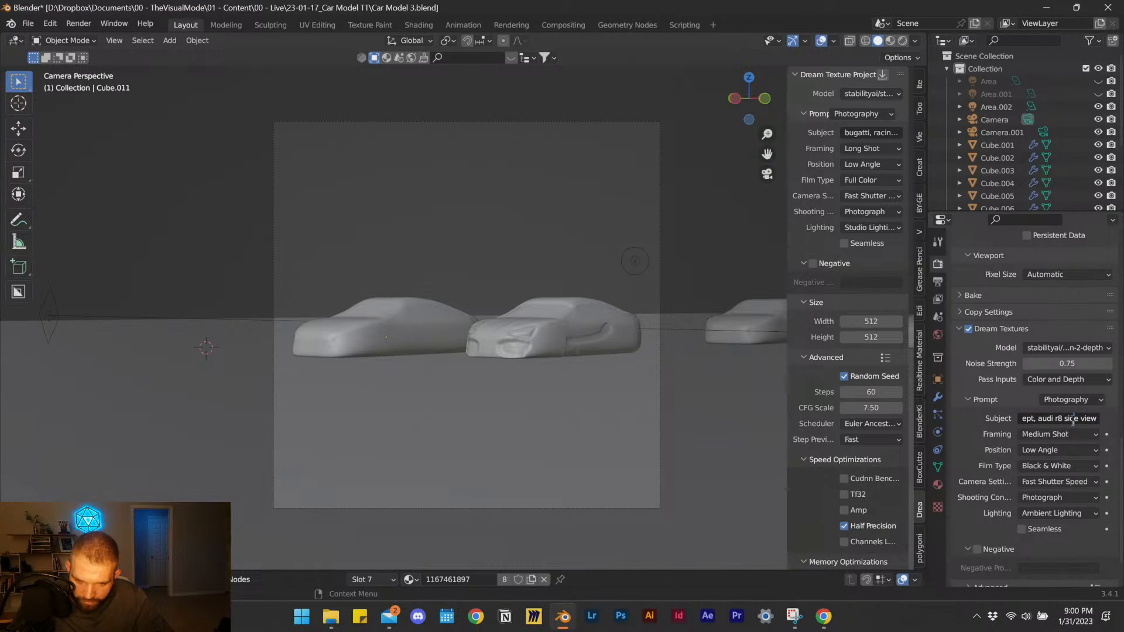
key("ctrl+a")
key("BackSpace")
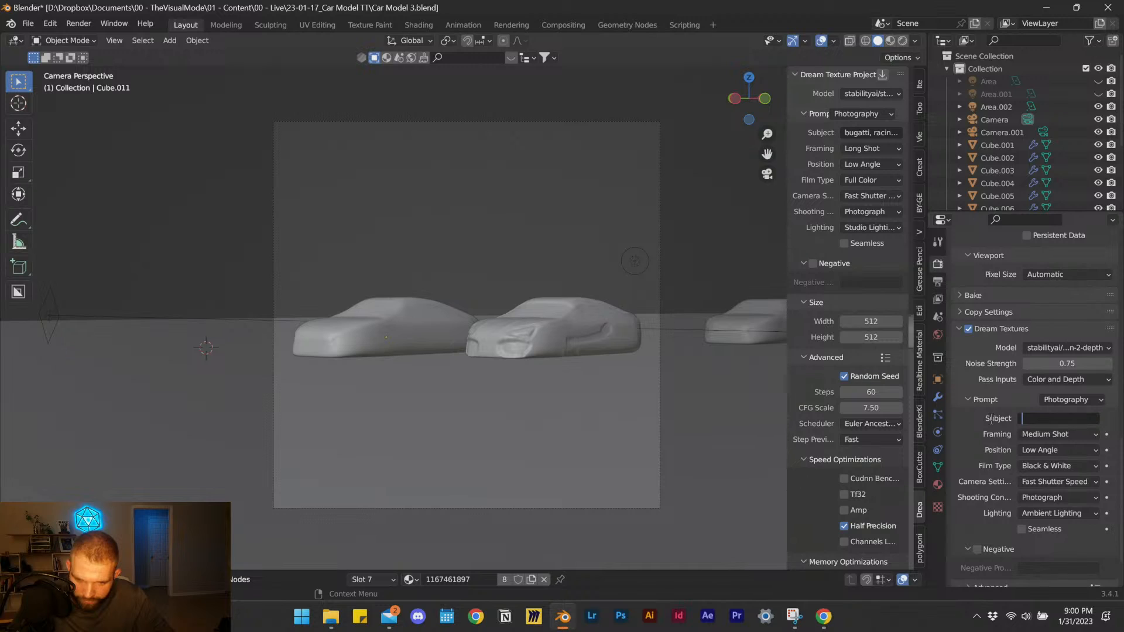
key("ctrl+v")
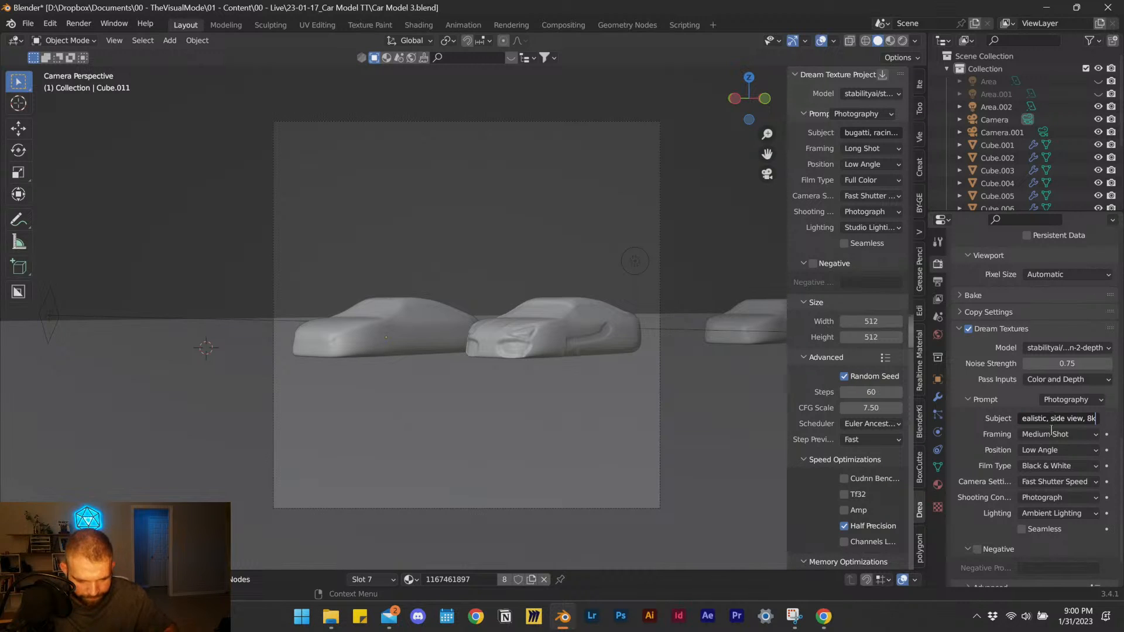
key("Return")
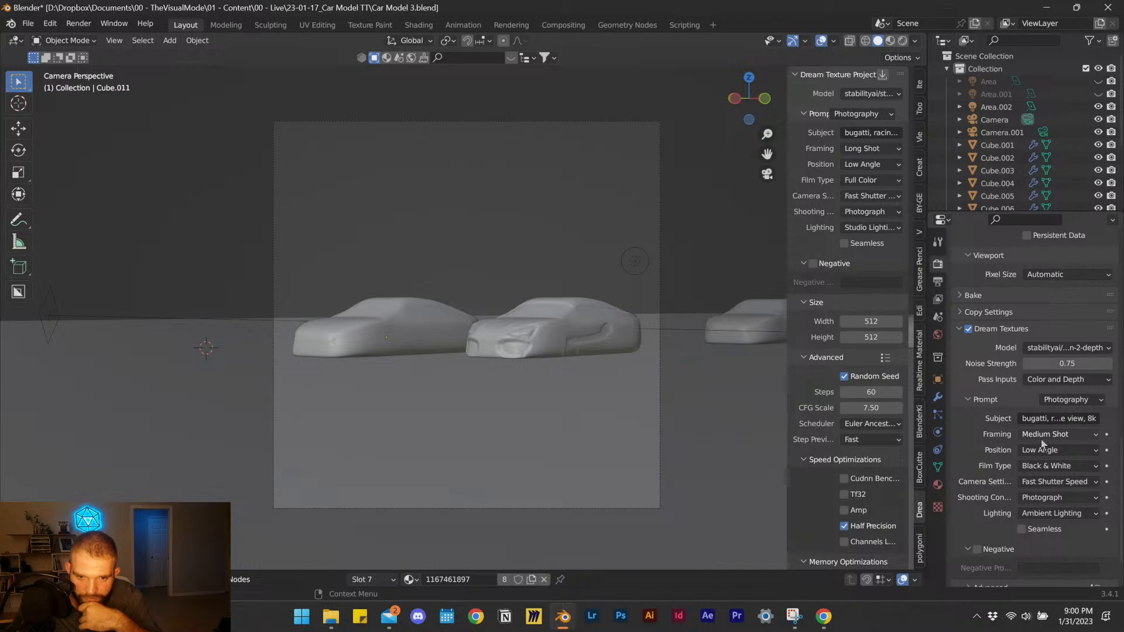
Save the file and disable denoising for the final Cycles render.
scroll(1005, 480, "down", 3)
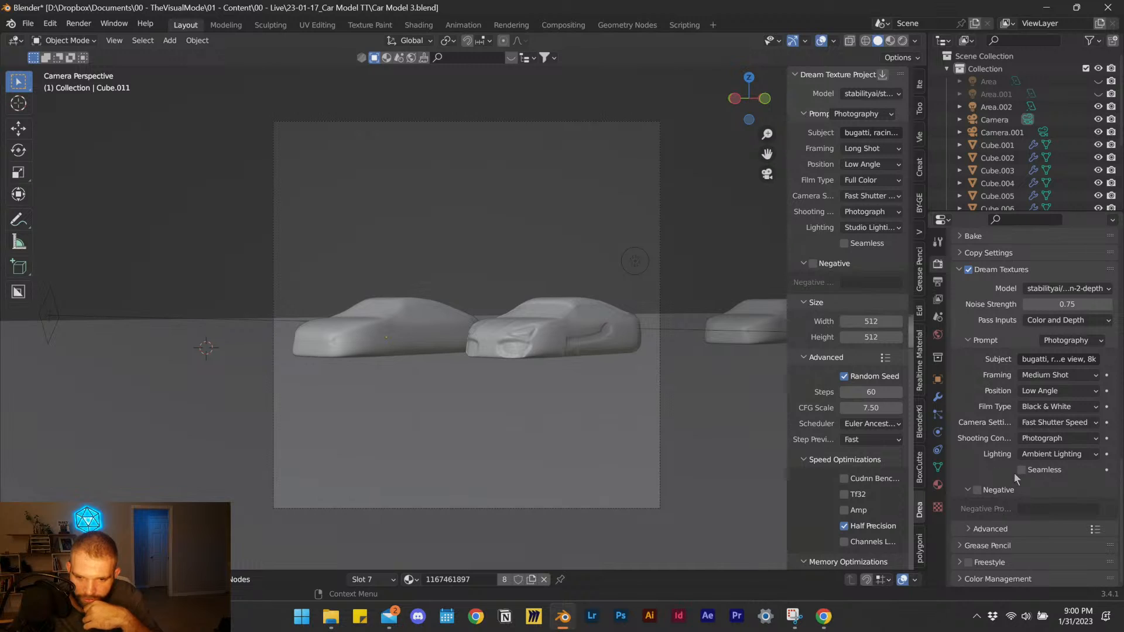
scroll(1013, 473, "up", 20)
key("ctrl+s")
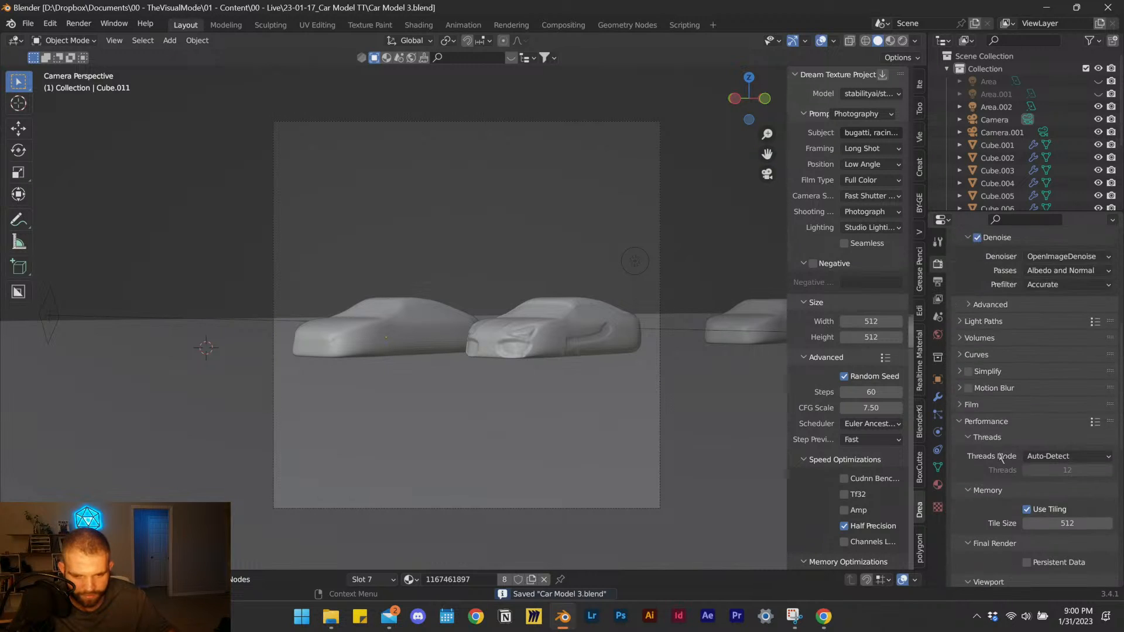
scroll(1024, 435, "up", 5)
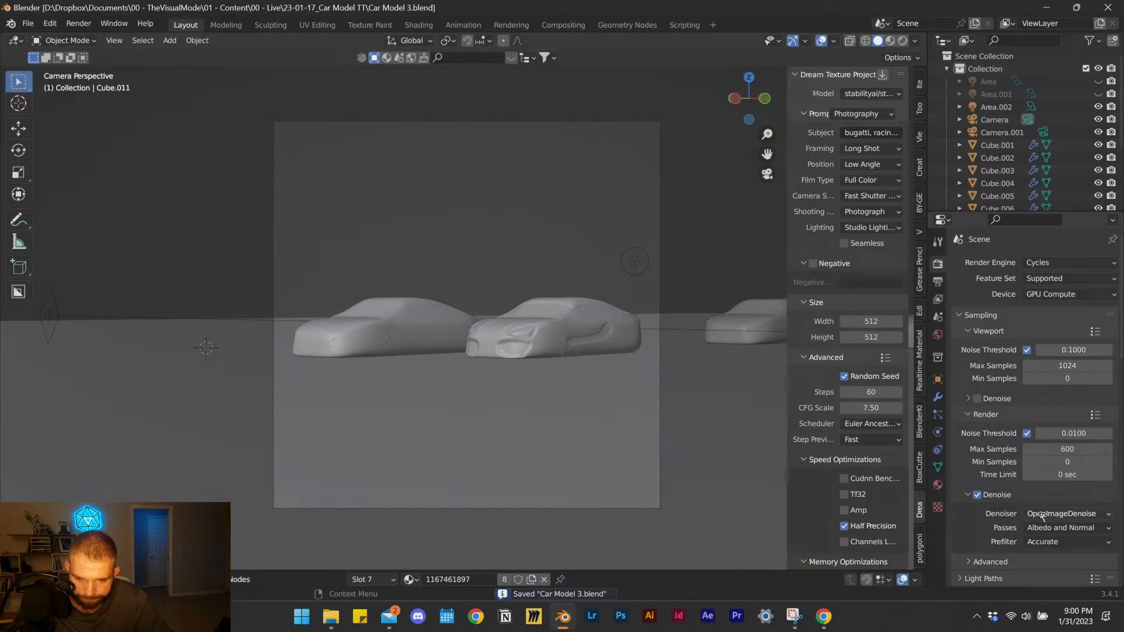
scroll(994, 486, "down", 4)
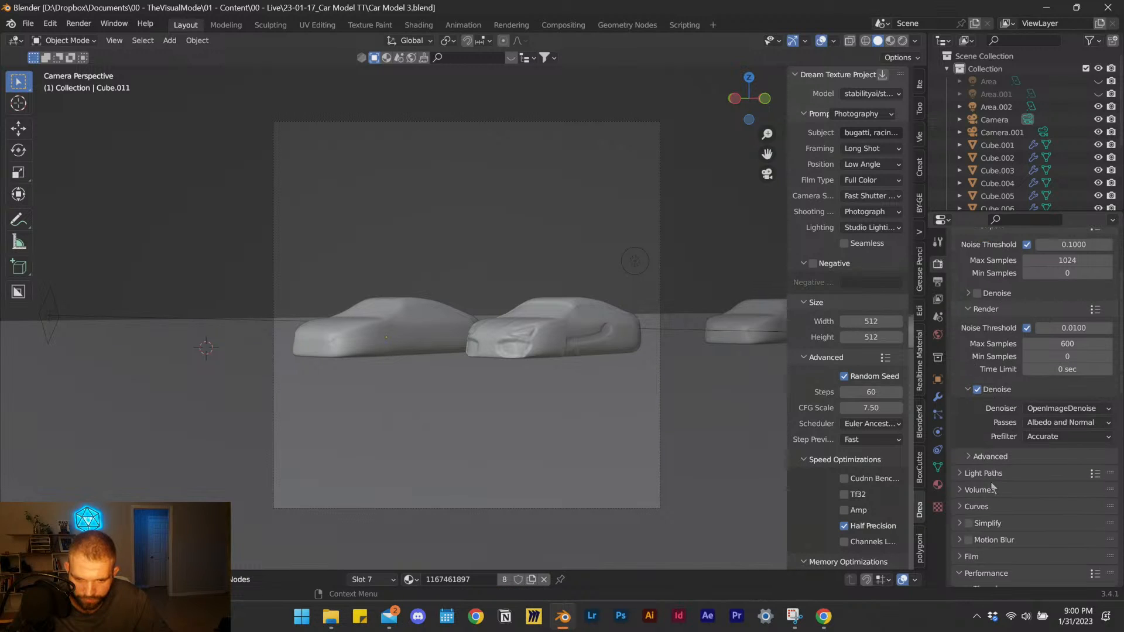
left_click(978, 389)
scroll(1016, 518, "down", 10)
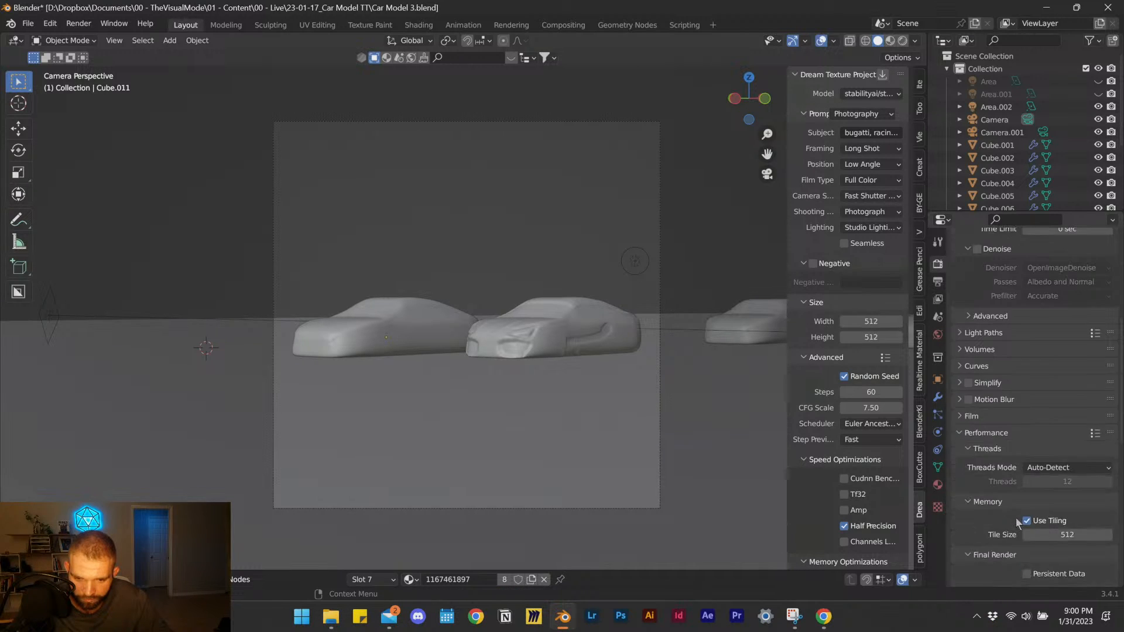
scroll(1017, 520, "down", 8)
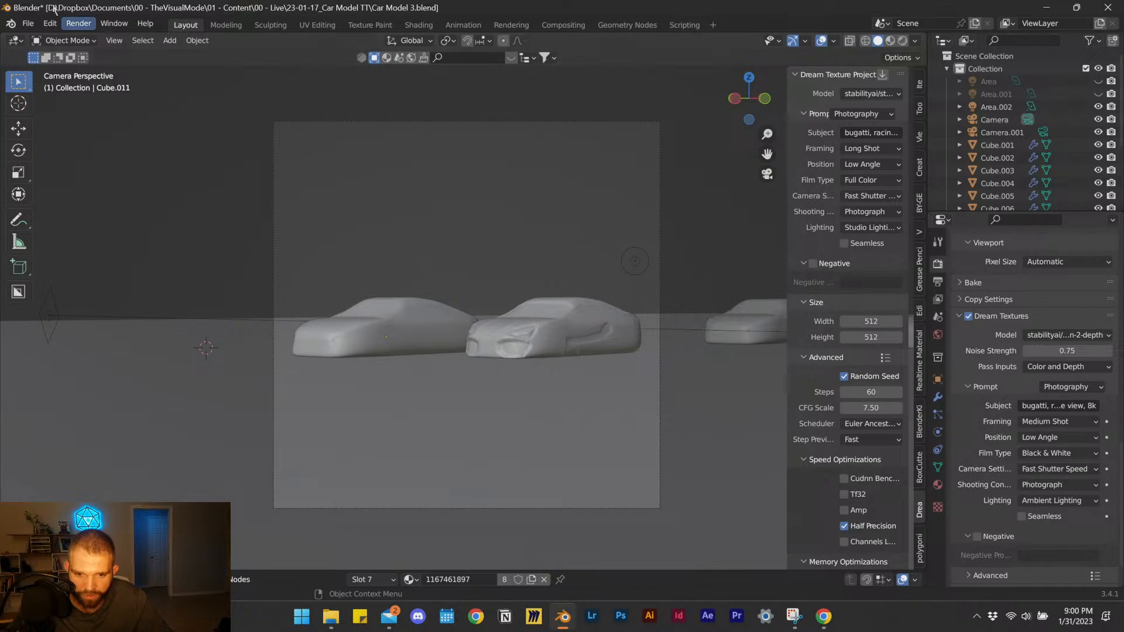
Save the file, start rendering the still image and maximize the render window.
key("ctrl+s")
left_click(78, 23)
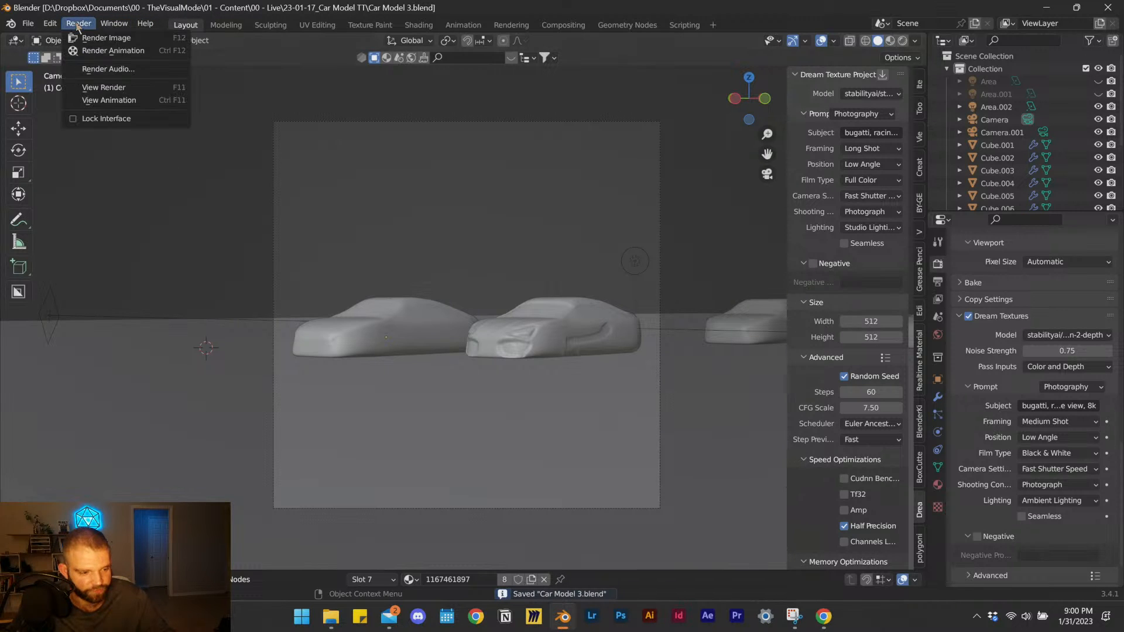
left_click(108, 40)
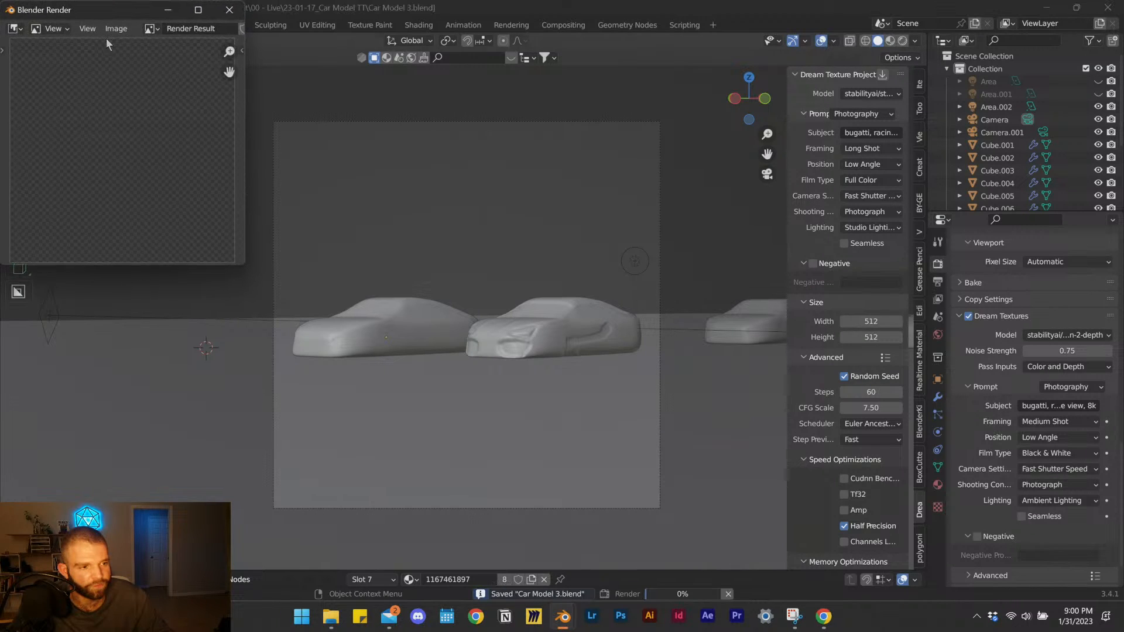
left_click(198, 10)
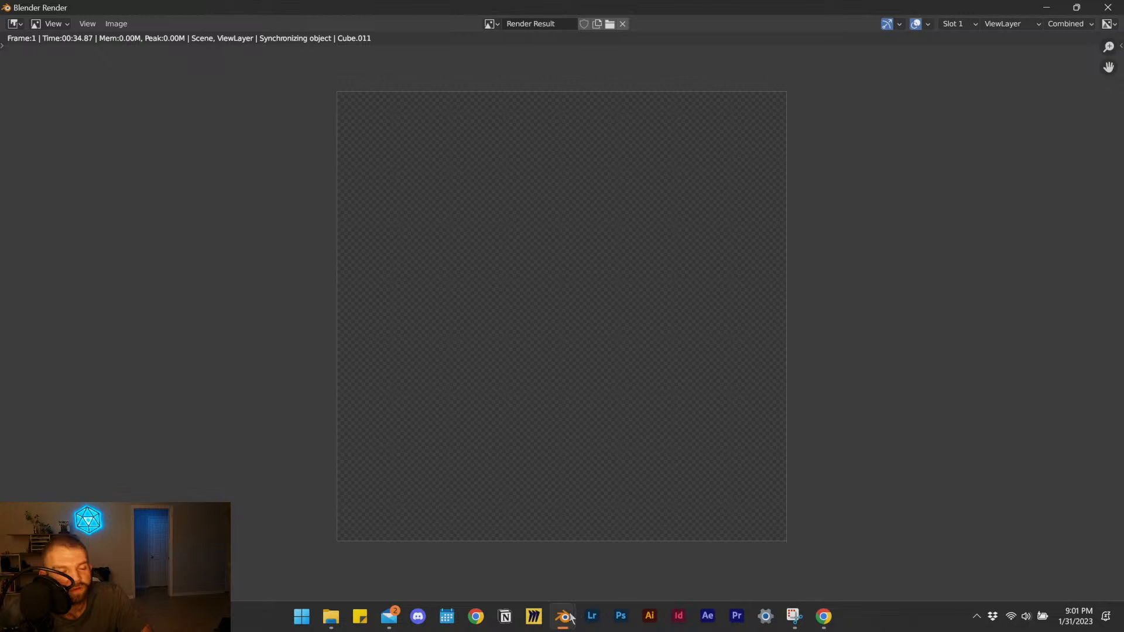
Bring up Task Manager to deal with the stalled render, relaunch Blender and open the recent file Car Model 3.blend.
key("ctrl+alt+Delete")
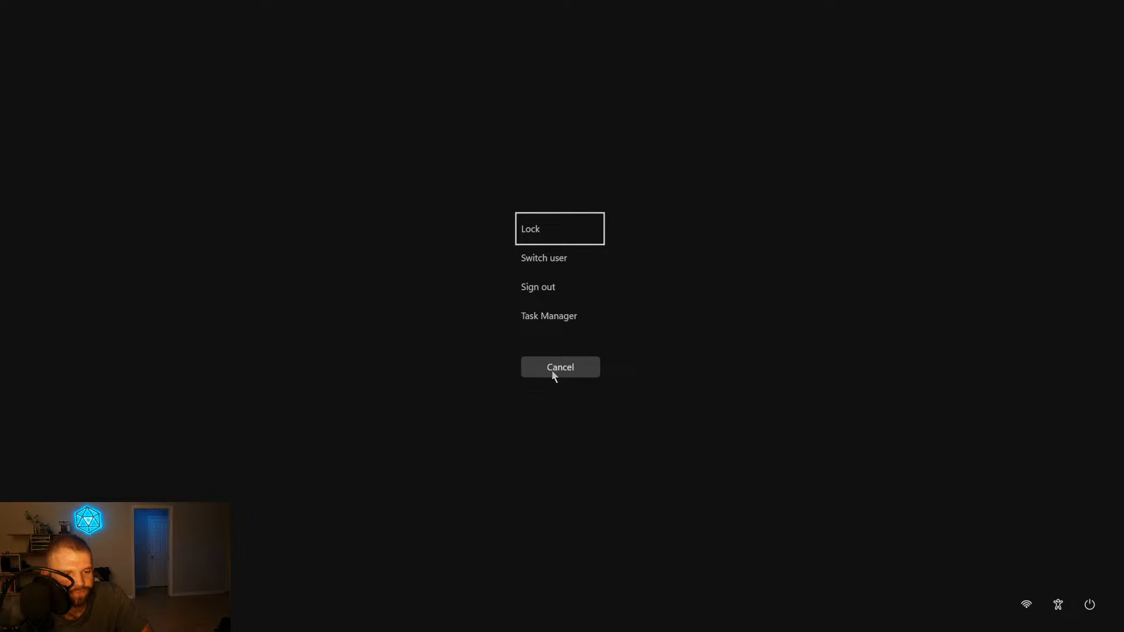
left_click(561, 323)
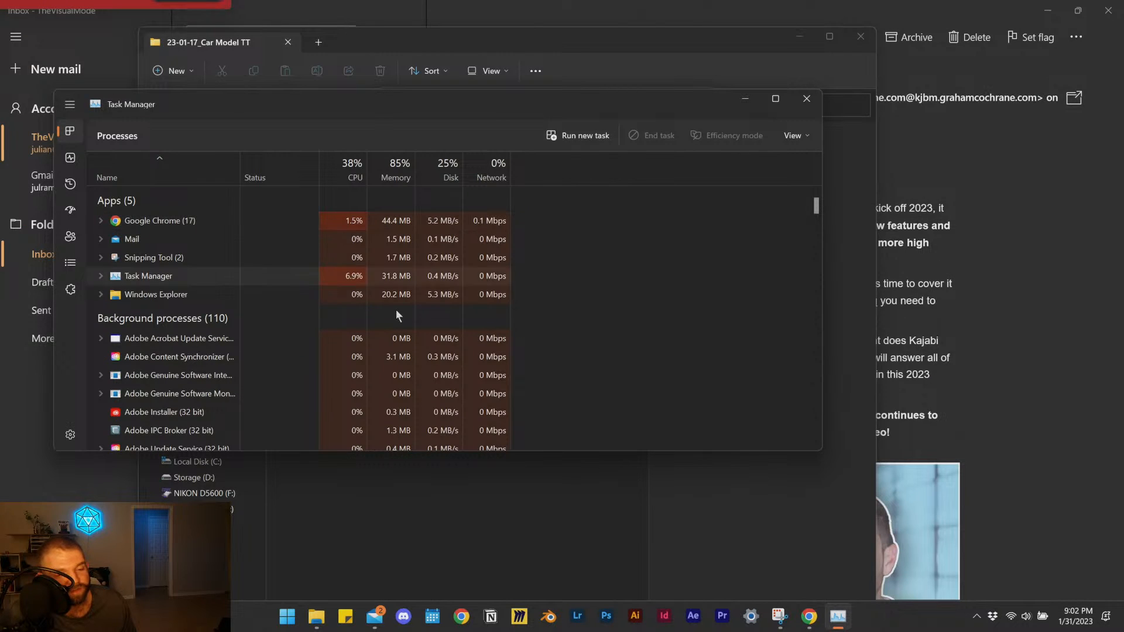
left_click(555, 612)
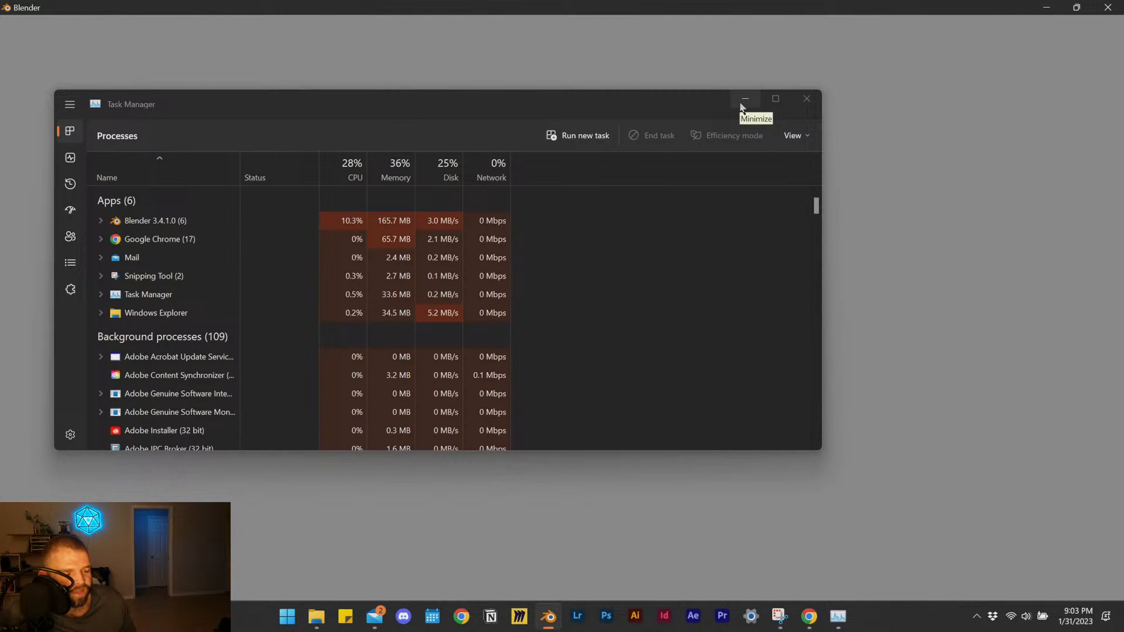
left_click(743, 102)
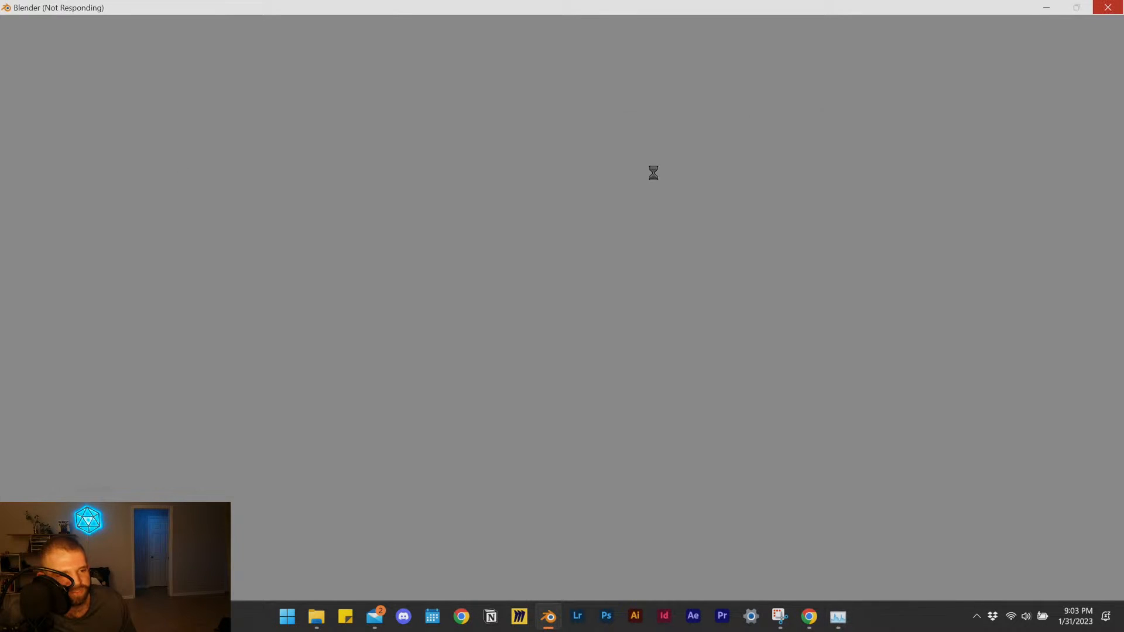
left_click(550, 622)
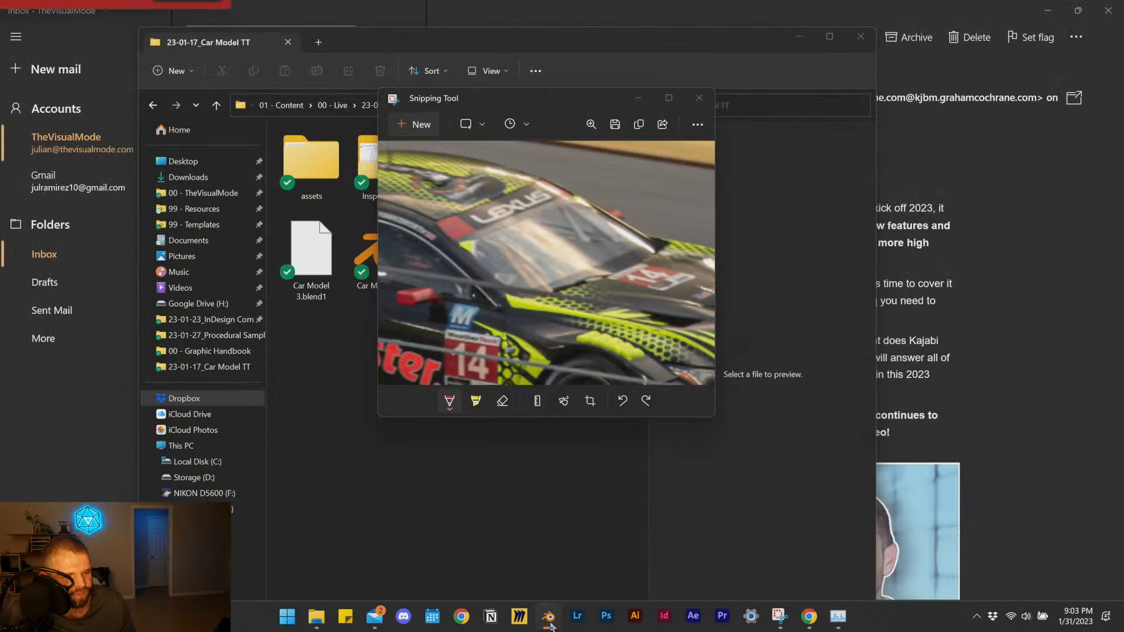
left_click(550, 622)
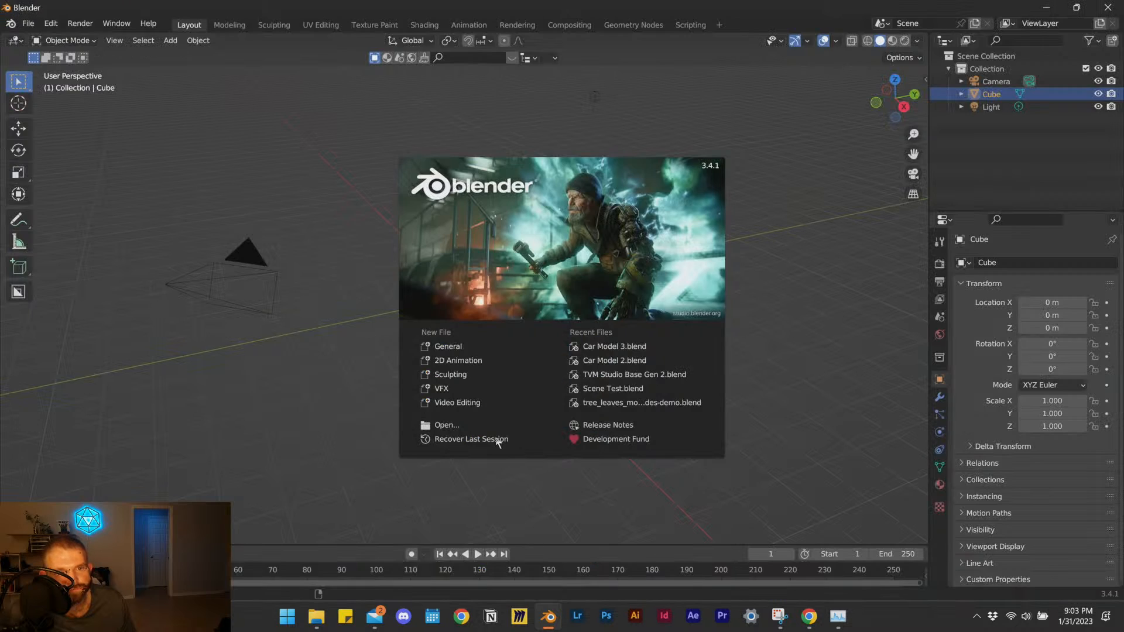
left_click(634, 348)
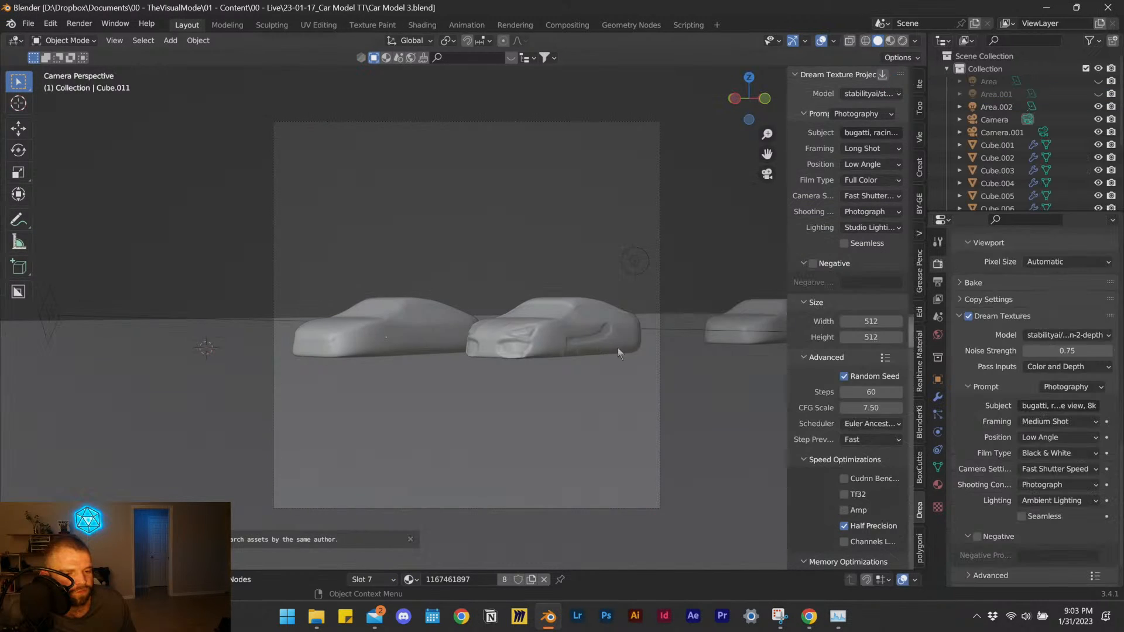
Delete the row of four spare cars behind the two foreground cars.
scroll(373, 346, "down", 1)
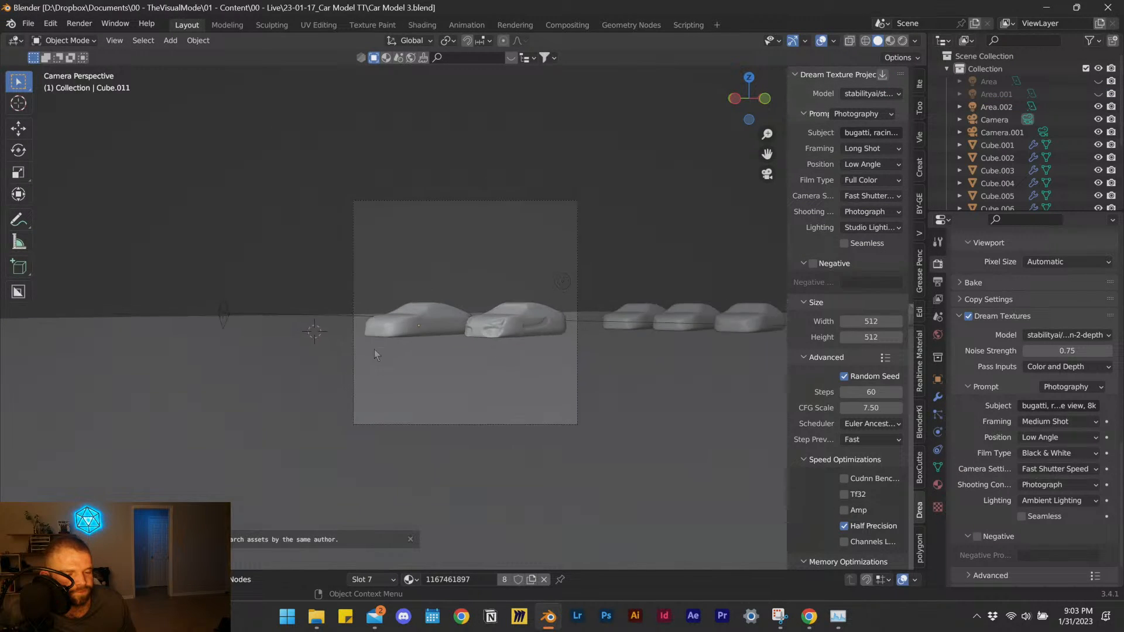
middle_click_drag(374, 345, 472, 370)
scroll(473, 370, "down", 6)
middle_click_drag(373, 346, 517, 354)
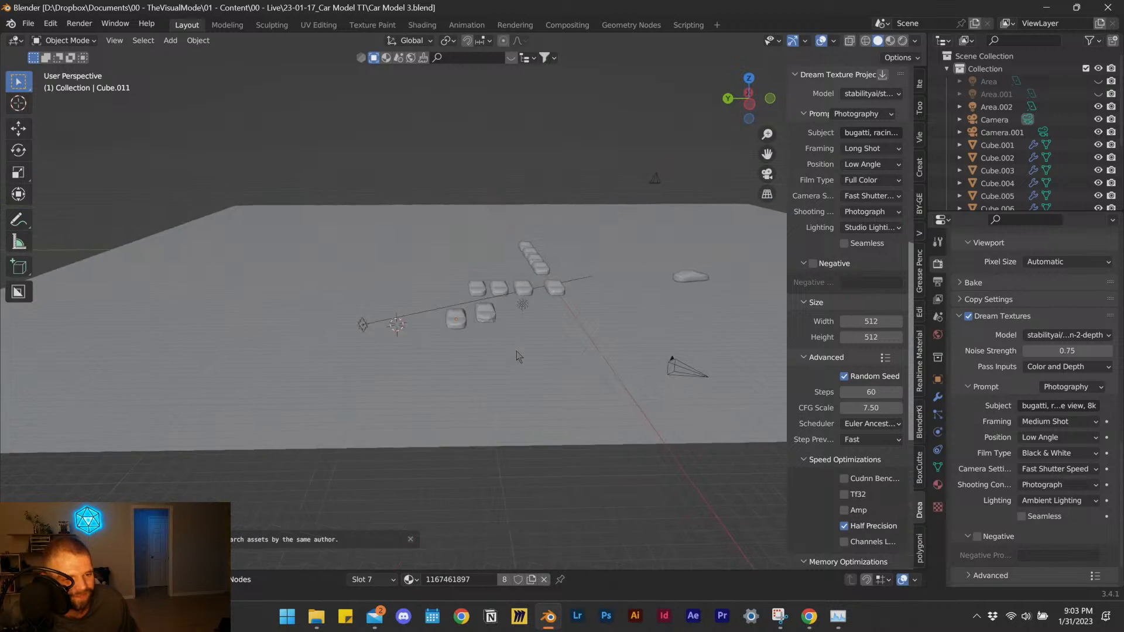
scroll(557, 279, "up", 4)
middle_click_drag(555, 276, 490, 312, "shift")
left_click(519, 305)
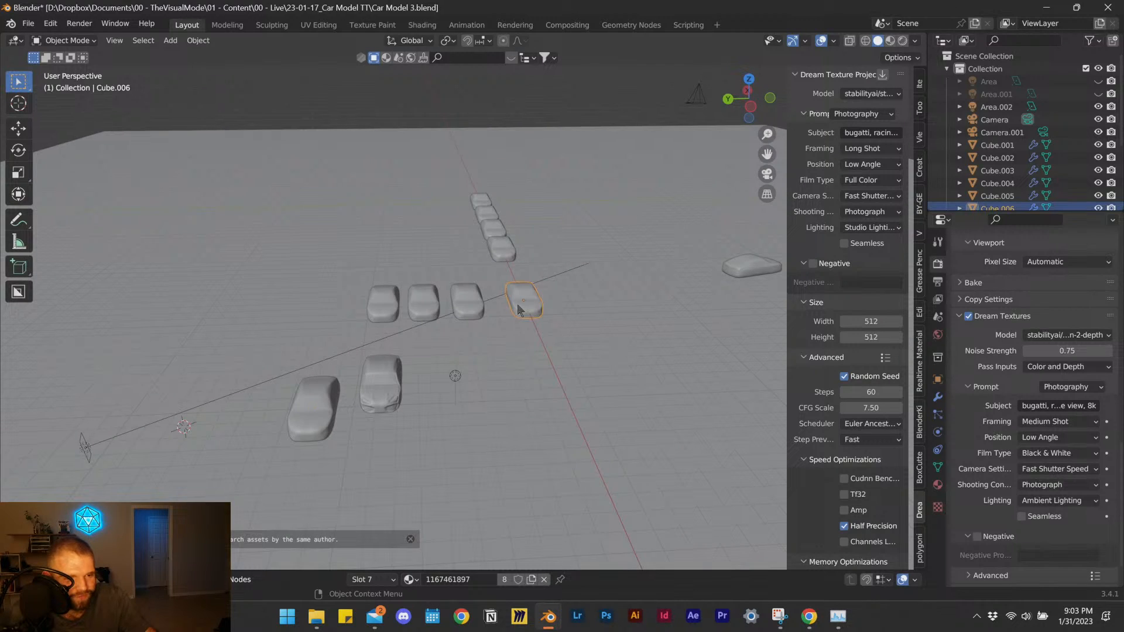
key("Delete")
left_click(467, 303)
key("Delete")
left_click(416, 306)
key("Delete")
left_click(384, 304)
key("Delete")
Delete the receding line of four cars and the lone car off to the side, keeping the two foreground cars.
left_click(508, 248)
key("Delete")
left_click(497, 227)
key("Delete")
left_click(488, 213)
key("Delete")
left_click(482, 202)
key("Delete")
left_click(737, 274)
key("Delete")
scroll(383, 290, "down", 3)
scroll(473, 347, "up", 3)
middle_click_drag(476, 412, 432, 392)
Show the file's orphan data in the Outliner and delete the unused materials Material.002, Material.003 and Surface 2.
left_click(967, 41)
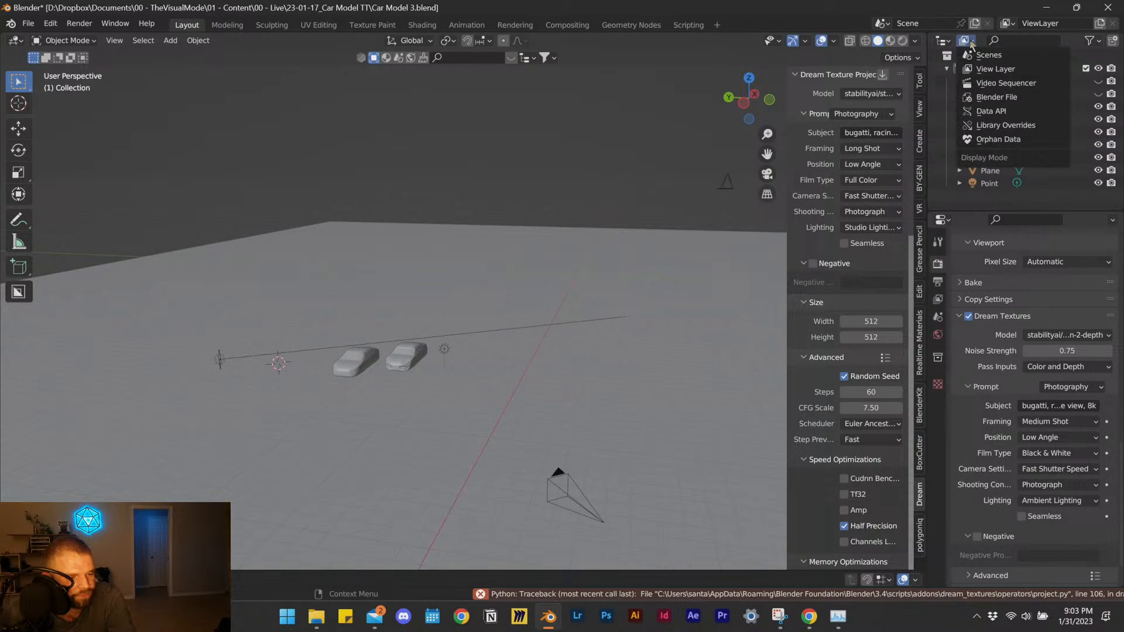
left_click(1018, 139)
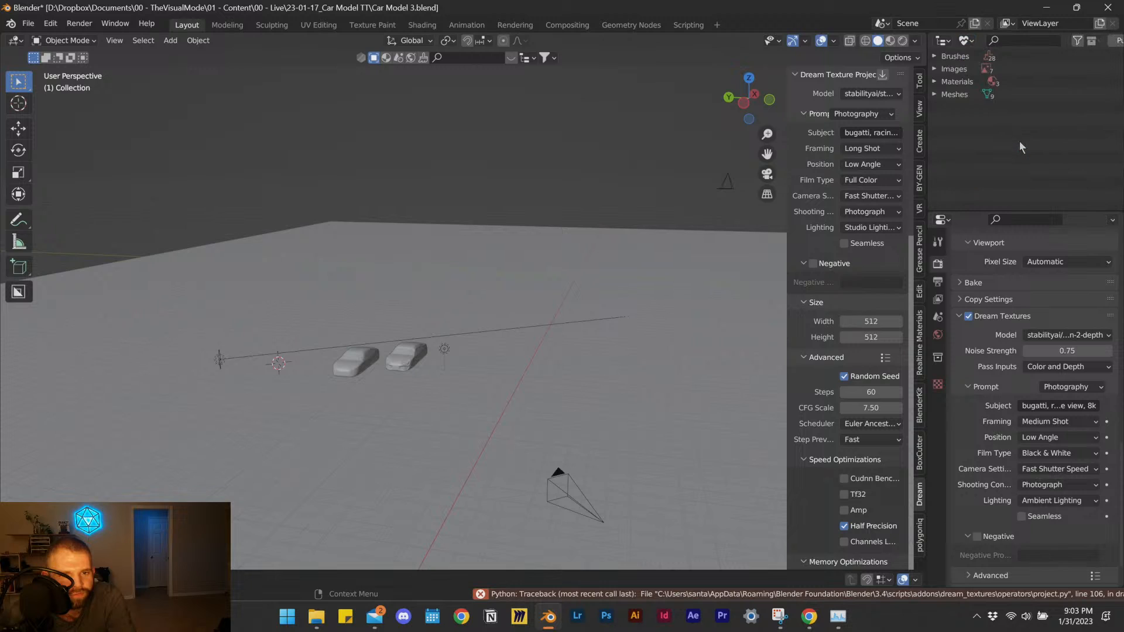
left_click(935, 82)
left_click(935, 69)
scroll(977, 156, "down", 2)
left_click(990, 187)
left_click(1002, 171, "shift")
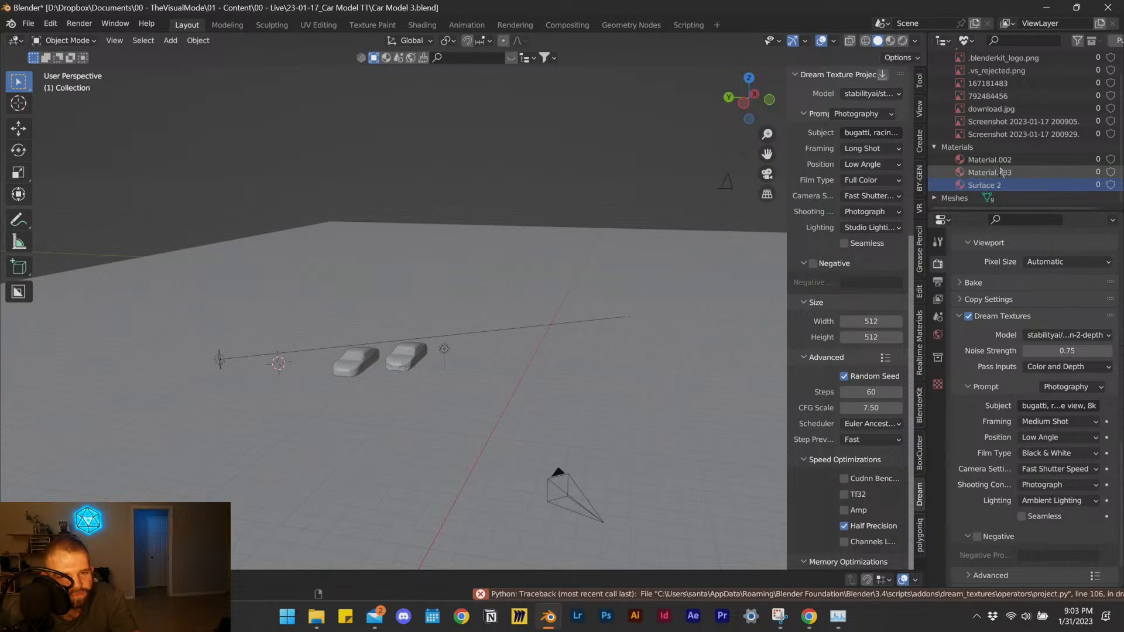
left_click(1001, 165, "shift")
right_click(960, 169)
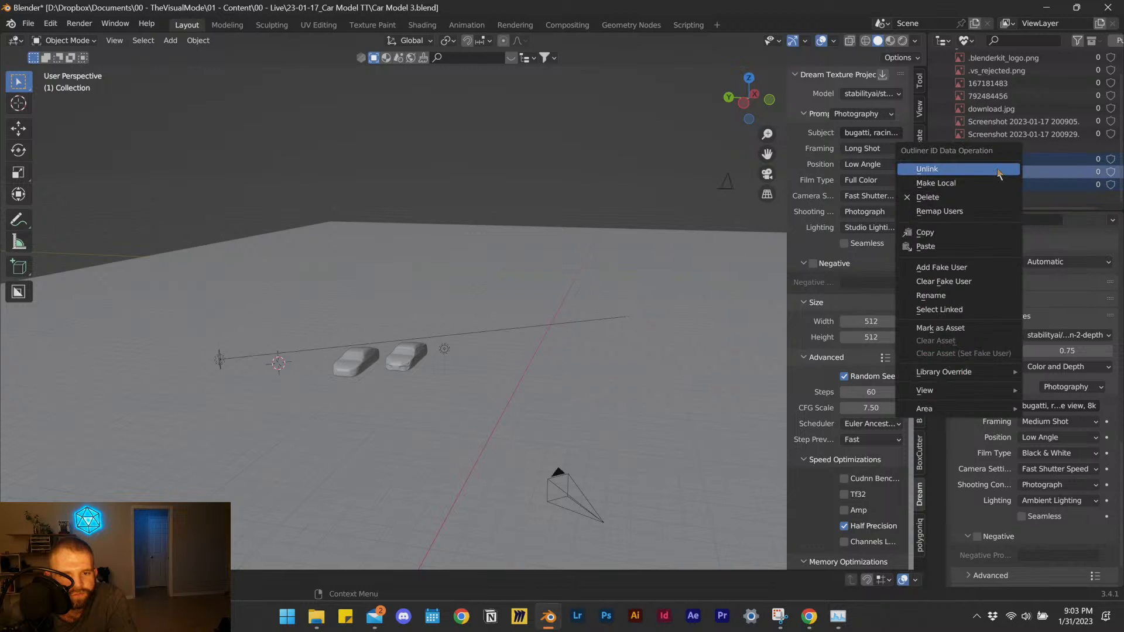
left_click(958, 198)
Save the scene as a new file named Car Model 4.blend.
left_click(1003, 164)
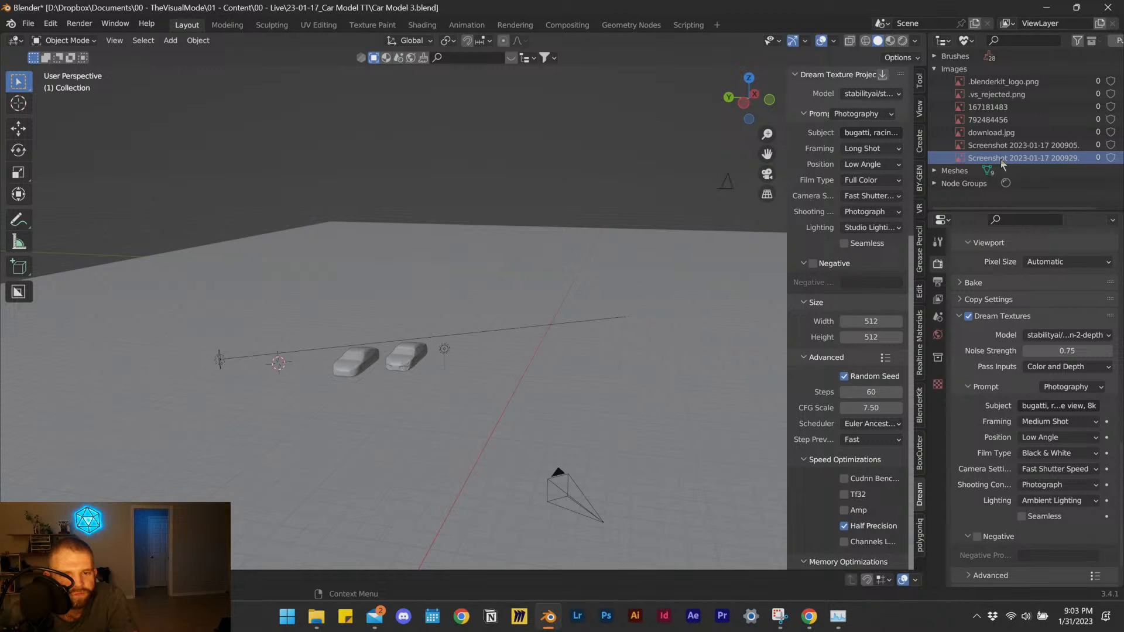
left_click(28, 24)
left_click(58, 120)
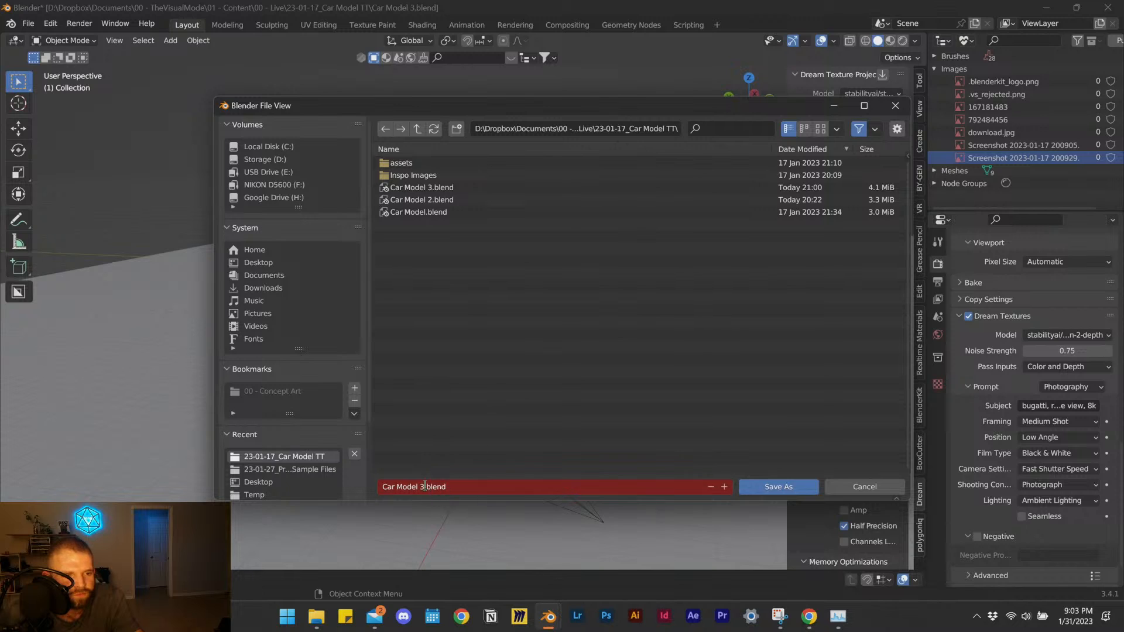
double_click(426, 486)
type("4")
key("Return")
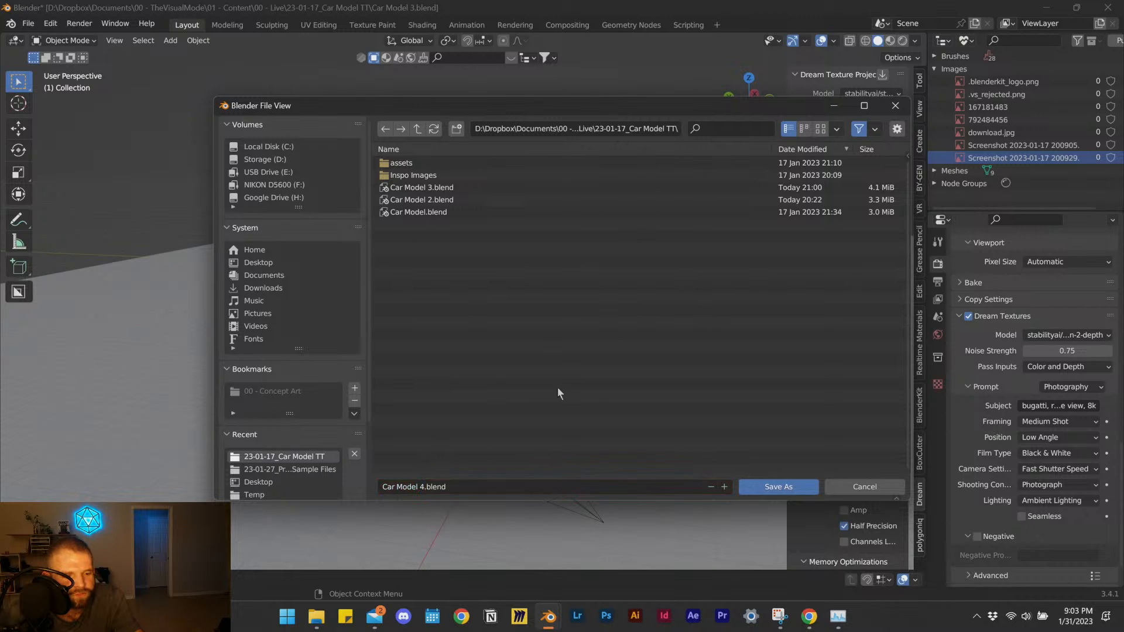
left_click(760, 488)
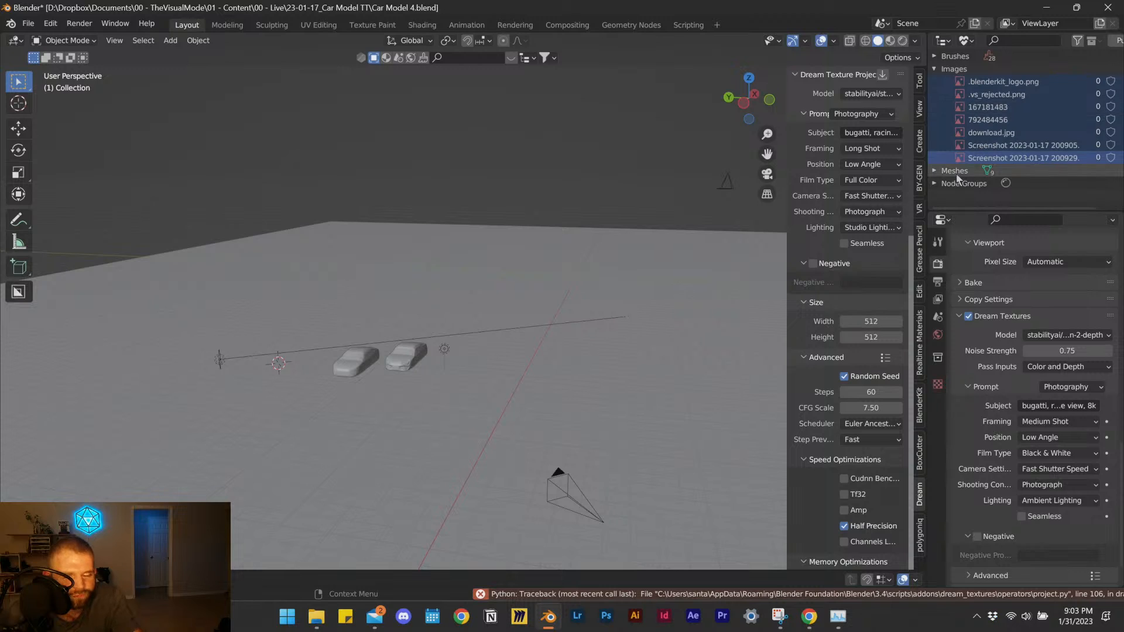
Delete all orphaned images and the orphaned meshes Cube.001 through Cube.011, and save the file.
right_click(1018, 111)
left_click(1015, 110)
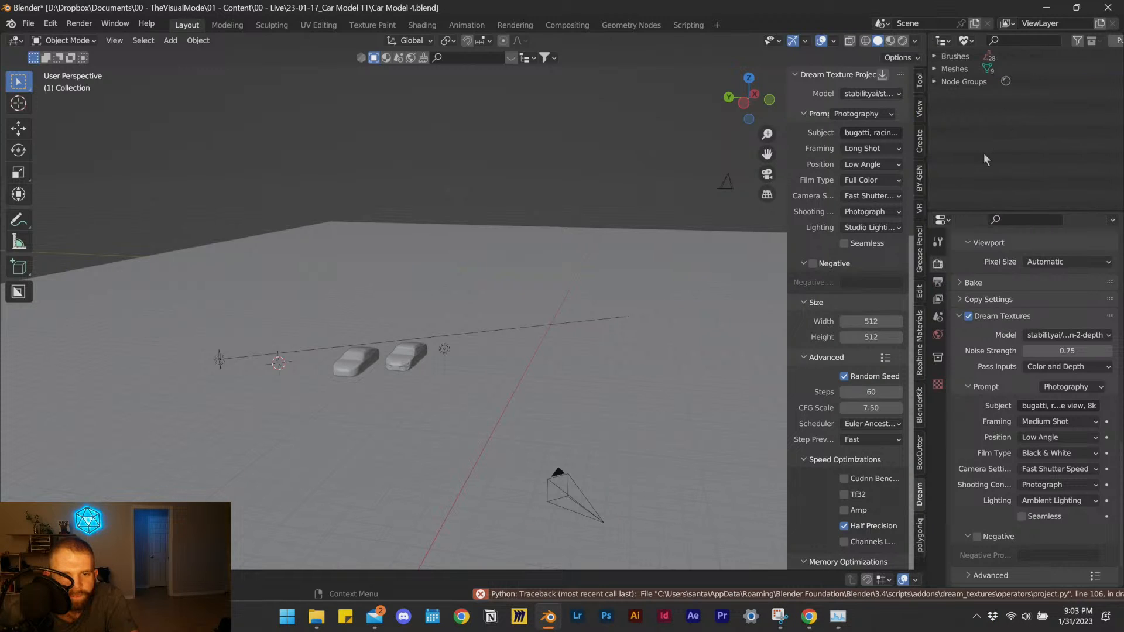
left_click(936, 70)
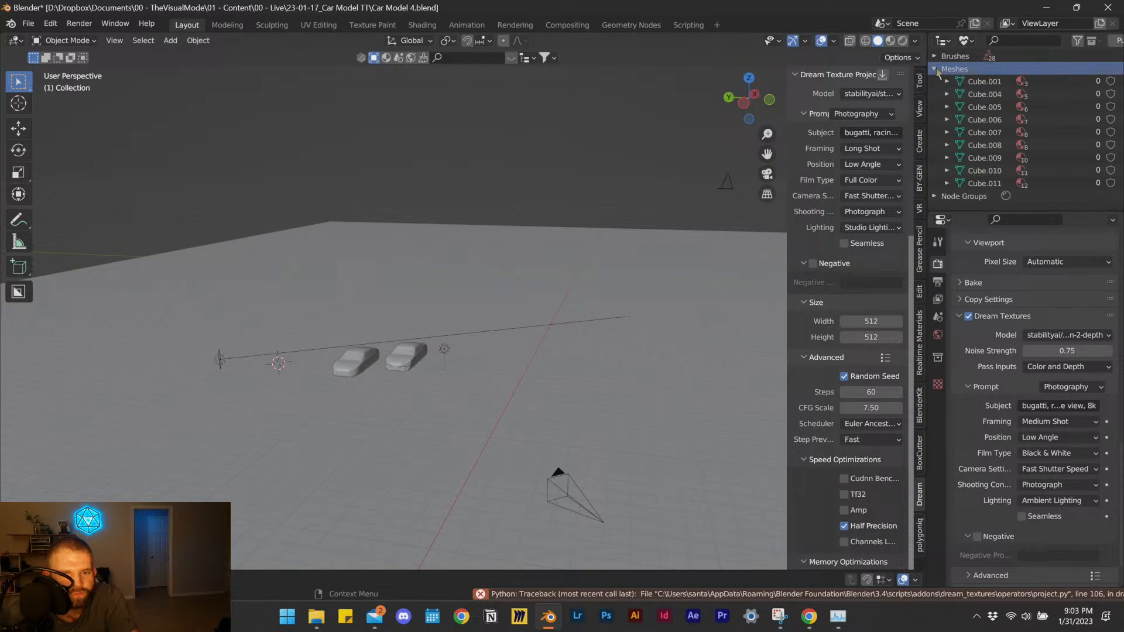
left_click(983, 183, "shift")
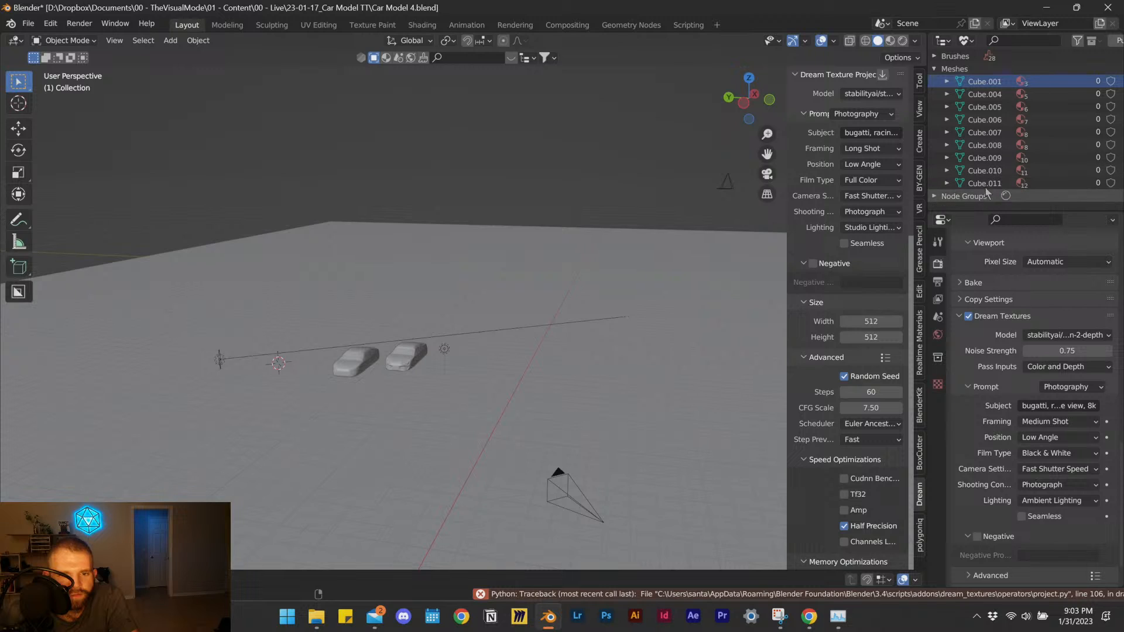
right_click(970, 136)
left_click(955, 140)
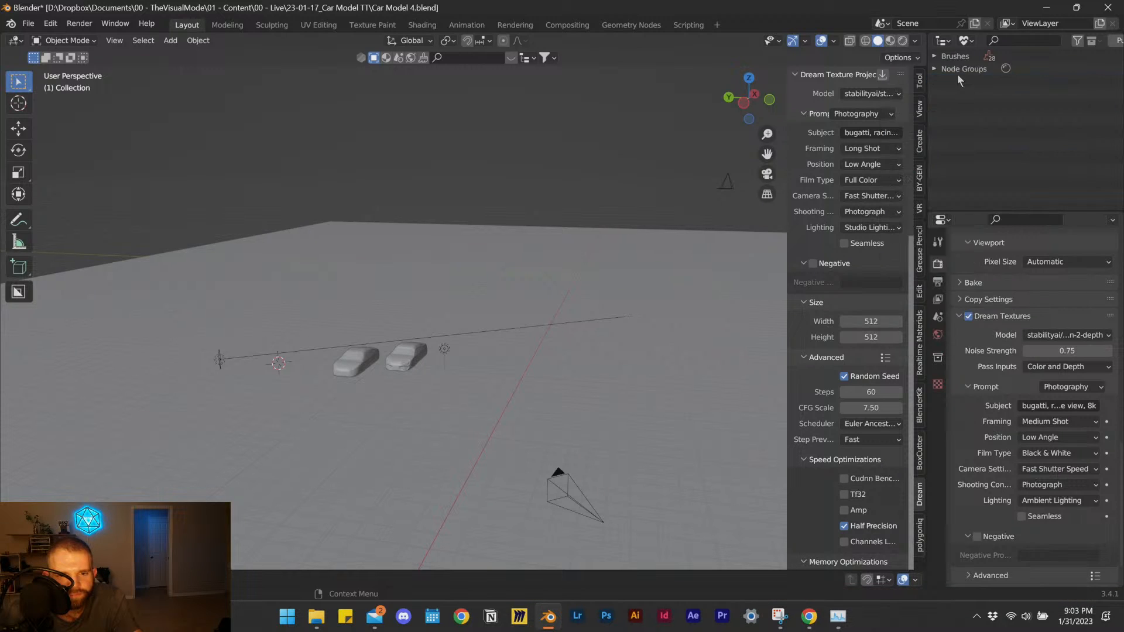
key("ctrl+s")
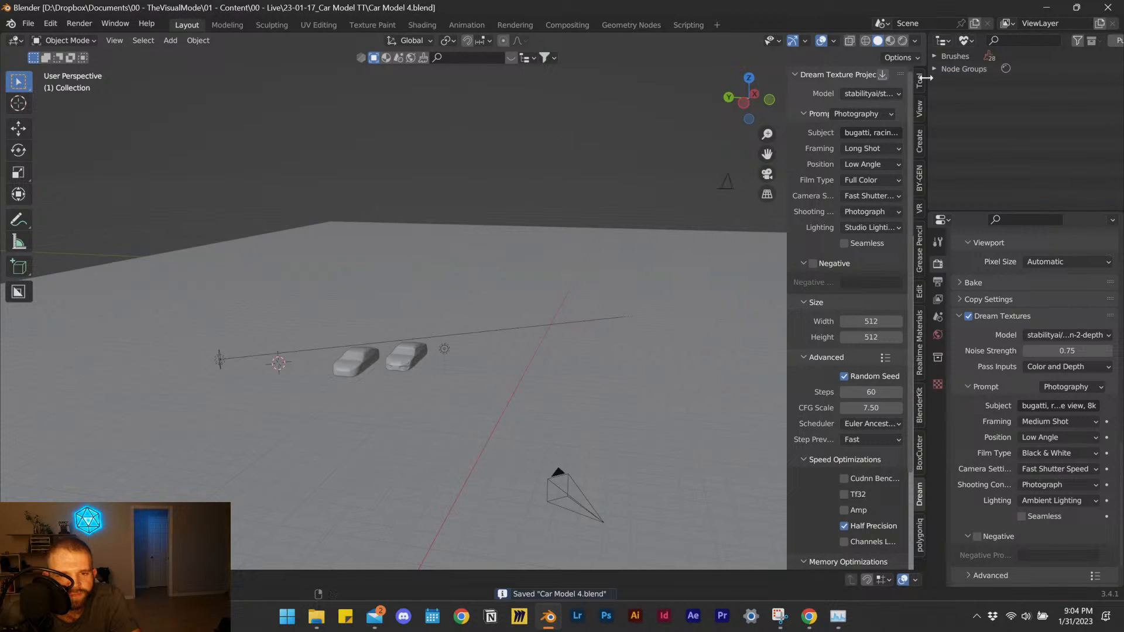
Delete the orphaned node group and save the file.
left_click(936, 69)
right_click(977, 85)
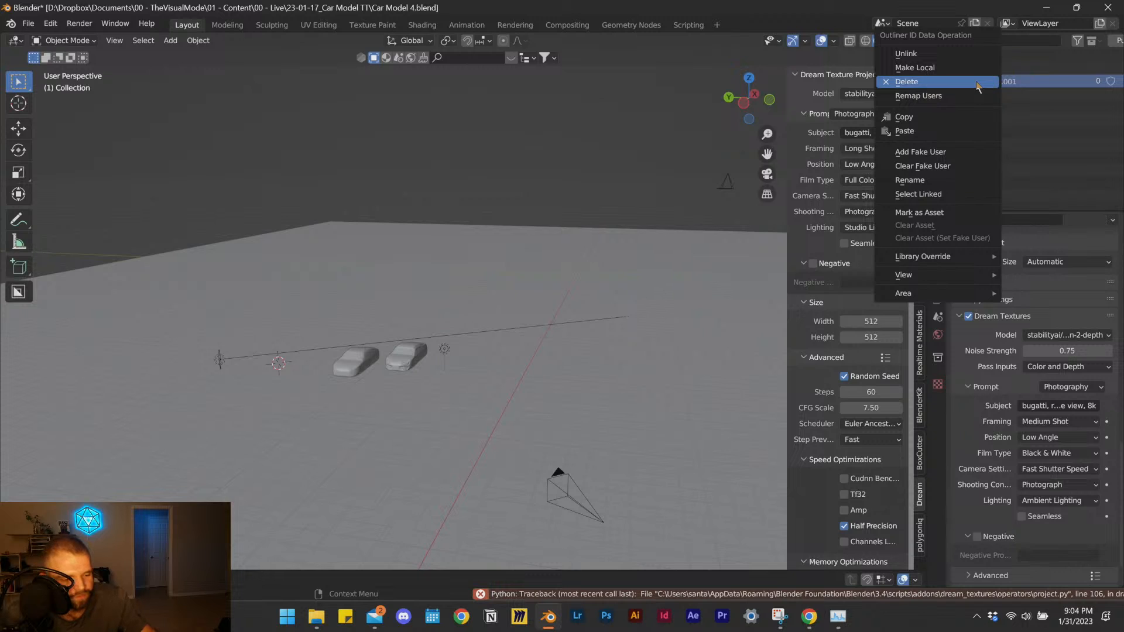
left_click(976, 85)
key("ctrl+s")
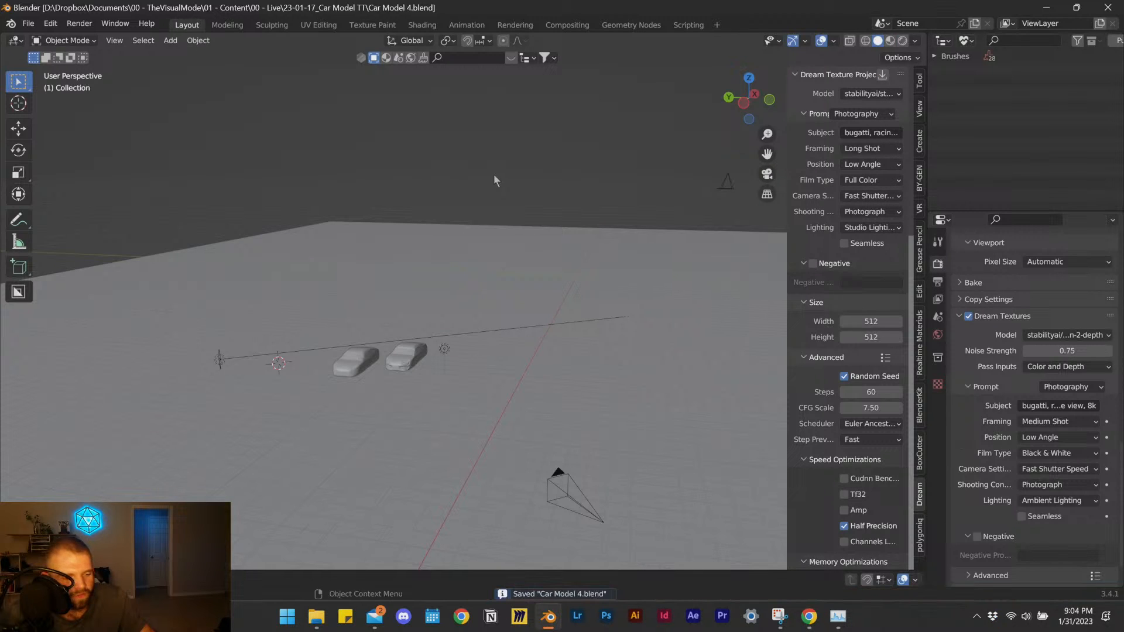
Return to the camera view, render the still image and enlarge the render window.
left_click(765, 176)
left_click(79, 23)
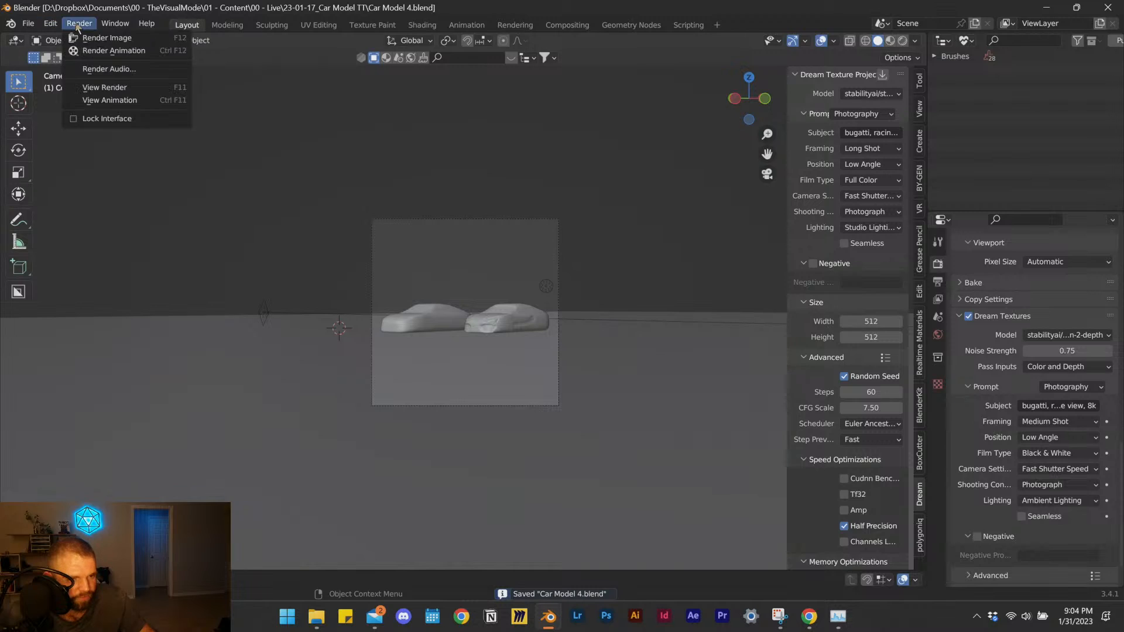
scroll(1013, 471, "down", 2)
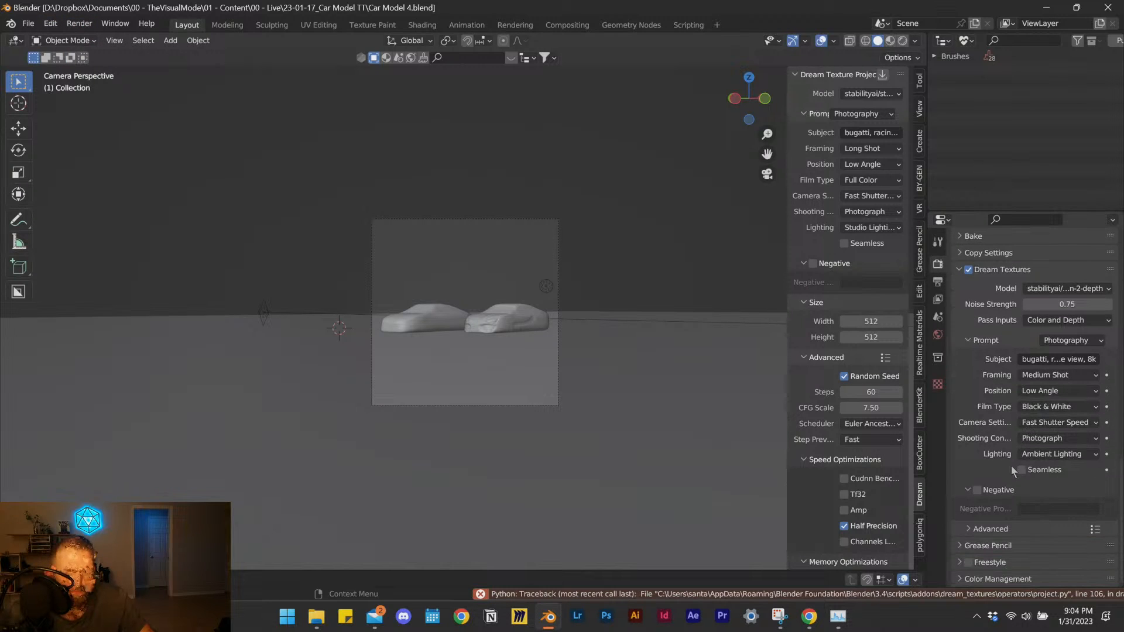
left_click(79, 23)
left_click(94, 37)
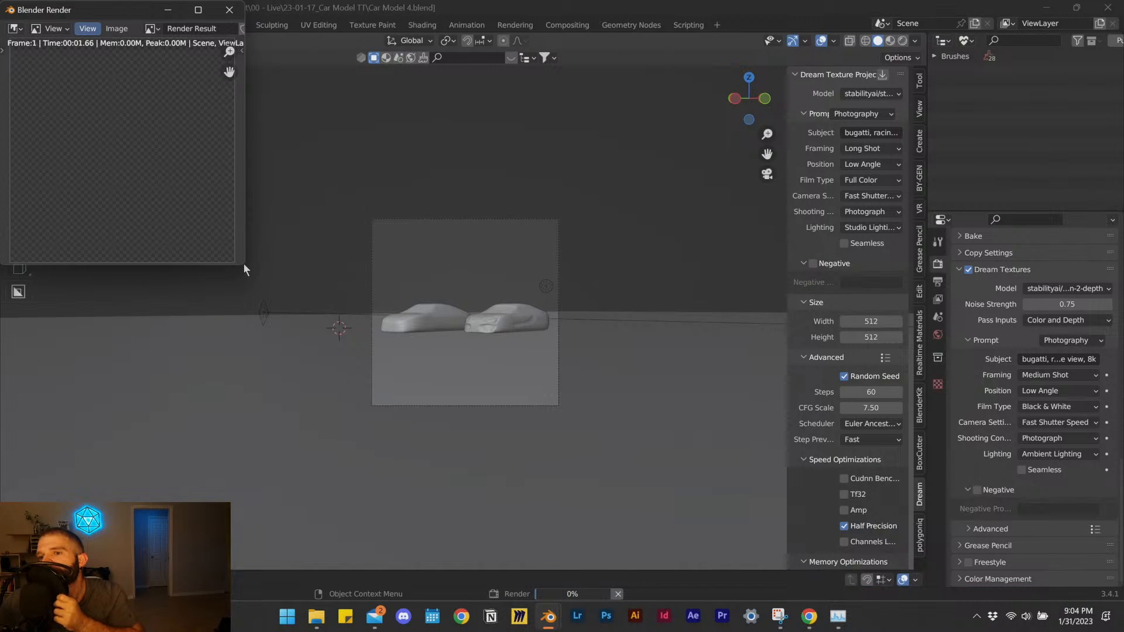
left_click_drag(244, 267, 345, 517)
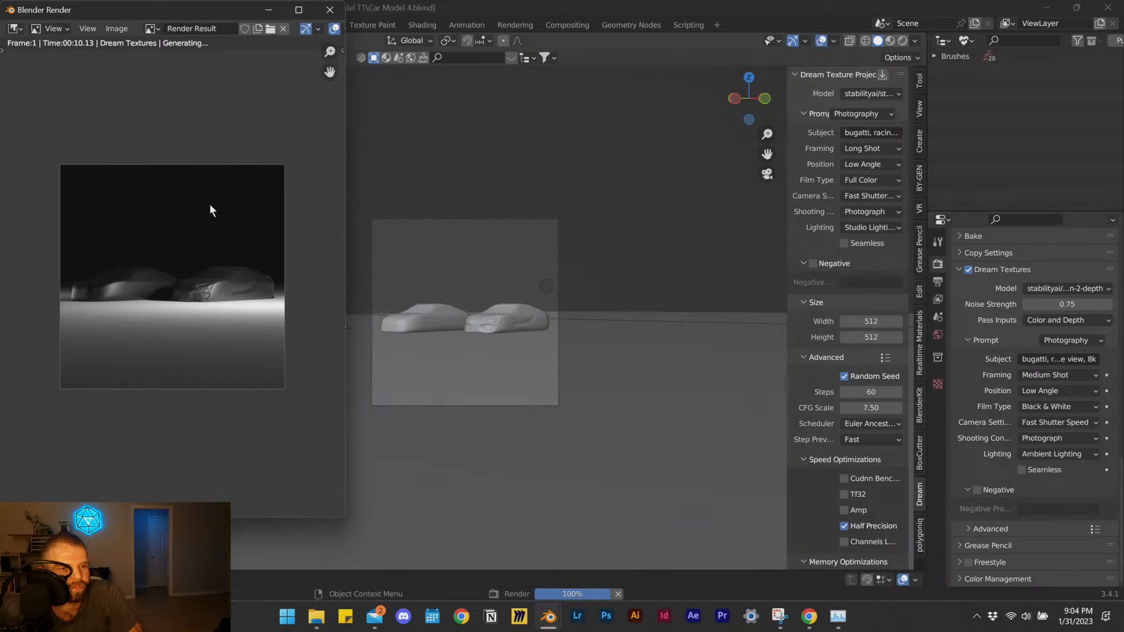
left_click_drag(347, 116, 534, 117)
Display the Dream Textures pass of the render result and inspect the generated cars up close.
scroll(291, 316, "up", 2)
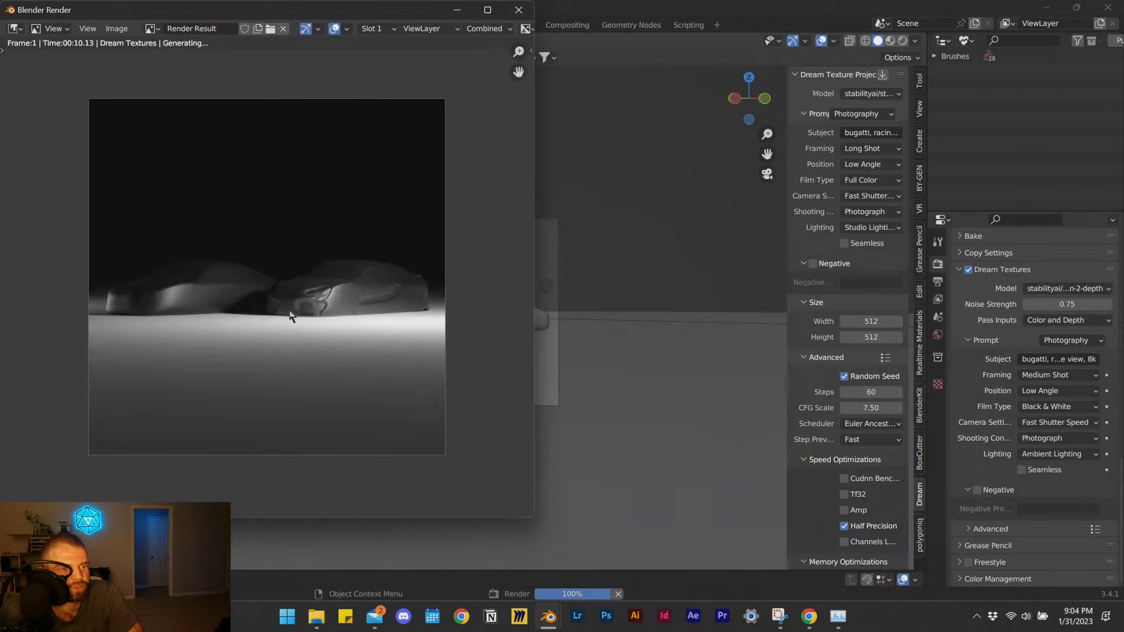
scroll(291, 316, "up", 1)
middle_click_drag(339, 340, 330, 354)
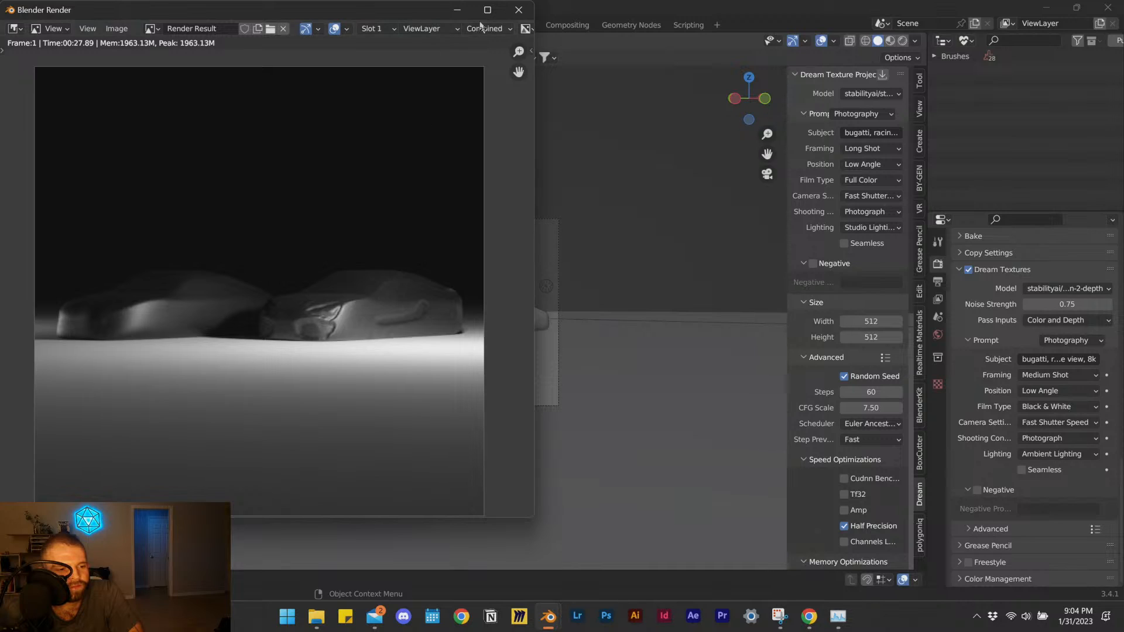
left_click(480, 27)
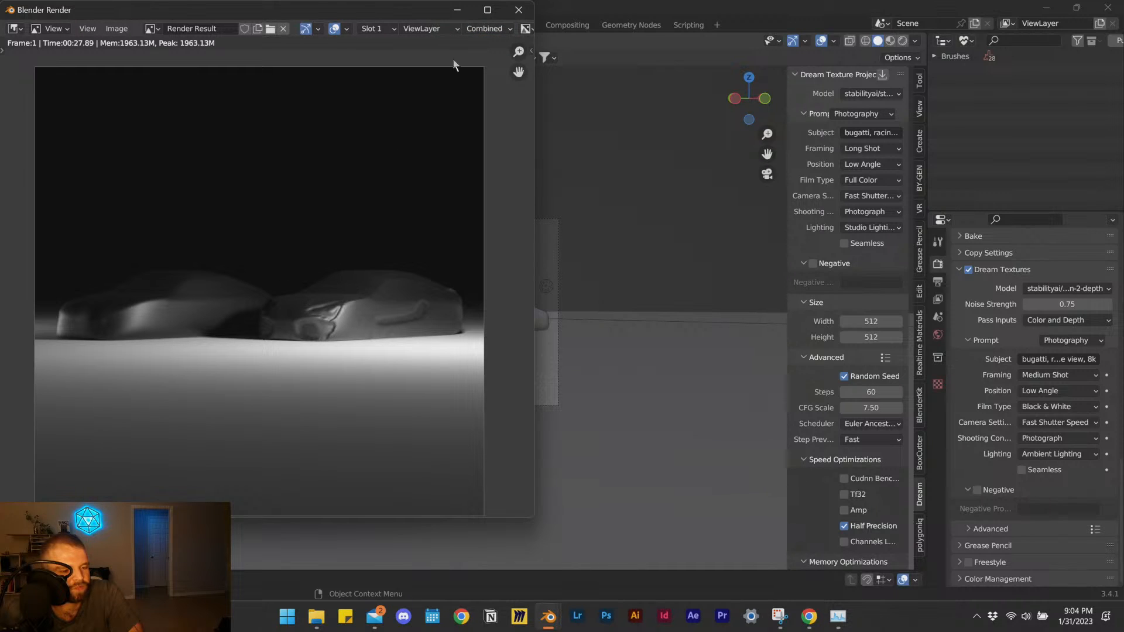
left_click(485, 29)
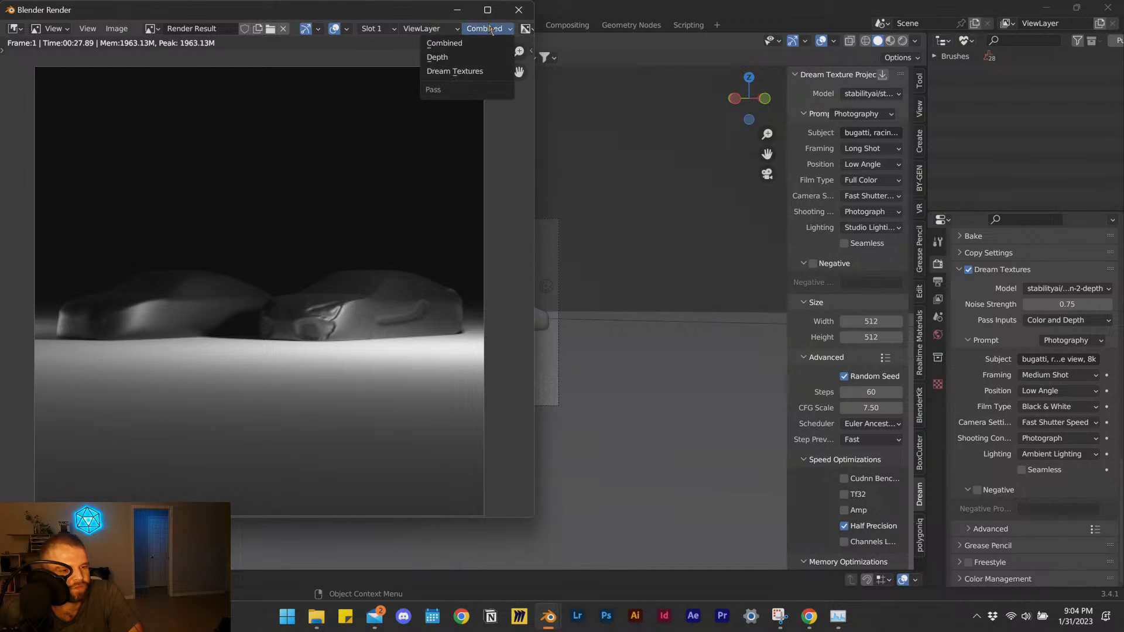
left_click(463, 71)
scroll(345, 347, "up", 3)
scroll(360, 363, "down", 3)
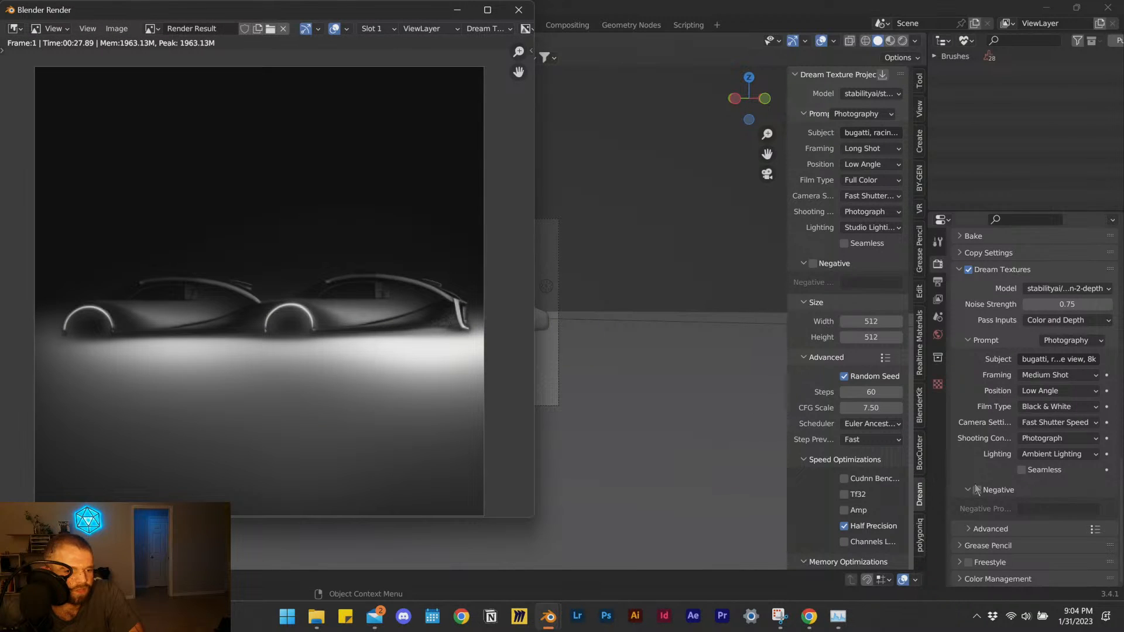
Expand the advanced Dream Textures render settings and place the render window side by side with a main window showing wider properties.
left_click(991, 529)
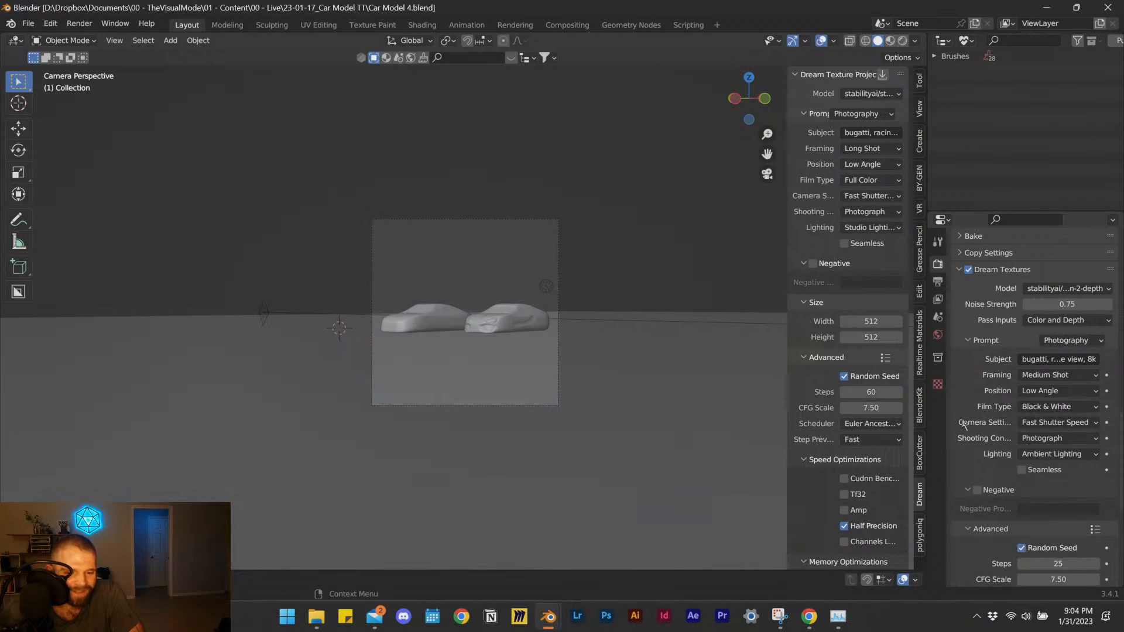
scroll(1007, 434, "down", 8)
scroll(991, 463, "down", 3)
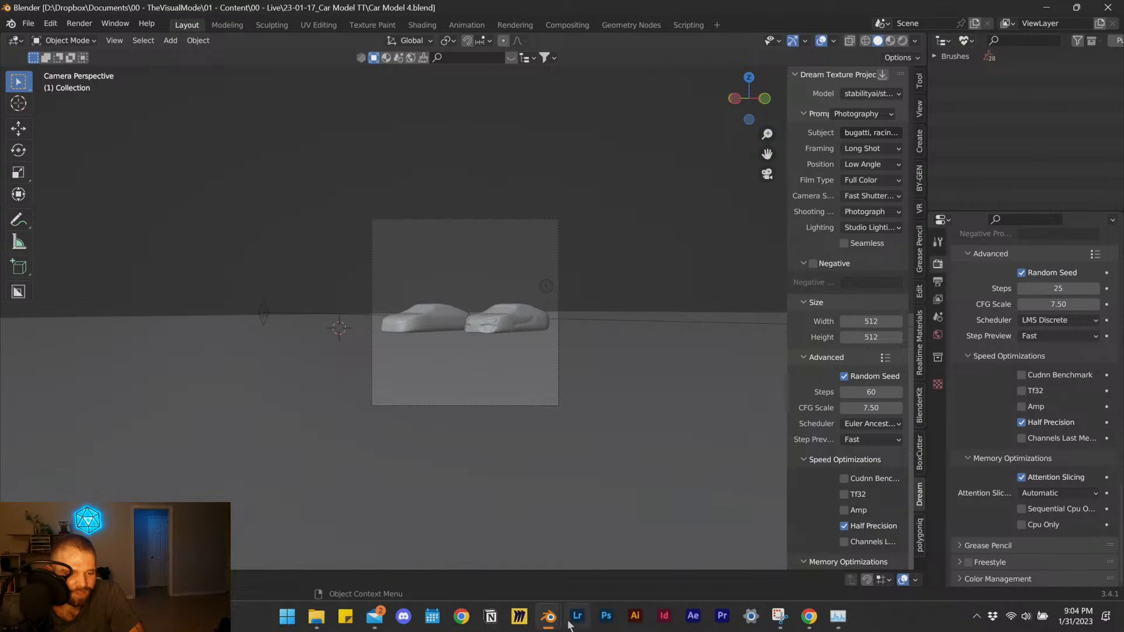
mouse_move(548, 616)
left_click(618, 544)
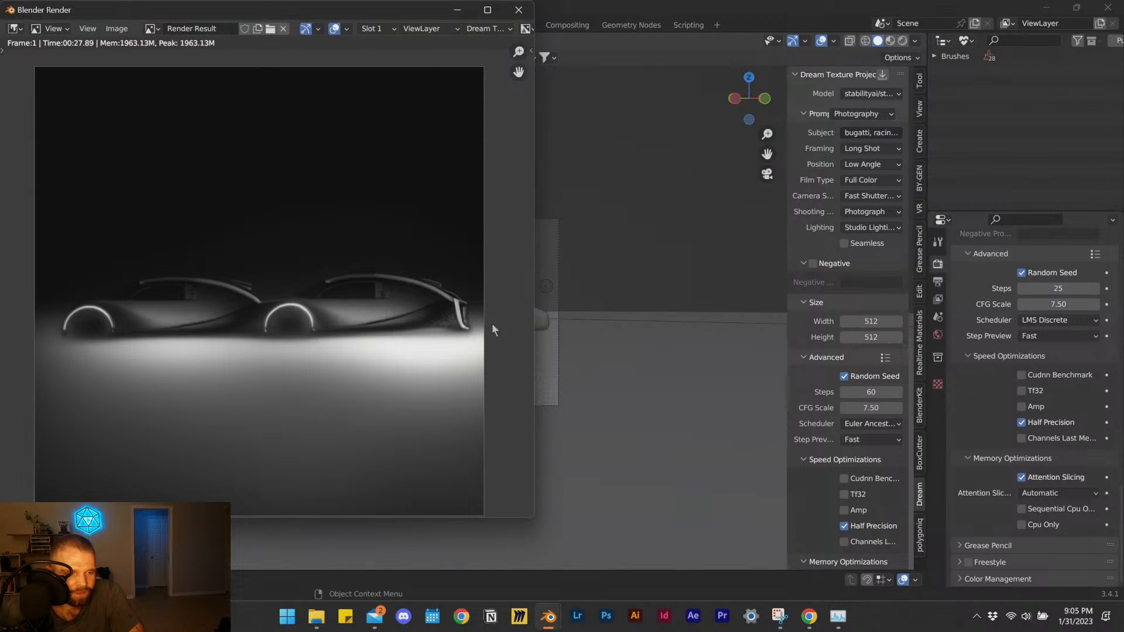
left_click_drag(216, 15, 2, 77)
left_click(679, 185)
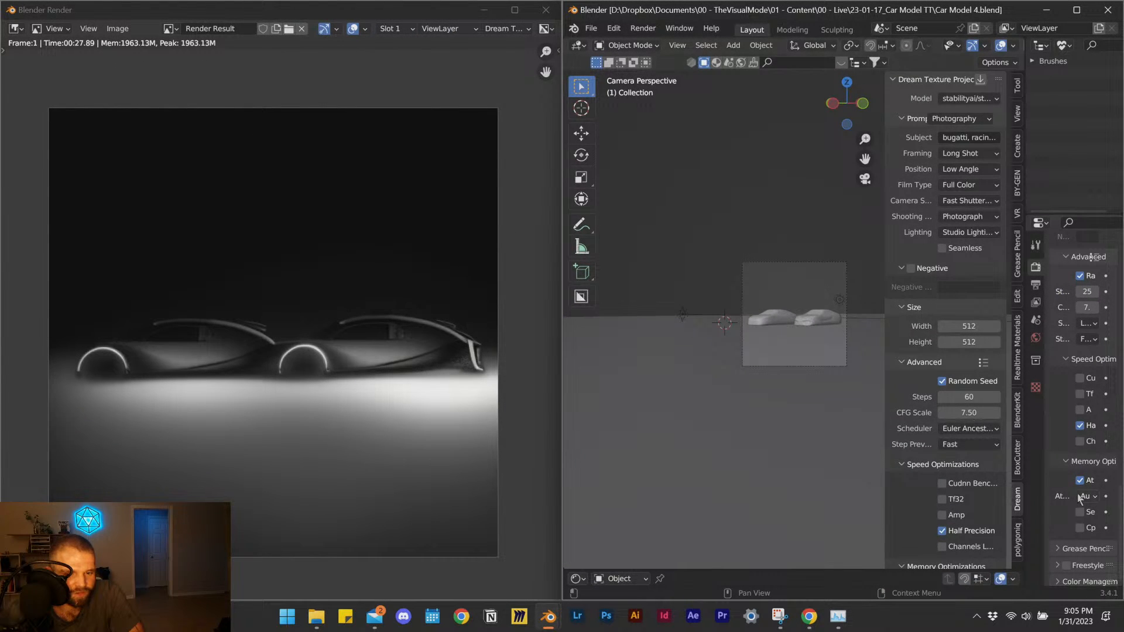
left_click_drag(1026, 445, 884, 481)
Set the Dream Textures render scheduler to Euler Ancestral Discrete, Steps to 80 and CFG Scale to 5.31, saving the file along the way.
left_click(1051, 324)
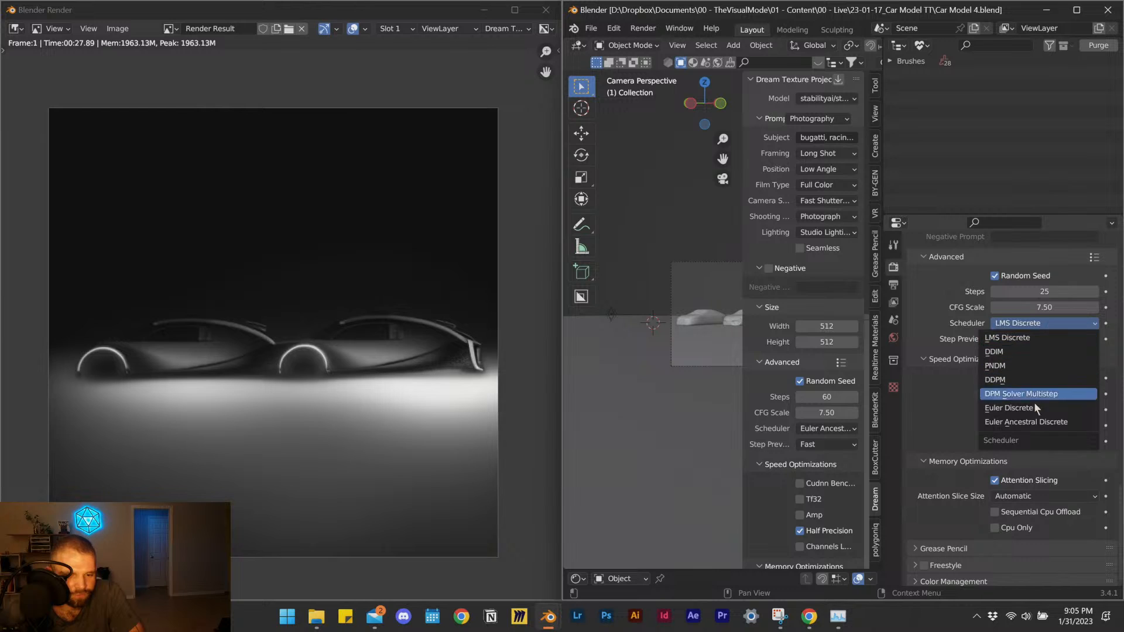
left_click(1052, 421)
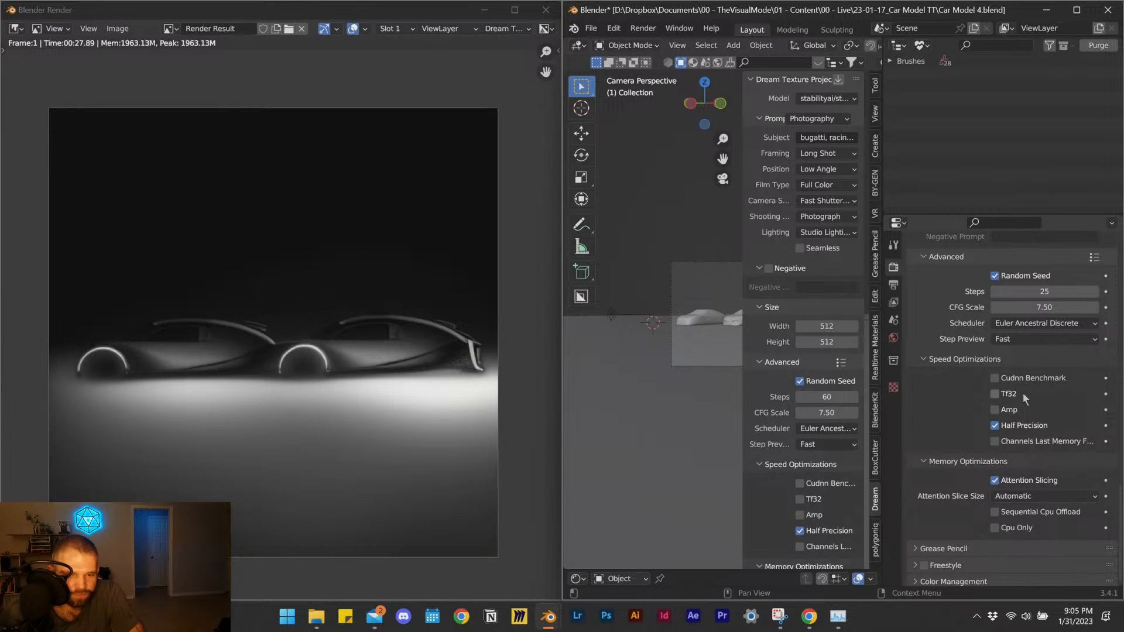
left_click_drag(1045, 292, 1072, 291)
left_click(1020, 292)
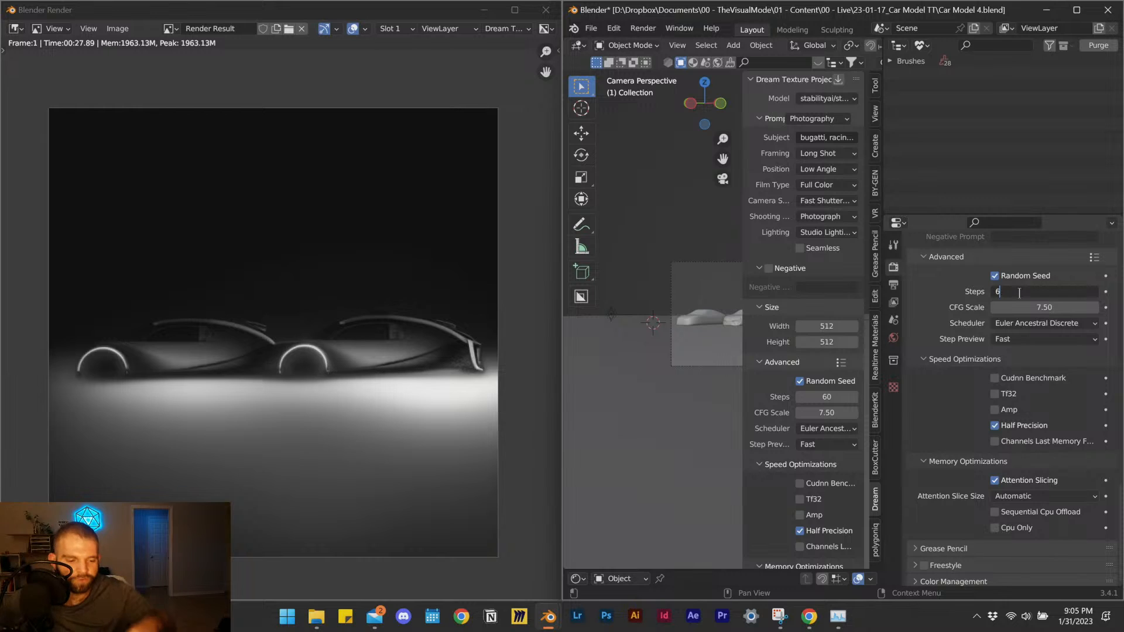
type("60")
type("80")
key("Return")
key("ctrl+s")
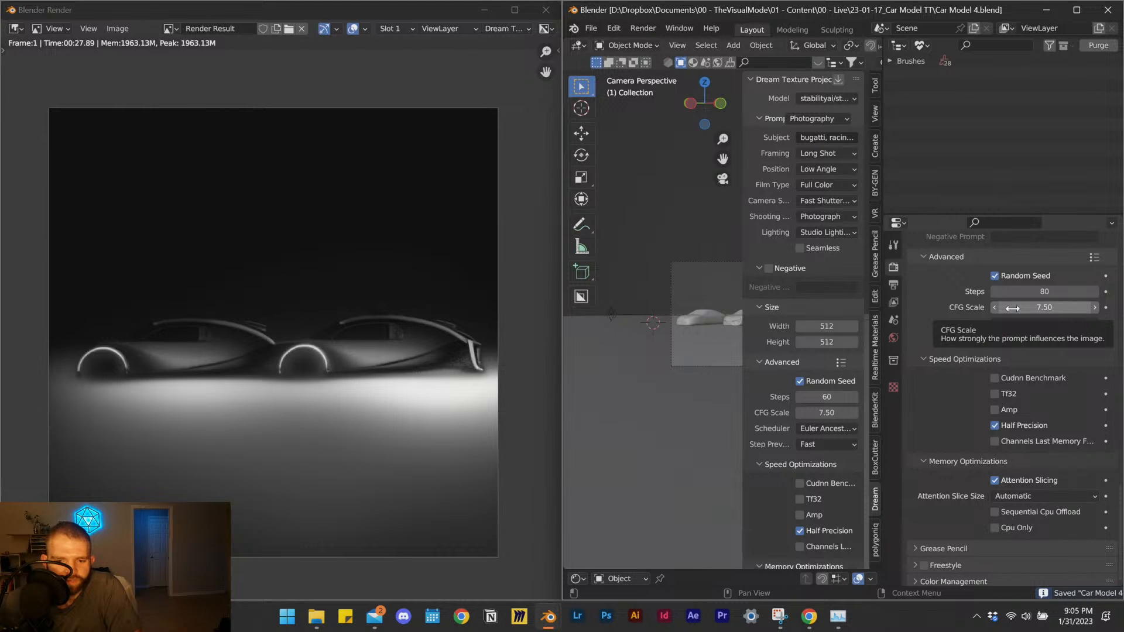
left_click_drag(1066, 308, 1063, 308)
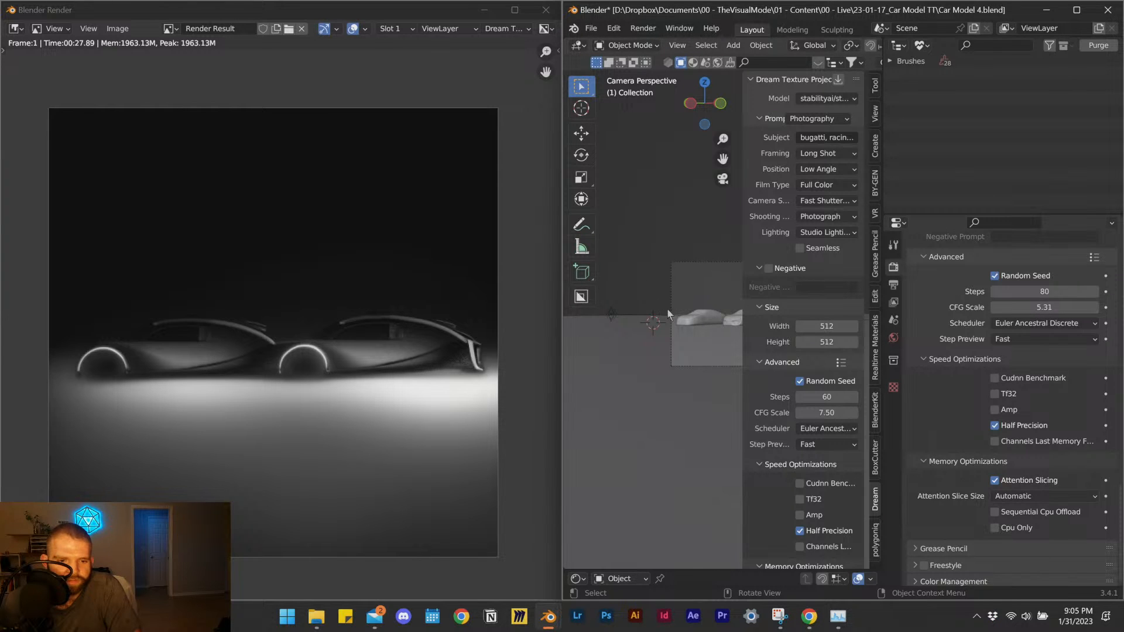
Preview the cars with rendered viewport shading and save the file.
key("z")
left_click(683, 200)
scroll(697, 309, "up", 3)
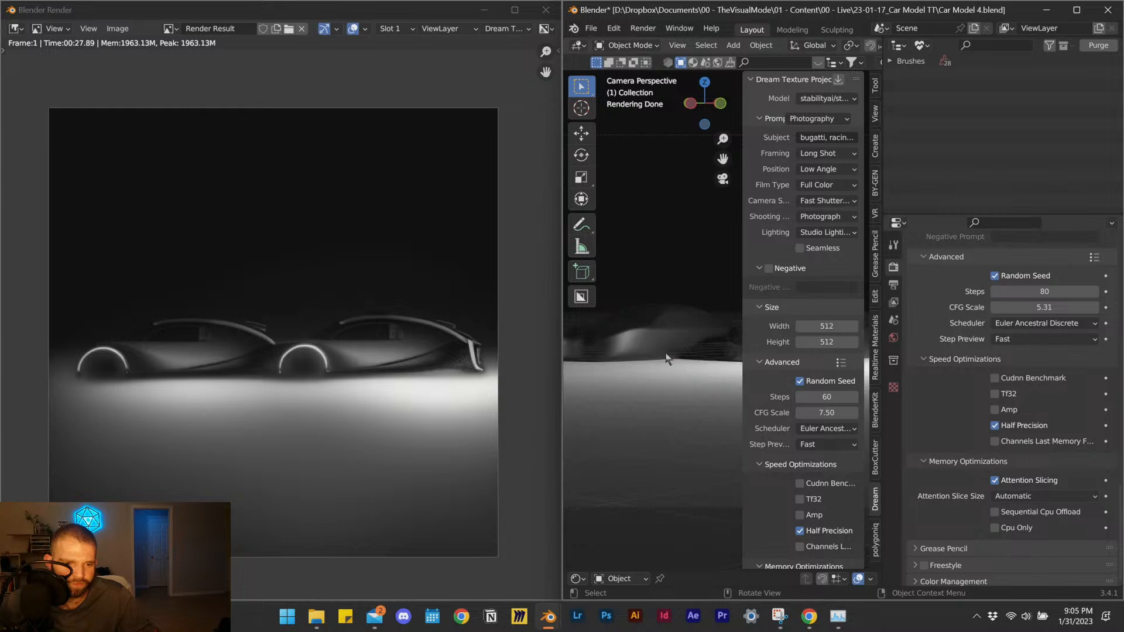
scroll(665, 359, "down", 2)
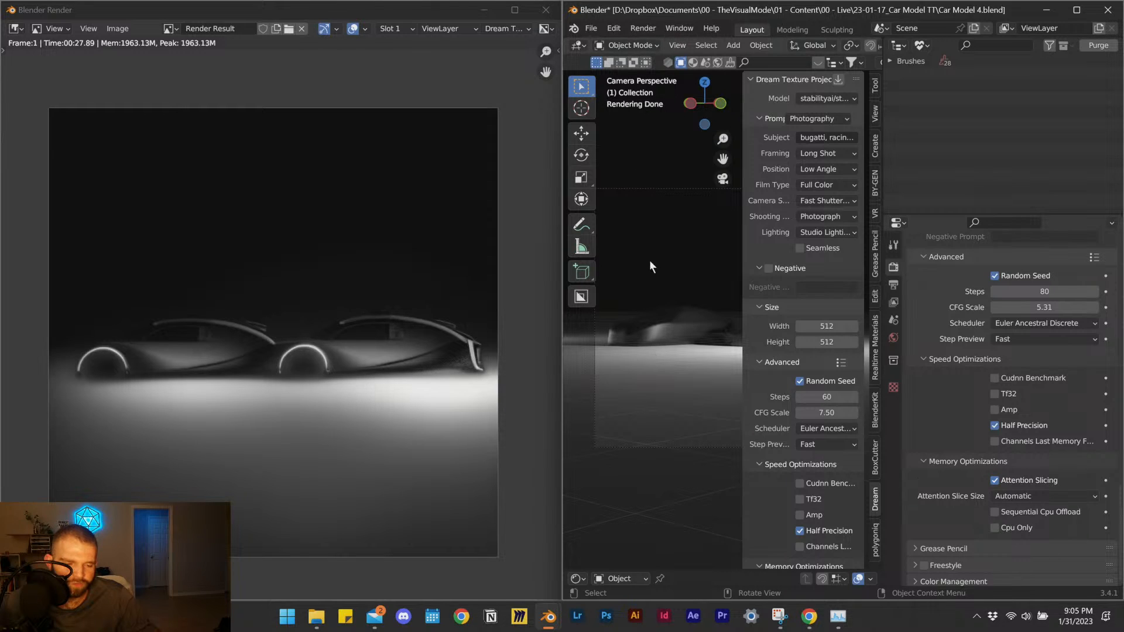
left_click(661, 316)
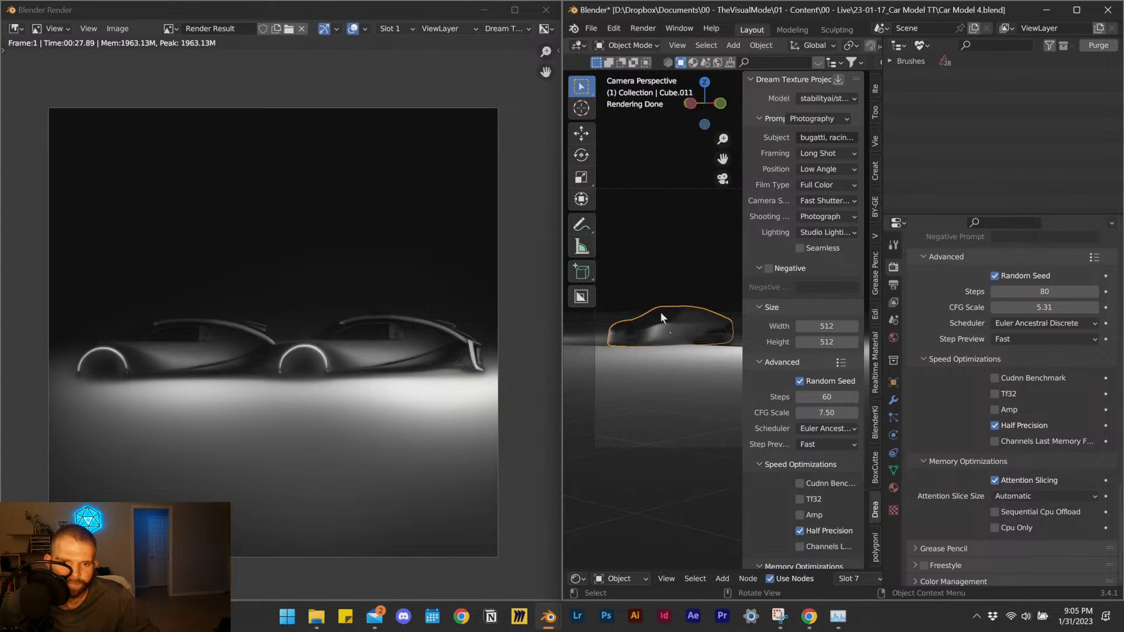
left_click(649, 257)
key("ctrl+s")
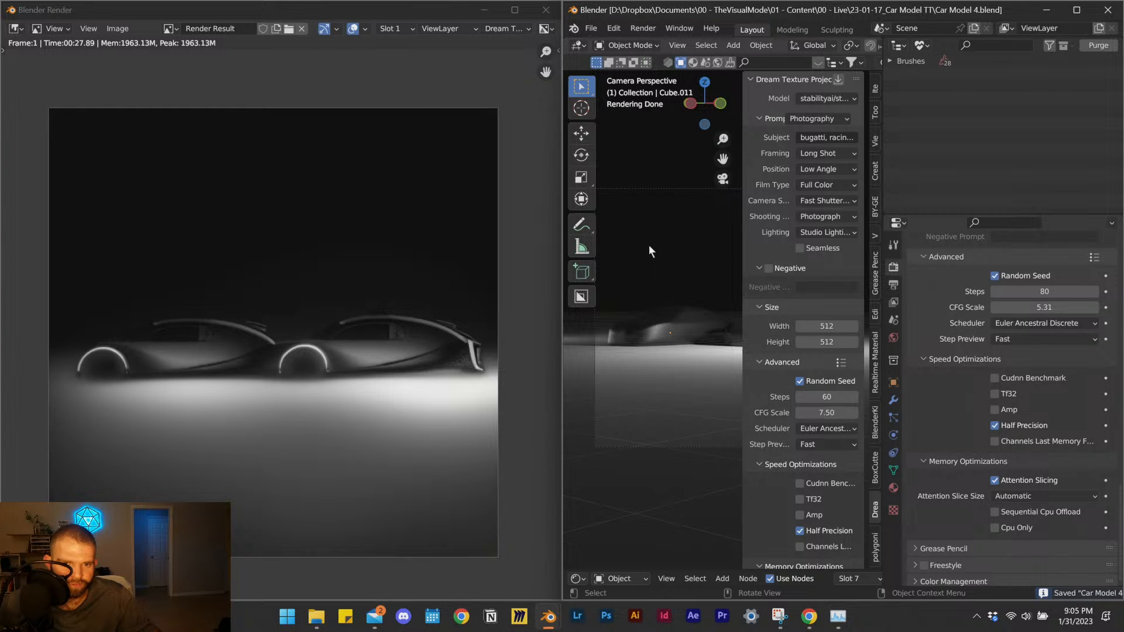
Minimize the render window, maximize the main window and enter Edit Mode with both cars selected.
left_click(483, 10)
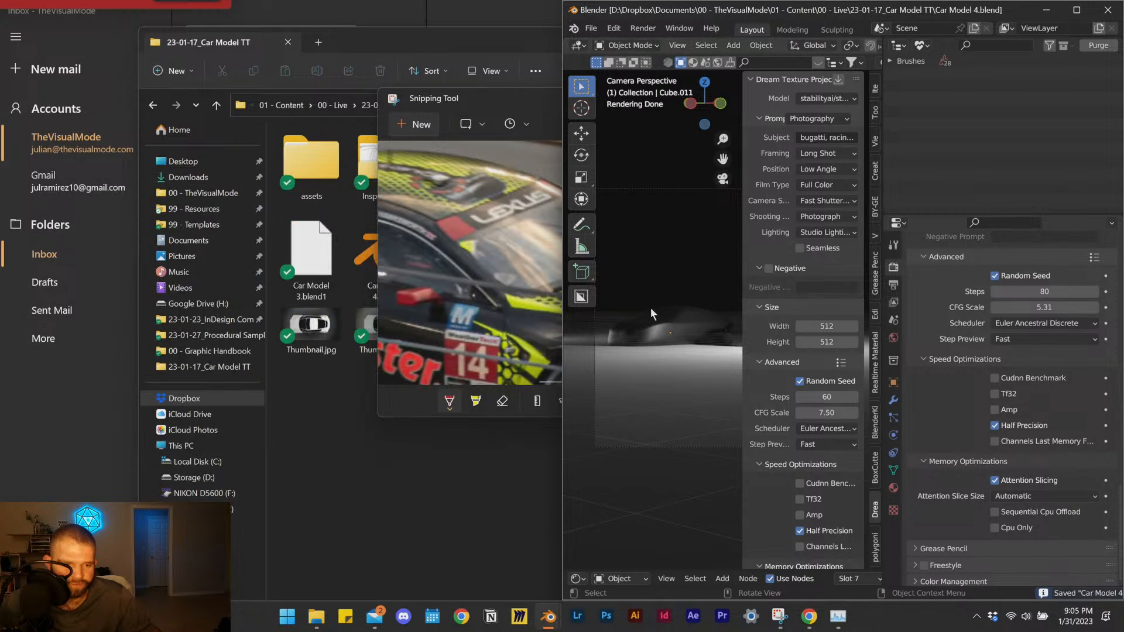
left_click(1076, 10)
left_click(400, 348)
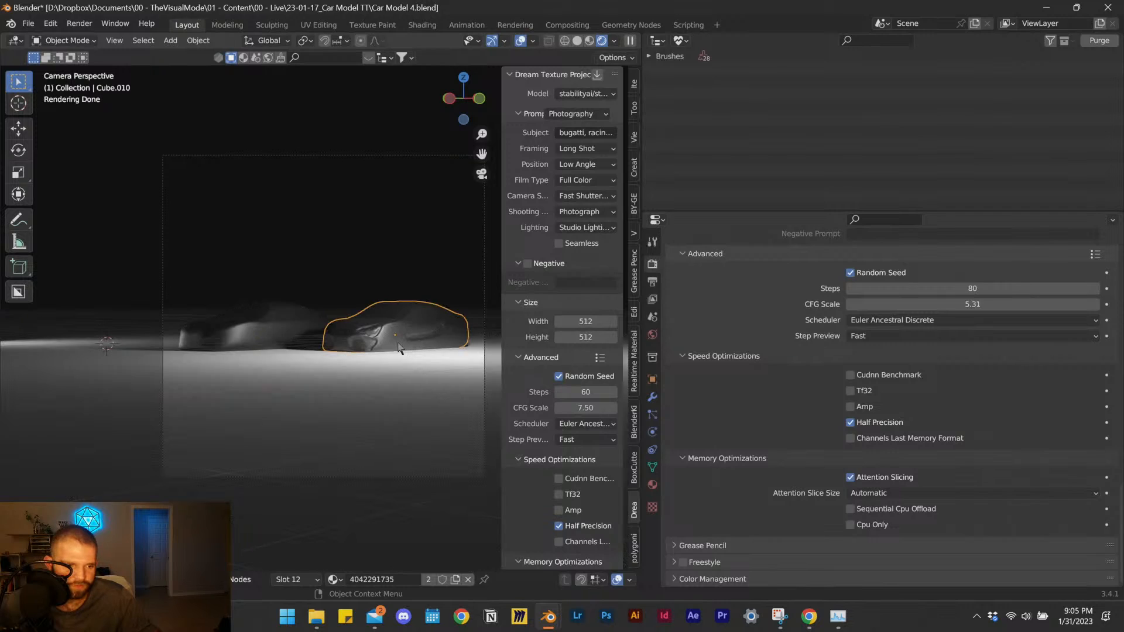
left_click(239, 337, "shift")
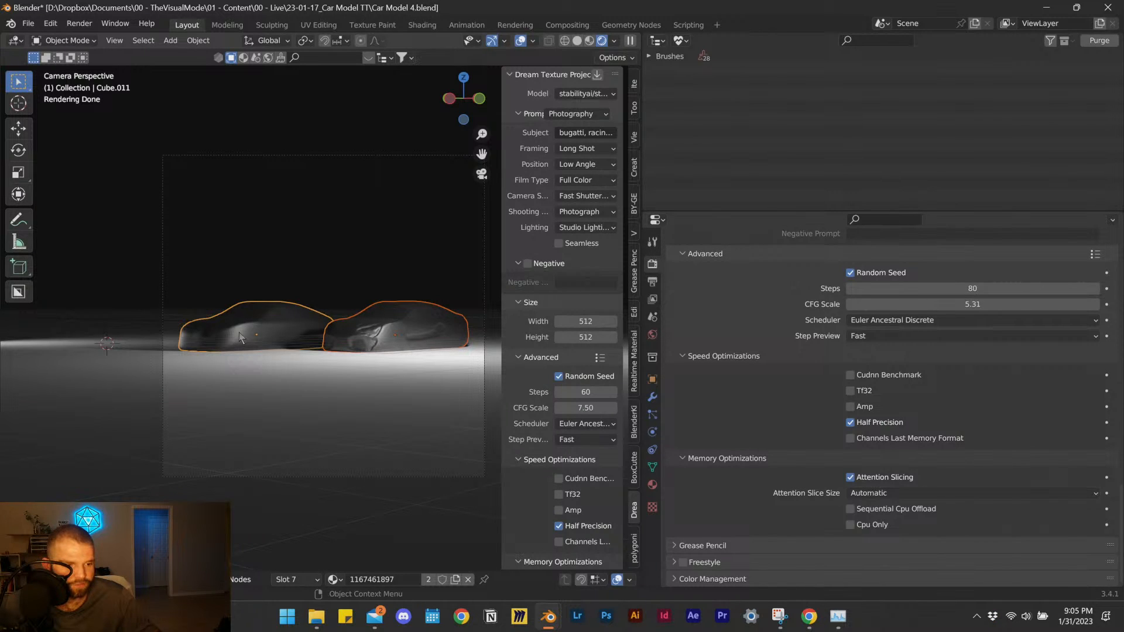
key("Tab")
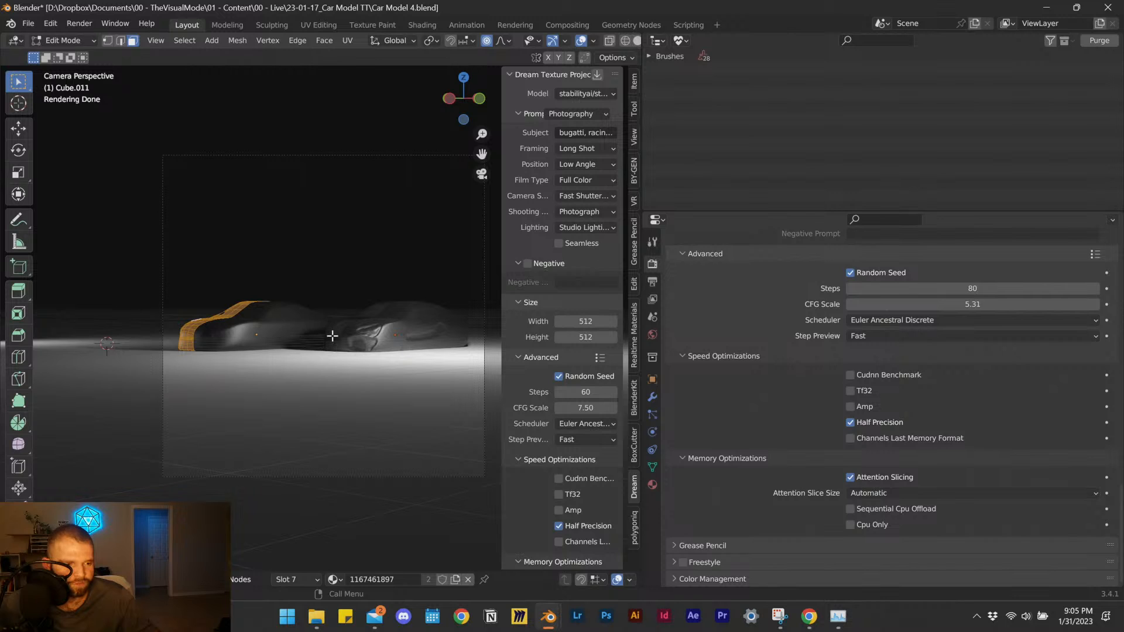
In material preview, project a Dream Texture onto the first car from a front three-quarter view, using Depth as input.
mouse_move(343, 356)
middle_mouse_down()
mouse_move(291, 369)
mouse_move(394, 361)
mouse_move(280, 331)
middle_mouse_up()
key("z")
left_click(291, 466)
mouse_move(205, 395)
middle_mouse_down()
mouse_move(274, 378)
mouse_move(281, 392)
mouse_move(283, 381)
middle_mouse_up()
scroll(233, 384, "up", 4)
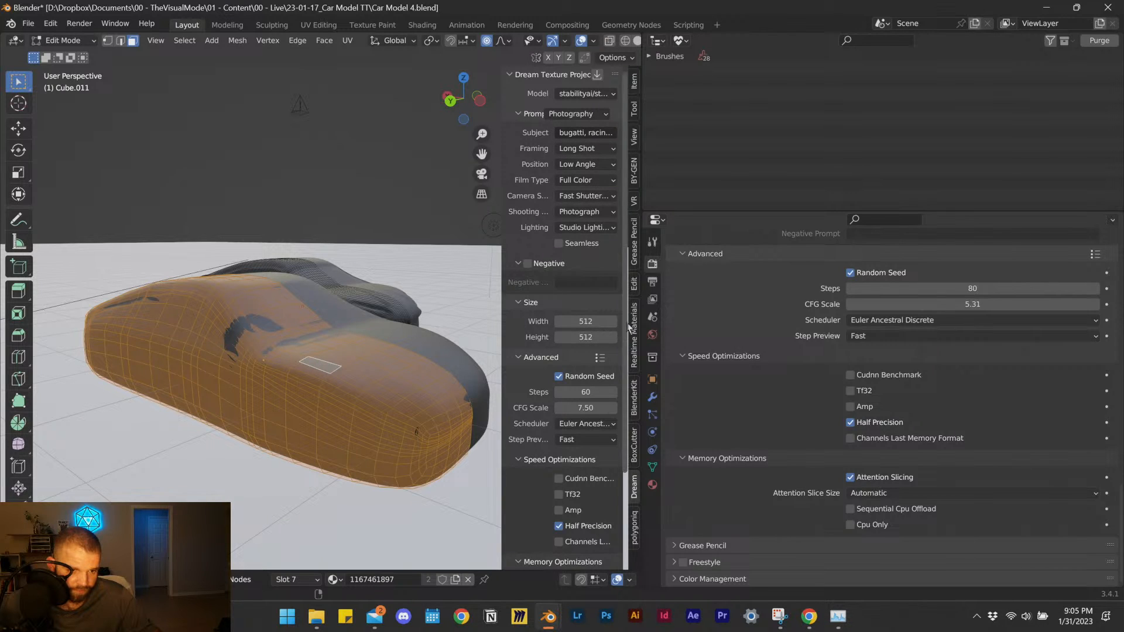
scroll(638, 450, "down", 5)
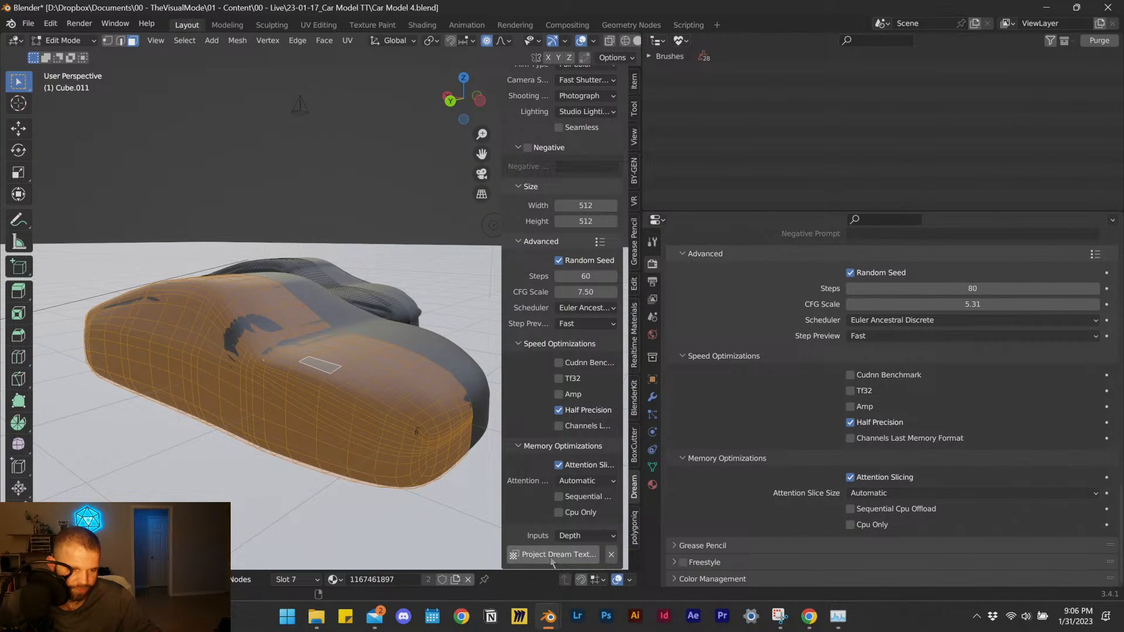
left_click(585, 537)
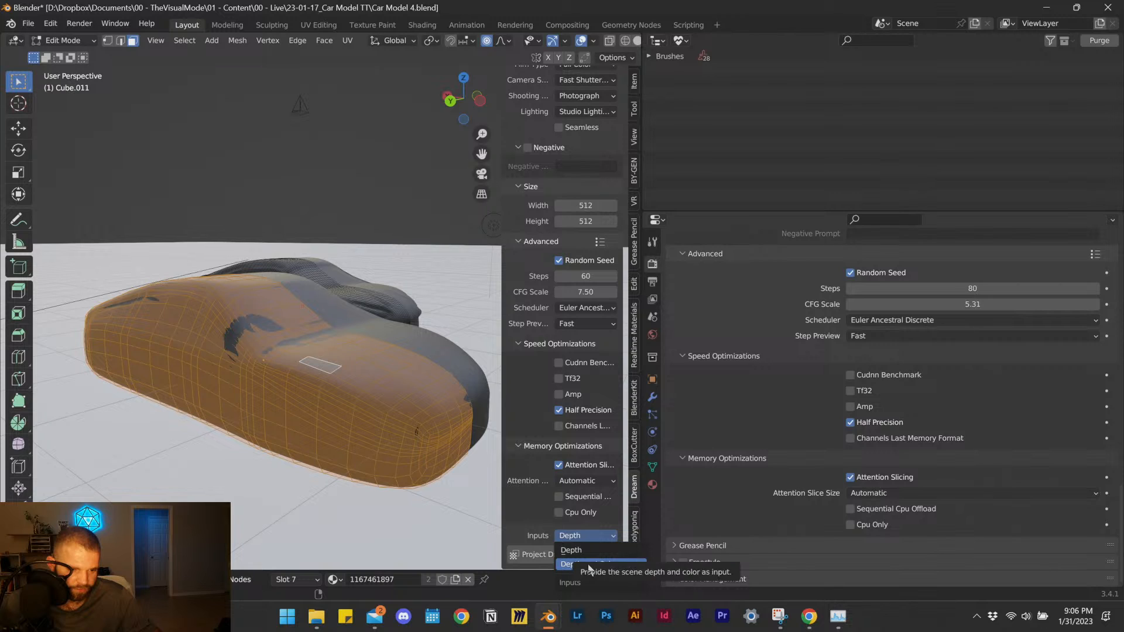
left_click(582, 550)
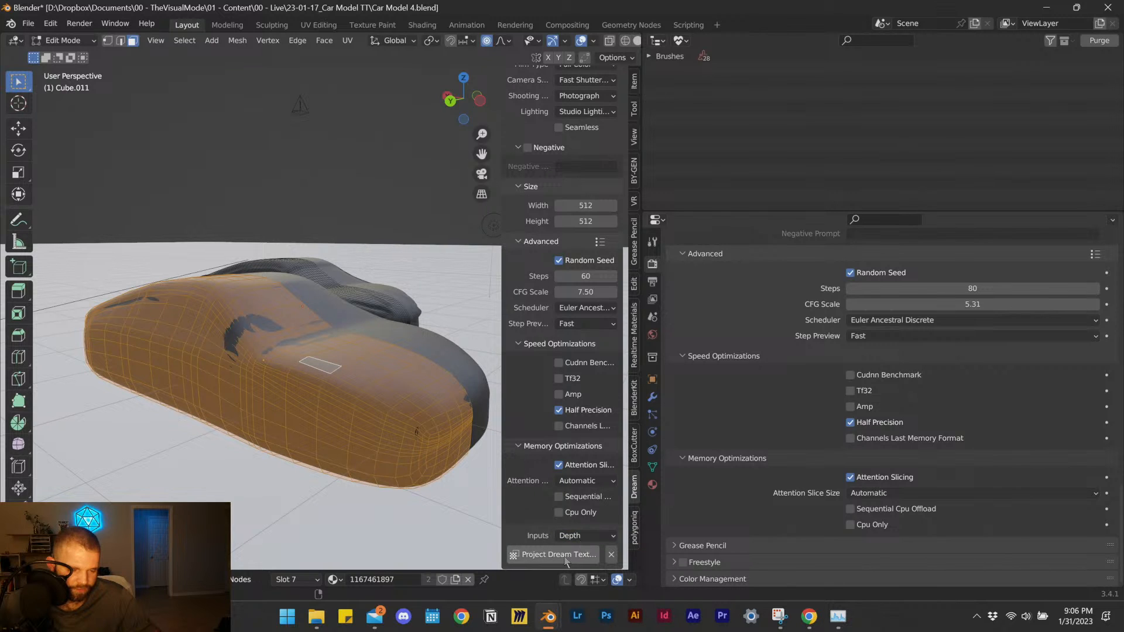
left_click(564, 555)
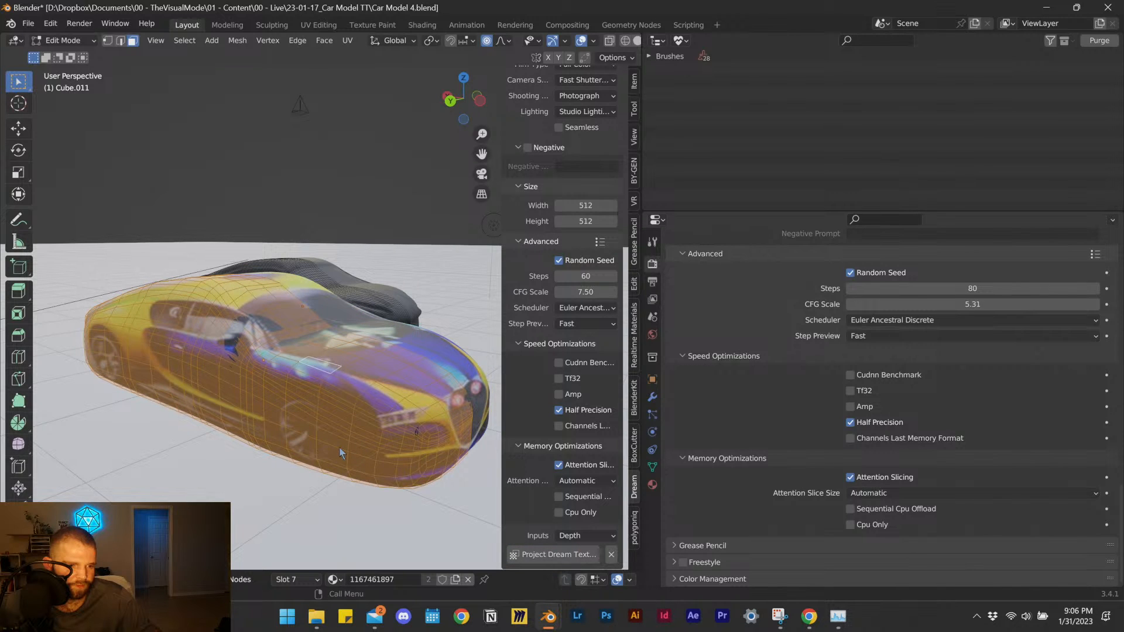
Leave the first car, enter Edit Mode on the second car and select all its faces.
key("Tab")
middle_click_drag(373, 458, 331, 374)
left_click(332, 374)
key("Tab")
scroll(352, 398, "up", 1)
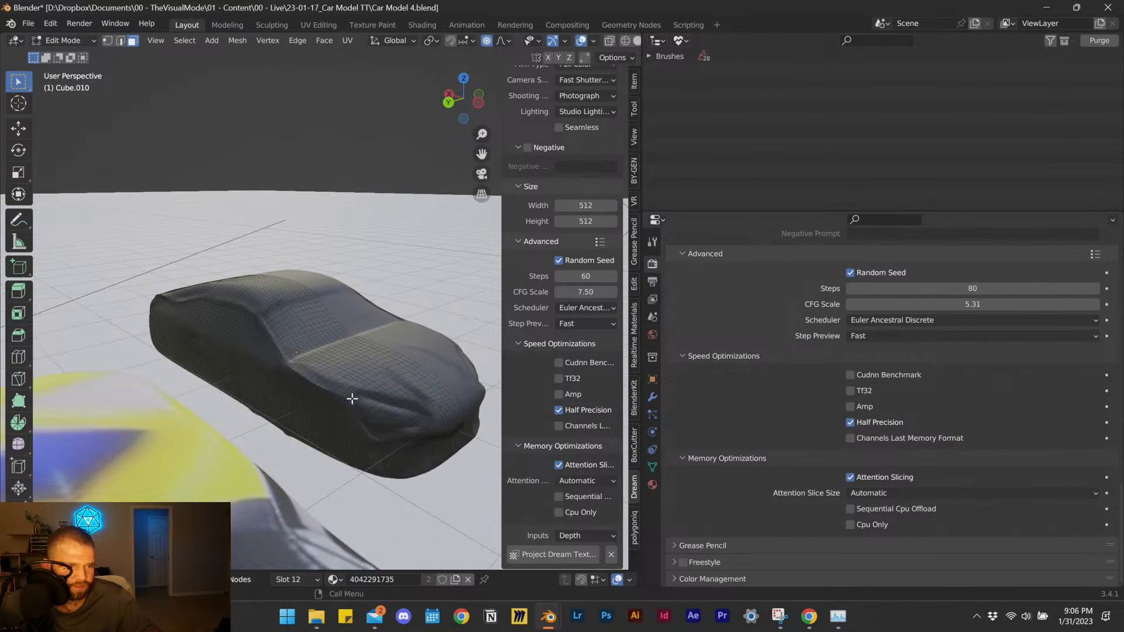
key("a")
Widen the viewport, save the file and project a Dream Texture onto the second car from a close front three-quarter view.
middle_click_drag(363, 437, 366, 439)
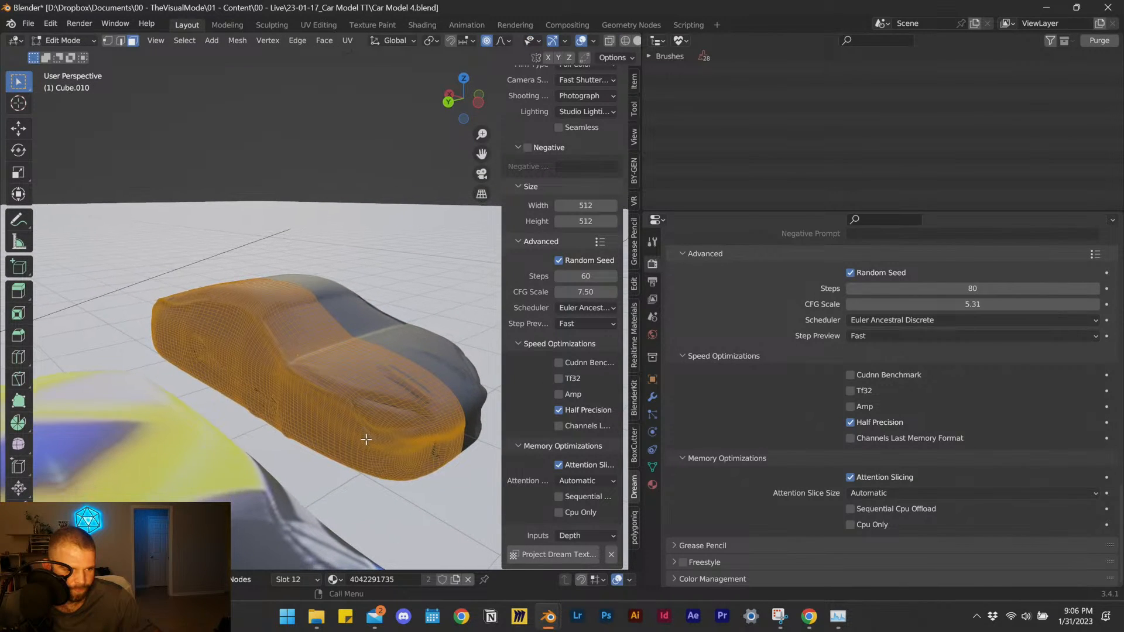
scroll(366, 439, "up", 2)
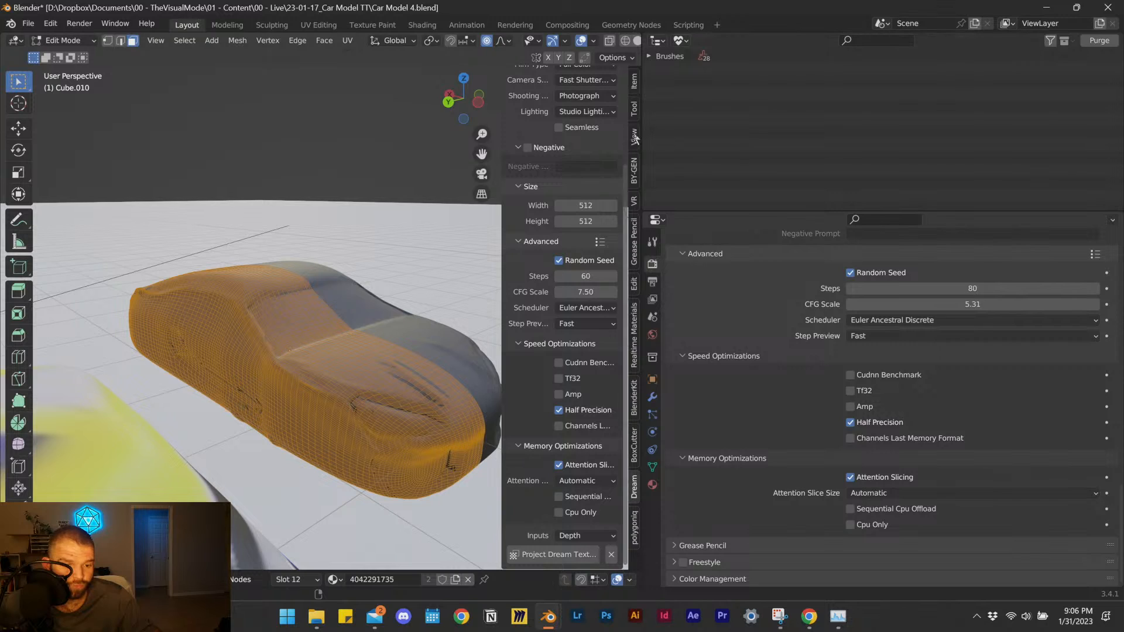
left_click_drag(642, 138, 992, 138)
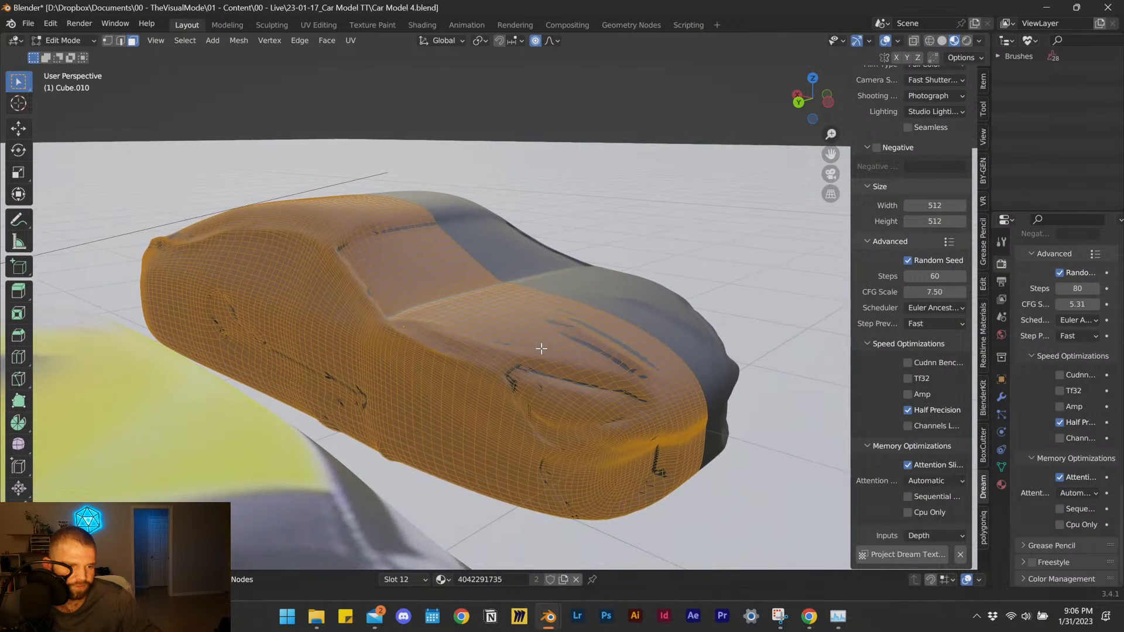
scroll(497, 376, "up", 1)
middle_click_drag(495, 376, 597, 389, "shift")
key("ctrl+s")
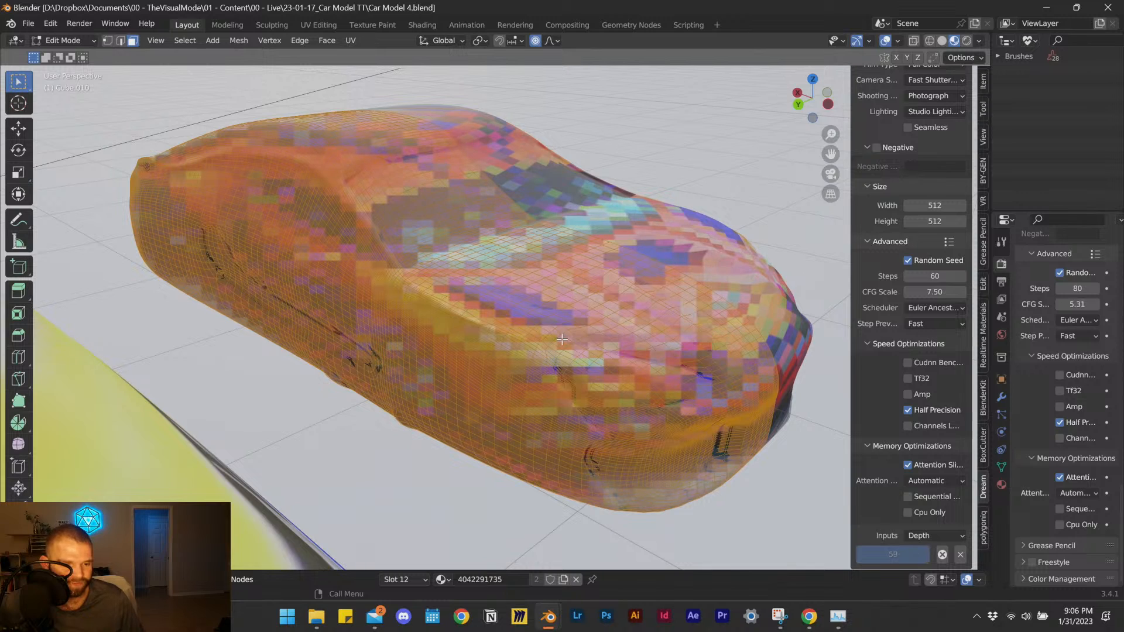
Reproject Dream Textures onto the second car, first from a raised front view and again from a slightly lower angle.
middle_click_drag(609, 396, 428, 259)
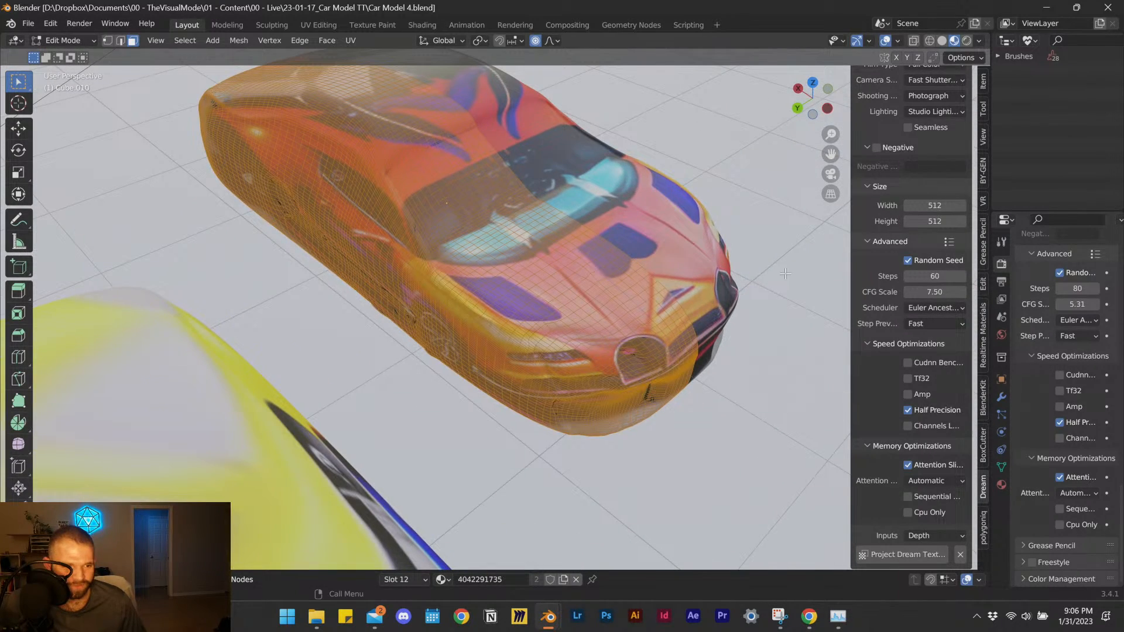
scroll(786, 273, "down", 1)
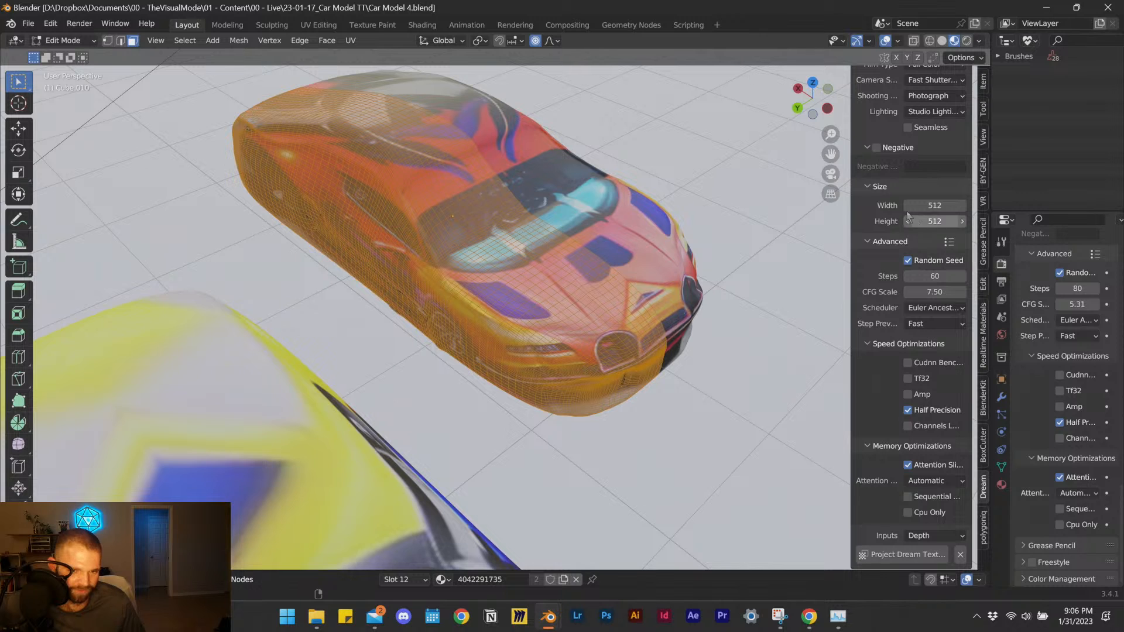
middle_click_drag(718, 89, 794, 161, "shift")
scroll(637, 330, "up", 1)
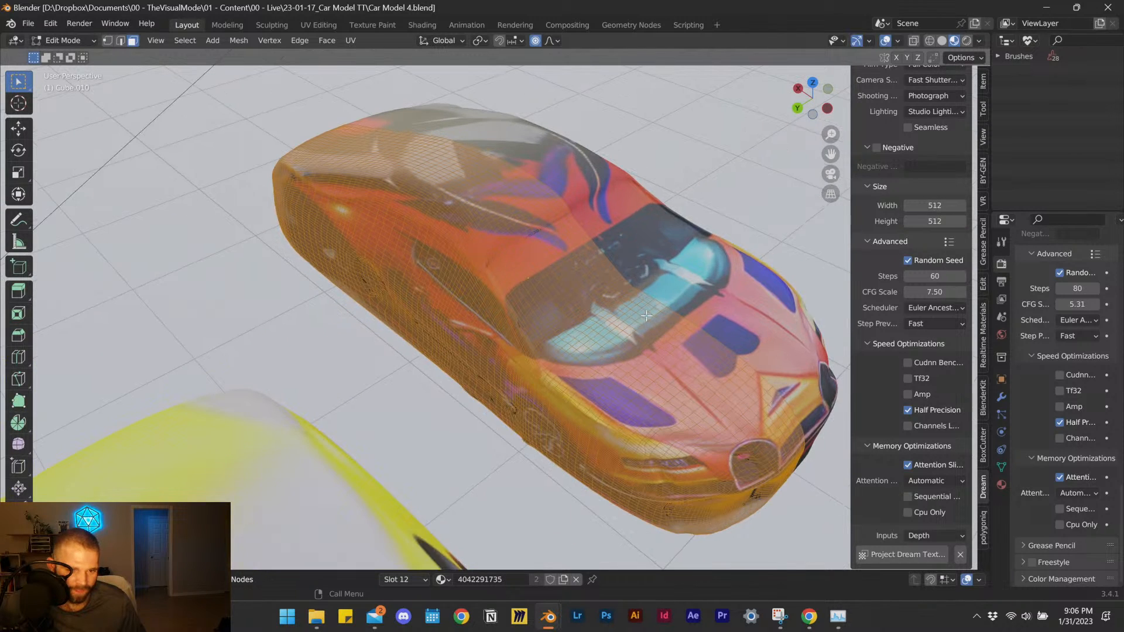
middle_click_drag(831, 154, 786, 158, "shift")
left_click(906, 554)
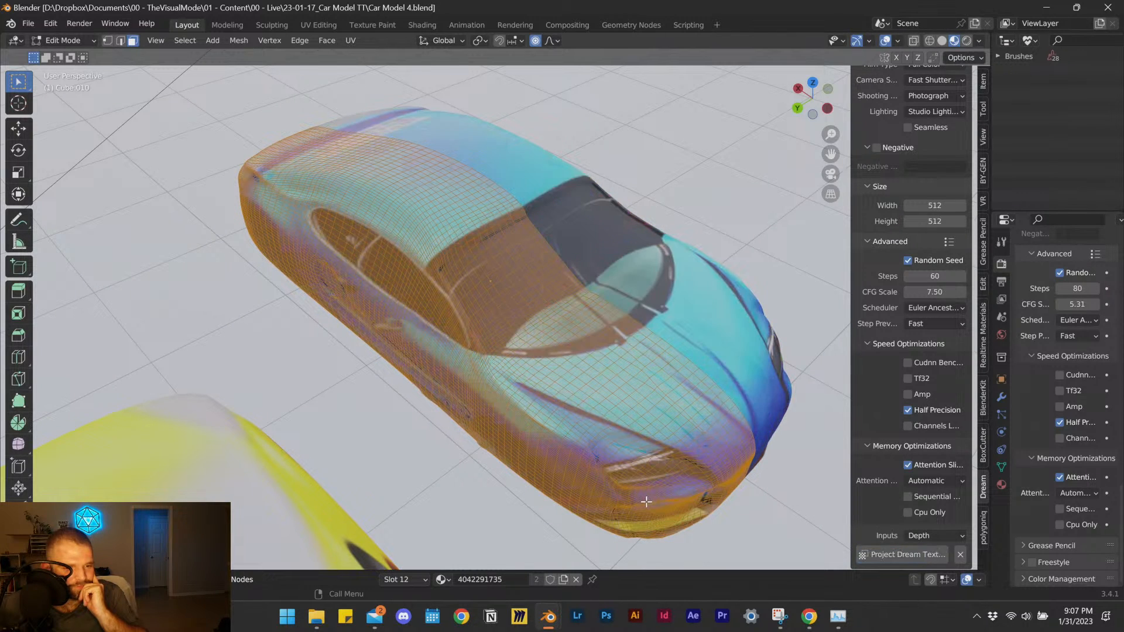
middle_click_drag(659, 486, 659, 445)
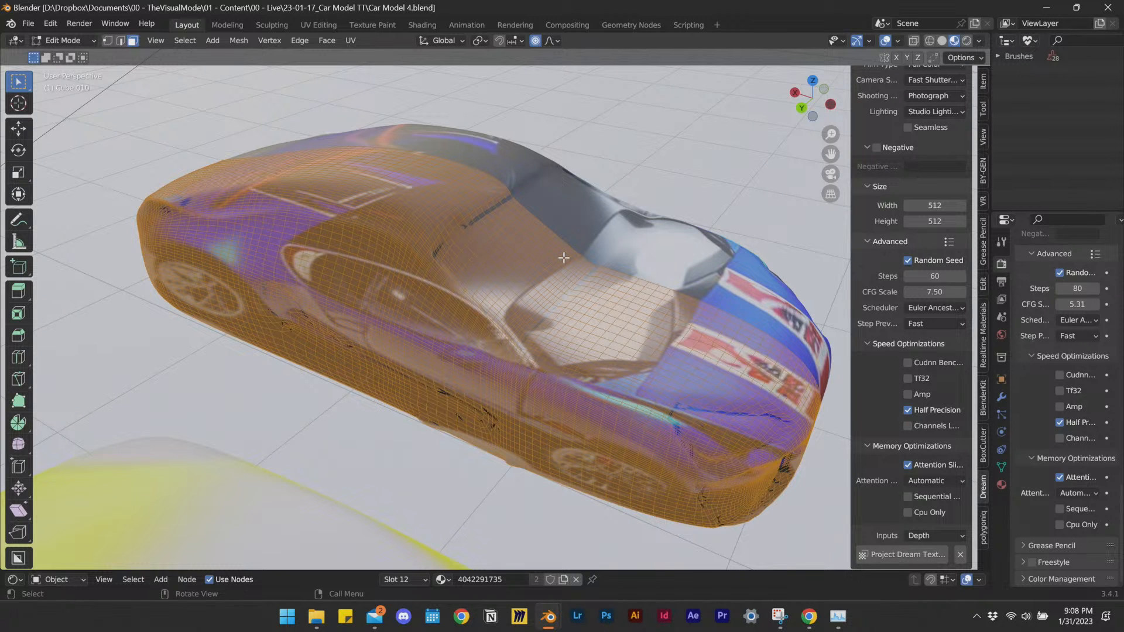
Inspect the projected textures on both cars from the opposite side and open the second car's material properties.
middle_click_drag(592, 340, 420, 250)
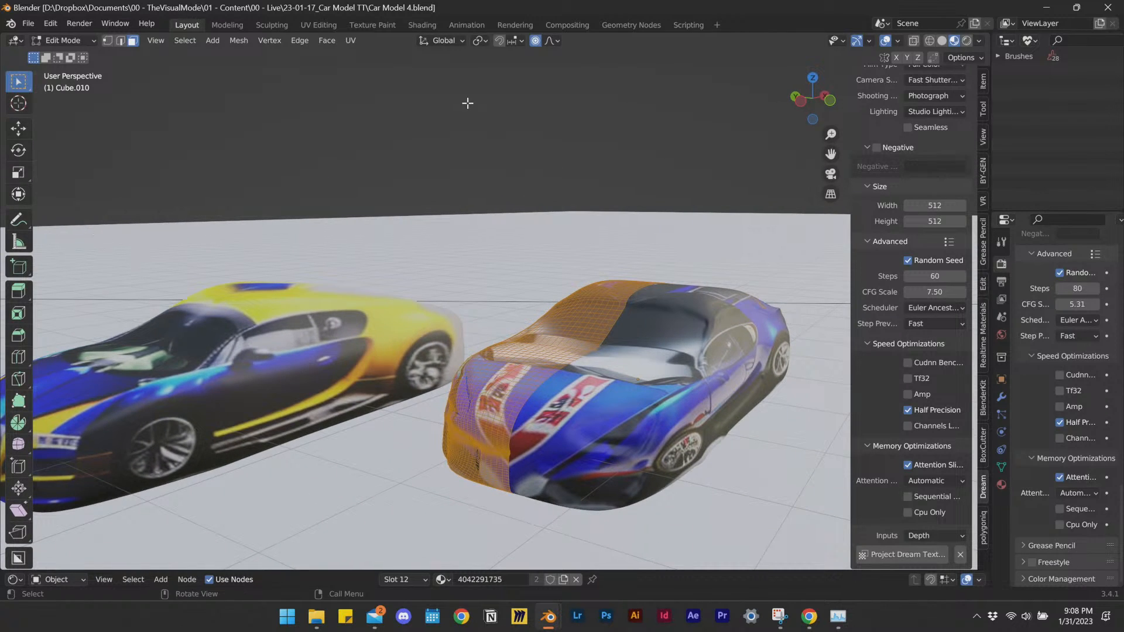
scroll(1014, 321, "up", 5)
scroll(1013, 321, "up", 15)
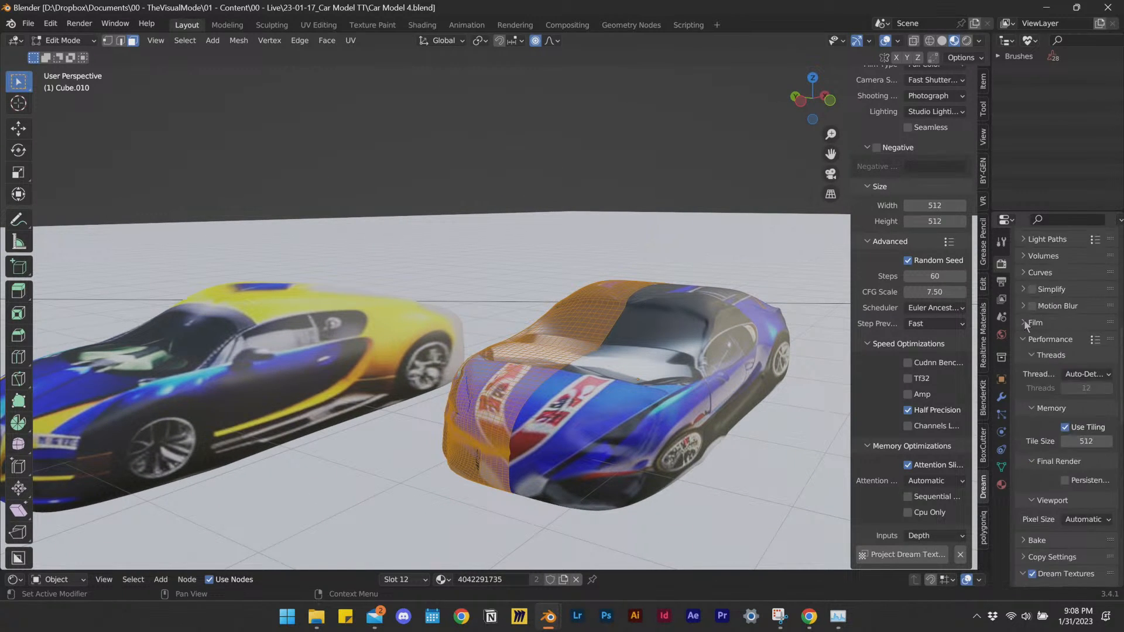
left_click(1002, 485)
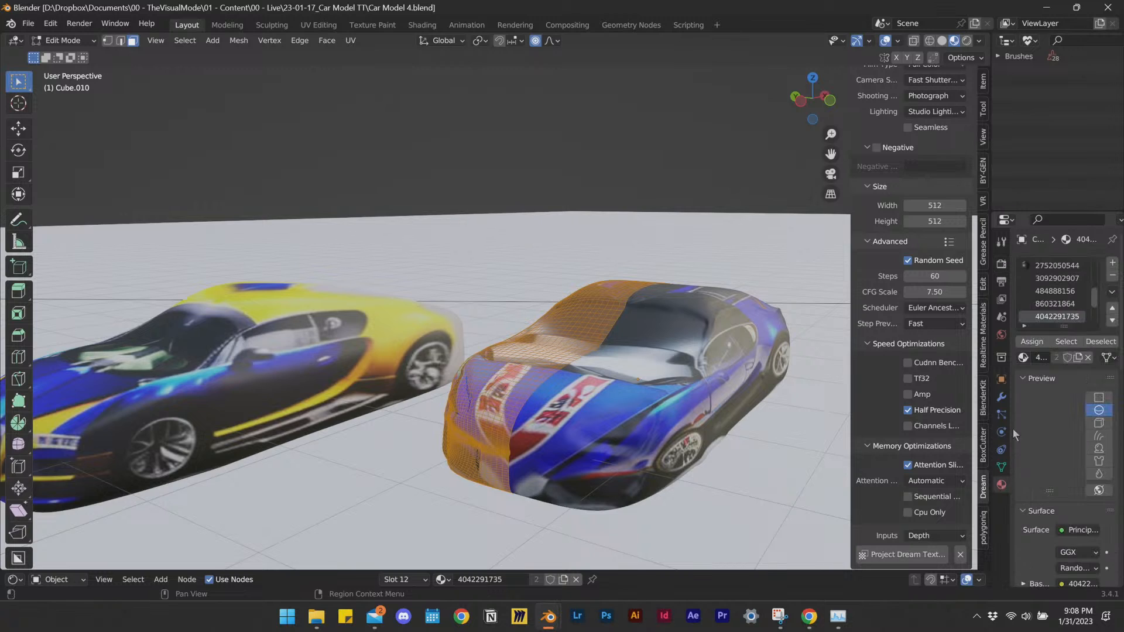
left_click_drag(1036, 325, 1034, 507)
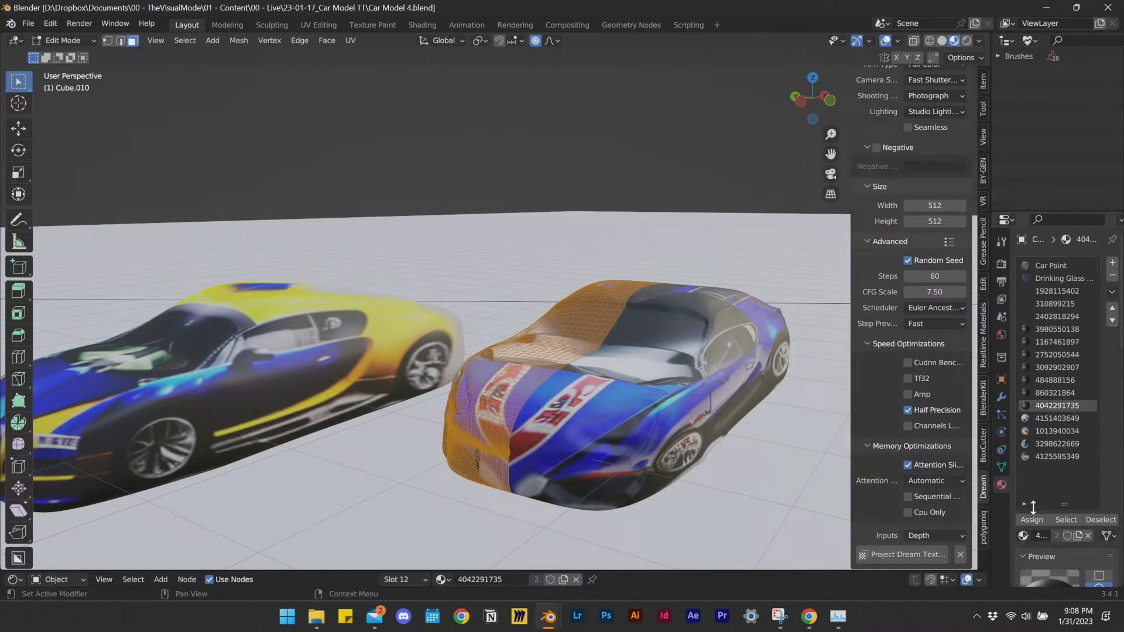
left_click(1048, 443)
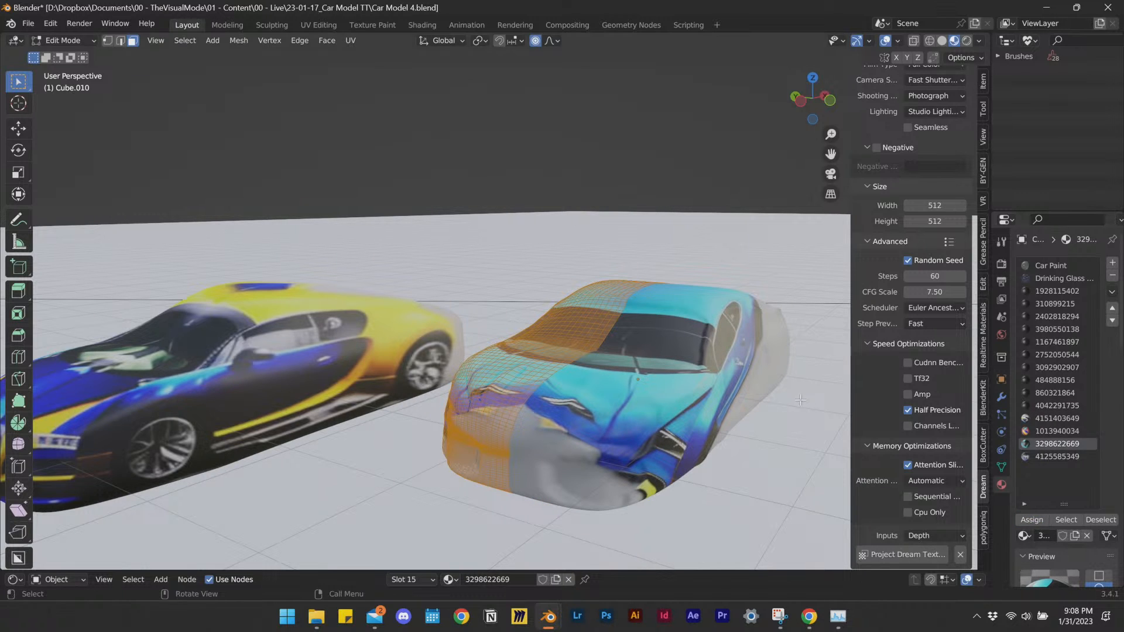
middle_click_drag(619, 404, 765, 451)
scroll(512, 360, "up", 5)
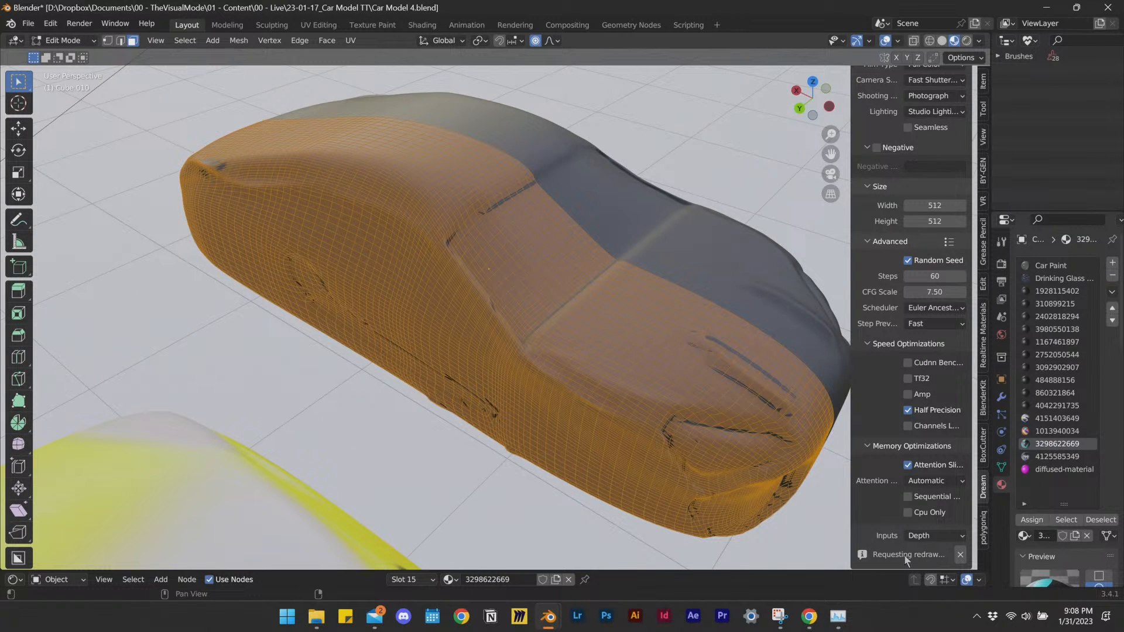
middle_click_drag(726, 503, 706, 490)
scroll(509, 389, "down", 1)
scroll(530, 400, "up", 1)
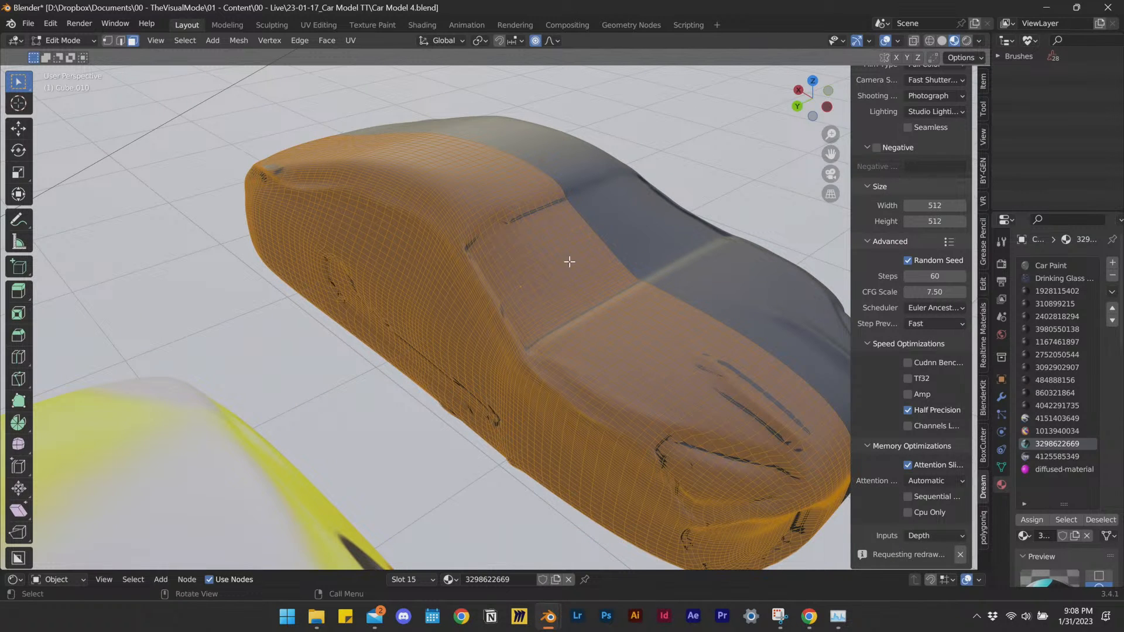
left_click(1056, 424)
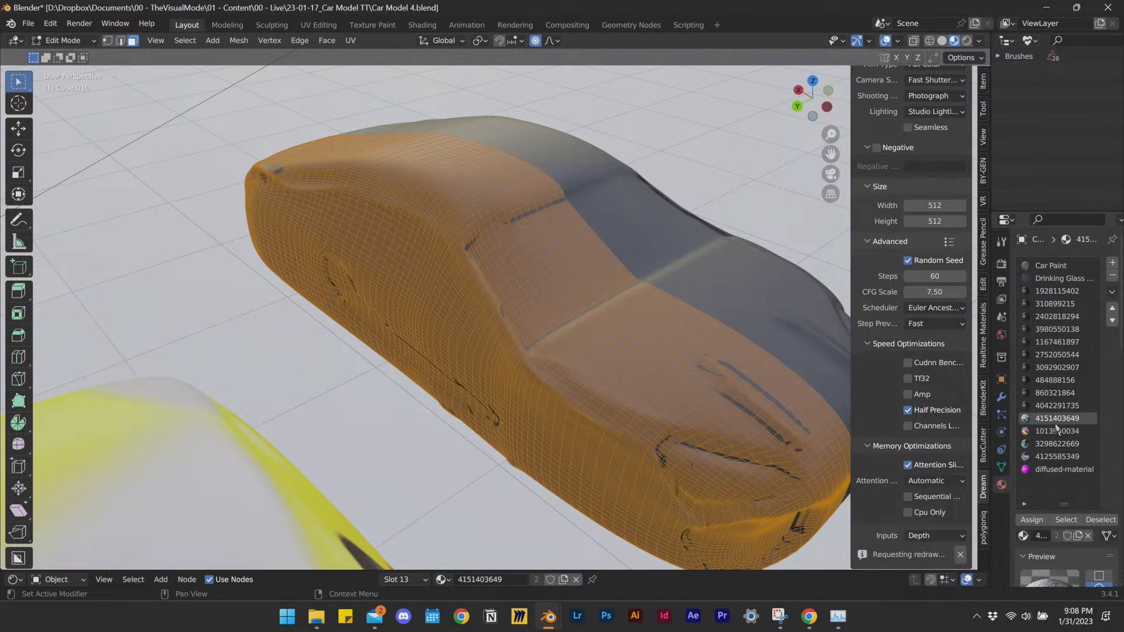
left_click(1031, 520)
left_click(1039, 431)
left_click(1032, 520)
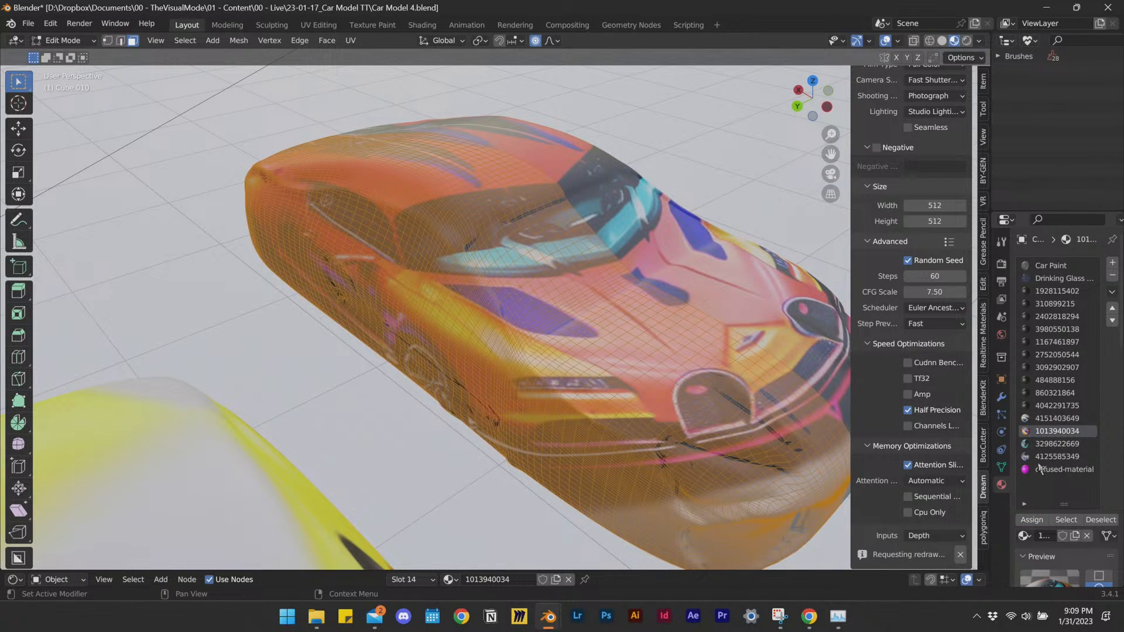
left_click(1041, 458)
left_click(1033, 521)
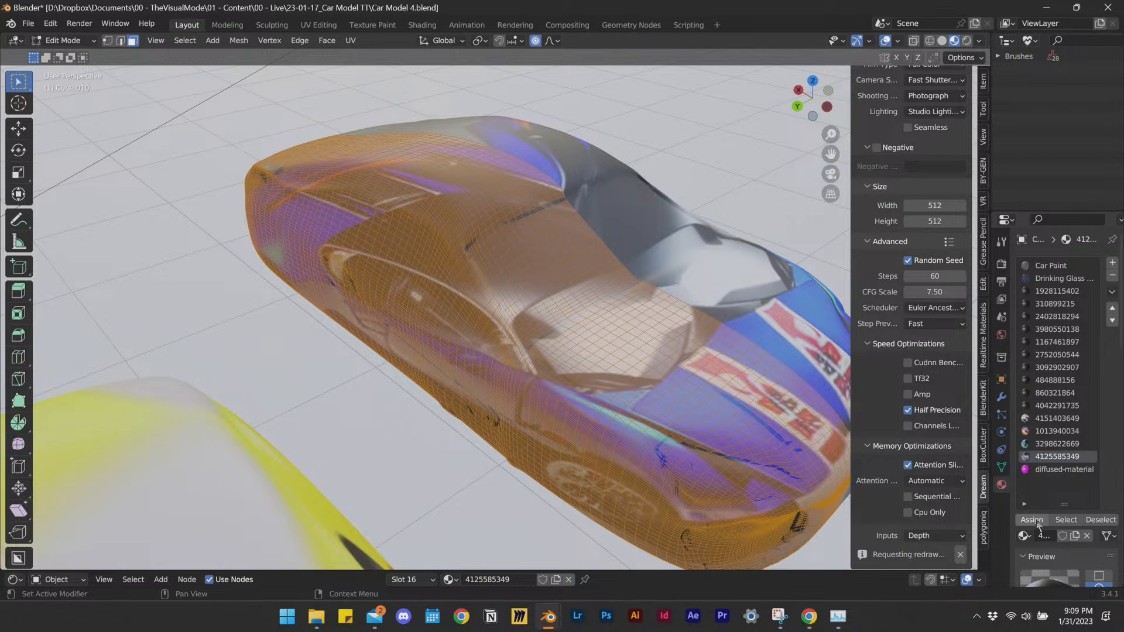
left_click(1055, 470)
left_click(1033, 520)
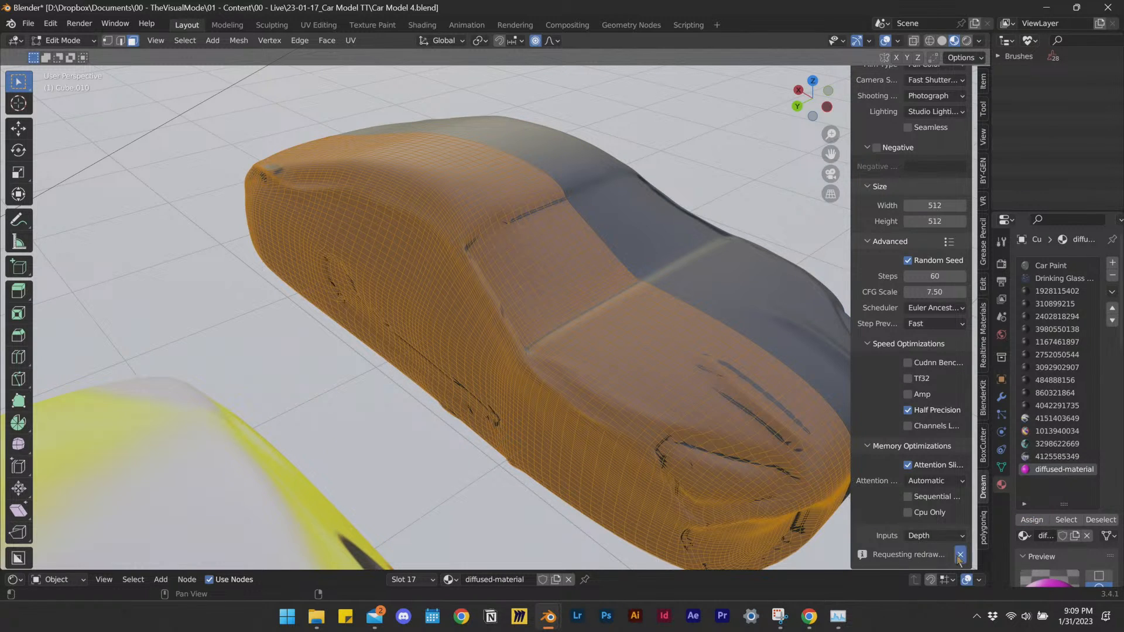
Restart the Dream Texture projection on the second car and try to remove its diffused-material.001 and Car Paint slots in Edit Mode.
left_click(905, 557)
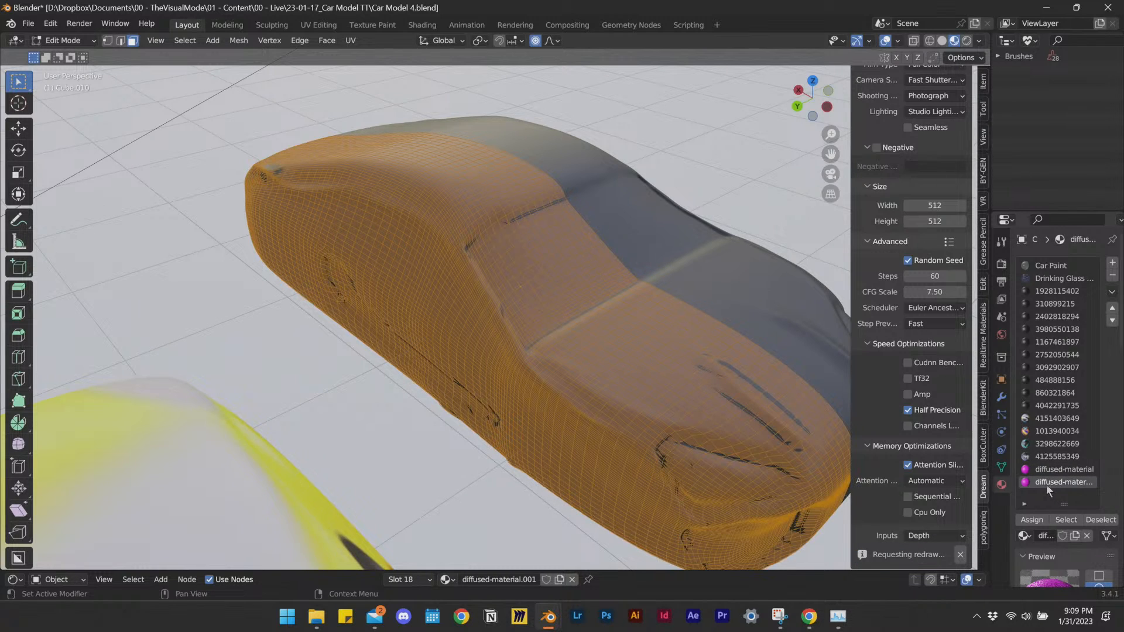
left_click(1111, 277)
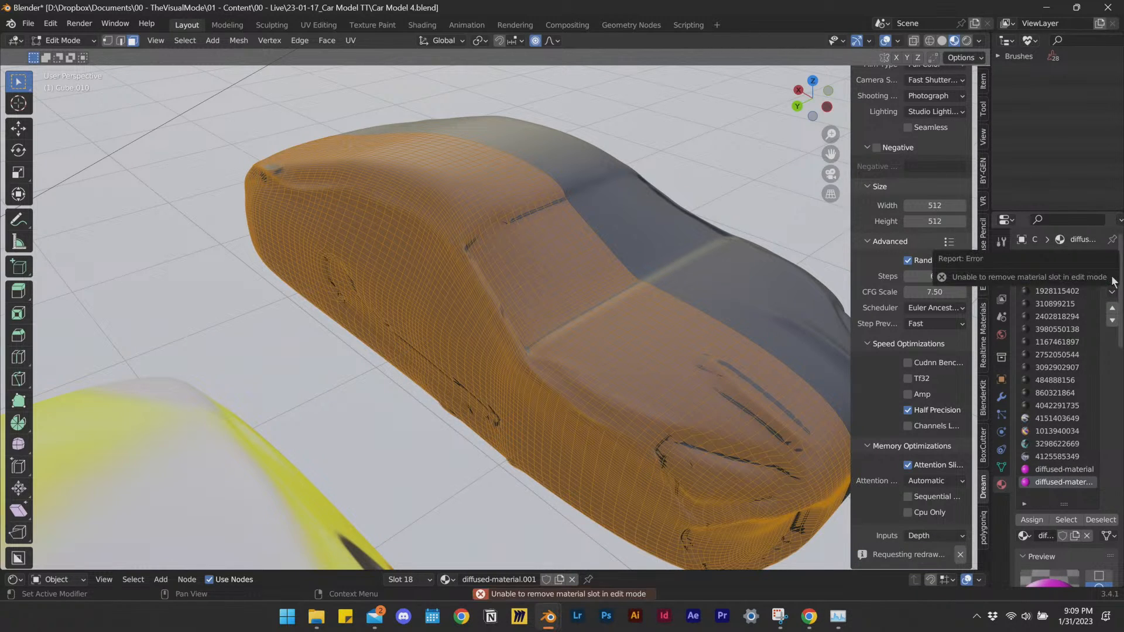
left_click(1037, 473)
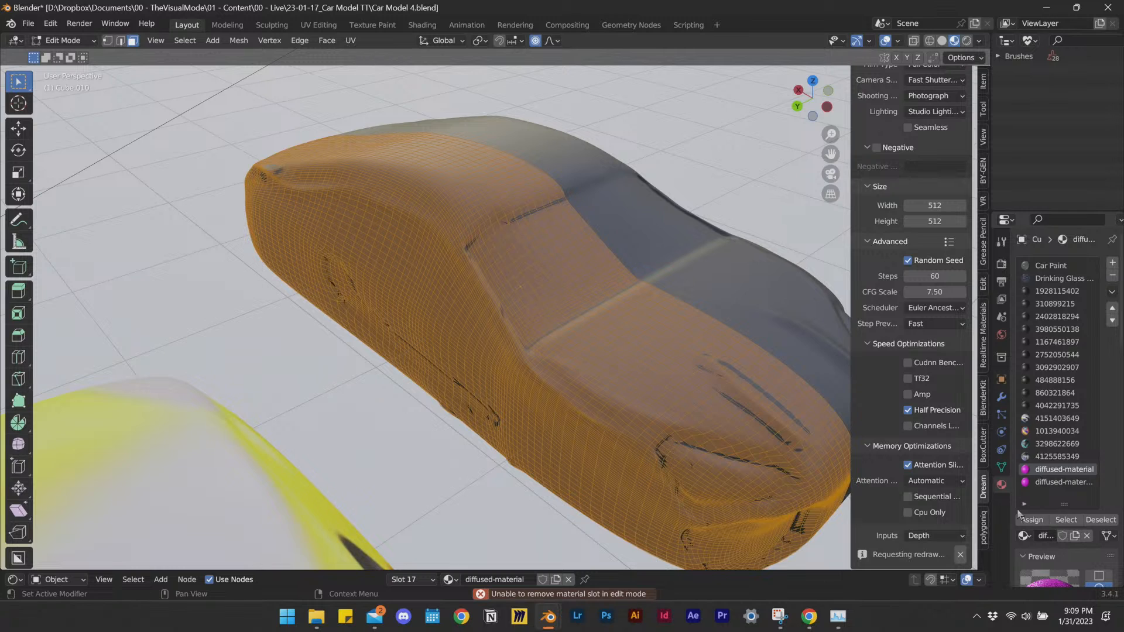
left_click(1052, 268)
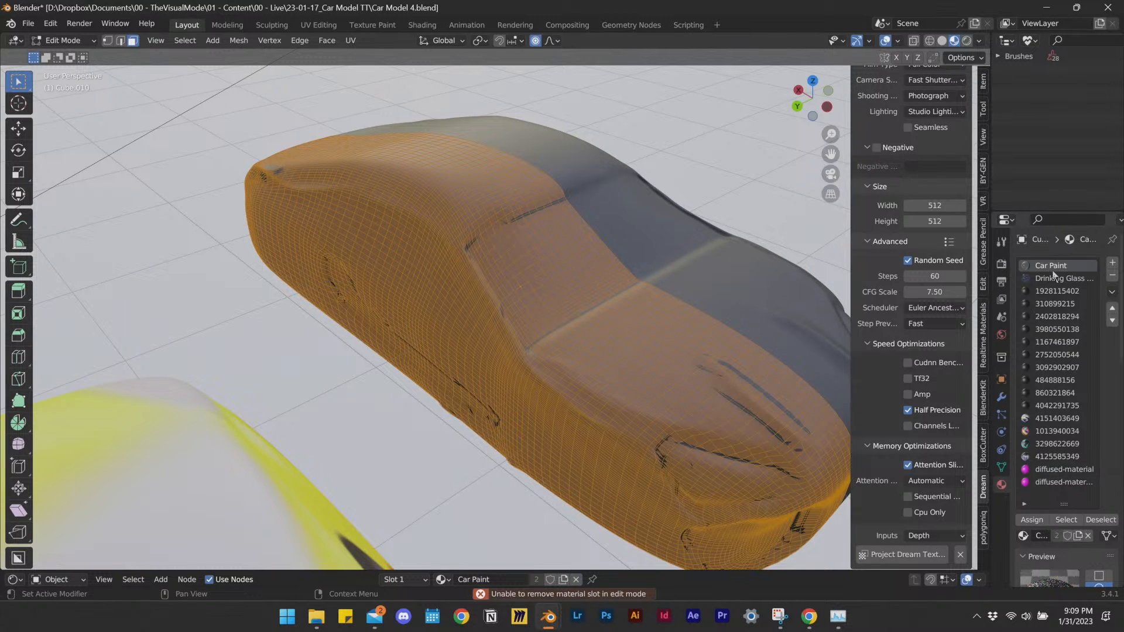
left_click(1112, 276)
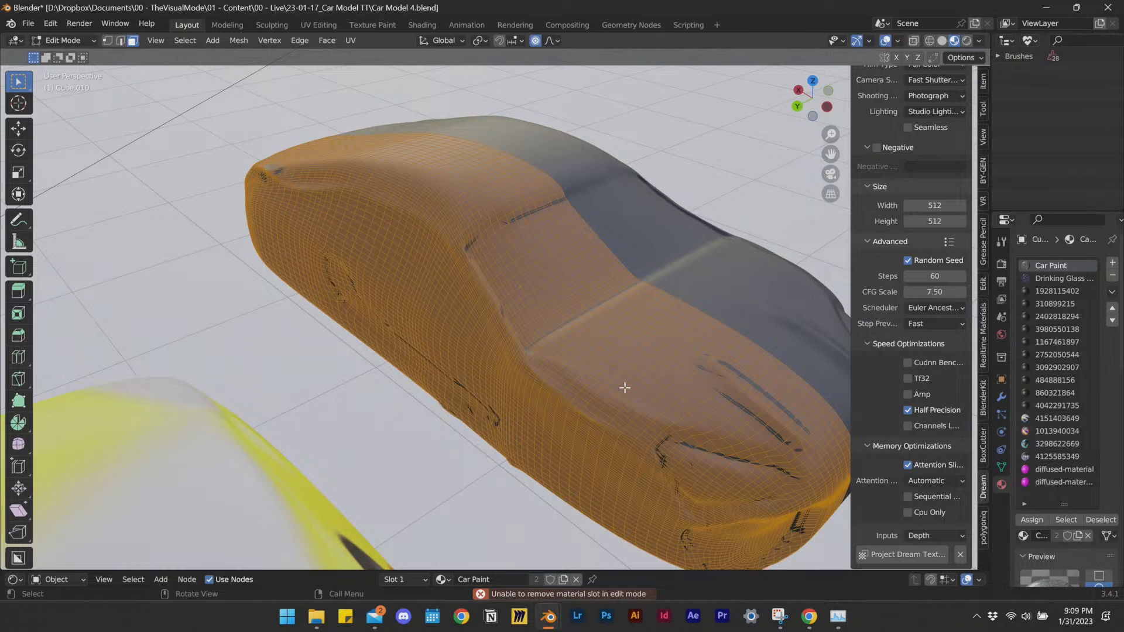
Switch the second car to Object Mode and remove all of its material slots.
key("Tab")
left_click(1113, 275)
left_click(1113, 276)
left_click(1113, 276)
left_click(1113, 276)
left_click(1113, 276)
left_click(1112, 276)
left_click(1112, 276)
left_click(1113, 276)
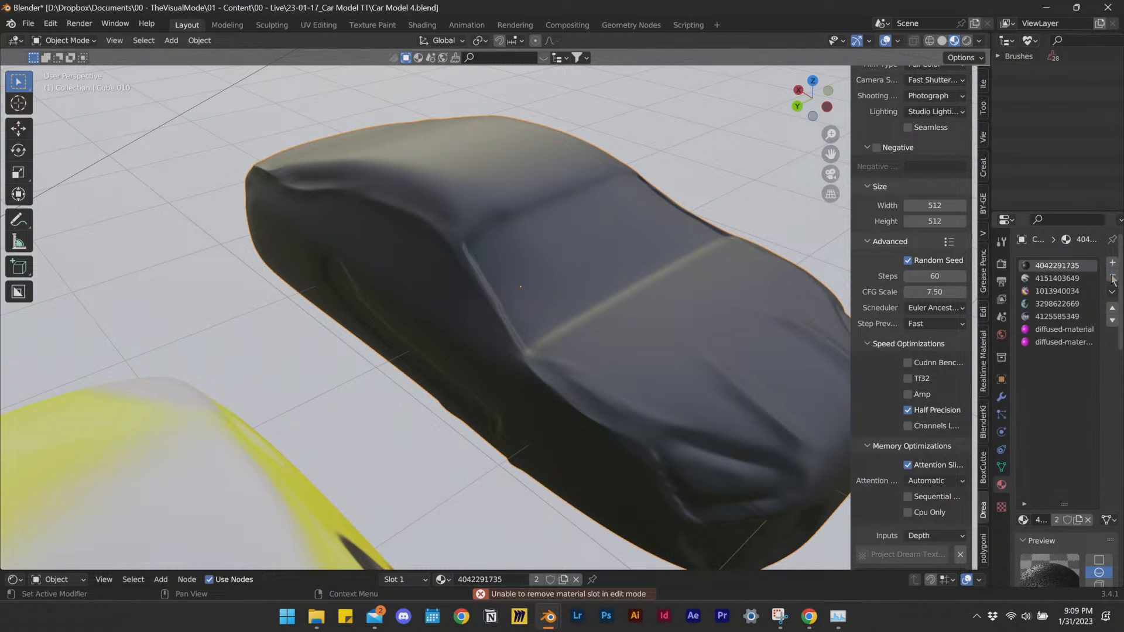
left_click(1112, 276)
left_click(1113, 276)
left_click(1113, 276)
left_click(1113, 276)
left_click(1112, 276)
left_click(1112, 276)
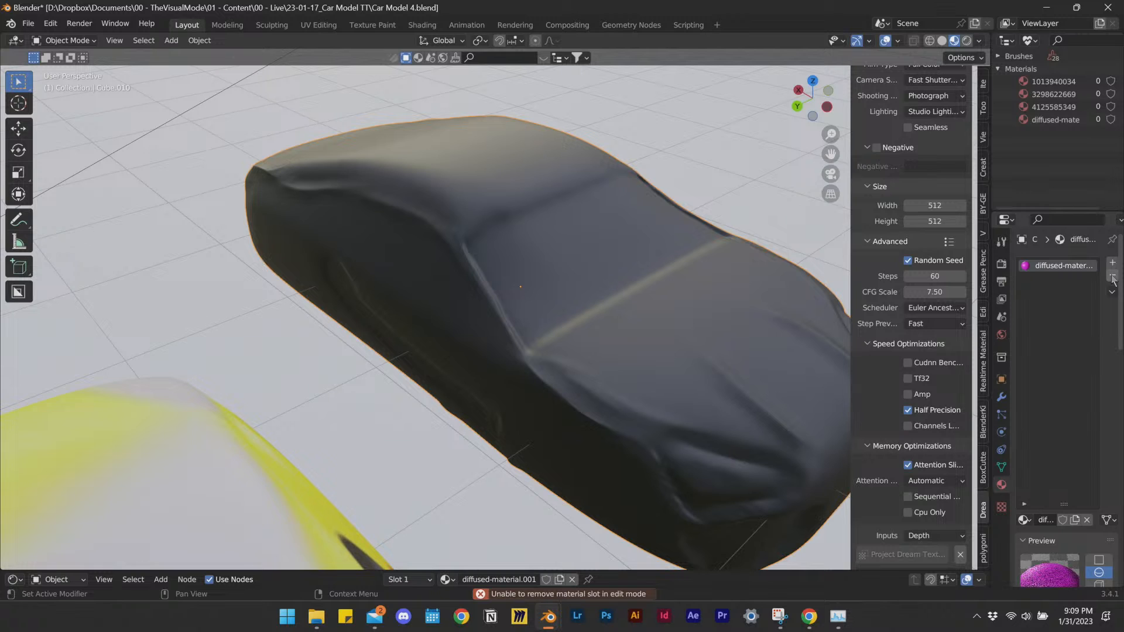
left_click(1112, 276)
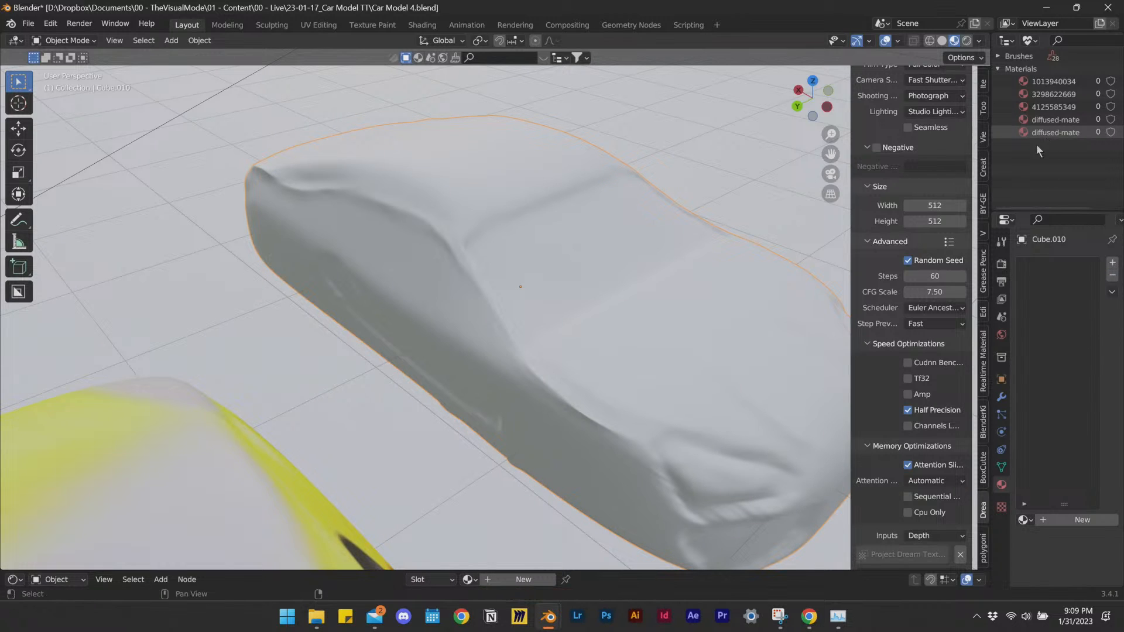
Return the second car to Edit Mode and try projecting a Dream Texture onto its bare mesh from the raised three-quarter view.
key("Tab")
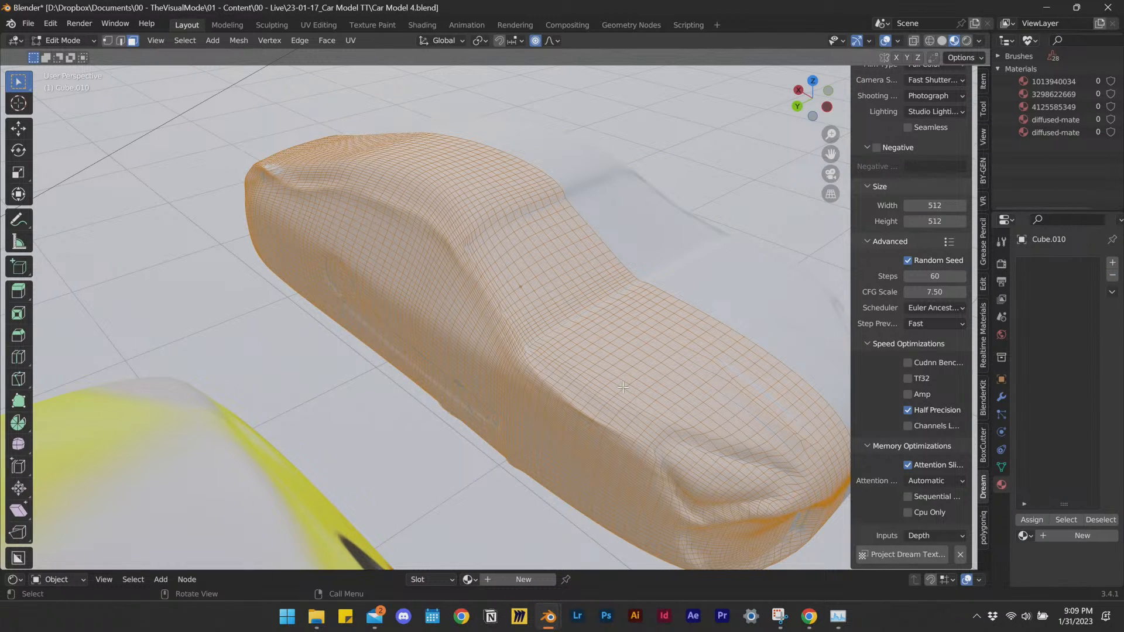
left_click(894, 555)
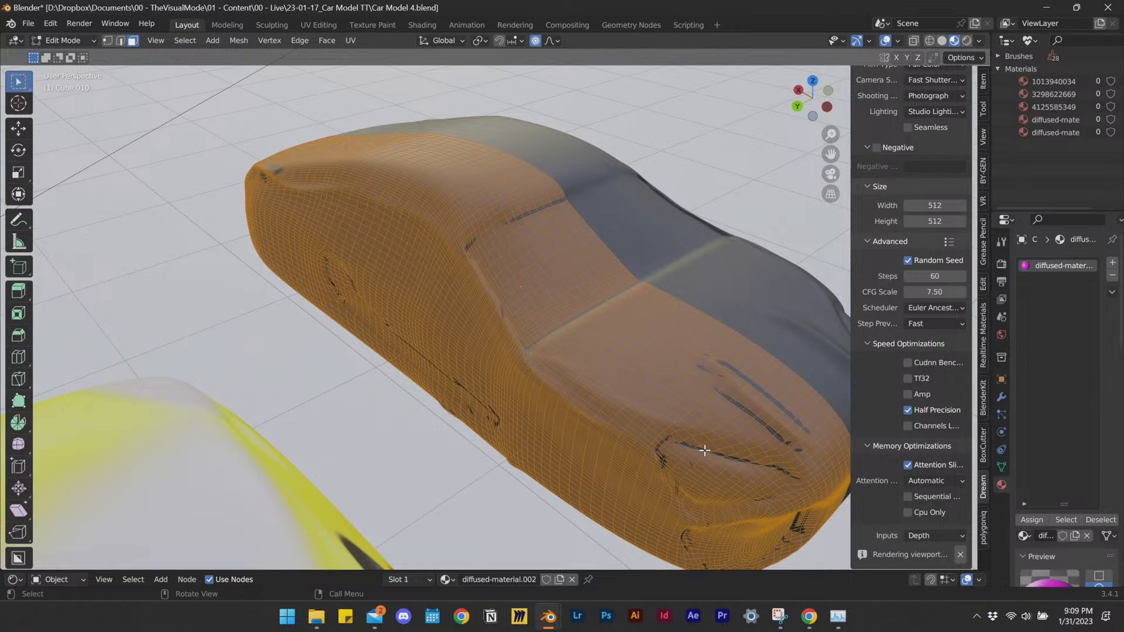
middle_click_drag(706, 447, 688, 422)
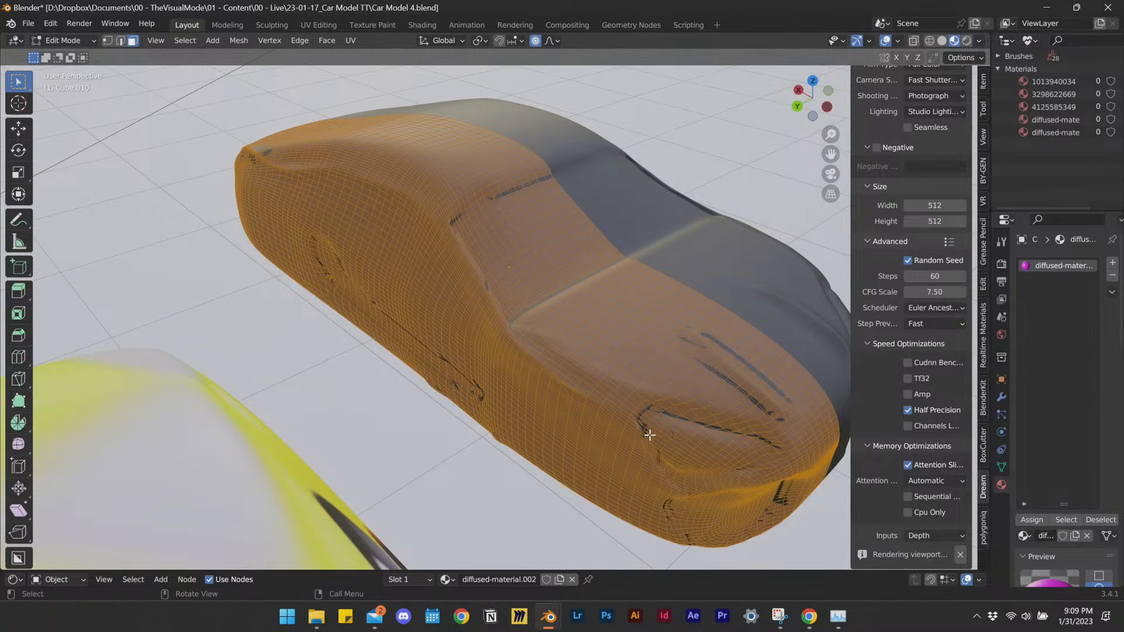
Review the Dream Textures prompt settings, check the running processes in Task Manager and return to Blender.
scroll(888, 441, "up", 5)
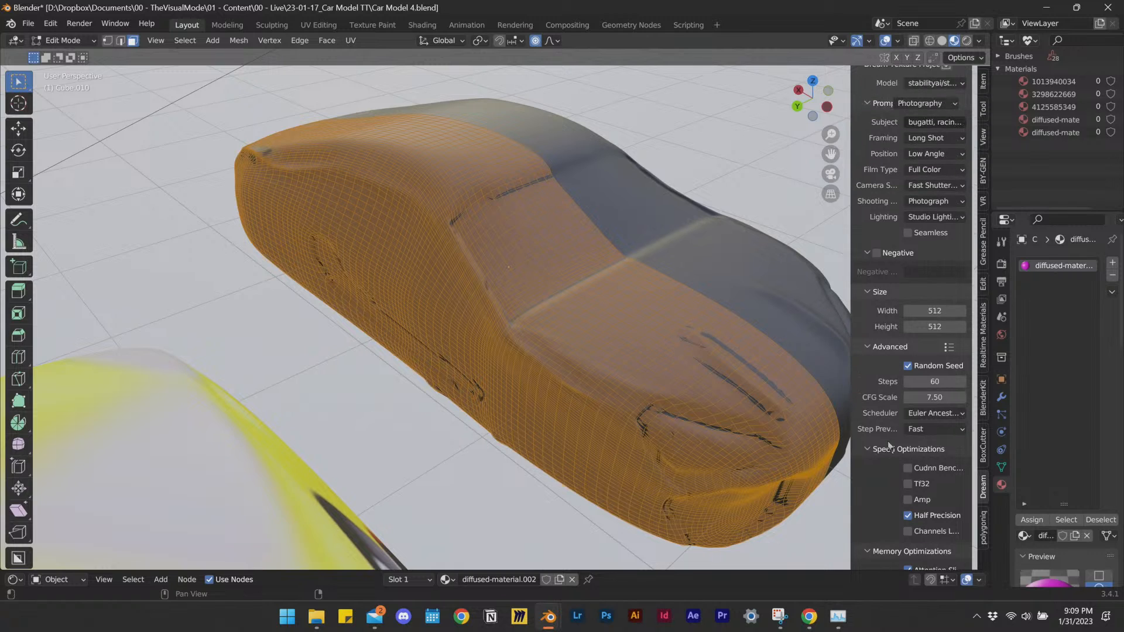
left_click(838, 616)
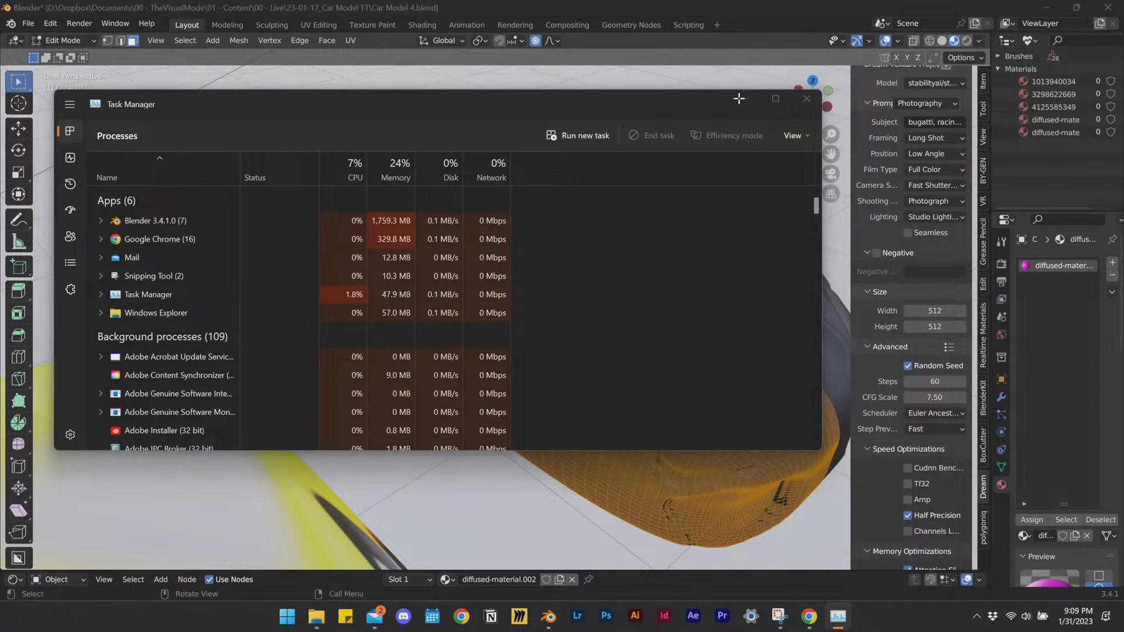
left_click(744, 99)
scroll(892, 490, "down", 2)
scroll(891, 490, "down", 3)
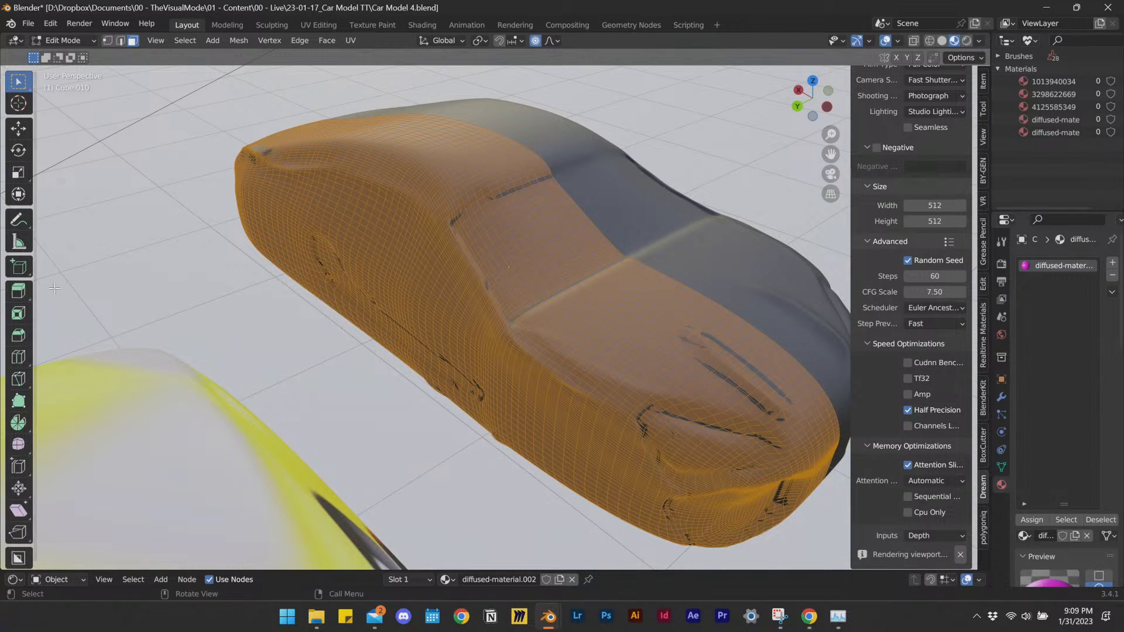
Leave Edit Mode and select both cars, with the yellow and blue first car as the active object.
scroll(454, 218, "down", 5)
middle_click_drag(512, 277, 531, 315)
key("Tab")
key("Tab")
key("Tab")
left_click(428, 464)
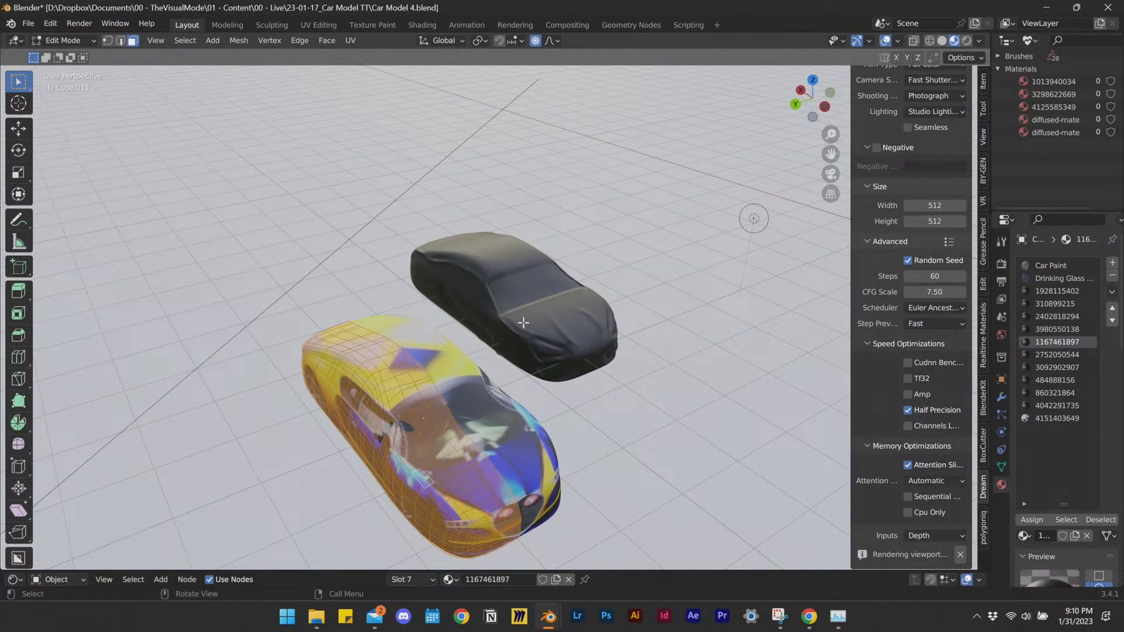
left_click(537, 286)
left_click(541, 403, "shift")
Try to copy the first car's UV maps onto the second car.
key("ctrl+l")
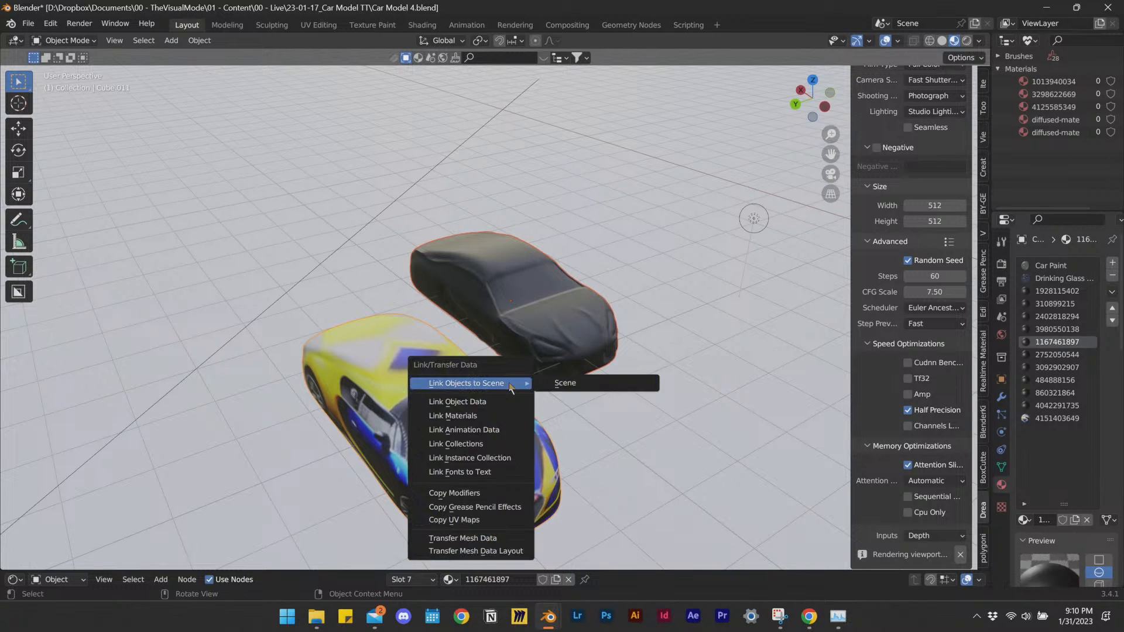
key("ctrl+l")
mouse_move(597, 288)
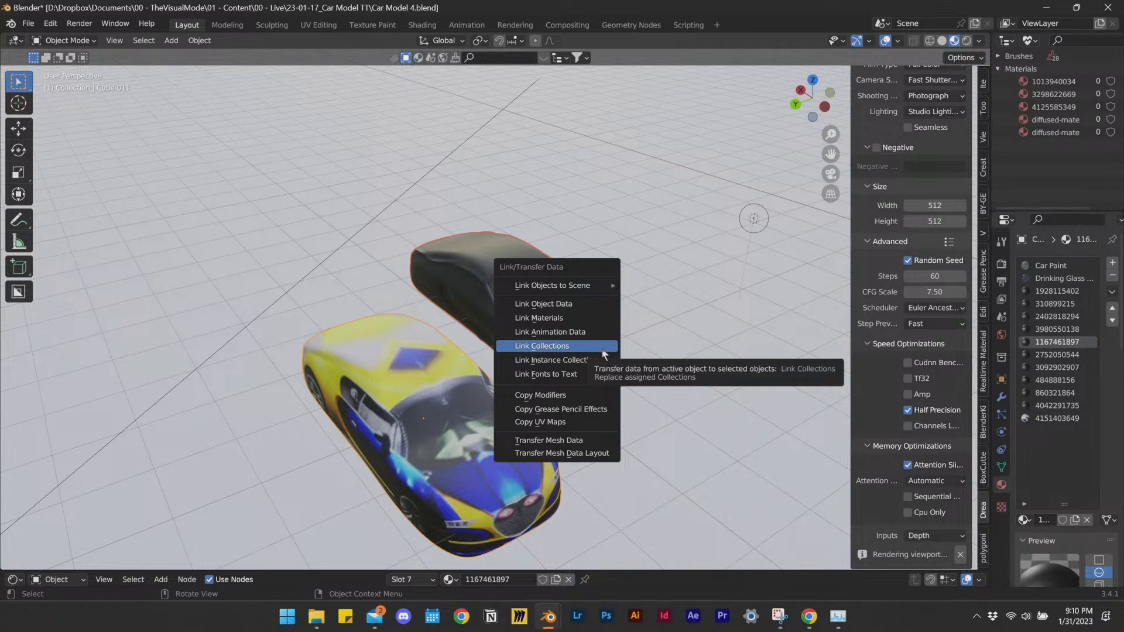
left_click(581, 423)
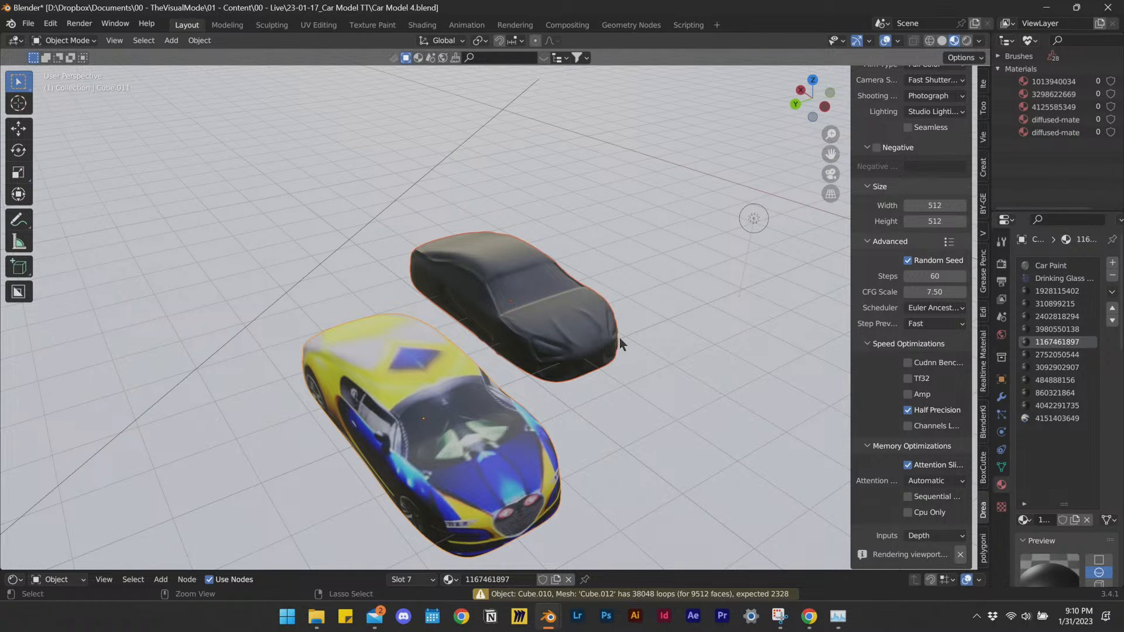
Link the first car's materials to the second car and leave only the second car selected.
key("ctrl+l")
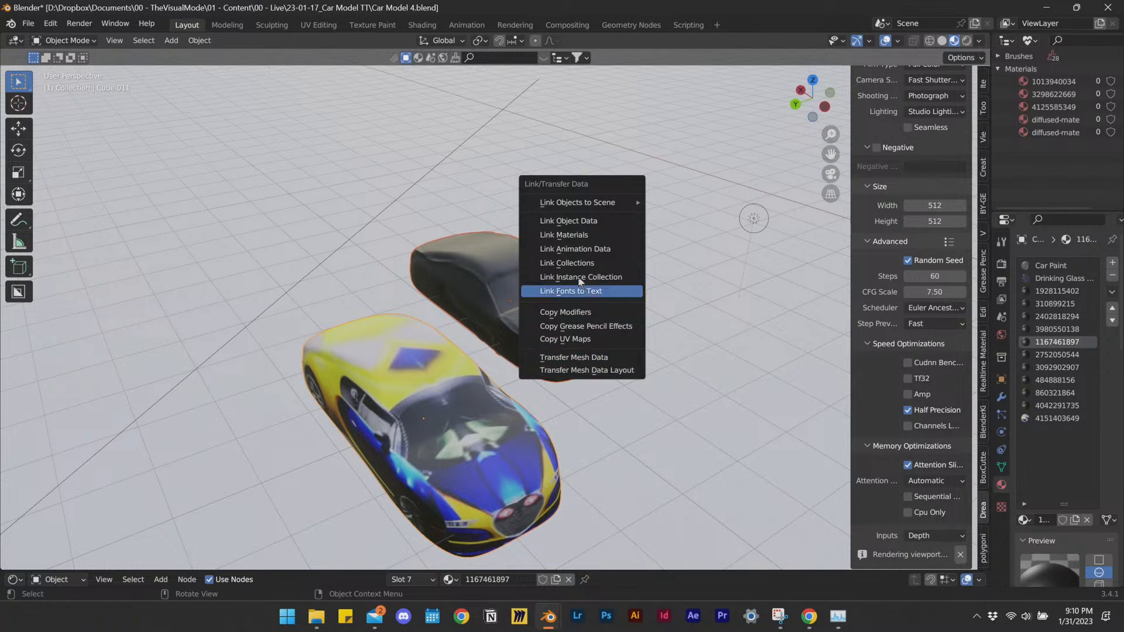
left_click(583, 237)
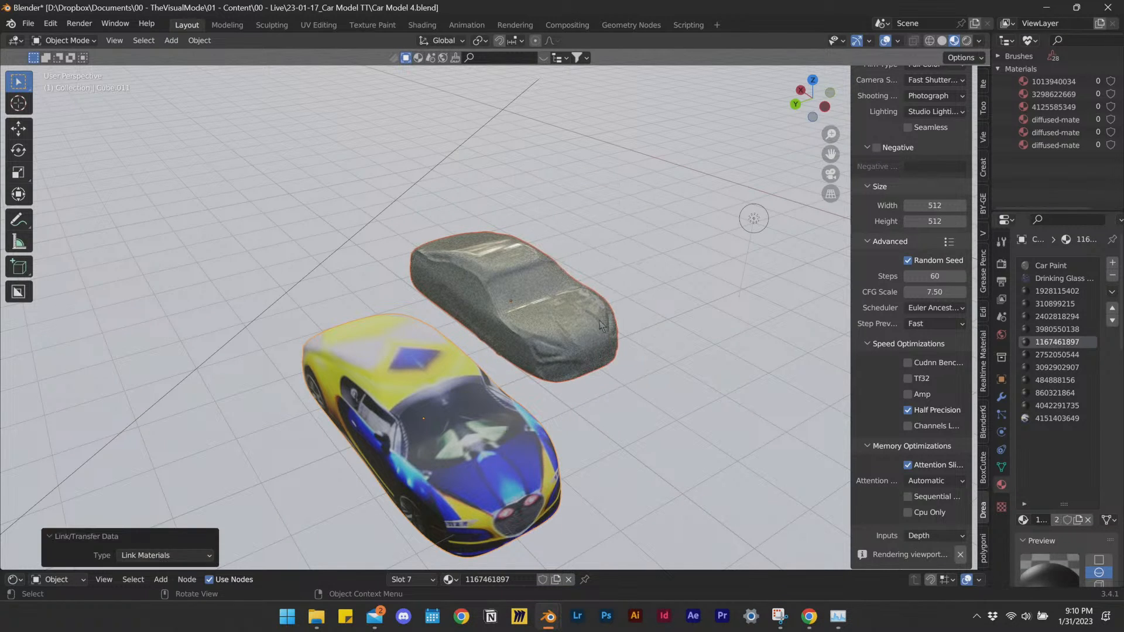
left_click(492, 432)
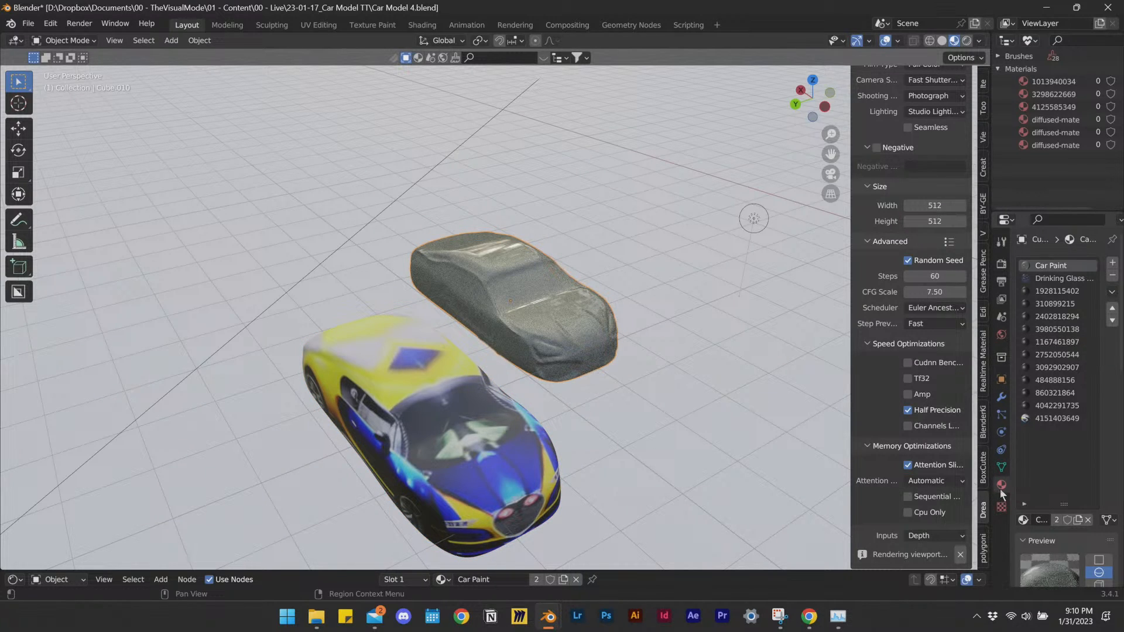
left_click(1051, 420)
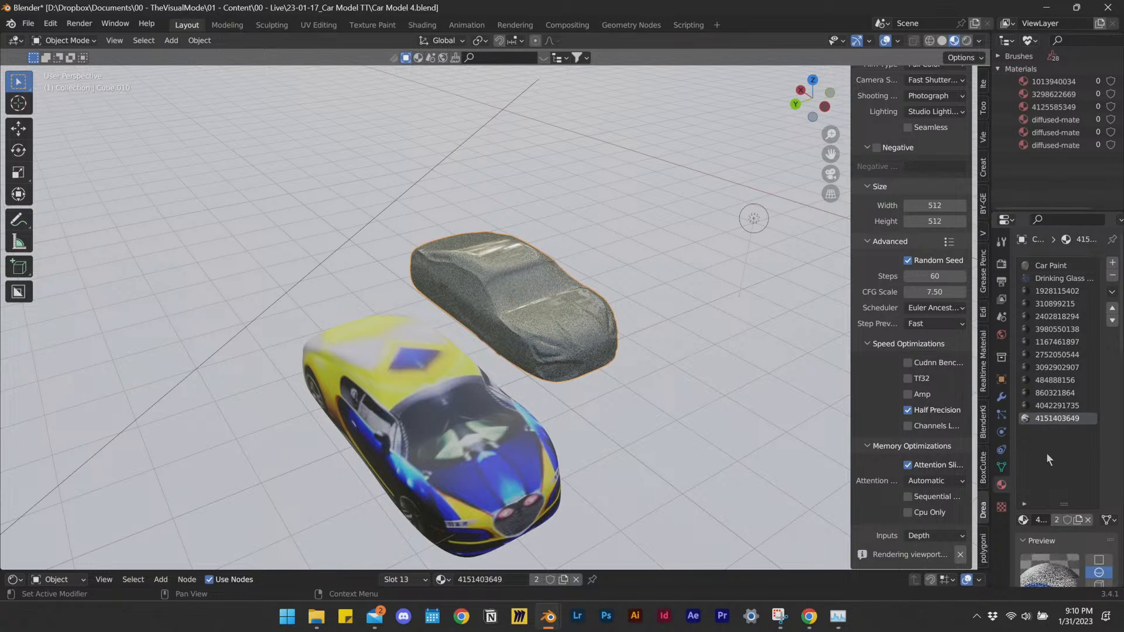
key("Tab")
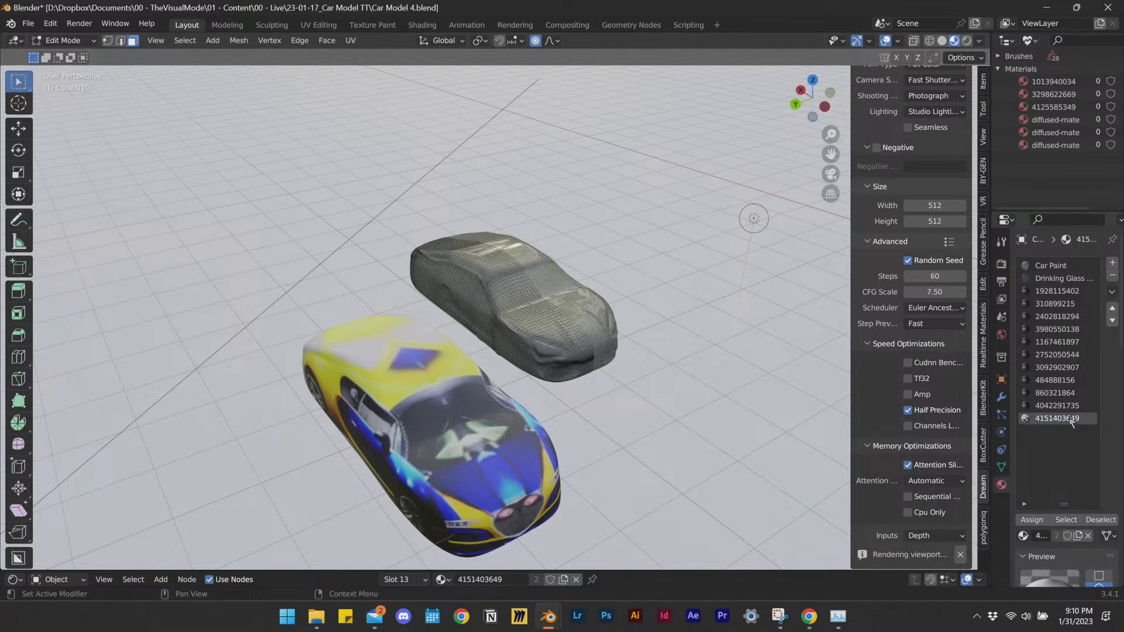
left_click(1067, 521)
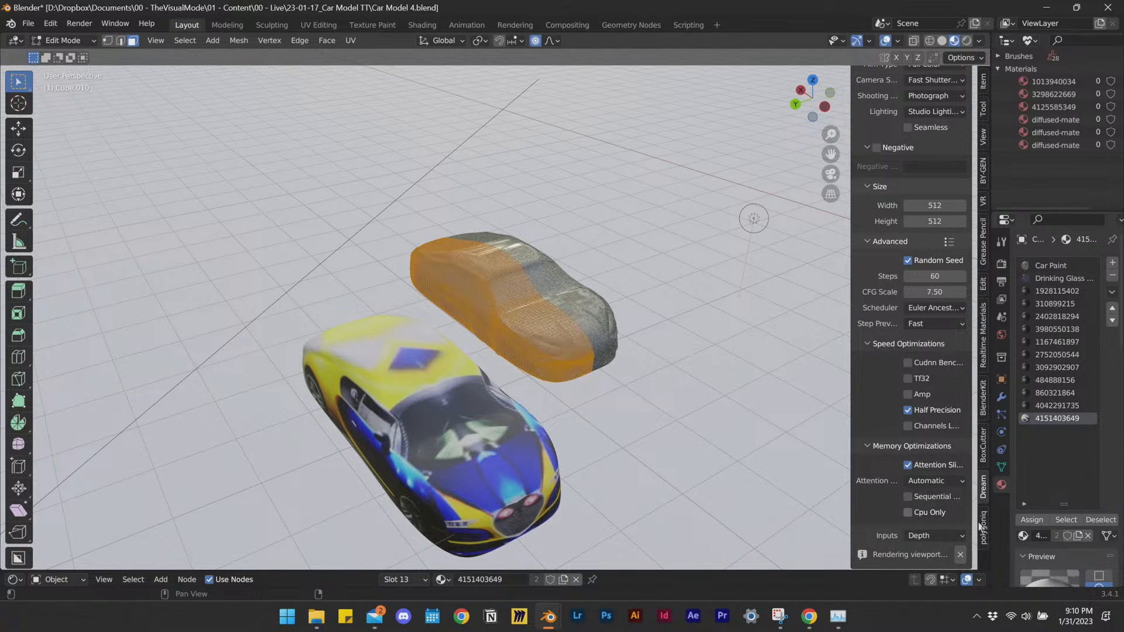
left_click(1032, 520)
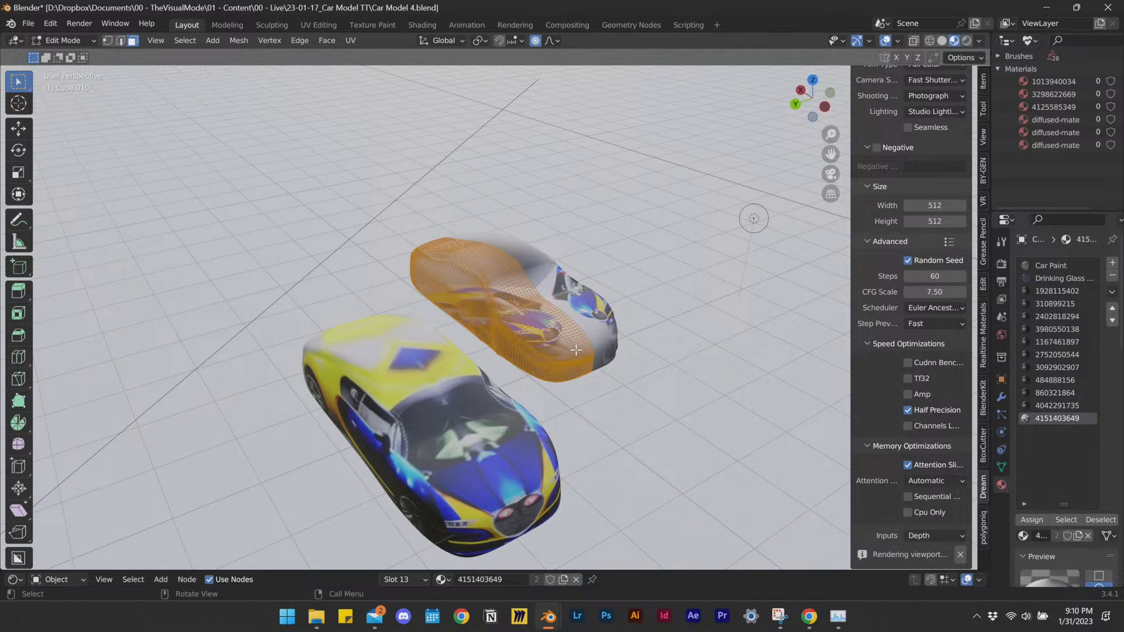
scroll(576, 346, "up", 1)
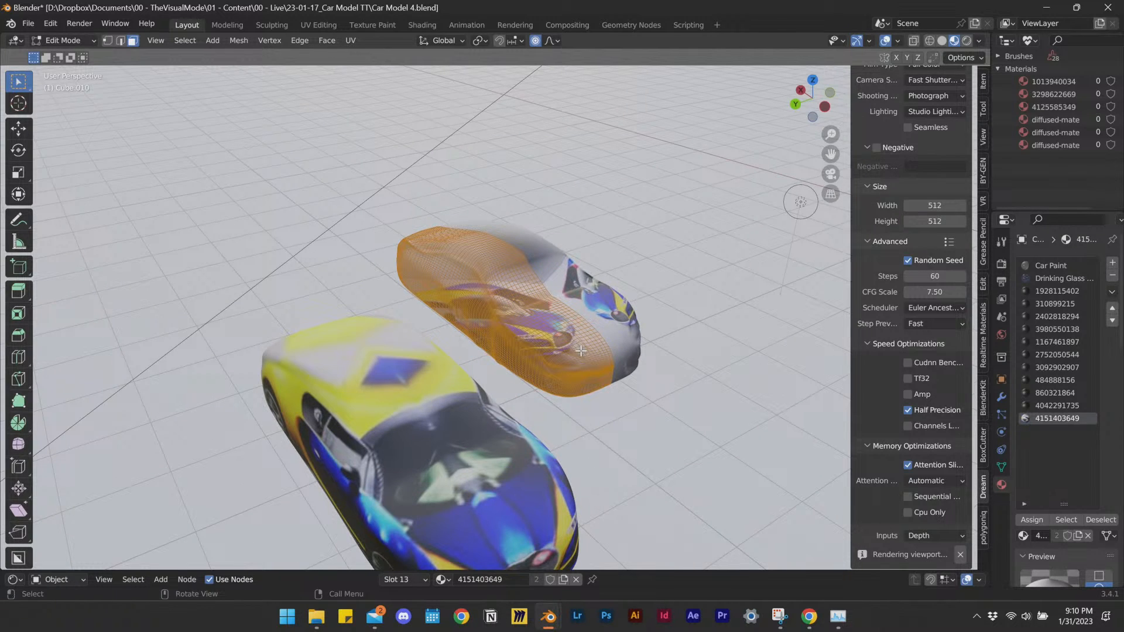
scroll(583, 356, "up", 4)
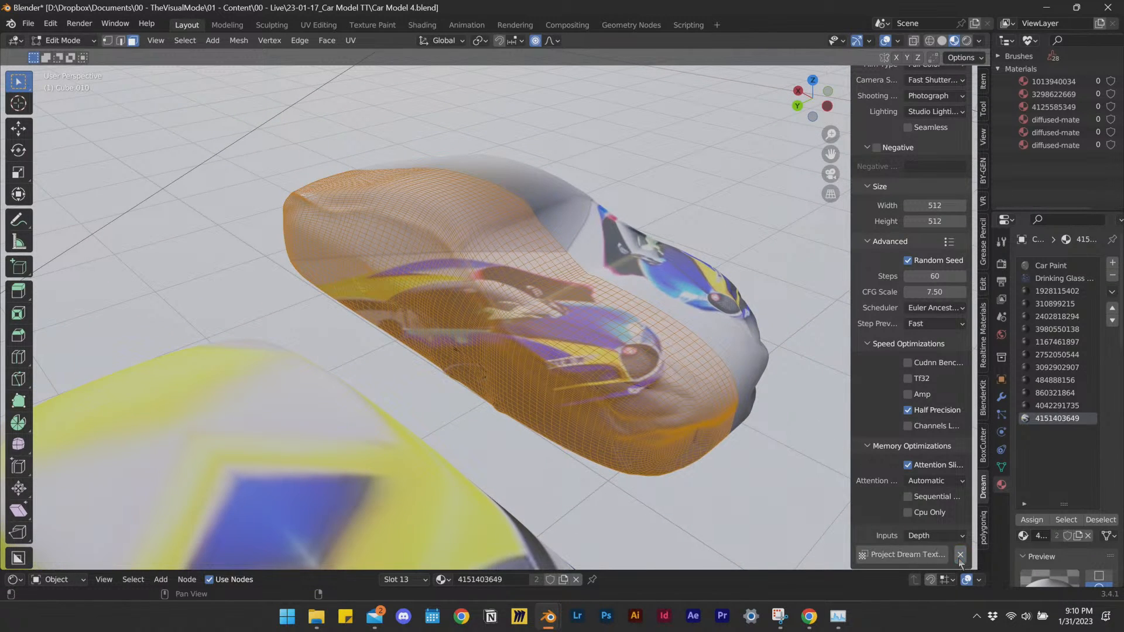
Save the car file, then close Blender and launch it again.
key("ctrl+s")
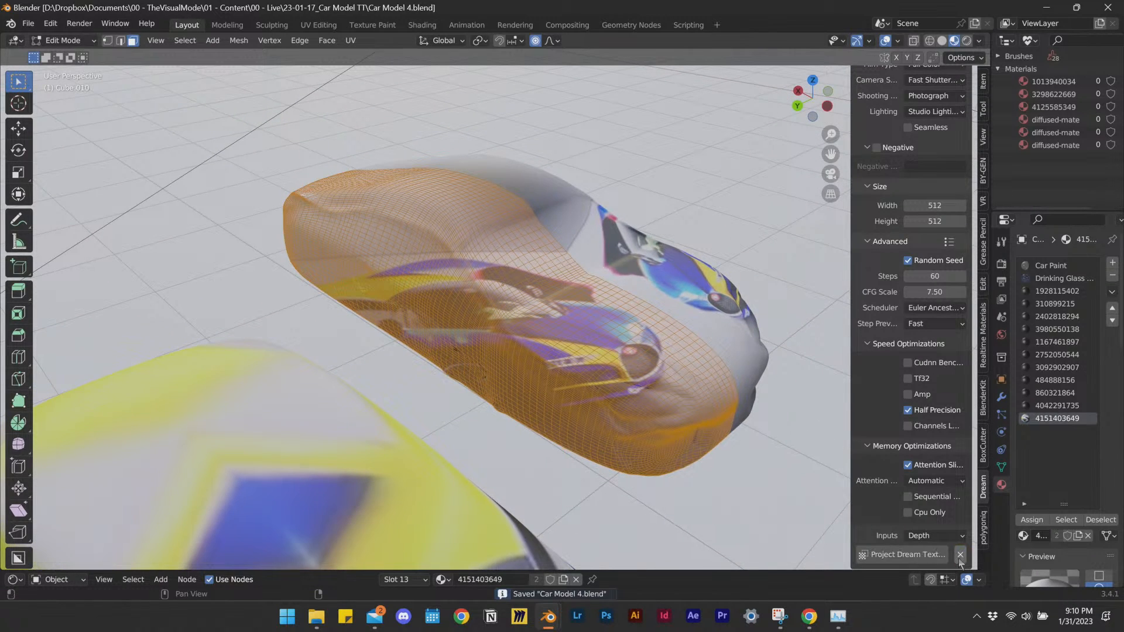
left_click(1108, 7)
left_click(515, 337)
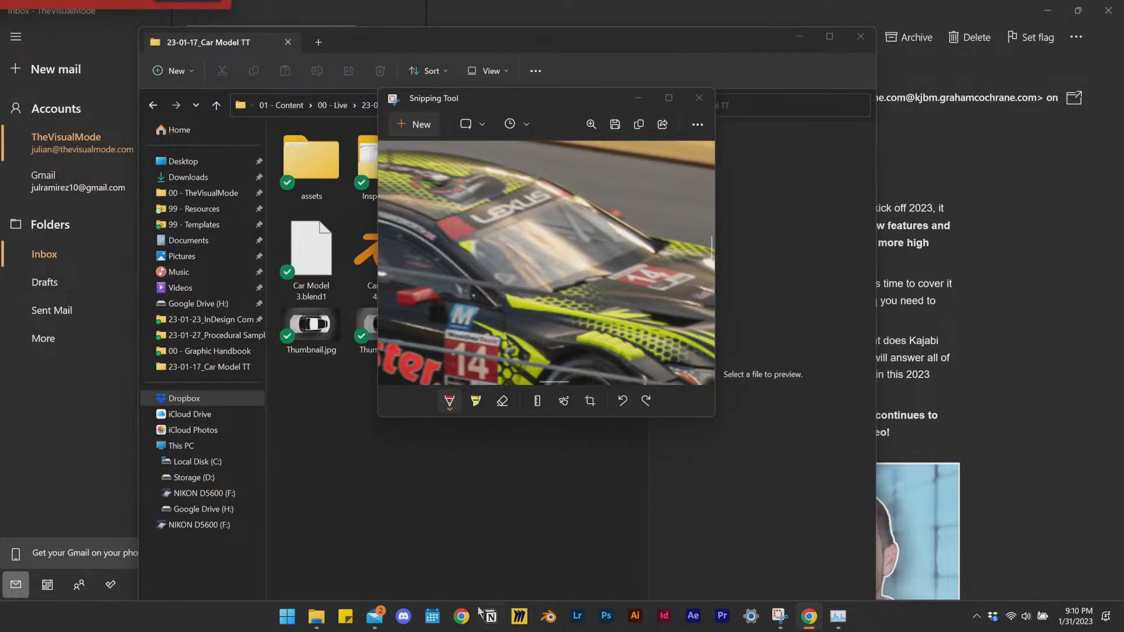
left_click(548, 617)
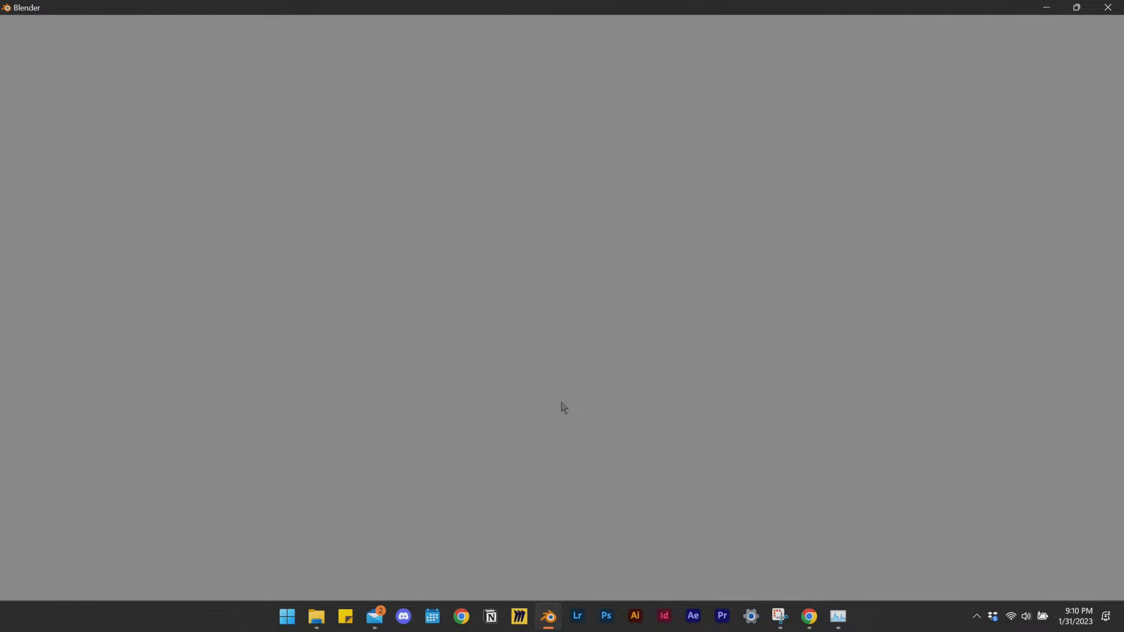
Examine the racing car reference image in Snipping Tool at different zoom levels and close it.
left_click(786, 622)
scroll(632, 358, "down", 2)
scroll(655, 347, "up", 1)
scroll(551, 315, "down", 5)
scroll(498, 319, "up", 3)
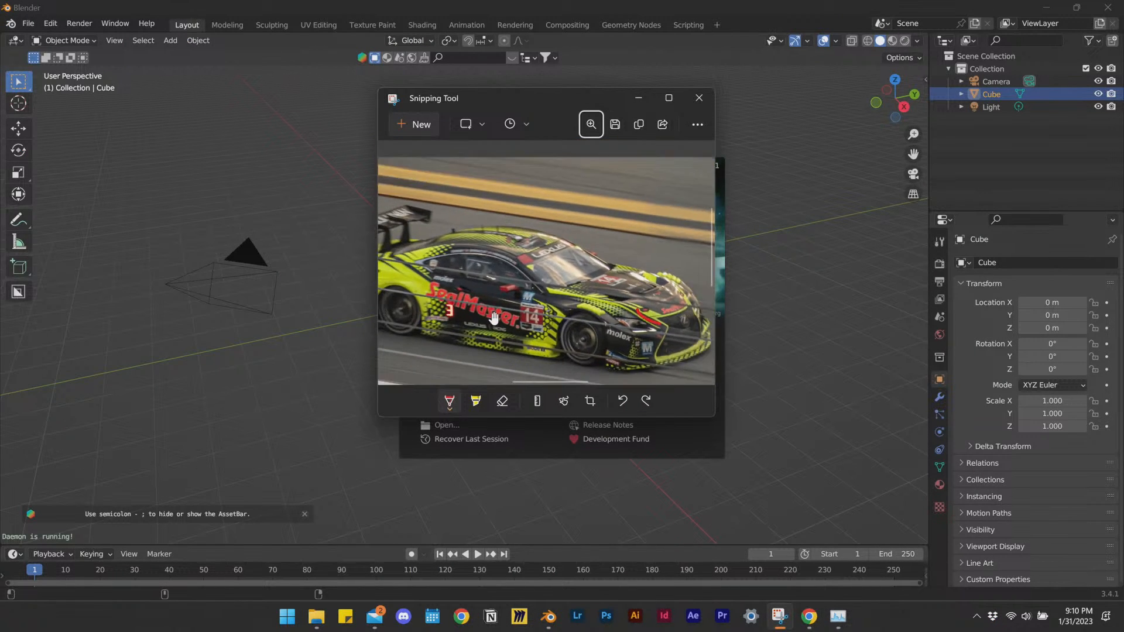
scroll(496, 319, "down", 3)
scroll(448, 295, "up", 4)
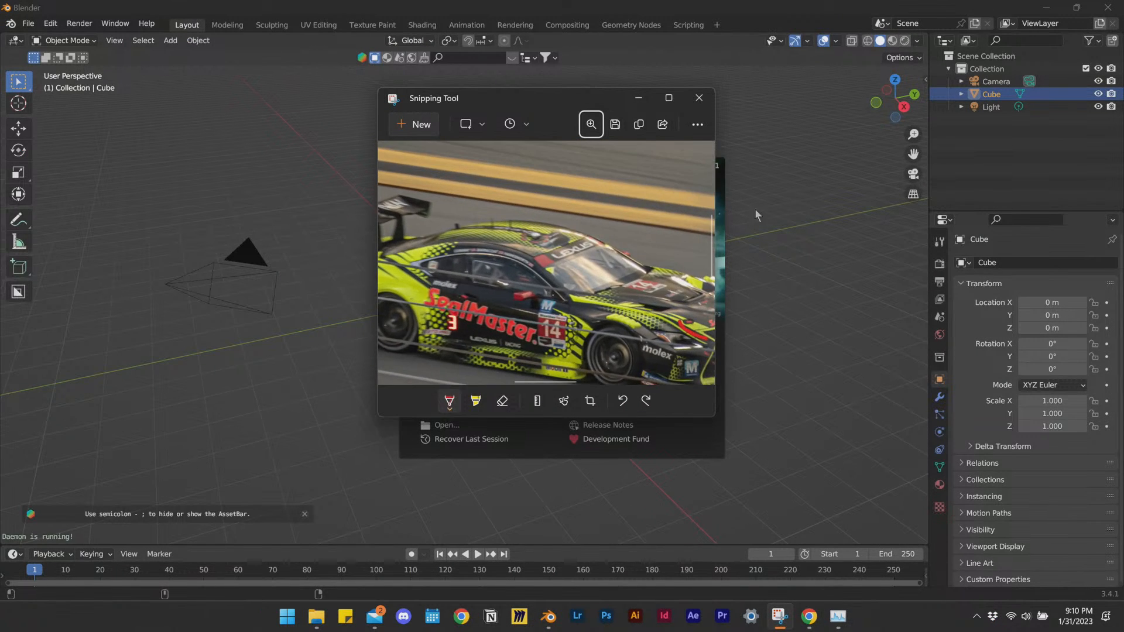
left_click(699, 97)
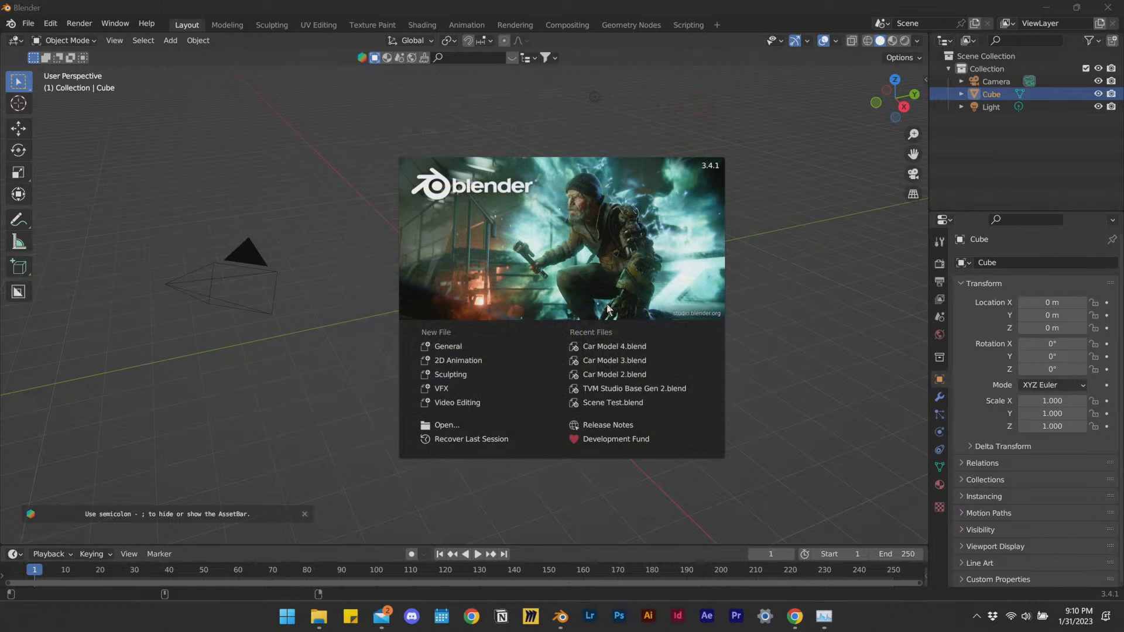
Reopen Car Model 4.blend in Blender and try to project the photography-style Bugatti texture onto the second car's selected faces.
left_click(643, 350)
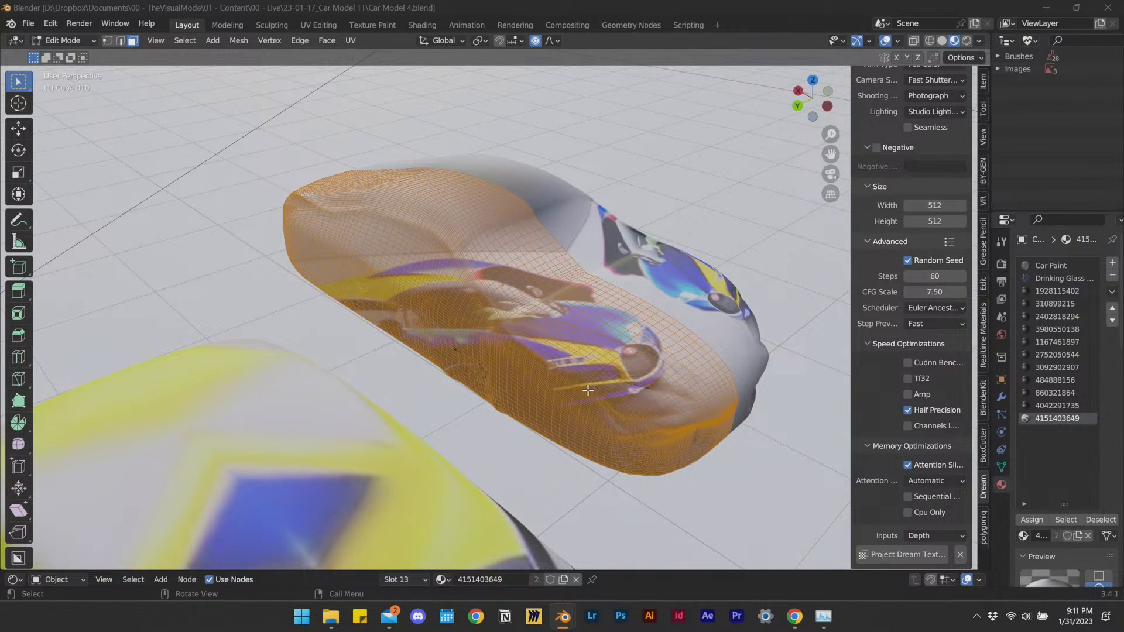
middle_click_drag(556, 404, 585, 383)
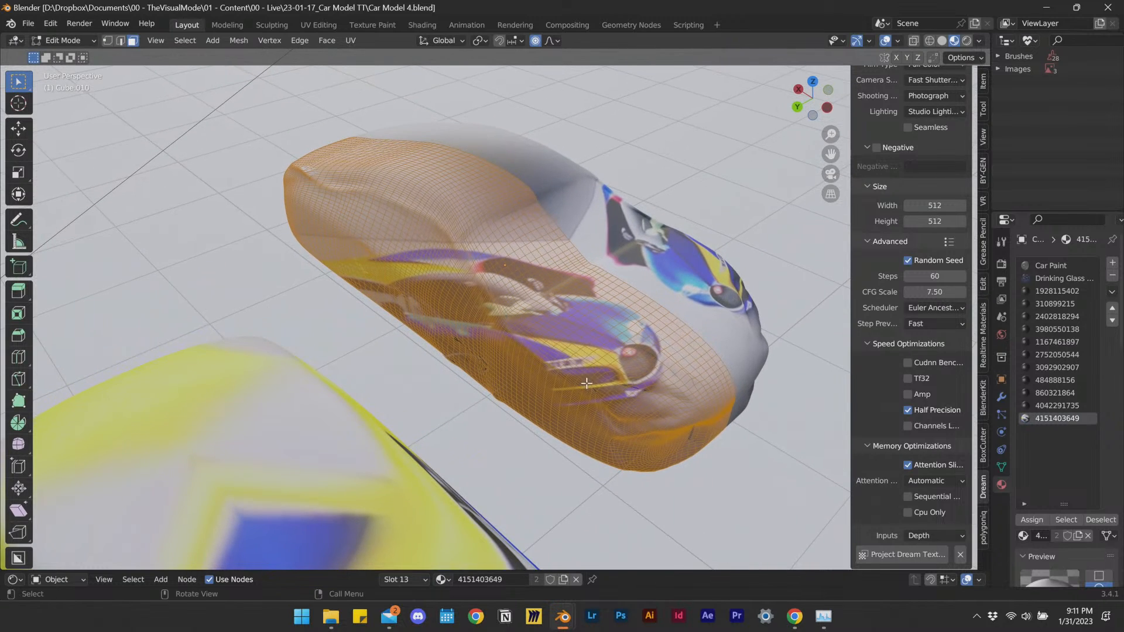
scroll(584, 386, "up", 2)
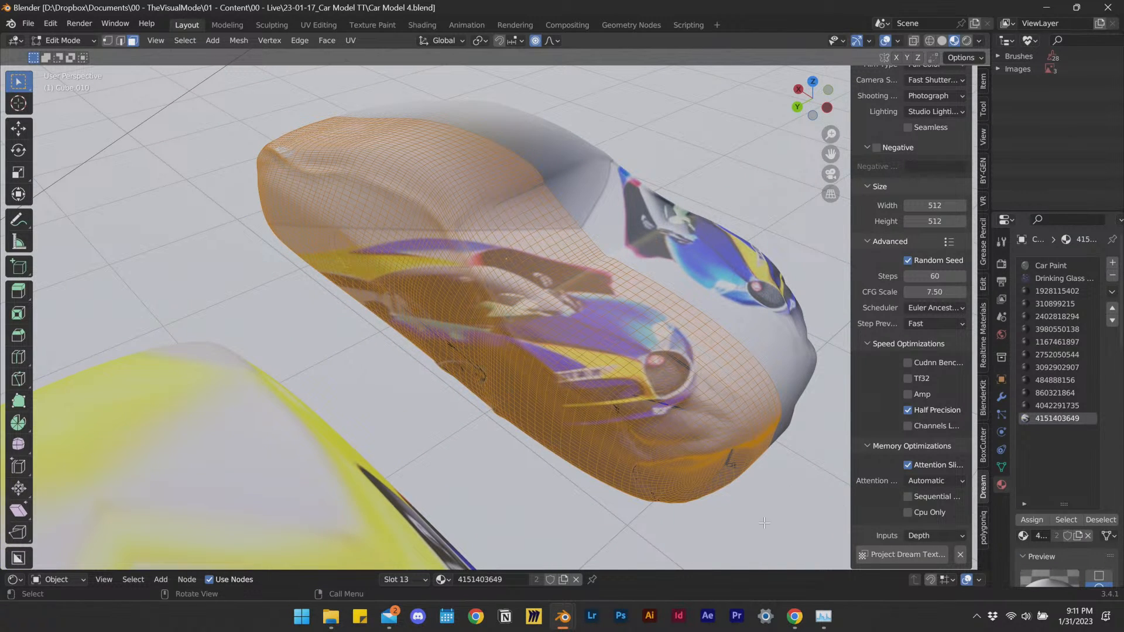
left_click(887, 556)
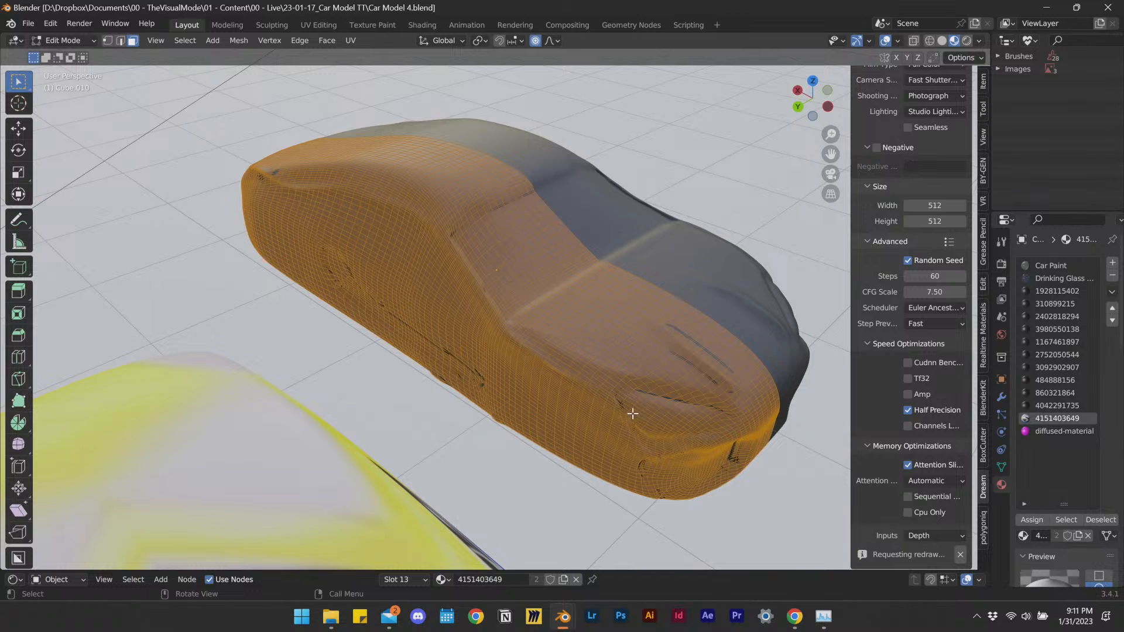
scroll(965, 430, "up", 5)
scroll(943, 430, "down", 5)
scroll(915, 444, "up", 5)
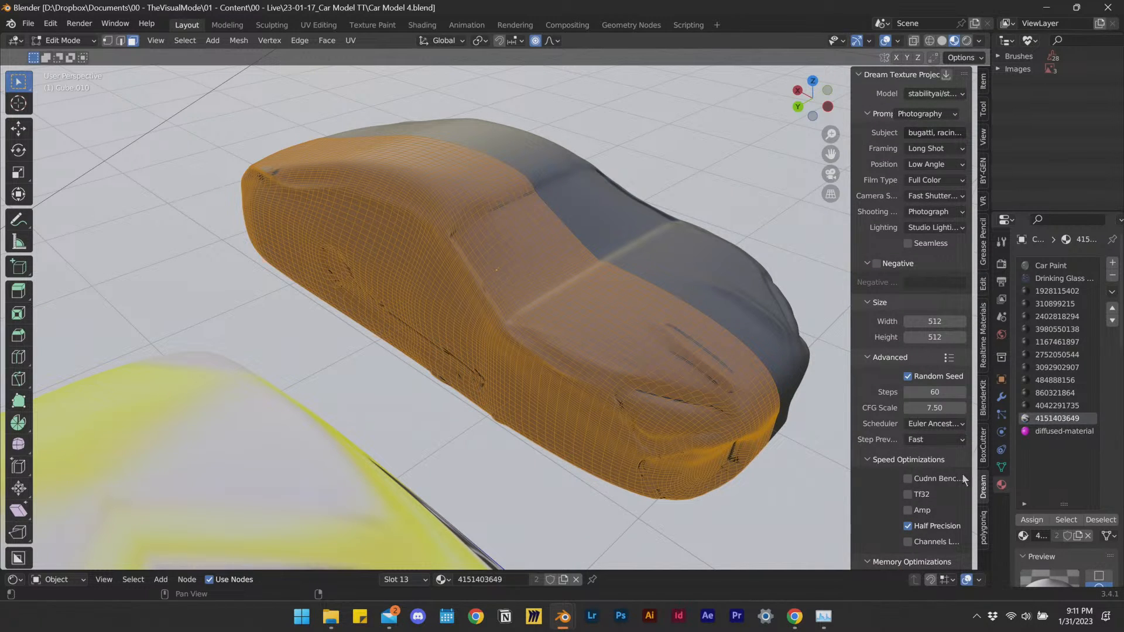
scroll(916, 533, "down", 5)
left_click(960, 555)
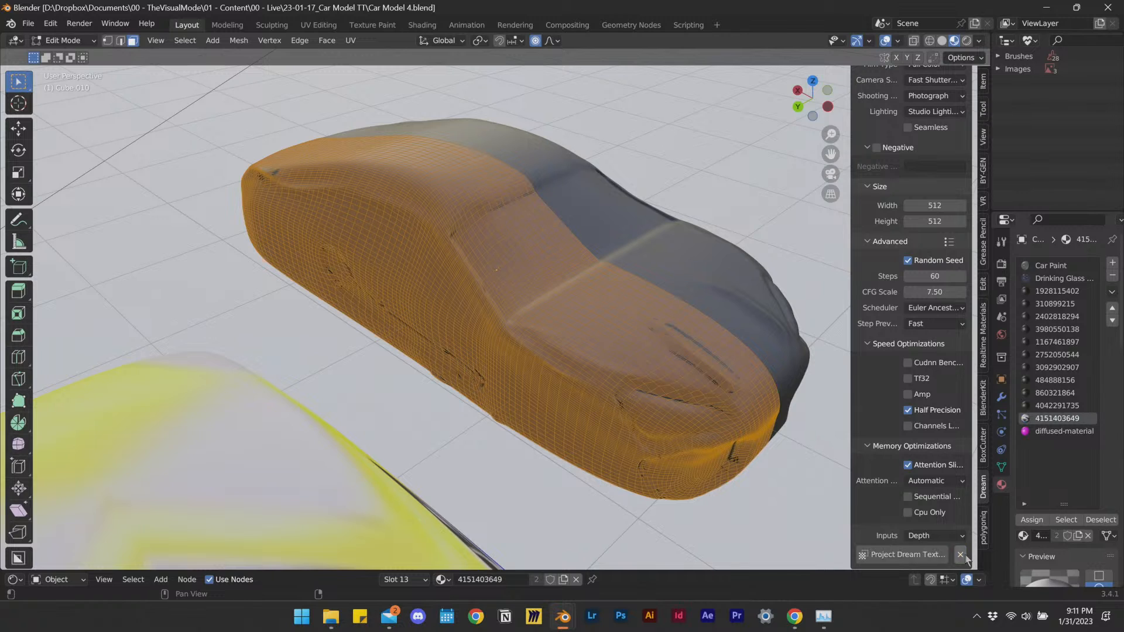
Choose the stabilityai/stable-diffusion-2-depth model for the texture projection and switch its prompt preset to Concept Art.
scroll(927, 440, "up", 5)
left_click(956, 92)
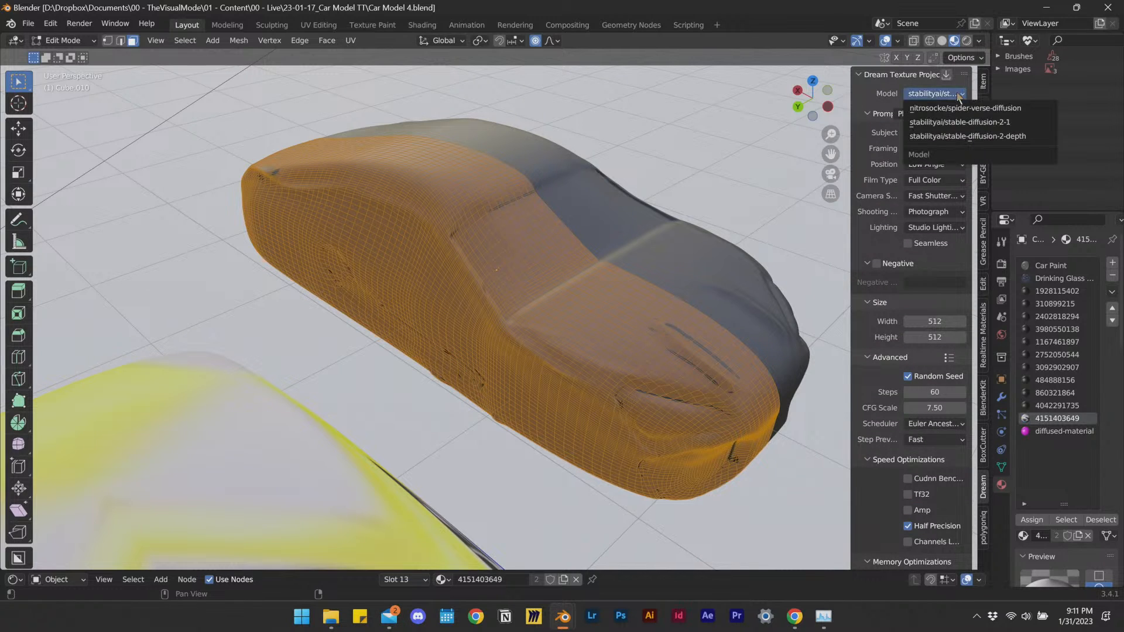
left_click(959, 138)
left_click(936, 114)
left_click(937, 156)
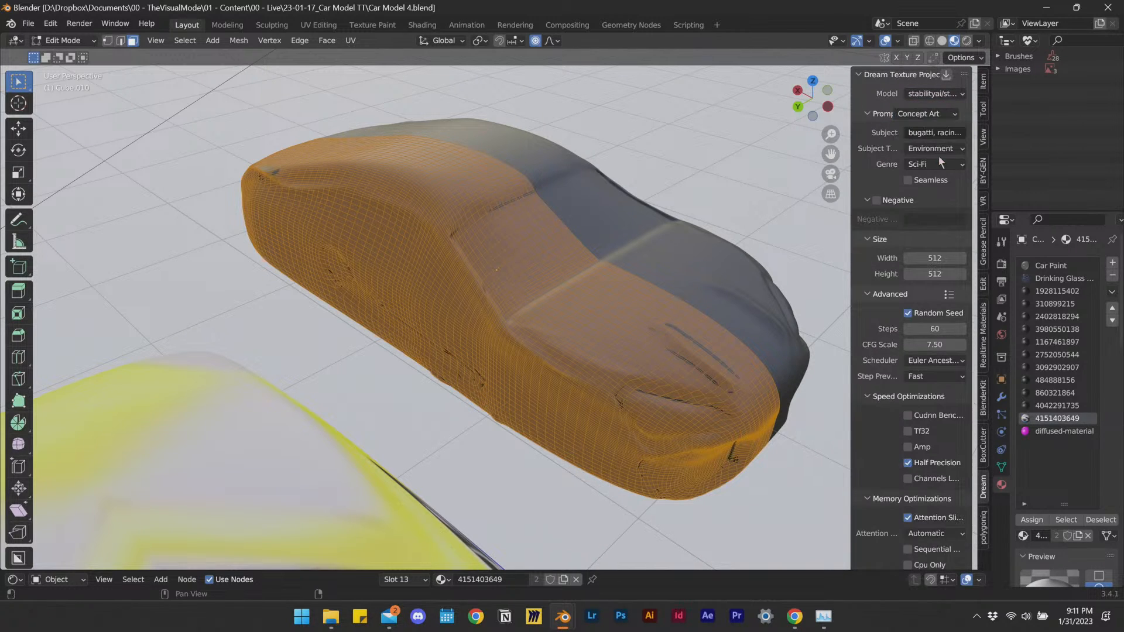
Set the projection prompt's subject type to Vehicle and its genre to Cyberpunk.
left_click(928, 150)
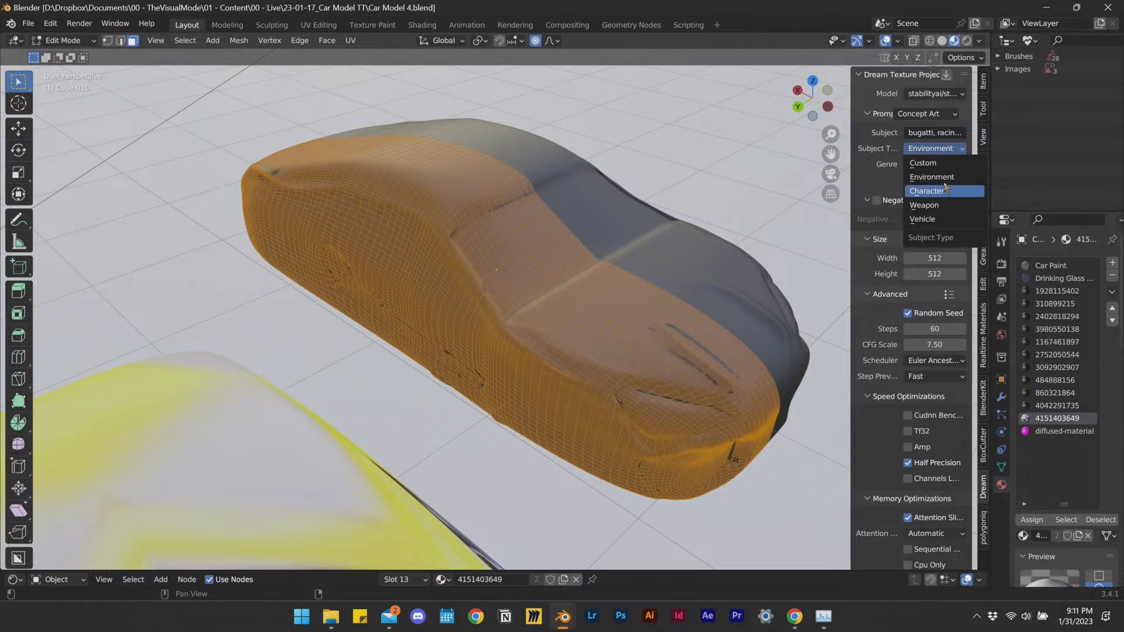
left_click(949, 219)
left_click(935, 164)
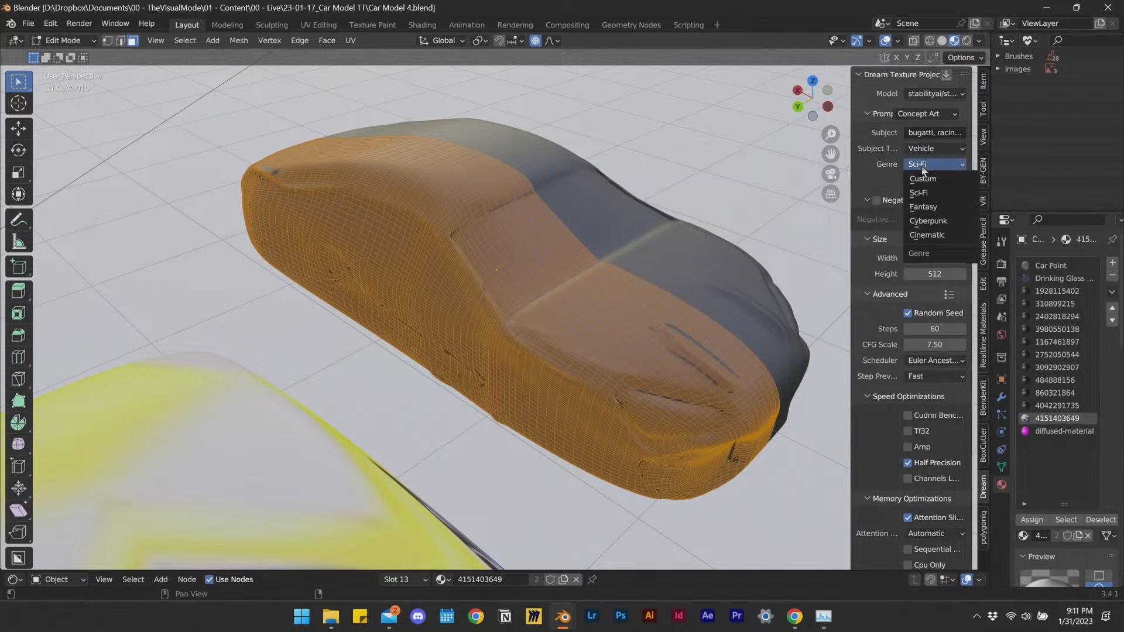
left_click(947, 240)
left_click(936, 165)
left_click(931, 221)
Project the texture onto the second car's selected faces with the Euler Ancestral Discrete scheduler and leave Edit Mode.
scroll(898, 301, "down", 2)
left_click(934, 308)
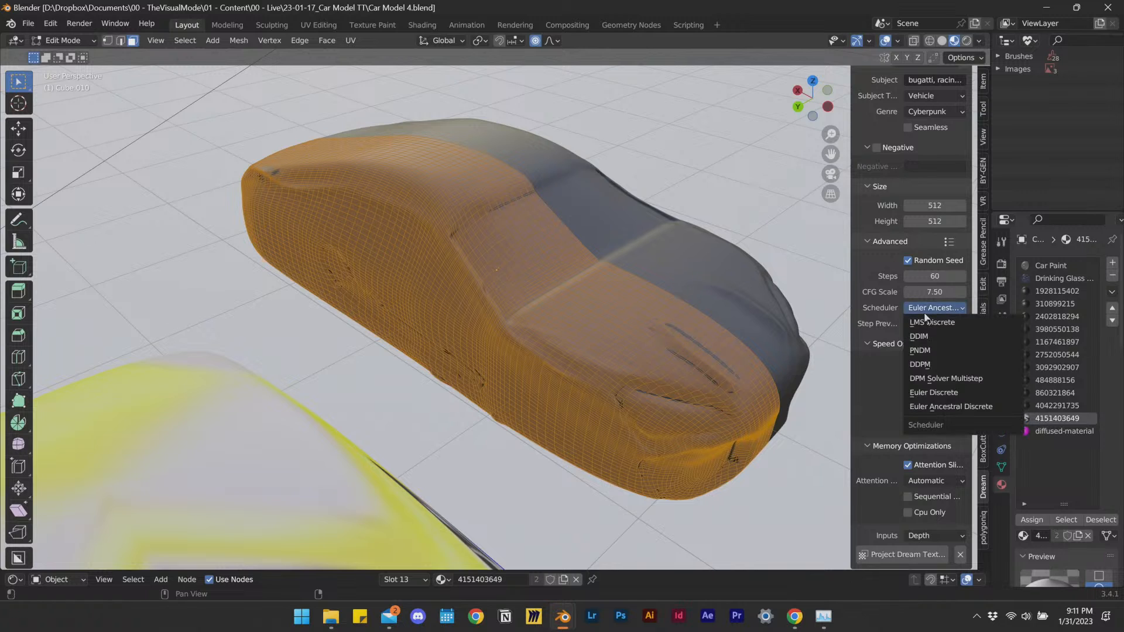
left_click(961, 406)
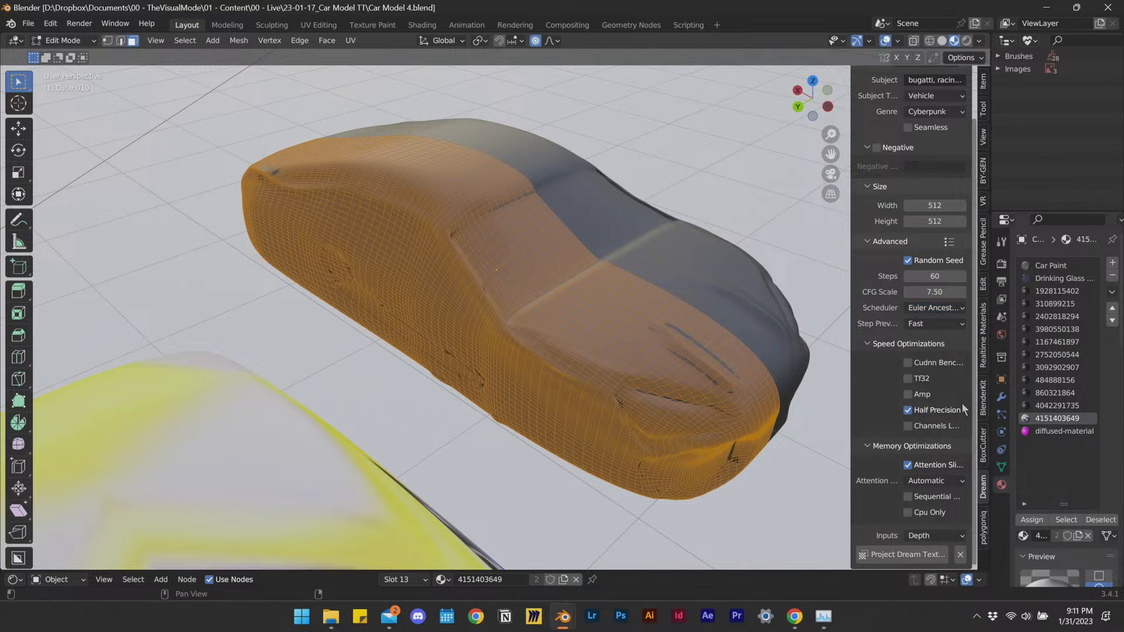
left_click(899, 557)
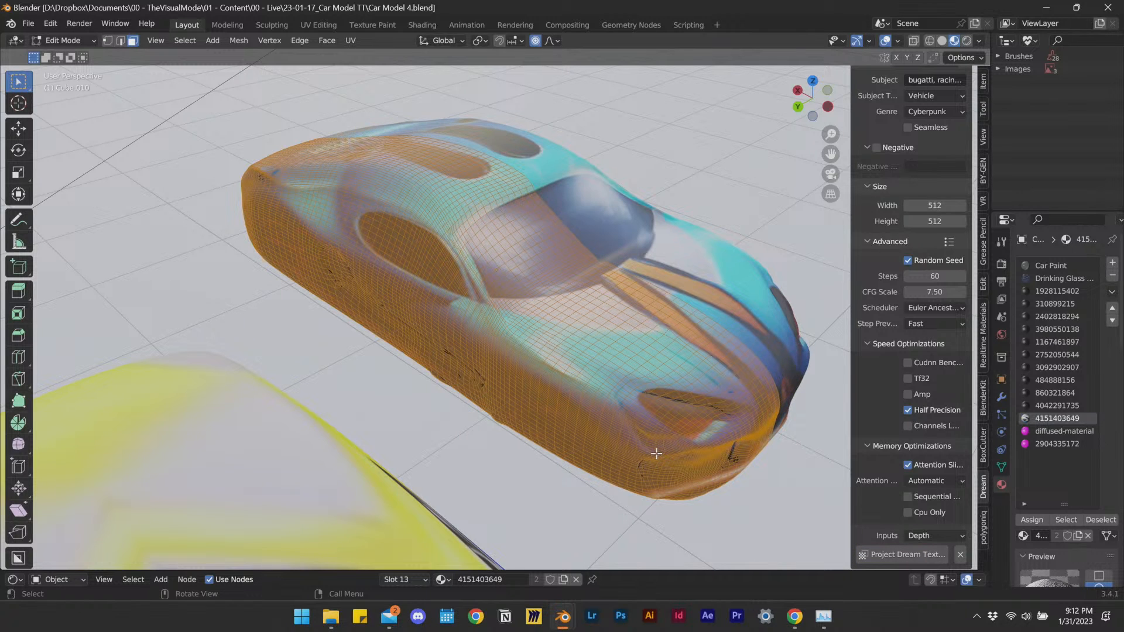
key("Tab")
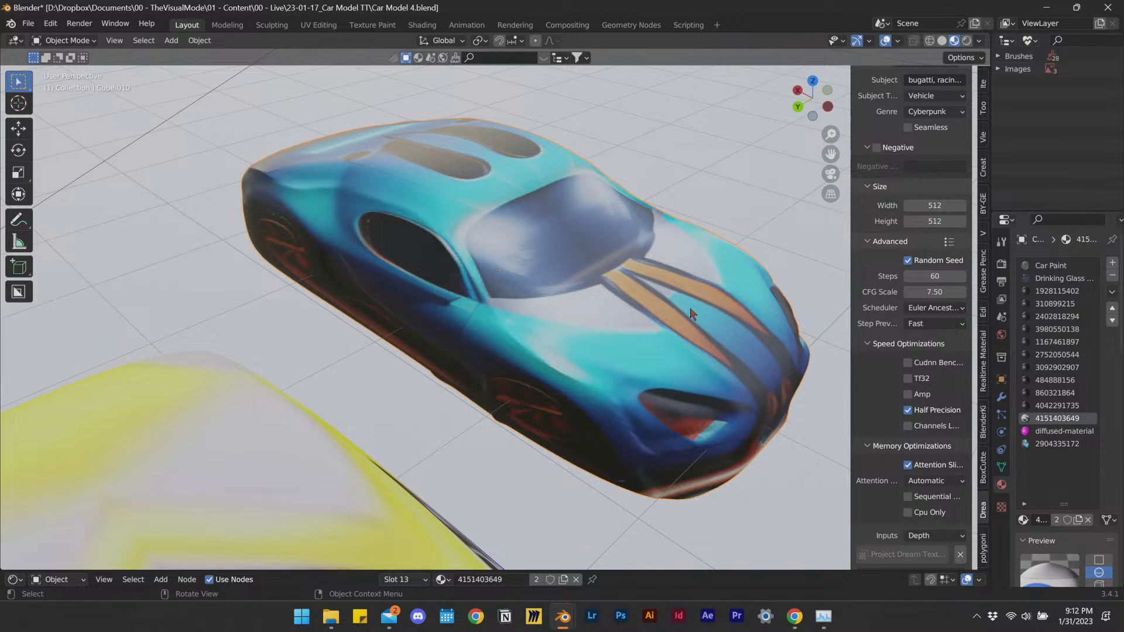
Inspect the textured second car, frame both cars through the scene camera and save the file.
middle_click_drag(695, 295, 572, 283)
scroll(638, 314, "down", 3)
middle_click_drag(638, 314, 619, 298)
scroll(557, 335, "down", 2)
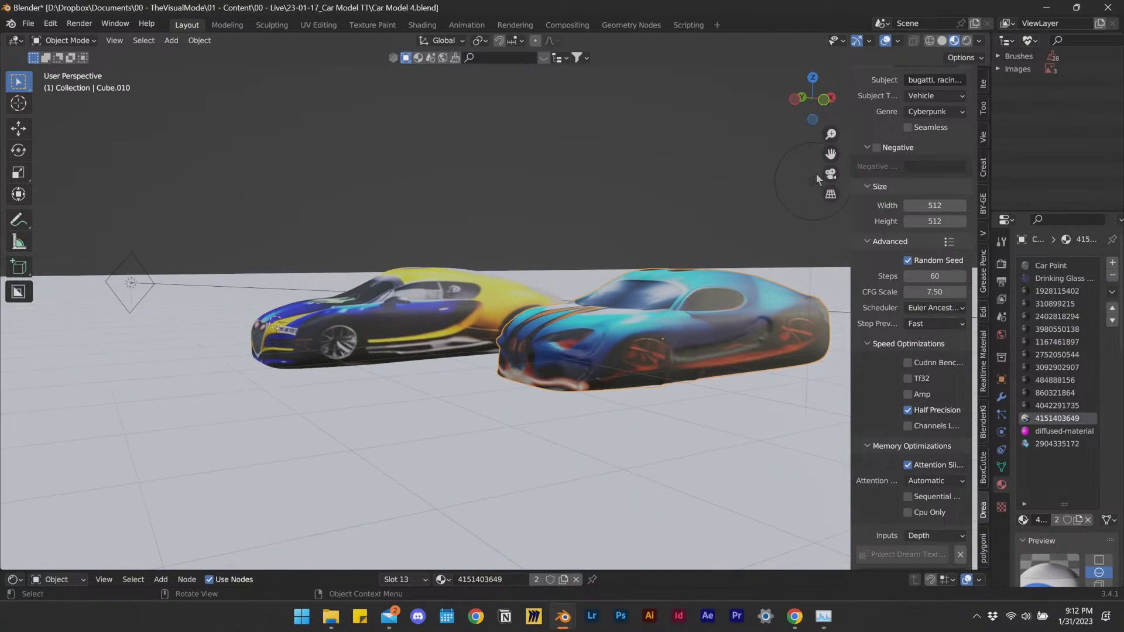
left_click(831, 174)
key("ctrl+s")
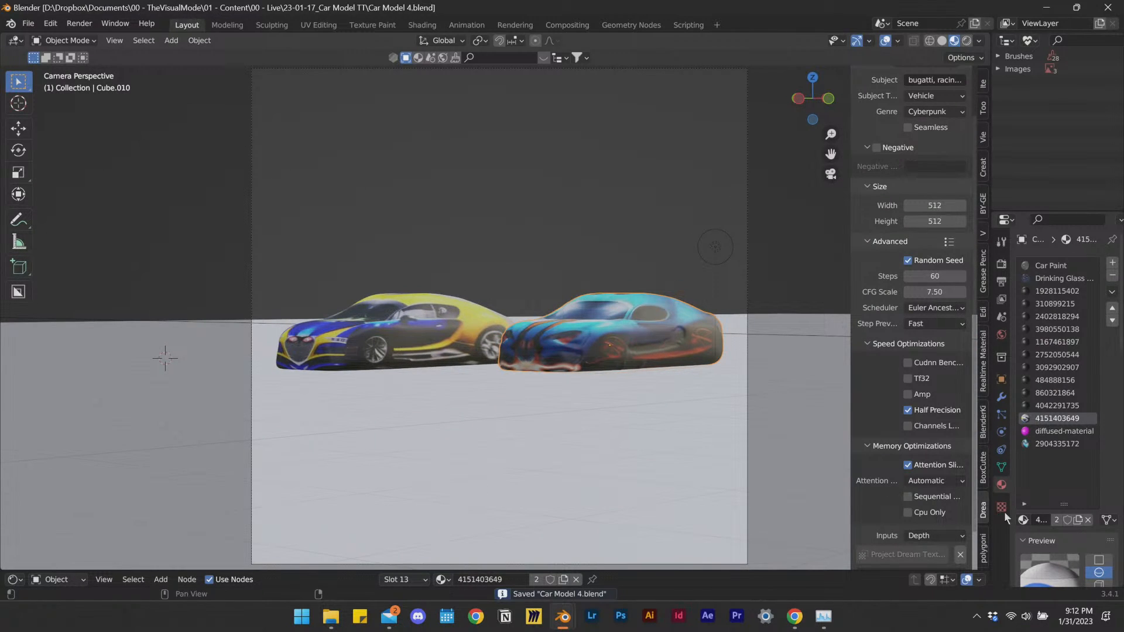
Bring up the Dream Textures section of the render properties and widen the Properties editor so its settings are readable.
scroll(1029, 497, "down", 10)
scroll(1029, 518, "down", 7)
scroll(1013, 505, "up", 5)
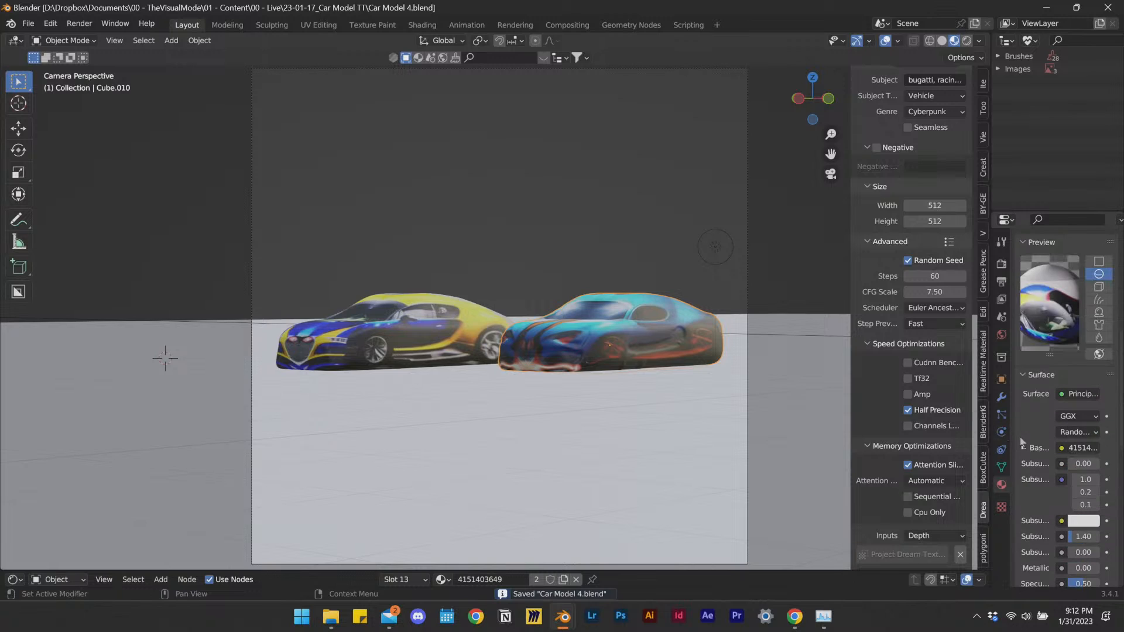
left_click(1001, 263)
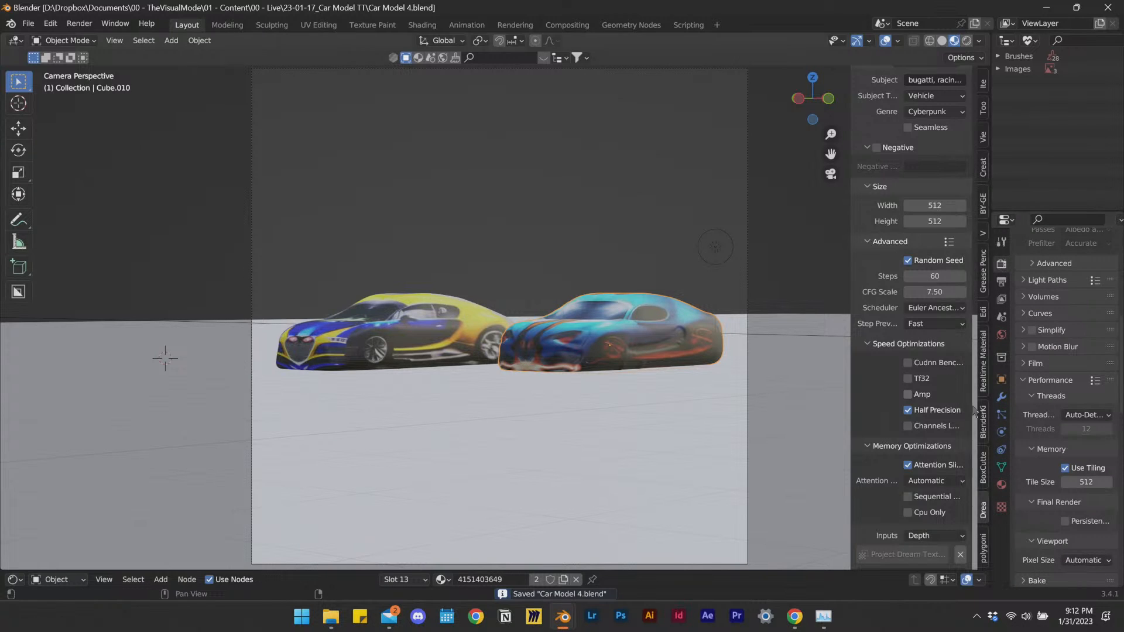
scroll(1024, 480, "down", 4)
scroll(1026, 486, "down", 6)
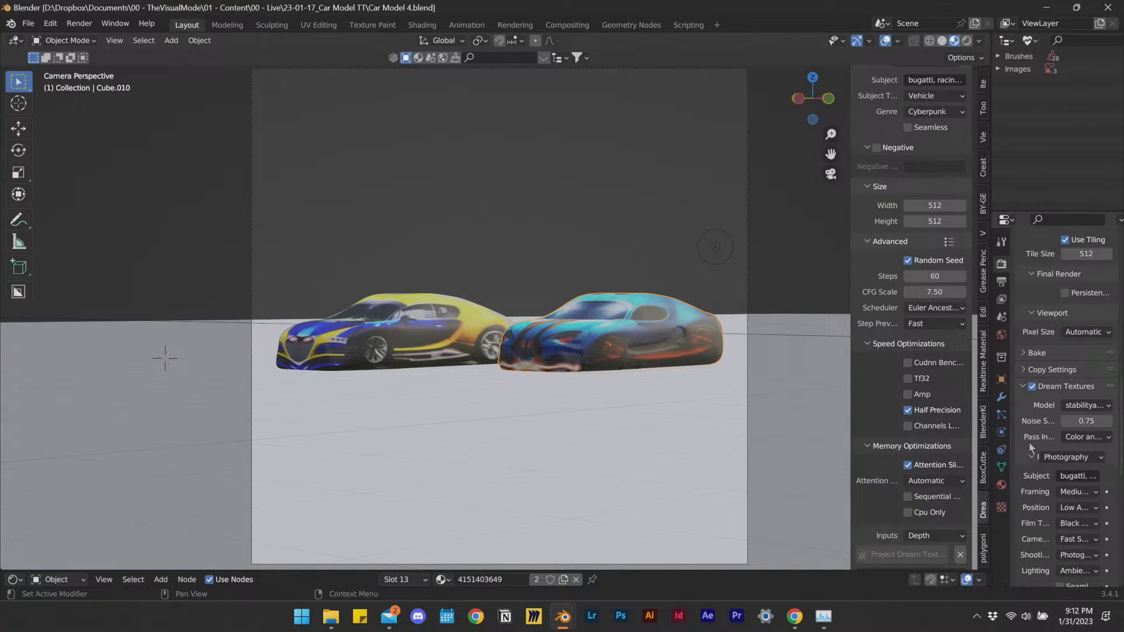
left_click(1077, 406)
left_click(1075, 405)
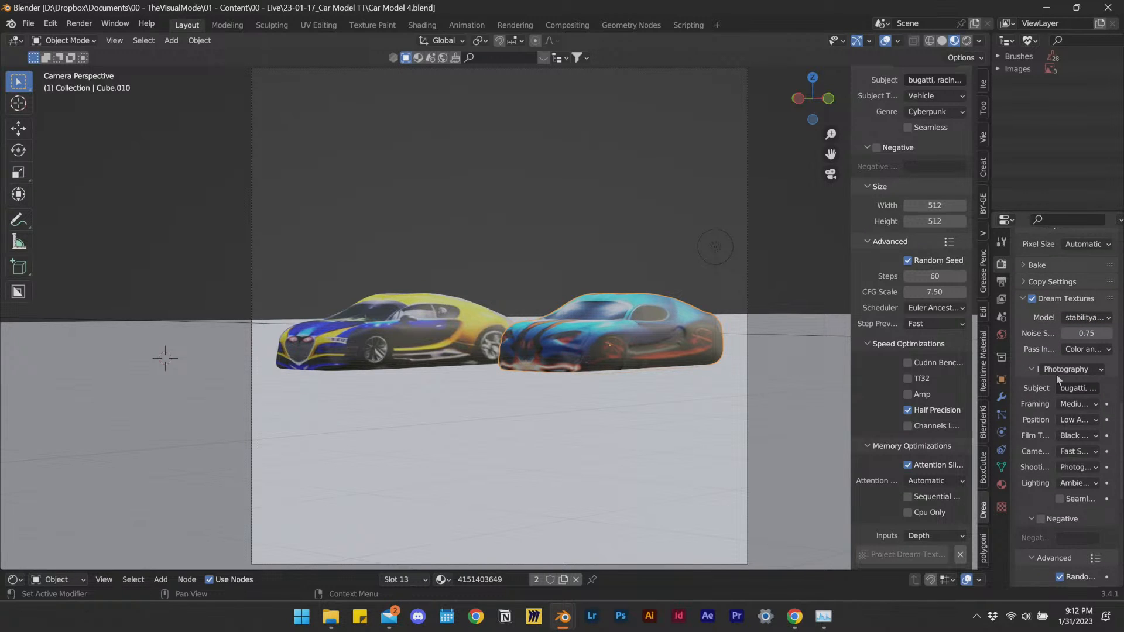
scroll(1060, 386, "down", 2)
scroll(1061, 448, "down", 5)
scroll(1048, 433, "up", 1)
left_click_drag(992, 392, 871, 408)
scroll(1007, 387, "up", 1)
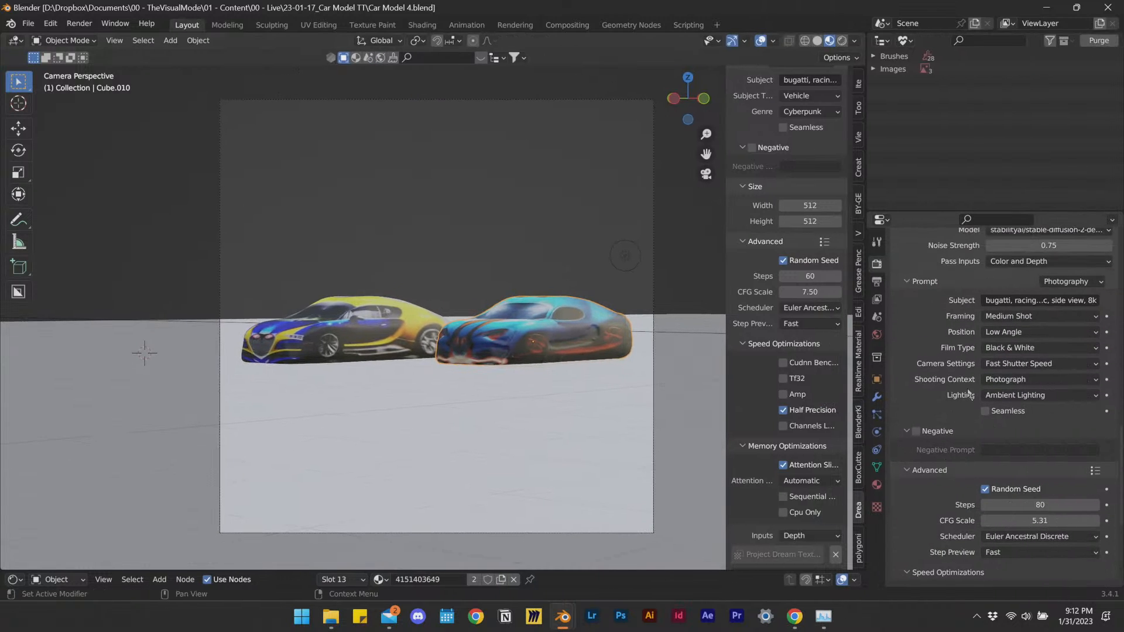
Set the Dream Textures render prompt's film type to Full Color and its framing to Long Shot.
left_click(1024, 396)
left_click(1025, 400)
left_click(1022, 349)
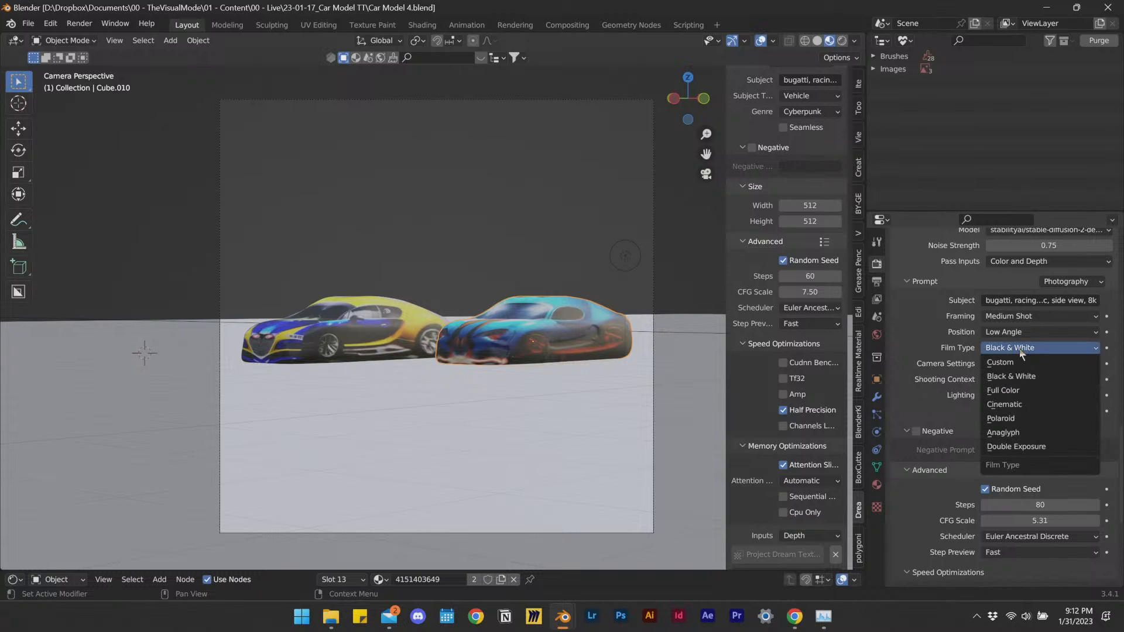
left_click(1027, 391)
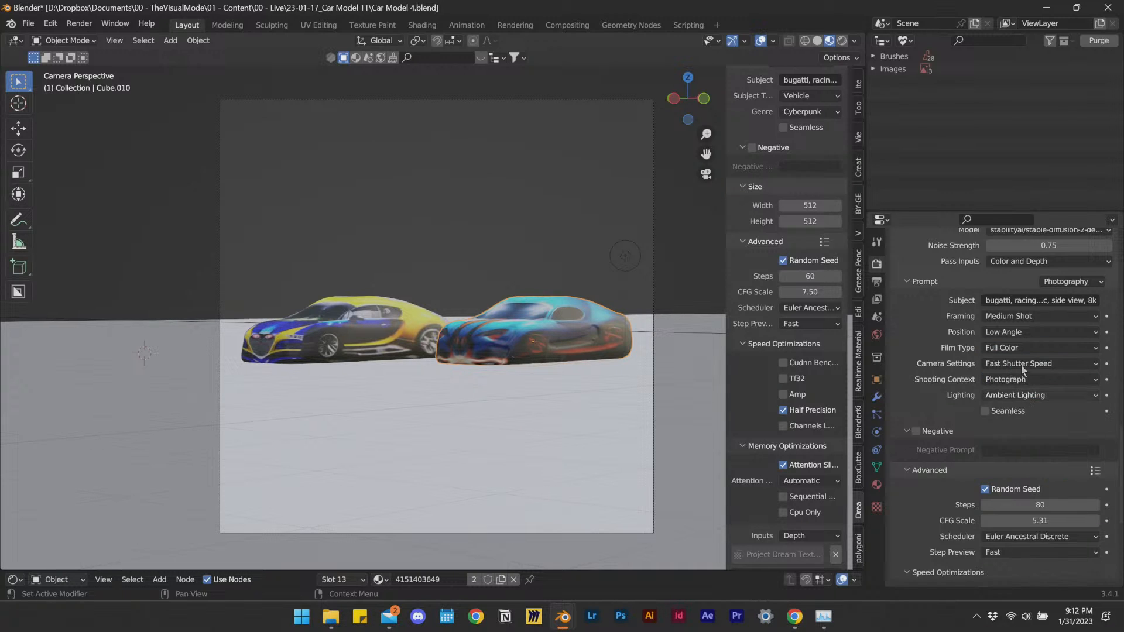
left_click(1022, 316)
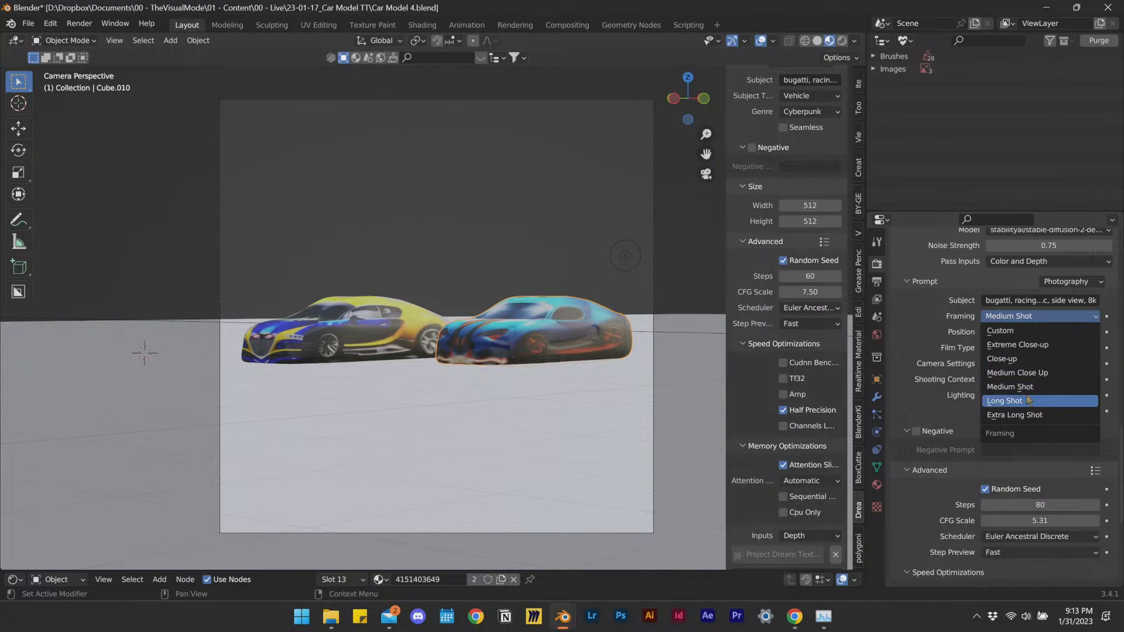
left_click(1005, 401)
Review the remaining Dream Textures render settings, save the file and start rendering the image of both cars.
scroll(919, 380, "down", 3)
scroll(929, 415, "up", 5)
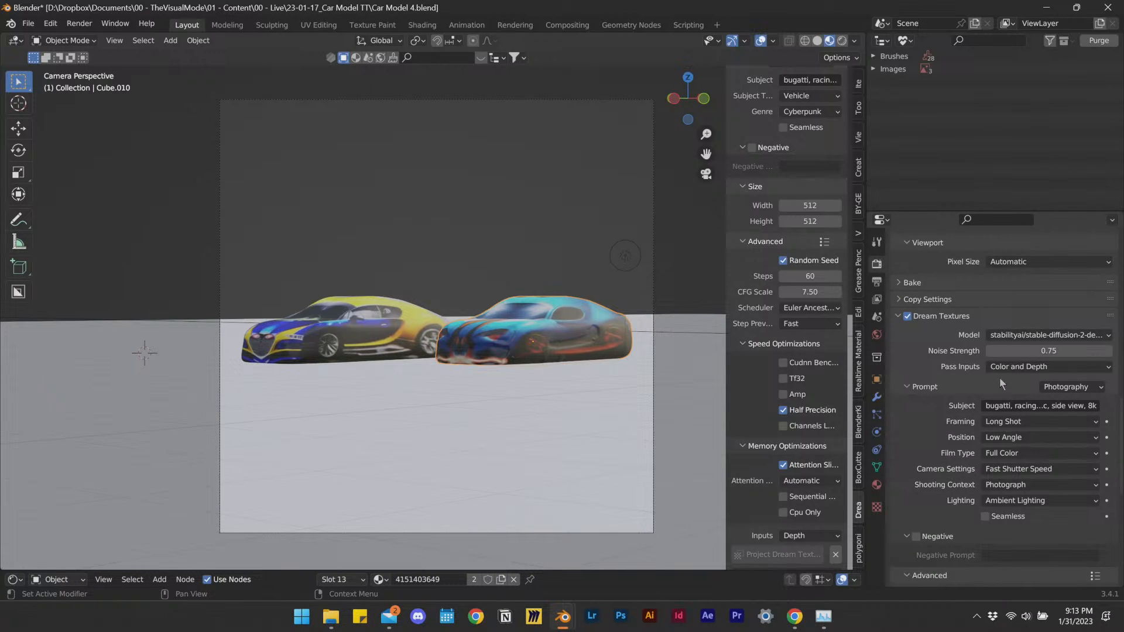
scroll(931, 398, "down", 5)
scroll(946, 438, "down", 5)
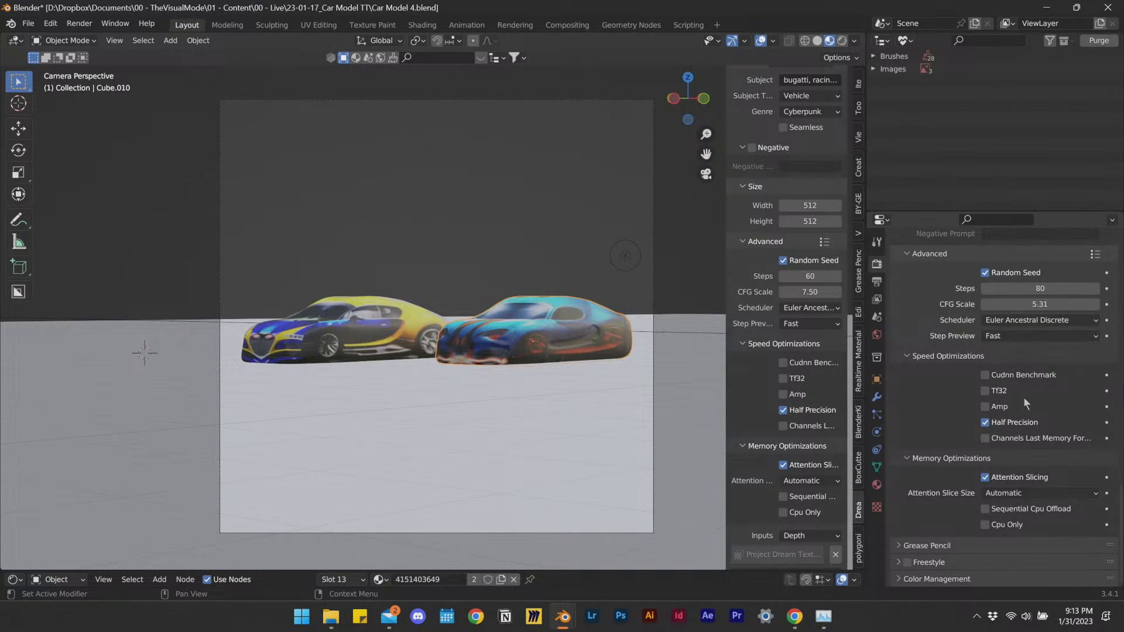
scroll(991, 426, "up", 1)
scroll(989, 421, "up", 1)
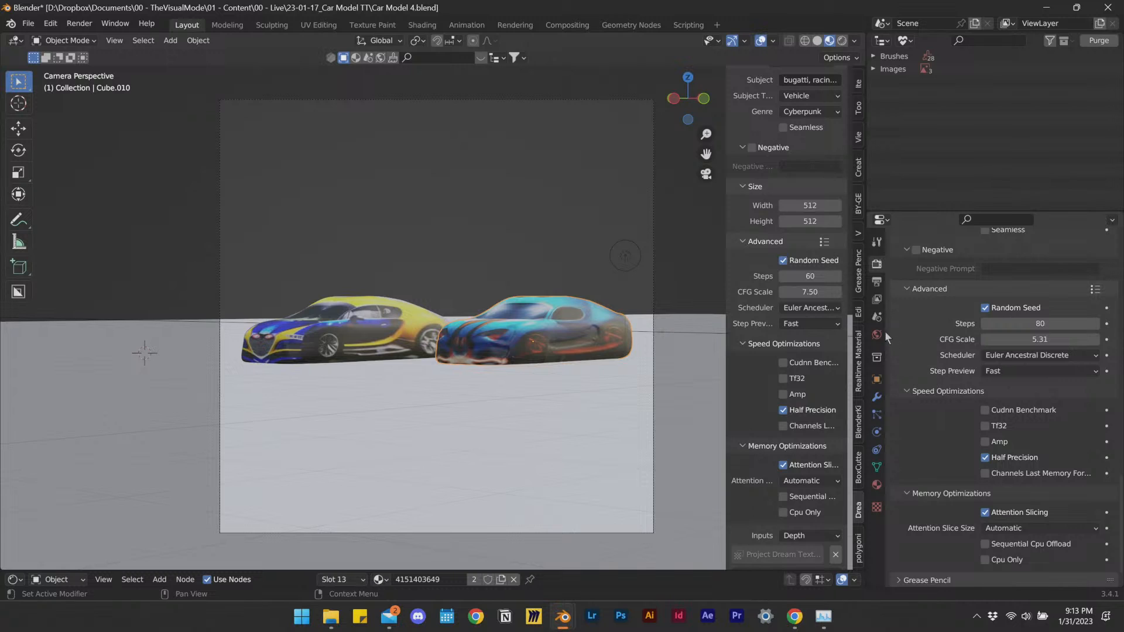
key("ctrl+s")
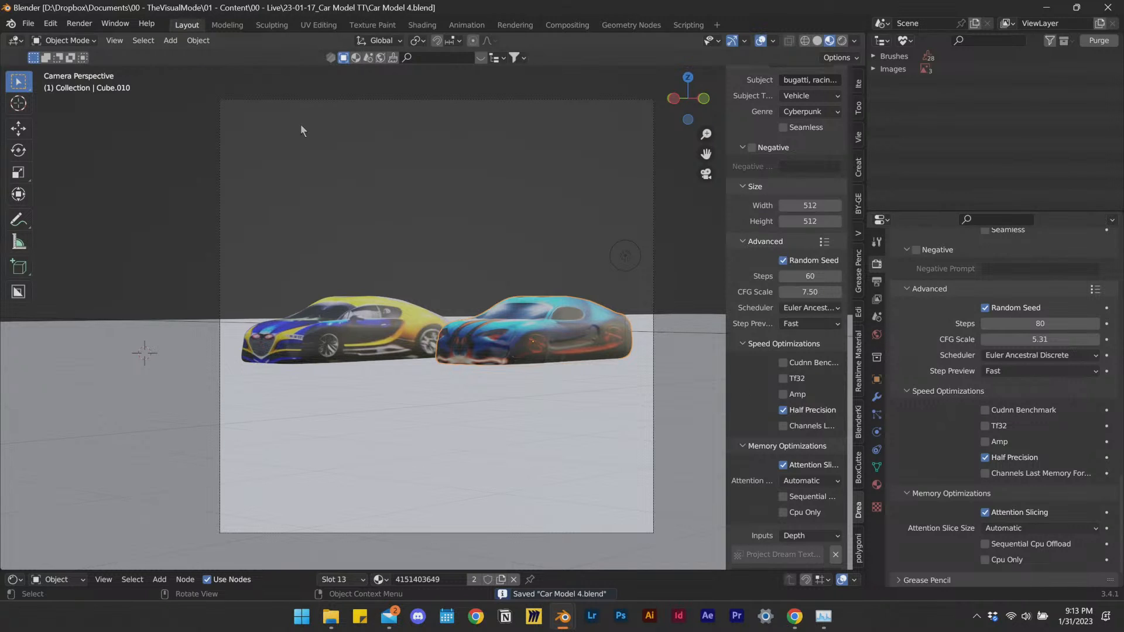
left_click(80, 24)
left_click(92, 37)
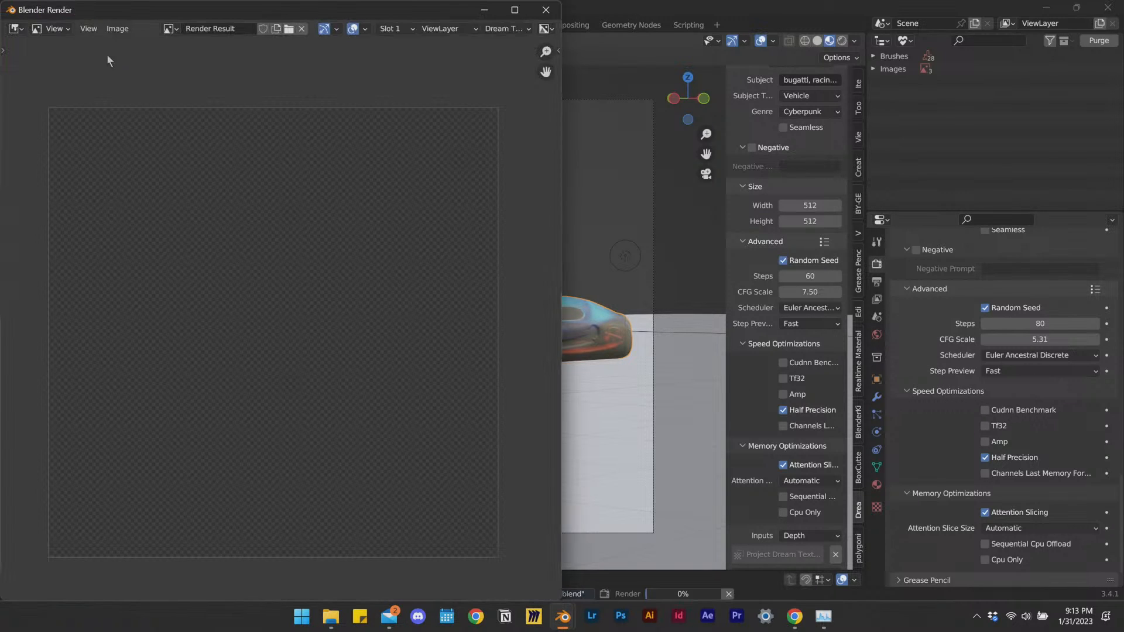
Arrange the main window and the render window side by side, hide the viewport sidebar and frame both cars.
left_click_drag(623, 7, 1123, 170)
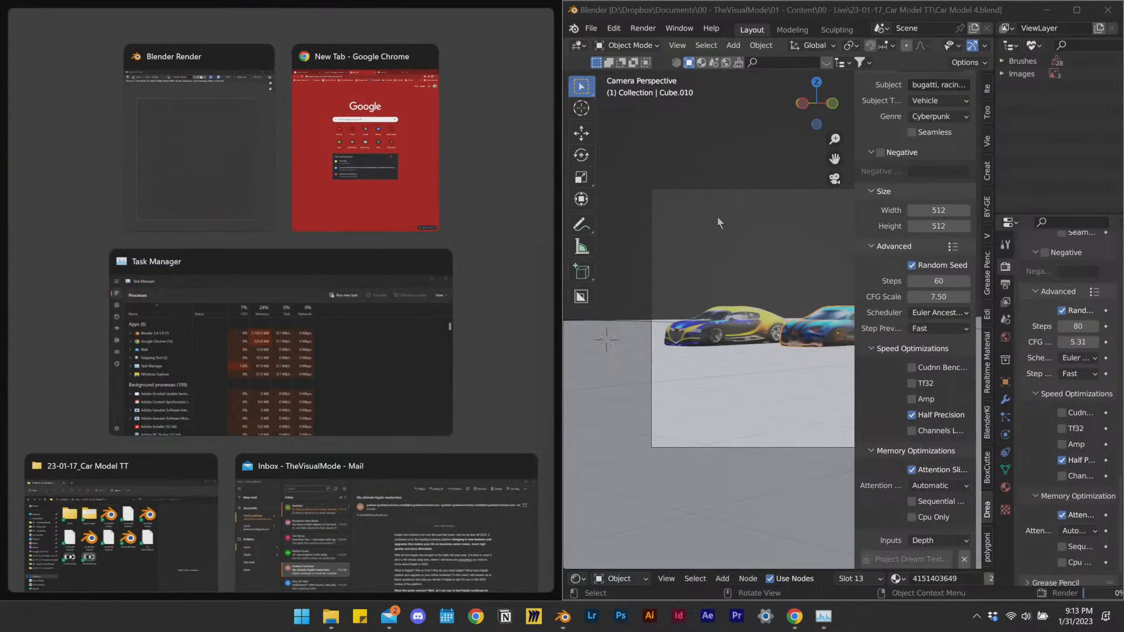
left_click(713, 208)
left_click_drag(828, 161, 772, 177)
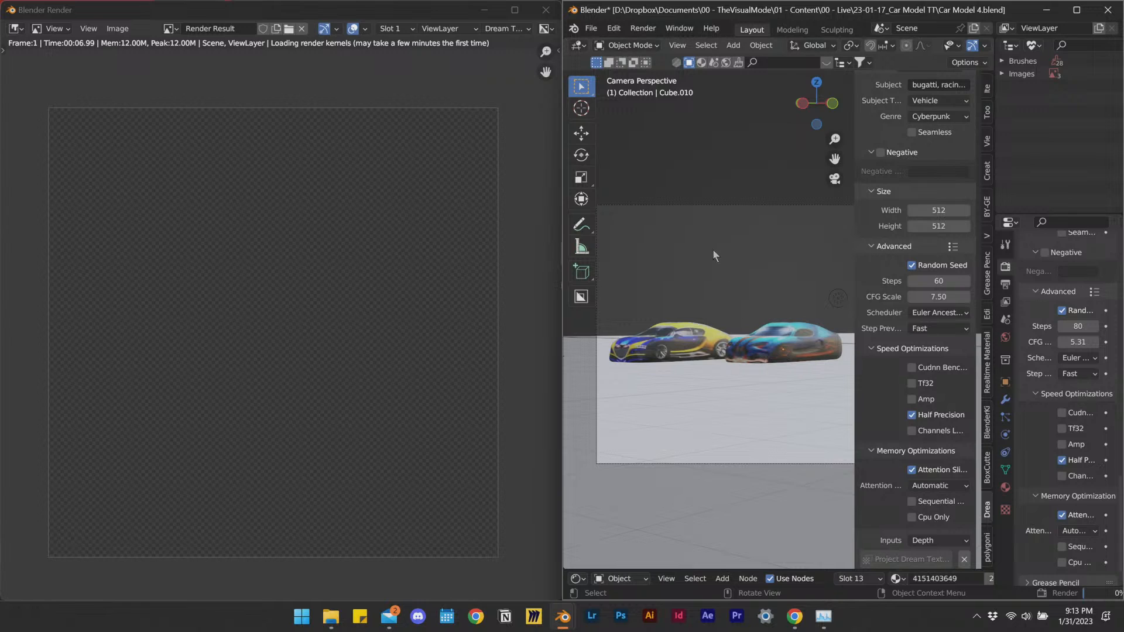
key("n")
scroll(709, 328, "up", 3)
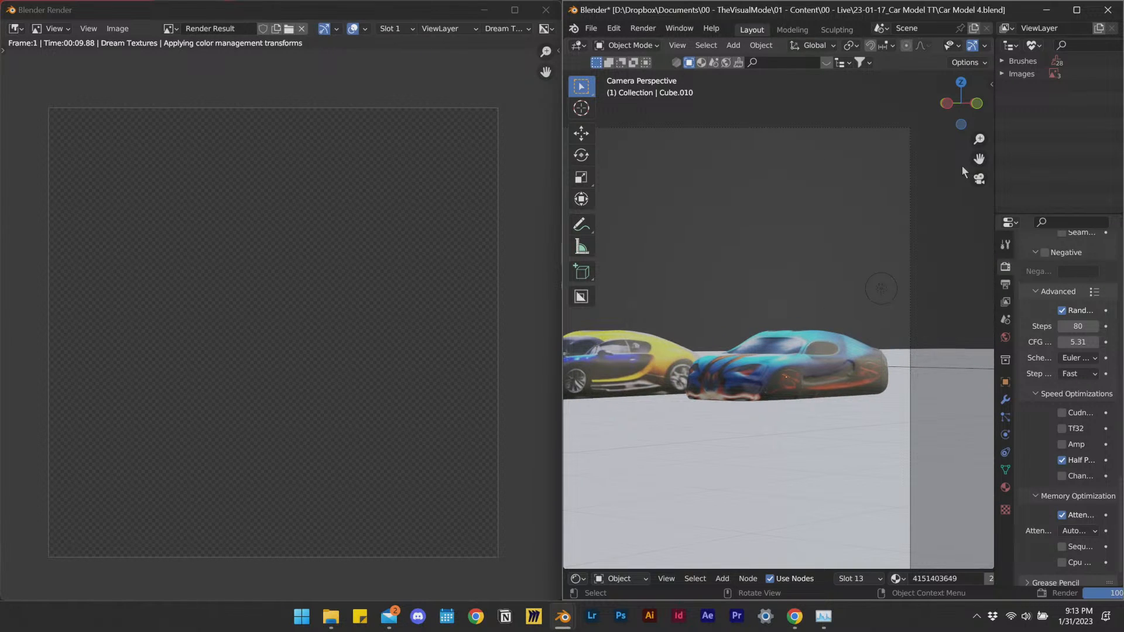
left_click_drag(979, 159, 1076, 154)
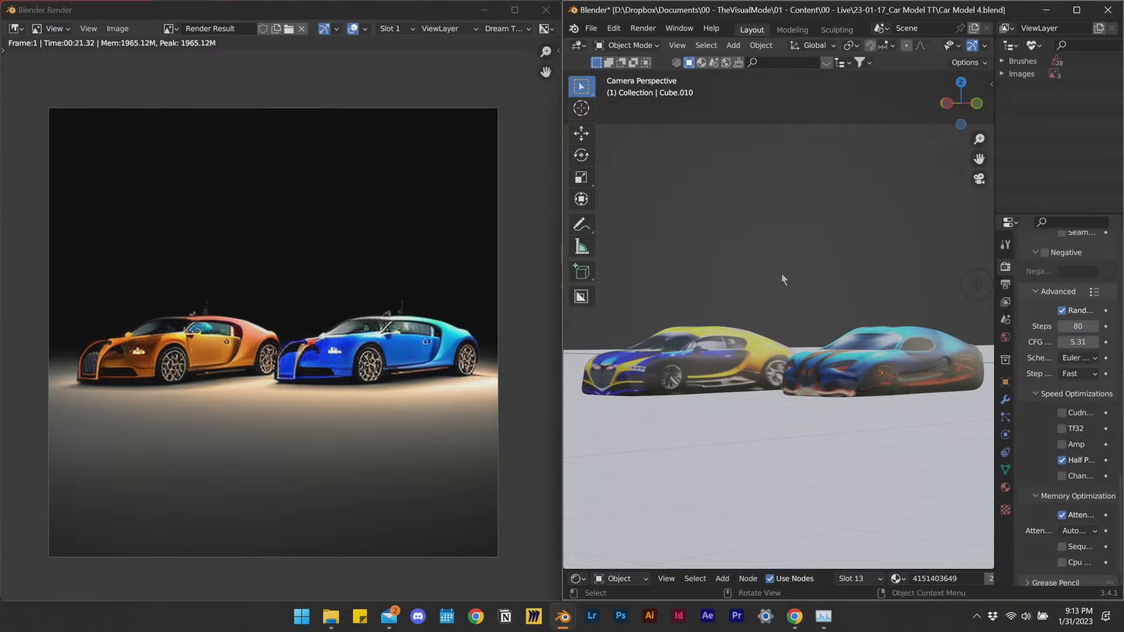
Compare the Combined and Dream Textures passes of the render result and examine the two cars up close.
key("z")
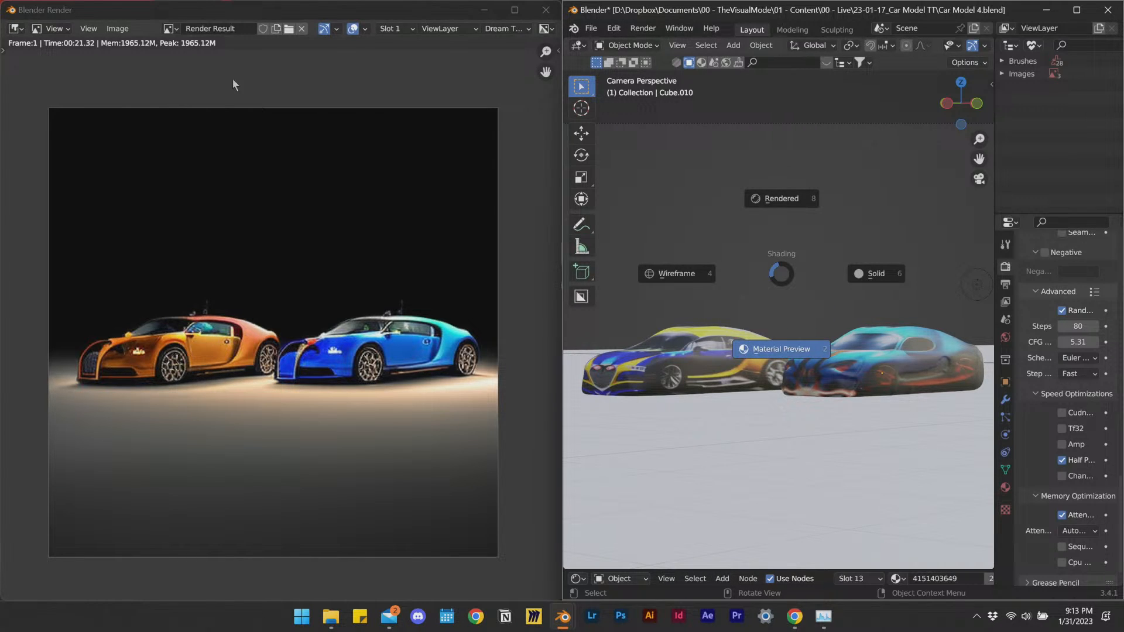
left_click(818, 358)
left_click(503, 32)
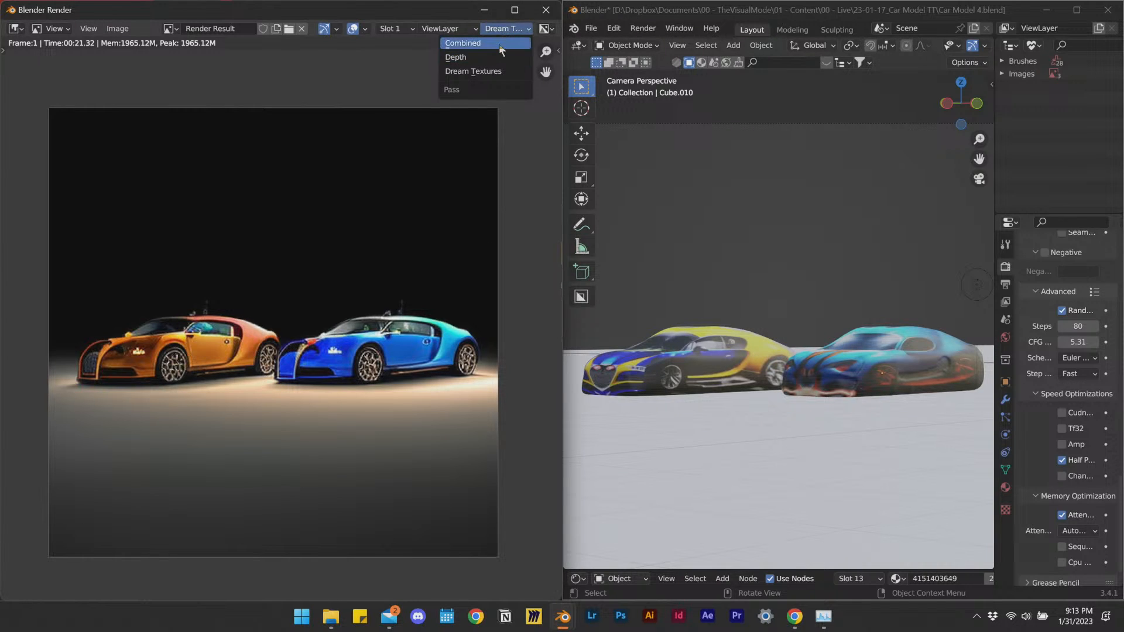
left_click(495, 46)
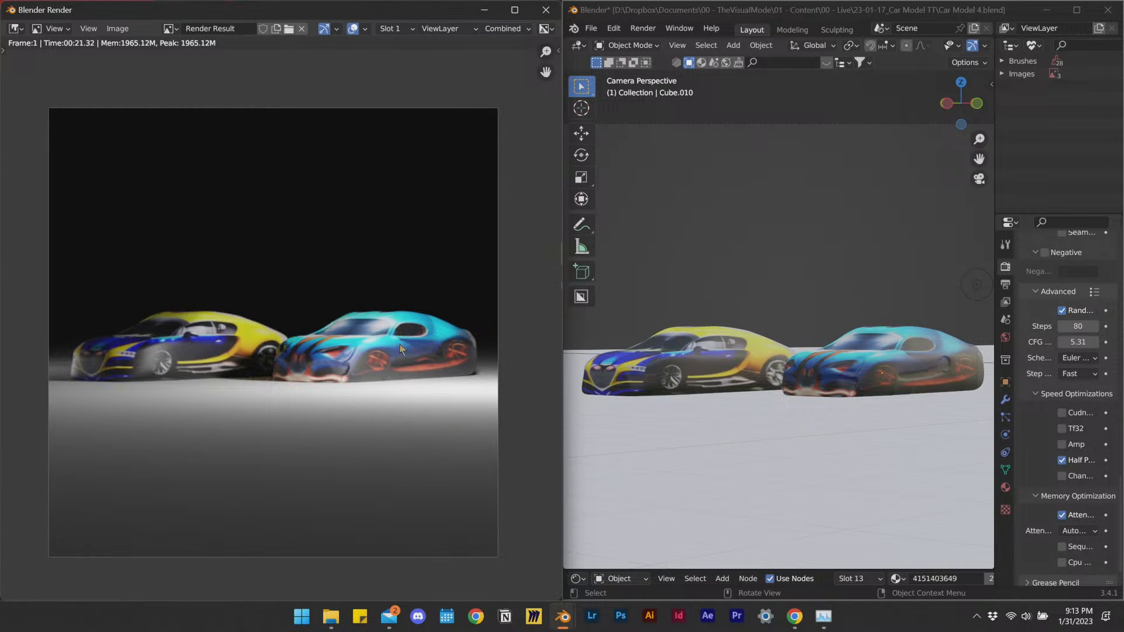
left_click(507, 29)
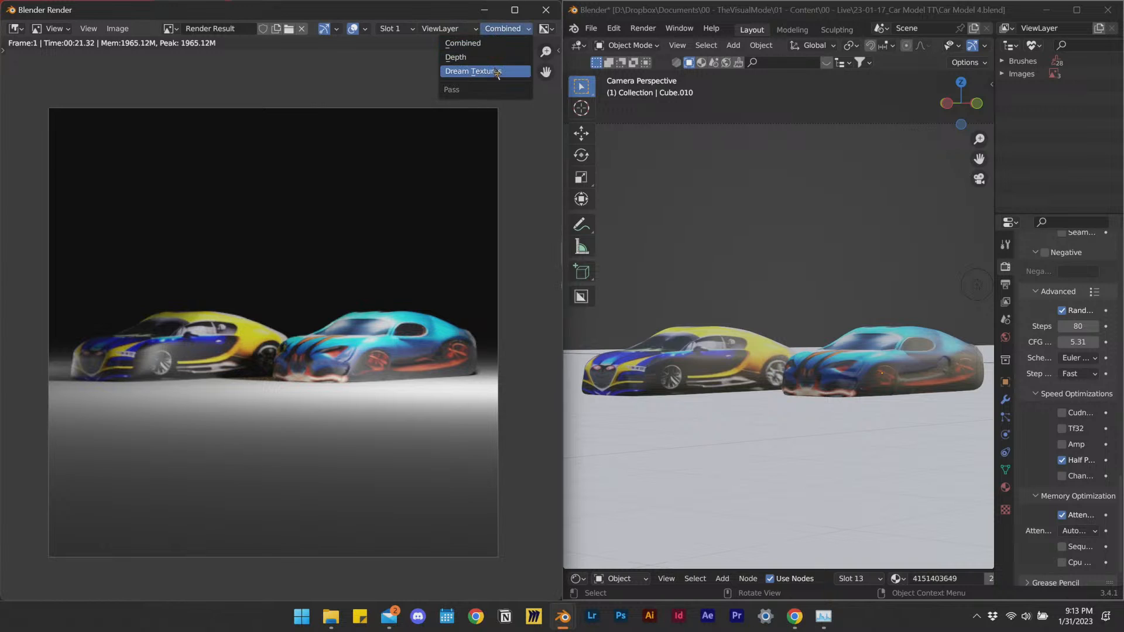
left_click(495, 71)
left_click(505, 29)
left_click(495, 44)
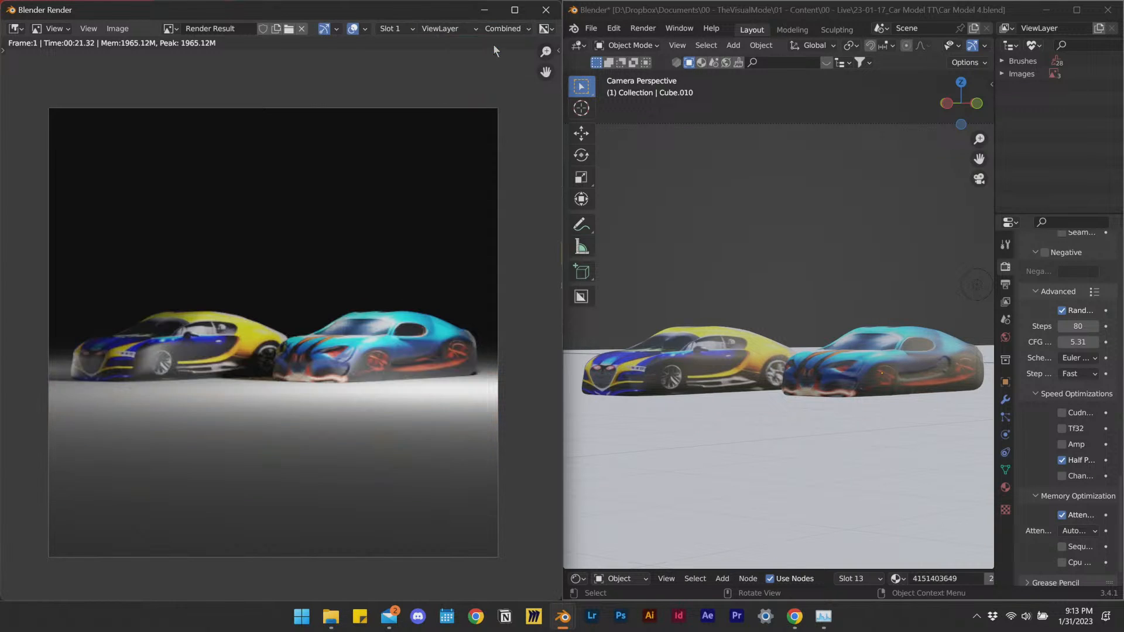
left_click(512, 30)
left_click(494, 71)
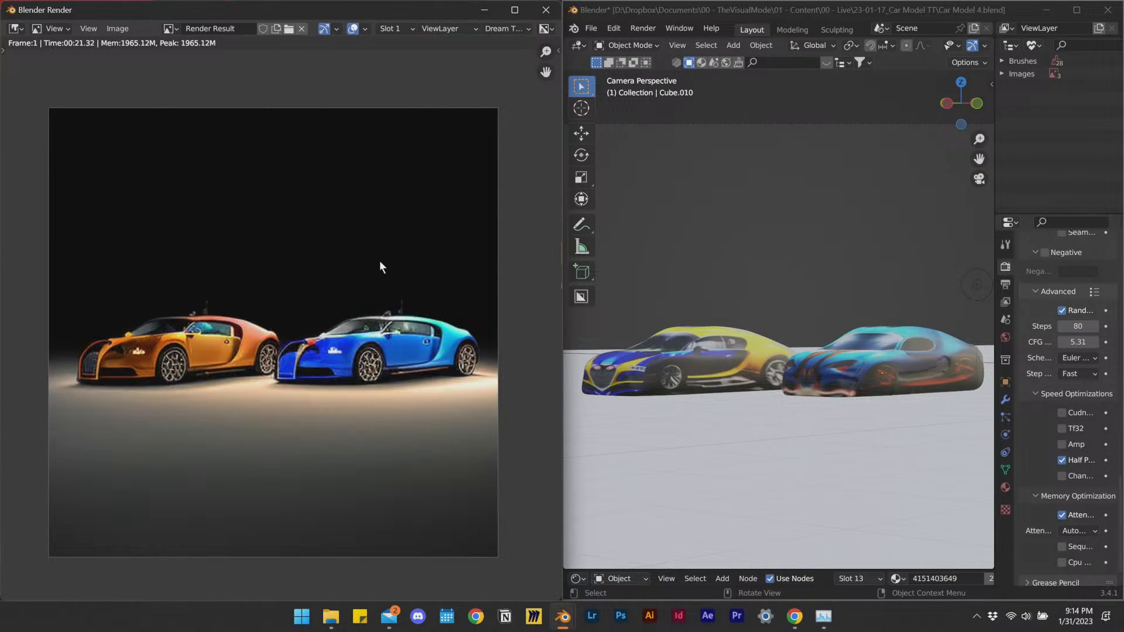
scroll(358, 347, "up", 3)
scroll(358, 347, "down", 2)
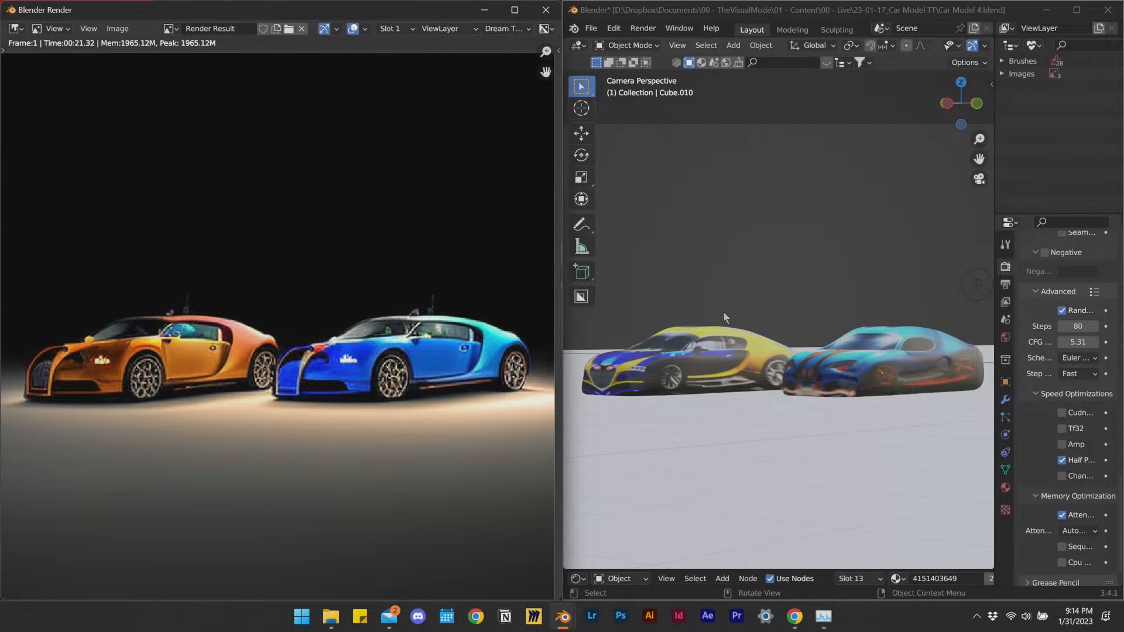
Widen the Properties editor and set the Dream Textures render steps to 50.
scroll(708, 335, "down", 3)
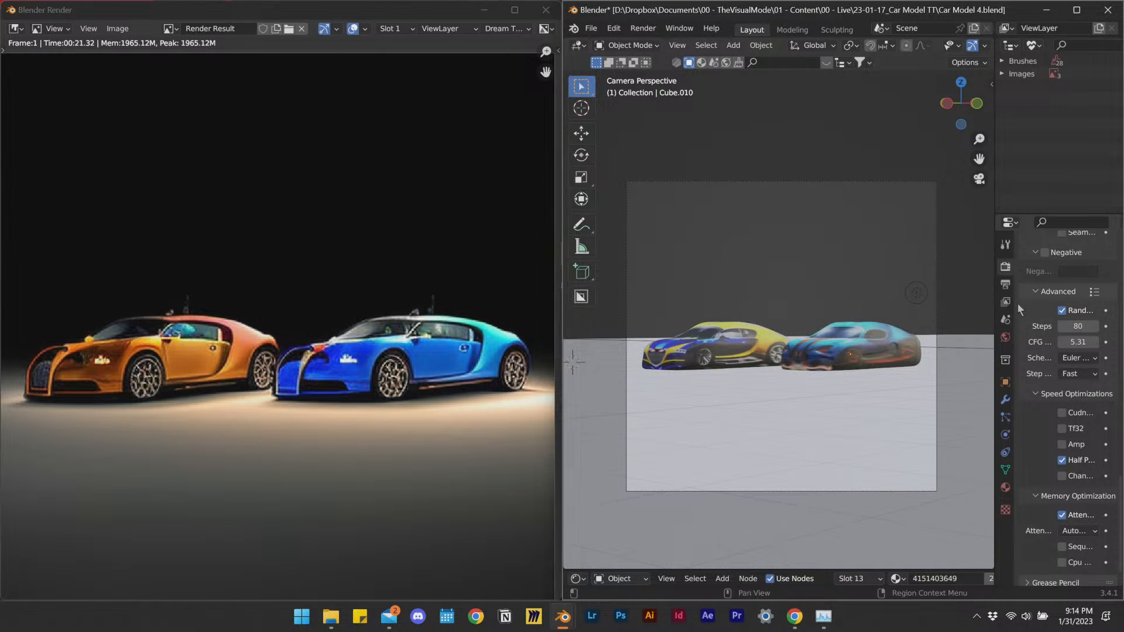
left_click_drag(996, 328, 780, 380)
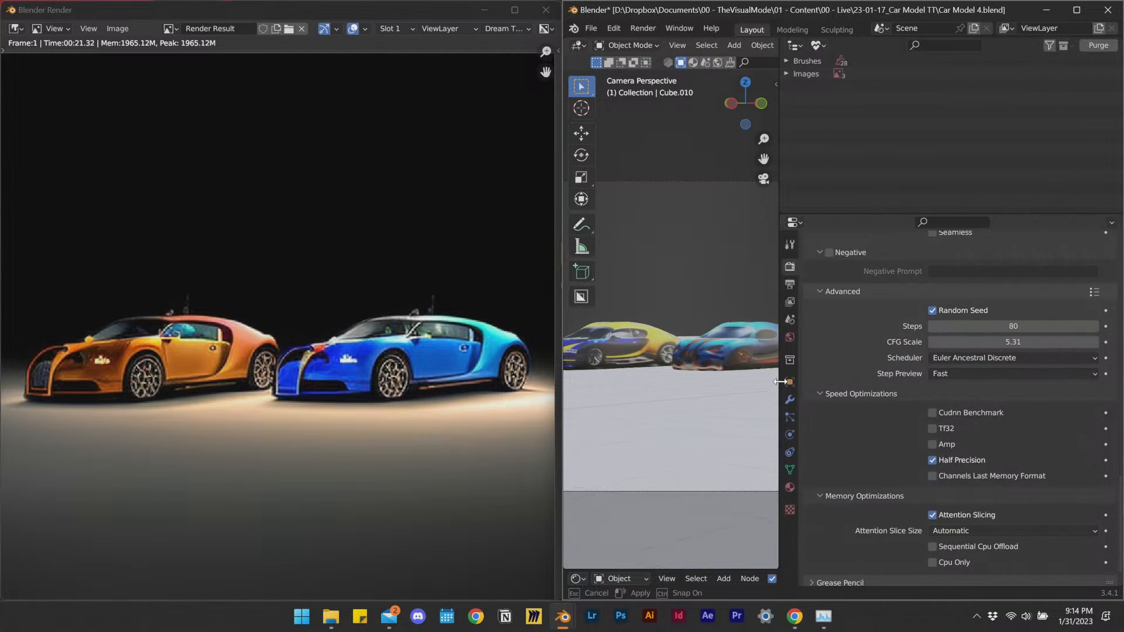
scroll(849, 403, "down", 2)
scroll(851, 408, "up", 4)
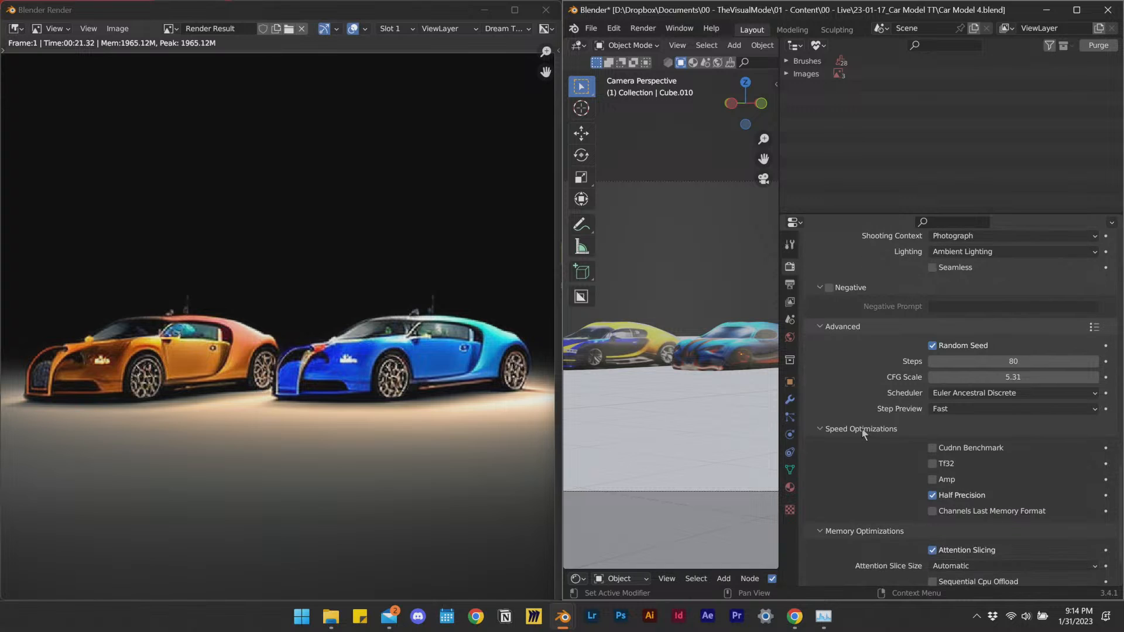
scroll(867, 442, "down", 4)
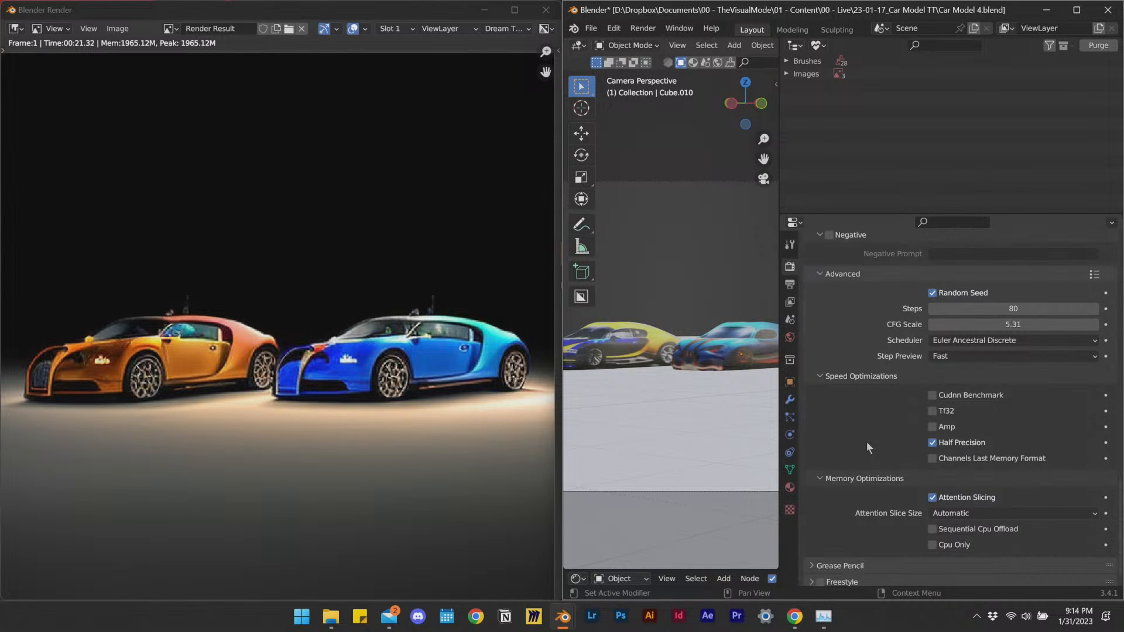
scroll(871, 451, "up", 7)
scroll(877, 460, "up", 2)
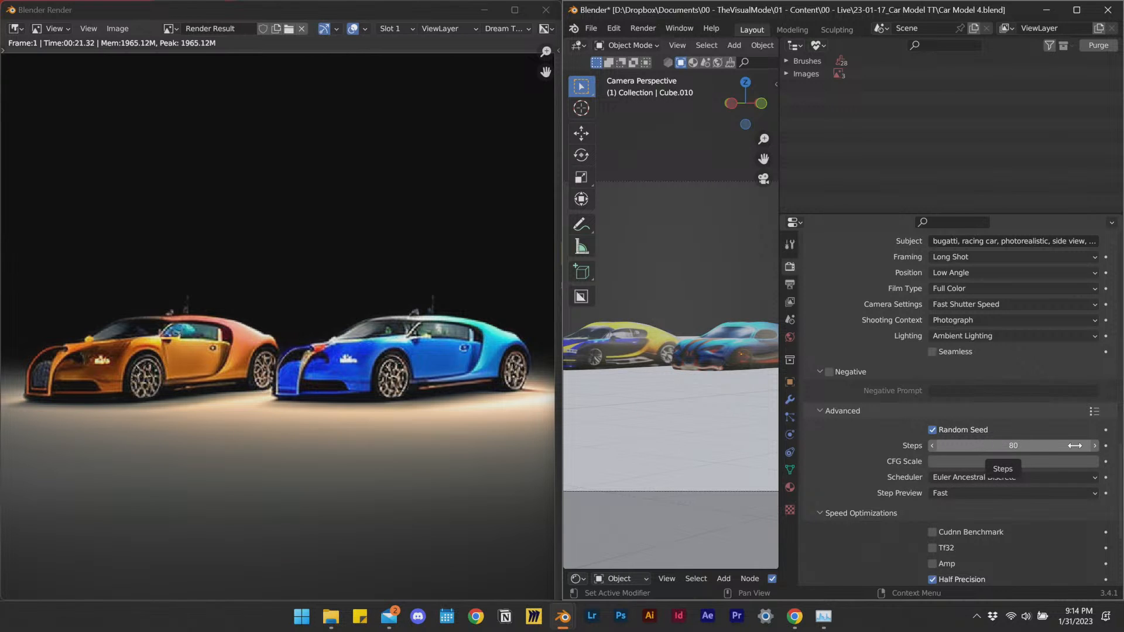
left_click(1037, 446)
type("50")
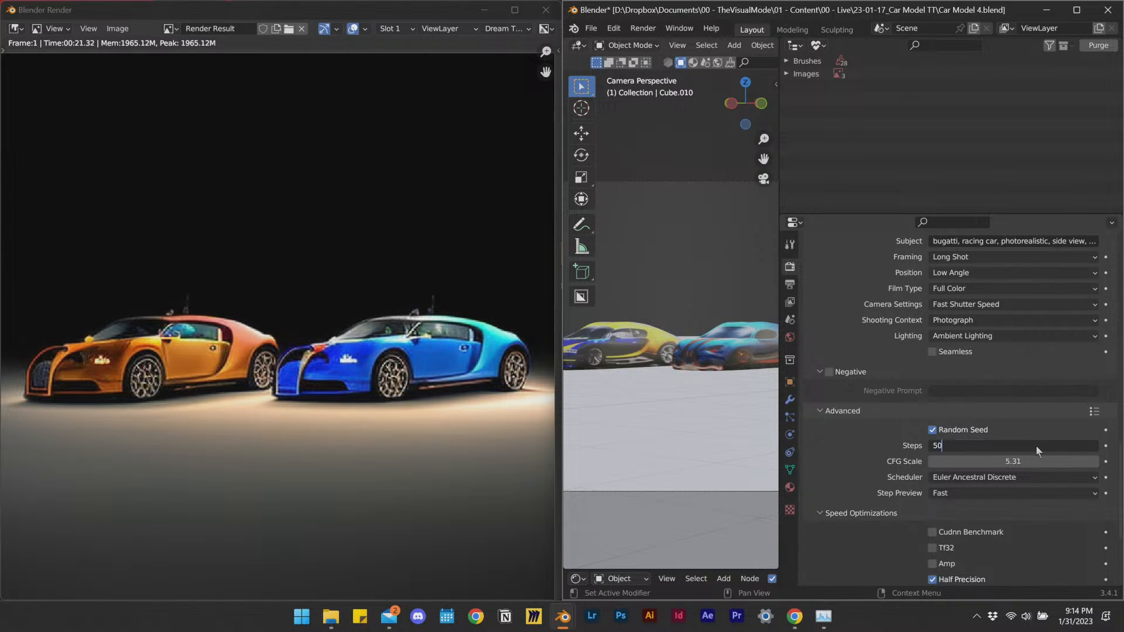
key("Return")
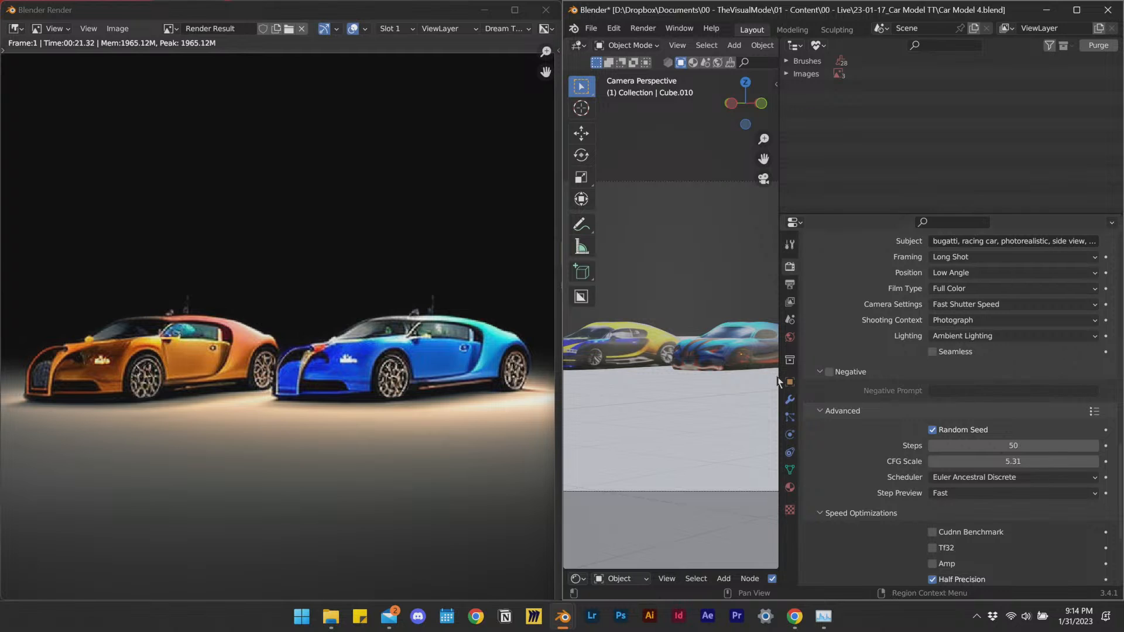
Save the file, narrow the Properties editor to uncover both cars in the viewport, and render the image again.
key("ctrl+s")
left_click_drag(778, 378, 929, 427)
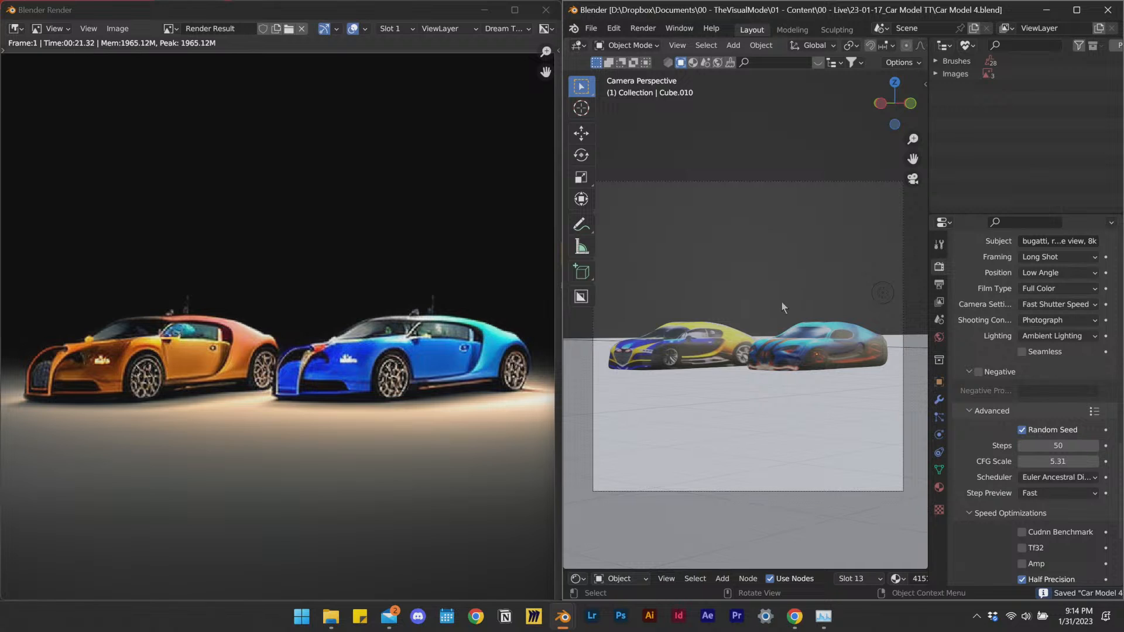
key("z")
left_click(760, 436)
left_click(643, 28)
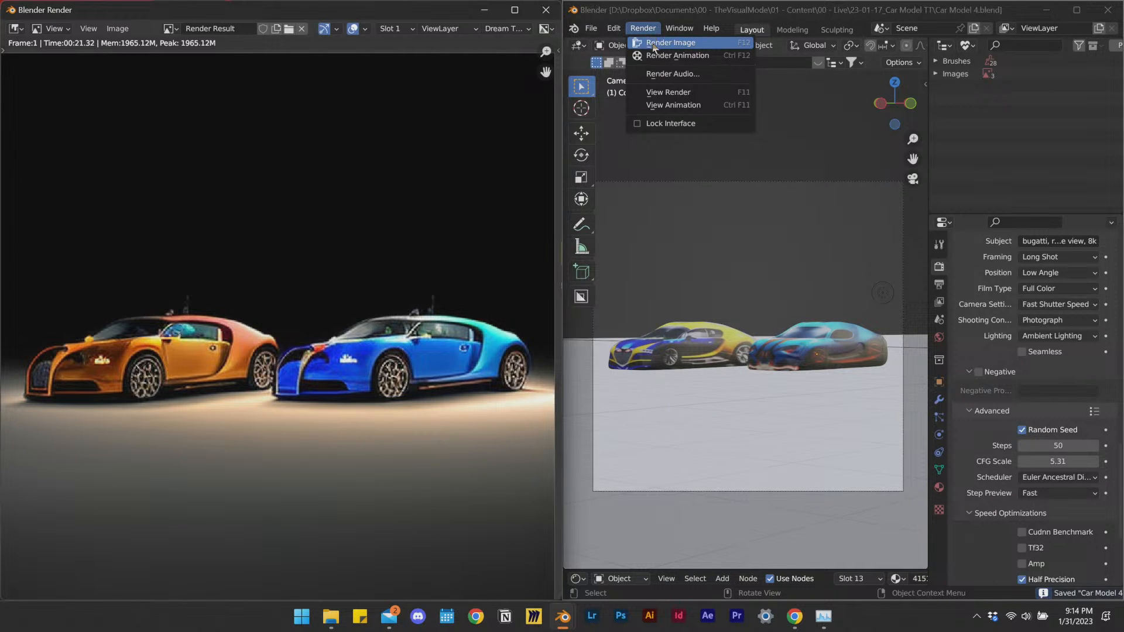
left_click(668, 42)
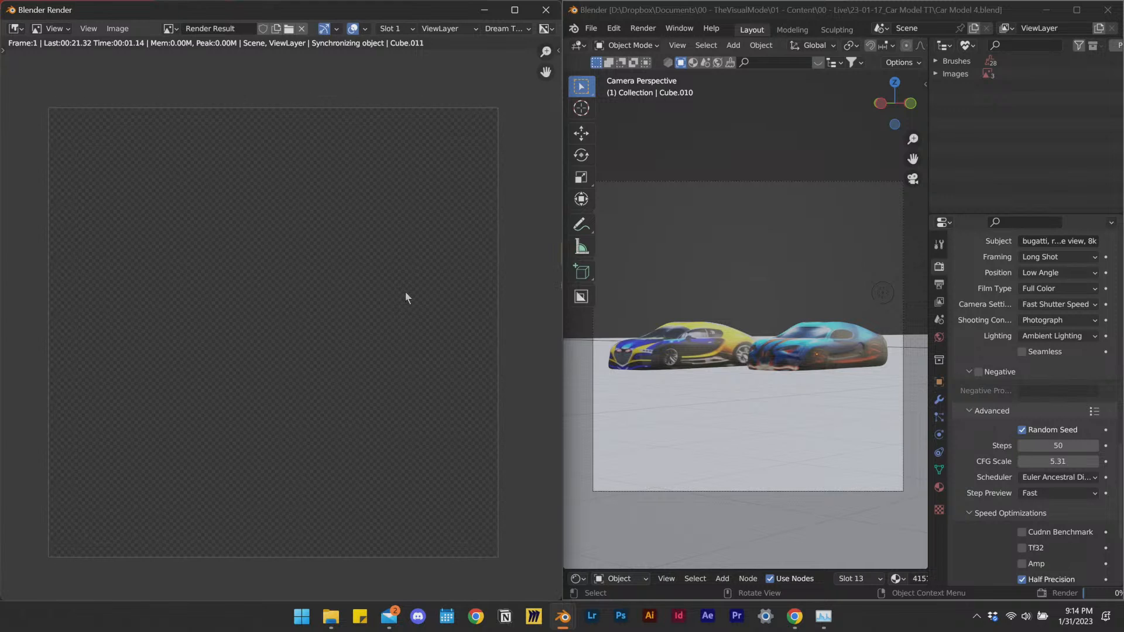
scroll(976, 457, "up", 2)
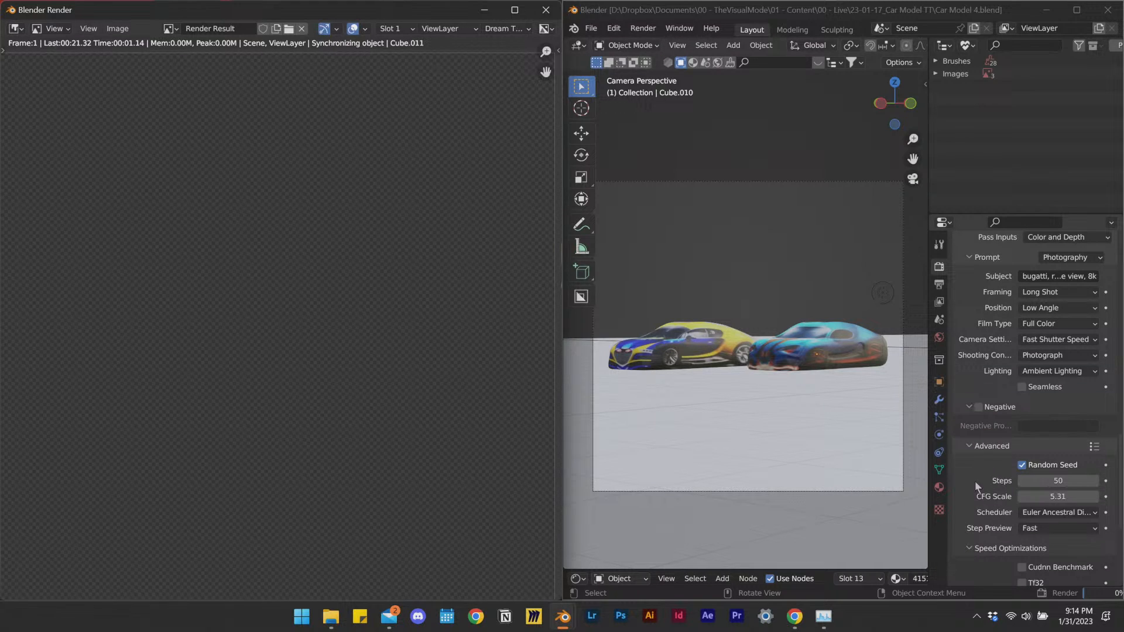
scroll(974, 478, "up", 1)
scroll(987, 495, "up", 1)
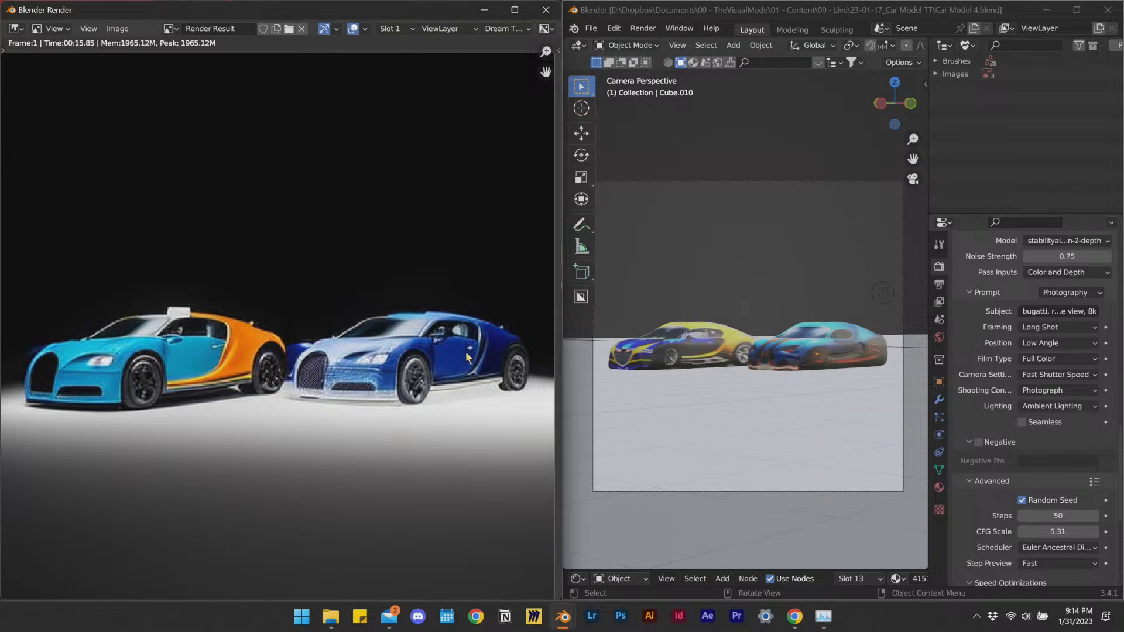
scroll(466, 357, "down", 1)
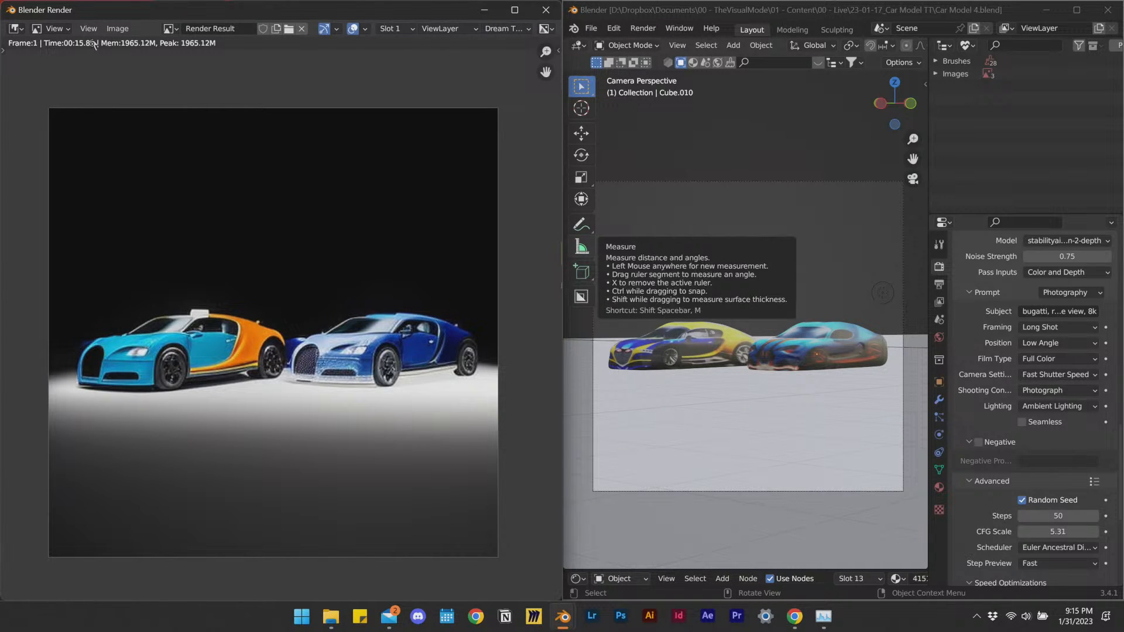
left_click(117, 29)
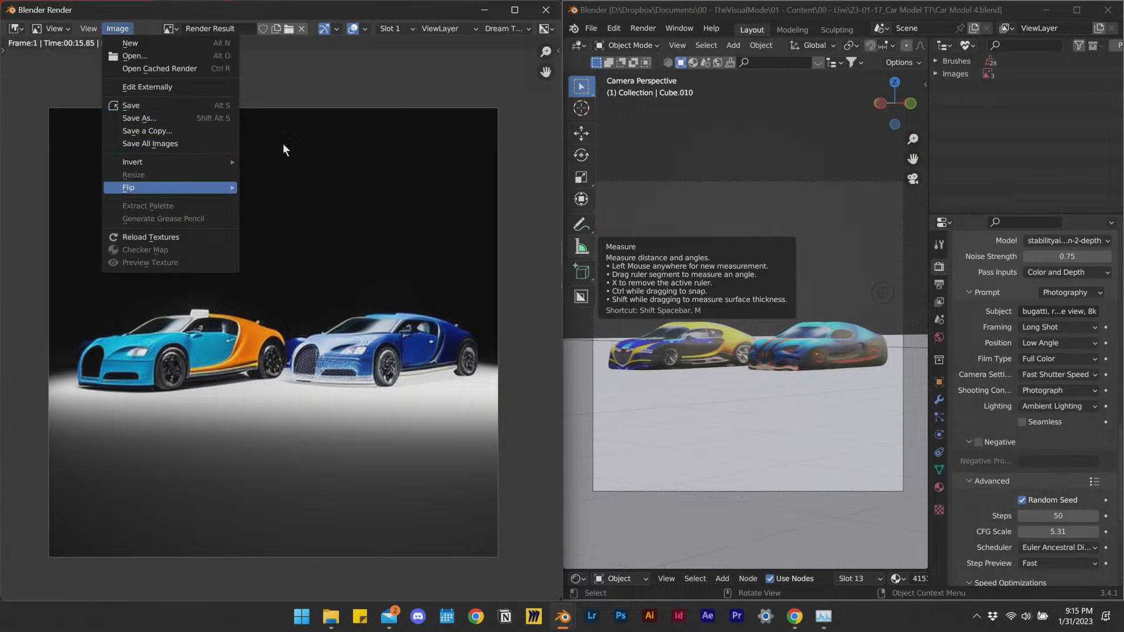
Turn off the random seed for the Dream Textures render, set the seed to 56 and render the image.
left_click(1022, 502)
scroll(1041, 516, "down", 2)
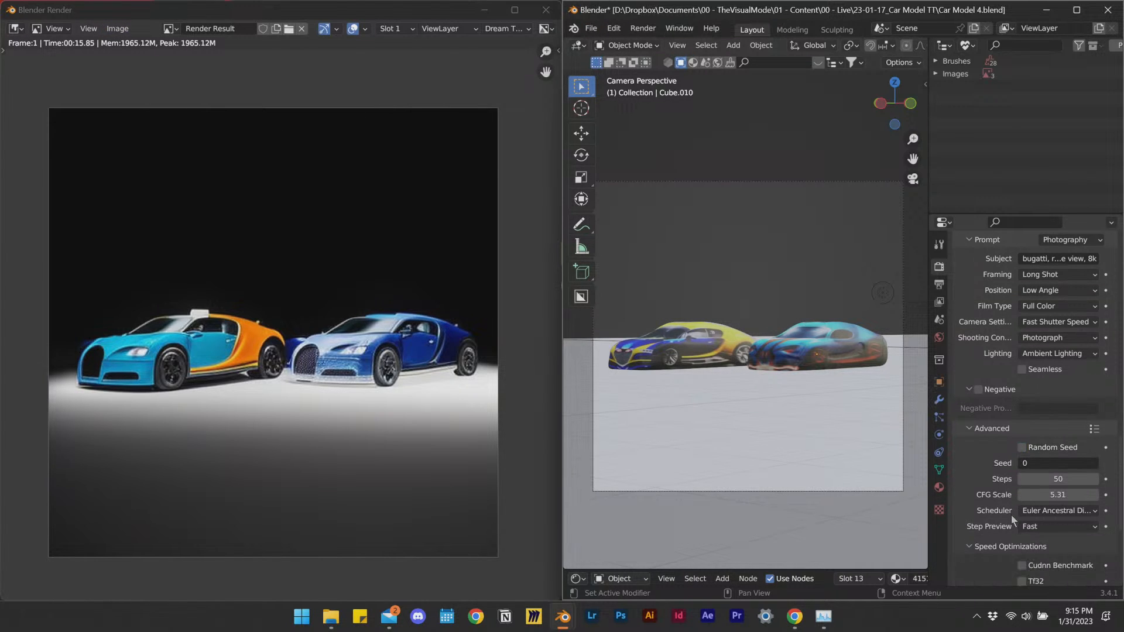
left_click(1036, 465)
type("56")
key("Return")
left_click(643, 28)
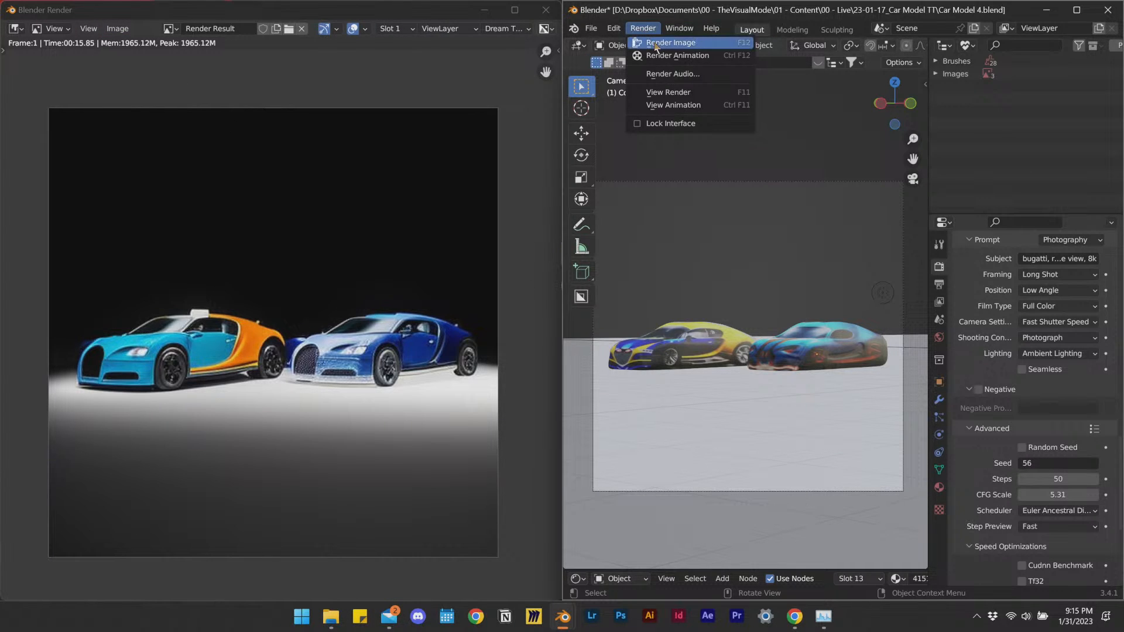
left_click(673, 41)
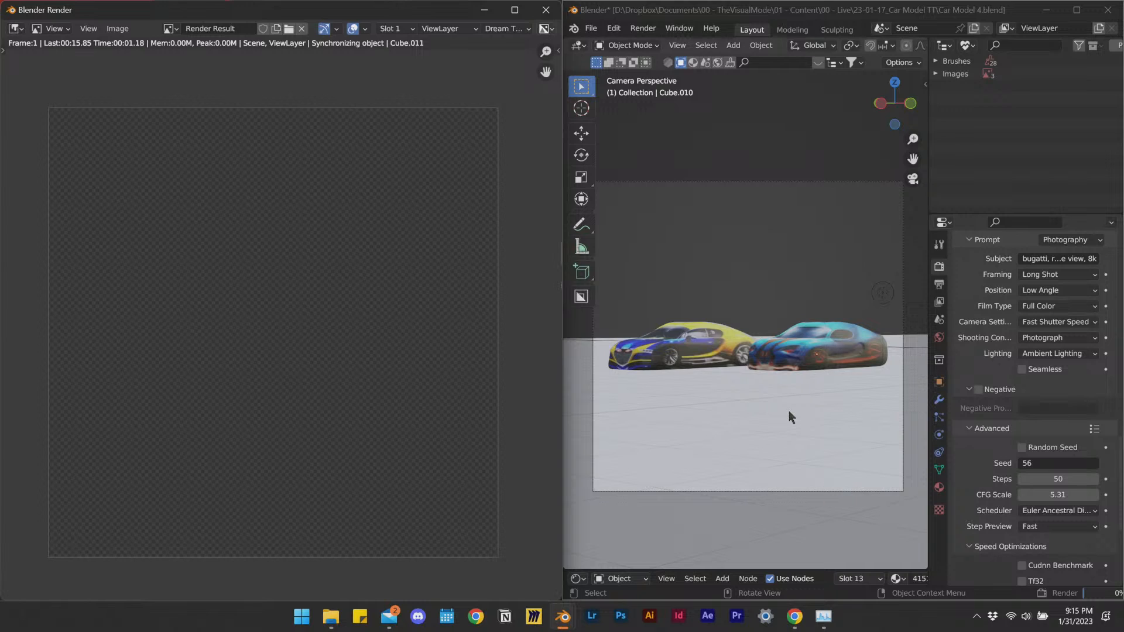
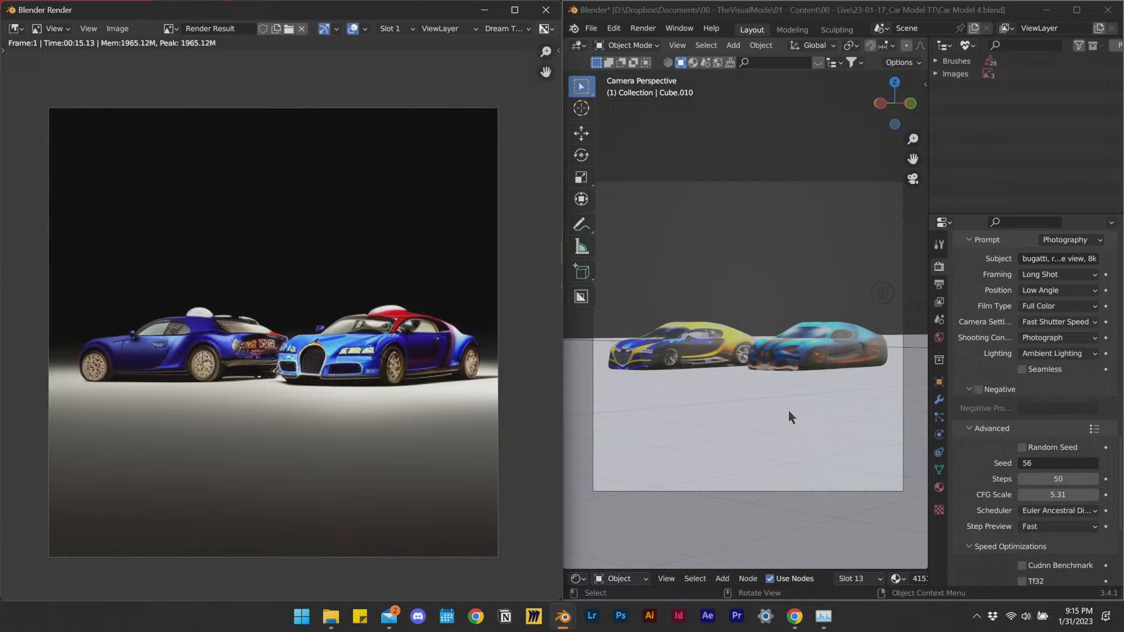
Examine the new render of both cars up close and review the Dream Textures render settings.
scroll(363, 316, "up", 7)
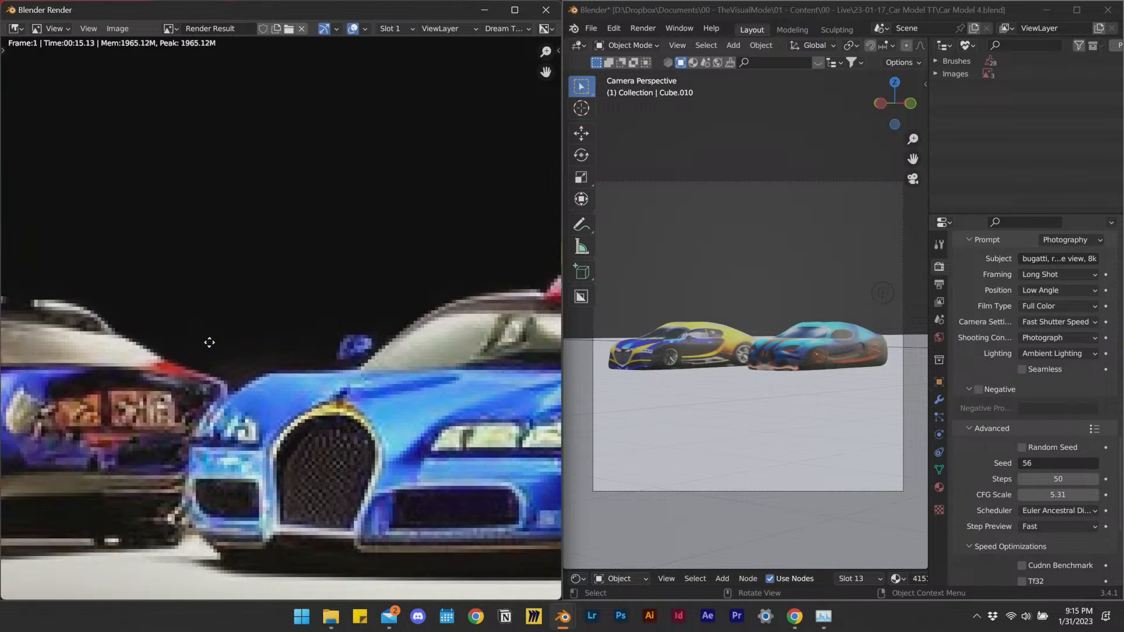
scroll(338, 293, "down", 4)
scroll(338, 292, "down", 3)
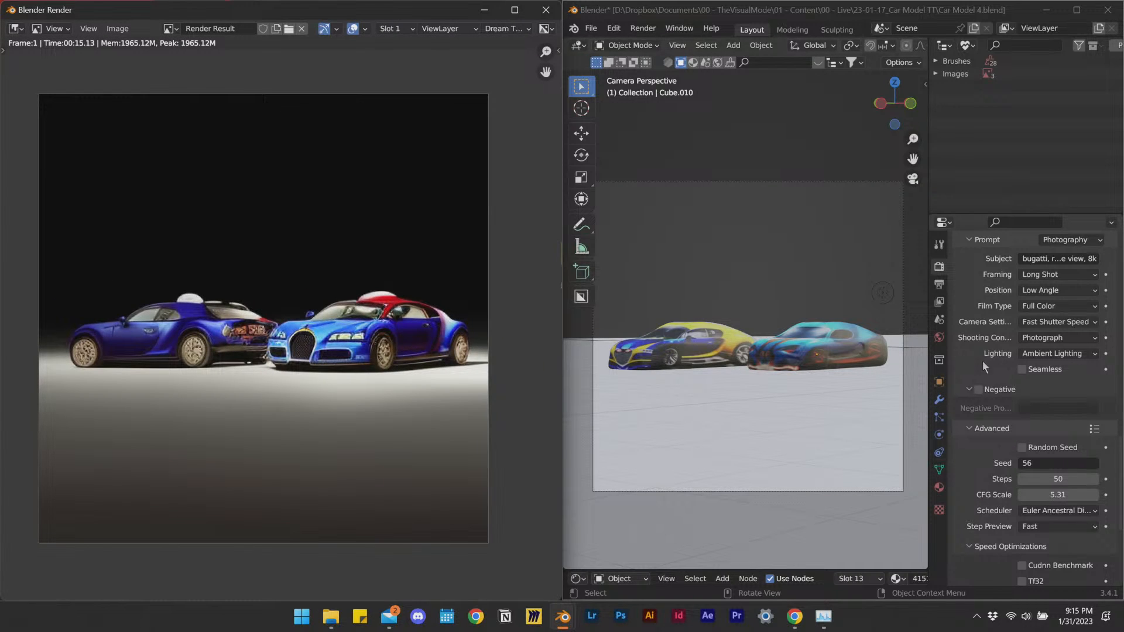
scroll(1028, 457, "down", 2)
scroll(1006, 468, "down", 5)
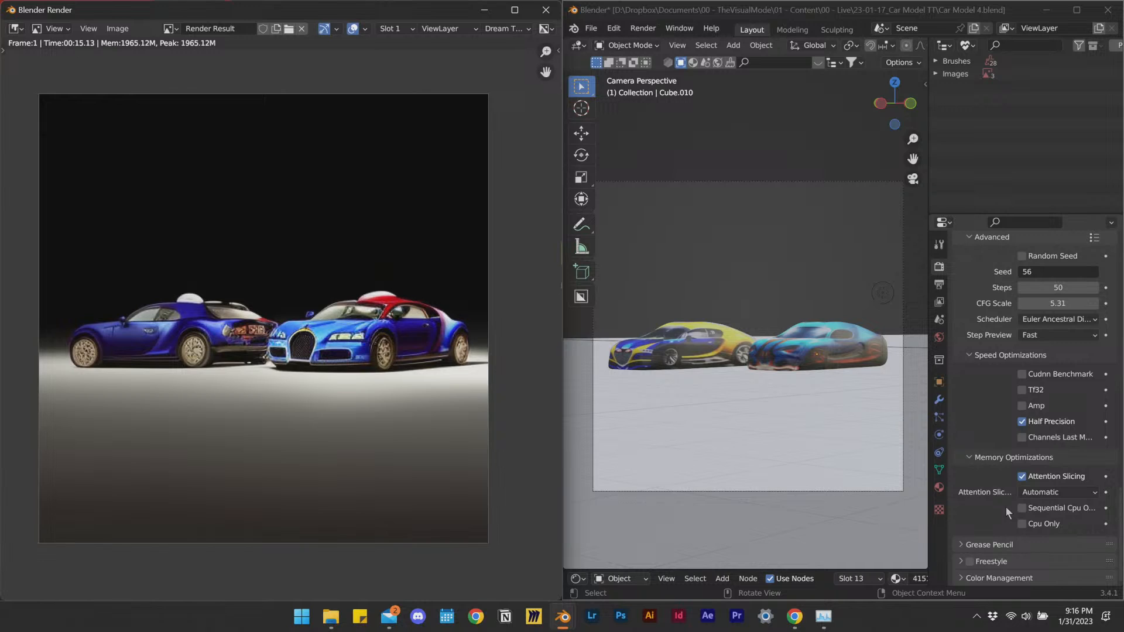
scroll(1007, 436, "up", 4)
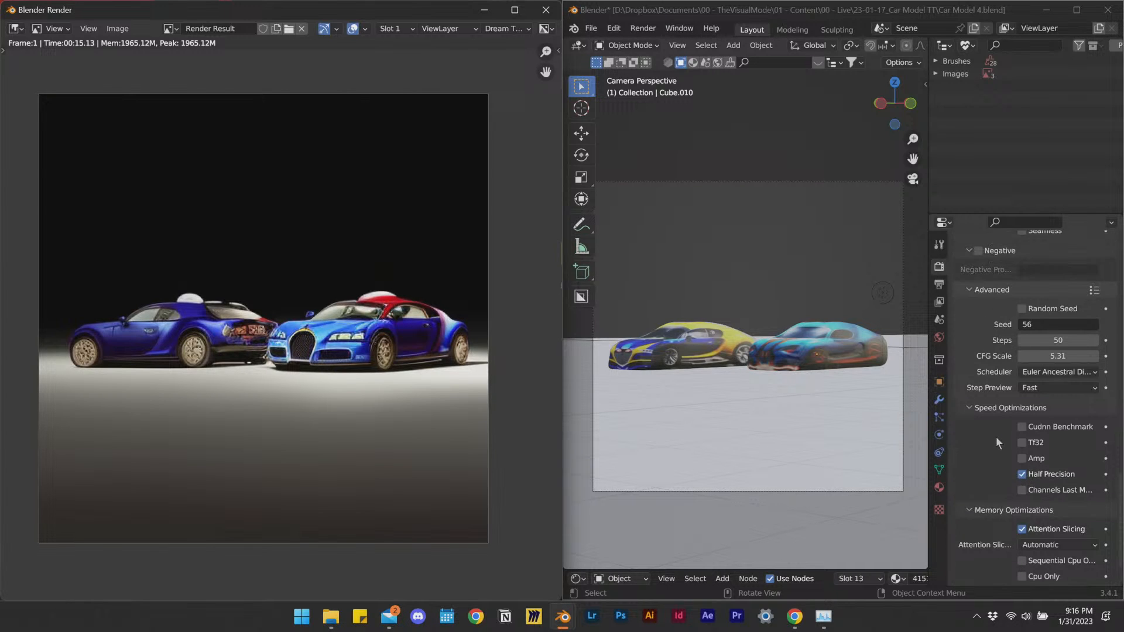
left_click(1050, 441)
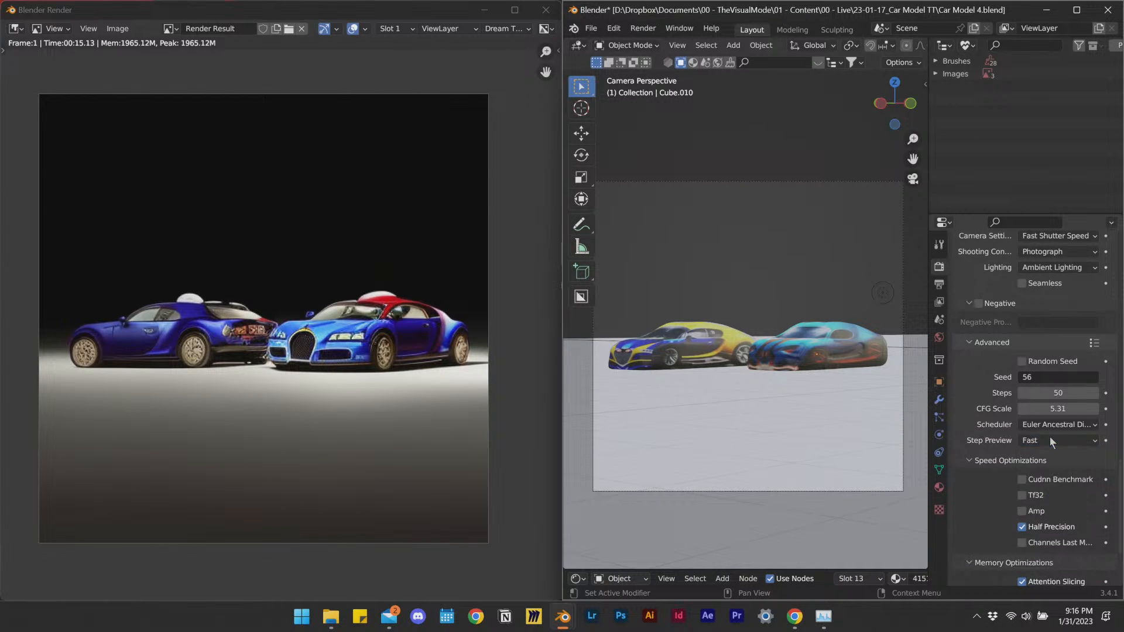
left_click(1050, 440)
scroll(975, 452, "up", 5)
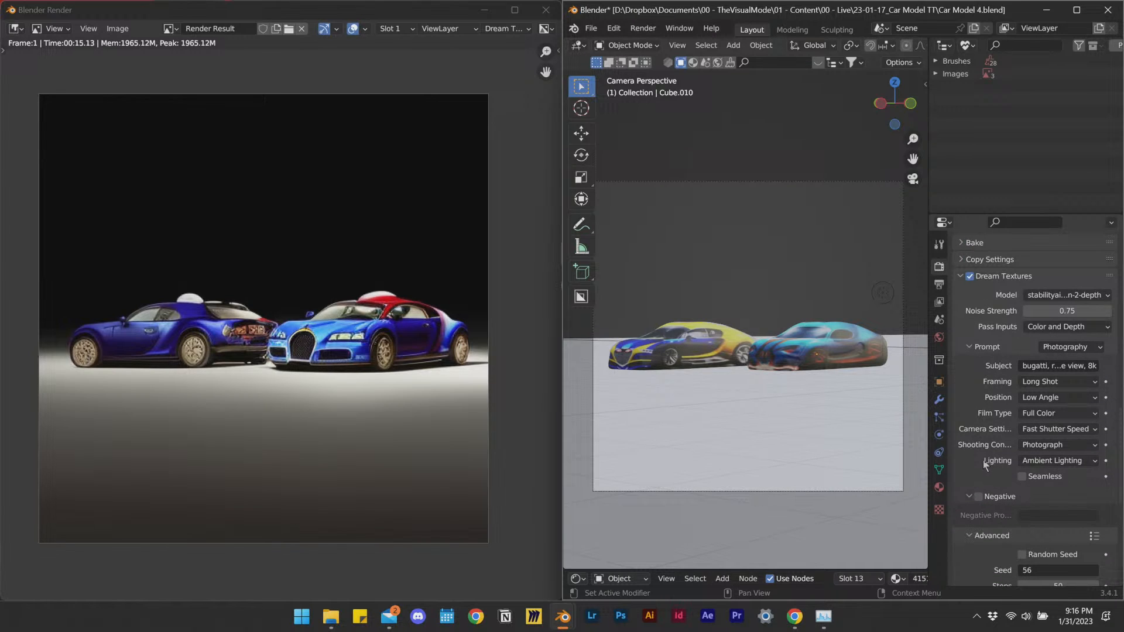
Review the Dream Texture Projection settings in the viewport against the Dream Textures render settings, down to the memory optimizations.
scroll(985, 465, "up", 2)
scroll(992, 532, "up", 4)
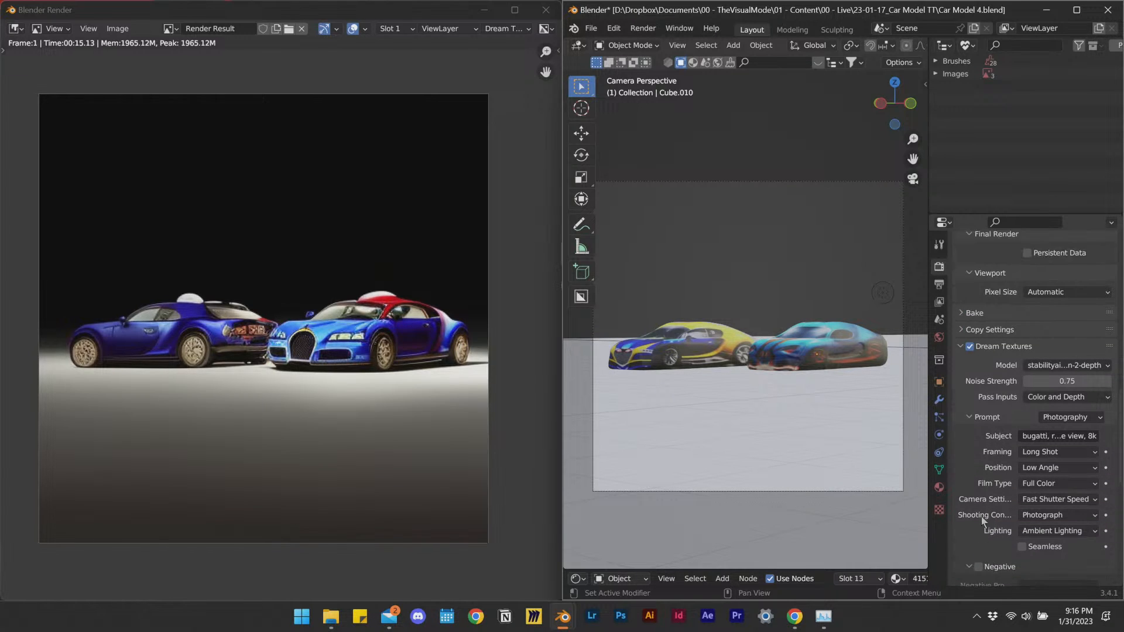
key("n")
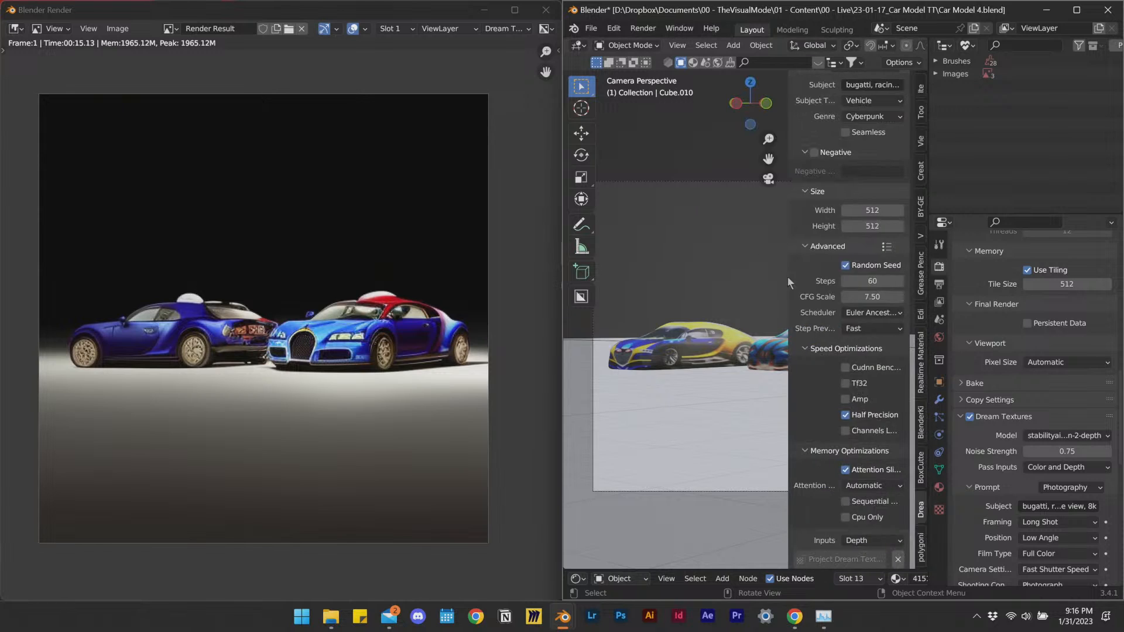
scroll(856, 433, "down", 3)
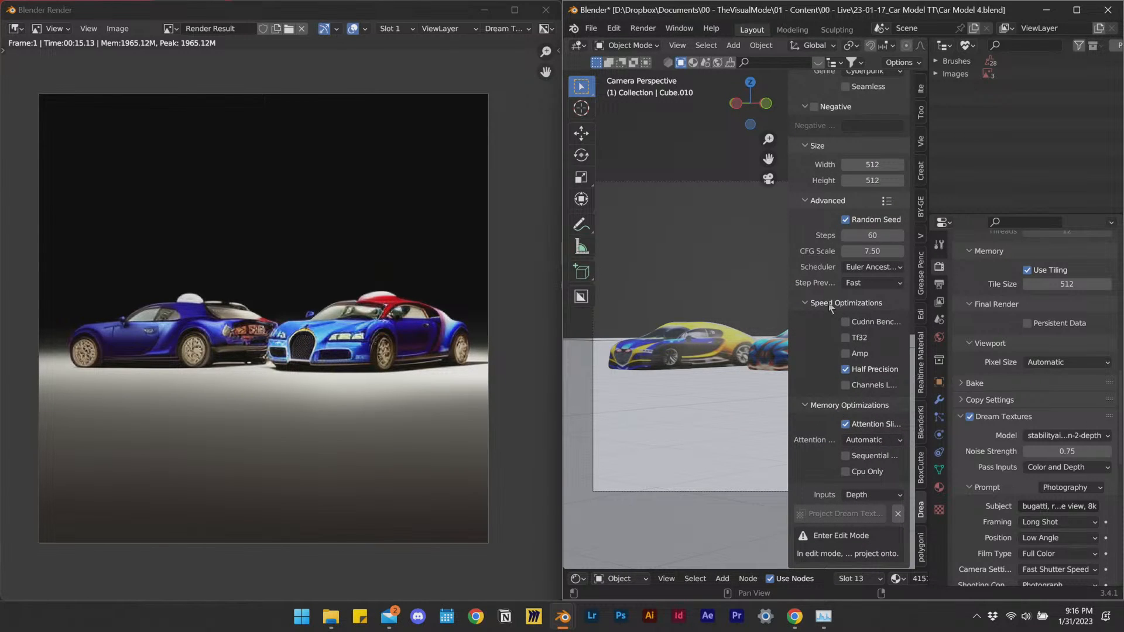
scroll(833, 310, "up", 4)
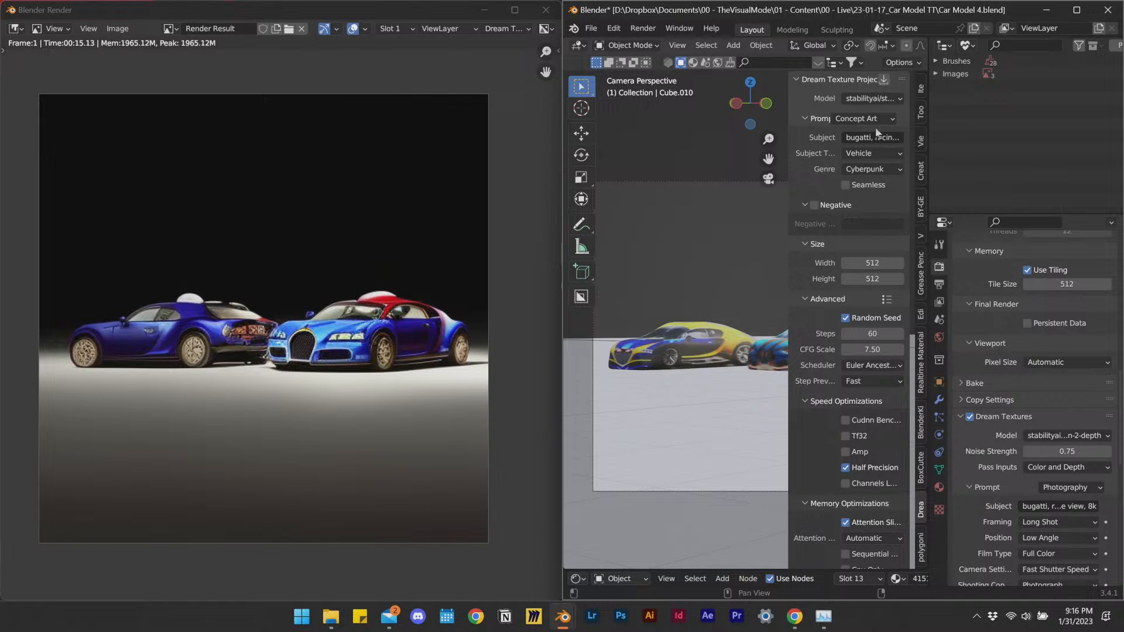
scroll(993, 447, "down", 10)
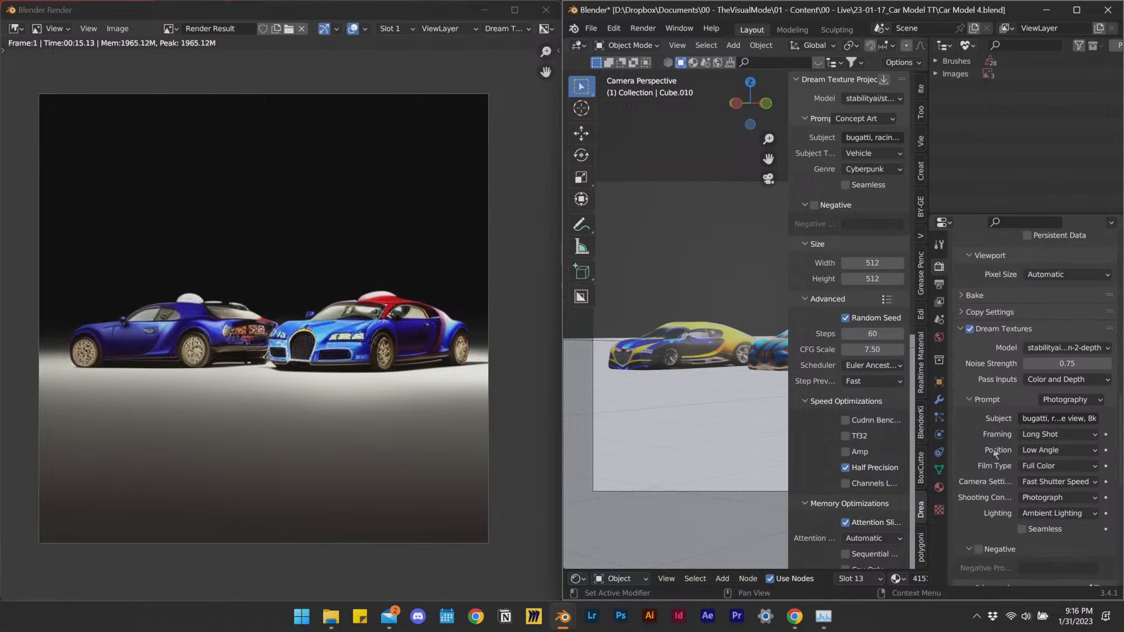
scroll(993, 500, "down", 7)
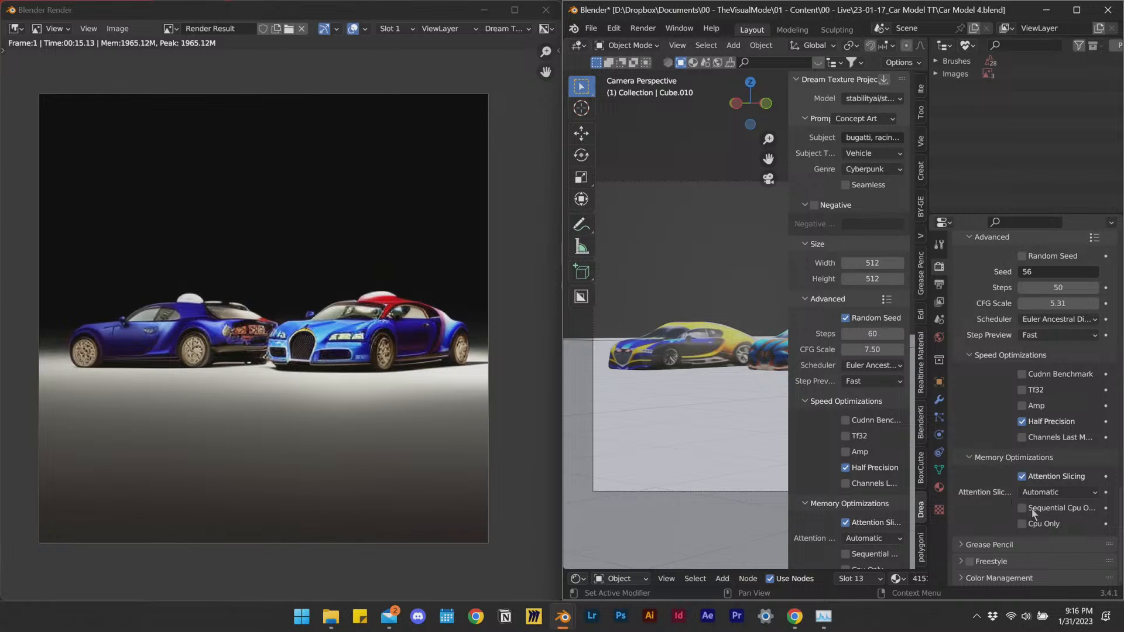
Save the file, start saving the render image, and create a folder named "23_01_31 -" inside the 00 - Live folder.
key("ctrl+s")
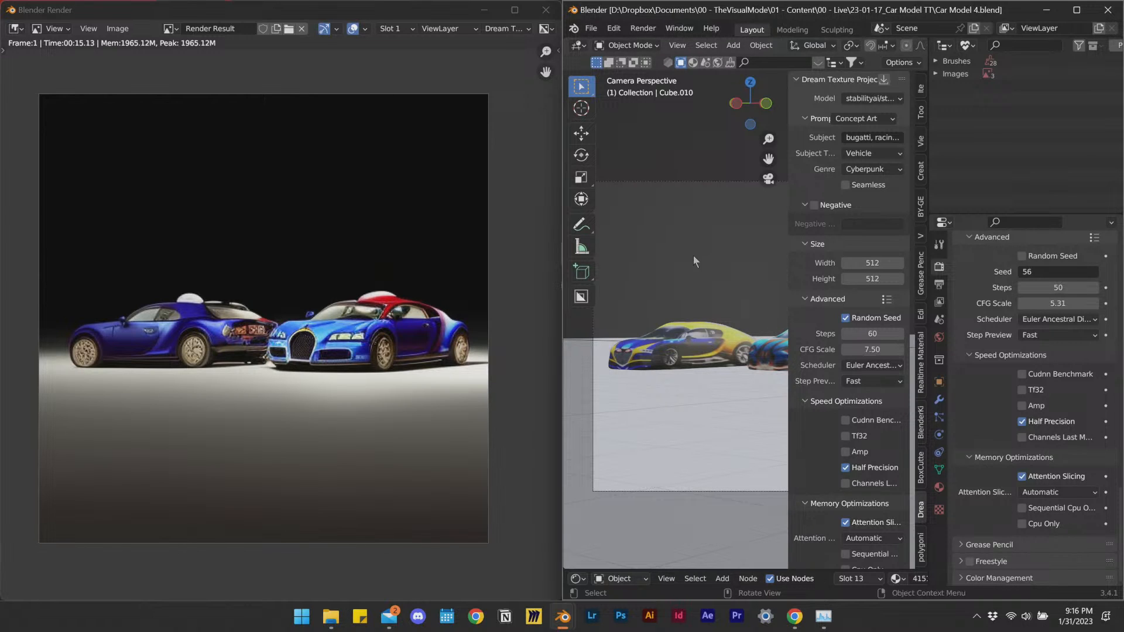
left_click(117, 28)
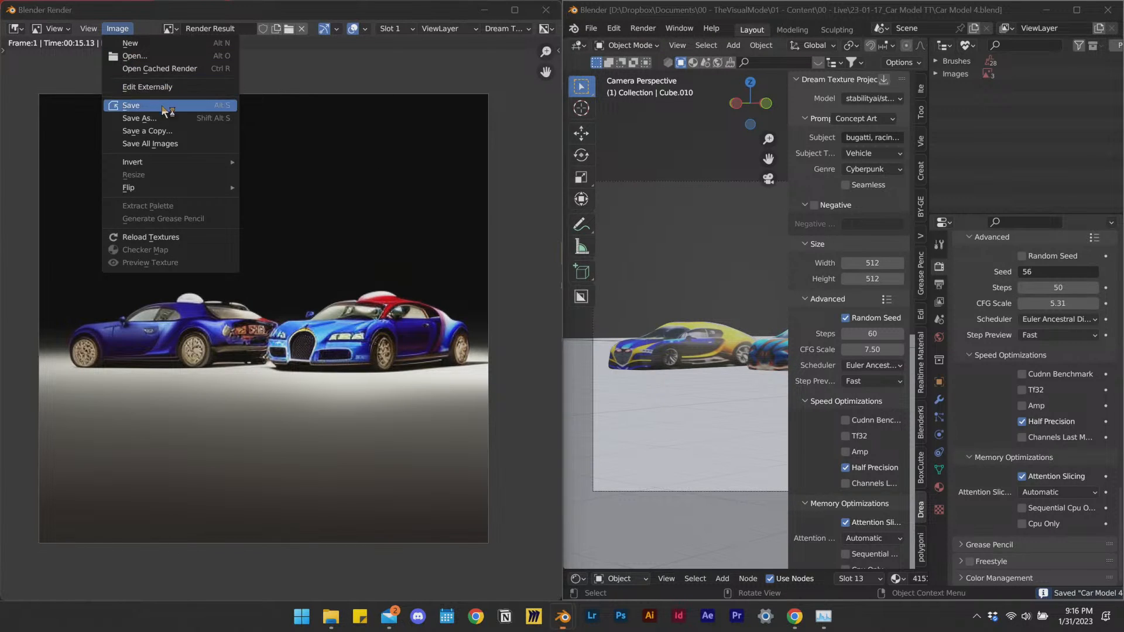
left_click(161, 106)
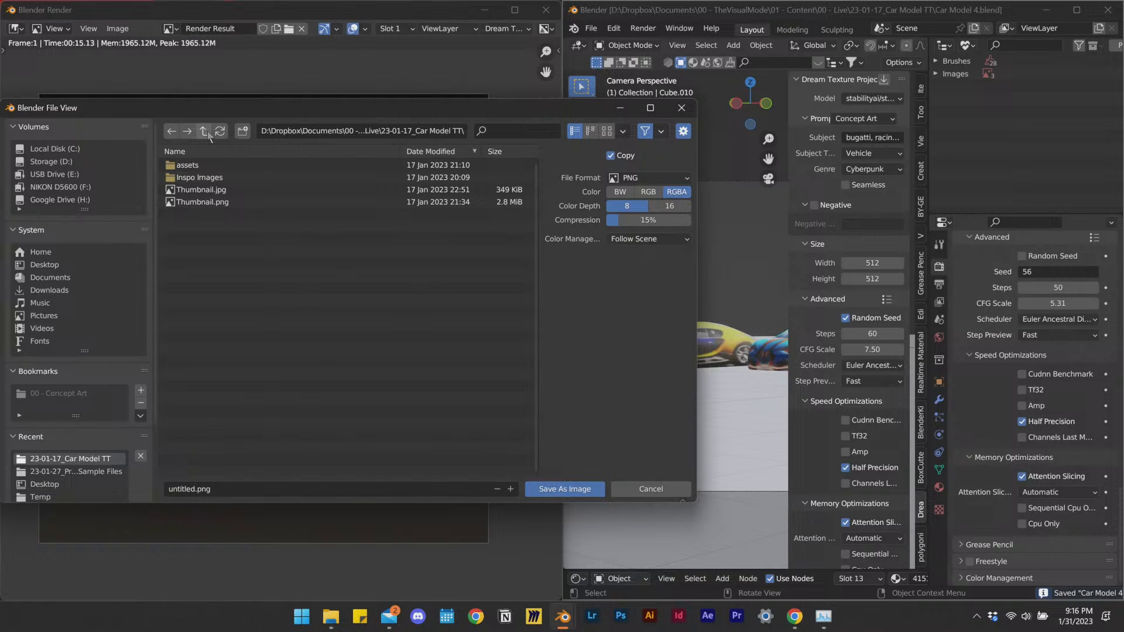
left_click(206, 131)
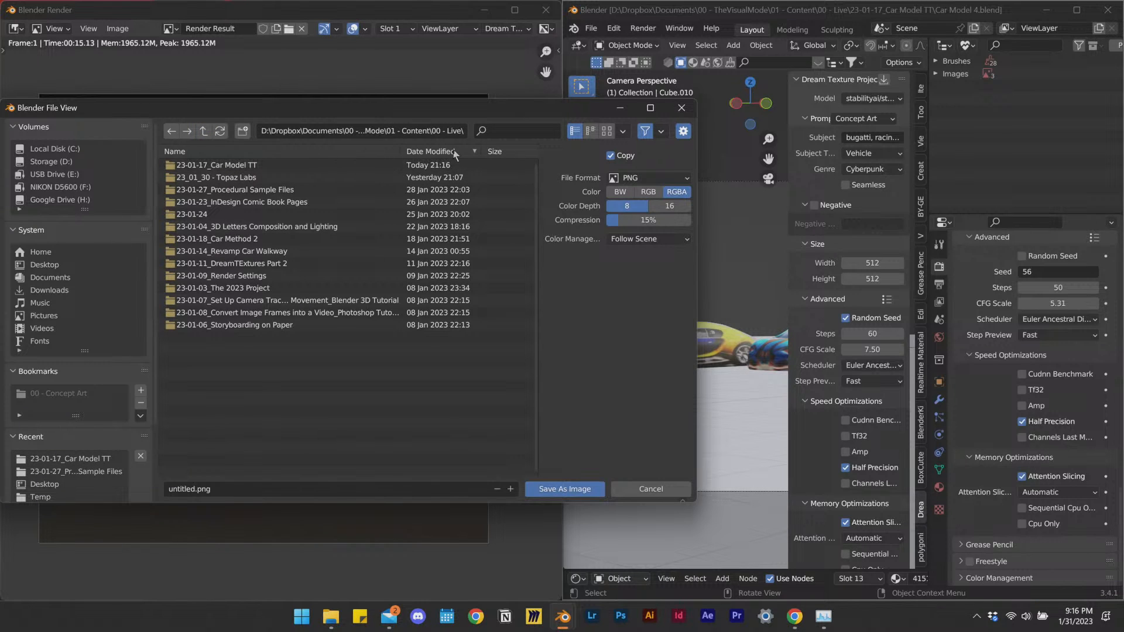
left_click(390, 151)
left_click(390, 152)
right_click(321, 393)
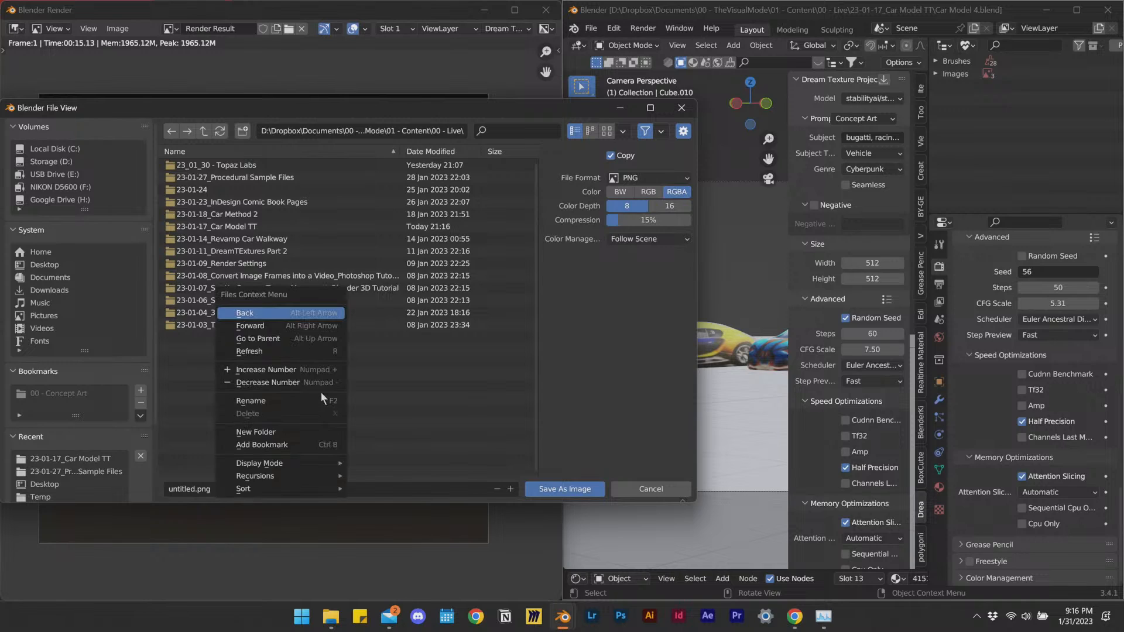
left_click(300, 430)
type("23_01_31 -")
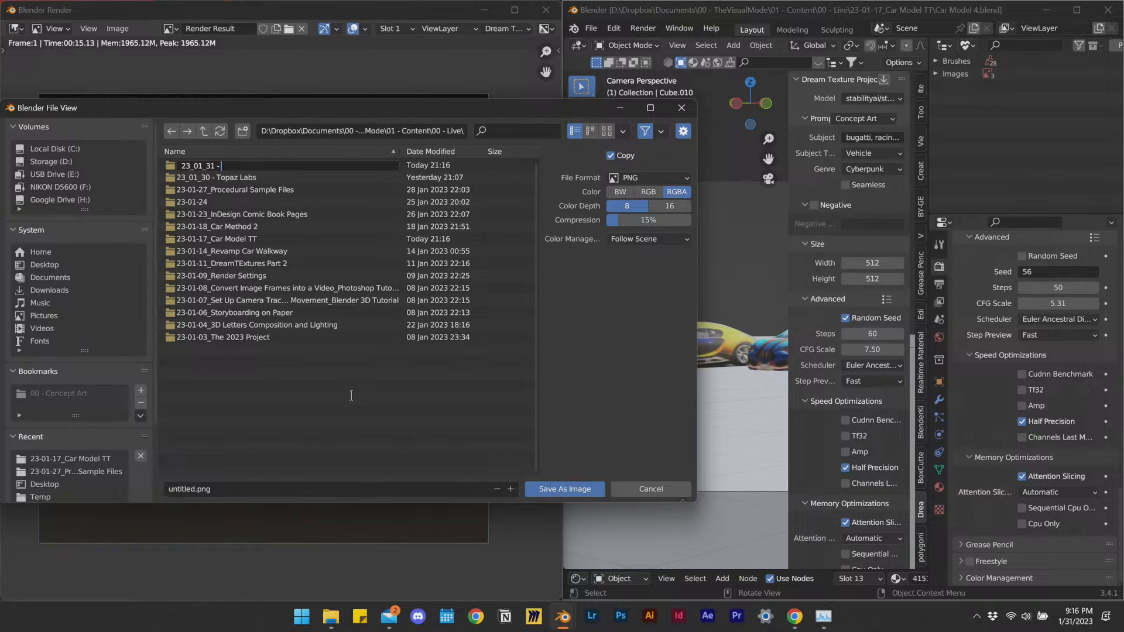
key("Return")
Save the render as "AI render" in PNG format inside the new "23_01_31 -" folder.
double_click(230, 166)
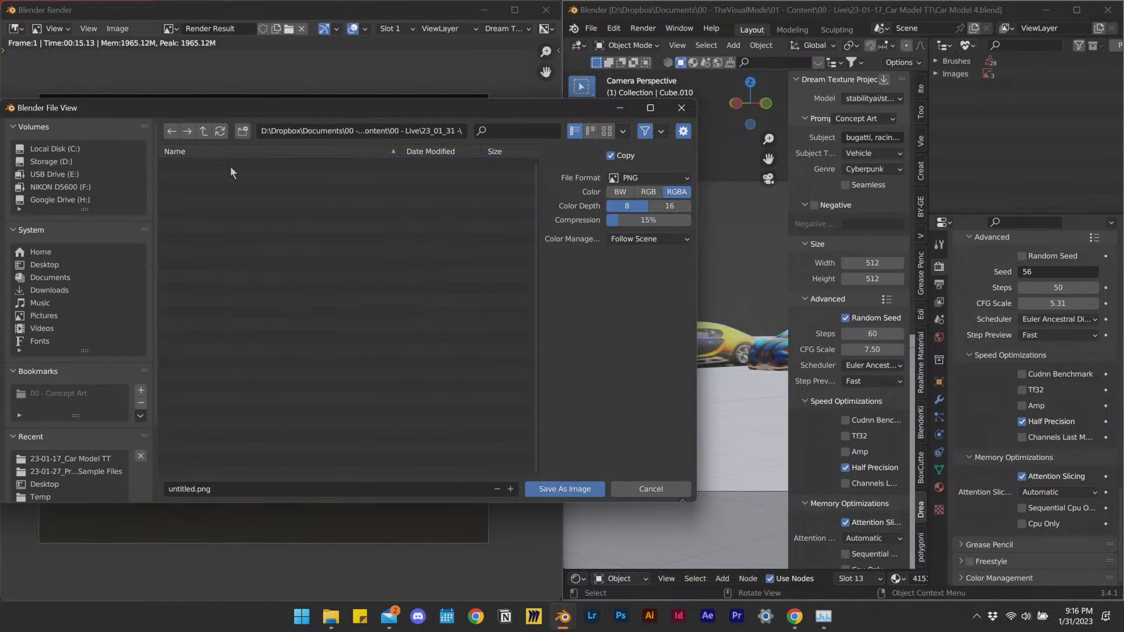
left_click(327, 489)
type("AI render")
left_click(579, 490)
Find and launch Topaz Photo AI.
key("super")
type("topaz Photo AI")
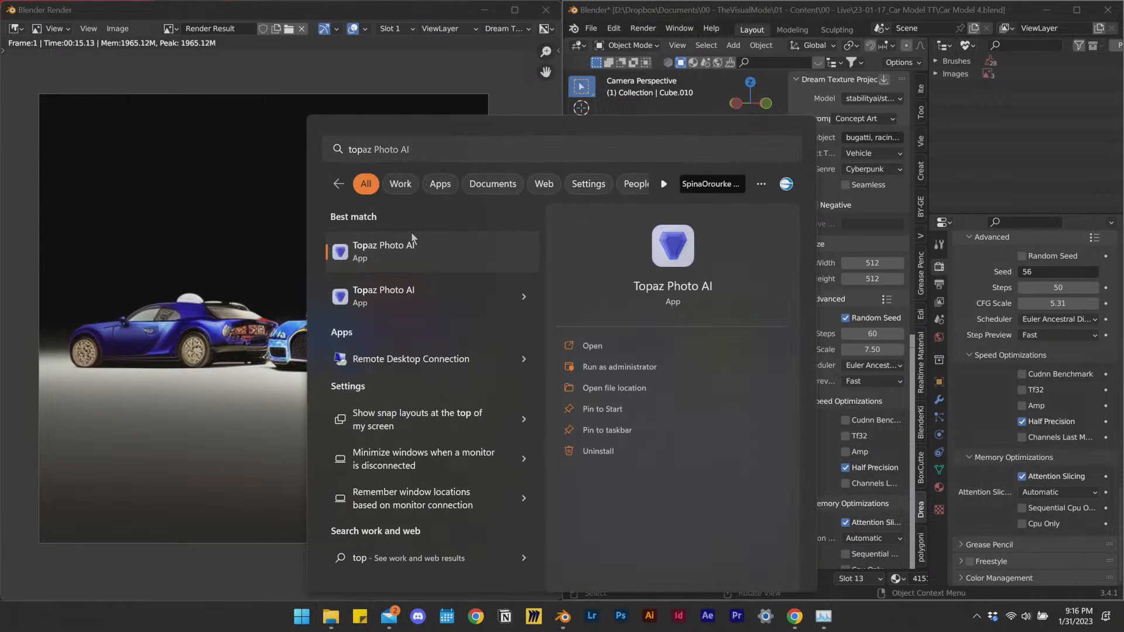
left_click(412, 241)
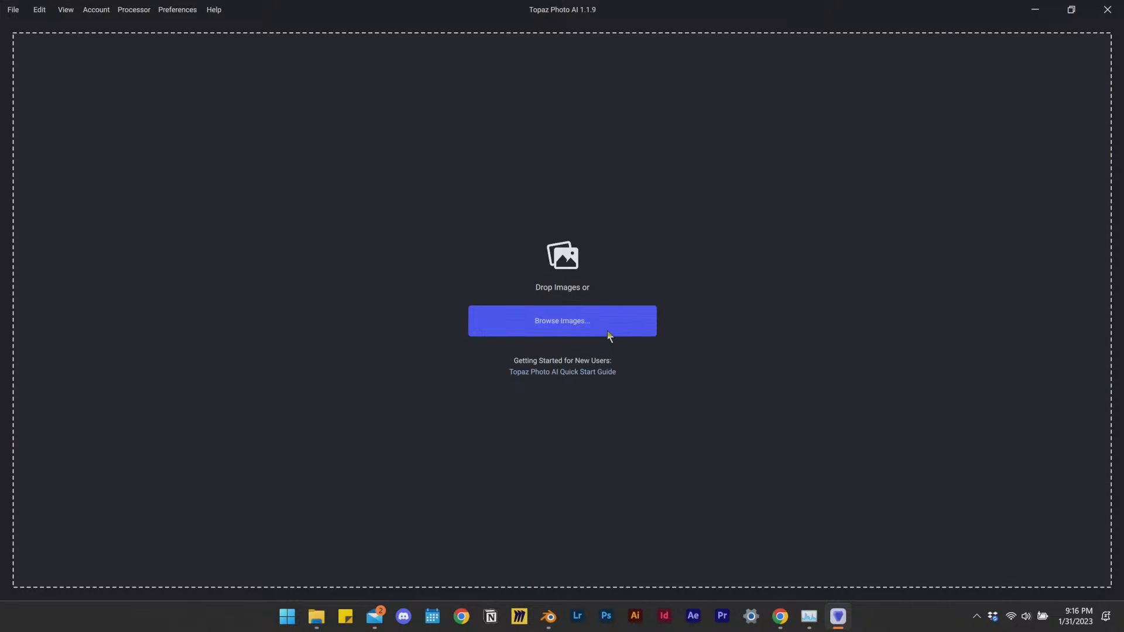
Switch to File Explorer and open the file location of the recent Car Model 4.blend.
left_click(317, 617)
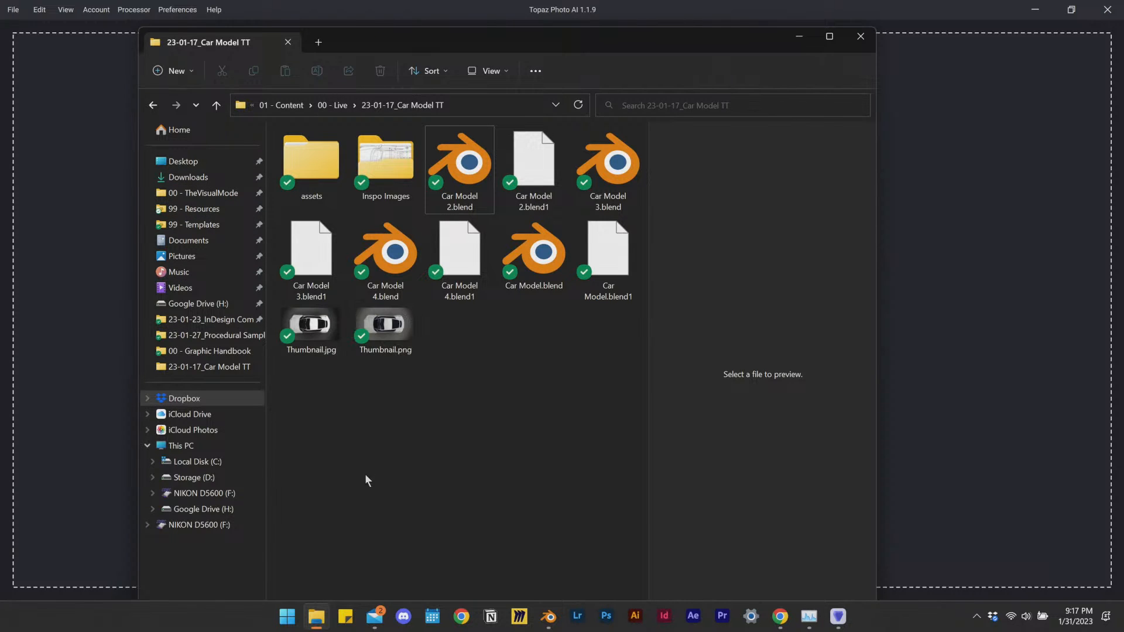
left_click(176, 130)
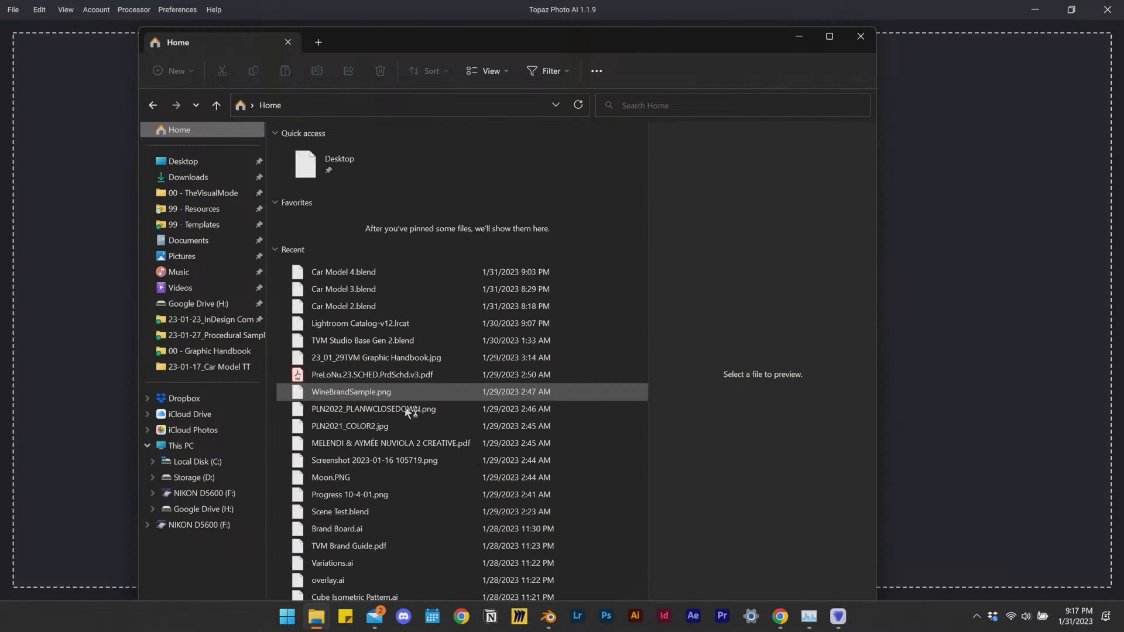
scroll(409, 402, "down", 3)
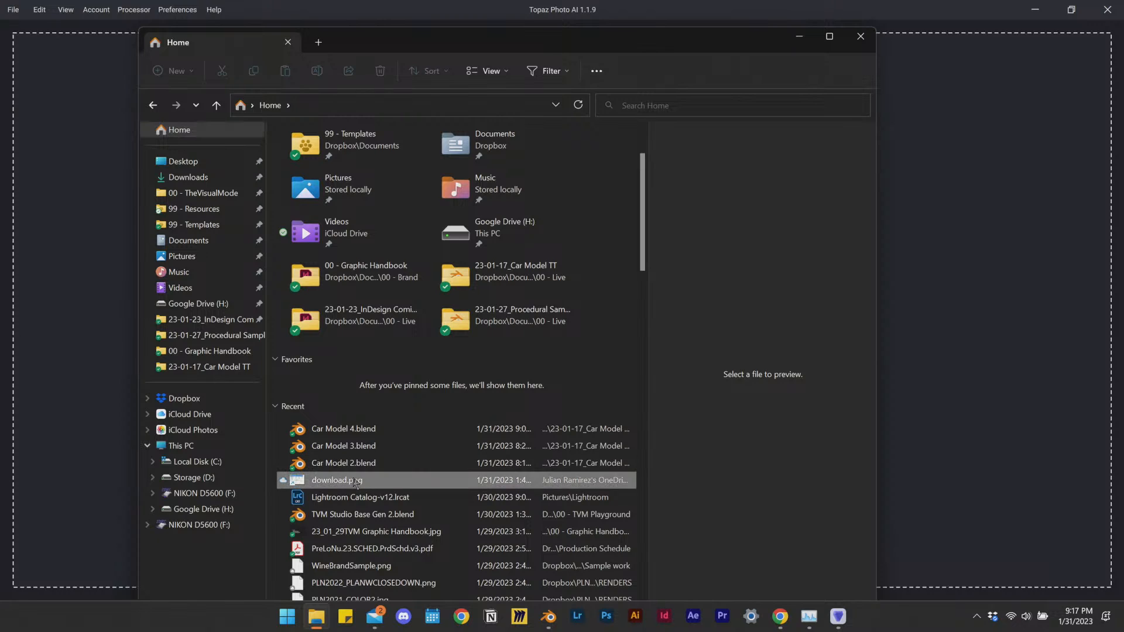
left_click(363, 433)
right_click(376, 434)
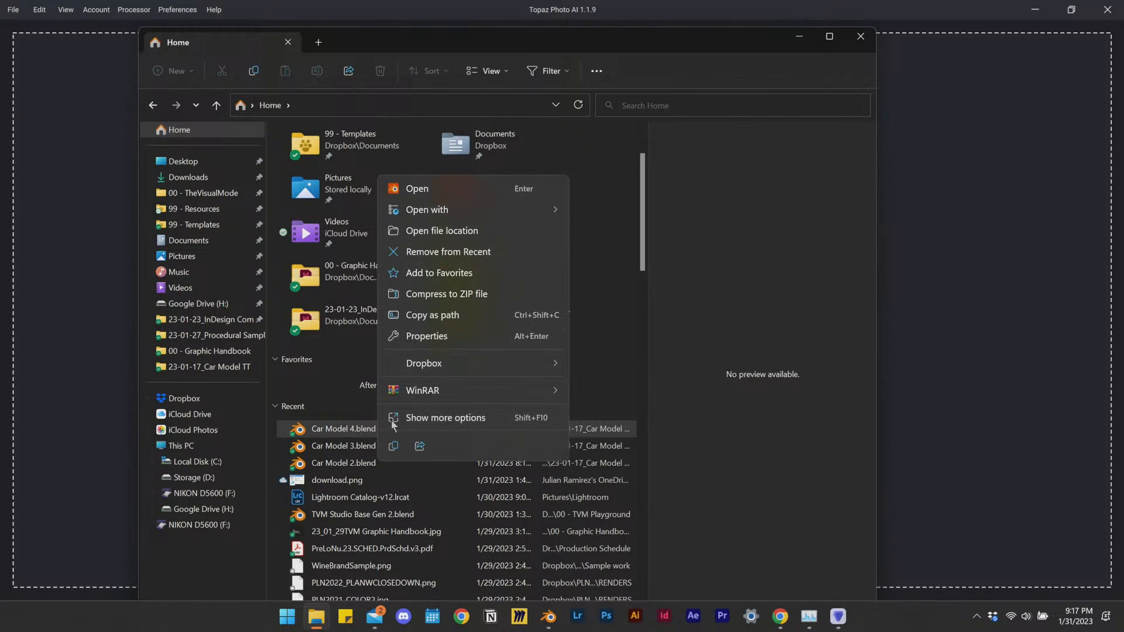
left_click(413, 232)
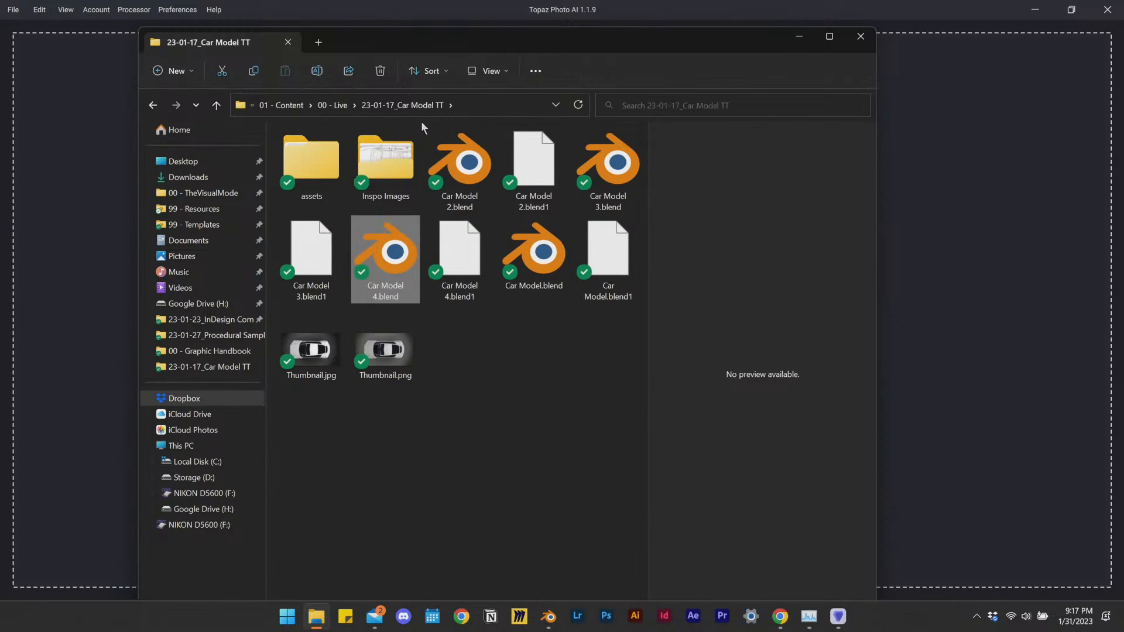
Go up to 00 - Live, open the "23_01_31 -" folder, and load AI render.png into Topaz Photo AI.
left_click(334, 105)
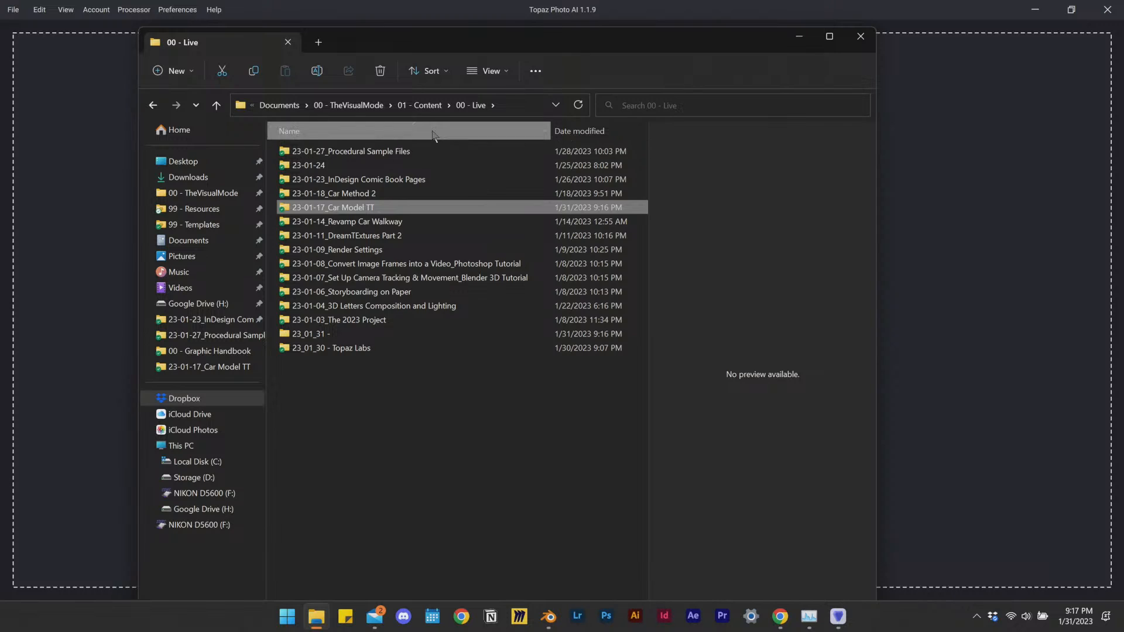
left_click(386, 131)
left_click(398, 166)
double_click(397, 167)
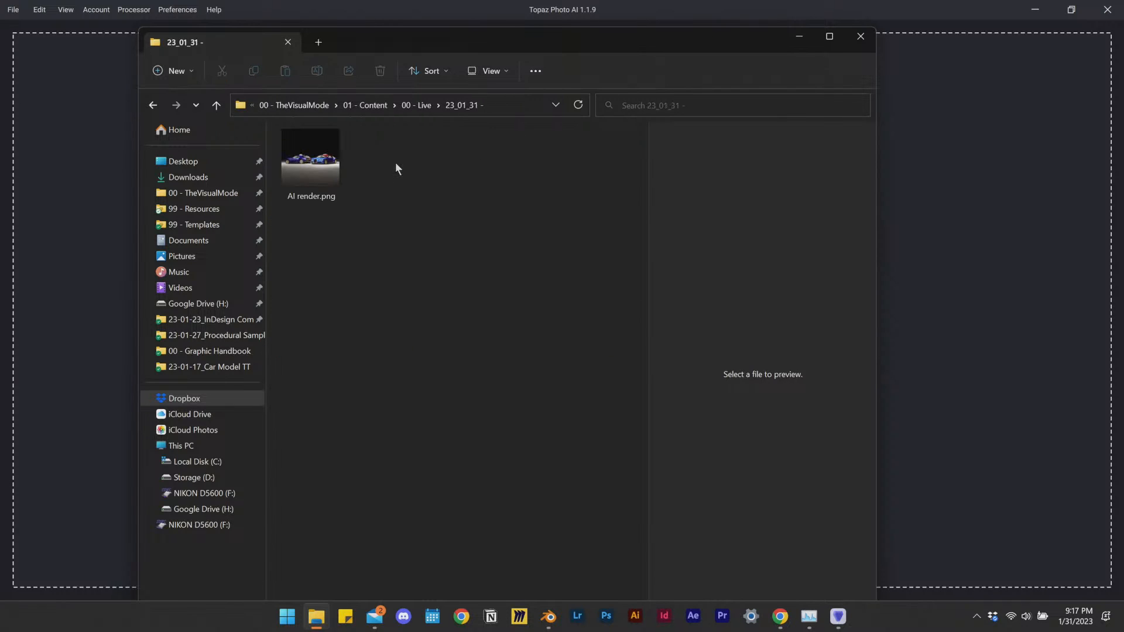
left_click(296, 177)
left_click_drag(314, 171, 990, 322)
left_click_drag(953, 281, 940, 282)
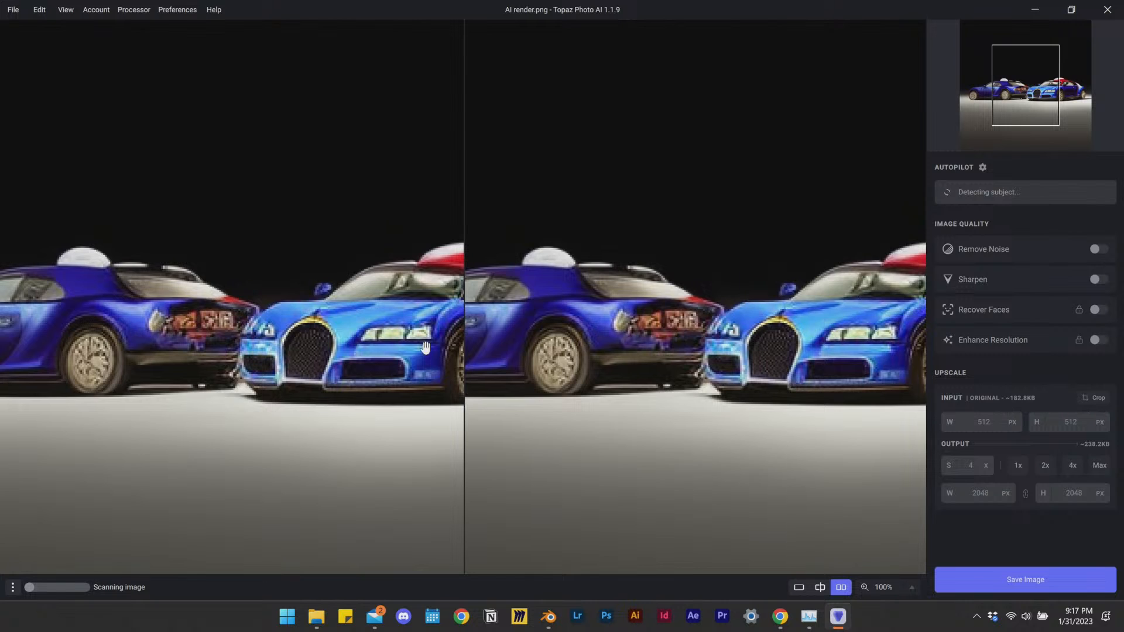
Examine both cars up close in the side-by-side preview, comparing the original with the enhanced image.
scroll(582, 326, "up", 4)
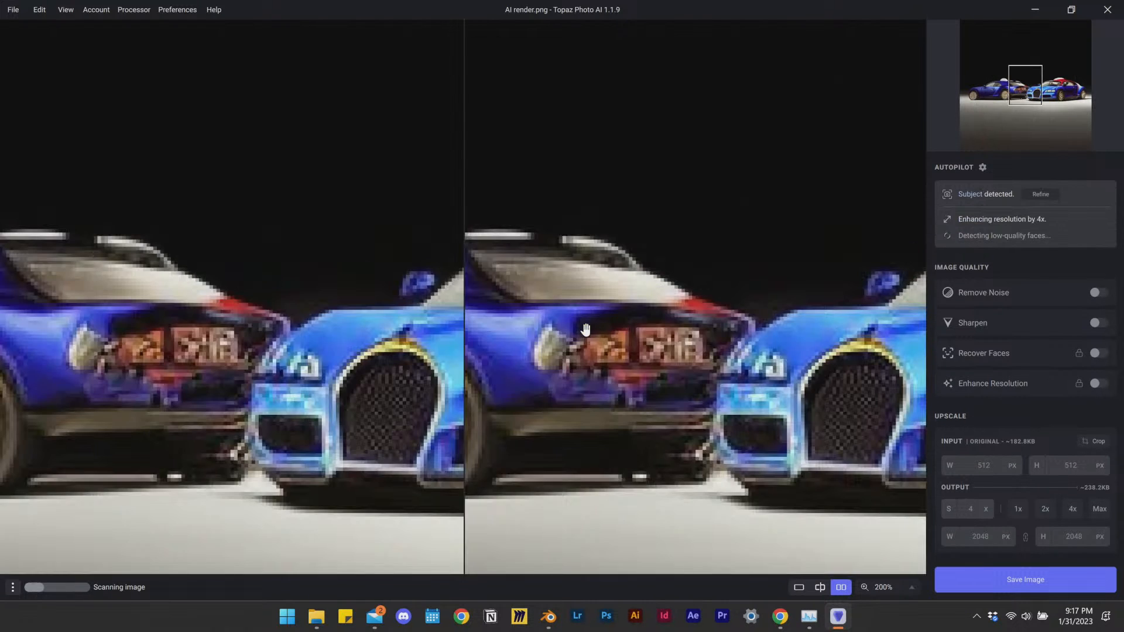
left_click_drag(712, 376, 662, 369)
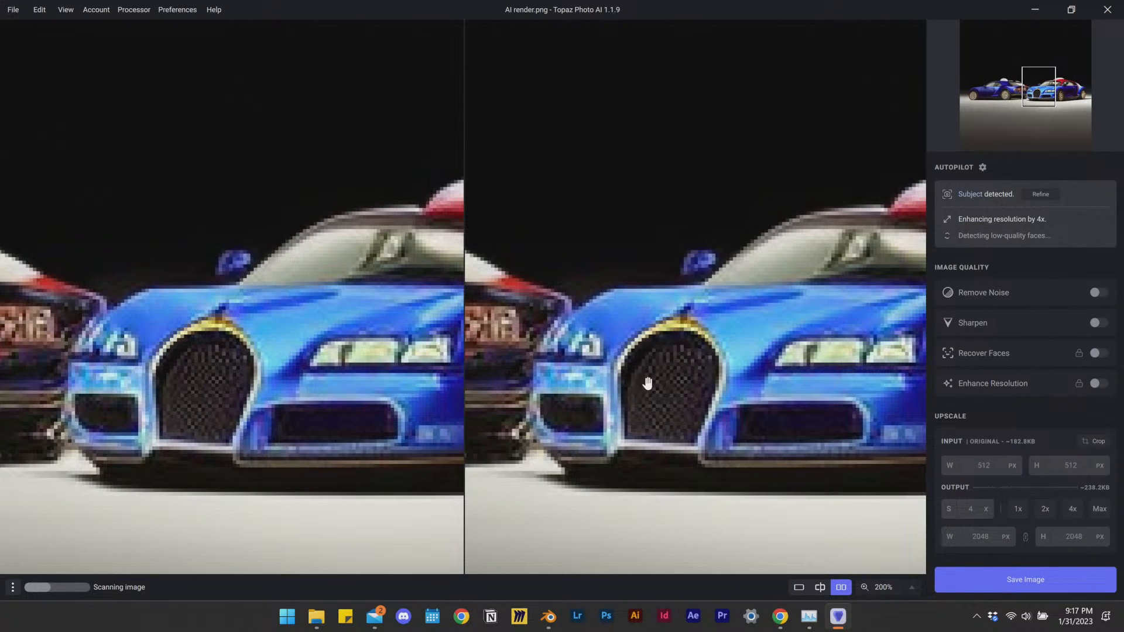
scroll(649, 384, "down", 4)
scroll(706, 316, "up", 4)
left_click_drag(705, 316, 774, 350)
scroll(774, 350, "down", 2)
scroll(779, 355, "up", 2)
left_click_drag(831, 383, 666, 337)
scroll(673, 340, "down", 1)
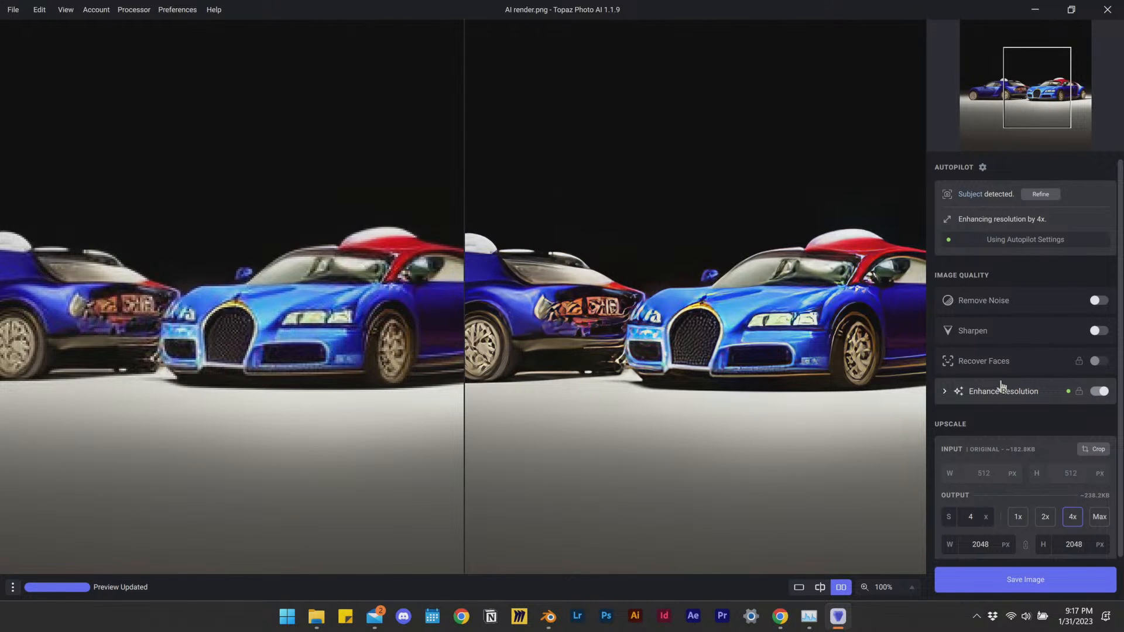
Set the upscale output to Max and enable Remove Noise.
left_click(1100, 517)
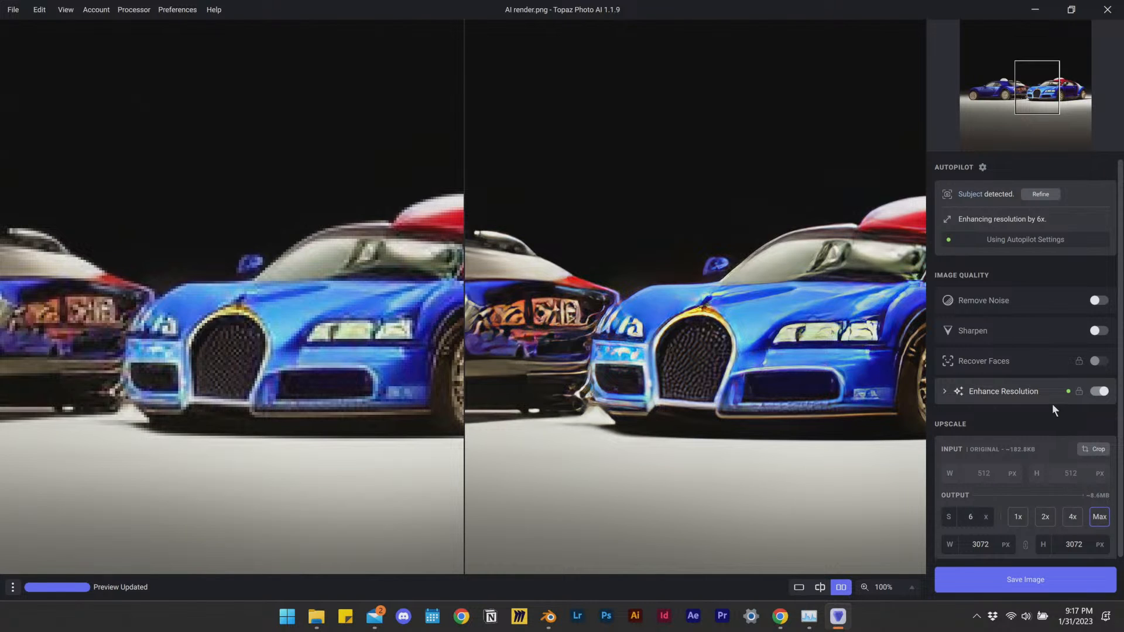
left_click(1096, 302)
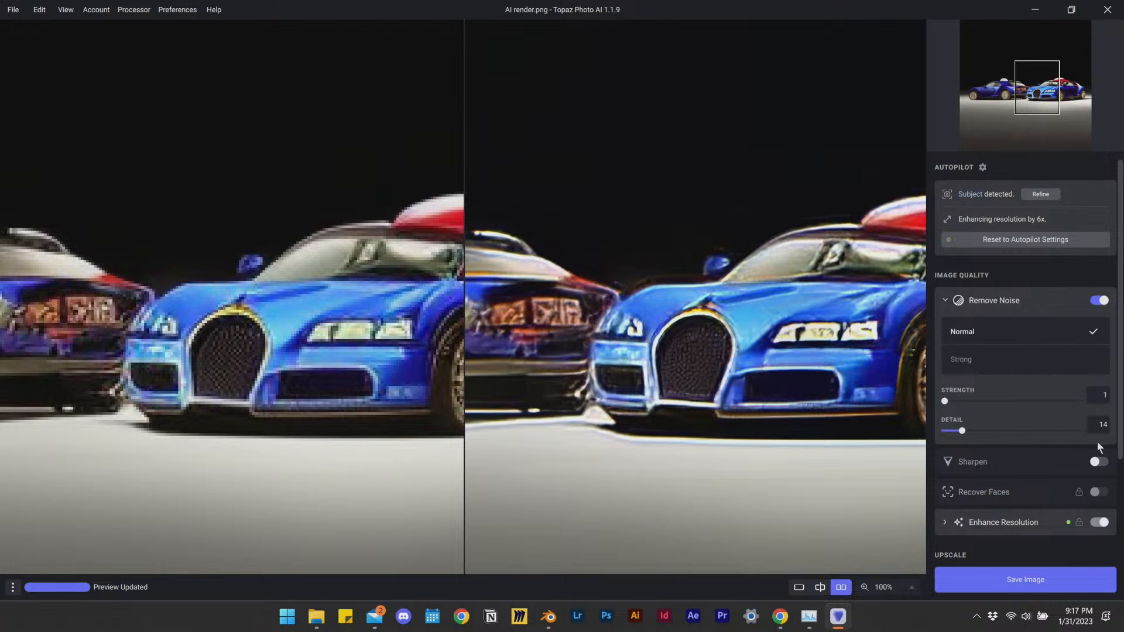
Try Standard sharpening with clarity 45 and strengths of 53 and 22, compare the whole image, and turn Sharpen off.
left_click(990, 471)
scroll(1018, 485, "down", 5)
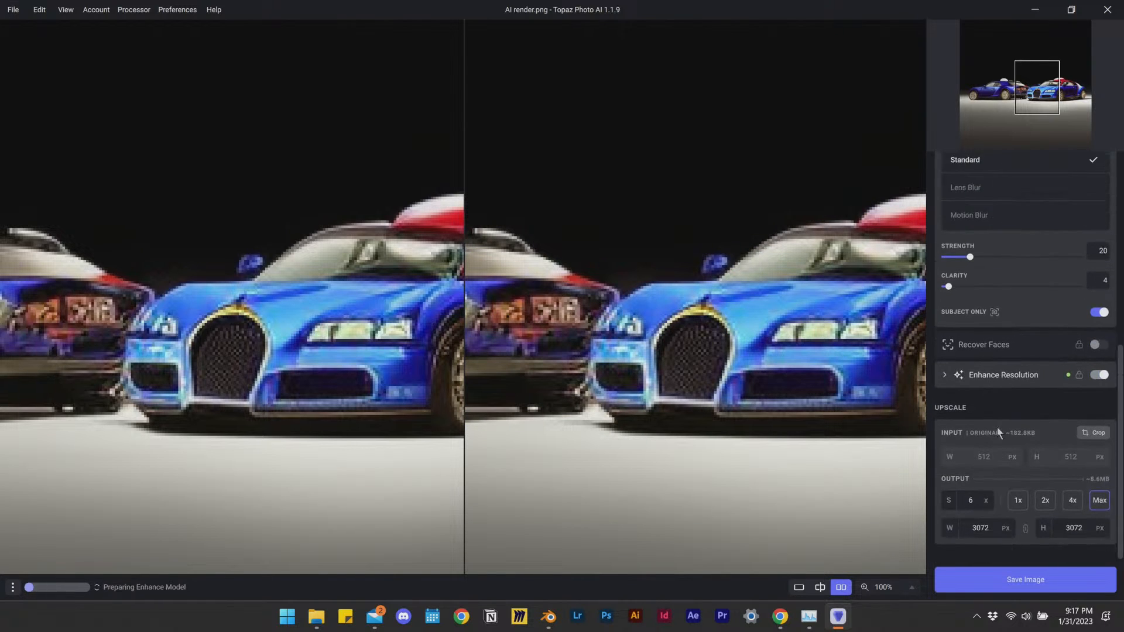
scroll(1013, 392, "up", 5)
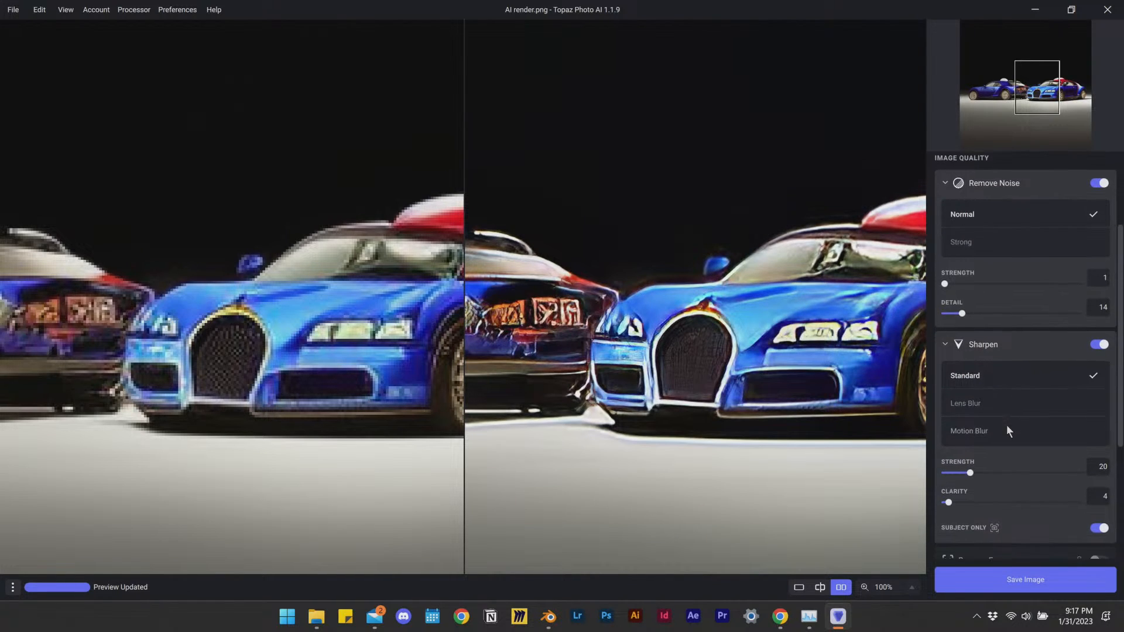
left_click_drag(949, 494, 1004, 495)
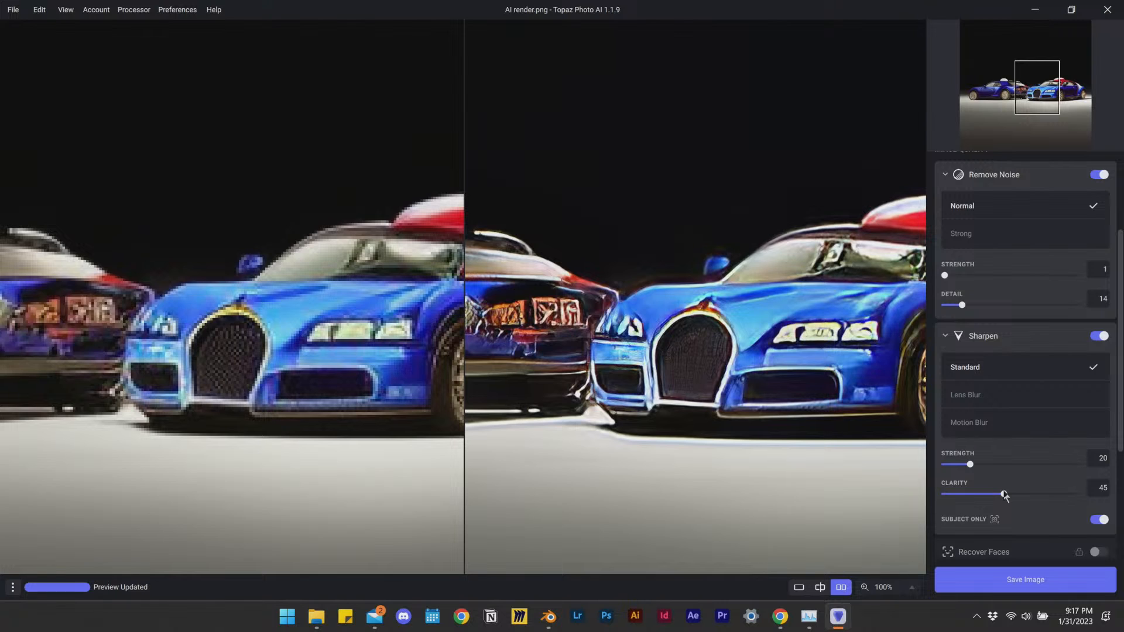
left_click(1015, 465)
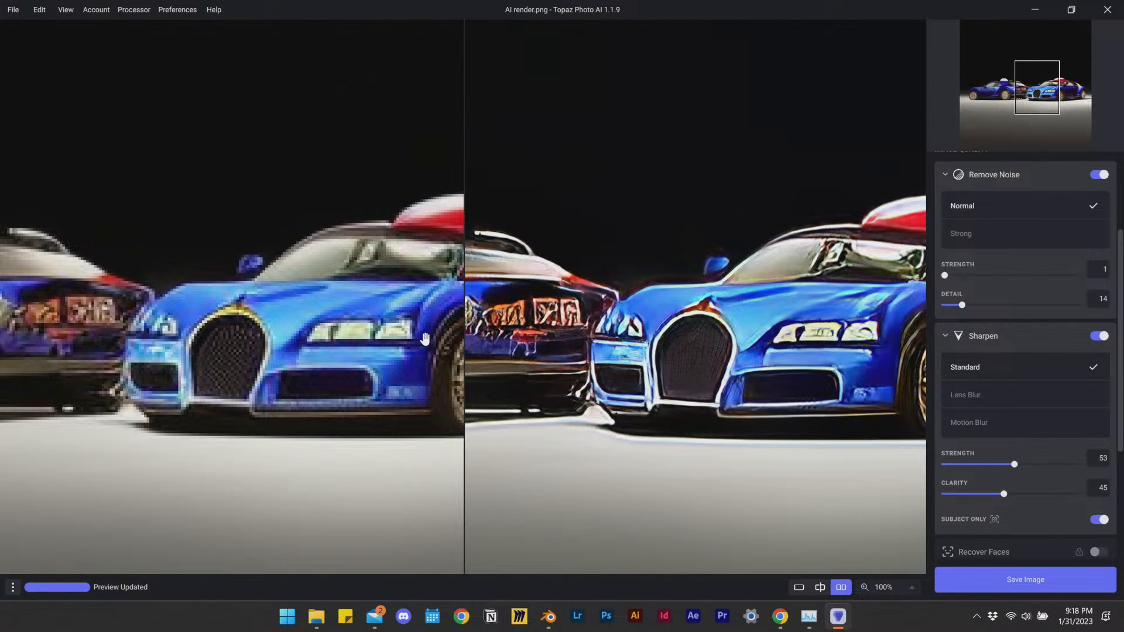
left_click(974, 465)
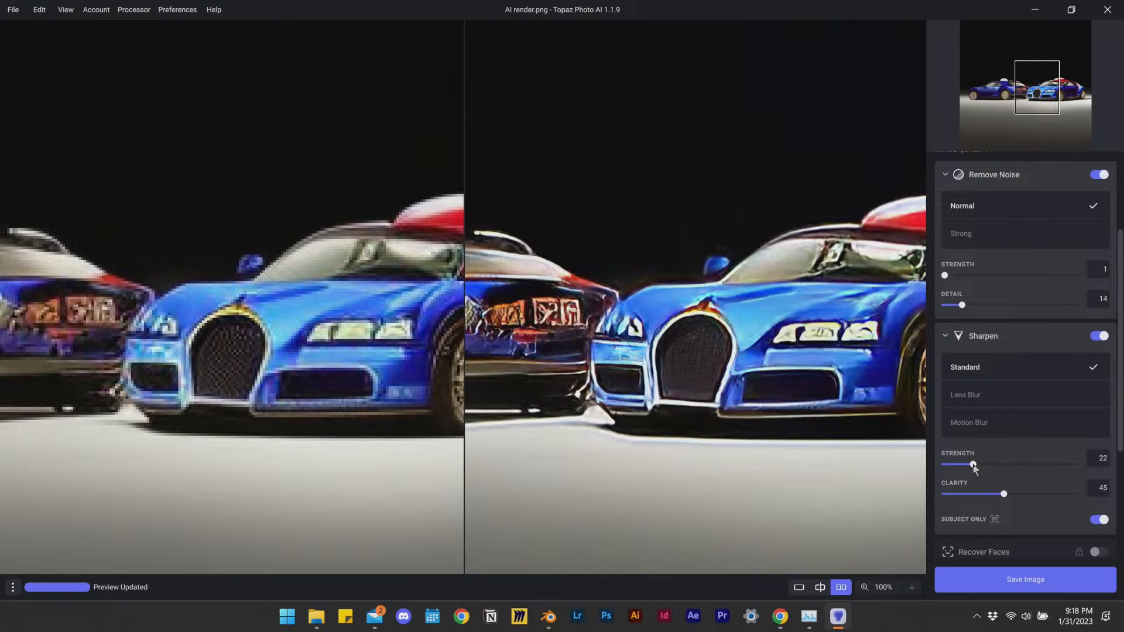
key("ctrl+0")
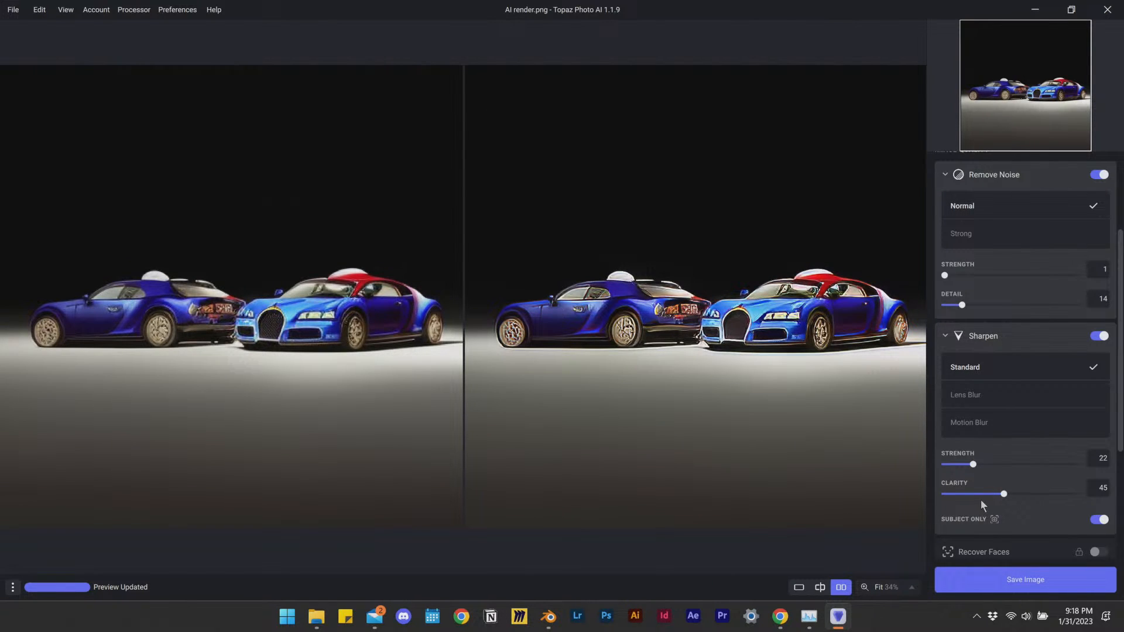
left_click_drag(967, 498, 956, 497)
left_click(1099, 337)
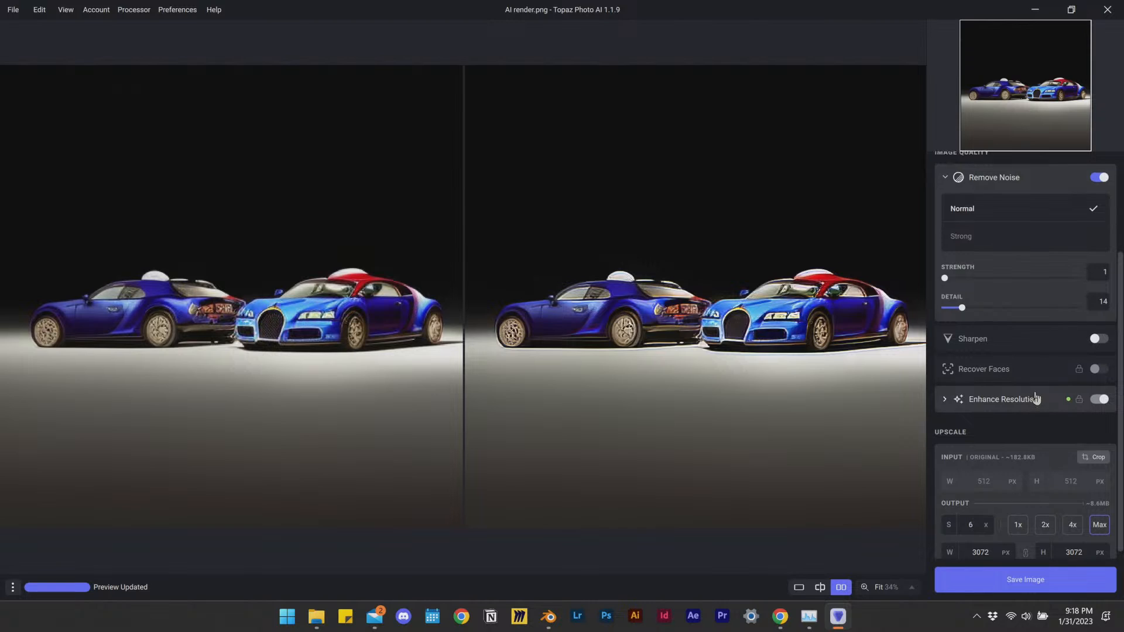
Set Remove Noise detail to 28, try strengths of 17, 54 and 3, and settle on a strength of 8.
scroll(1010, 410, "up", 3)
mouse_move(975, 431)
left_mouse_down()
mouse_move(1035, 431)
mouse_move(981, 432)
left_mouse_up()
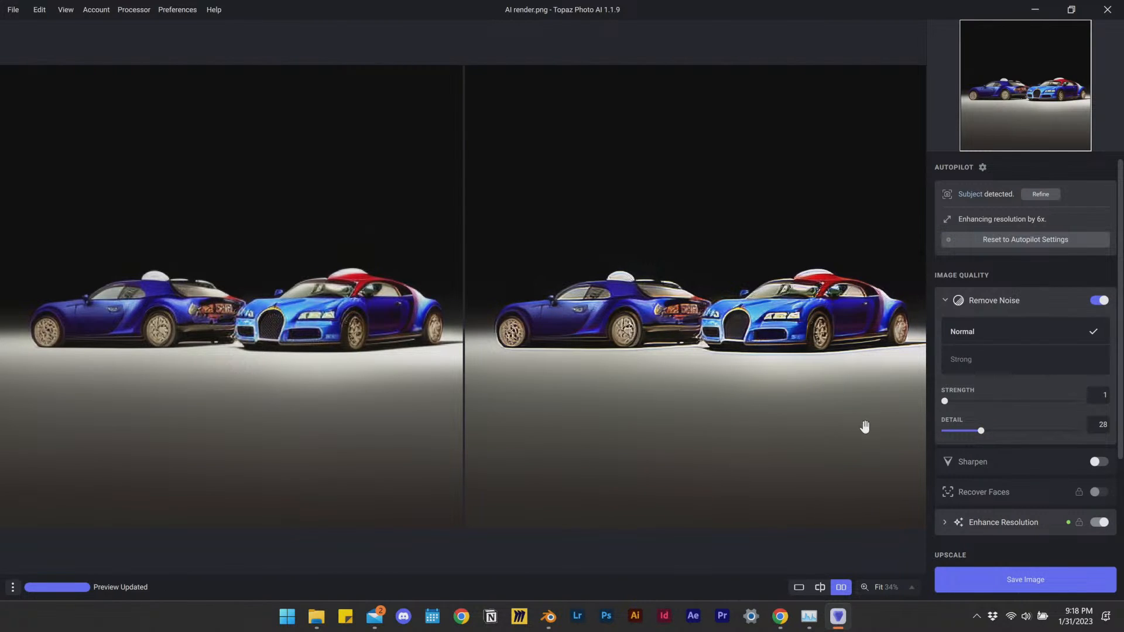
left_click(966, 401)
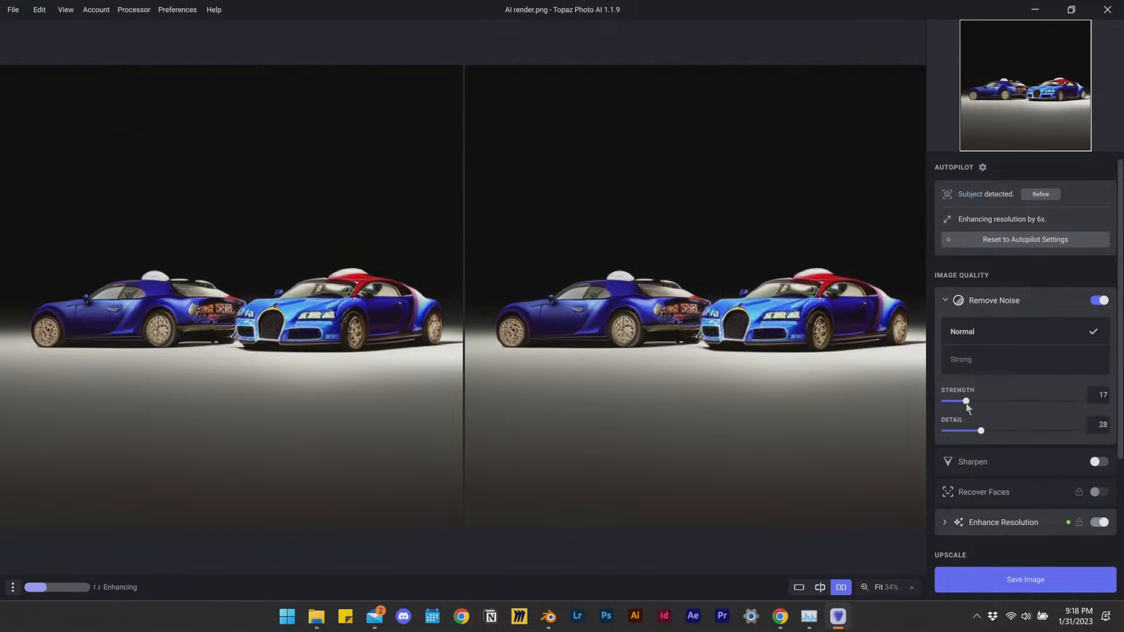
left_click(1016, 402)
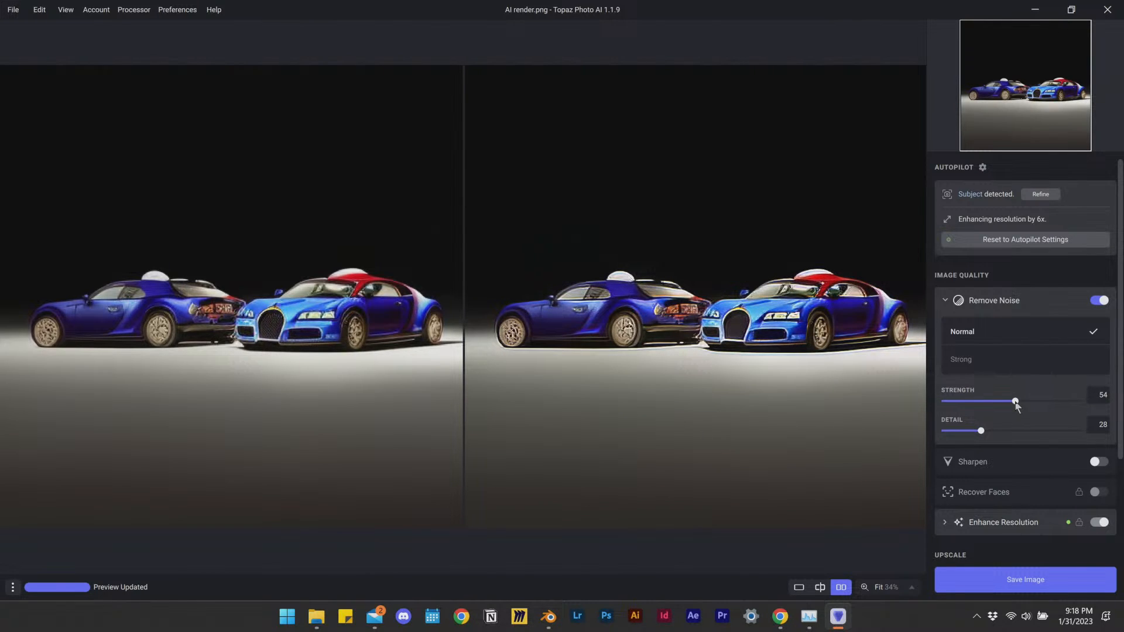
left_click(946, 402)
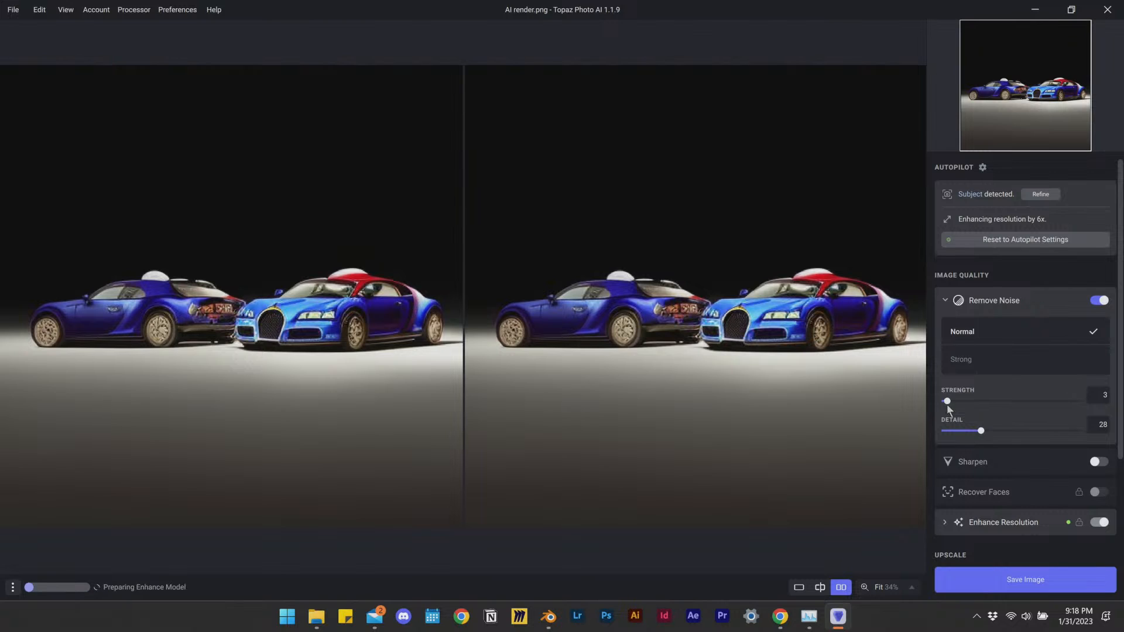
left_click(955, 402)
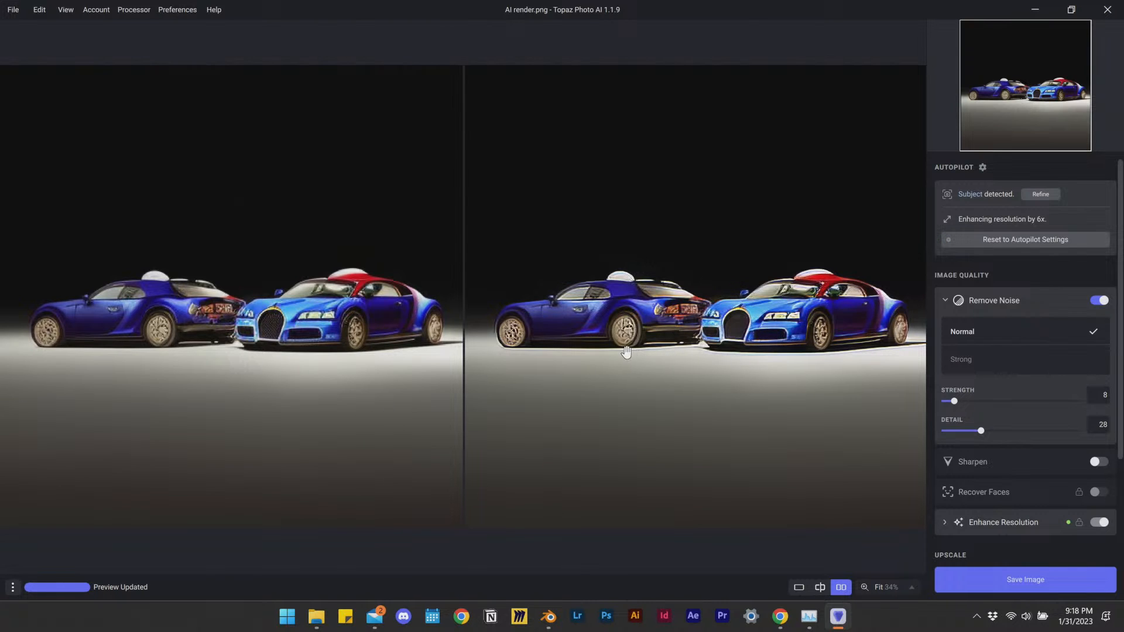
Examine the blue car with the red roof up close, comparing the original with the denoised preview.
scroll(750, 329, "up", 1)
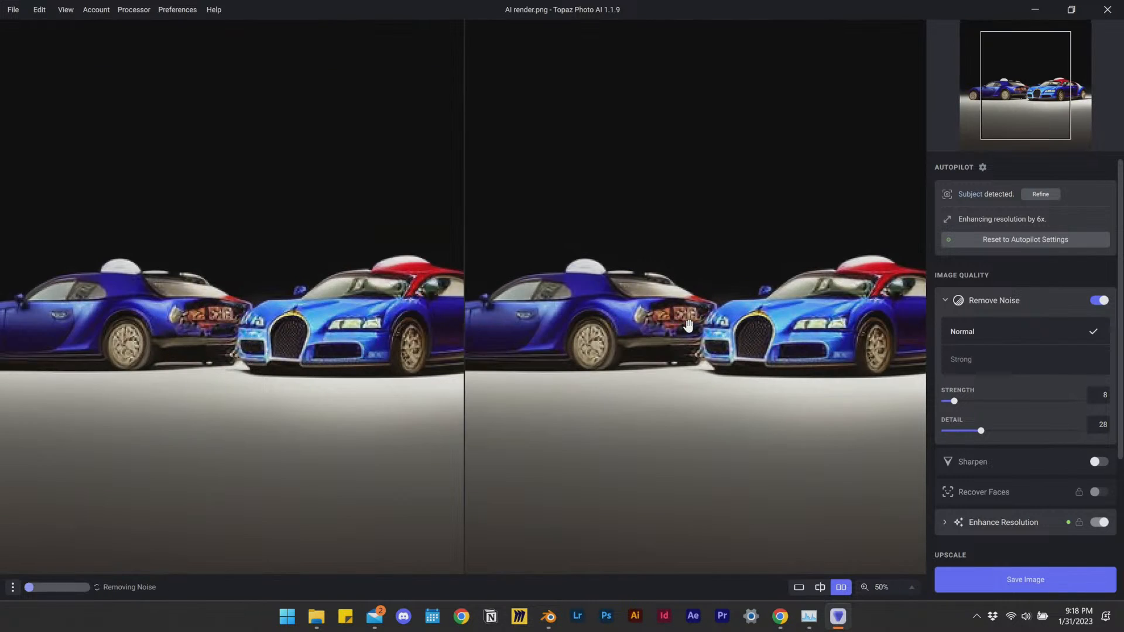
left_click_drag(808, 366, 610, 386)
scroll(773, 373, "up", 1)
left_click_drag(773, 373, 701, 390)
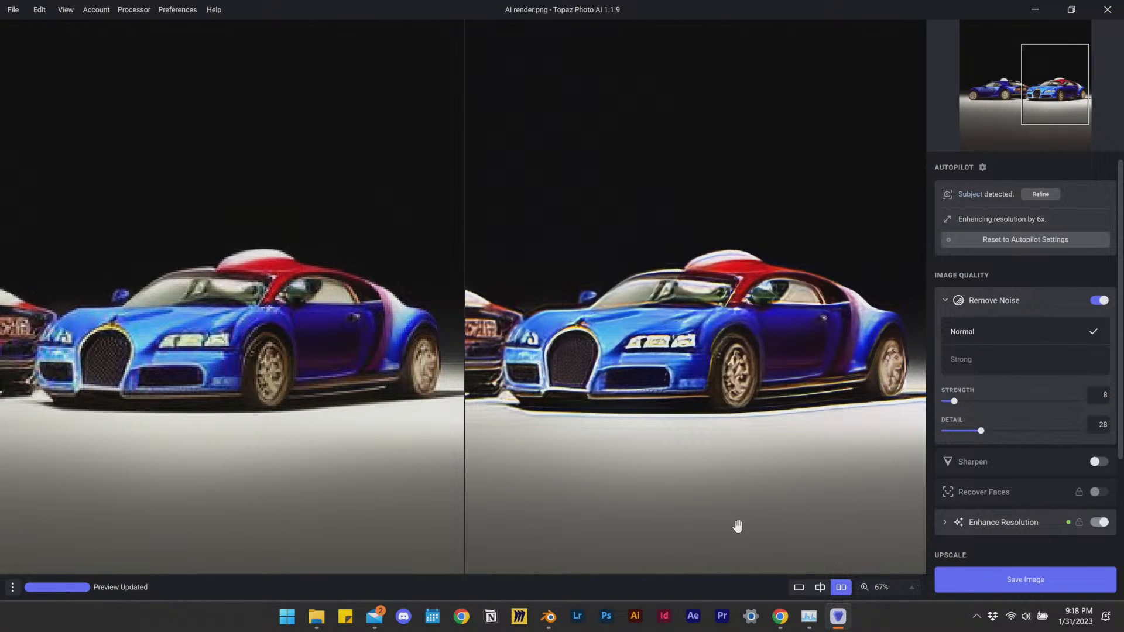
Switch to Blender and set the Dream Textures render model to nitrosocke/spider-verse-diffusion with Color as the pass input.
mouse_move(548, 620)
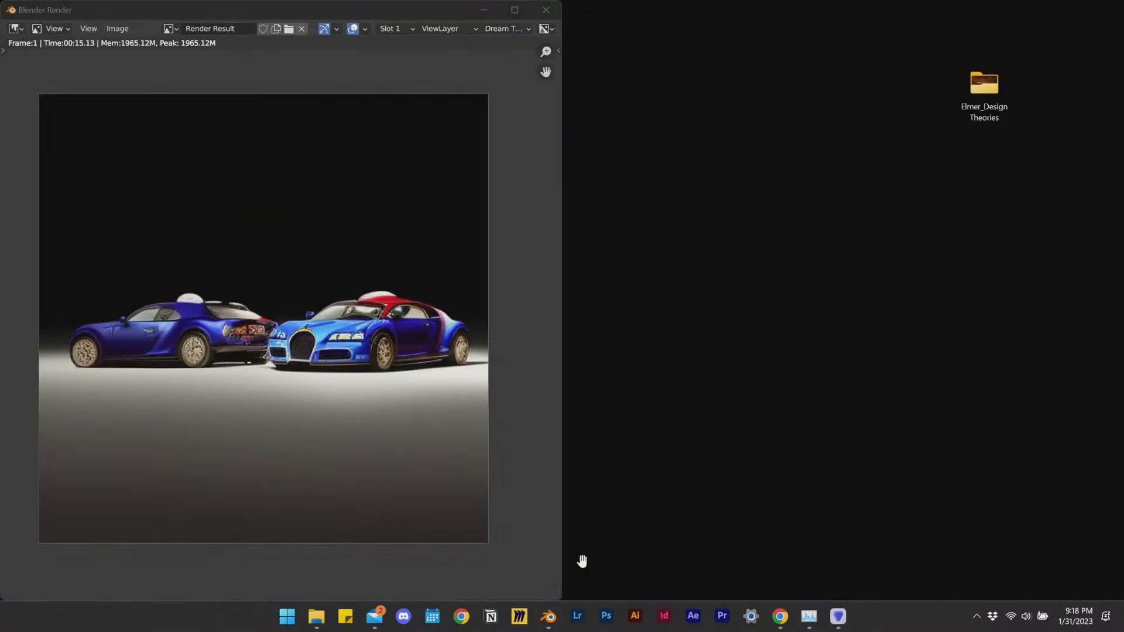
left_click(582, 555)
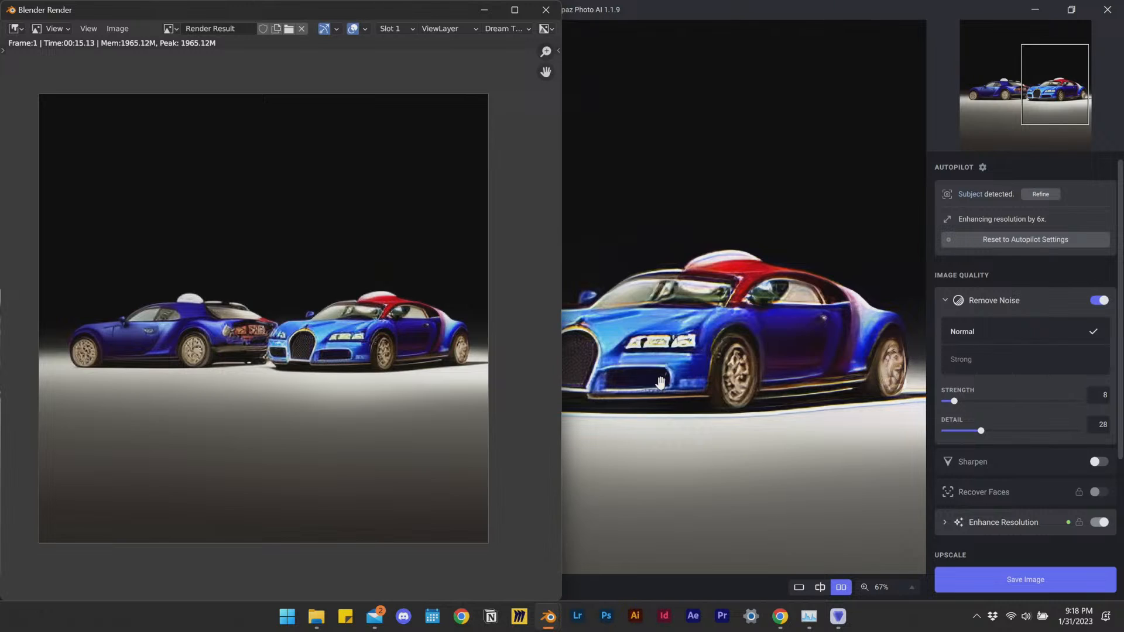
mouse_move(549, 619)
left_click(499, 554)
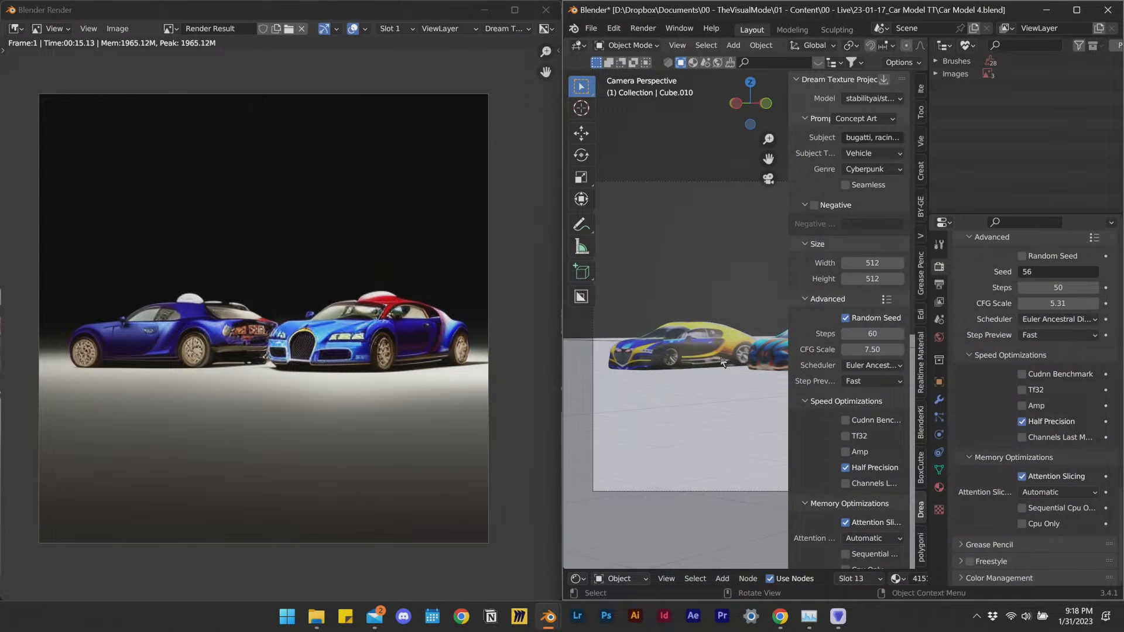
scroll(992, 287, "up", 8)
scroll(986, 386, "up", 5)
left_click(1052, 296)
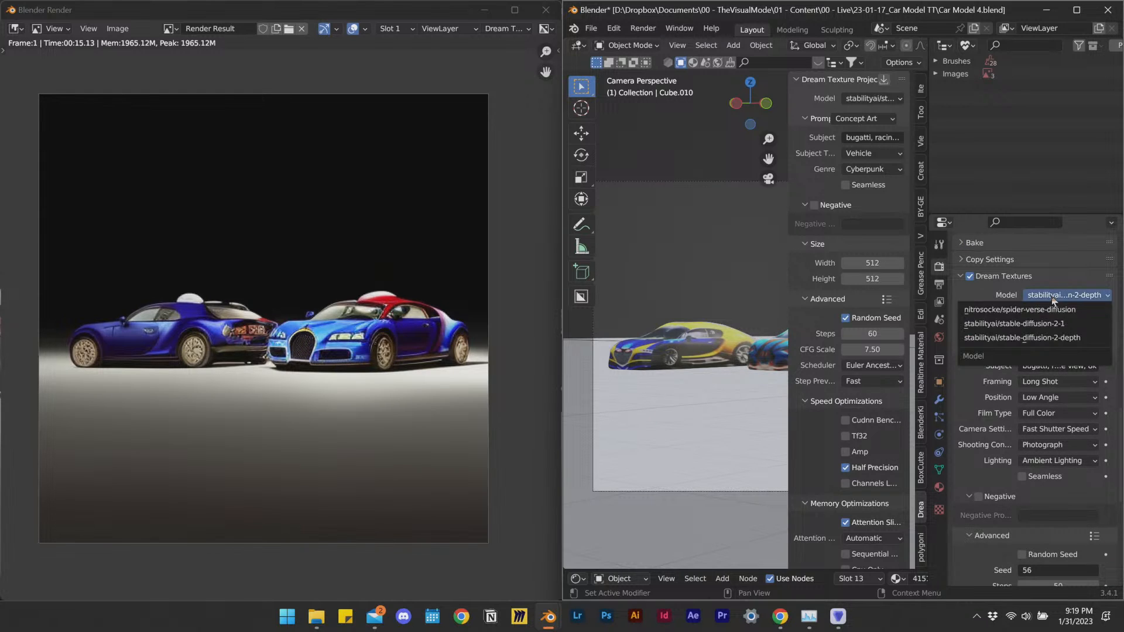
left_click(1073, 309)
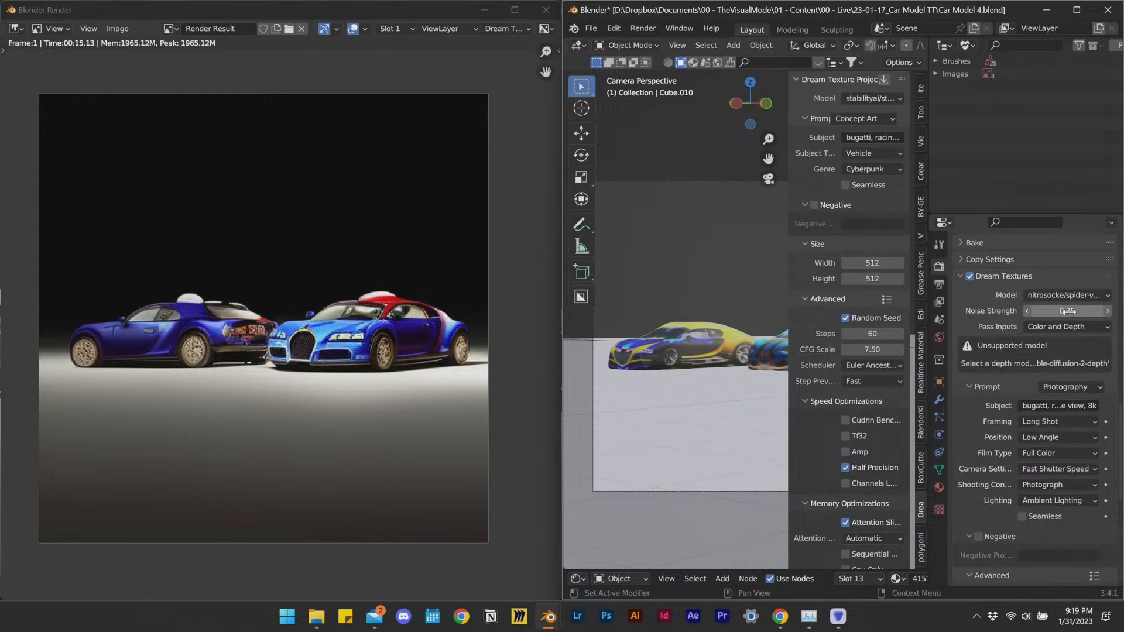
left_click(1071, 324)
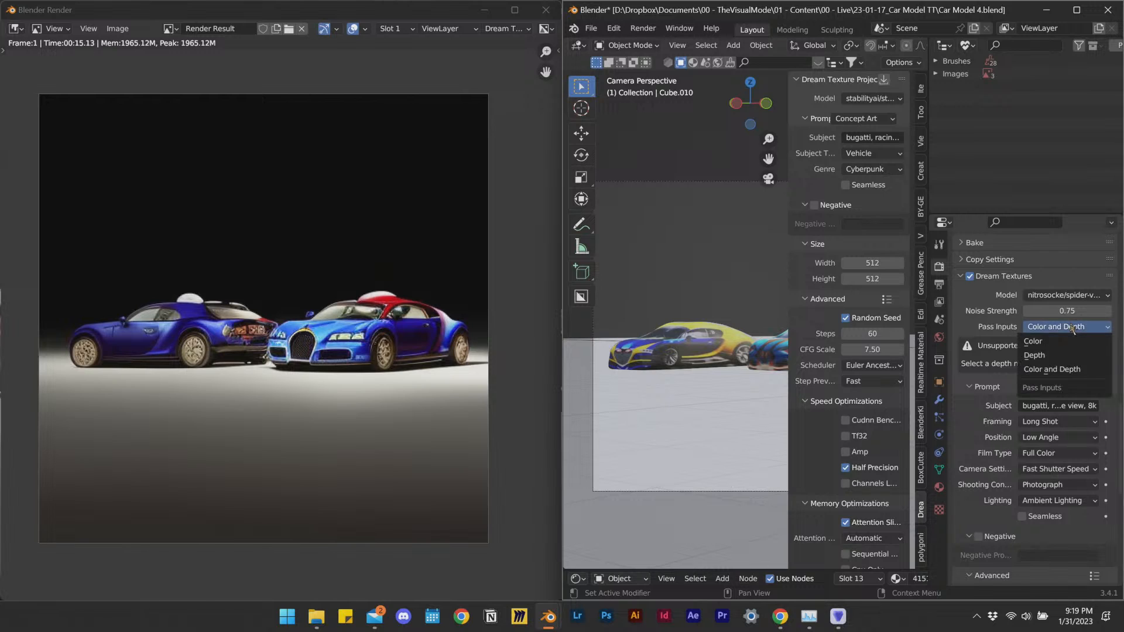
left_click(1072, 342)
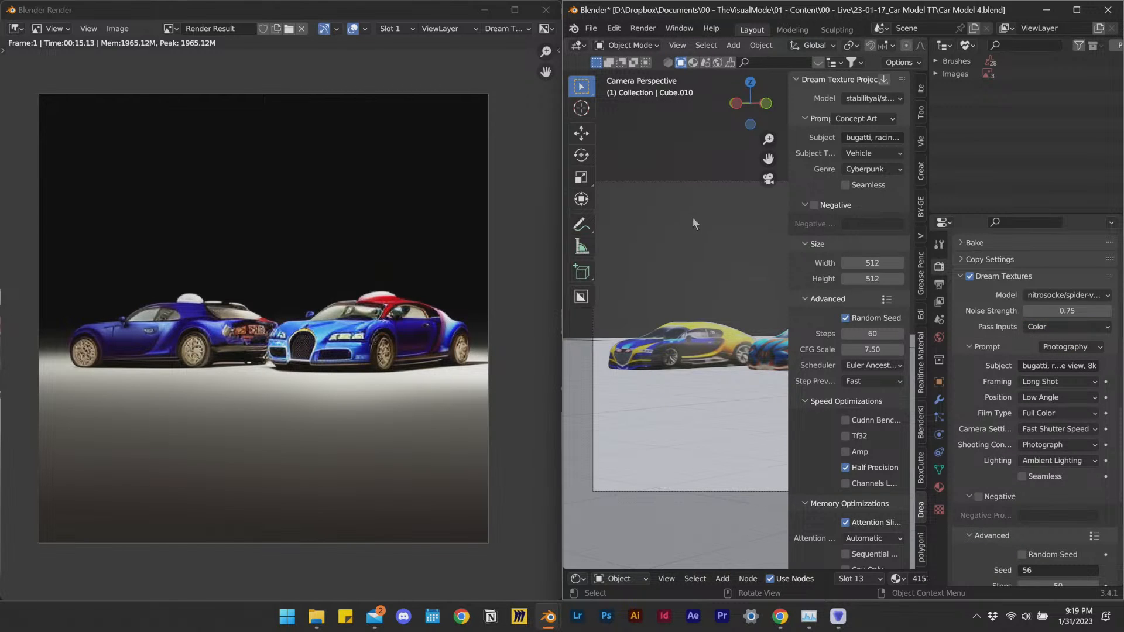
Render the image of both cars with the Dream Textures settings.
left_click(643, 28)
left_click(651, 41)
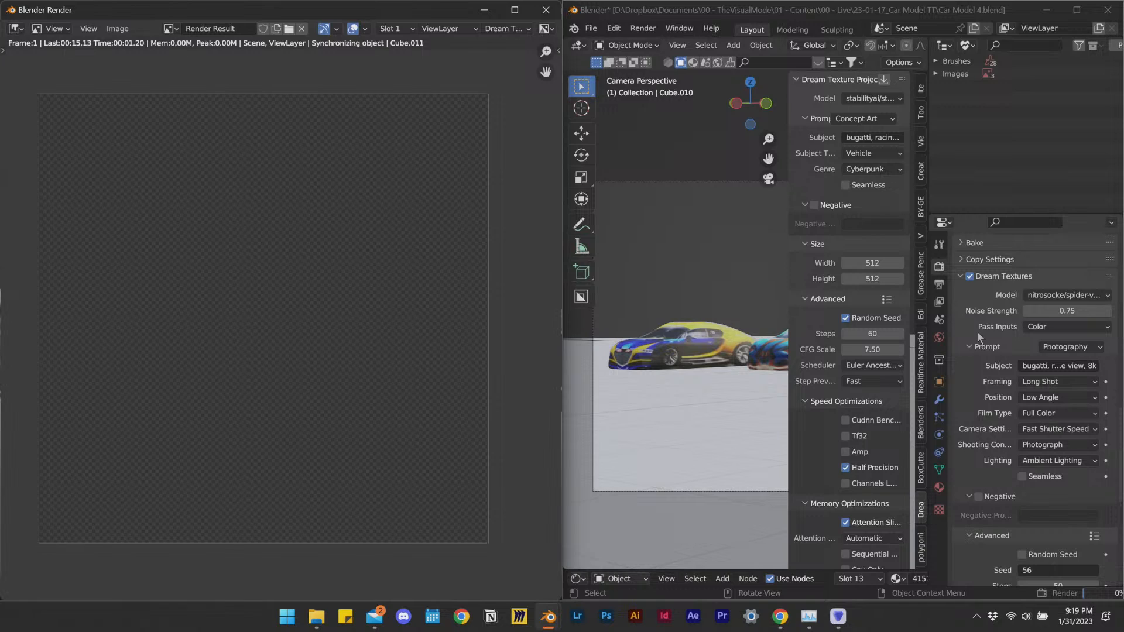
scroll(999, 422, "down", 3)
scroll(990, 381, "up", 3)
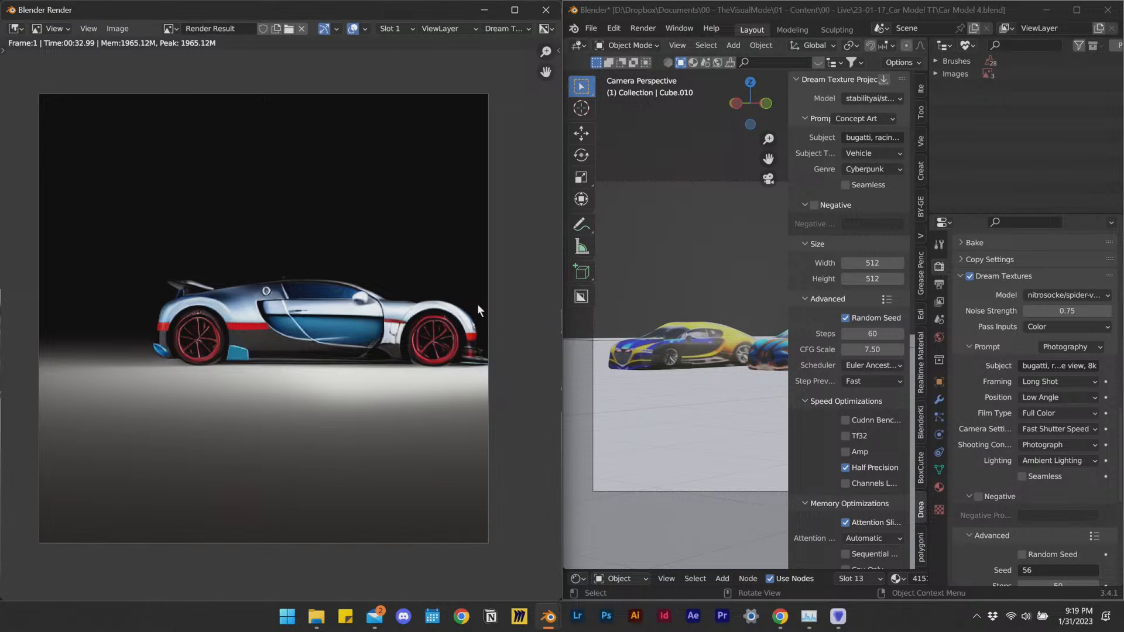
Compare the Combined pass with the Dream Textures pass of the render and examine the AI-generated car.
left_click(519, 29)
left_click(504, 49)
left_click(504, 29)
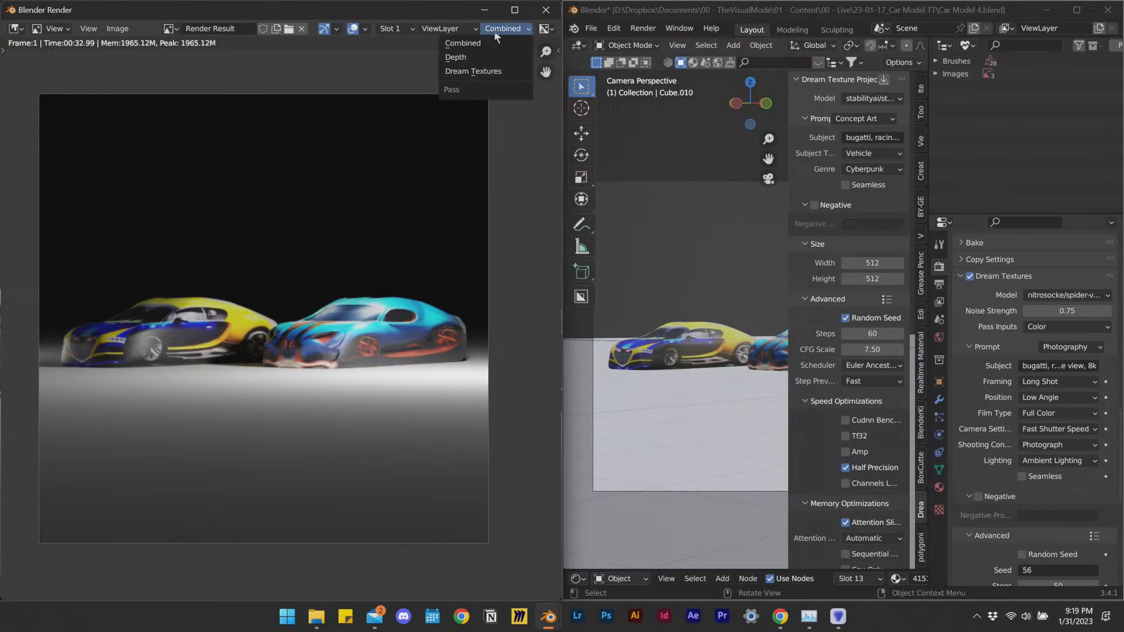
left_click(497, 73)
middle_click_drag(438, 331, 361, 360)
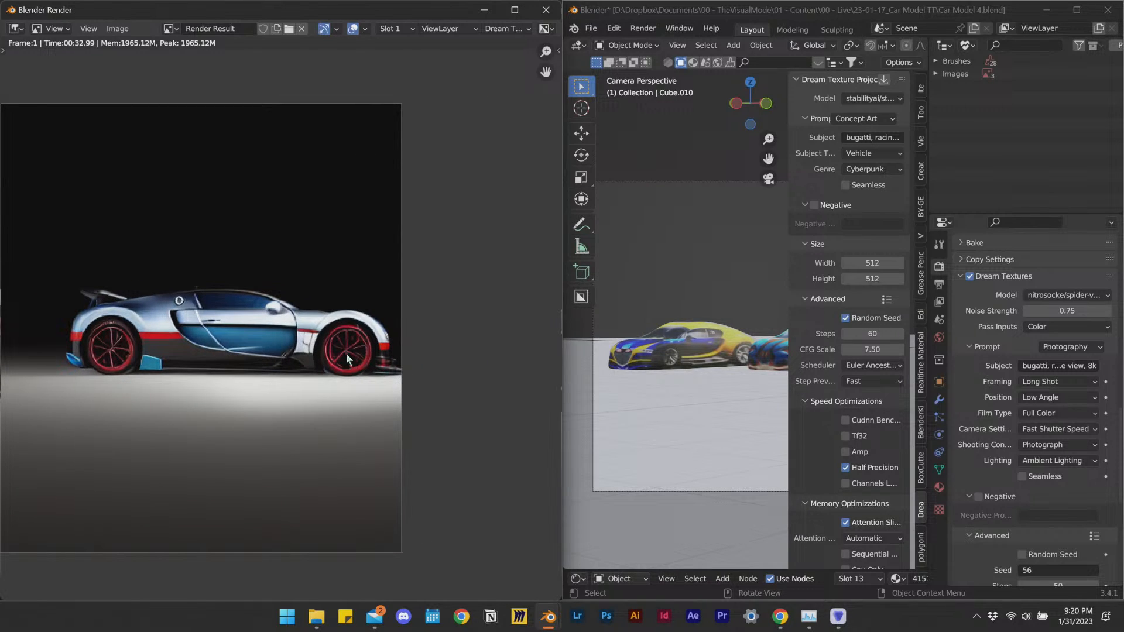
scroll(350, 365, "down", 2)
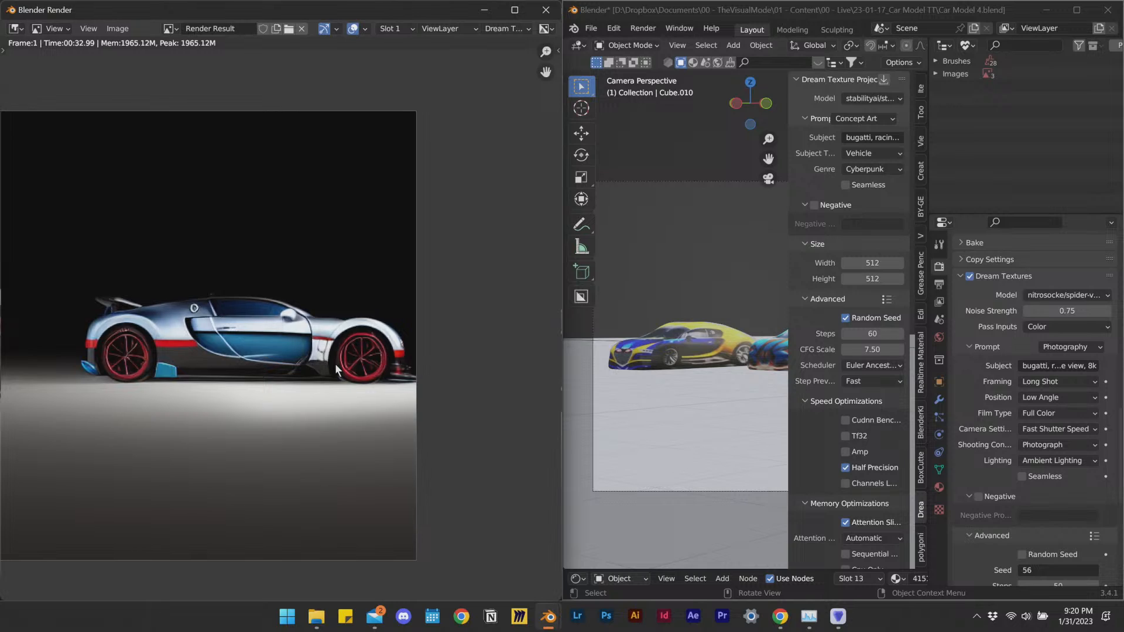
Set the Dream Textures model to stabilityai/stable-diffusion-2-depth and save the render as "AI render 2.png" in the 23_01_31 - folder.
left_click(1056, 290)
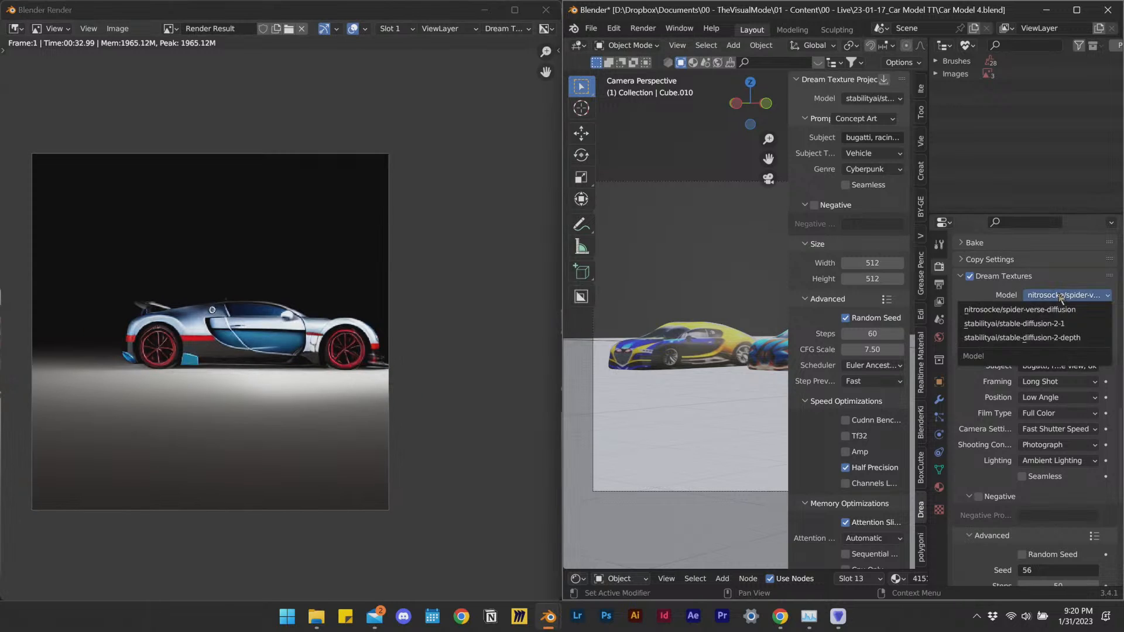
left_click(1055, 338)
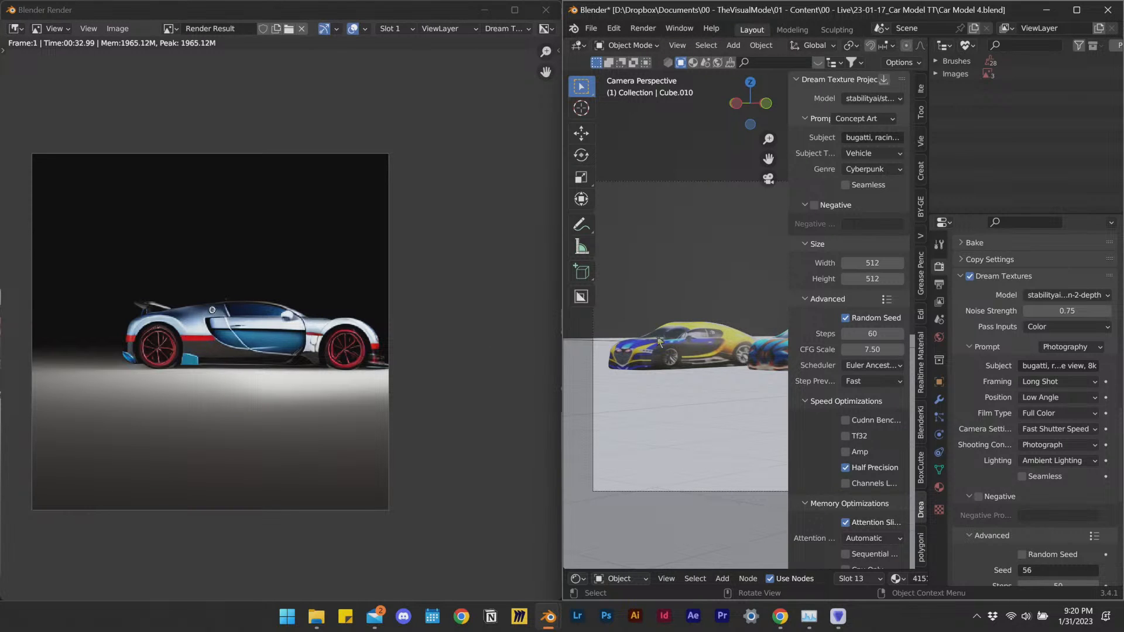
left_click(117, 29)
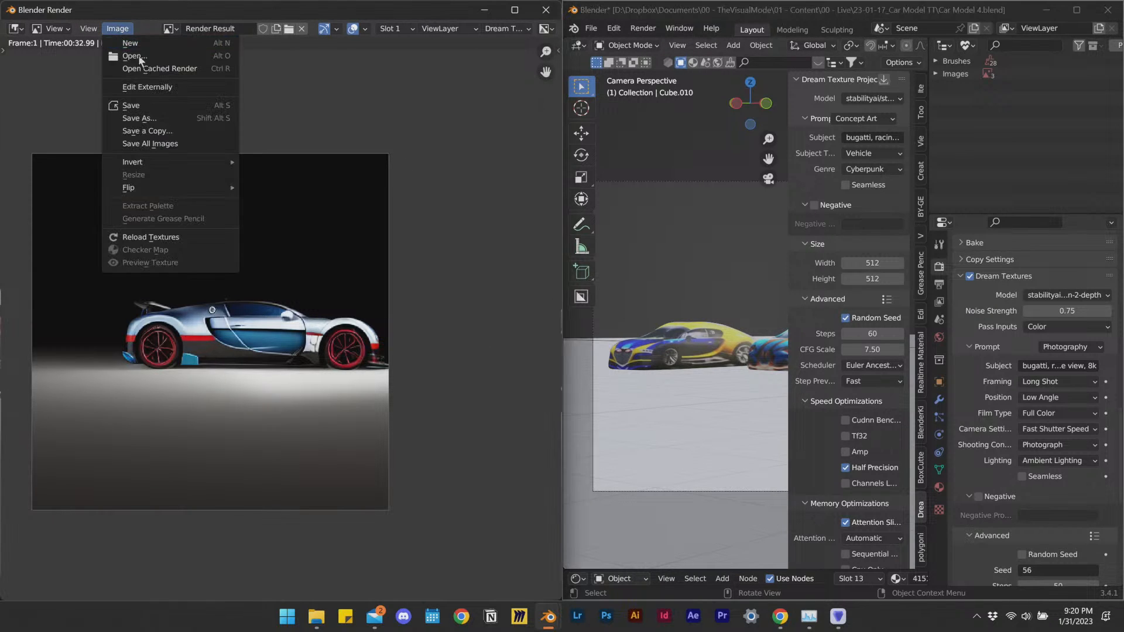
left_click(135, 106)
left_click(262, 487)
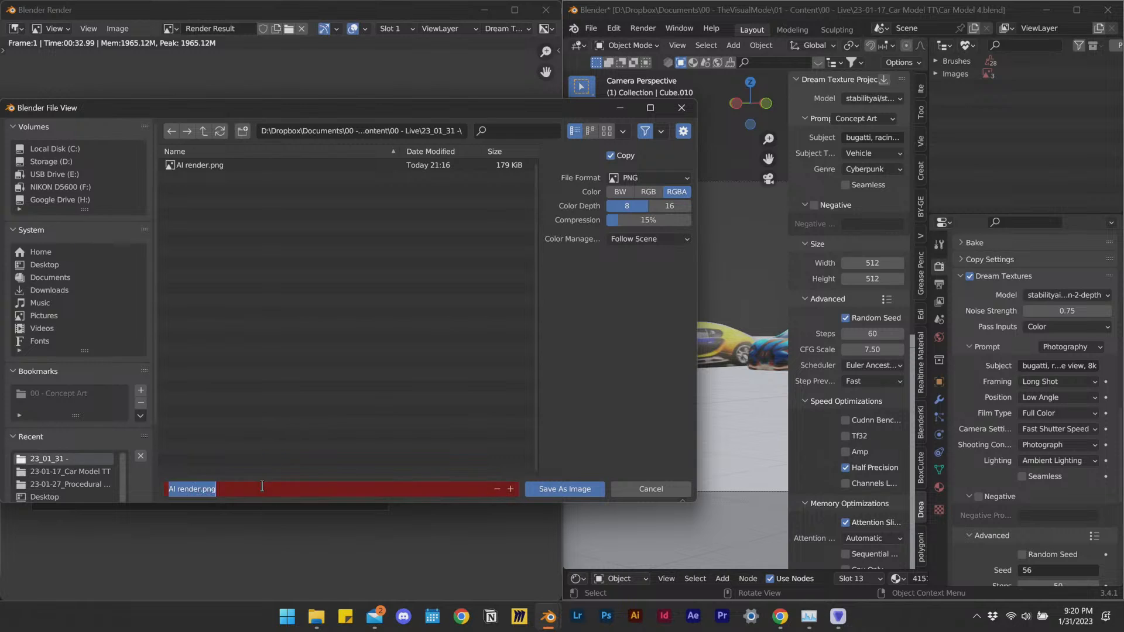
left_click(202, 489)
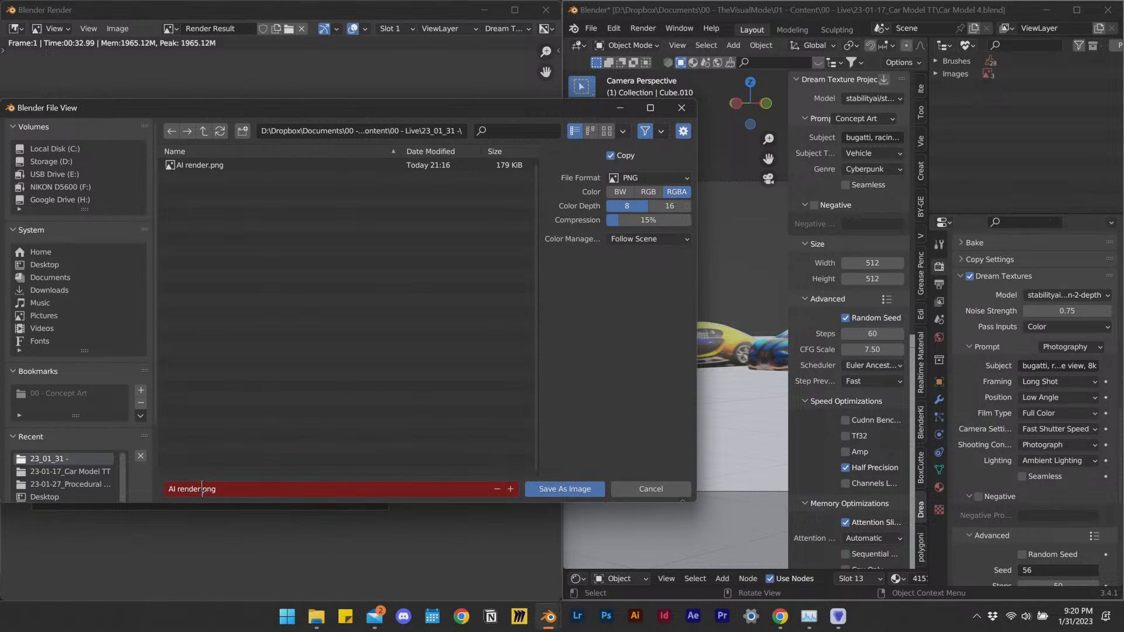
type("_2")
key("Return")
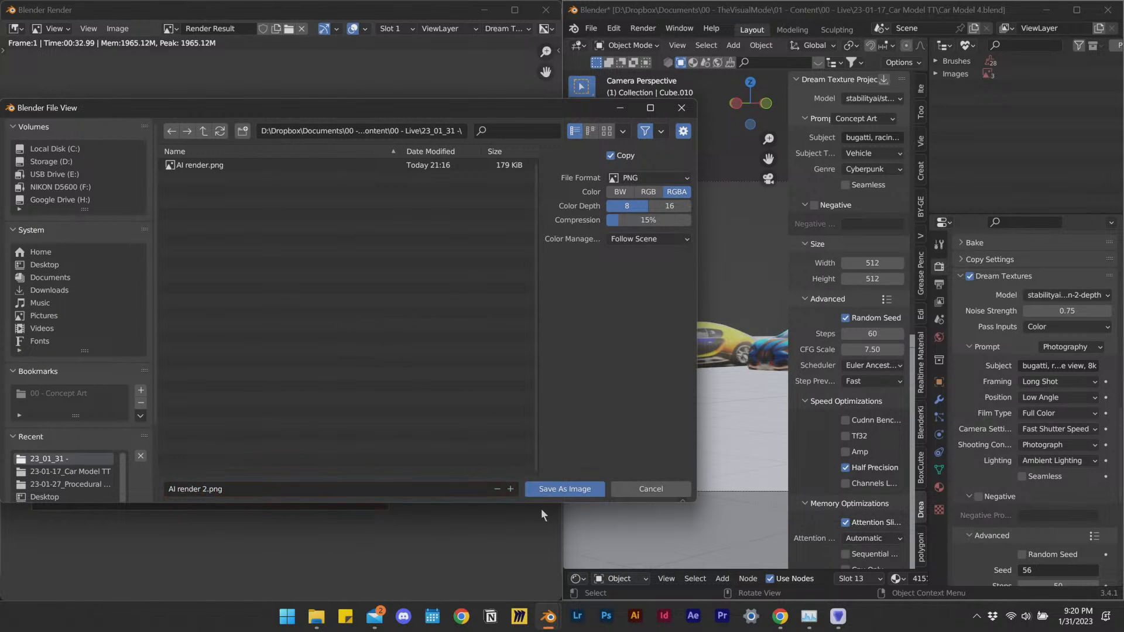
left_click(559, 486)
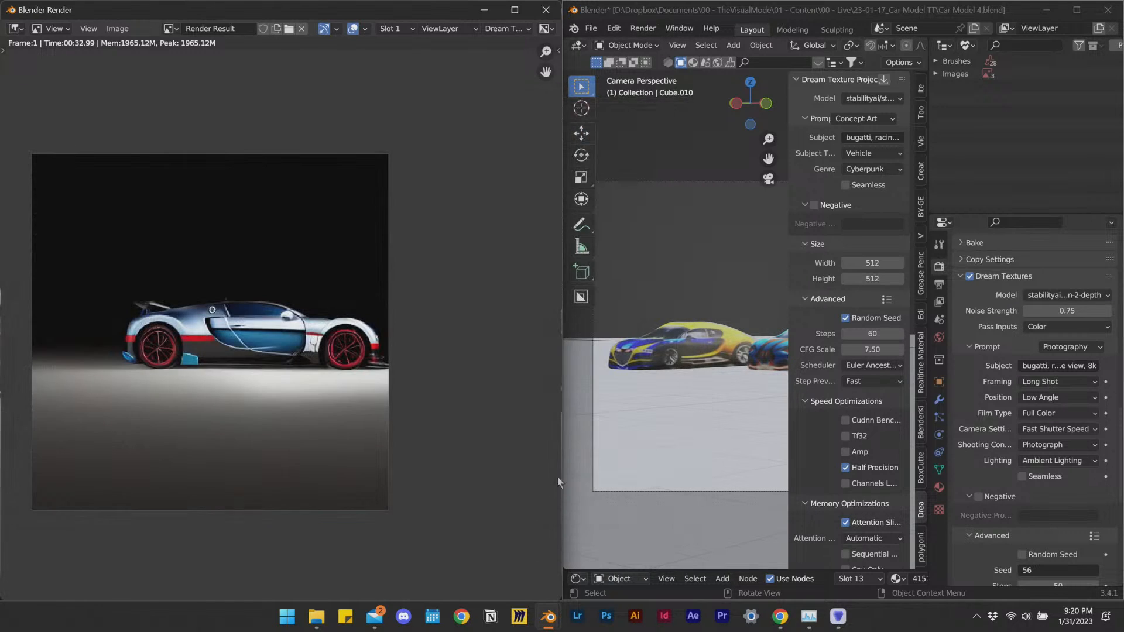
Close the render window, switch to Topaz Photo AI and examine the blue car at 100% zoom.
left_click(547, 10)
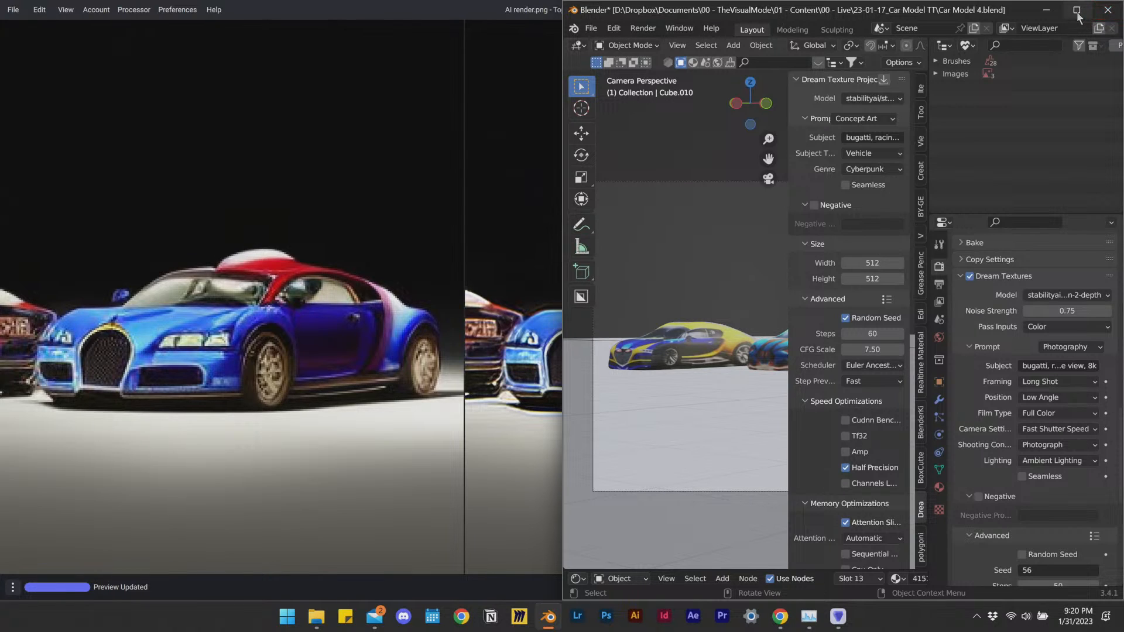
mouse_move(1079, 17)
left_click(348, 332)
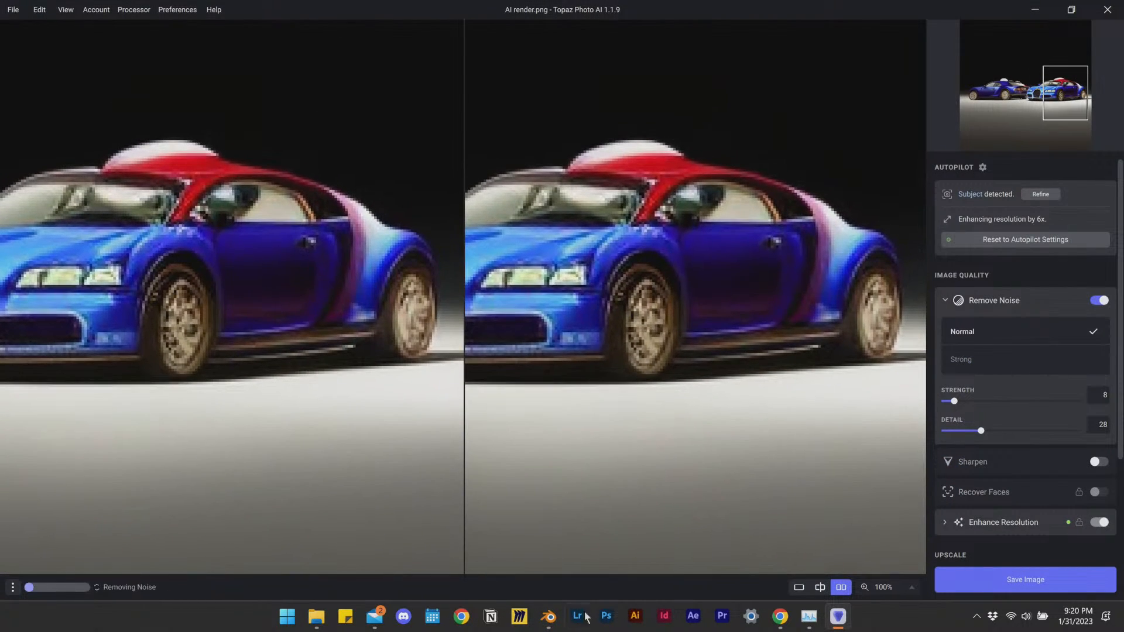
mouse_move(810, 619)
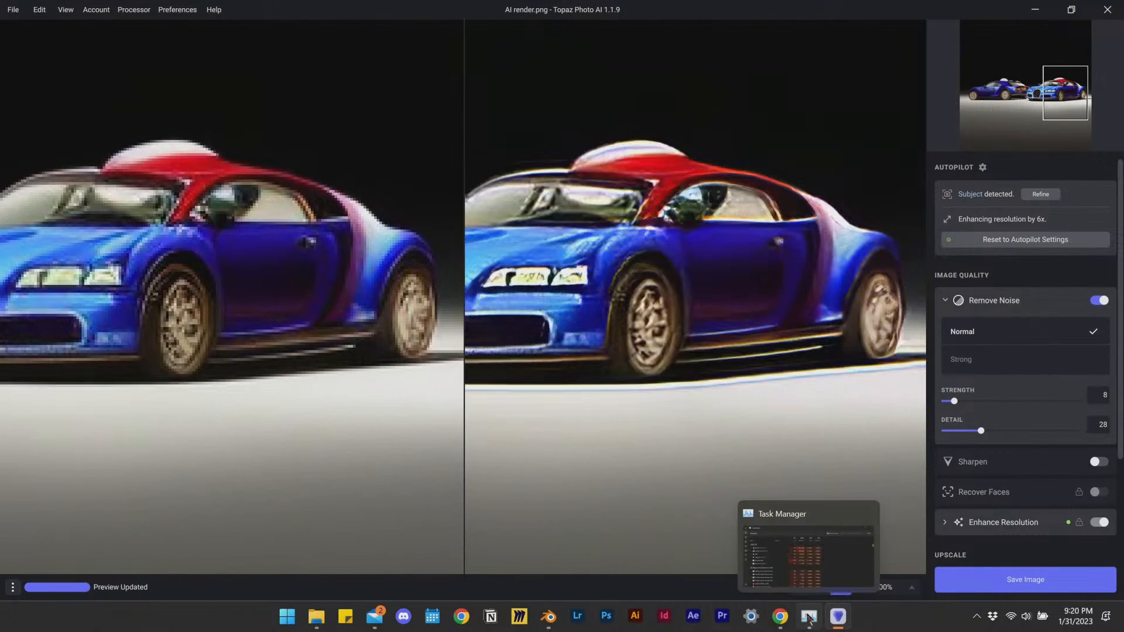
Return to Blender, select the yellow and blue car body, and enter Edit Mode with its front in view.
left_click(549, 616)
middle_click_drag(676, 434, 811, 379)
middle_click_drag(643, 422, 710, 417, "shift")
left_click(702, 419)
key("Tab")
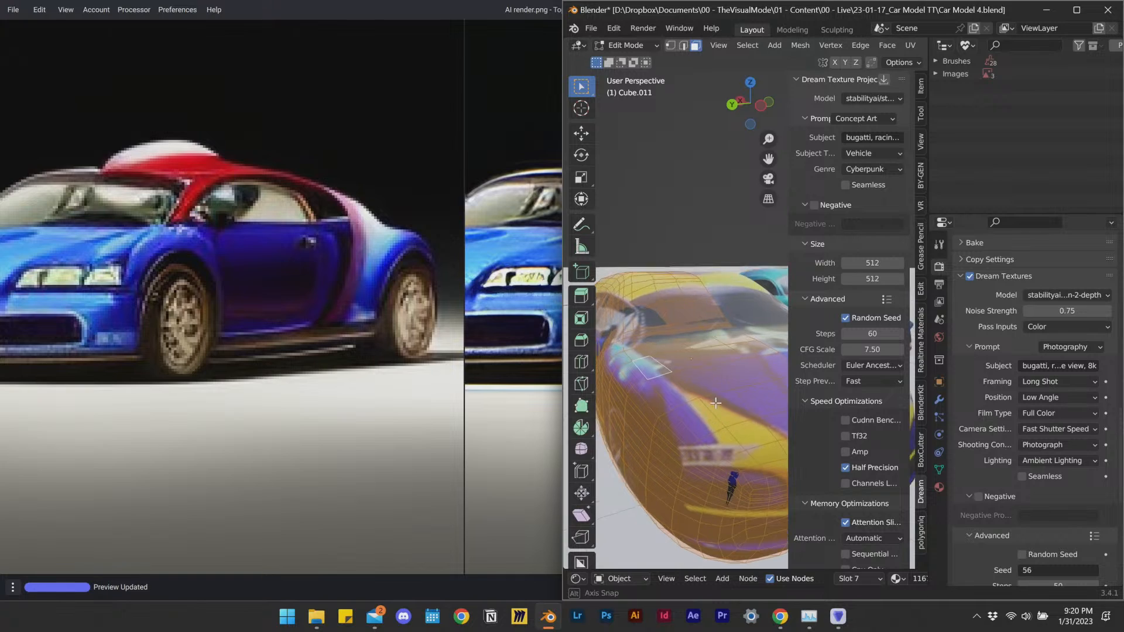
Cut a new edge with the Knife tool across the hood of the yellow and blue car, starting near the headlight.
left_click(748, 450)
key("k")
left_click(755, 463)
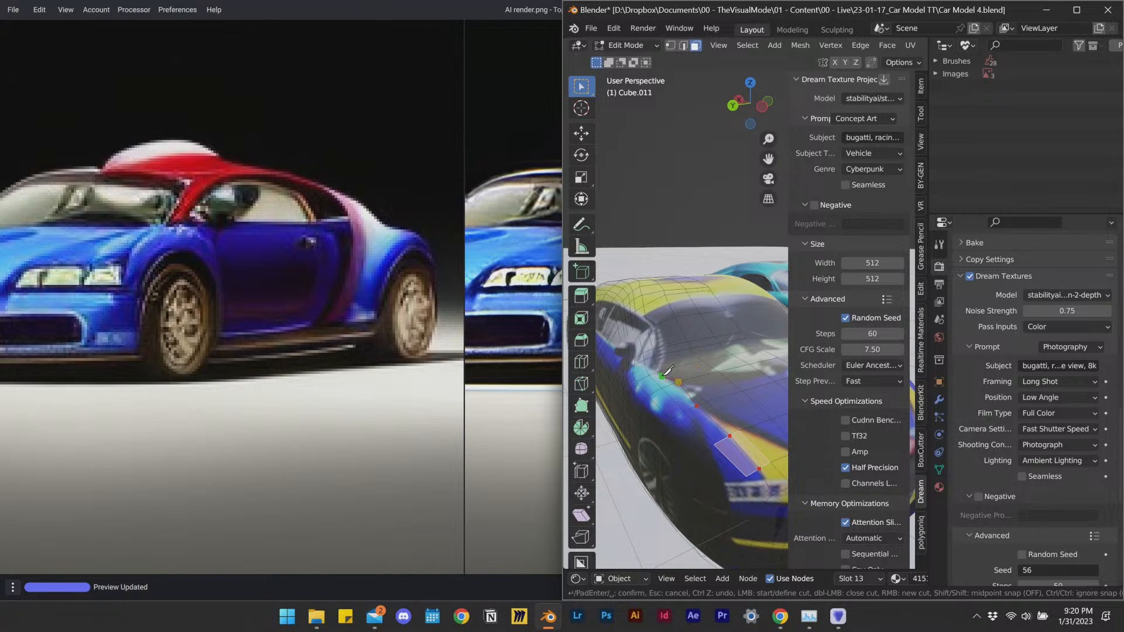
key("Return")
Switch to edge selection and move the hood geometry near the headlight along Z, using smooth proportional editing sized about 0.11 m.
left_click(692, 401)
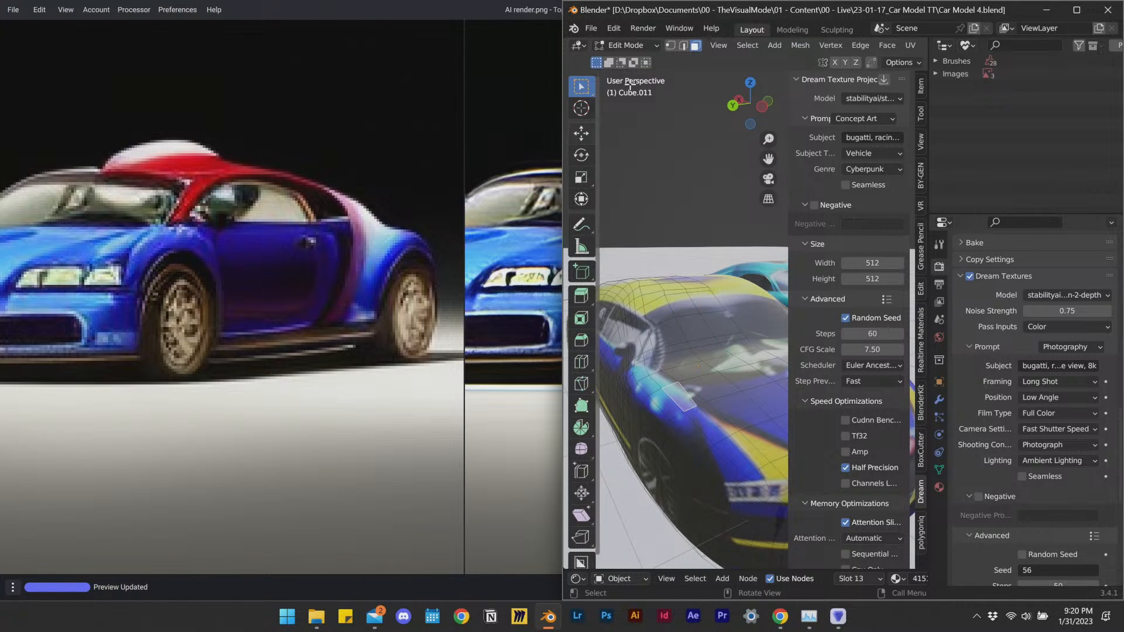
left_click(683, 45)
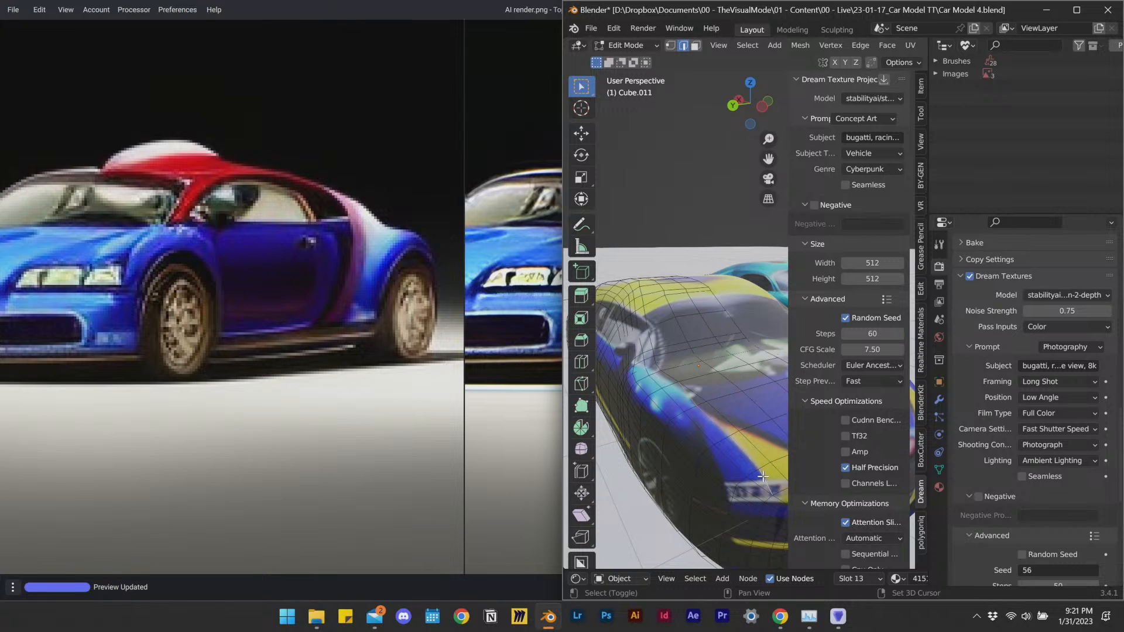
key("g")
key("z")
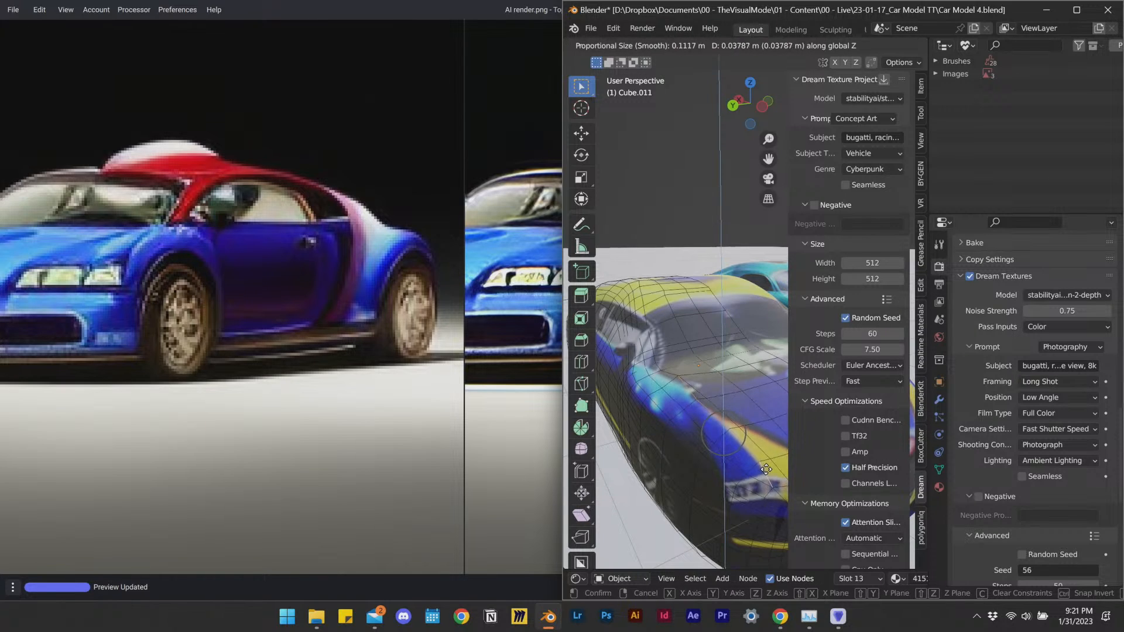
left_click(764, 476)
Try to add a single loop cut to the yellow and blue car body.
key("ctrl+r")
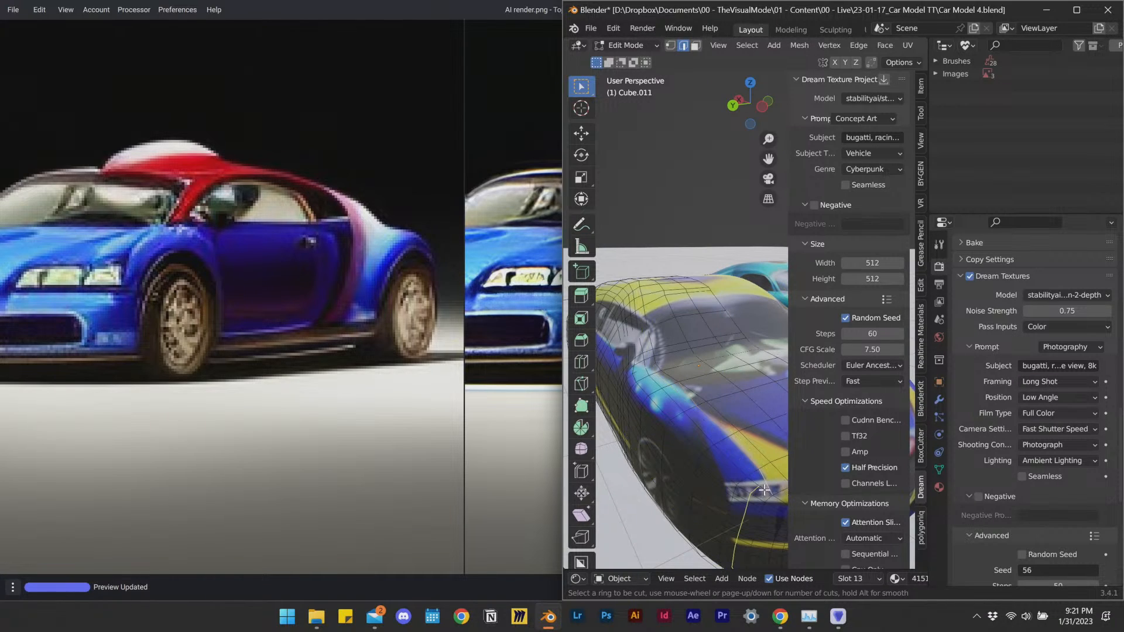
left_click(655, 373)
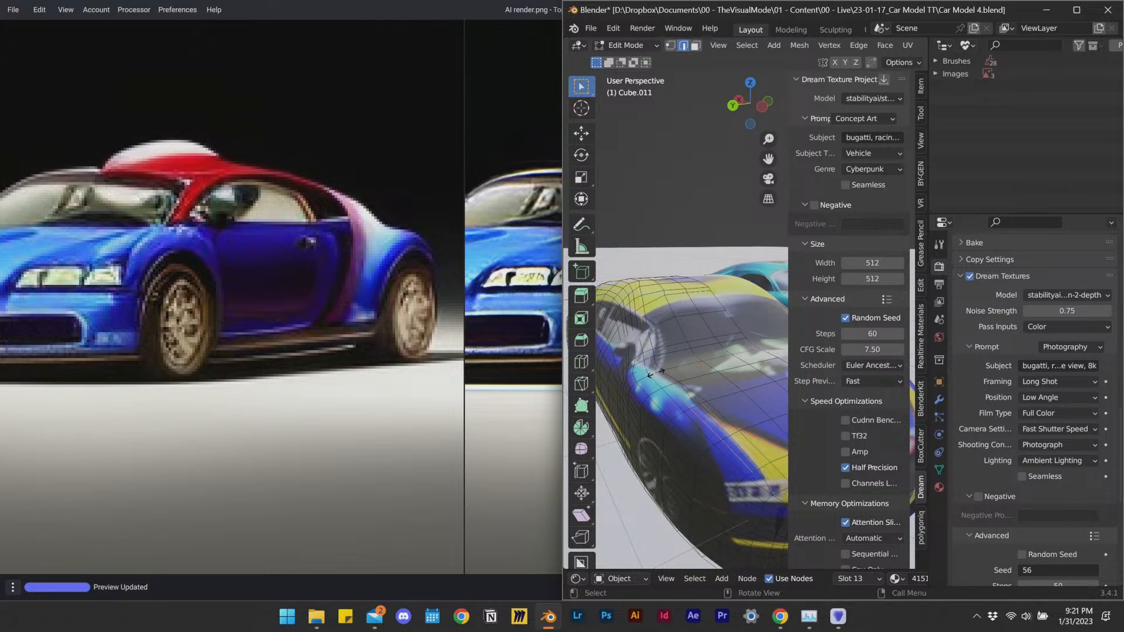
left_click(707, 428)
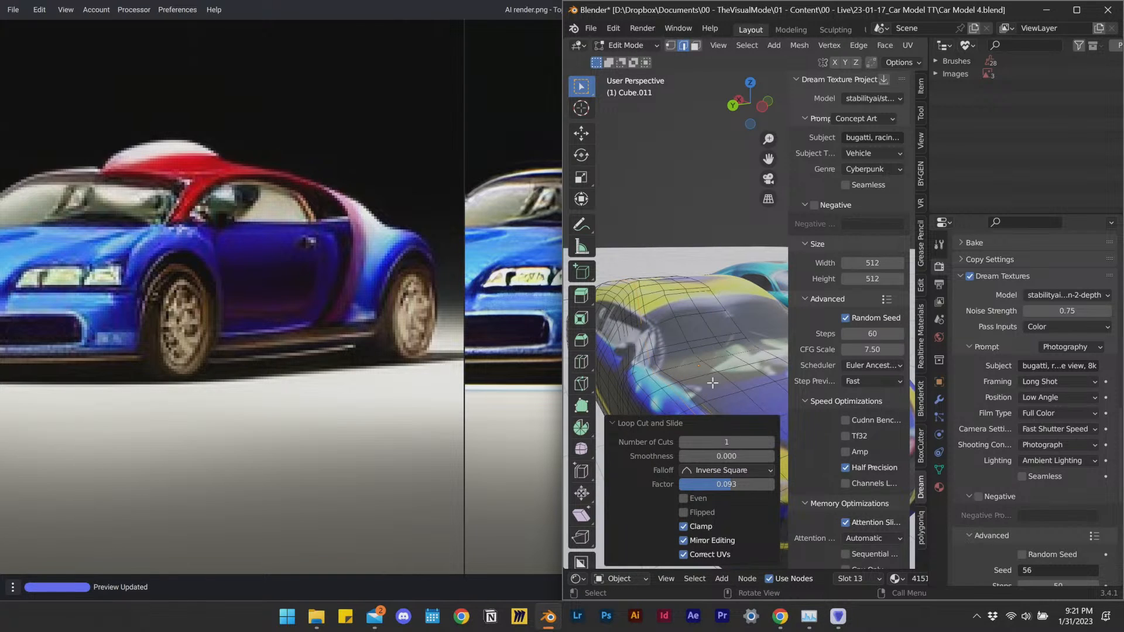
key("ctrl+z")
Select the hood edges near the headlight, turn off proportional editing, and move them down about 0.026 m along Z.
left_click(713, 431)
left_click(733, 452, "shift")
left_click(748, 454)
key("g")
key("z")
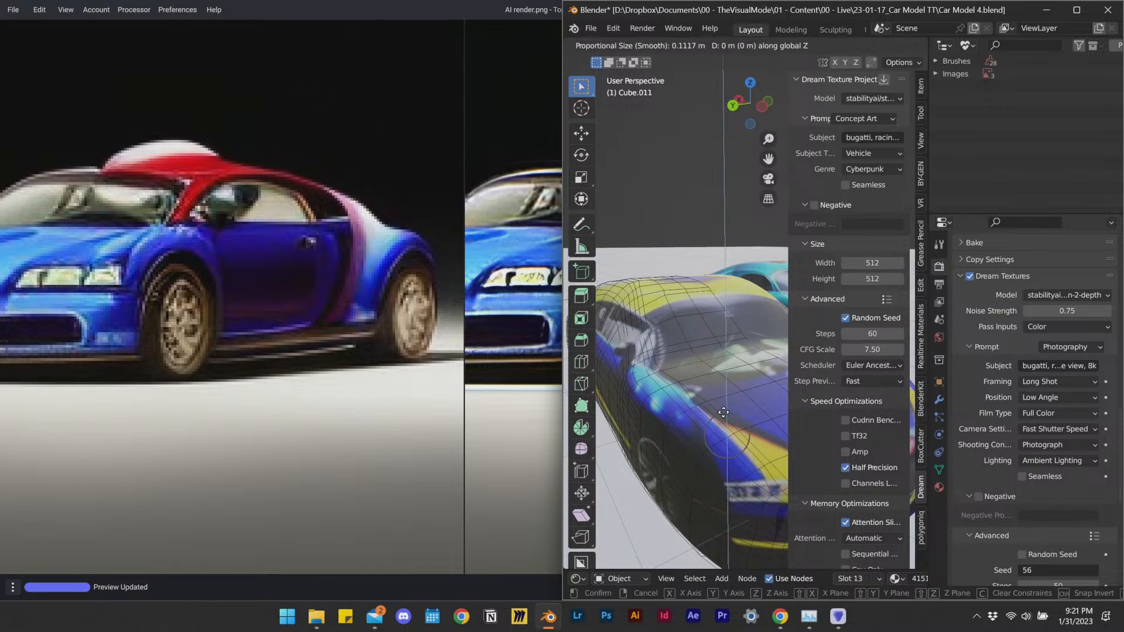
right_click(724, 412)
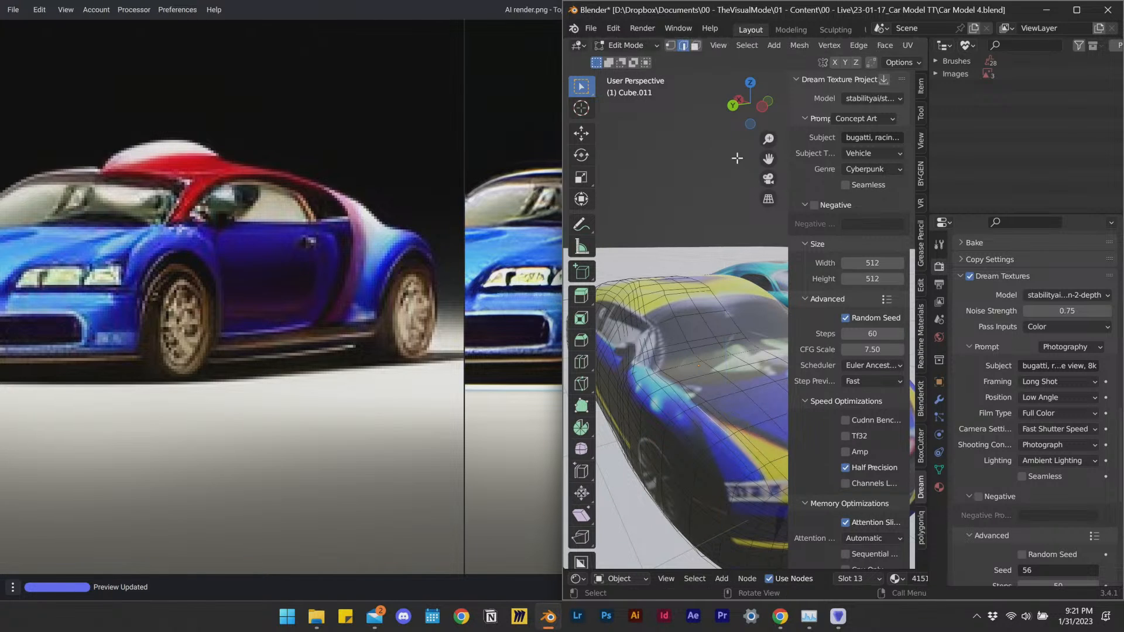
left_click(1077, 10)
left_click(484, 41)
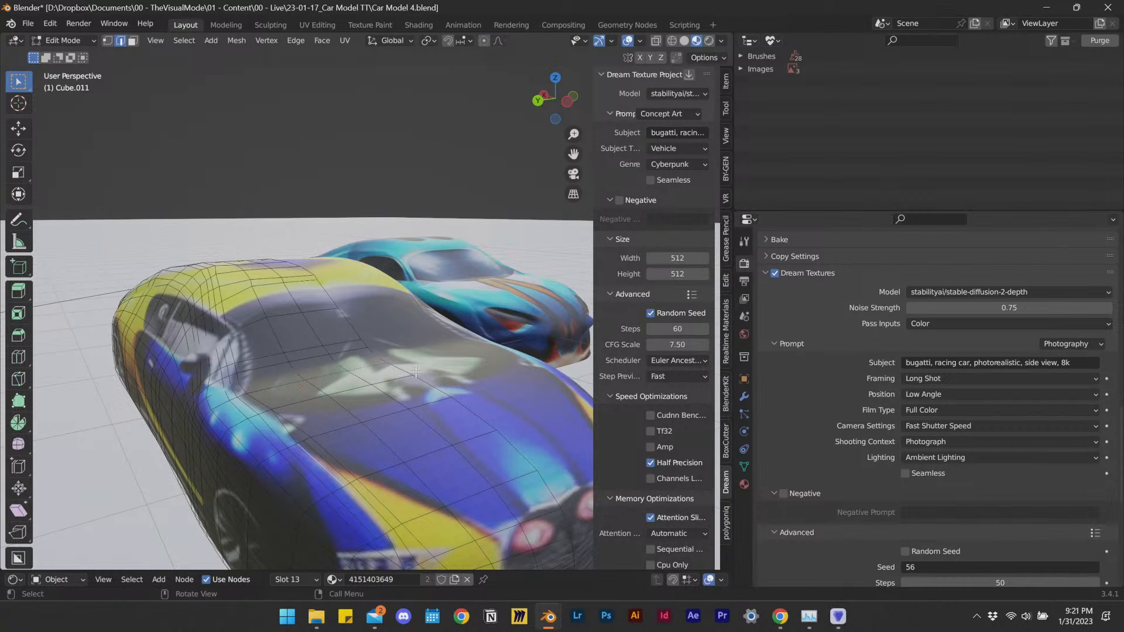
middle_click_drag(387, 404, 372, 395)
key("g")
key("z")
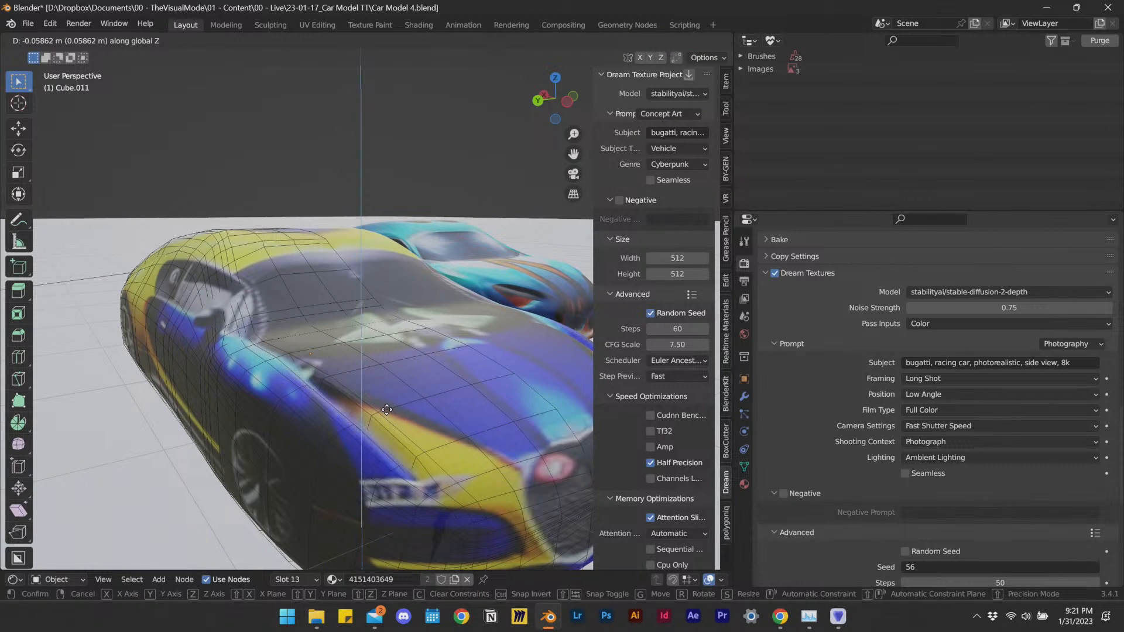
left_click(375, 401)
Cut a new edge with the Knife tool across the hood, from beside the grille back toward the fender.
middle_click_drag(374, 401, 218, 349)
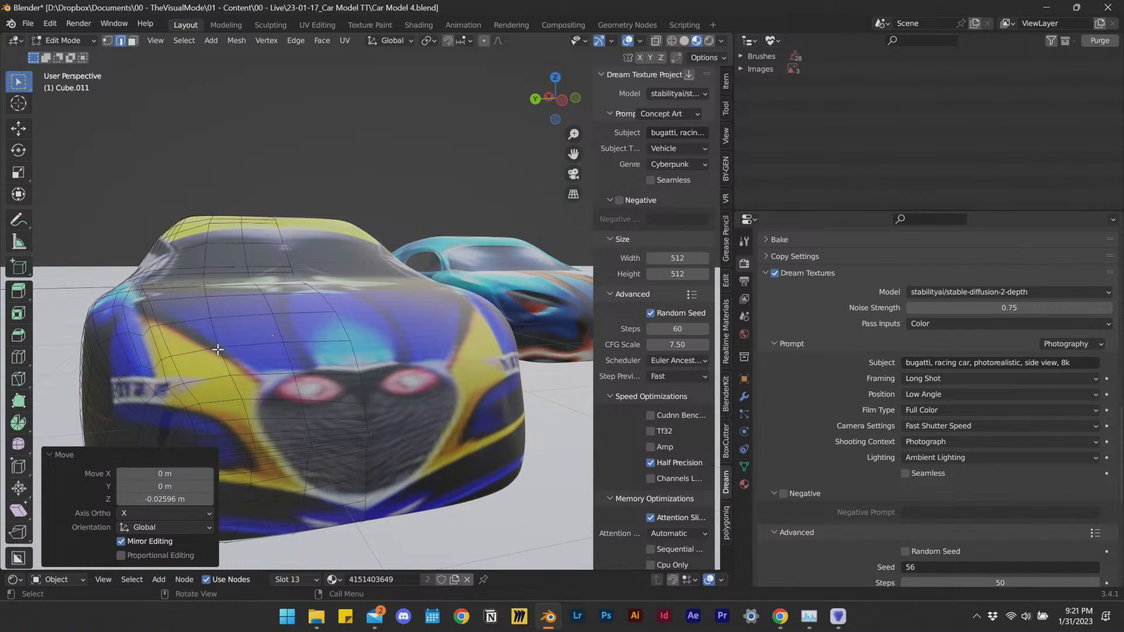
key("k")
left_click(273, 399)
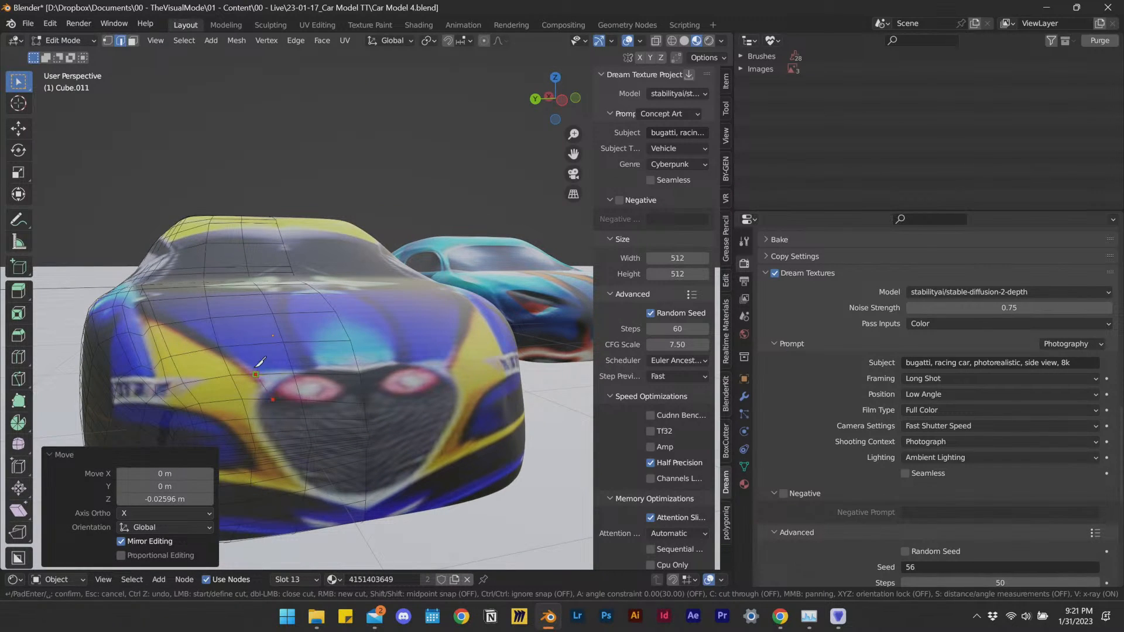
left_click(211, 349)
left_click(145, 315)
key("Return")
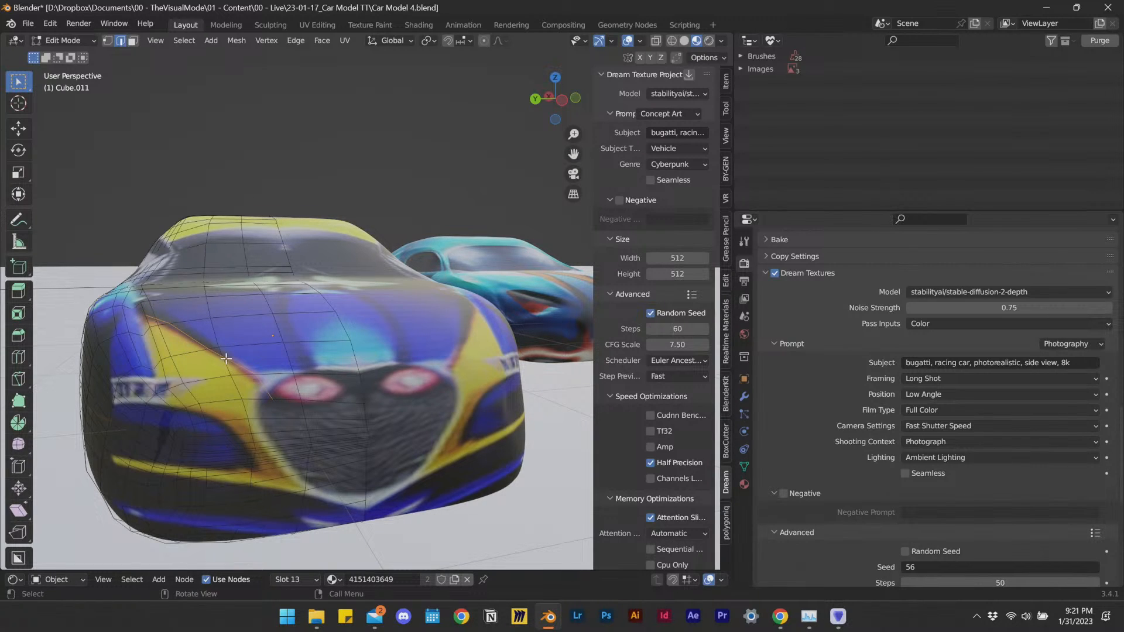
Move the selected hood geometry up about 0.01 m along global Z and return to Object Mode.
key("g")
key("z")
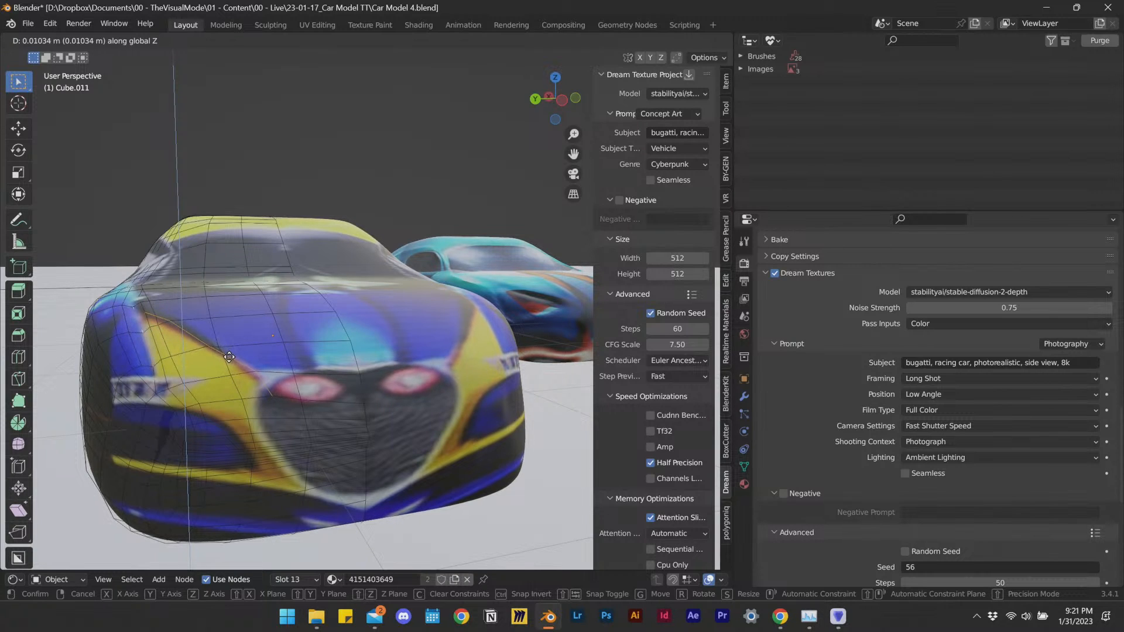
left_click(227, 354)
middle_click_drag(227, 354, 389, 298)
key("Tab")
Switch the viewport to Rendered shading with the sidebar hidden and examine both cars from above and from the side.
key("z")
left_click(469, 300)
mouse_move(483, 341)
middle_mouse_down()
mouse_move(328, 375)
mouse_move(276, 379)
mouse_move(326, 347)
mouse_move(232, 369)
mouse_move(310, 366)
mouse_move(326, 349)
middle_mouse_up()
key("z")
left_click(402, 404)
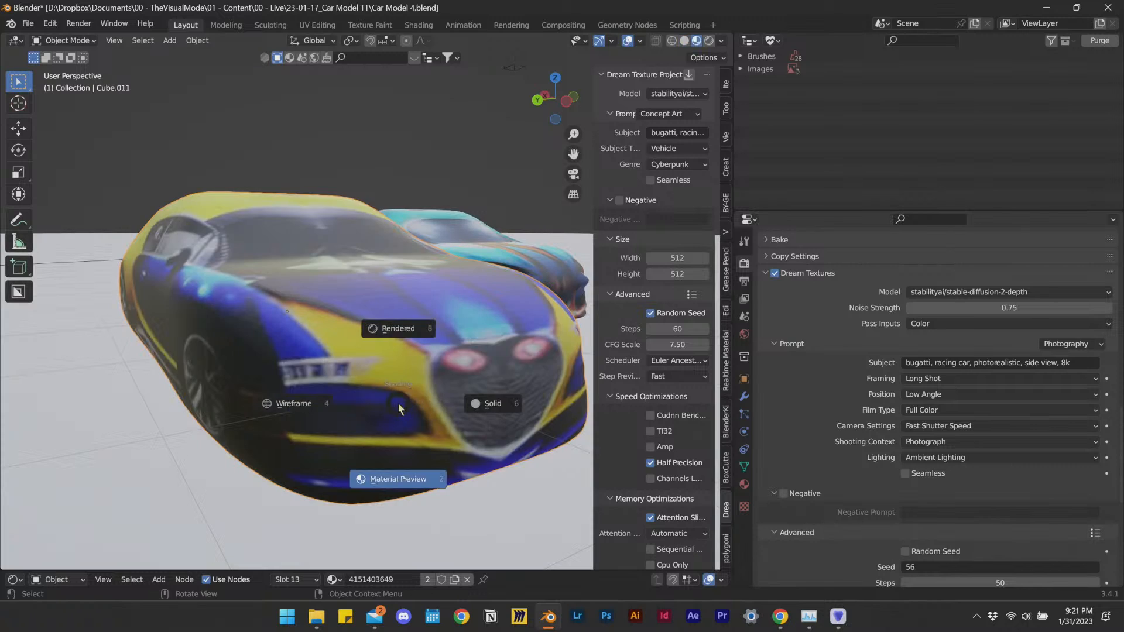
left_click(402, 234)
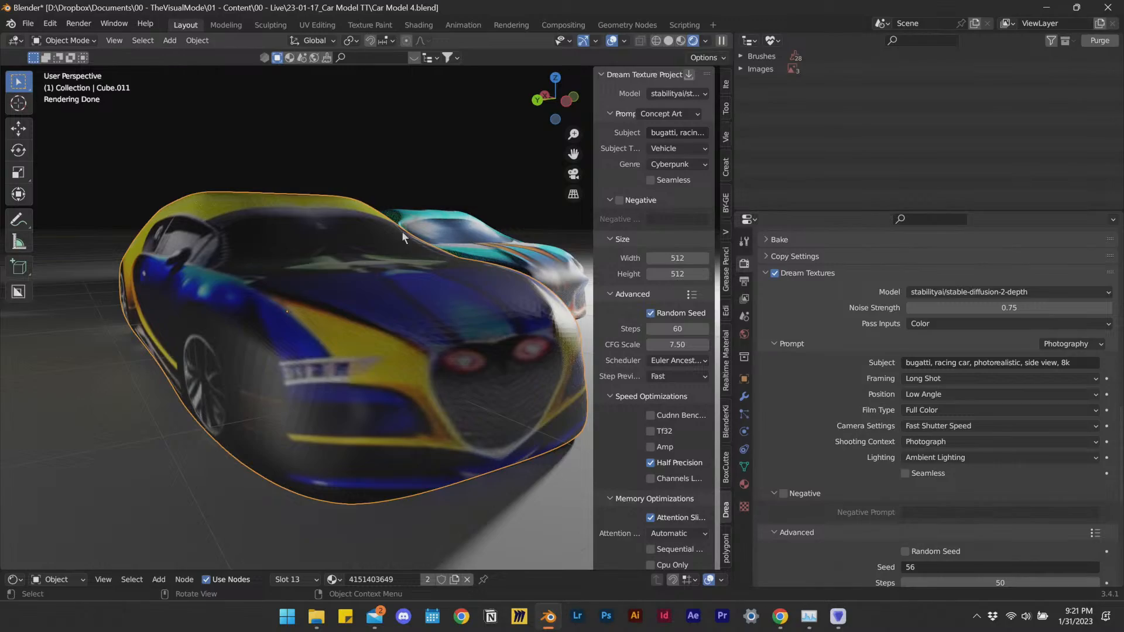
key("n")
middle_click_drag(389, 234, 493, 373)
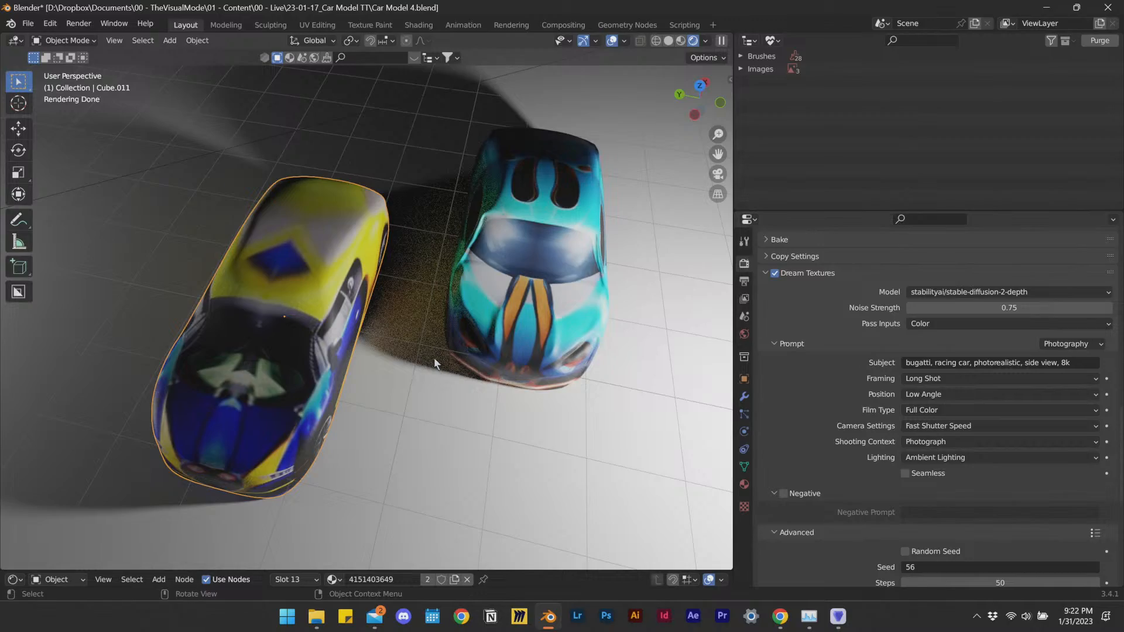
middle_click_drag(404, 372, 443, 429)
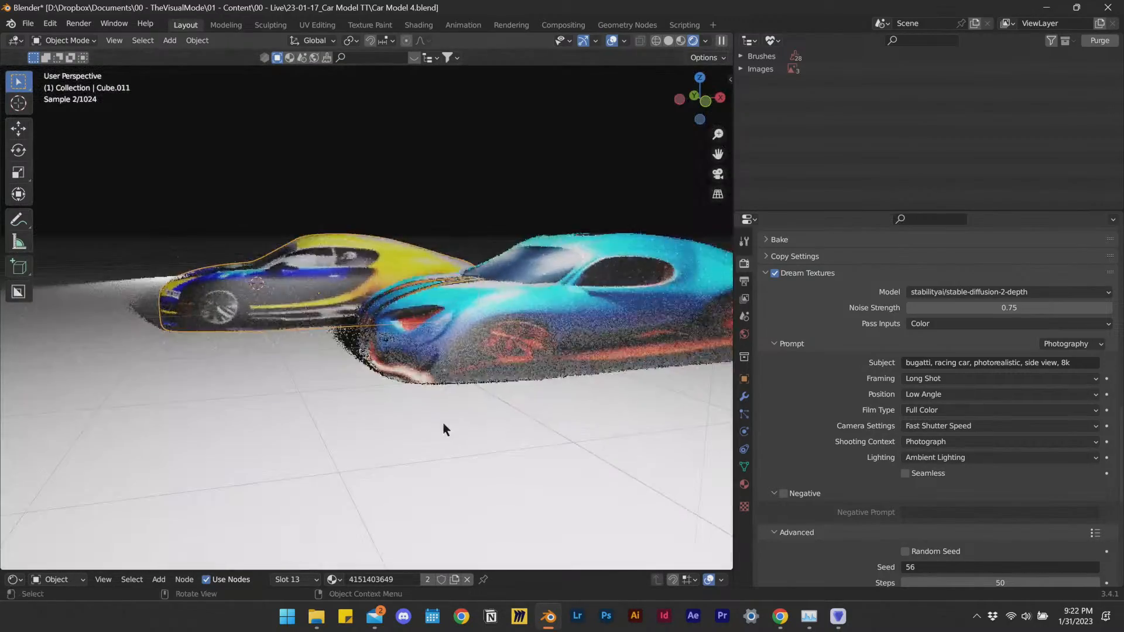
middle_click_drag(557, 419, 342, 398)
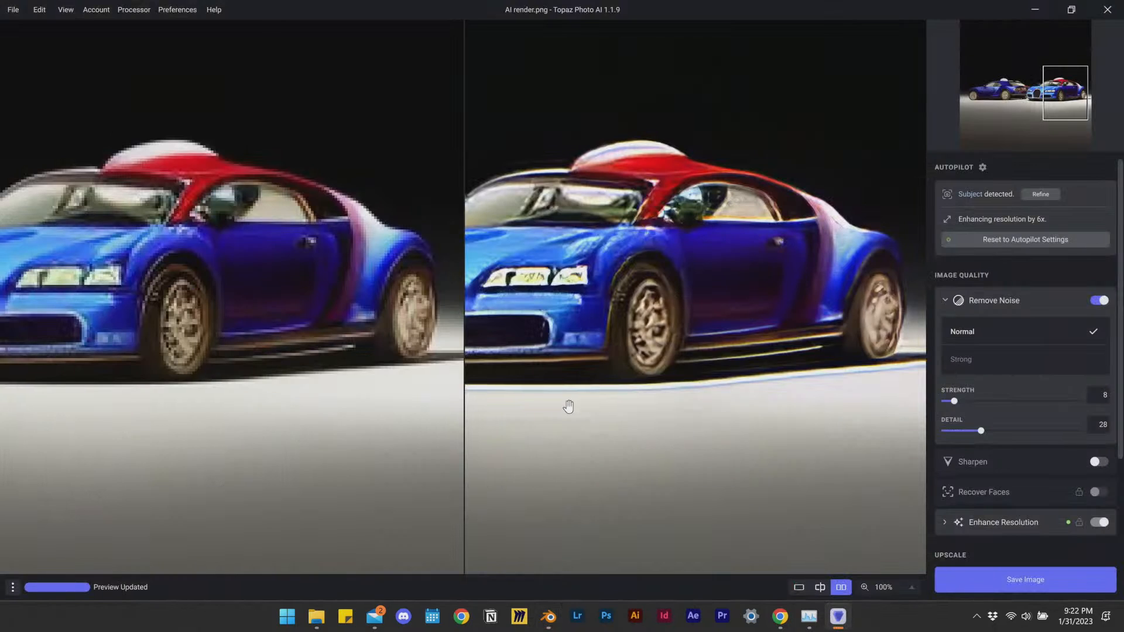
Switch to Topaz Photo AI and compare the original and enhanced versions of the light blue car at 67% zoom.
scroll(569, 407, "down", 3)
scroll(617, 387, "up", 3)
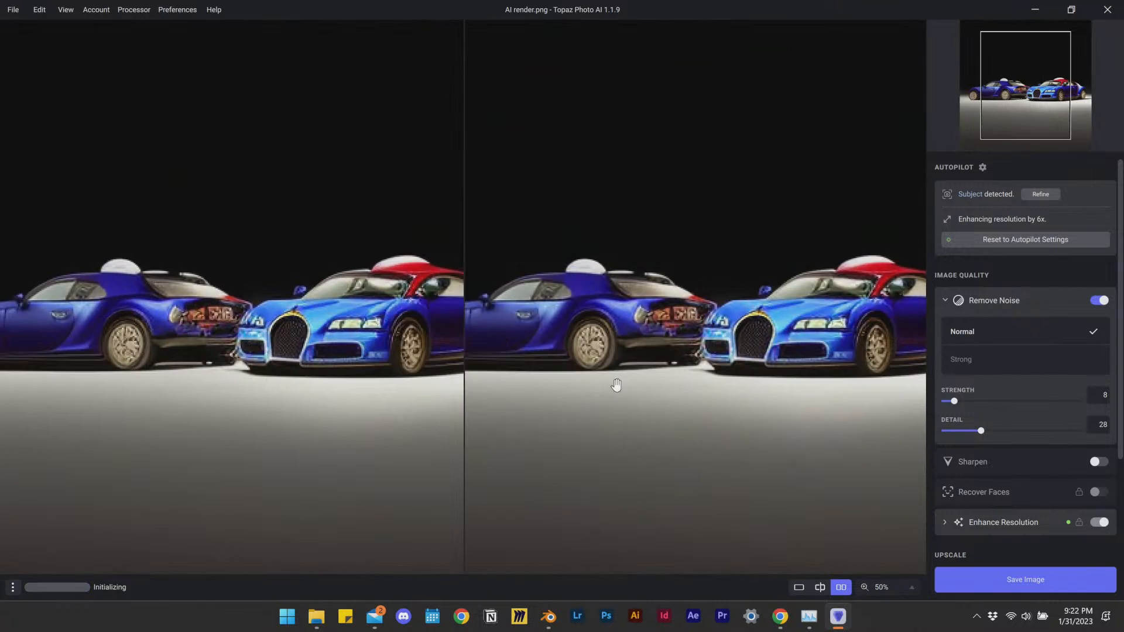
left_click_drag(843, 389, 577, 376)
scroll(743, 368, "down", 1)
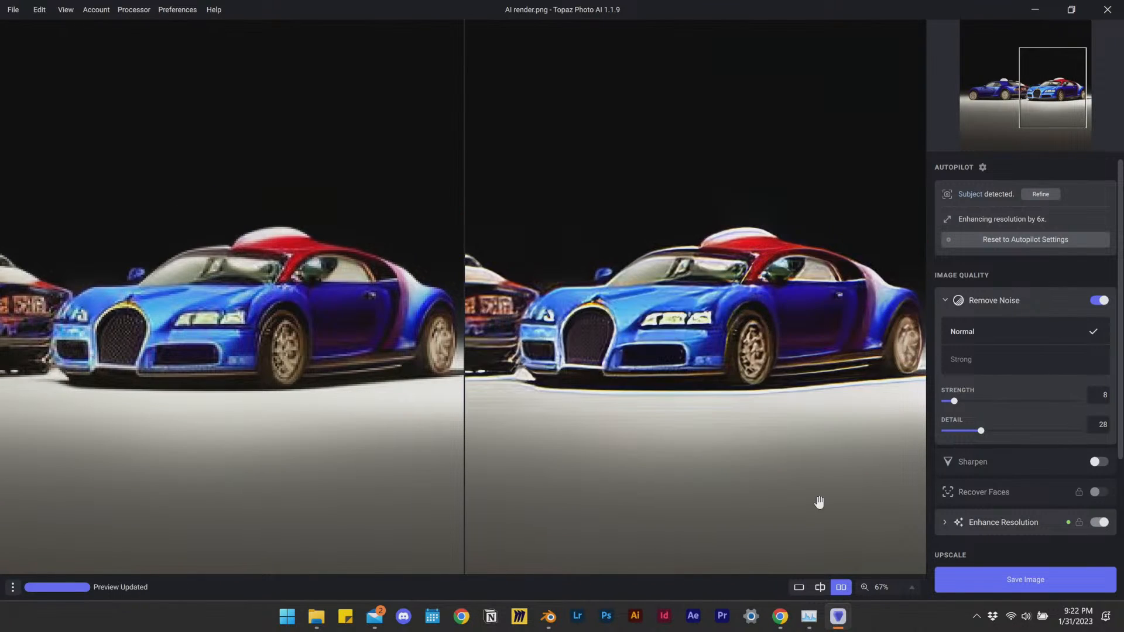
Exit Topaz Photo AI without saving the enhanced image.
left_click(1107, 9)
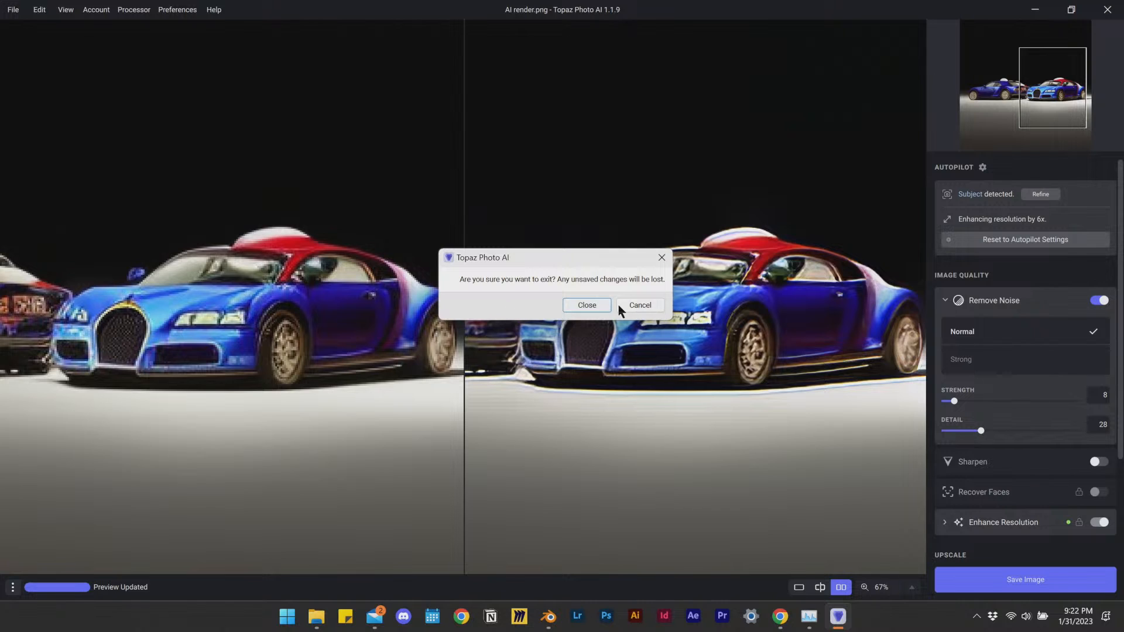
left_click_drag(567, 257, 691, 129)
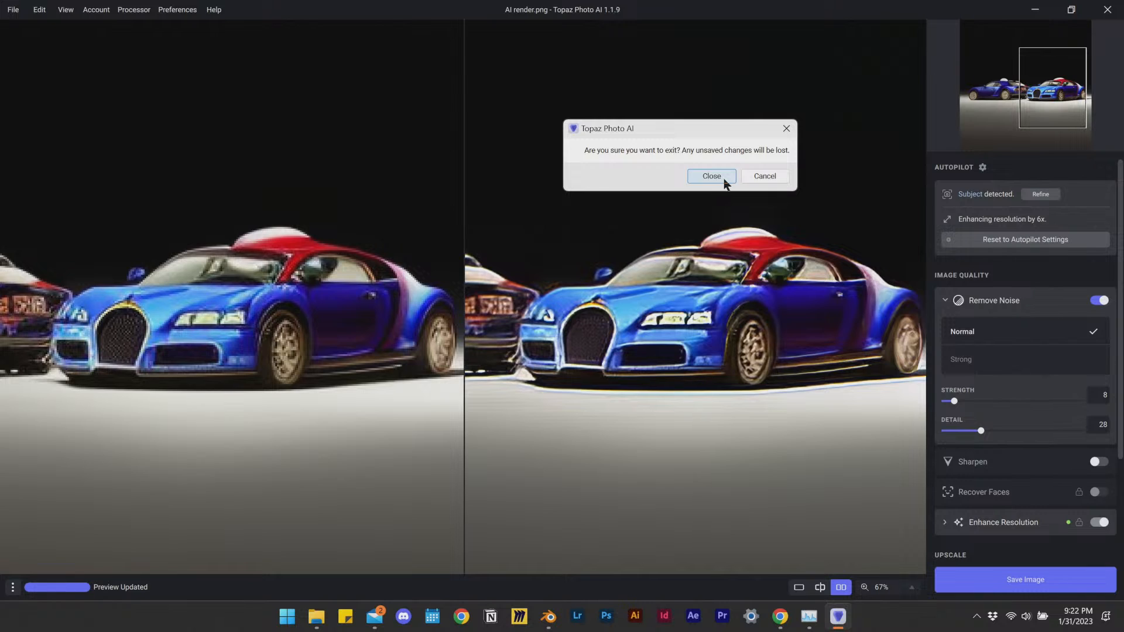
left_click_drag(644, 133, 667, 140)
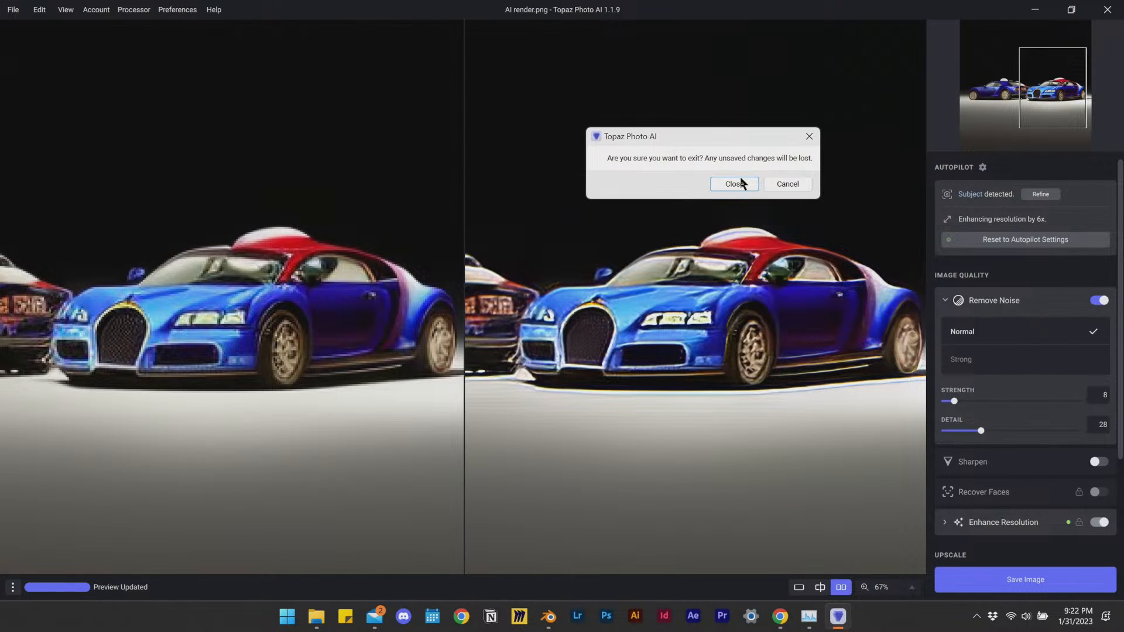
left_click(736, 184)
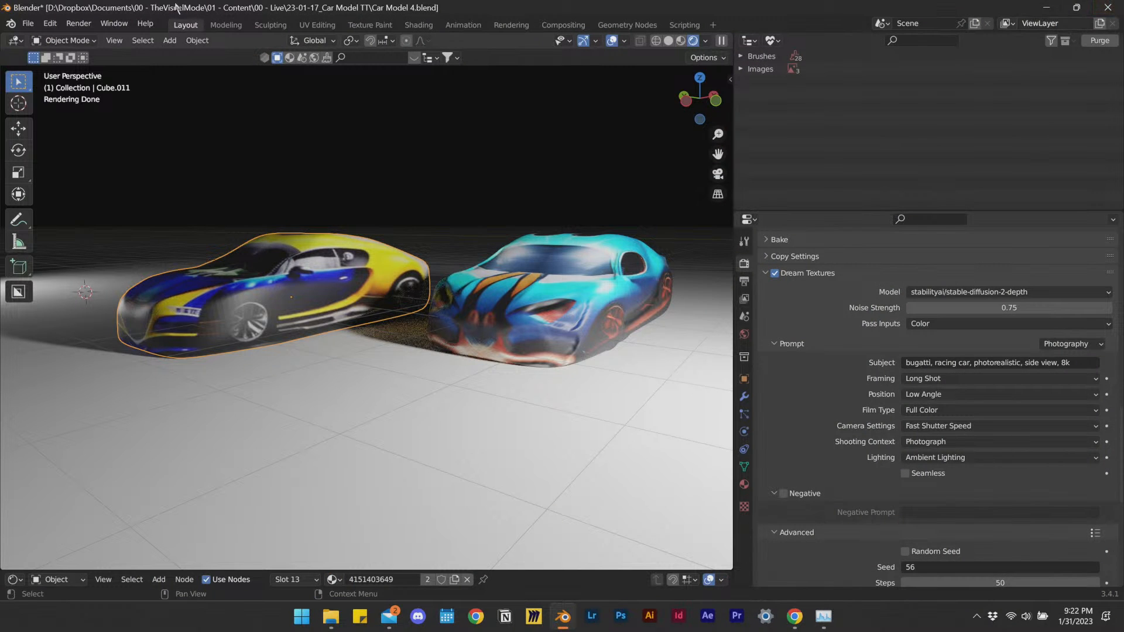
Close Blender with the car model file open.
left_click(1108, 7)
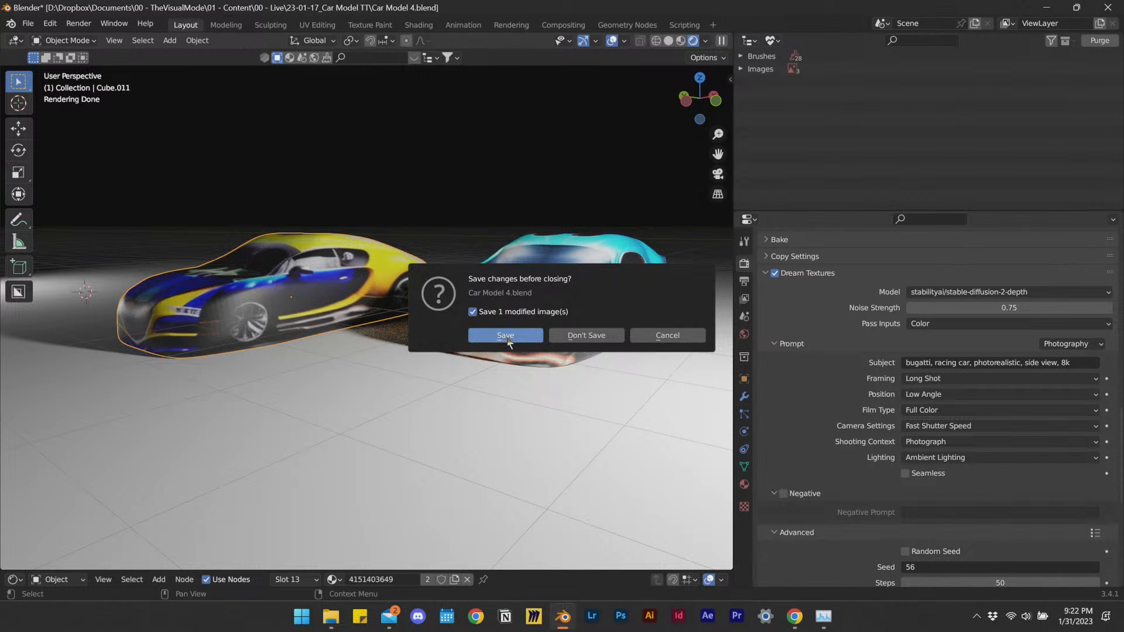